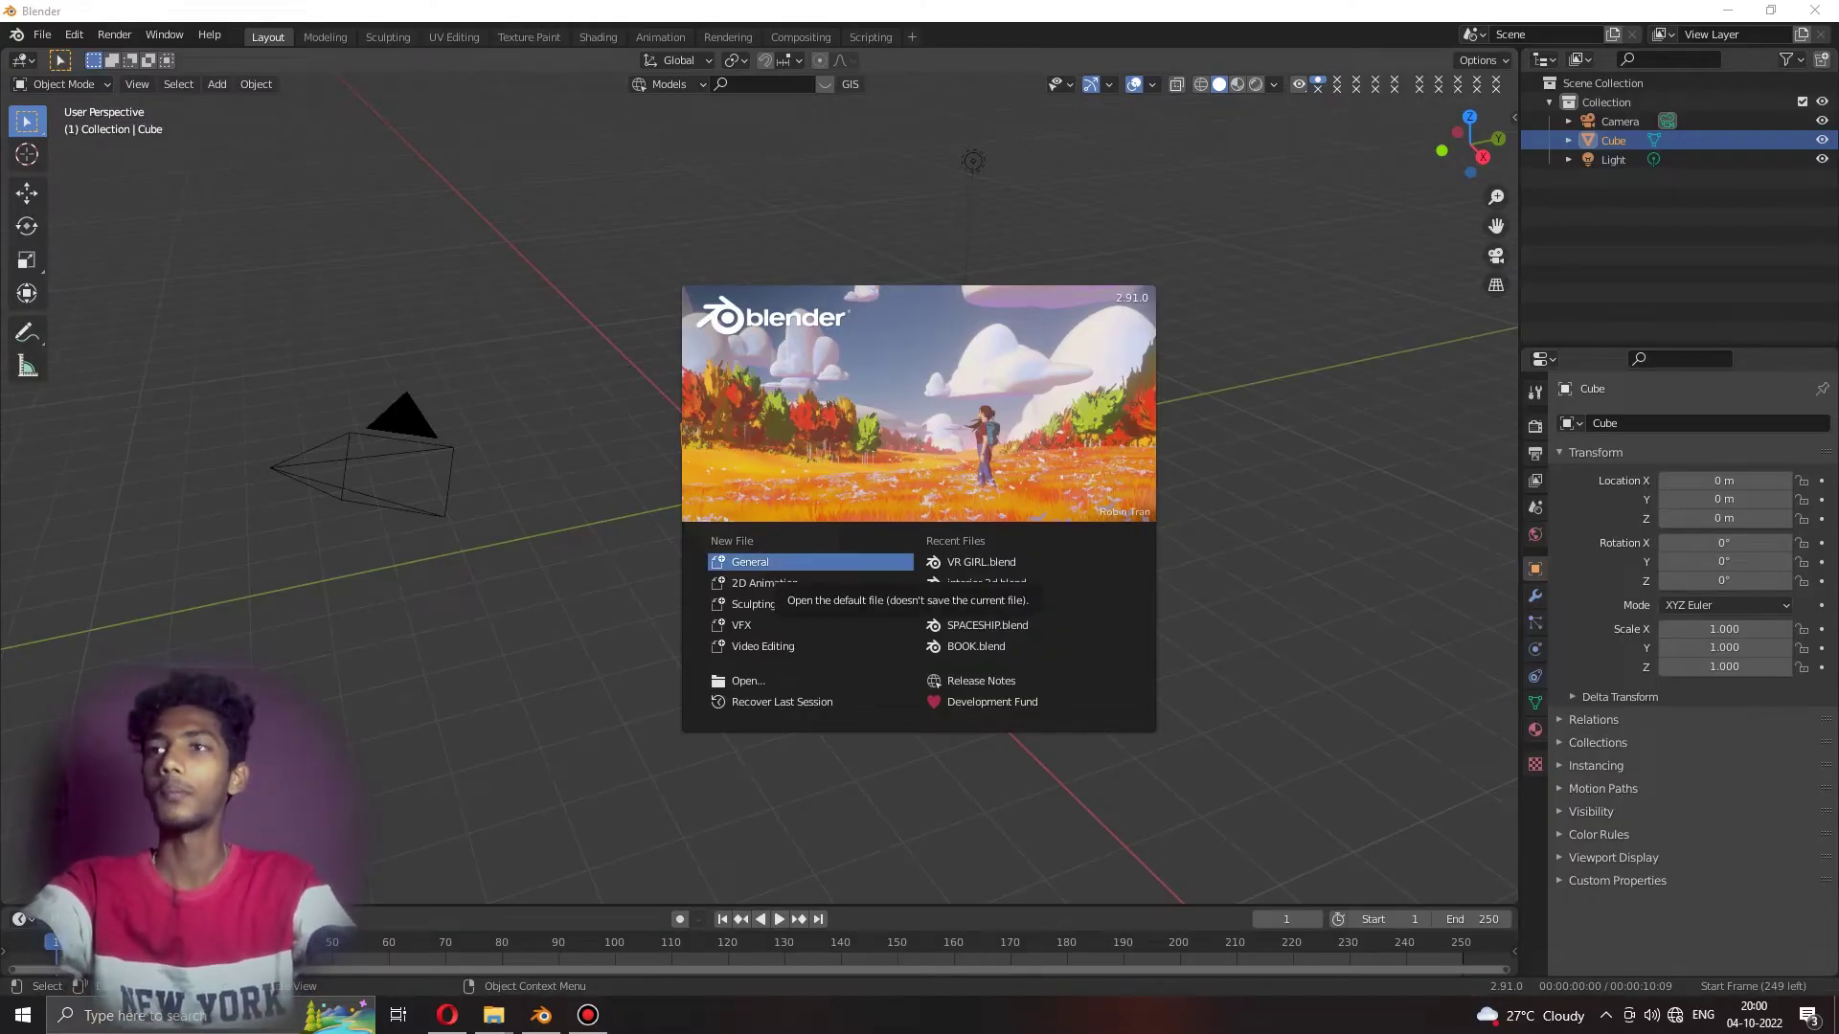
# Close the splash screen and delete the default camera, cube and light.
pyautogui.click(757, 562)
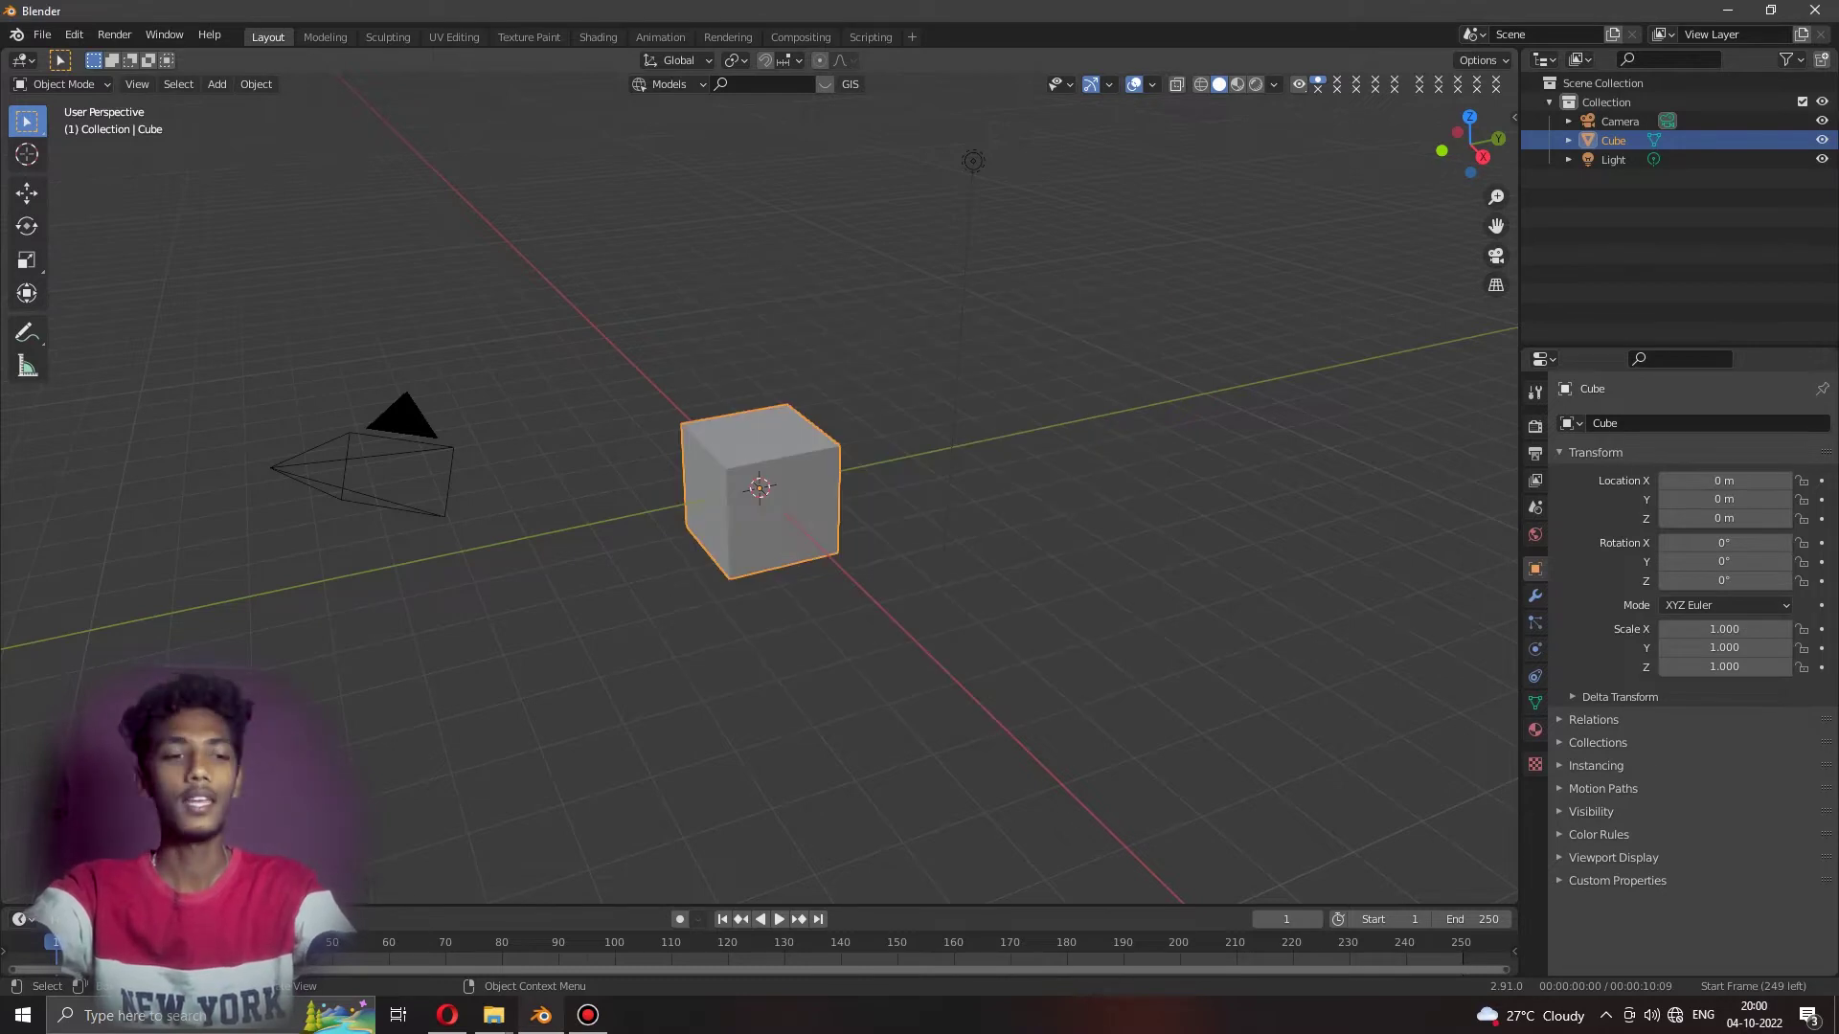
pyautogui.press('a')
pyautogui.press('8')
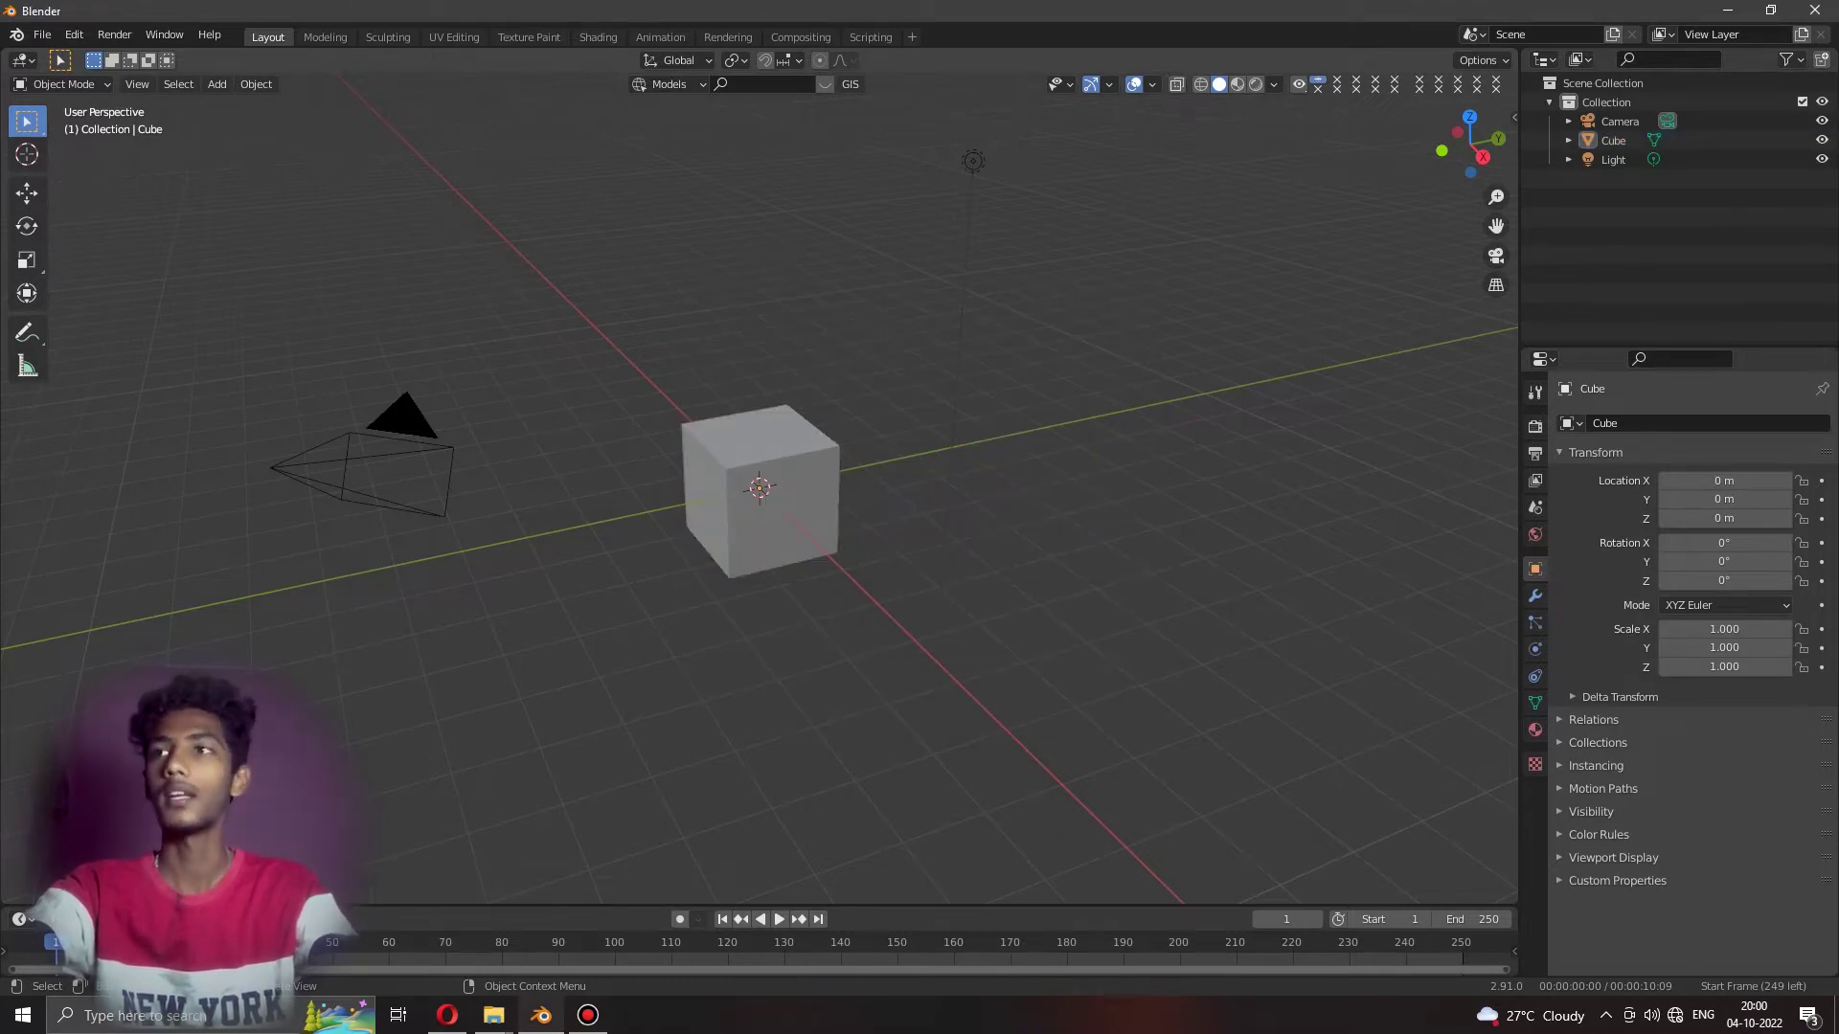
pyautogui.press('x')
pyautogui.press('Return')
pyautogui.press('a')
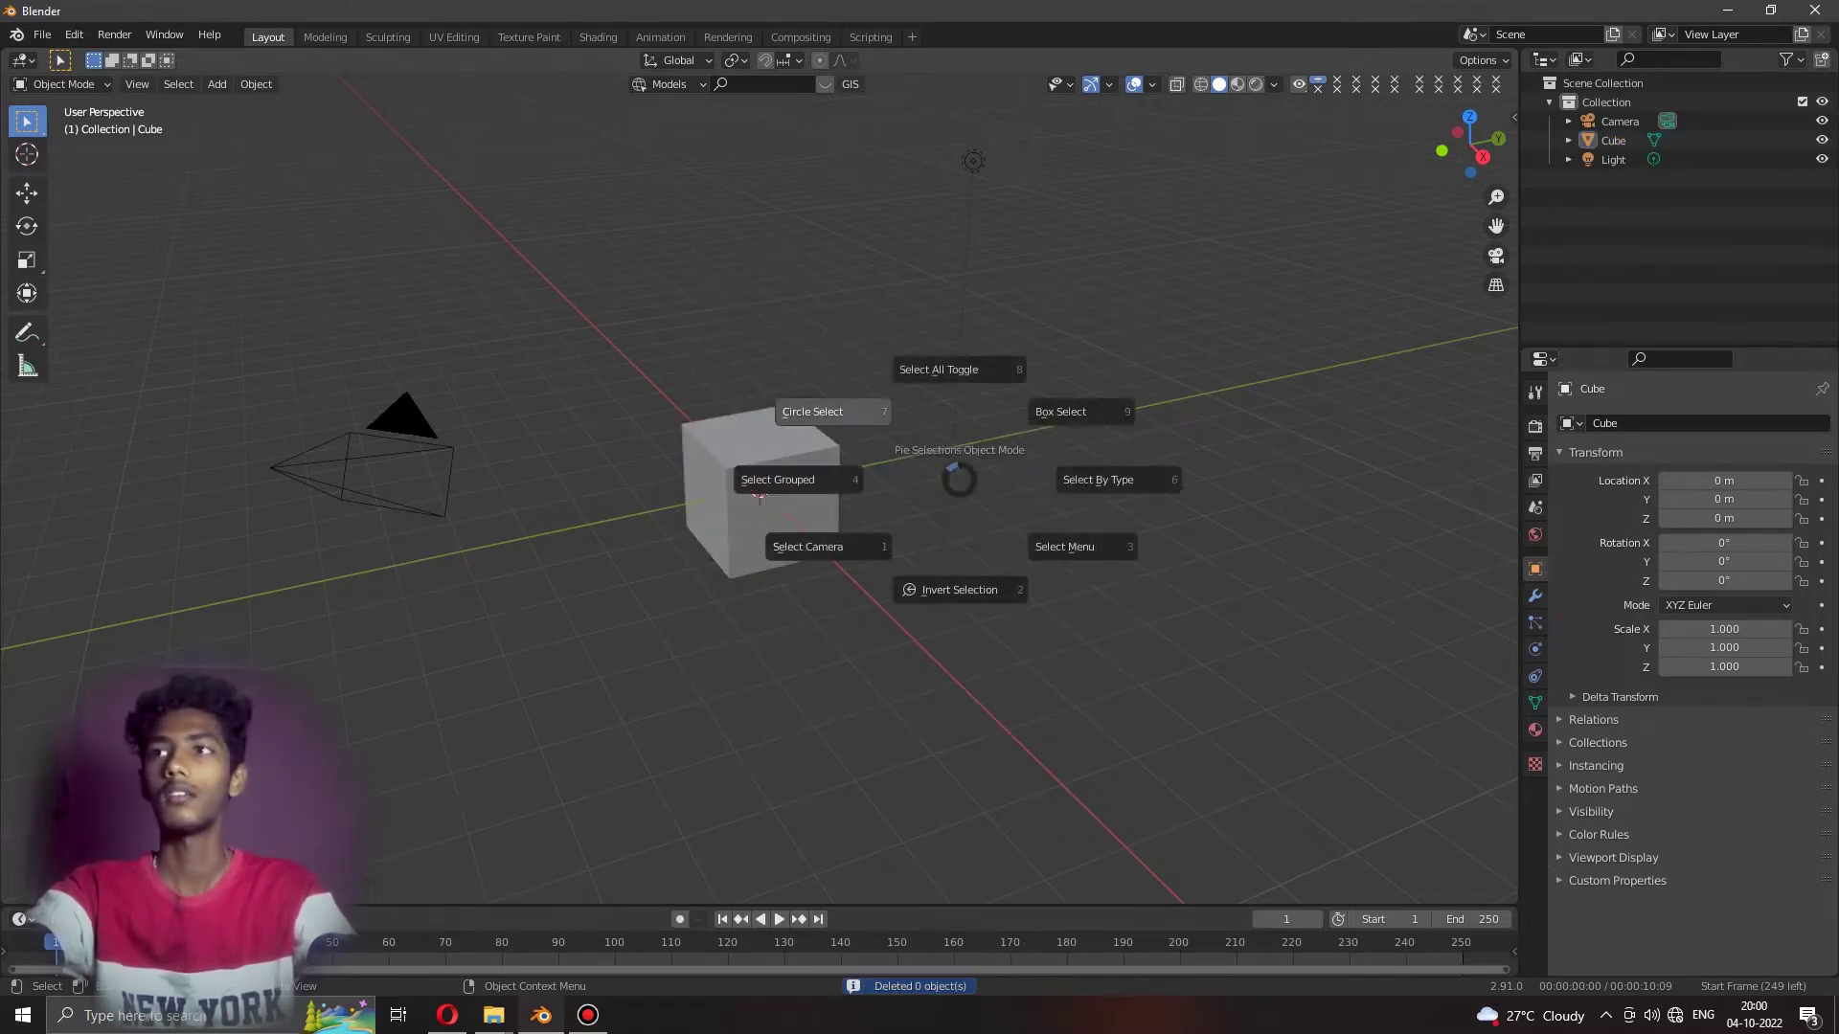
pyautogui.press('8')
pyautogui.press('x')
pyautogui.press('Return')
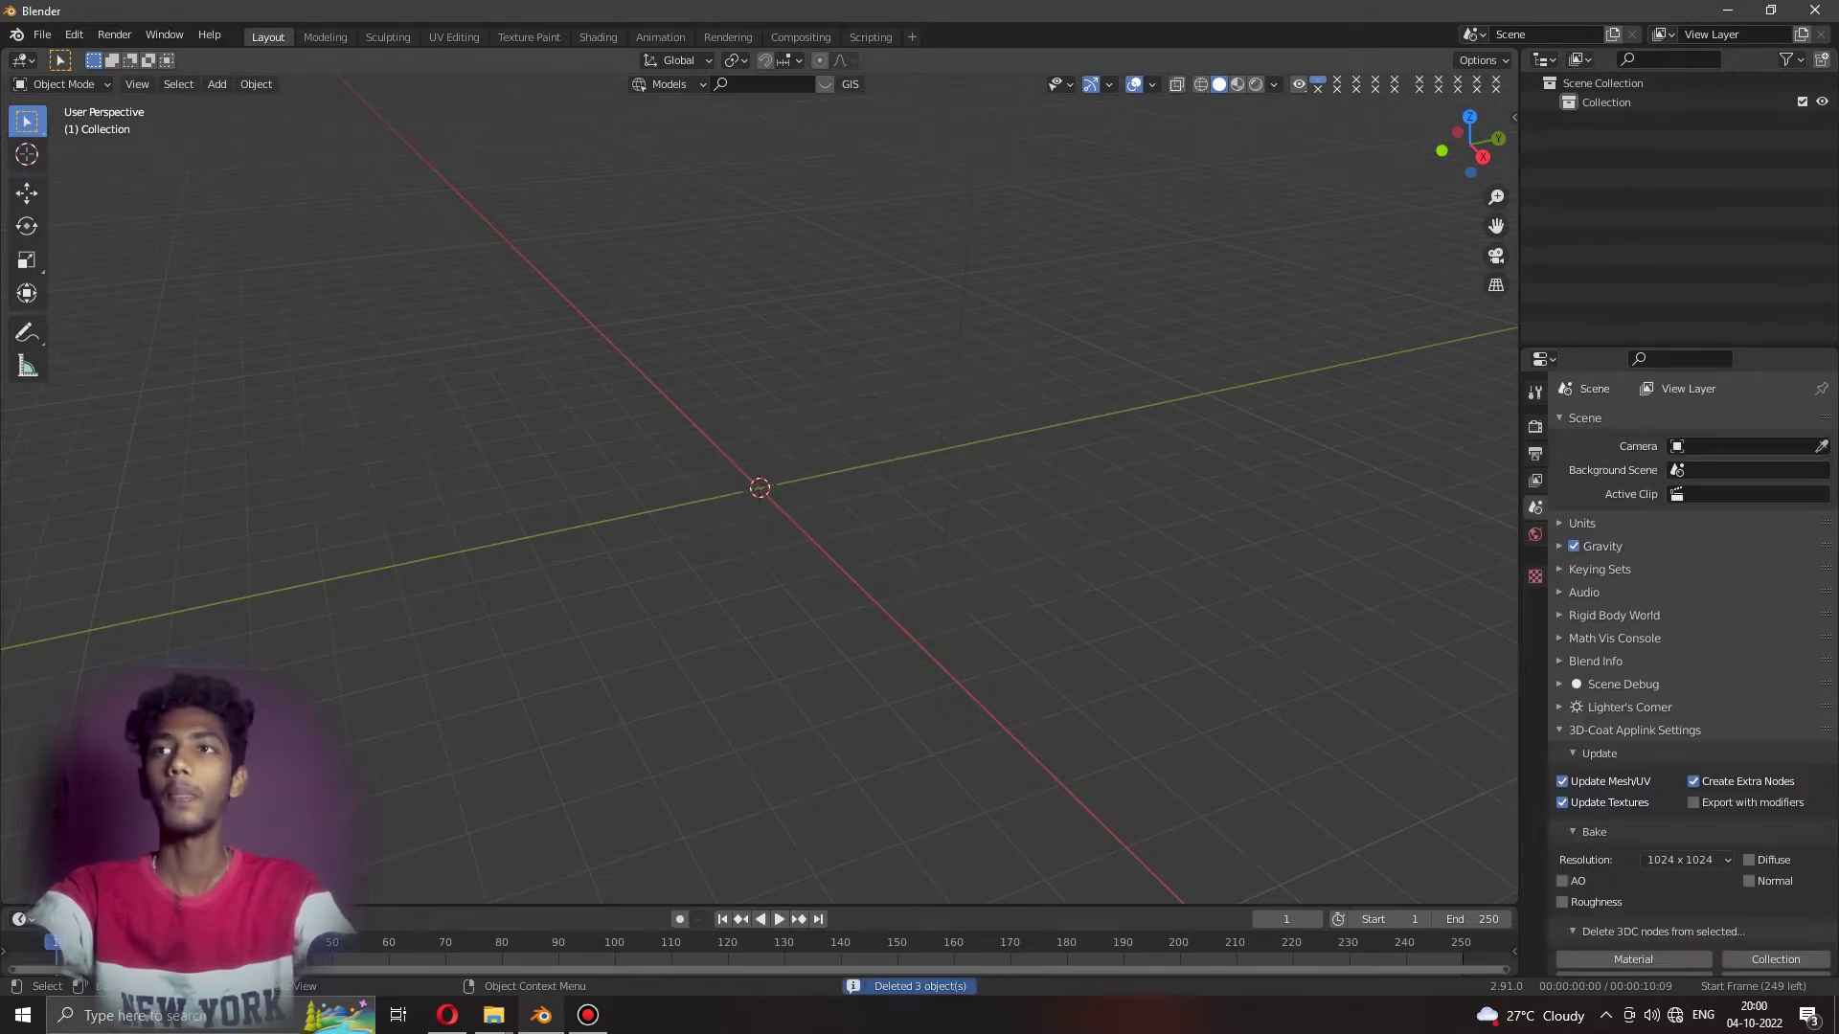
pyautogui.press('KP_8')
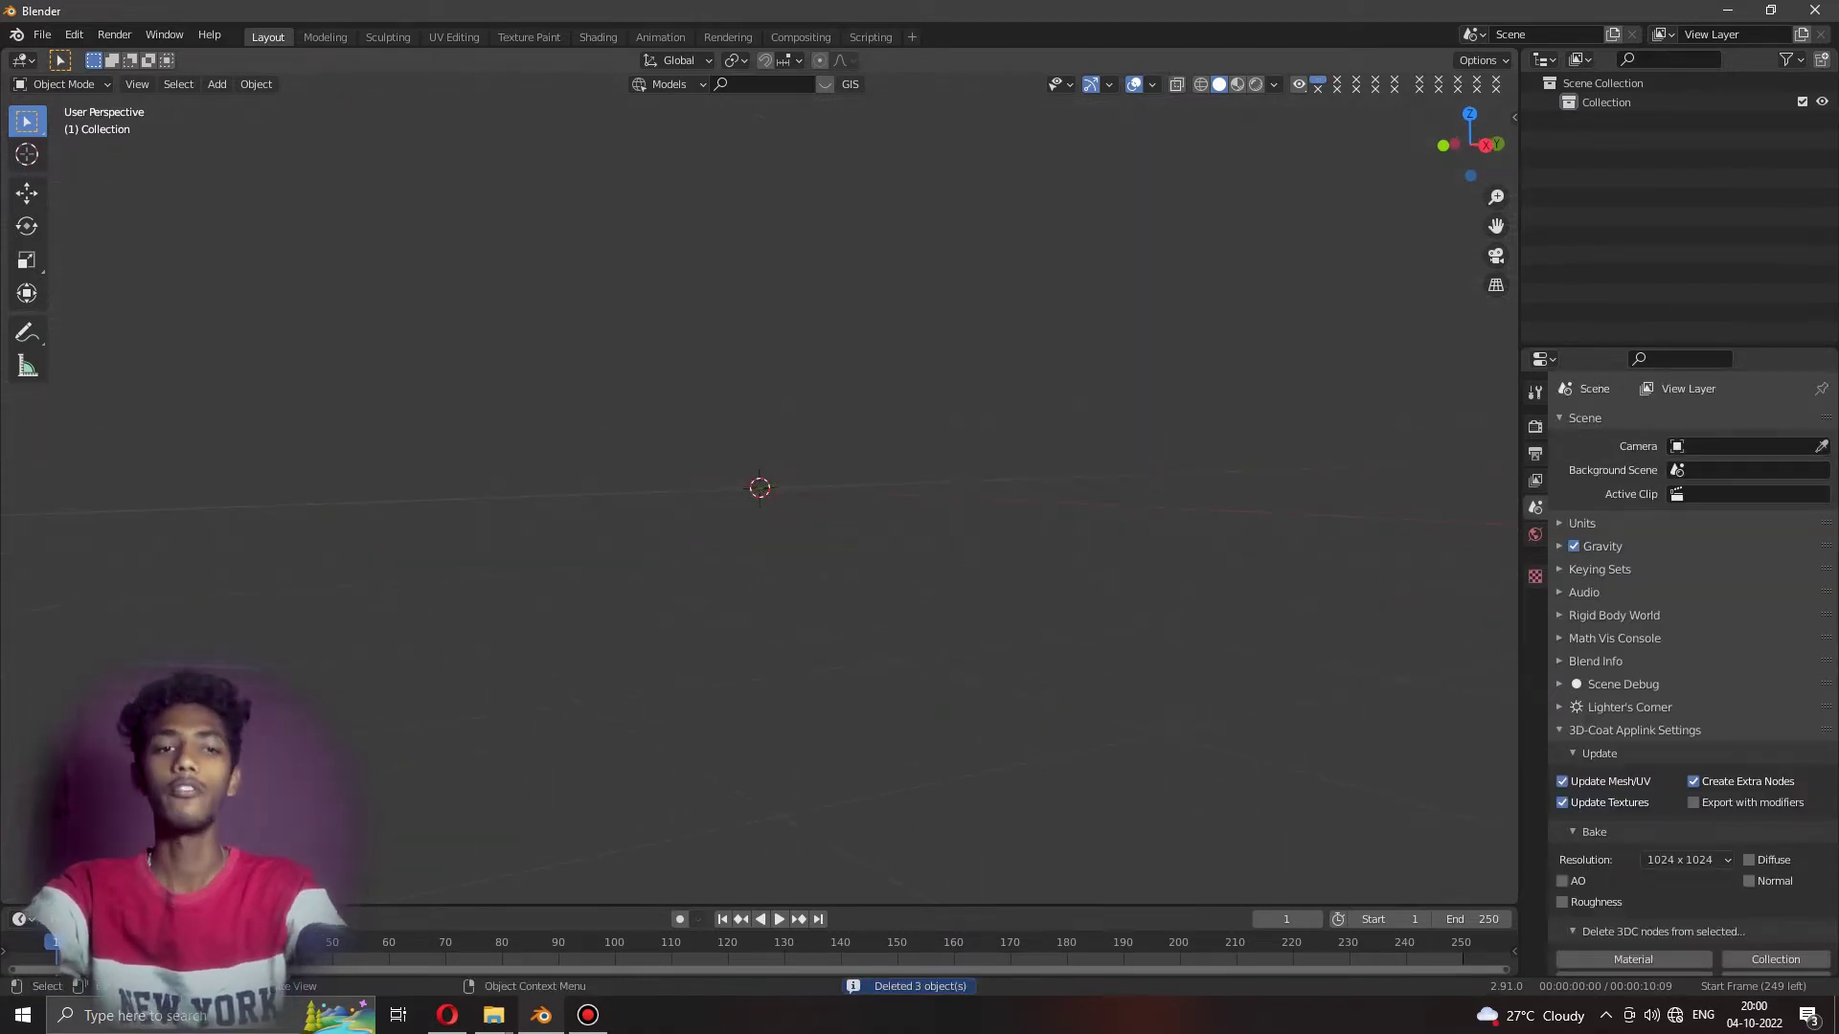
# Import Downloads/dinosaur/source/deino-low.fbx into the empty scene.
pyautogui.press('F4')
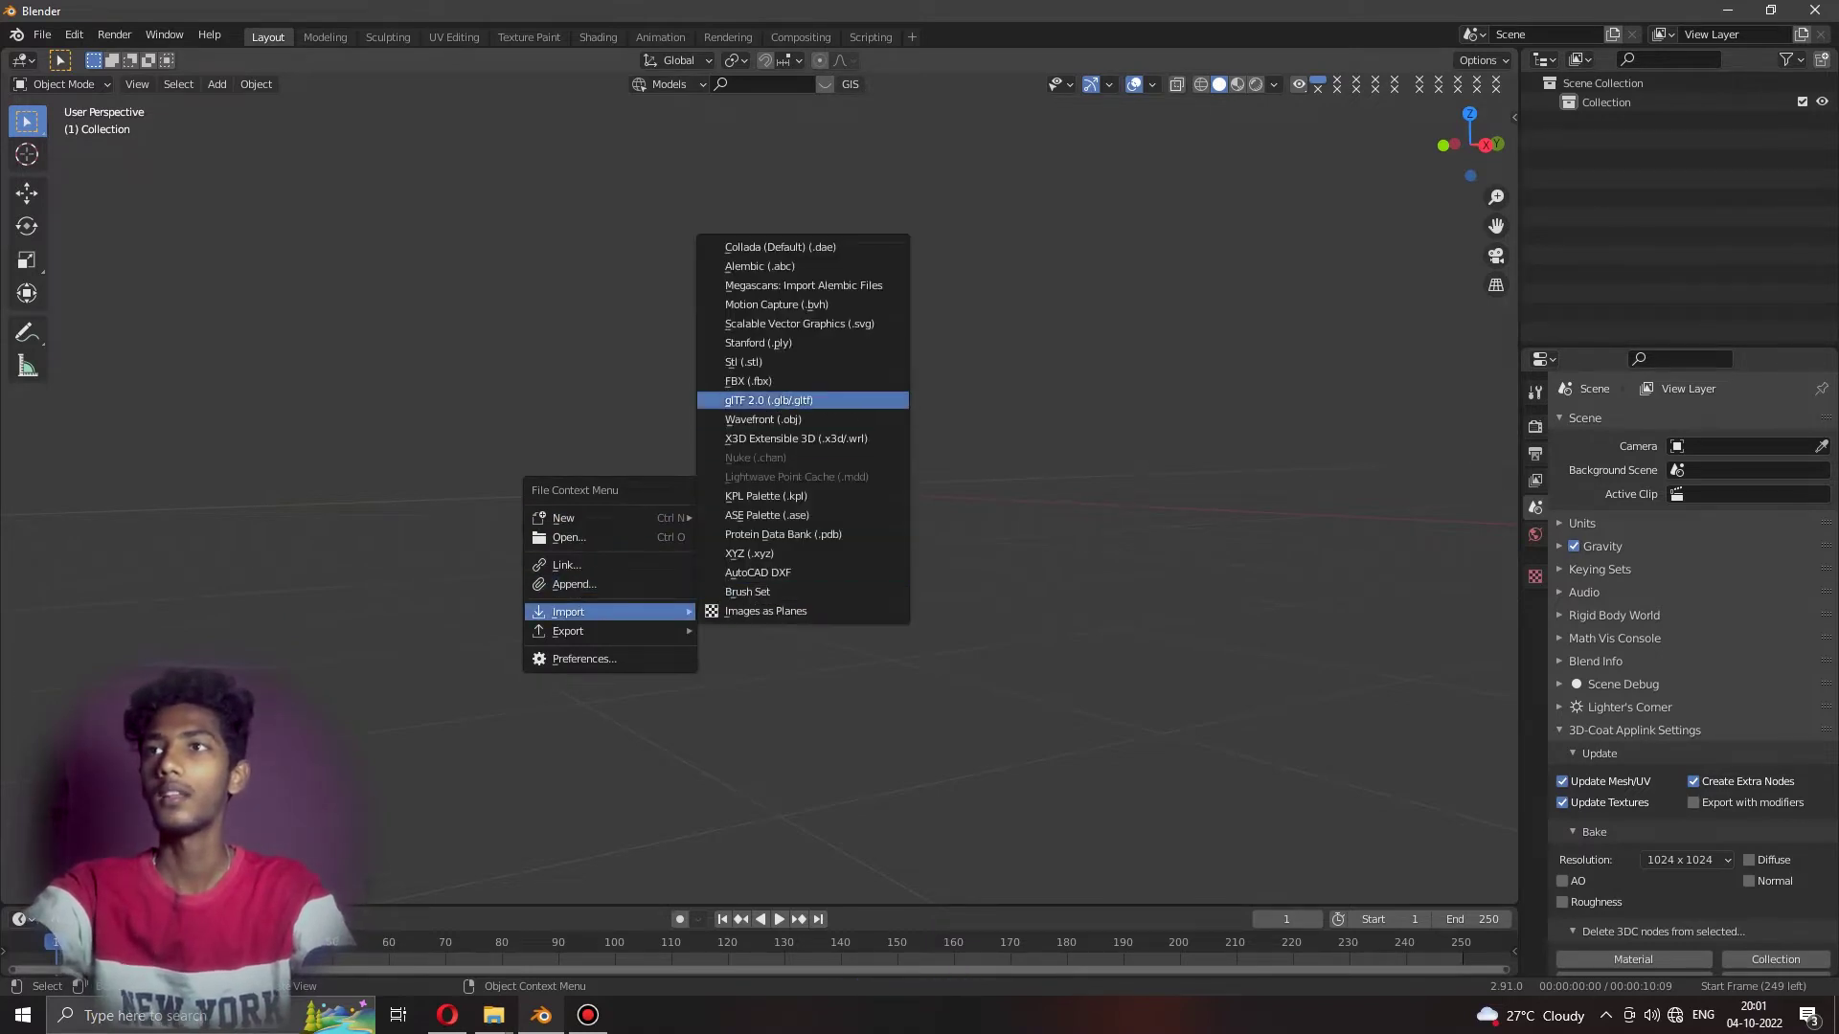
pyautogui.press('Return')
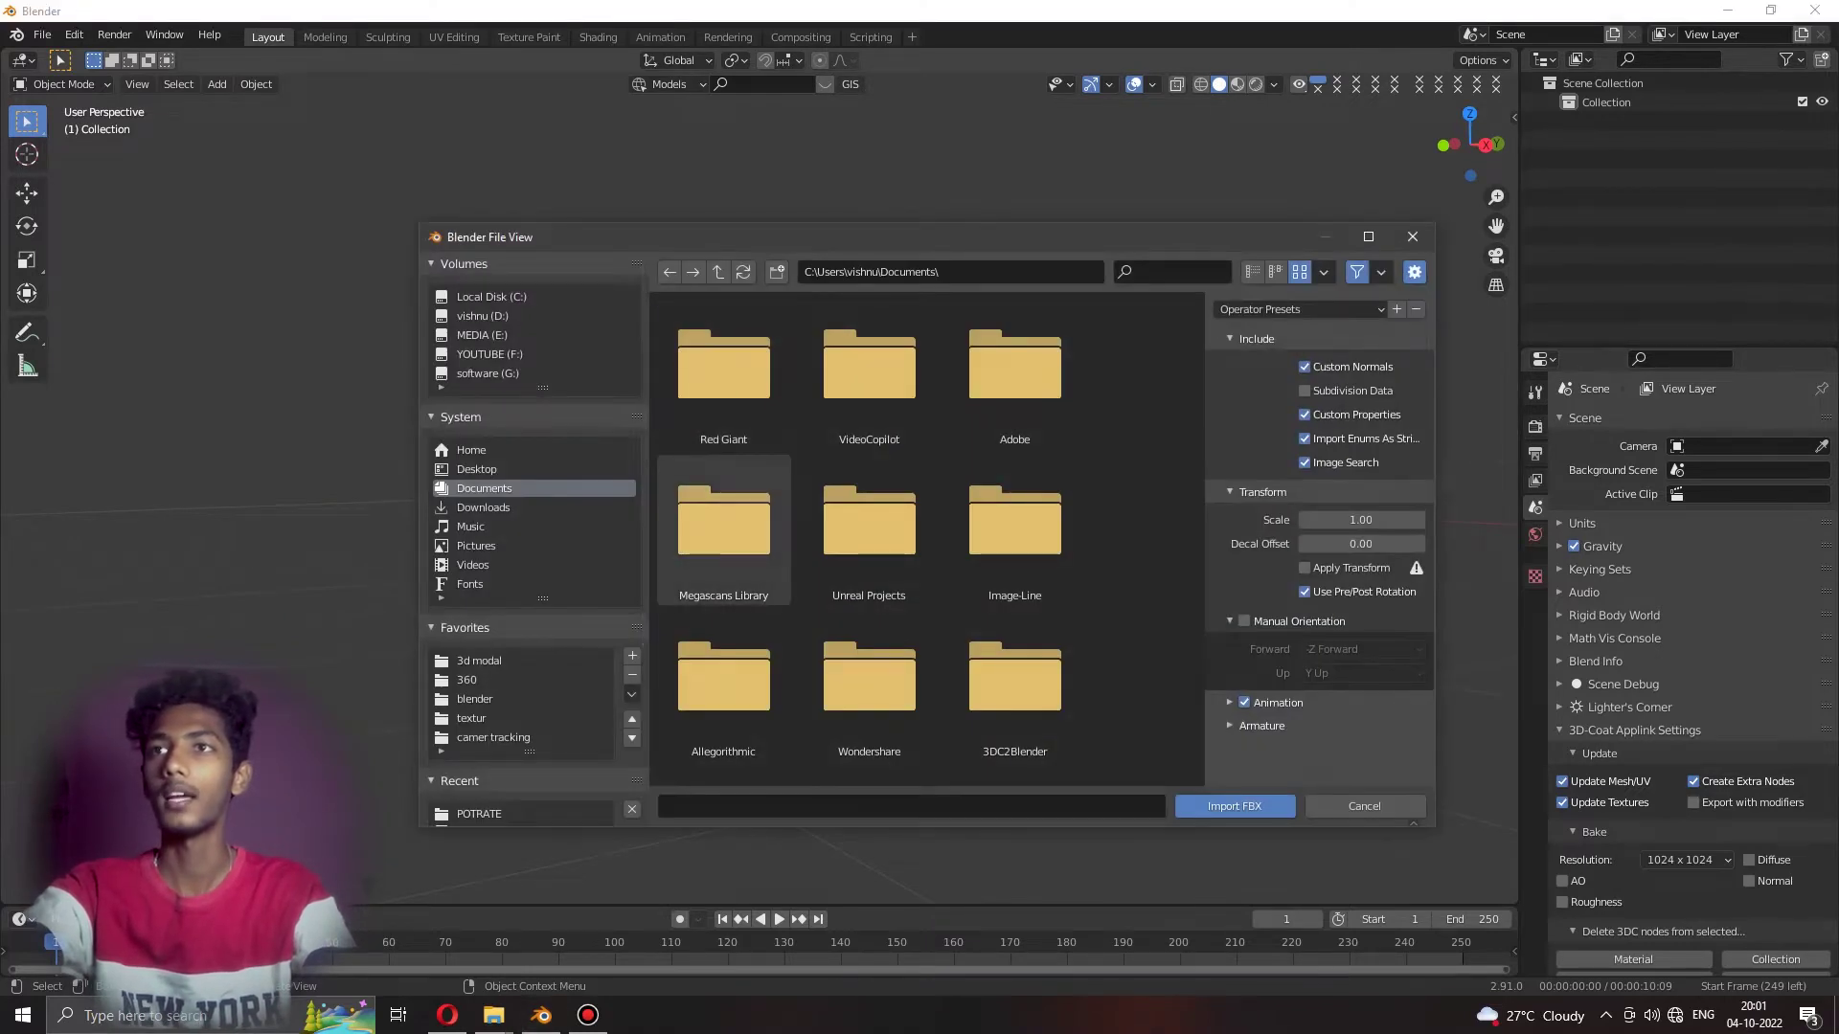
pyautogui.click(479, 661)
pyautogui.click(484, 507)
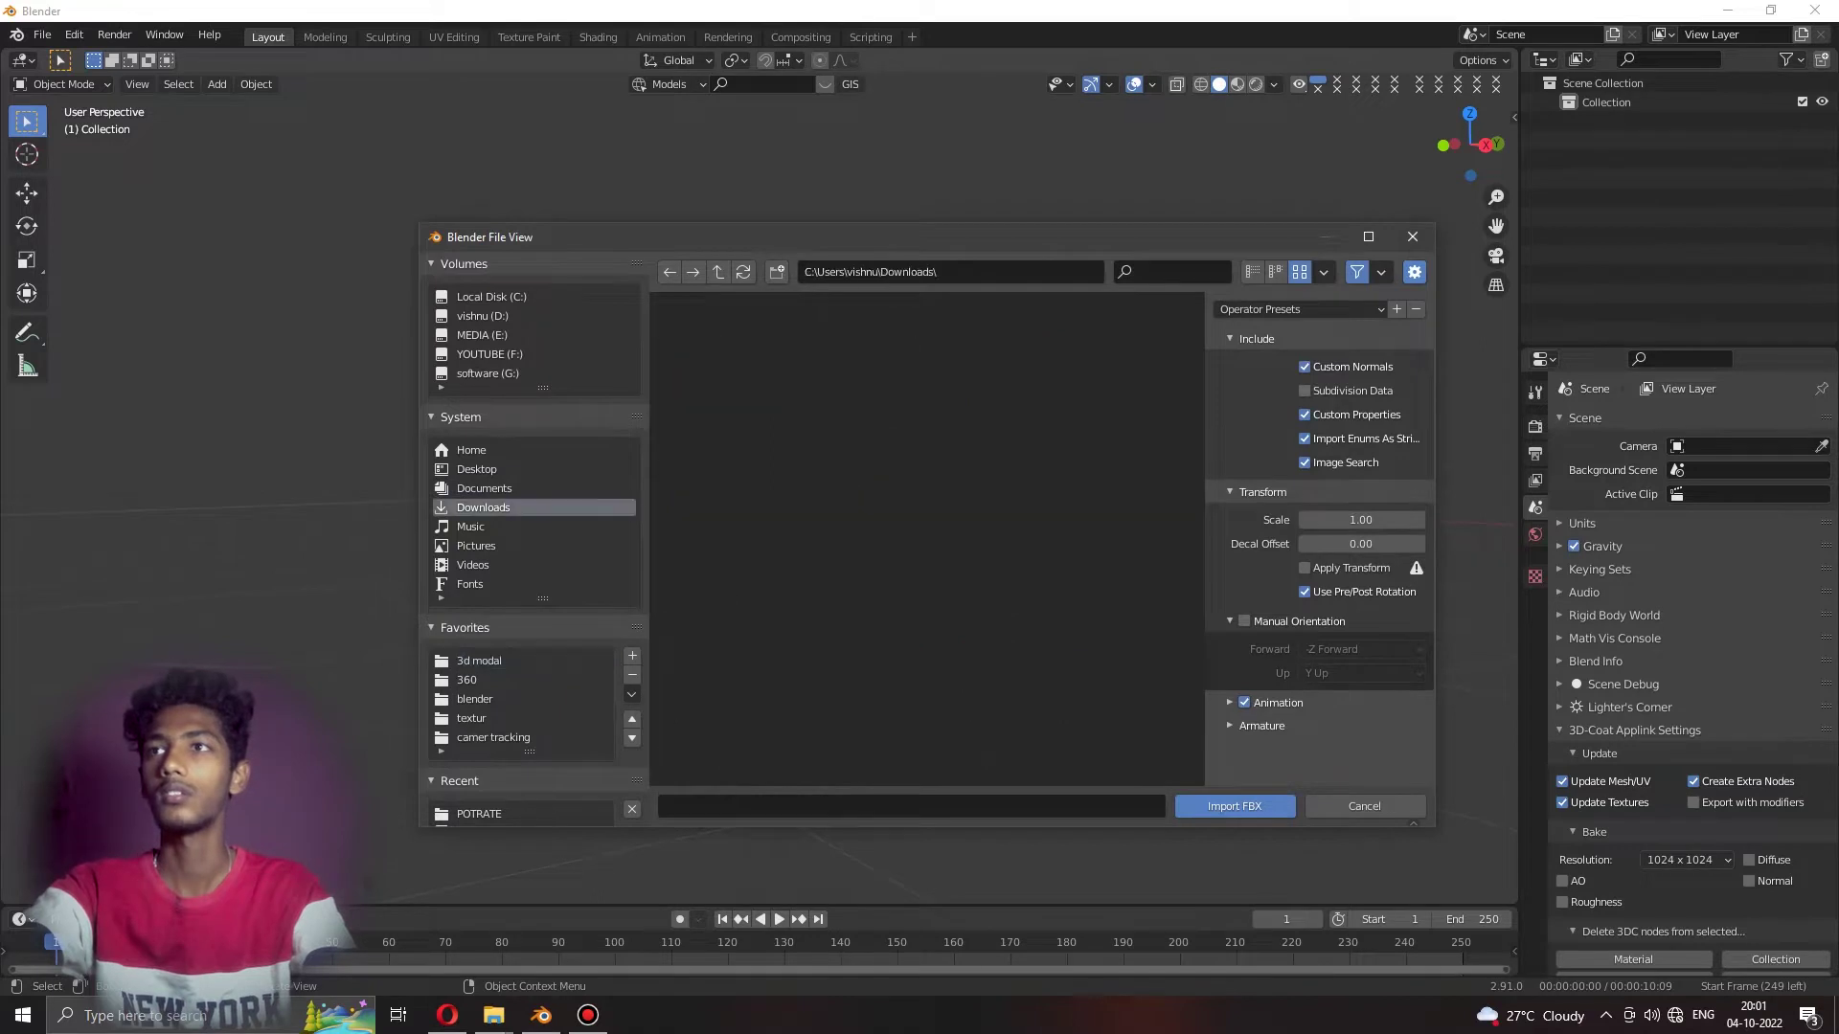
pyautogui.doubleClick(723, 364)
pyautogui.doubleClick(723, 368)
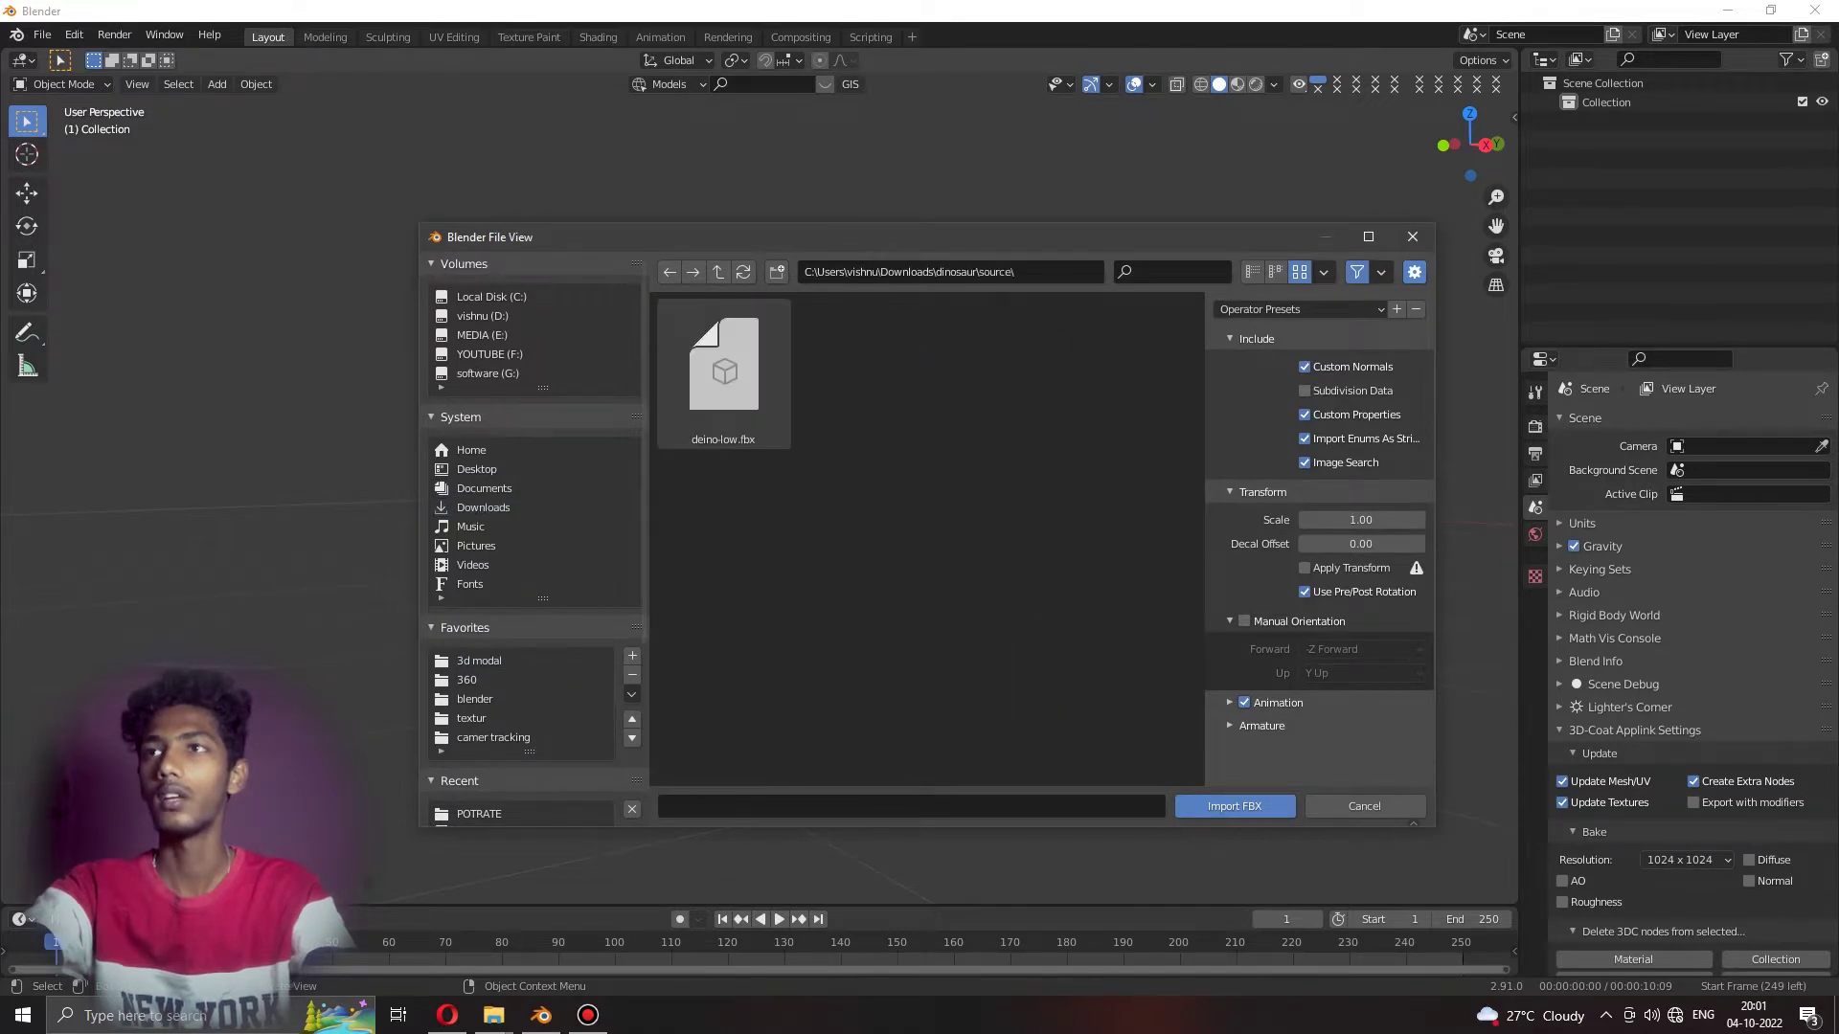
pyautogui.click(723, 368)
pyautogui.press('Return')
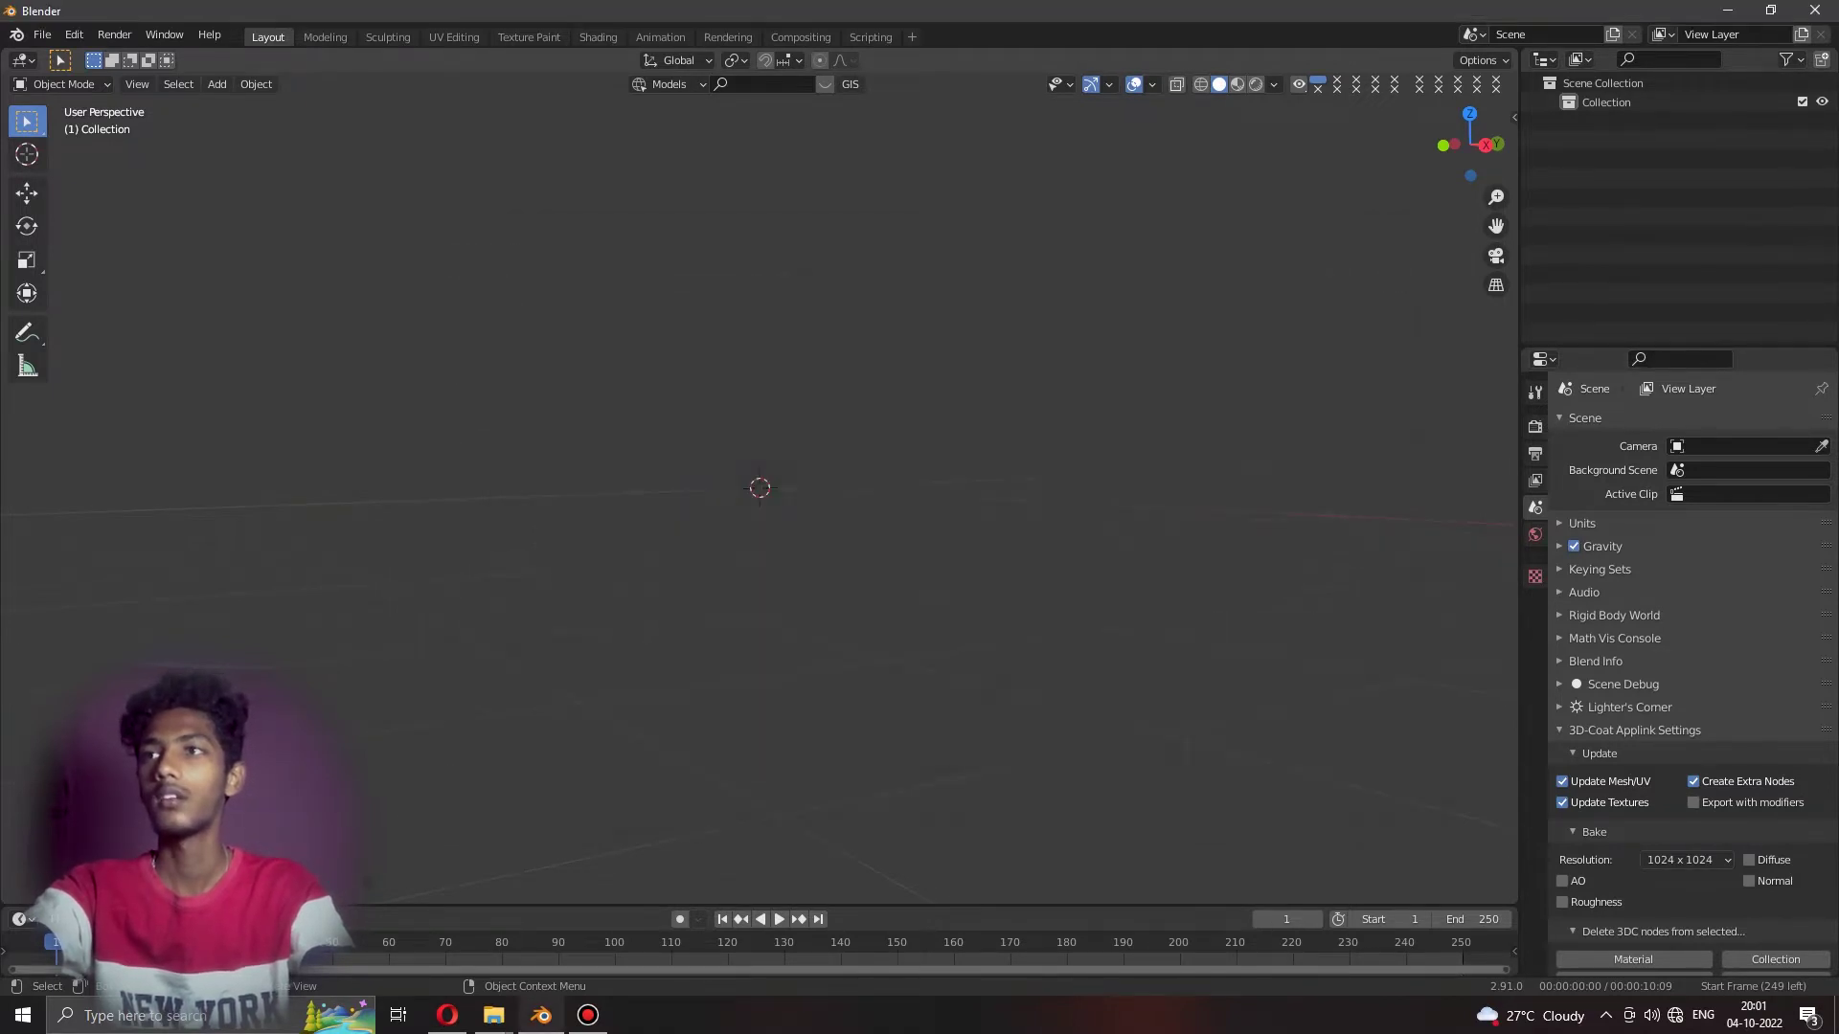
pyautogui.moveTo(759, 487); pyautogui.dragTo(671, 498, button='middle')
# In front view, lift the dinosaur along Z so its feet rest on the ground line.
pyautogui.scroll(4, 759, 488)
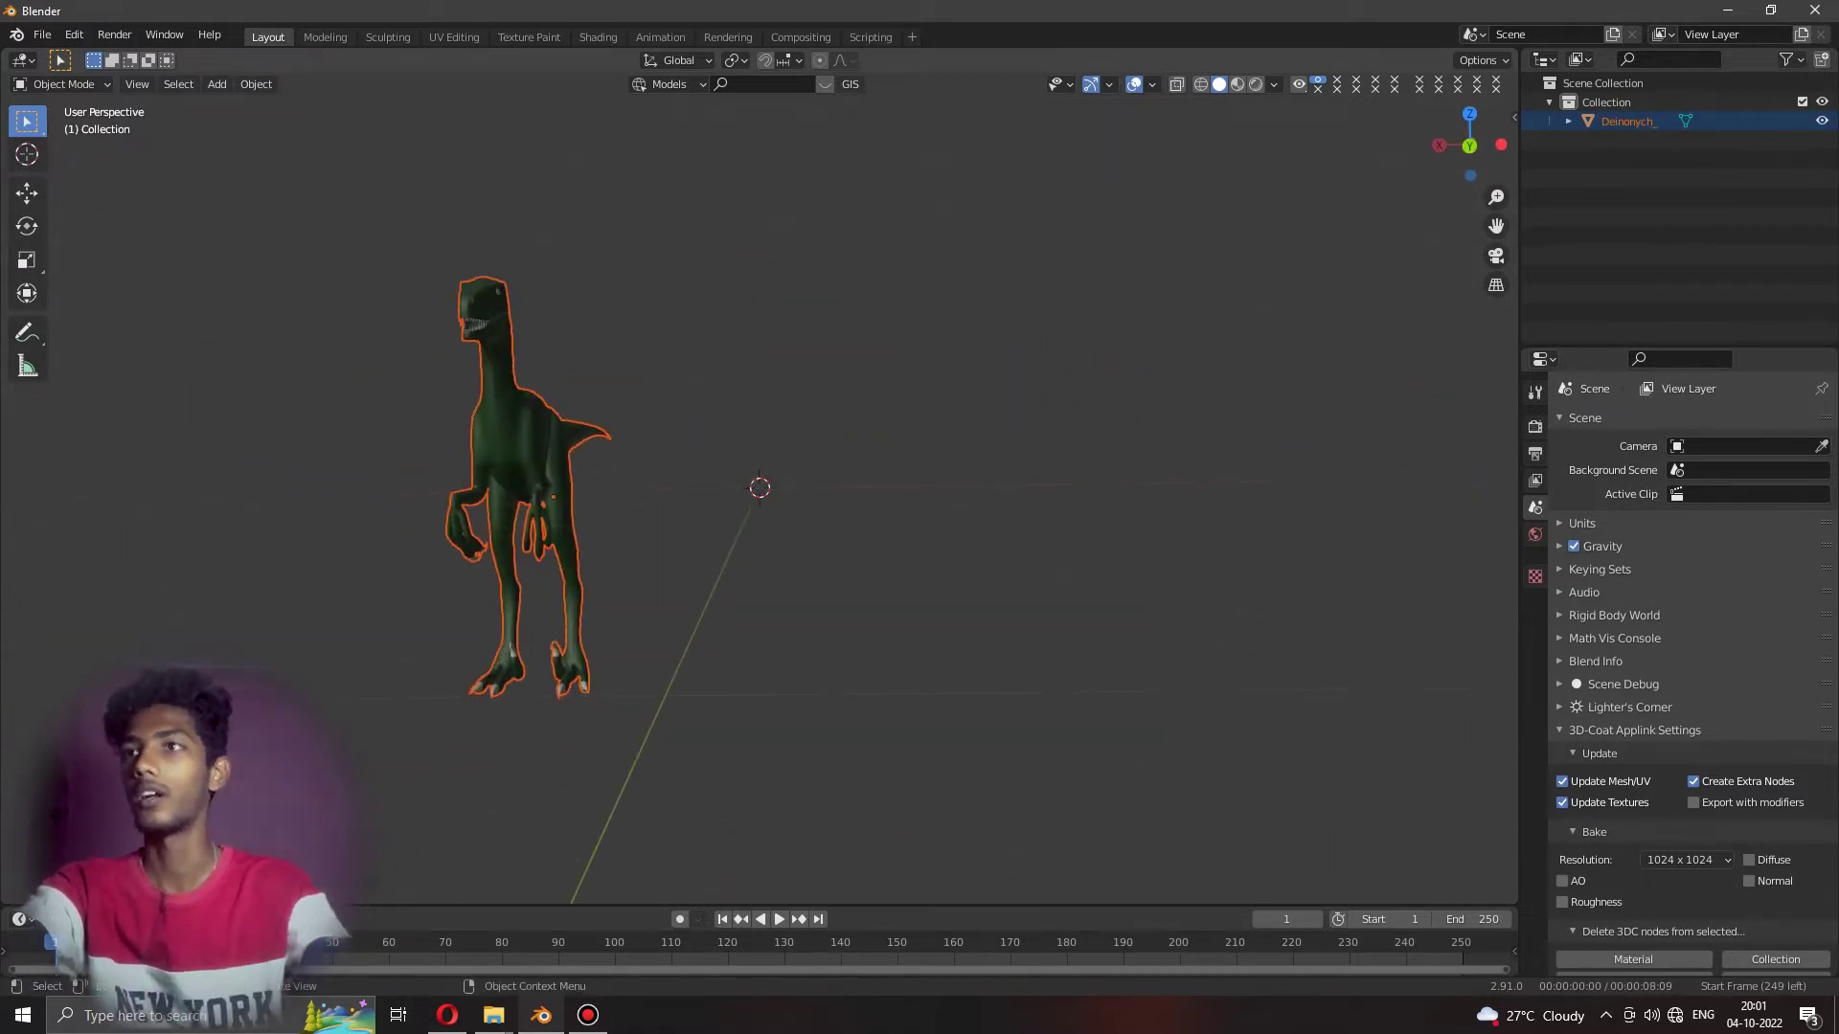
pyautogui.keyDown('alt'); pyautogui.moveTo(671, 498); pyautogui.dragTo(575, 498, button='middle'); pyautogui.keyUp('alt')
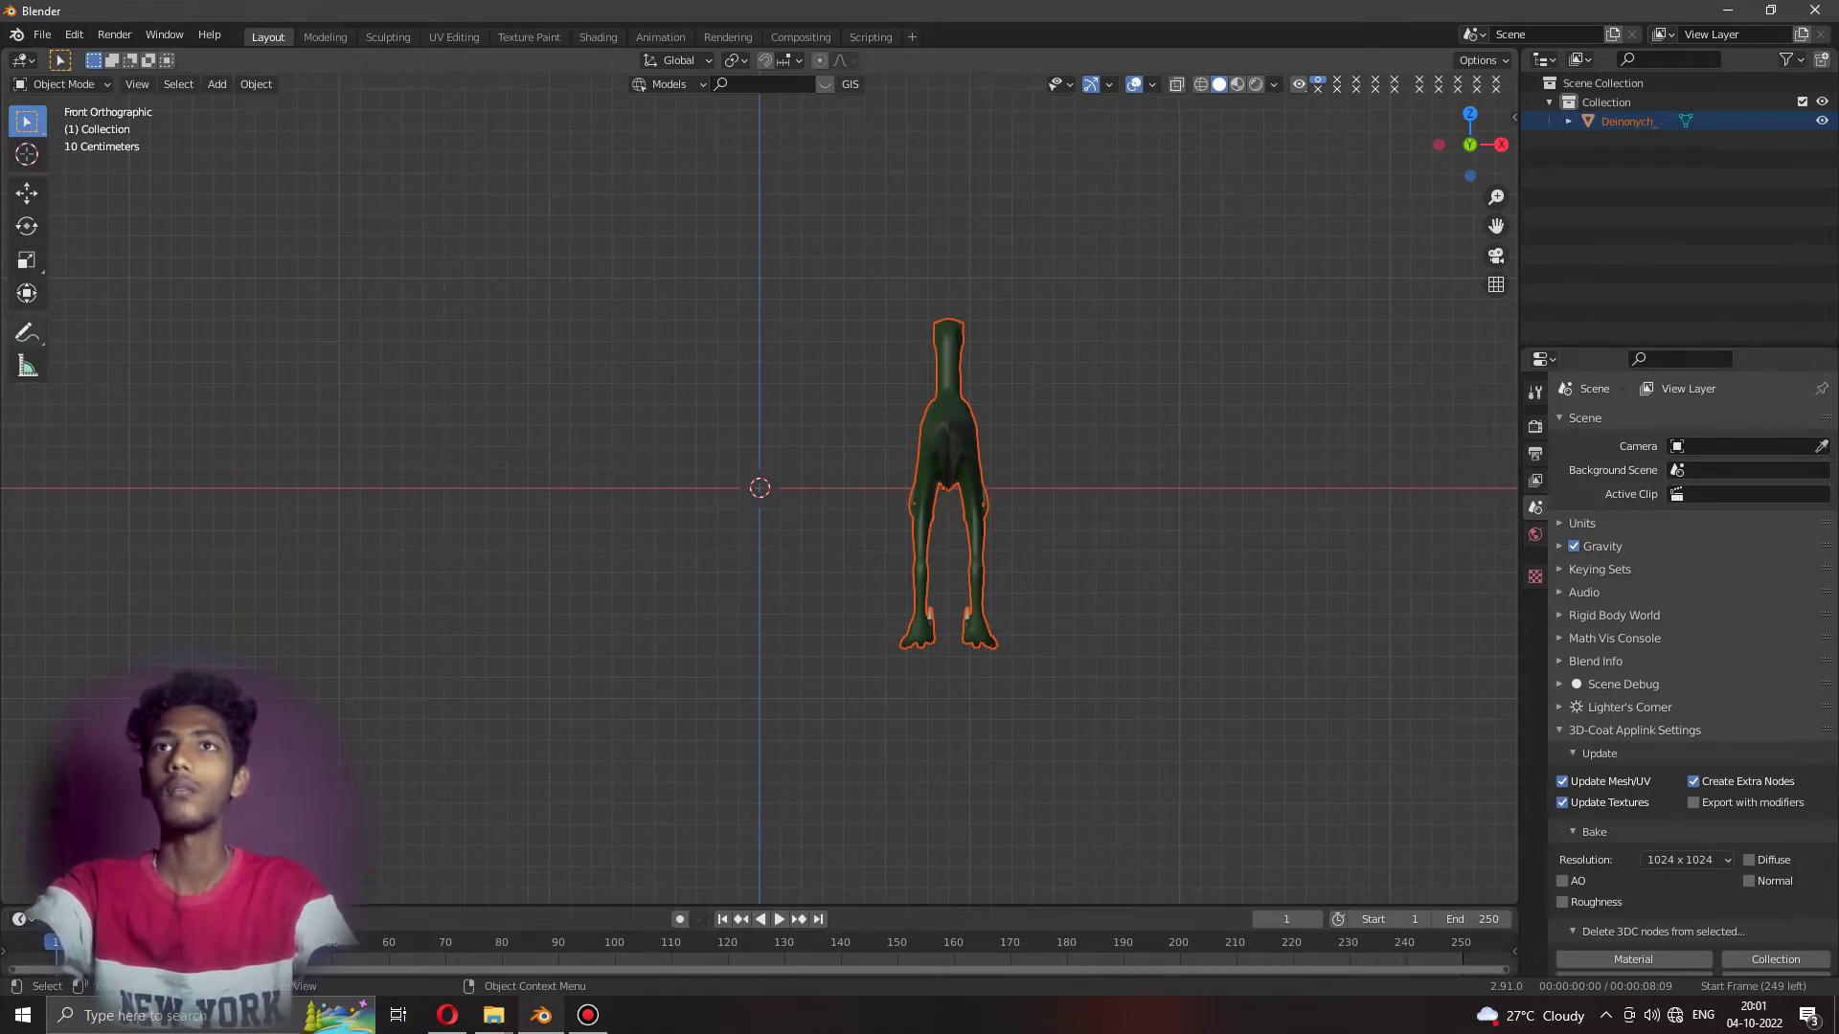
pyautogui.click(26, 293)
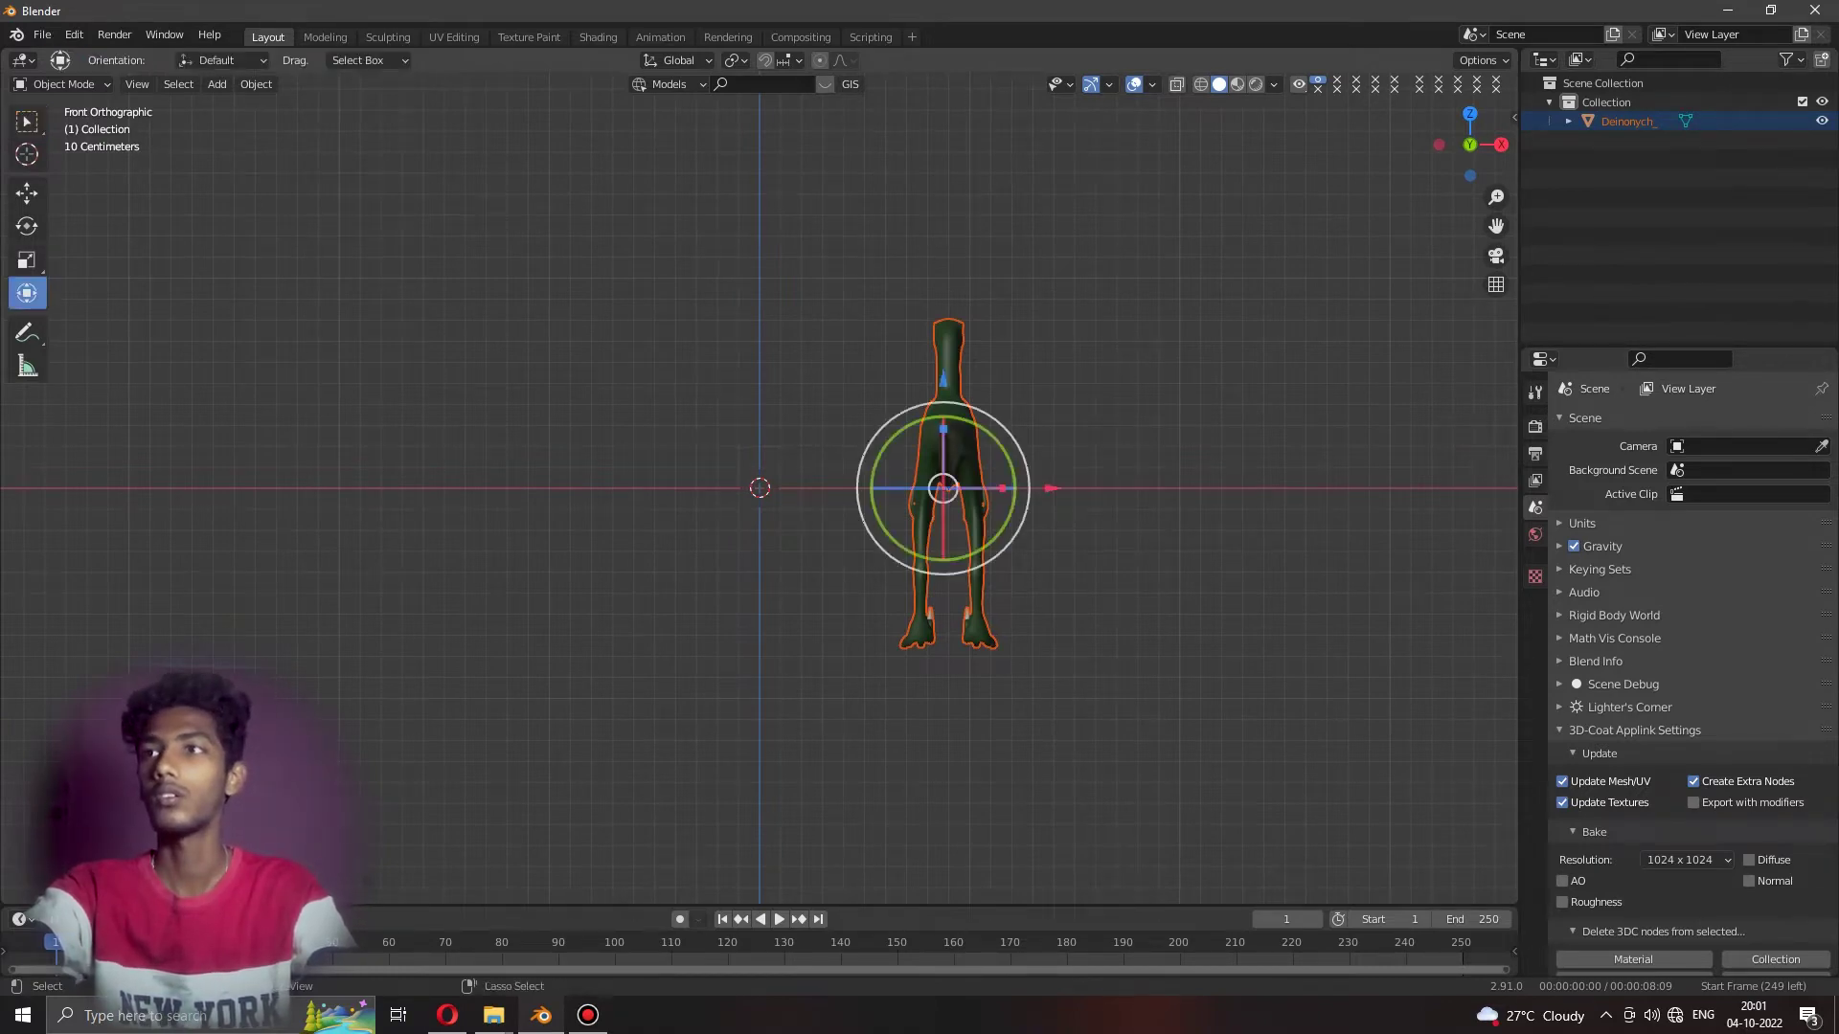
pyautogui.press('g')
pyautogui.press('z')
pyautogui.press('Return')
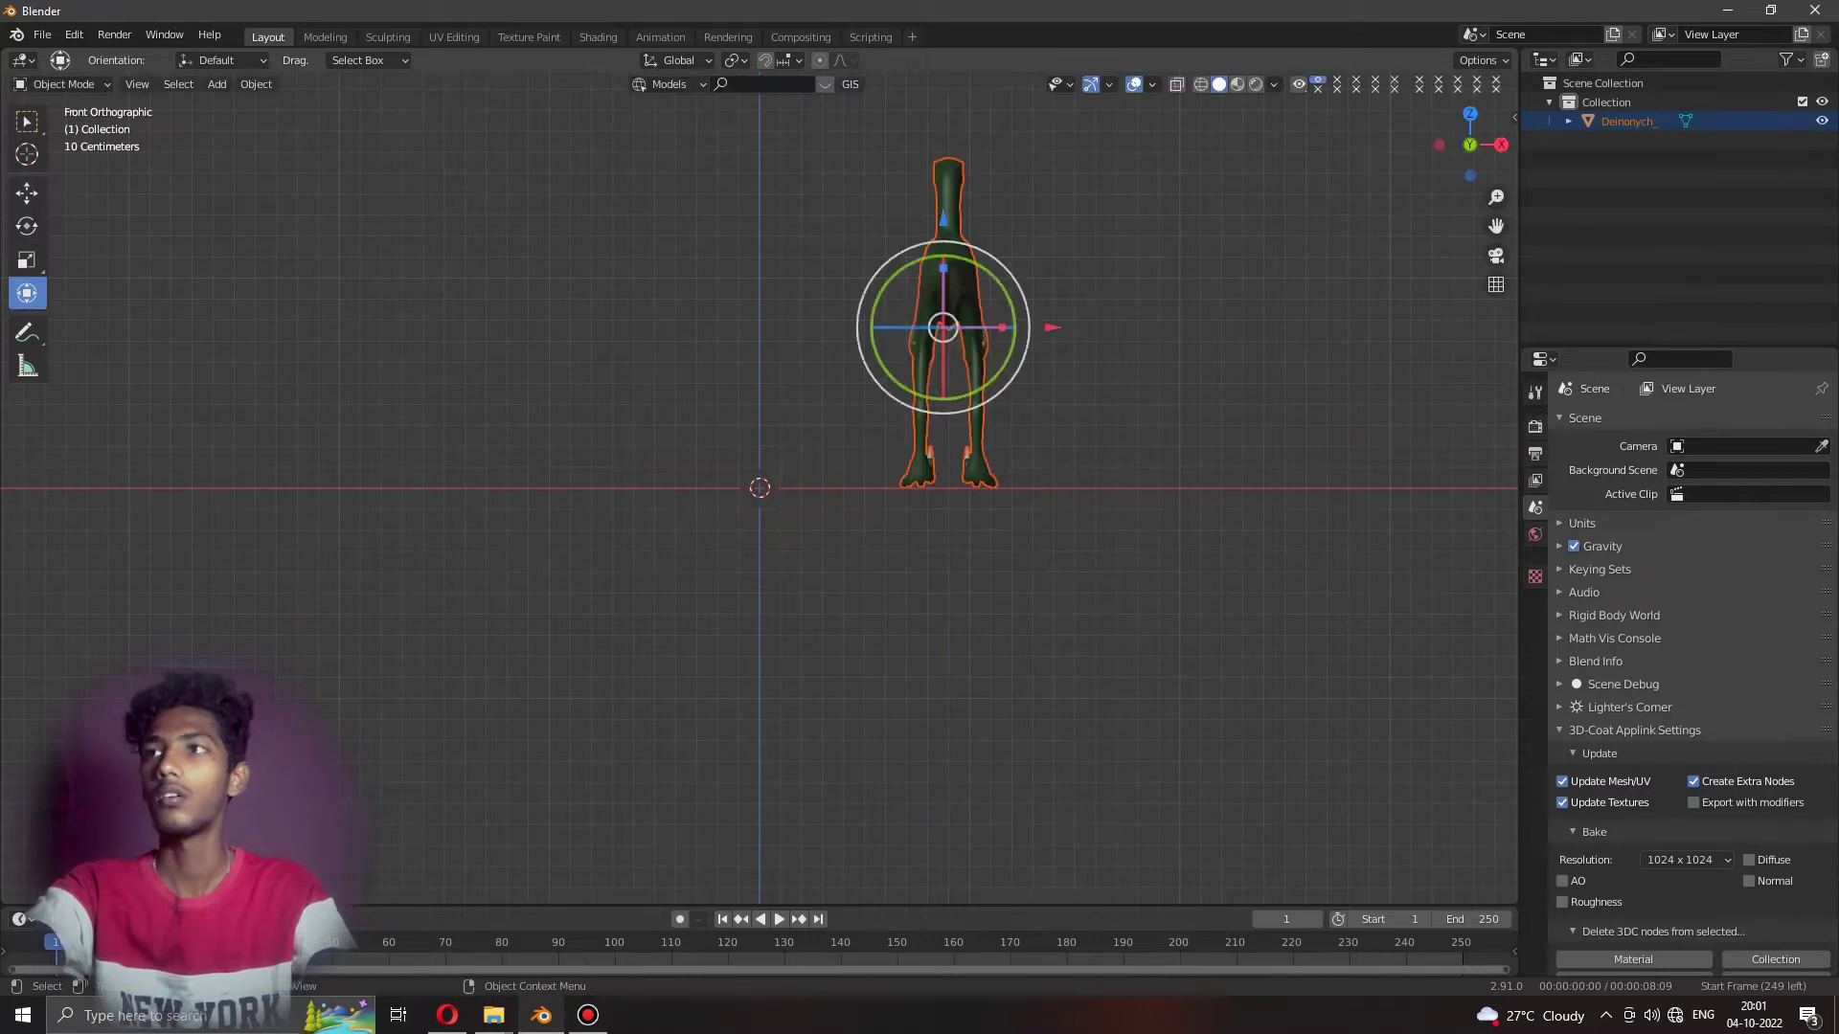
# Show the sidebar's Item tab with the dinosaur's location, rotation and scale values.
pyautogui.press('n')
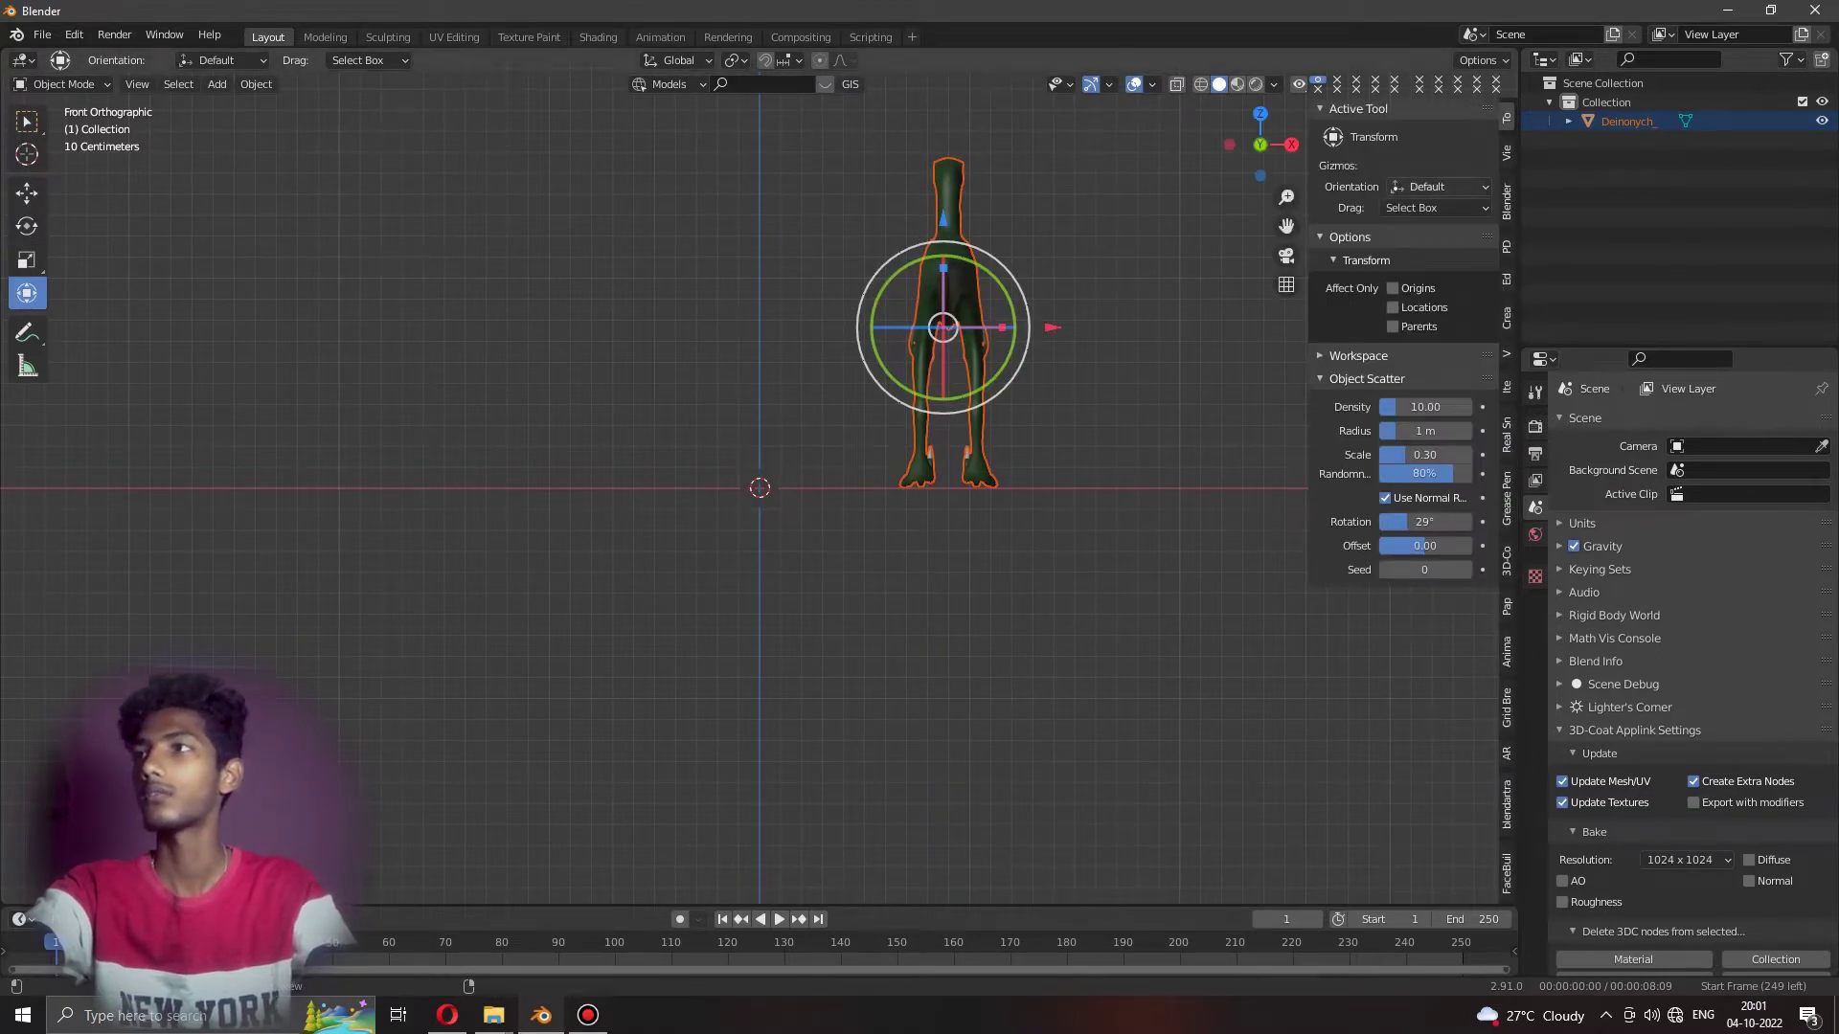
pyautogui.click(1507, 151)
pyautogui.click(1506, 116)
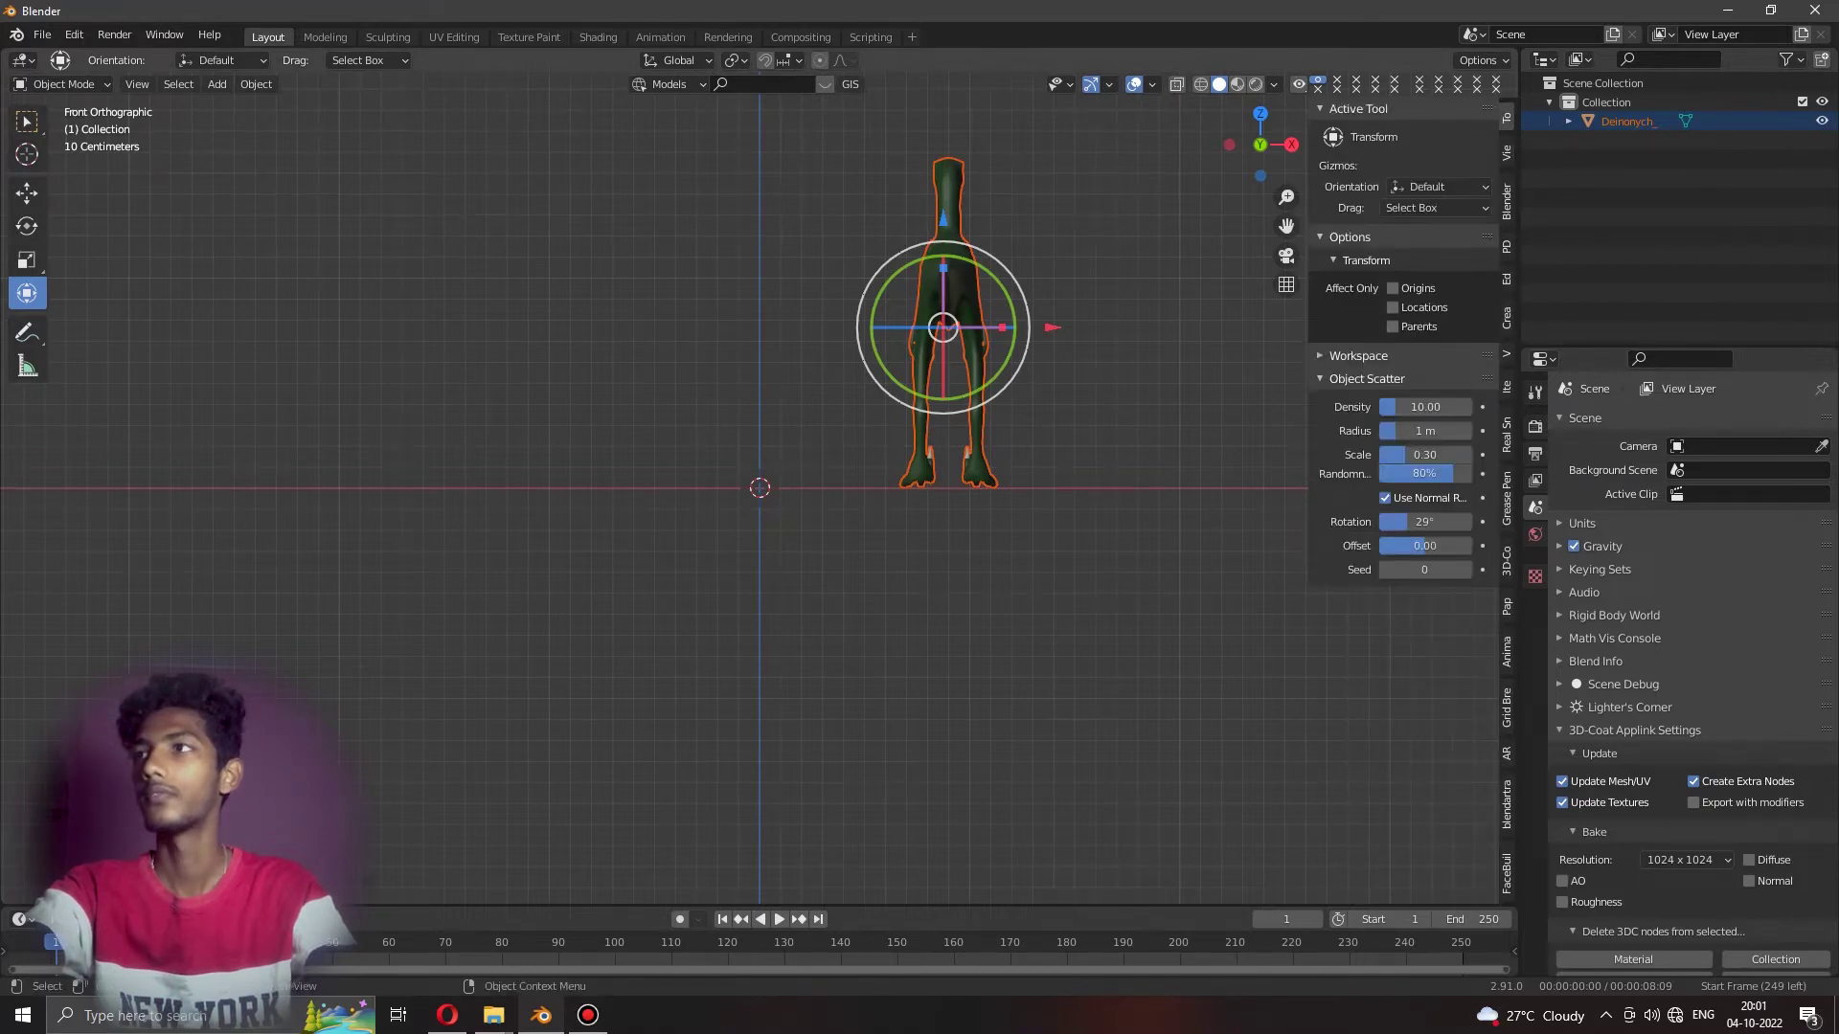
pyautogui.click(1628, 121)
pyautogui.click(1507, 182)
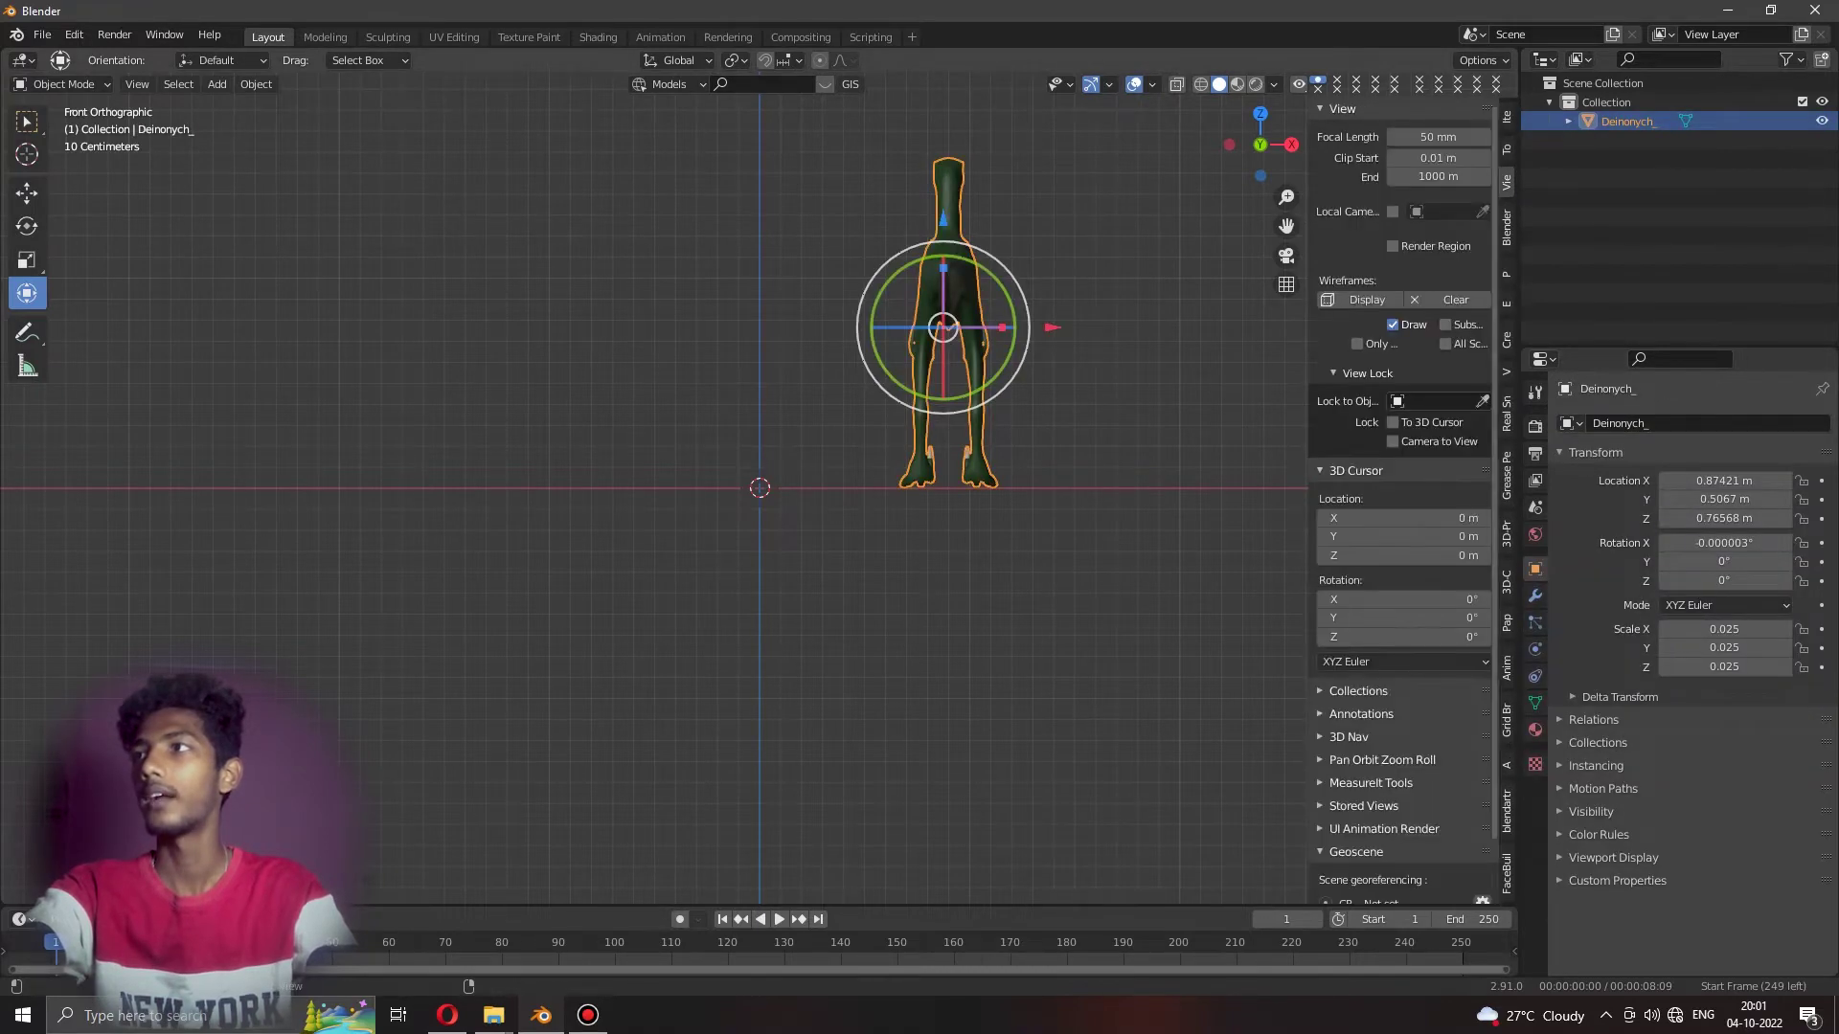
pyautogui.click(1507, 116)
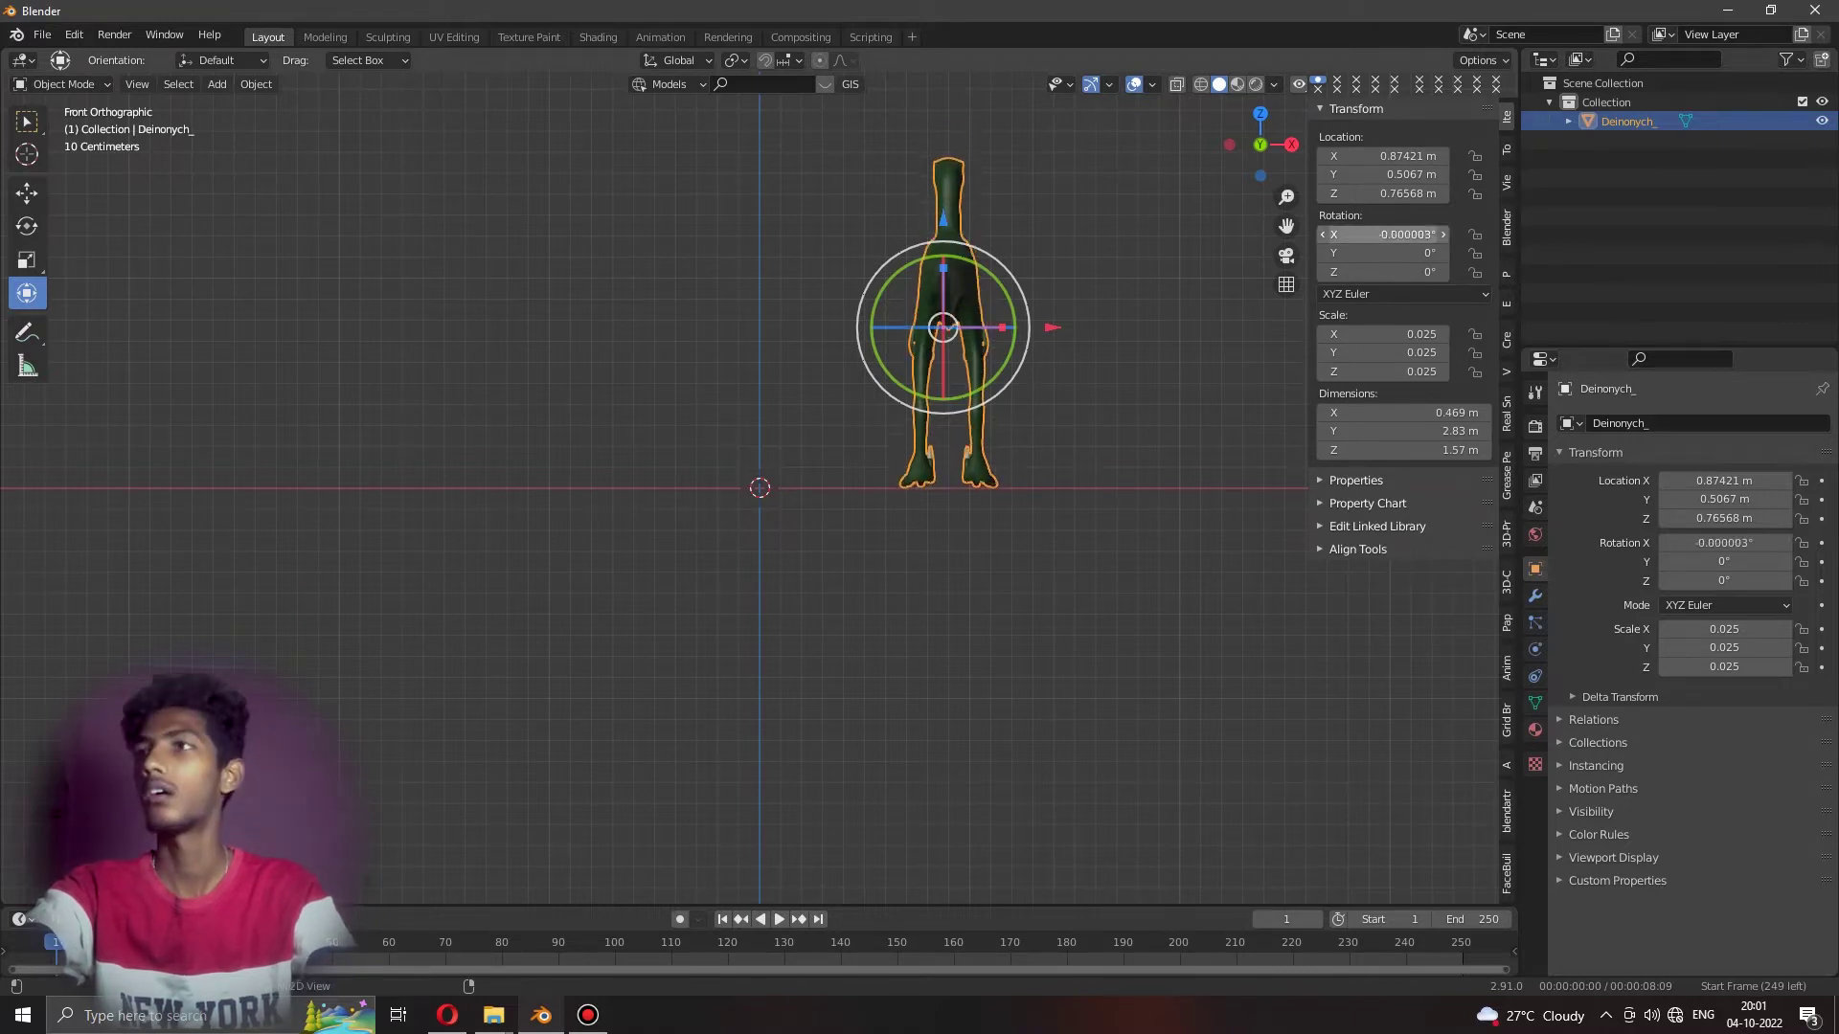
# Set the dinosaur's Z rotation to 180° so it faces the opposite way.
pyautogui.moveTo(1382, 272); pyautogui.dragTo(1418, 272)
pyautogui.click(1382, 272)
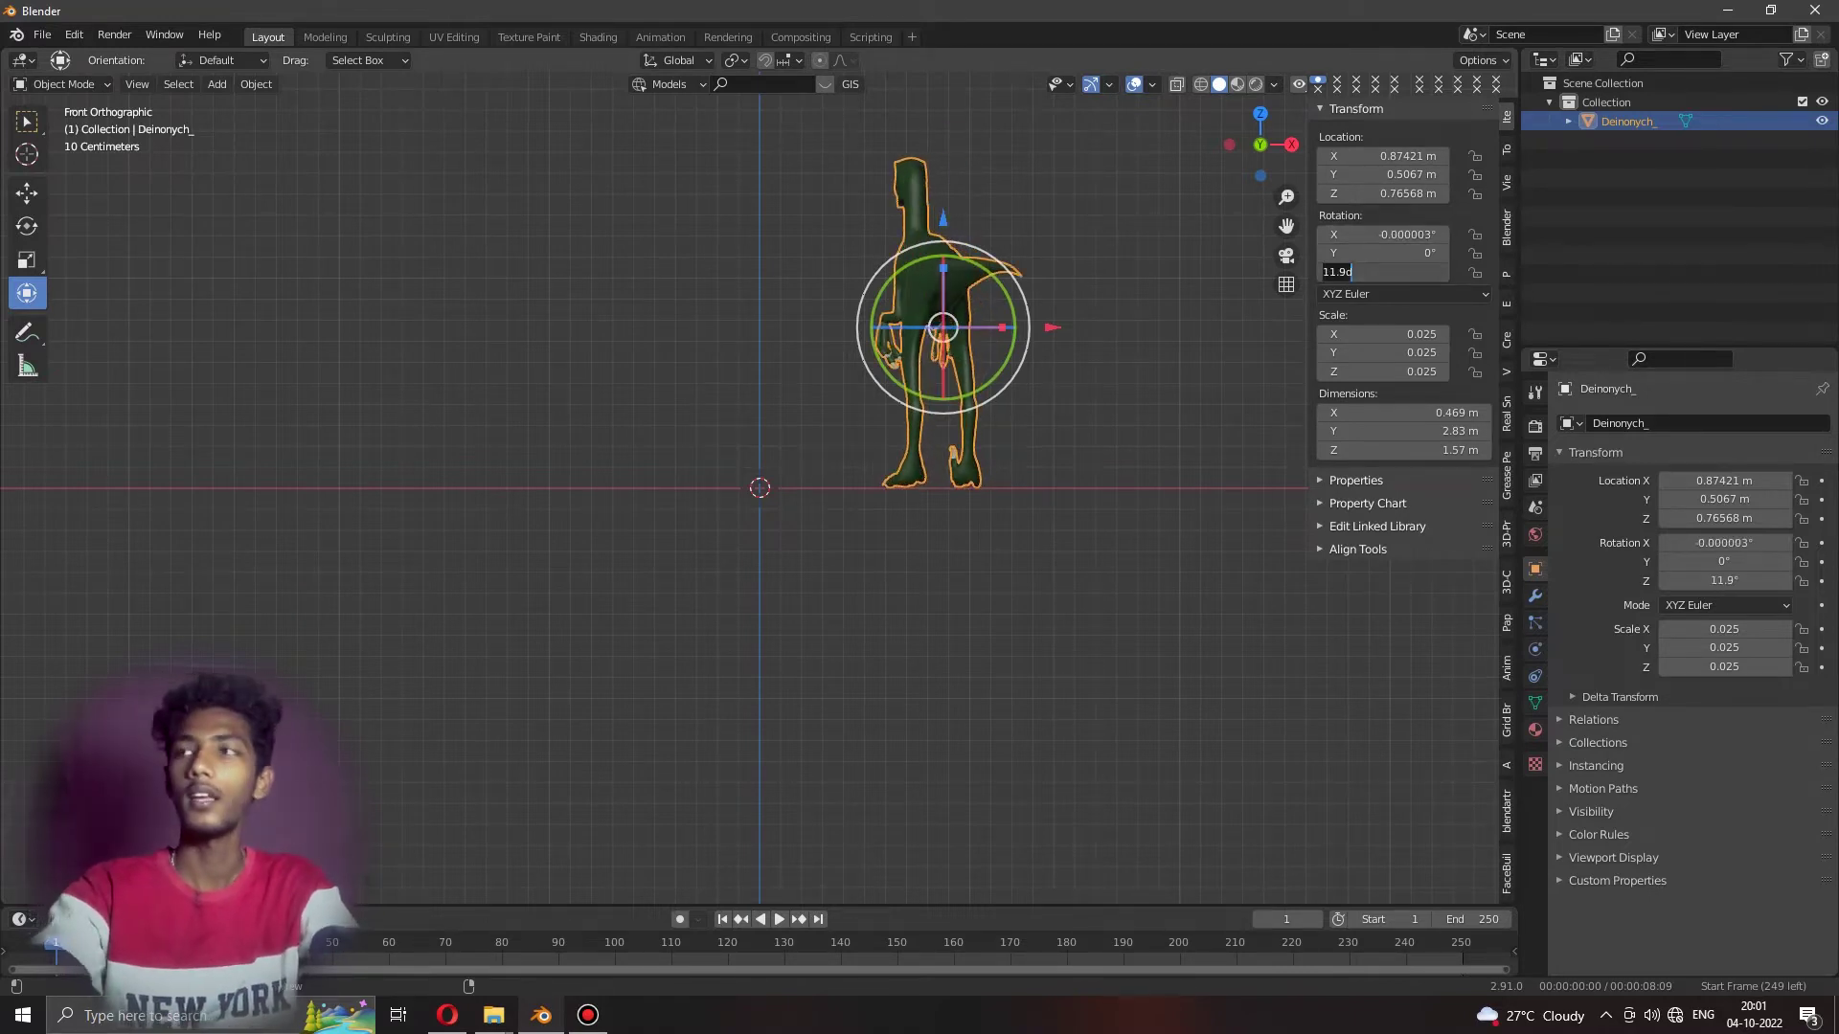
pyautogui.write('90')
pyautogui.press('Return')
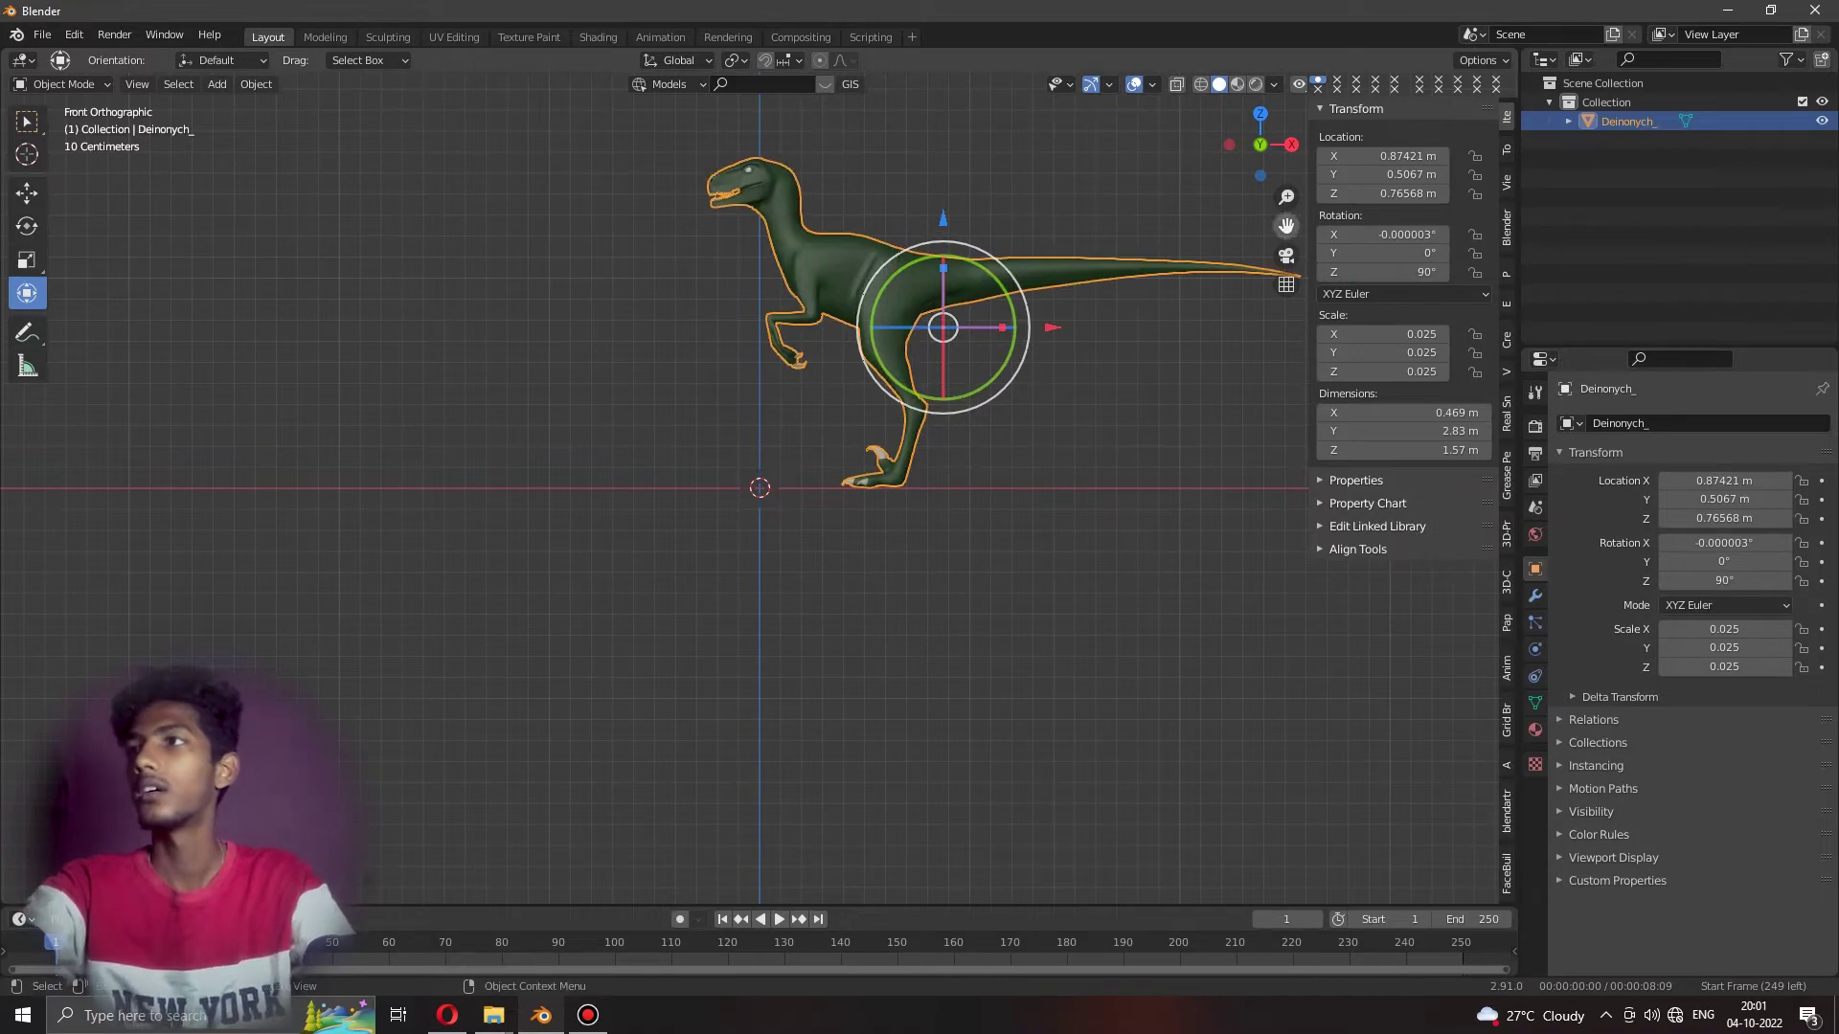
pyautogui.moveTo(1382, 272); pyautogui.dragTo(1386, 272)
pyautogui.click(1386, 273)
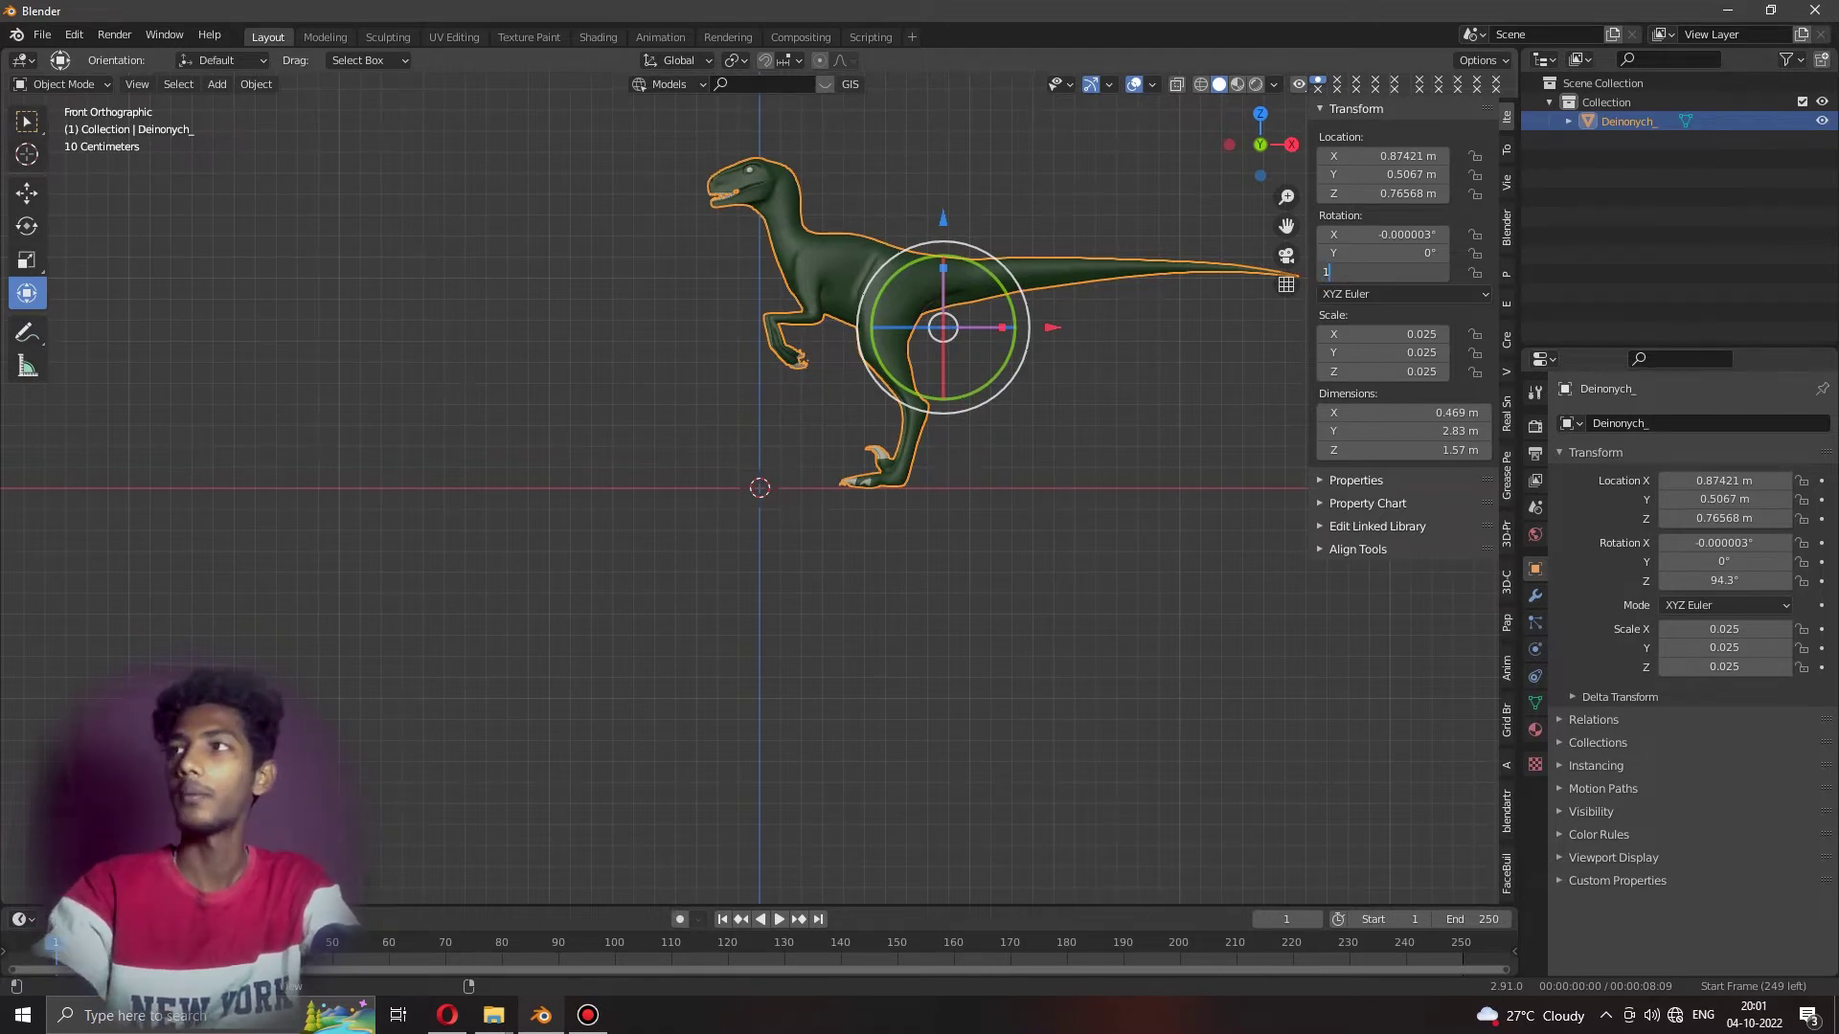
pyautogui.write('80')
pyautogui.press('Return')
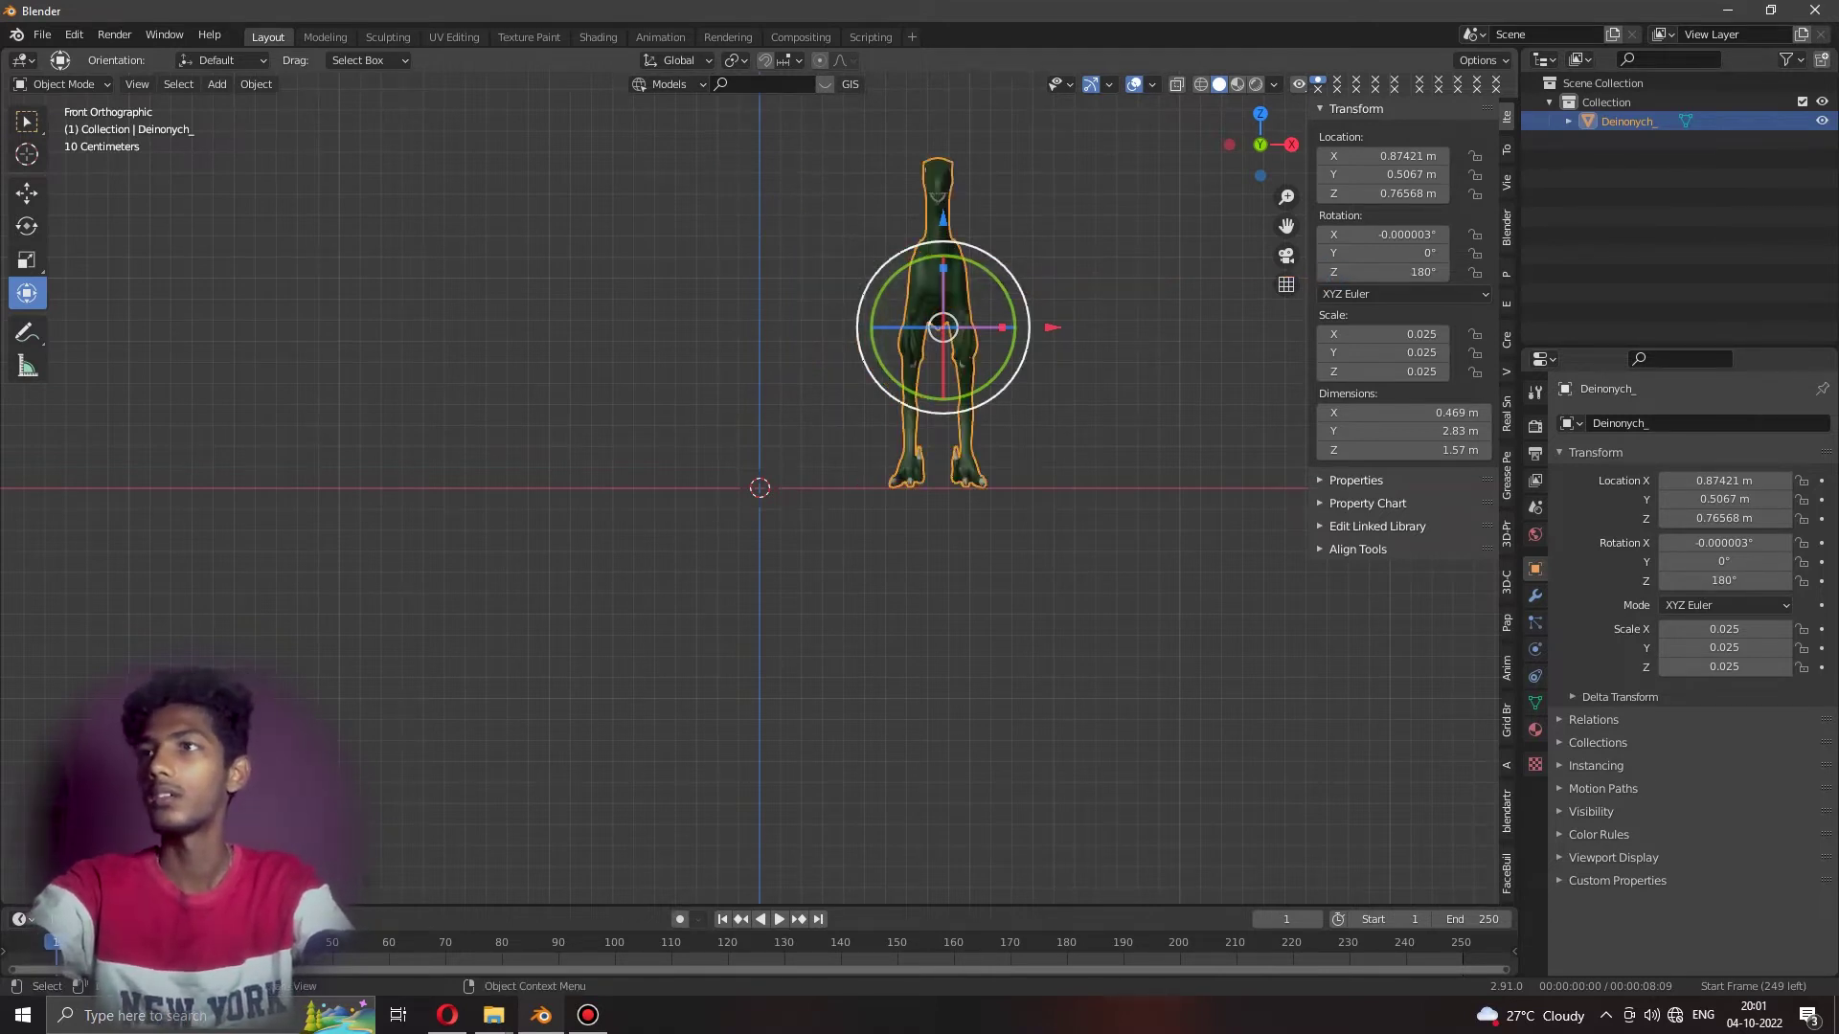
# Slide the dinosaur along X until its feet are centred on the origin.
pyautogui.press('g')
pyautogui.press('x')
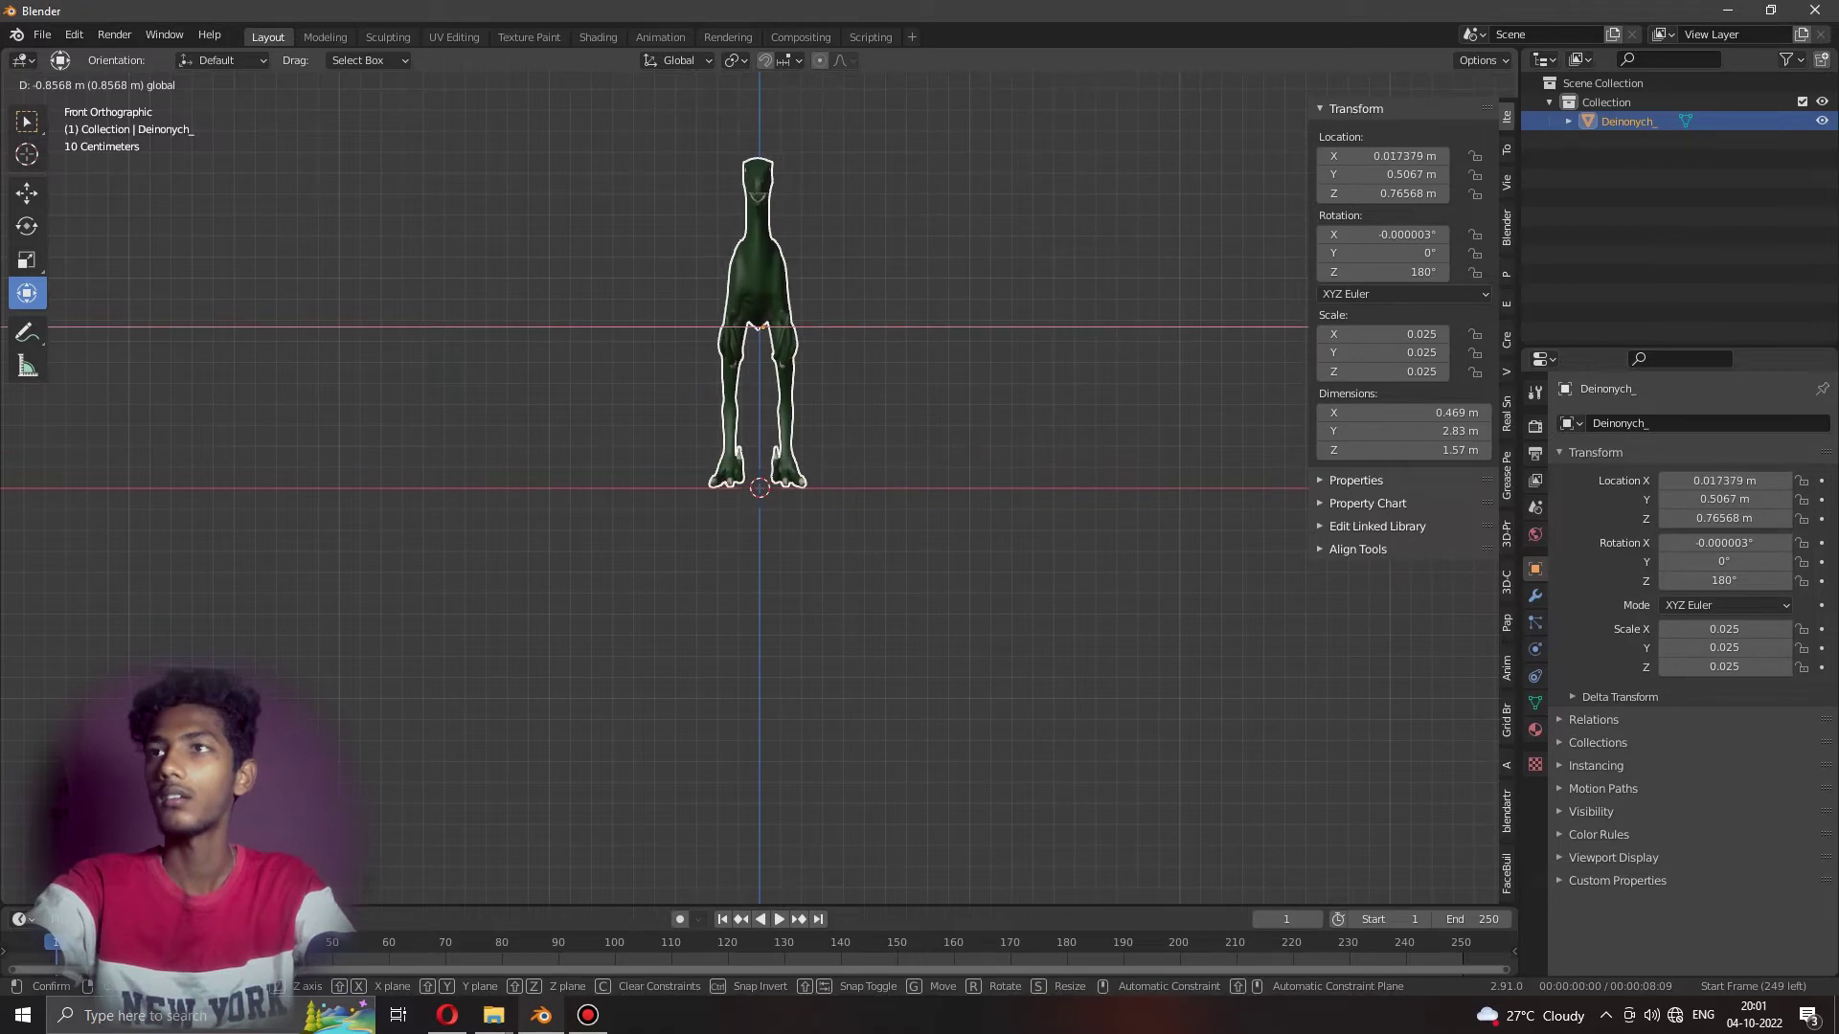
pyautogui.press('Return')
pyautogui.scroll(6, 746, 441)
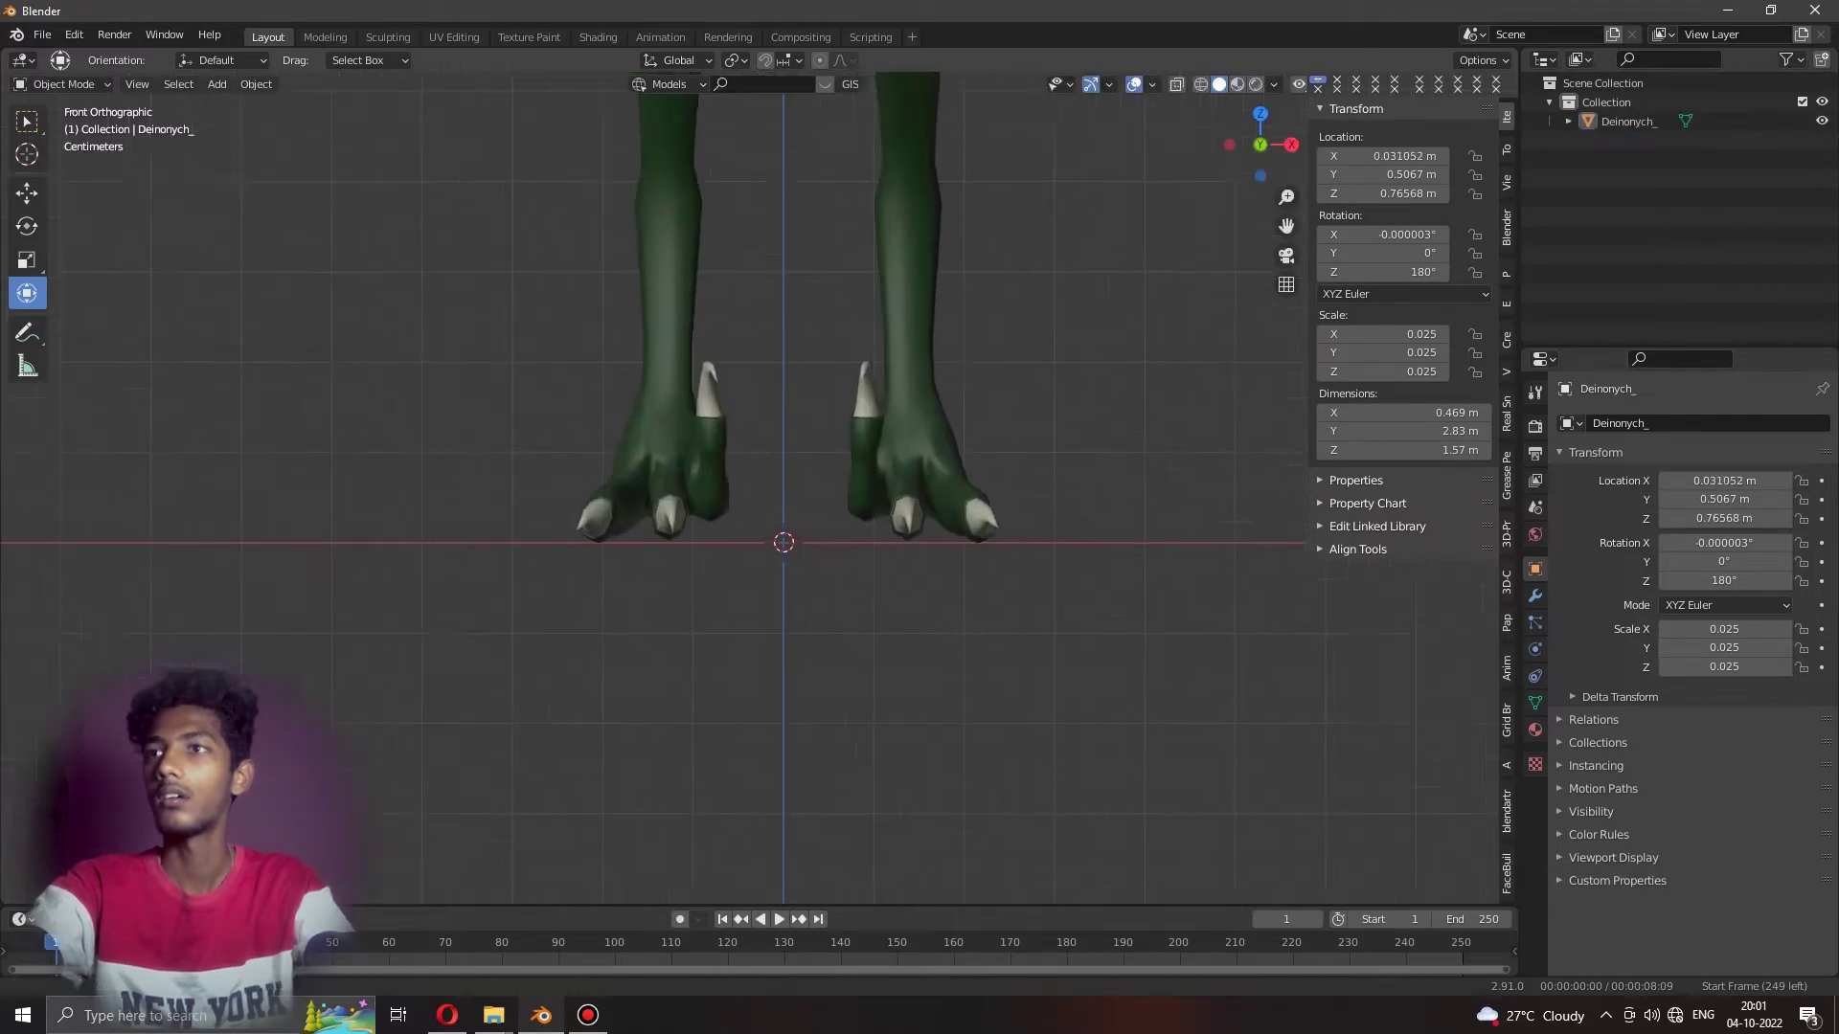
pyautogui.keyDown('shift'); pyautogui.moveTo(804, 384); pyautogui.dragTo(805, 728, button='middle'); pyautogui.keyUp('shift')
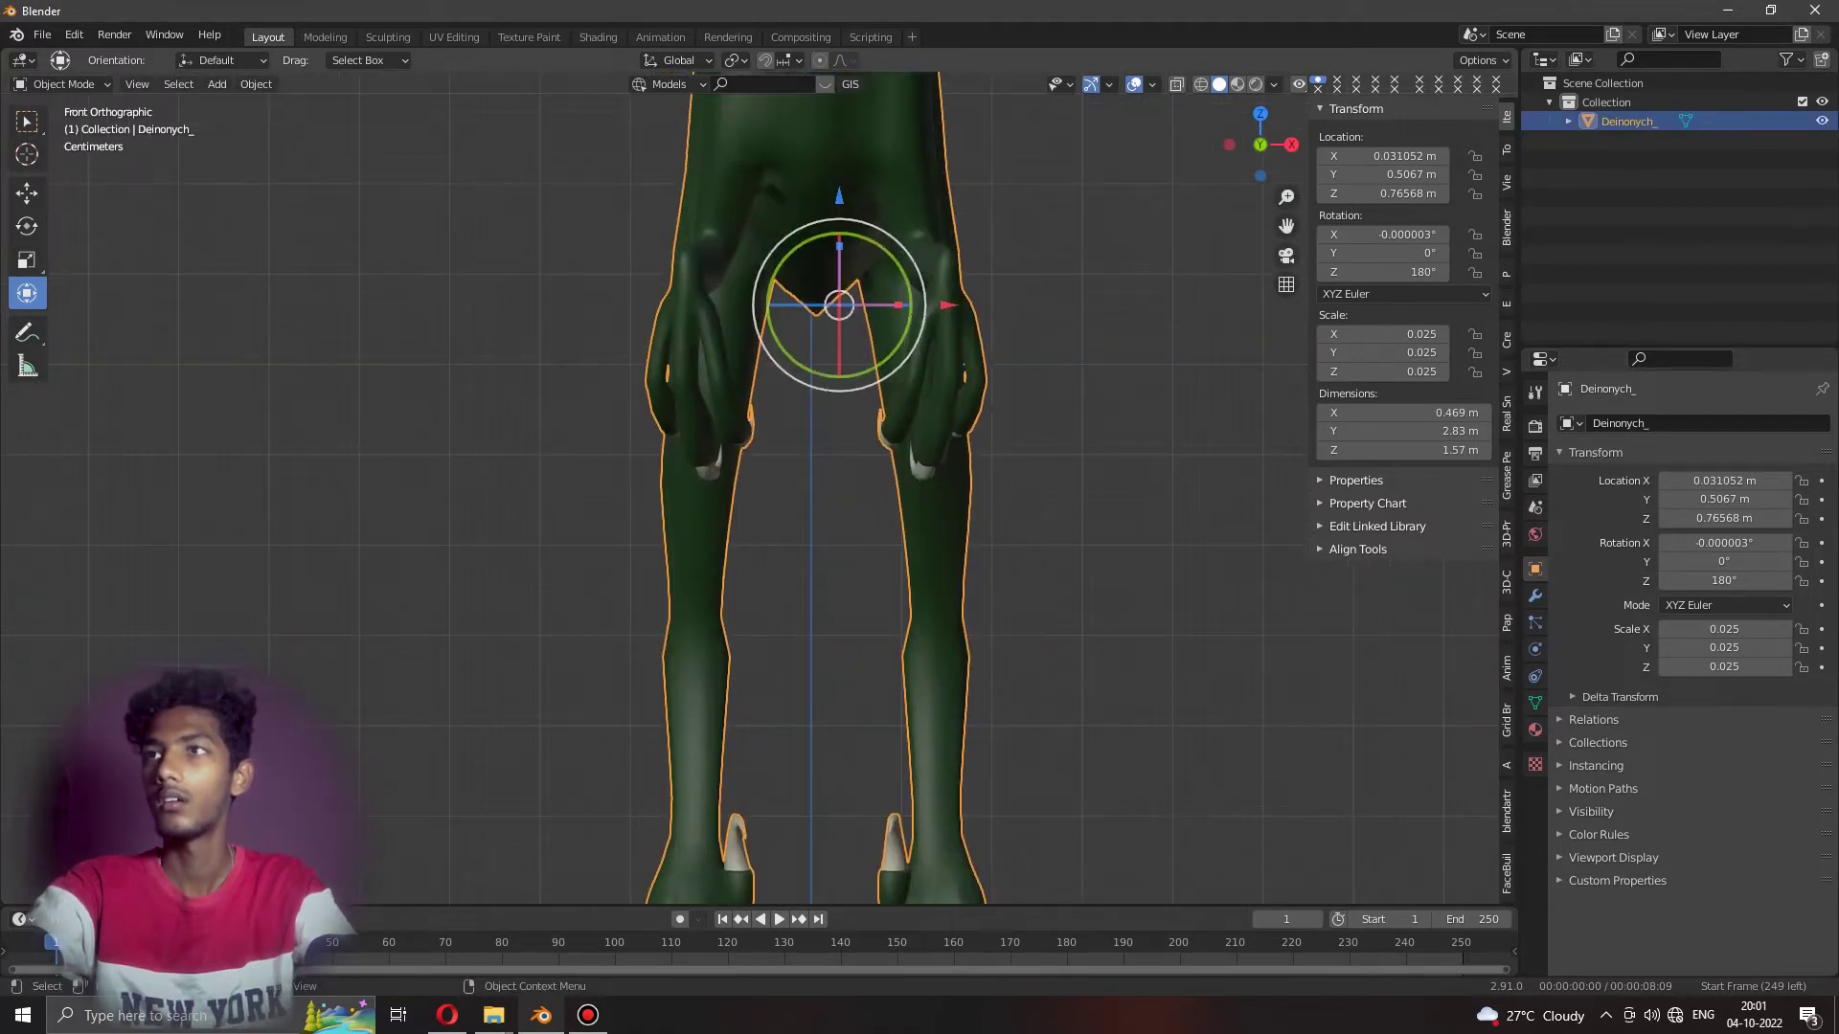
pyautogui.press('g')
pyautogui.press('x')
pyautogui.press('Return')
pyautogui.hotkey('alt', 'a')
# In right side view, slide the dinosaur along Y over the origin.
pyautogui.scroll(-5, 784, 479)
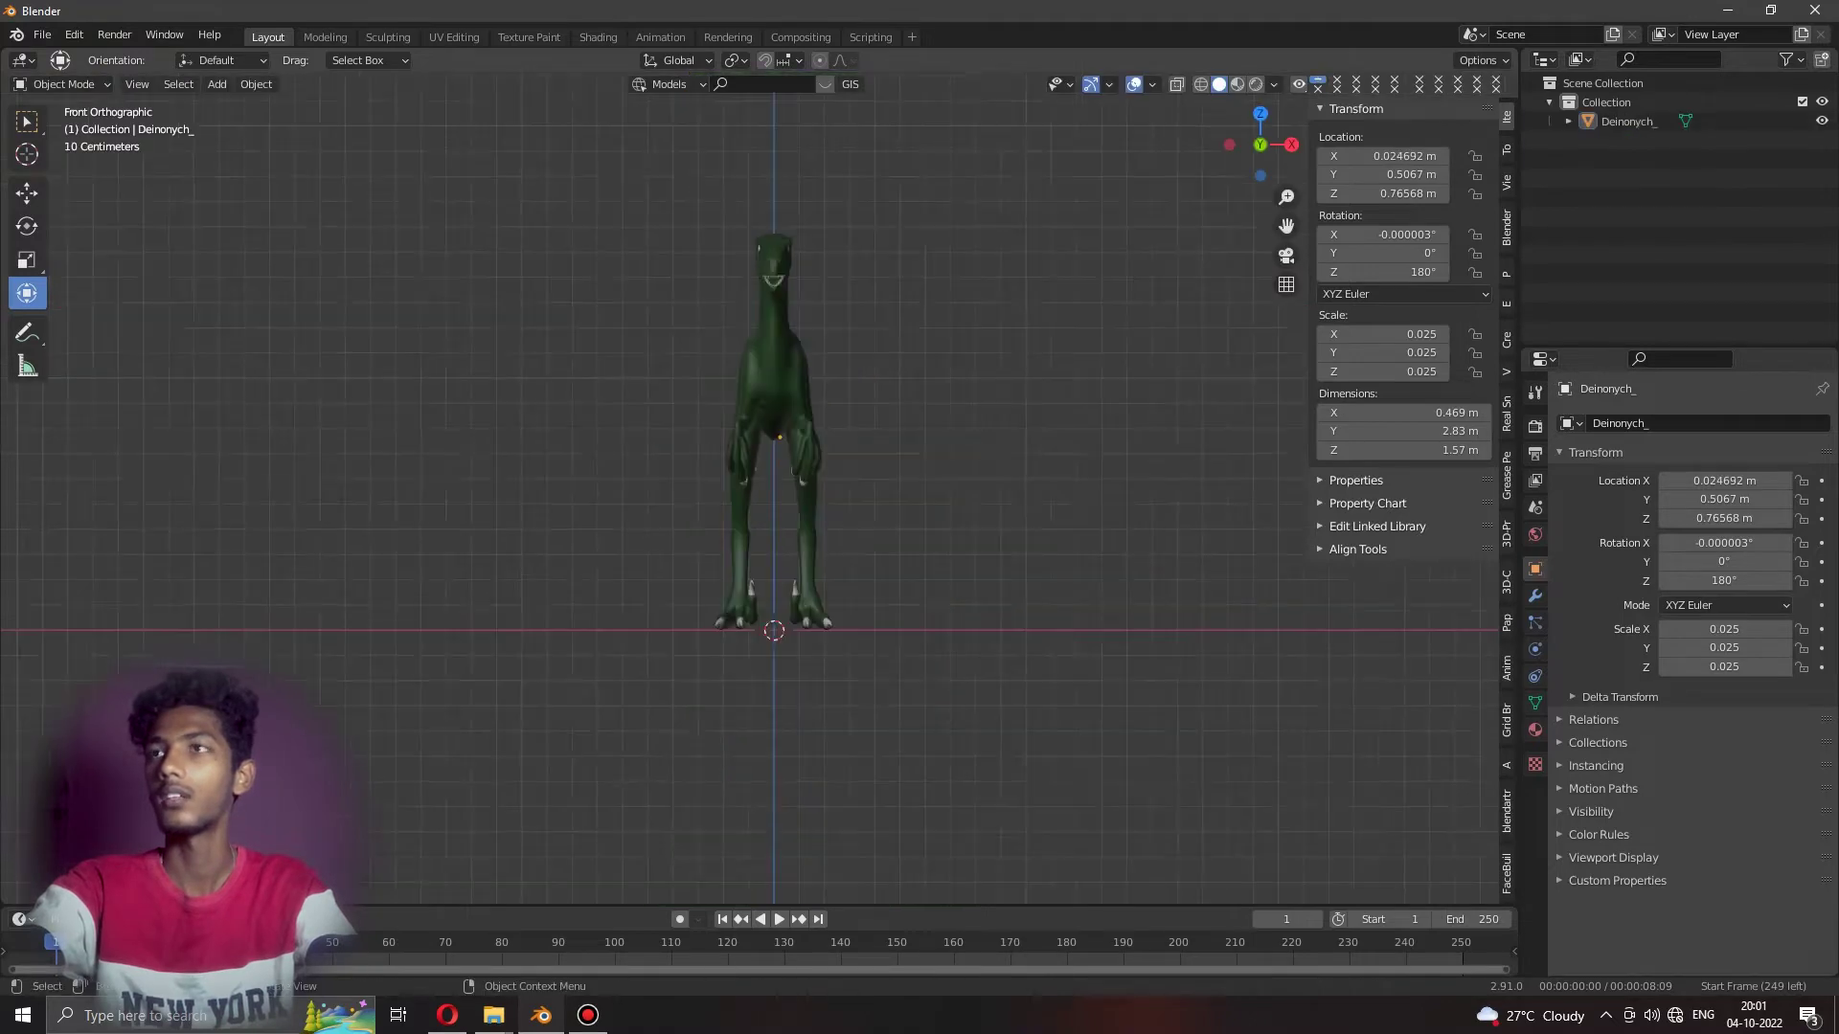
pyautogui.scroll(2, 784, 478)
pyautogui.scroll(-5, 784, 479)
pyautogui.moveTo(785, 479); pyautogui.dragTo(842, 479, button='middle')
pyautogui.press('KP_3')
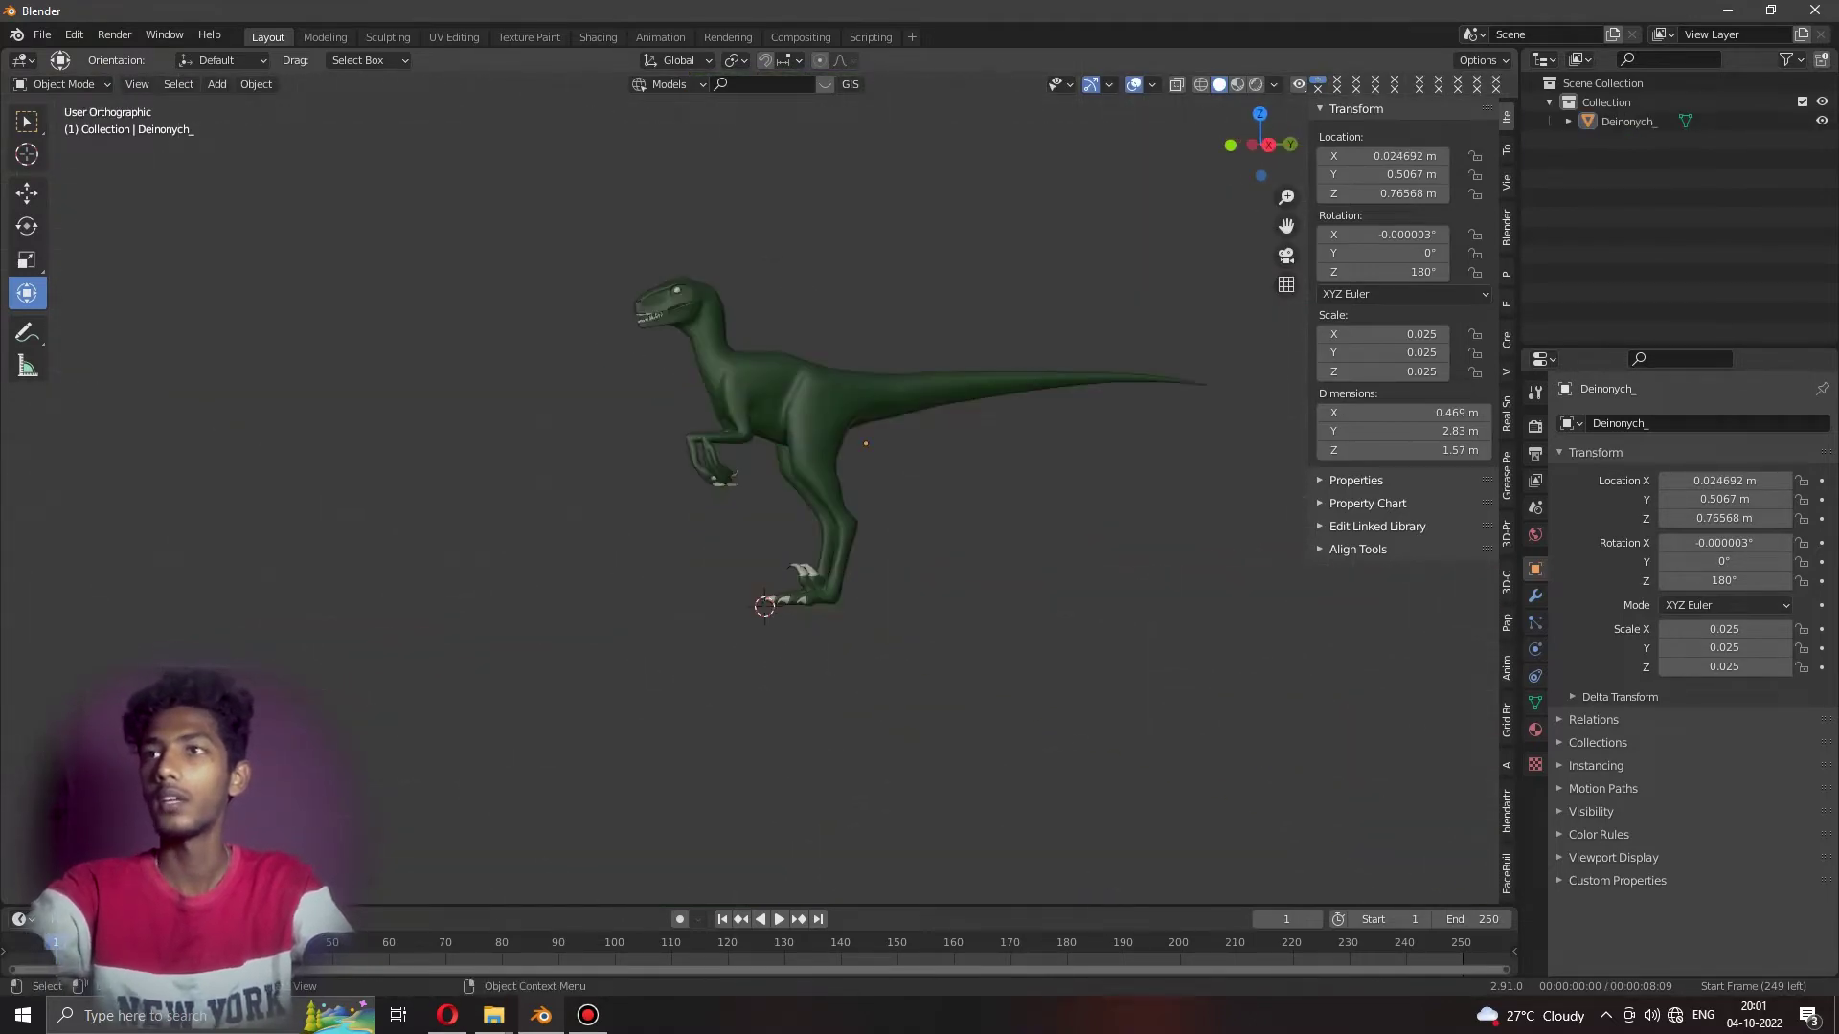
pyautogui.press('a')
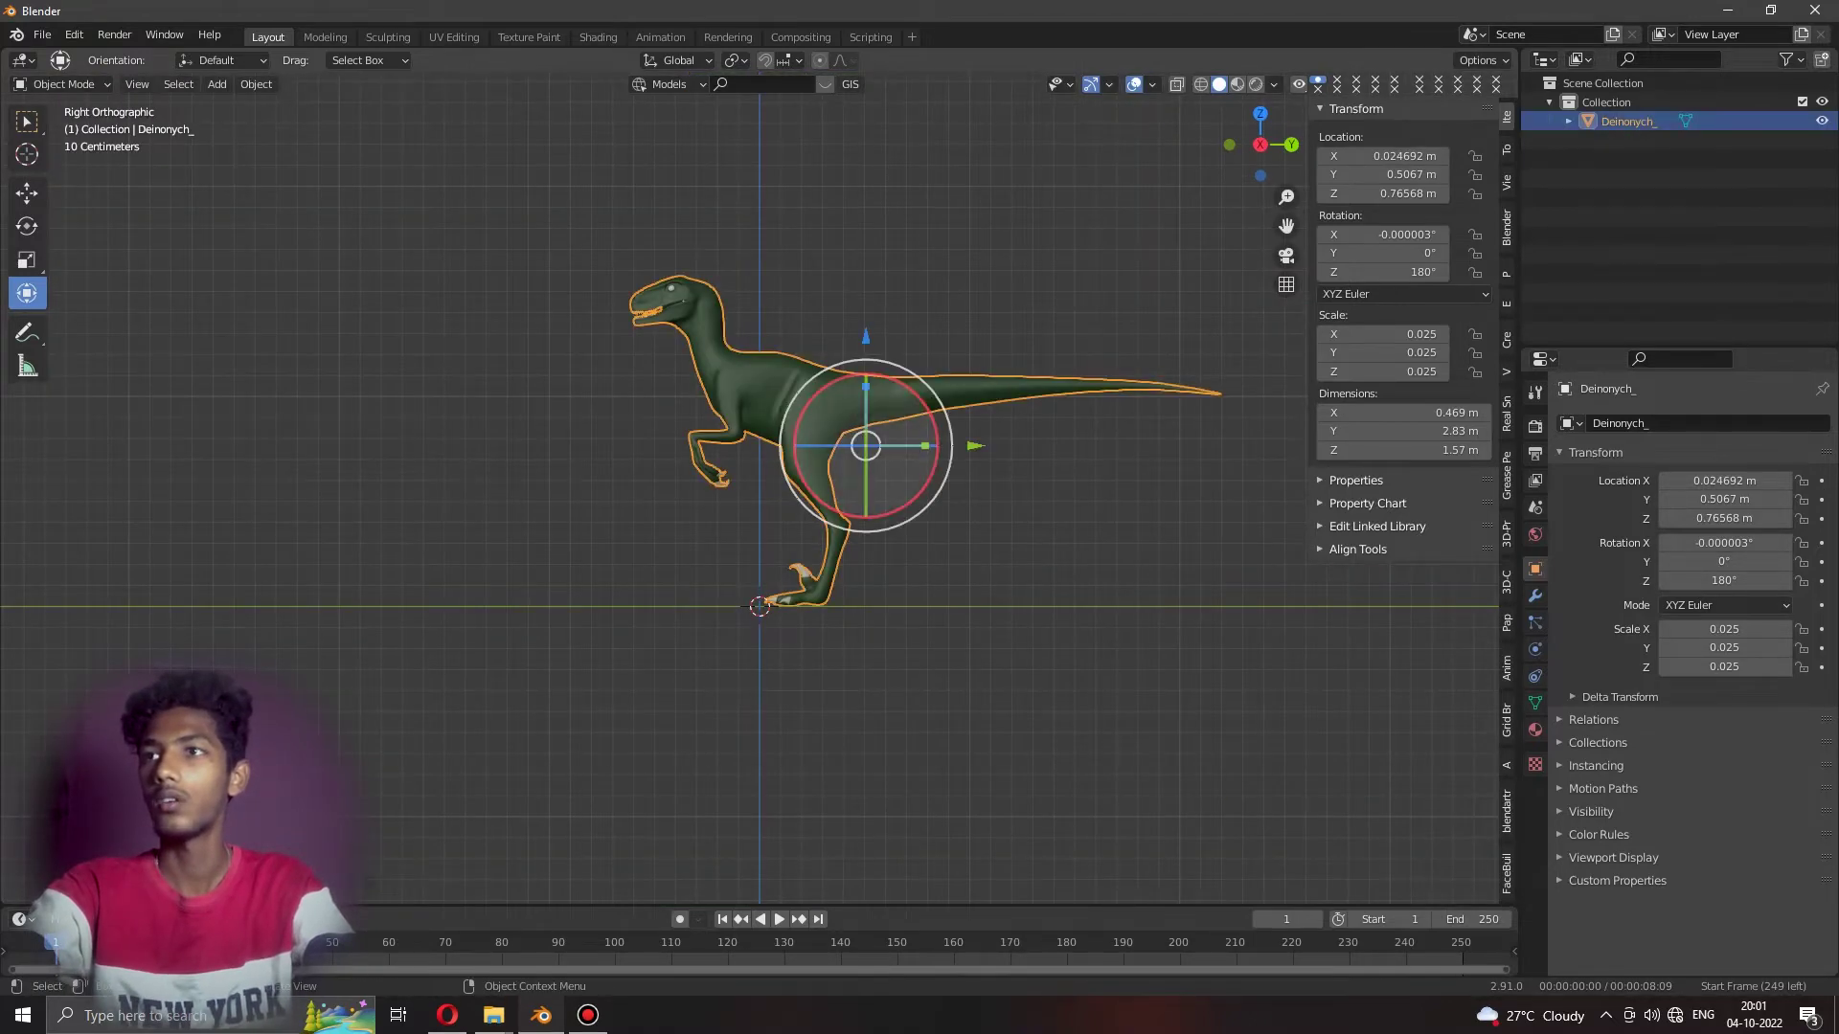
pyautogui.press('g')
pyautogui.press('y')
pyautogui.press('Return')
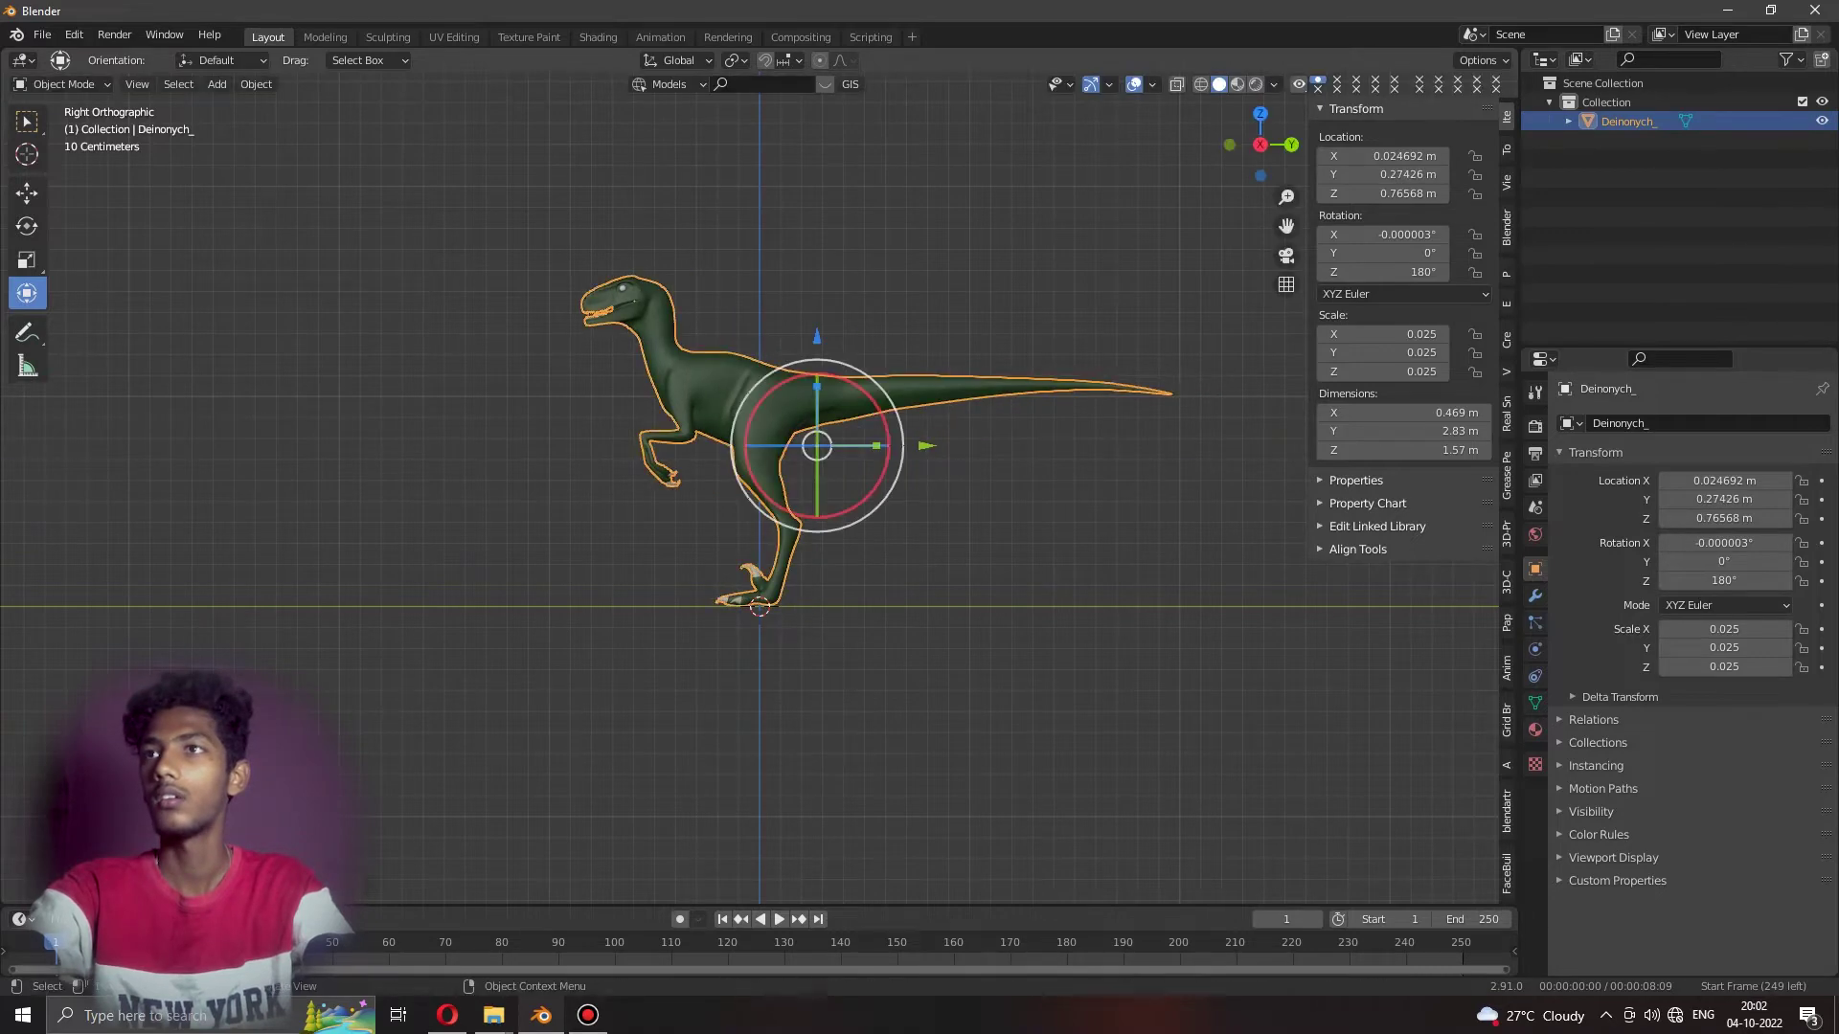
pyautogui.hotkey('alt', 'a')
# Inspect the centred model, then bring up the Add menu's Armature > Animals presets.
pyautogui.scroll(-3, 766, 479)
pyautogui.moveTo(766, 479)
pyautogui.mouseDown(button='middle')
pyautogui.moveTo(862, 460)
pyautogui.moveTo(670, 479)
pyautogui.moveTo(862, 479)
pyautogui.moveTo(824, 479)
pyautogui.mouseUp(button='middle')
pyautogui.scroll(6, 767, 479)
pyautogui.scroll(-4, 767, 479)
pyautogui.scroll(4, 766, 479)
pyautogui.scroll(-4, 766, 478)
pyautogui.scroll(2, 766, 479)
pyautogui.scroll(-4, 766, 479)
pyautogui.scroll(2, 766, 479)
pyautogui.scroll(-3, 766, 478)
pyautogui.scroll(5, 766, 479)
pyautogui.scroll(-2, 767, 479)
pyautogui.scroll(-2, 766, 478)
pyautogui.scroll(-2, 767, 478)
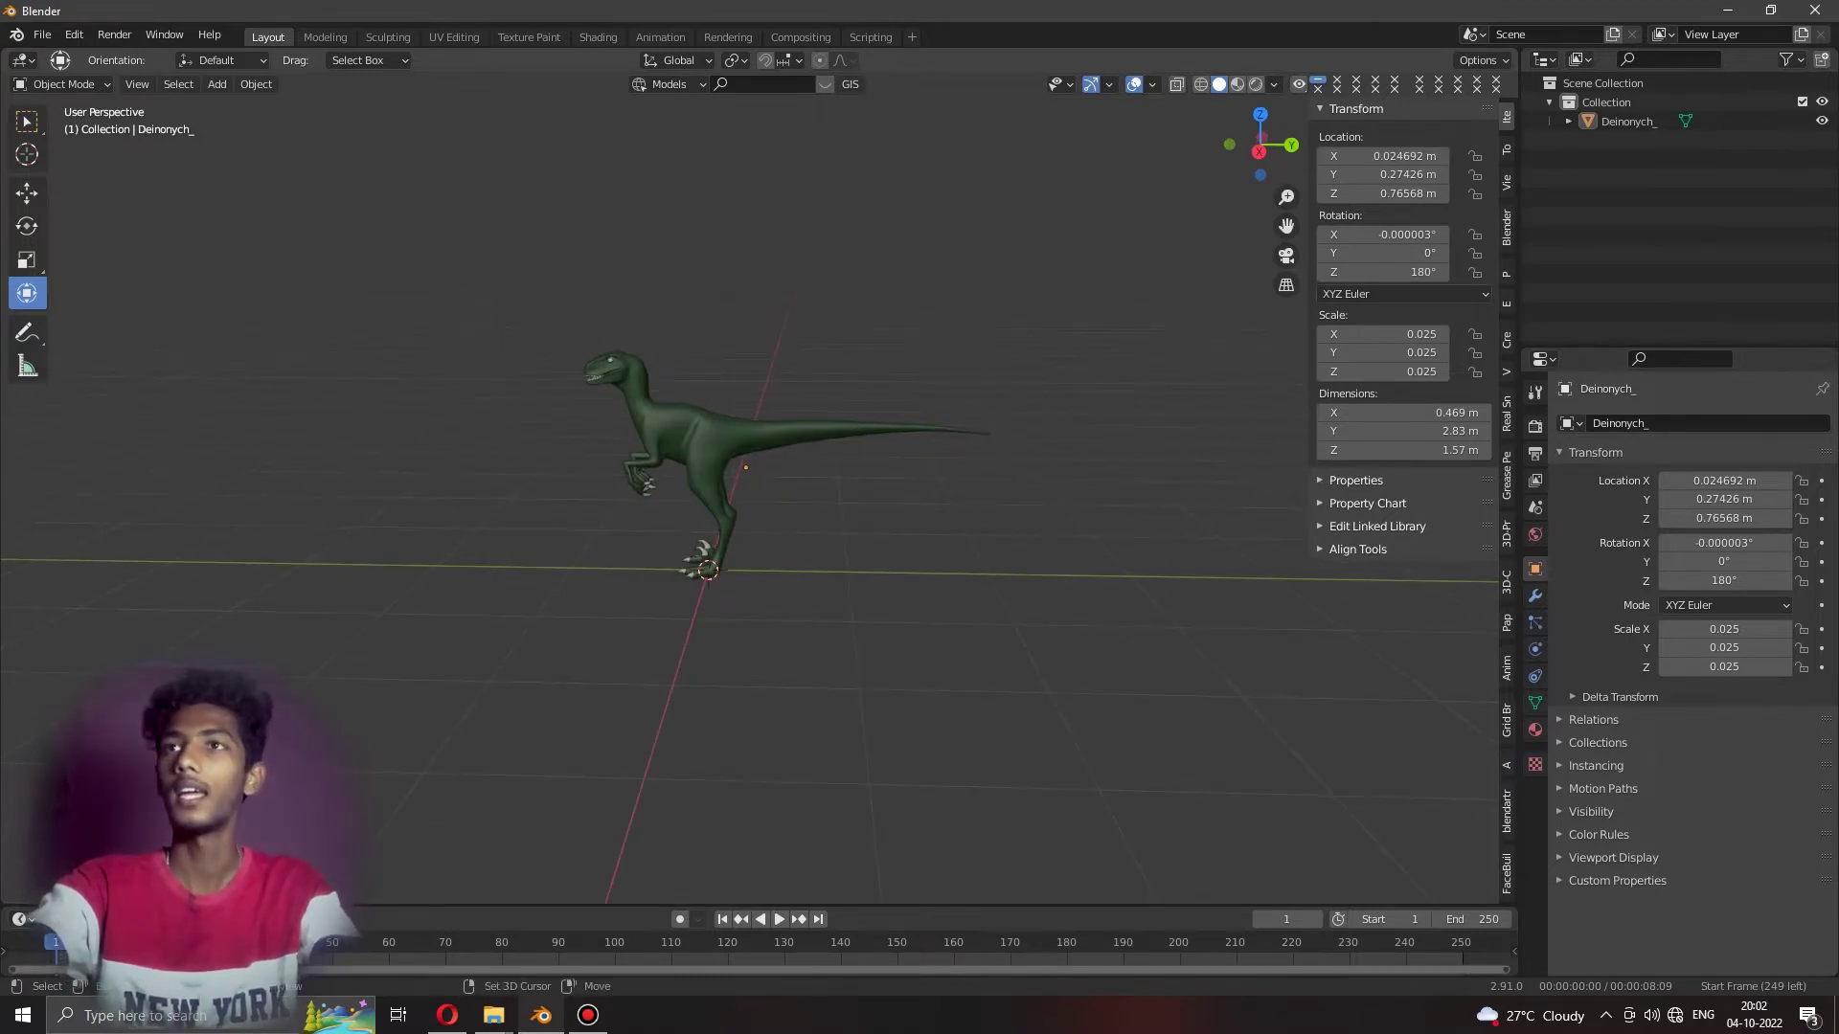
pyautogui.hotkey('shift', 'a')
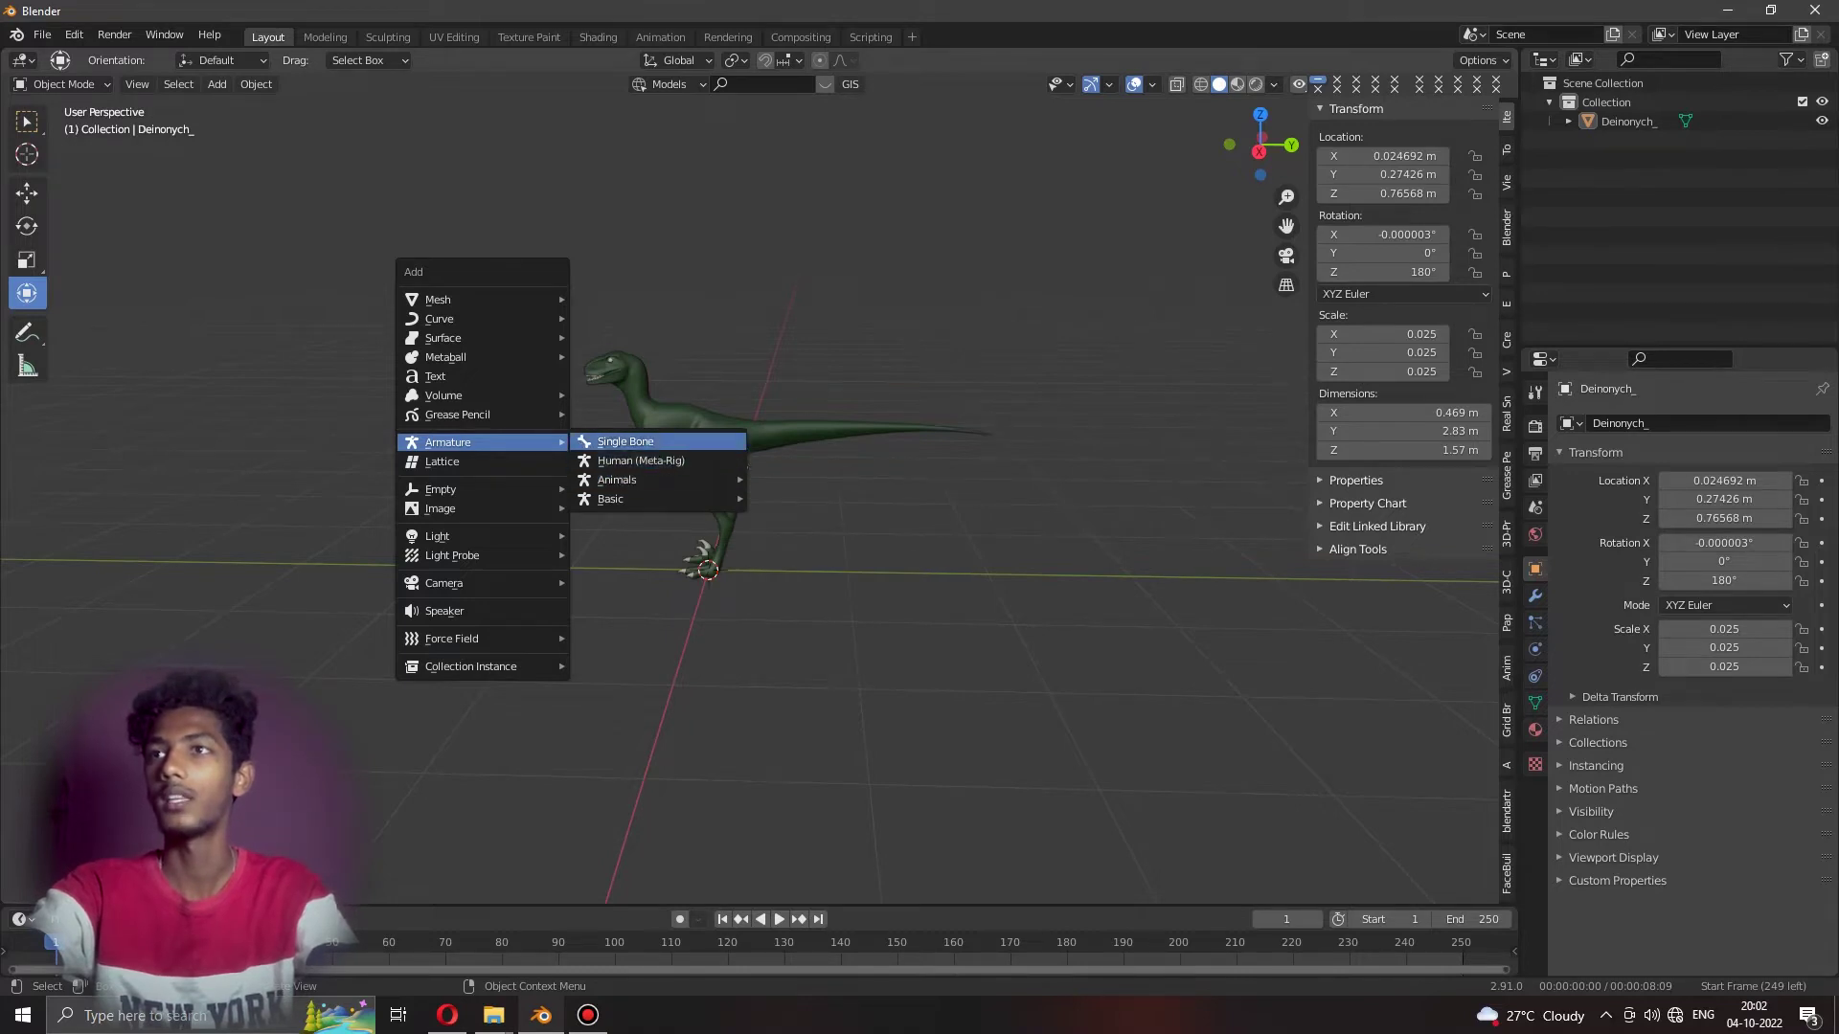
# Add a single-bone armature, raise it into the legs, and enable In Front display.
pyautogui.click(626, 441)
pyautogui.scroll(3, 623, 527)
pyautogui.scroll(2, 622, 527)
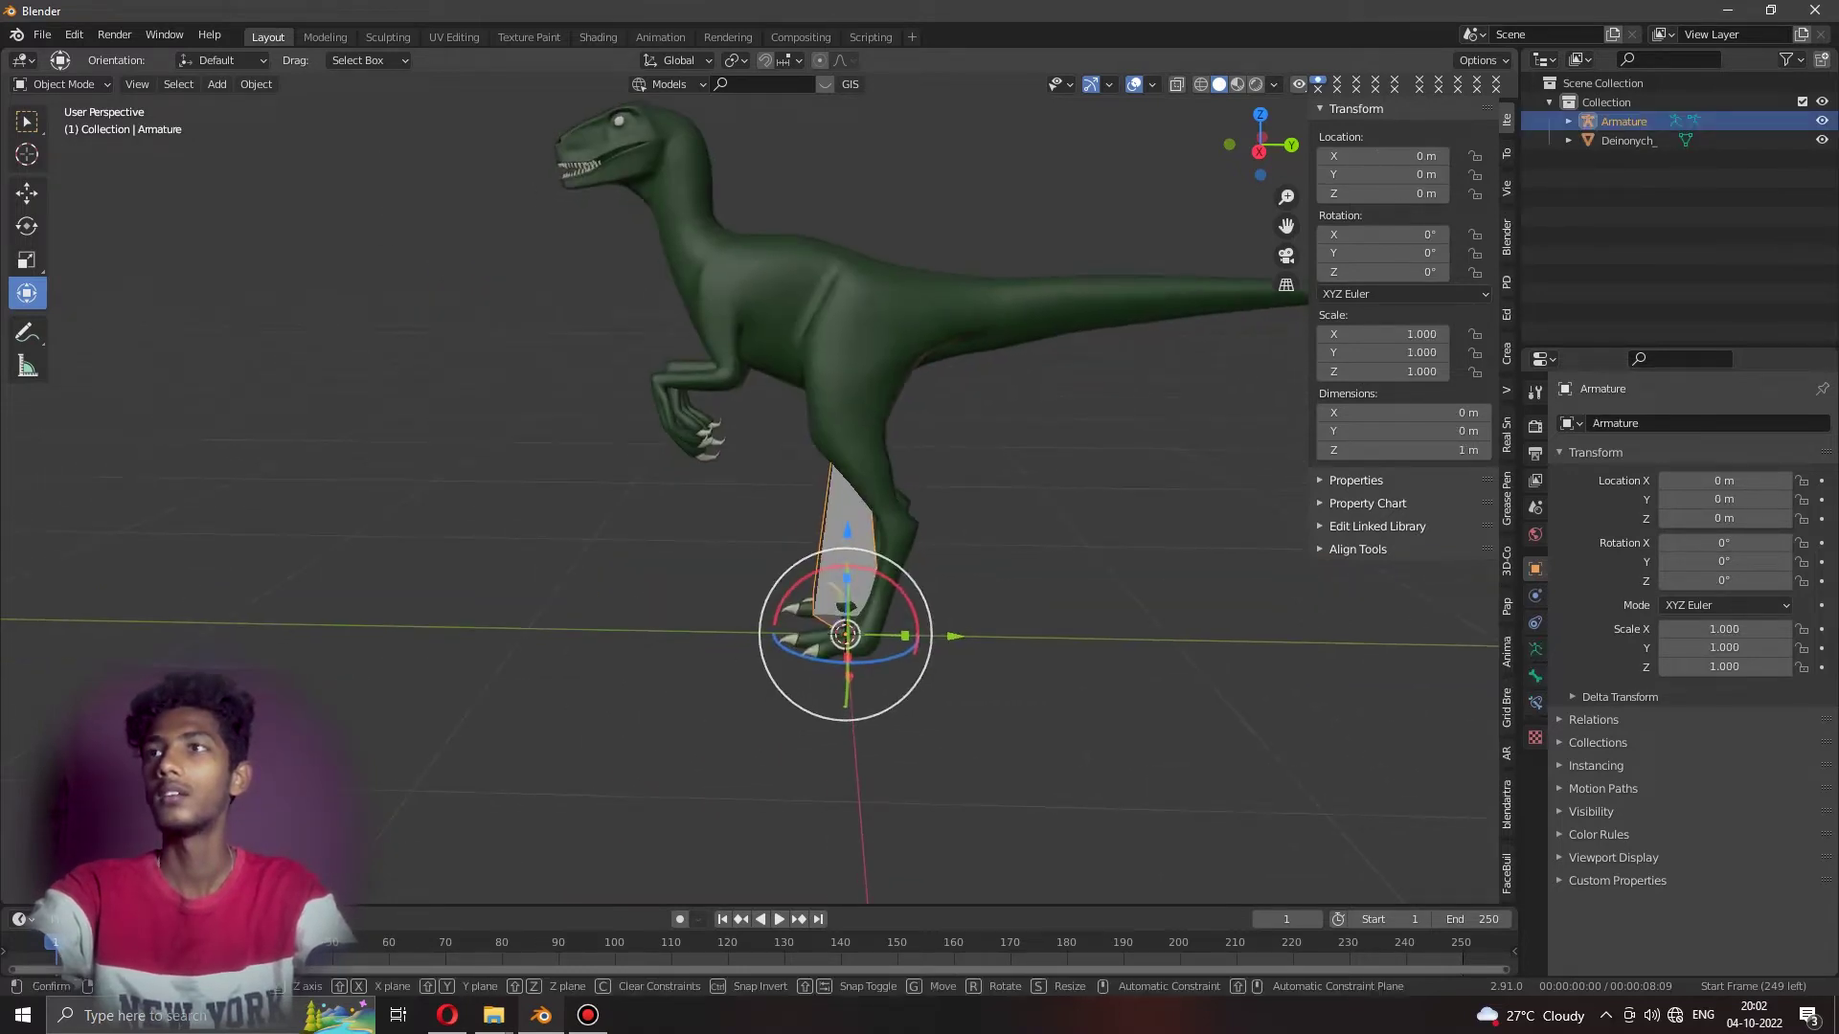
pyautogui.moveTo(846, 529); pyautogui.dragTo(851, 336)
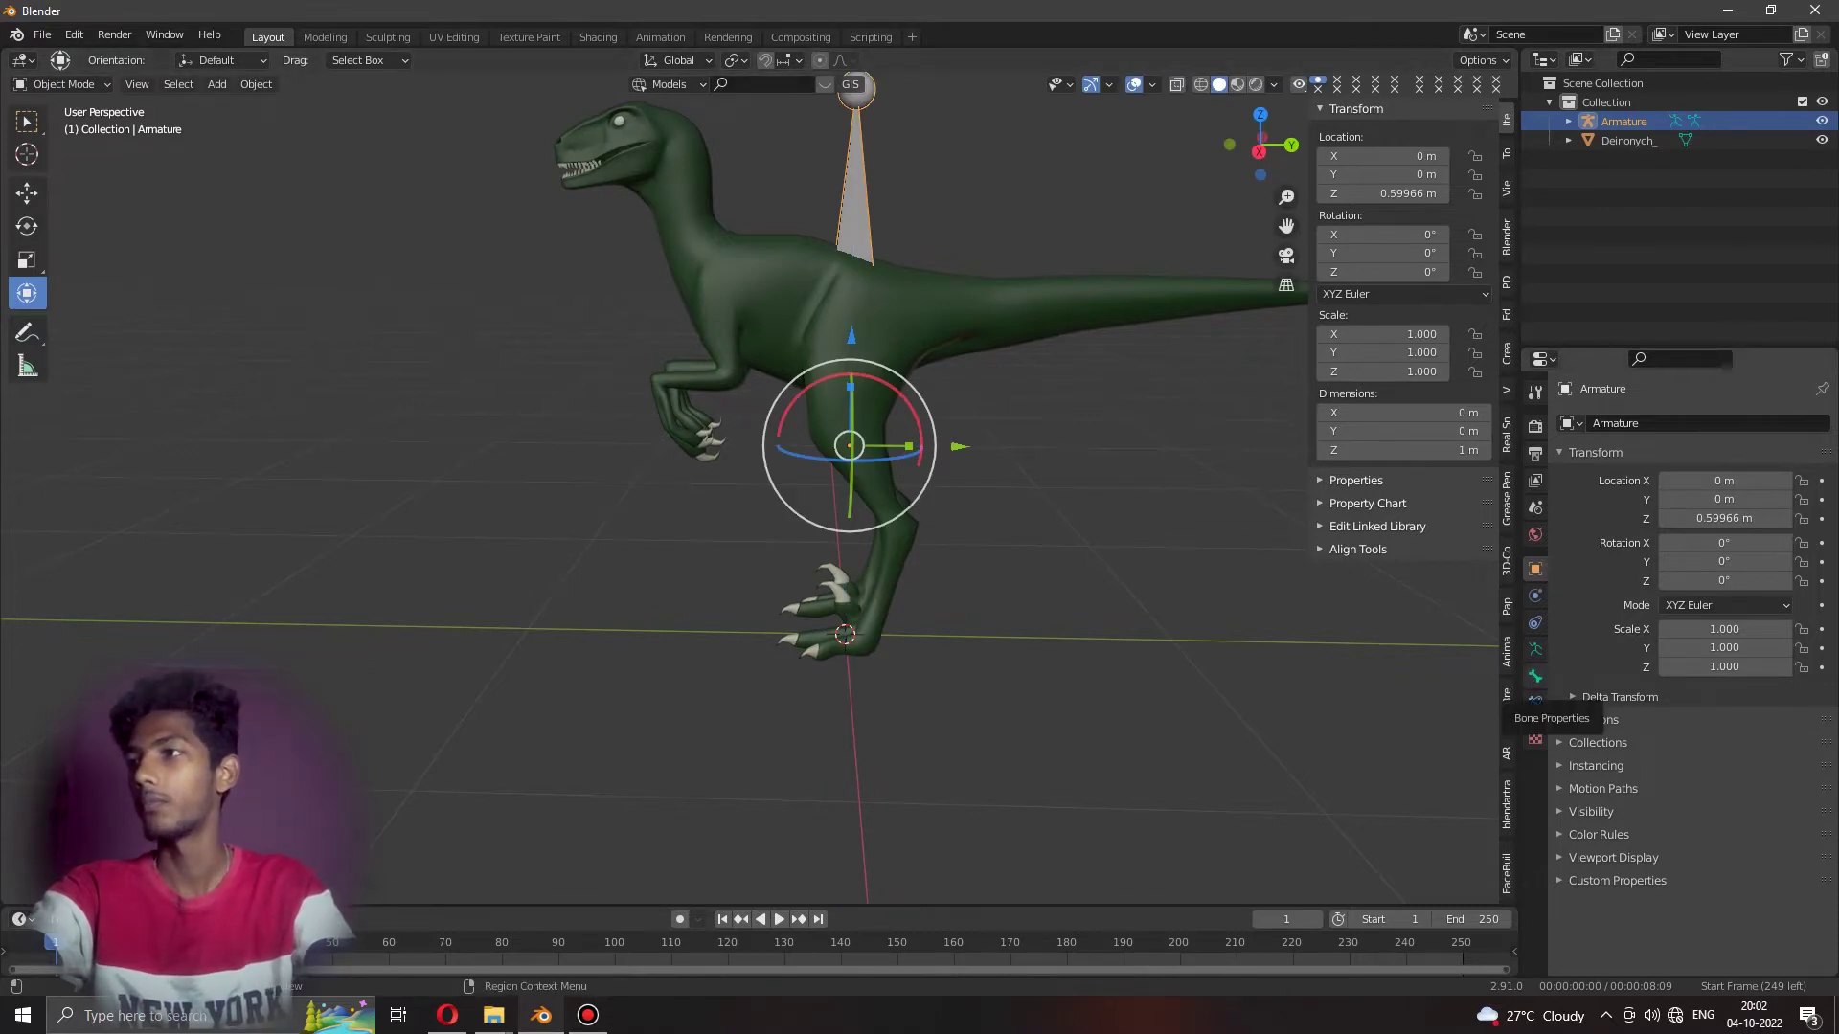
pyautogui.click(1535, 649)
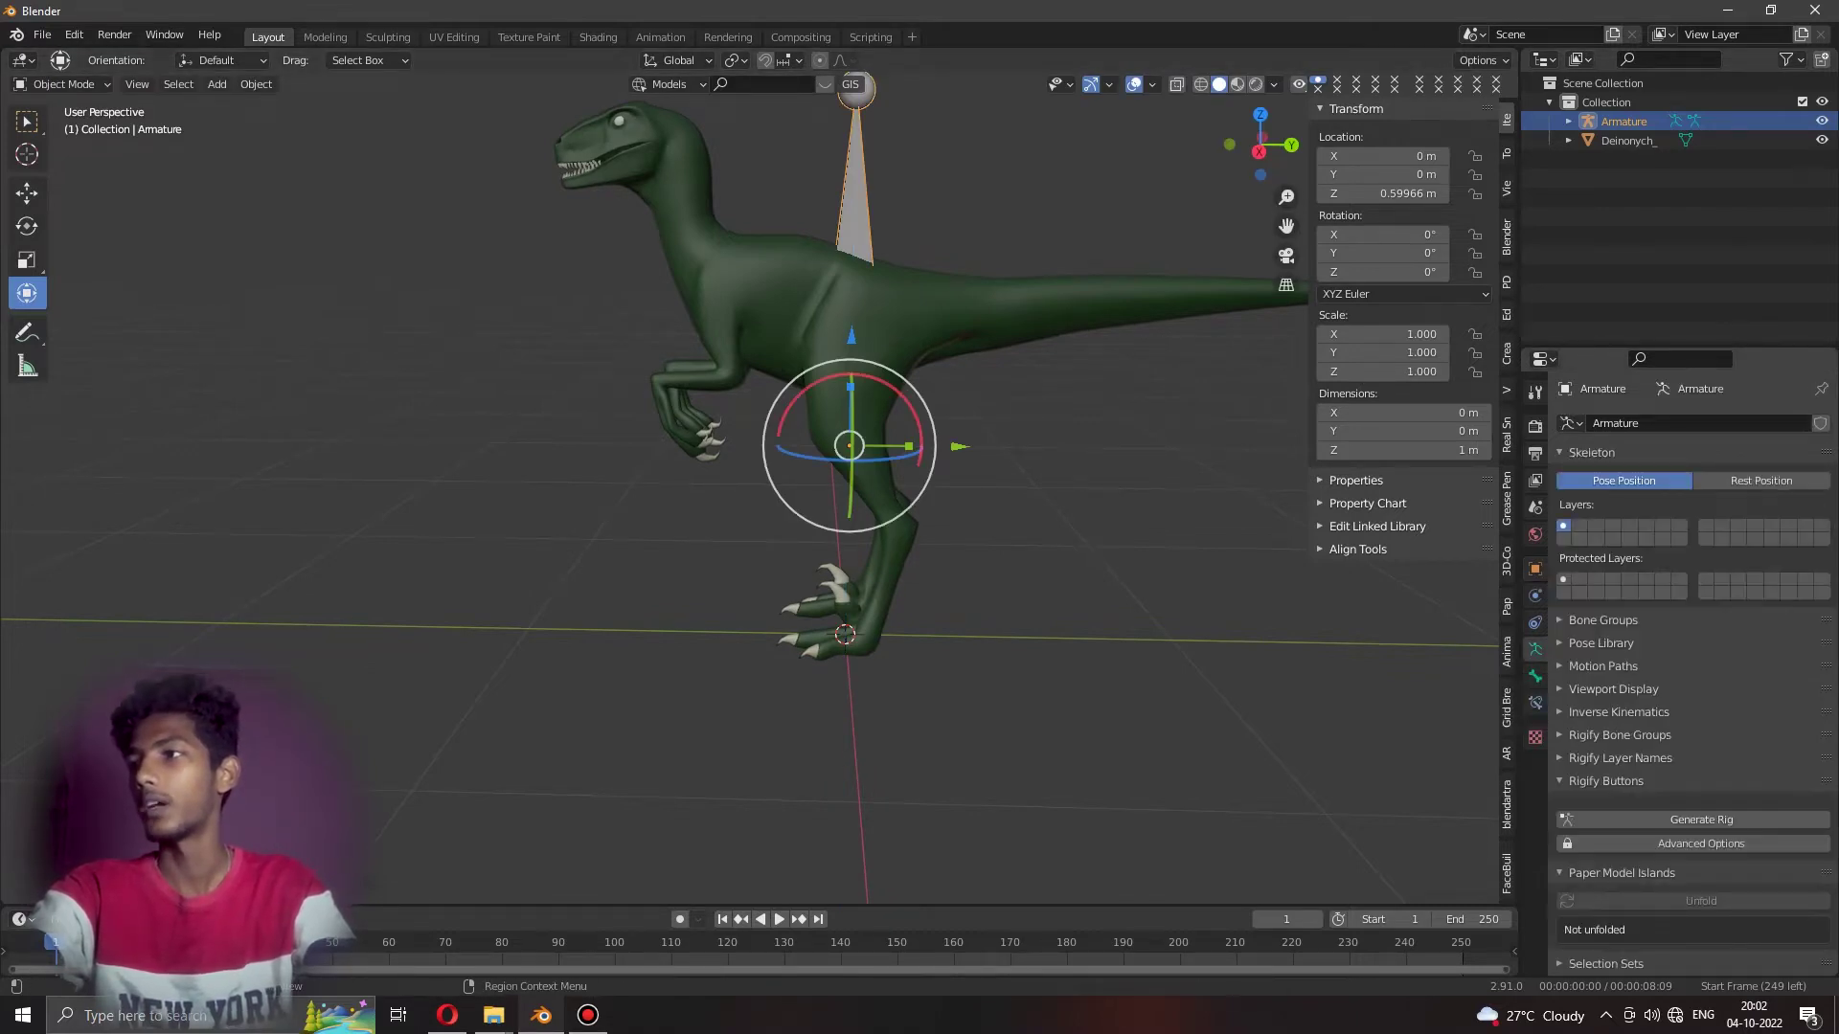
pyautogui.click(1613, 688)
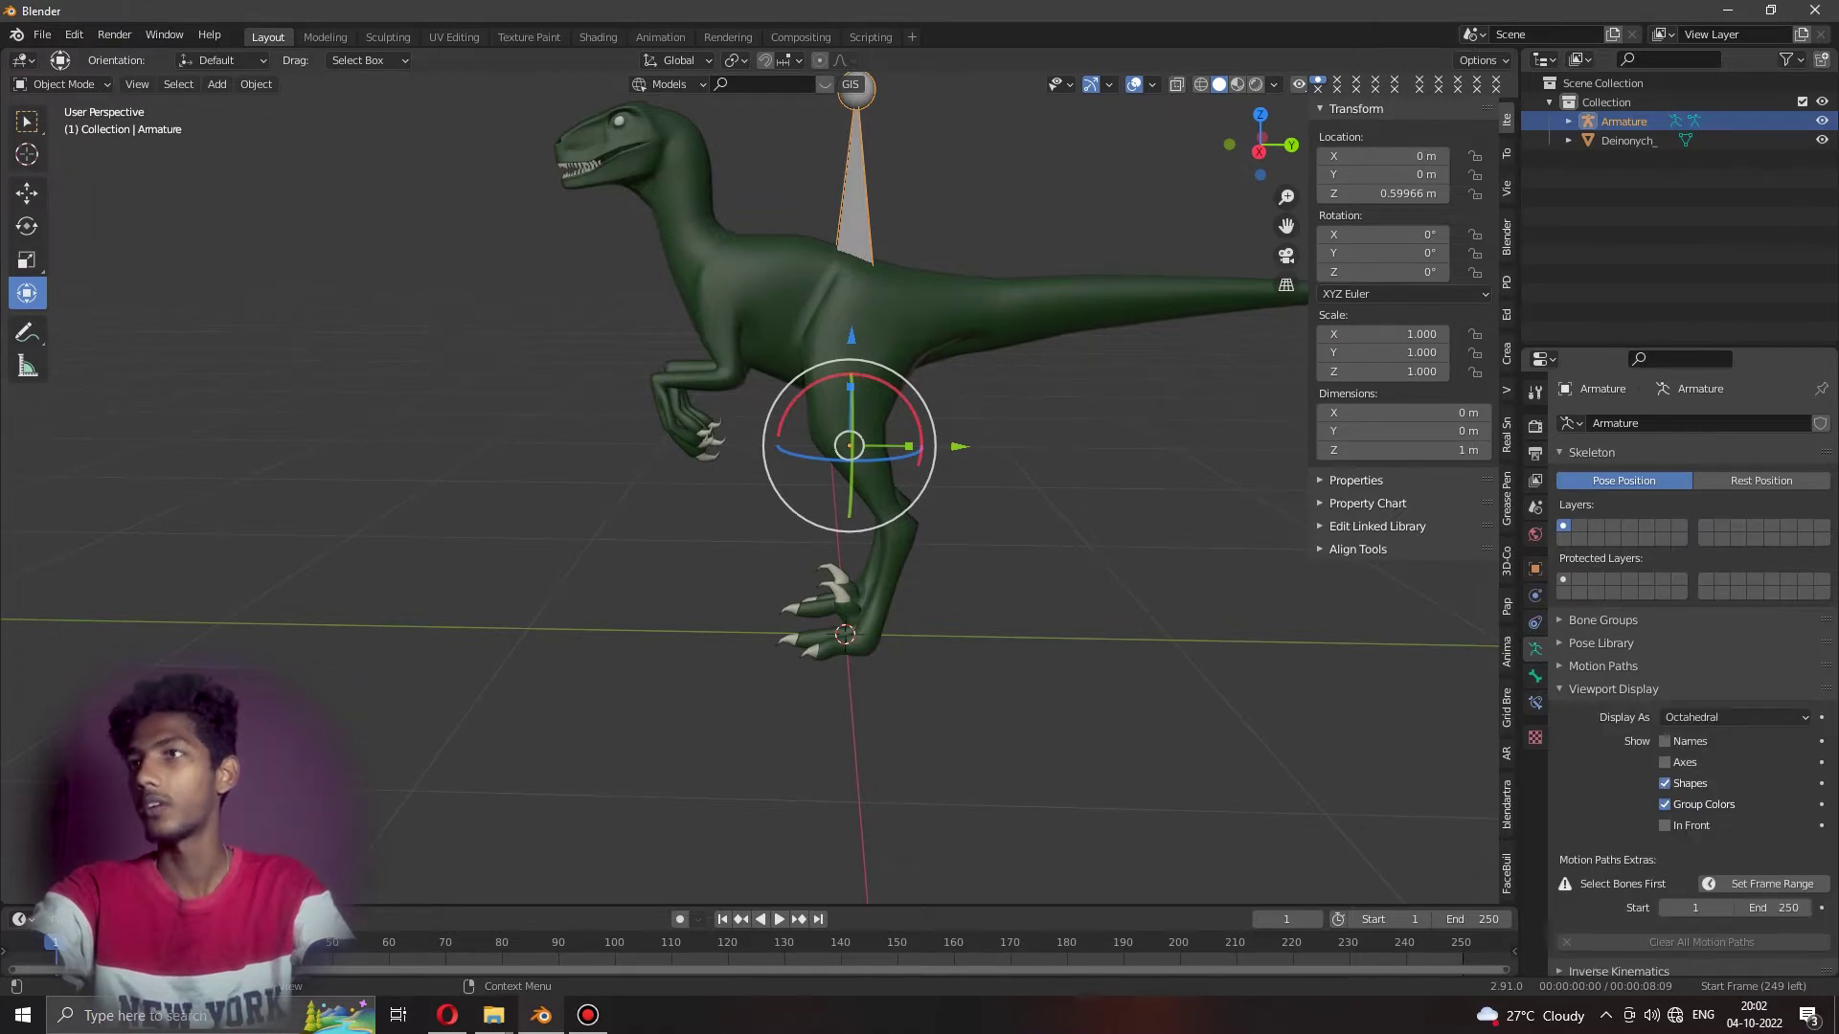
pyautogui.click(1665, 826)
# Scale the armature to 0.275 and tilt it 66.4° around X.
pyautogui.moveTo(958, 575)
pyautogui.mouseDown(button='middle')
pyautogui.moveTo(1034, 575)
pyautogui.moveTo(1245, 632)
pyautogui.mouseUp(button='middle')
pyautogui.scroll(-3, 1183, 621)
pyautogui.press('s')
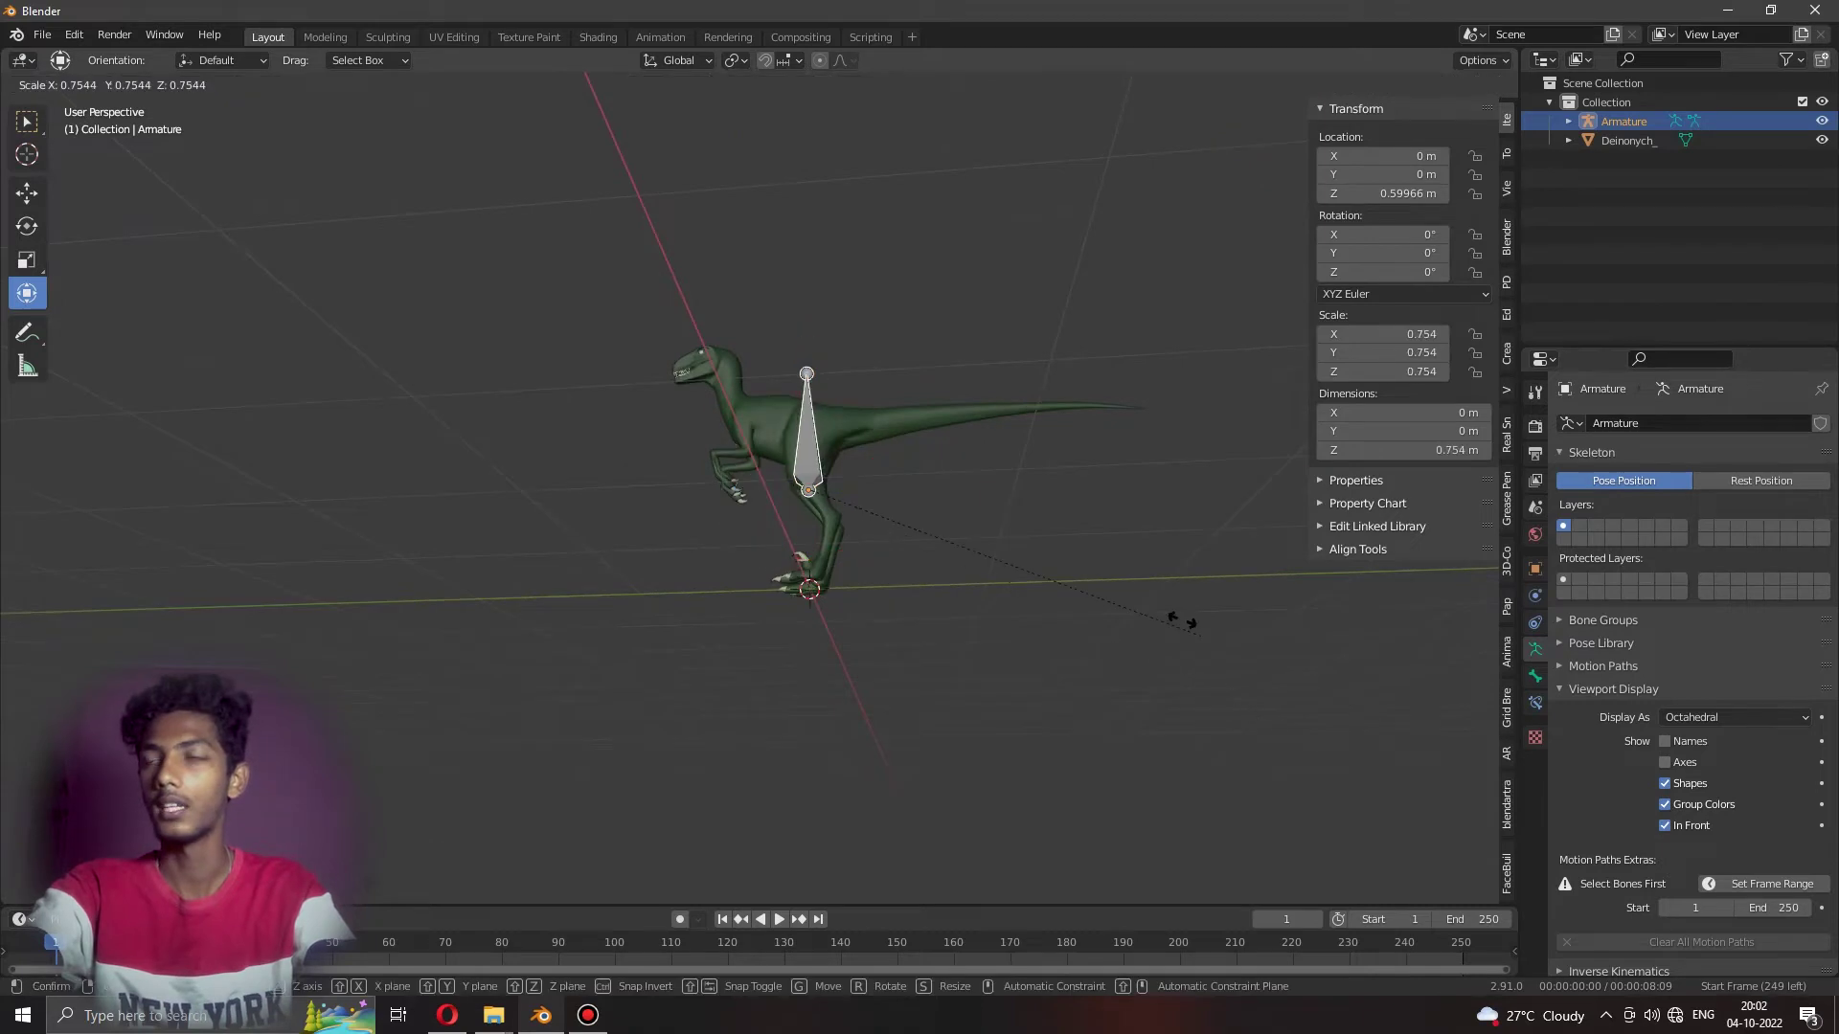
pyautogui.click(958, 479)
pyautogui.scroll(3, 958, 480)
pyautogui.scroll(2, 958, 480)
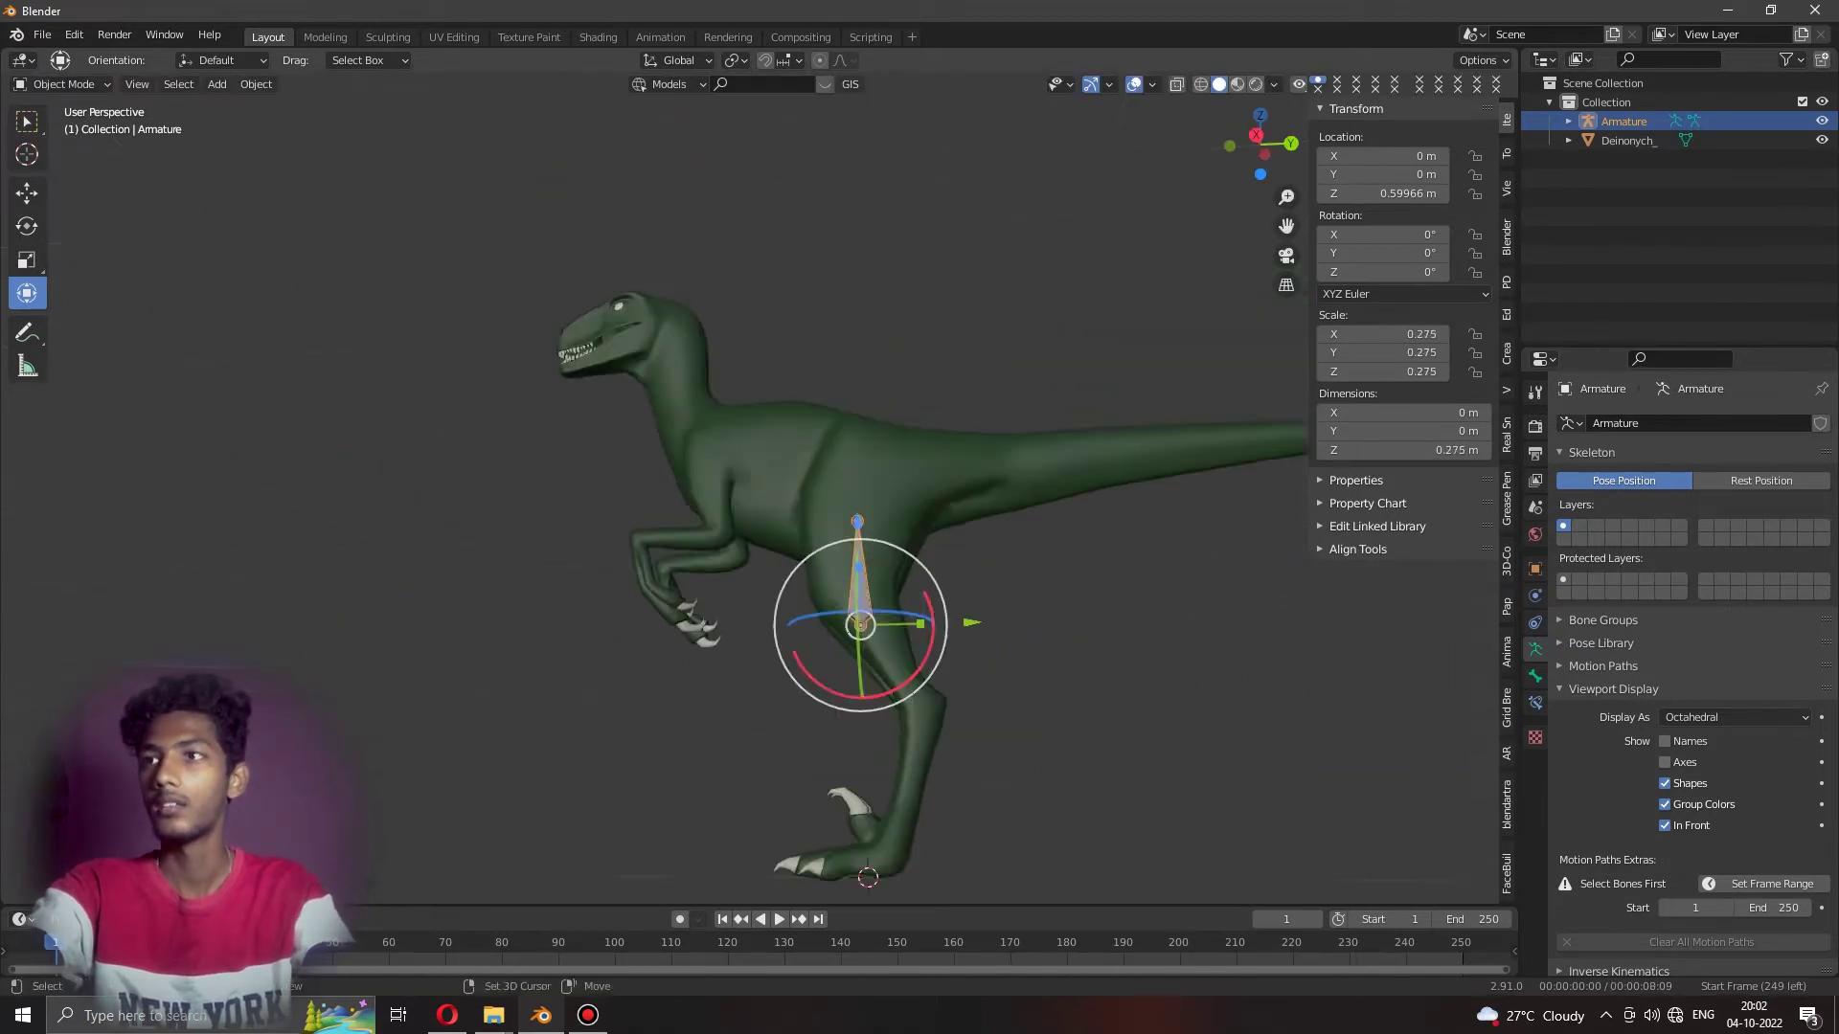
pyautogui.moveTo(927, 613); pyautogui.dragTo(782, 557)
pyautogui.moveTo(934, 488); pyautogui.dragTo(934, 489)
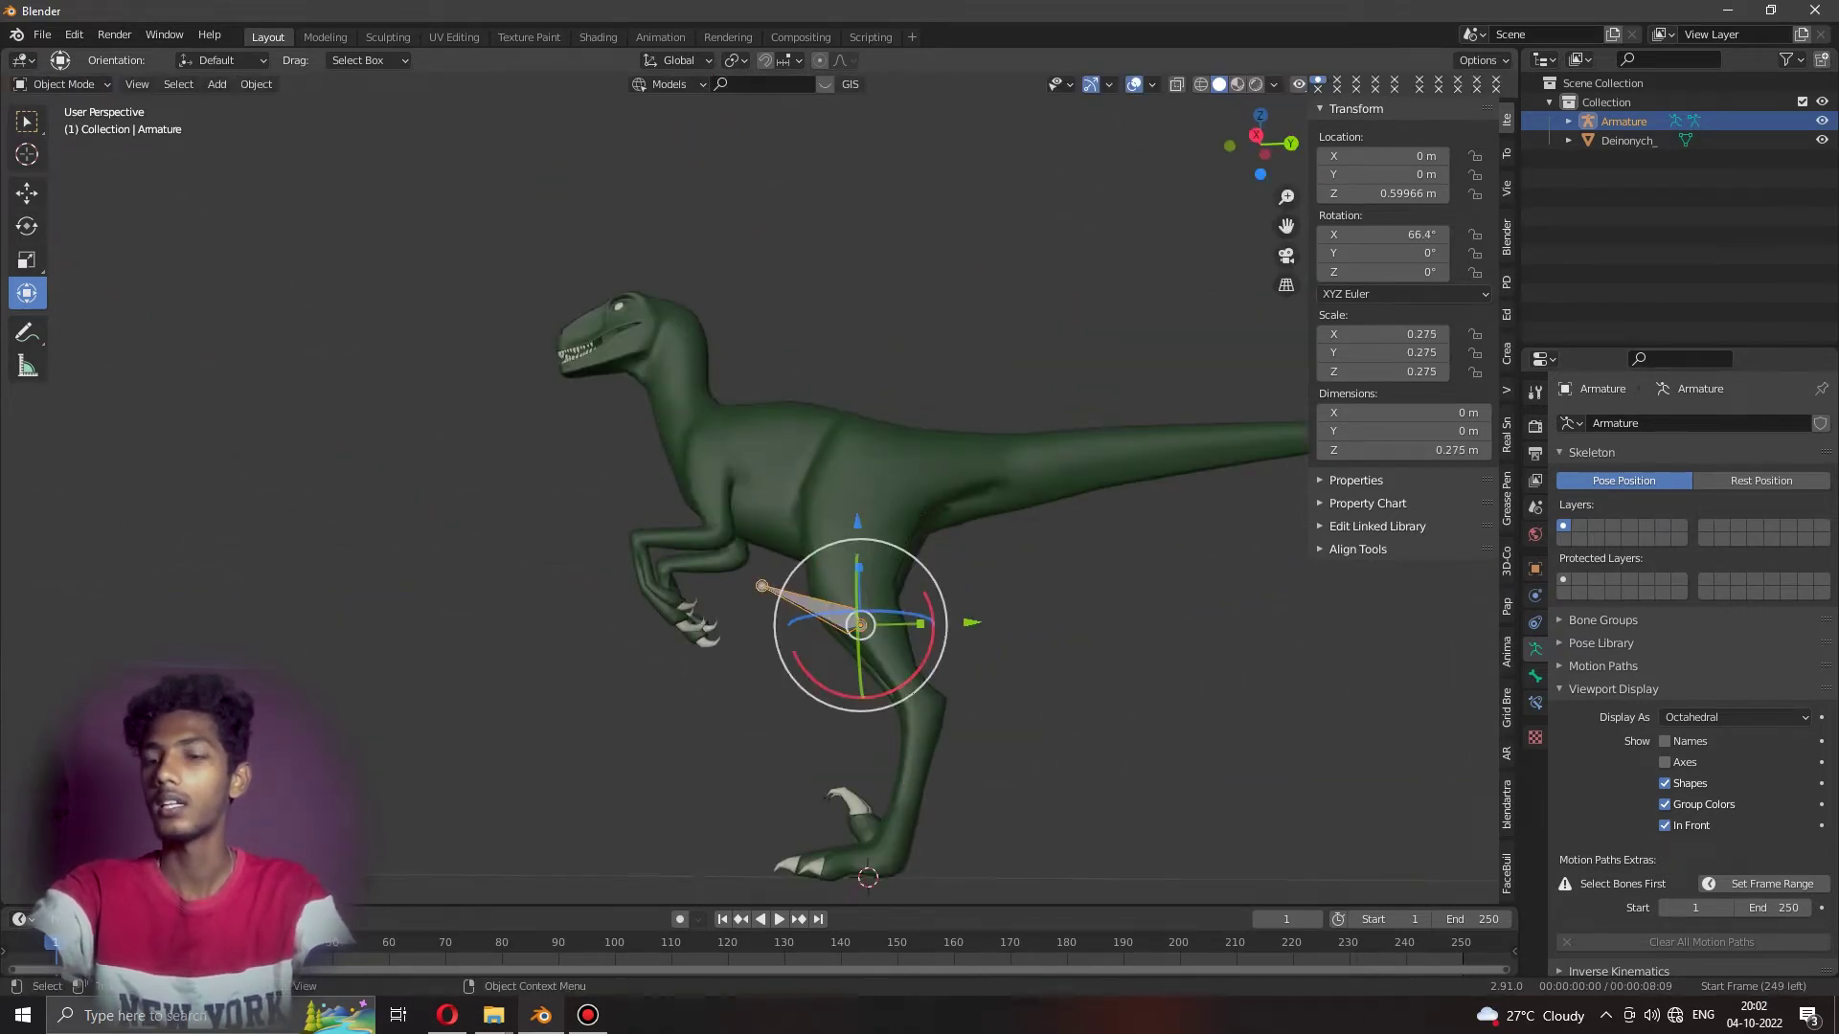
# Check the bone from top and right views, then split the 3D view in two.
pyautogui.press('KP_7')
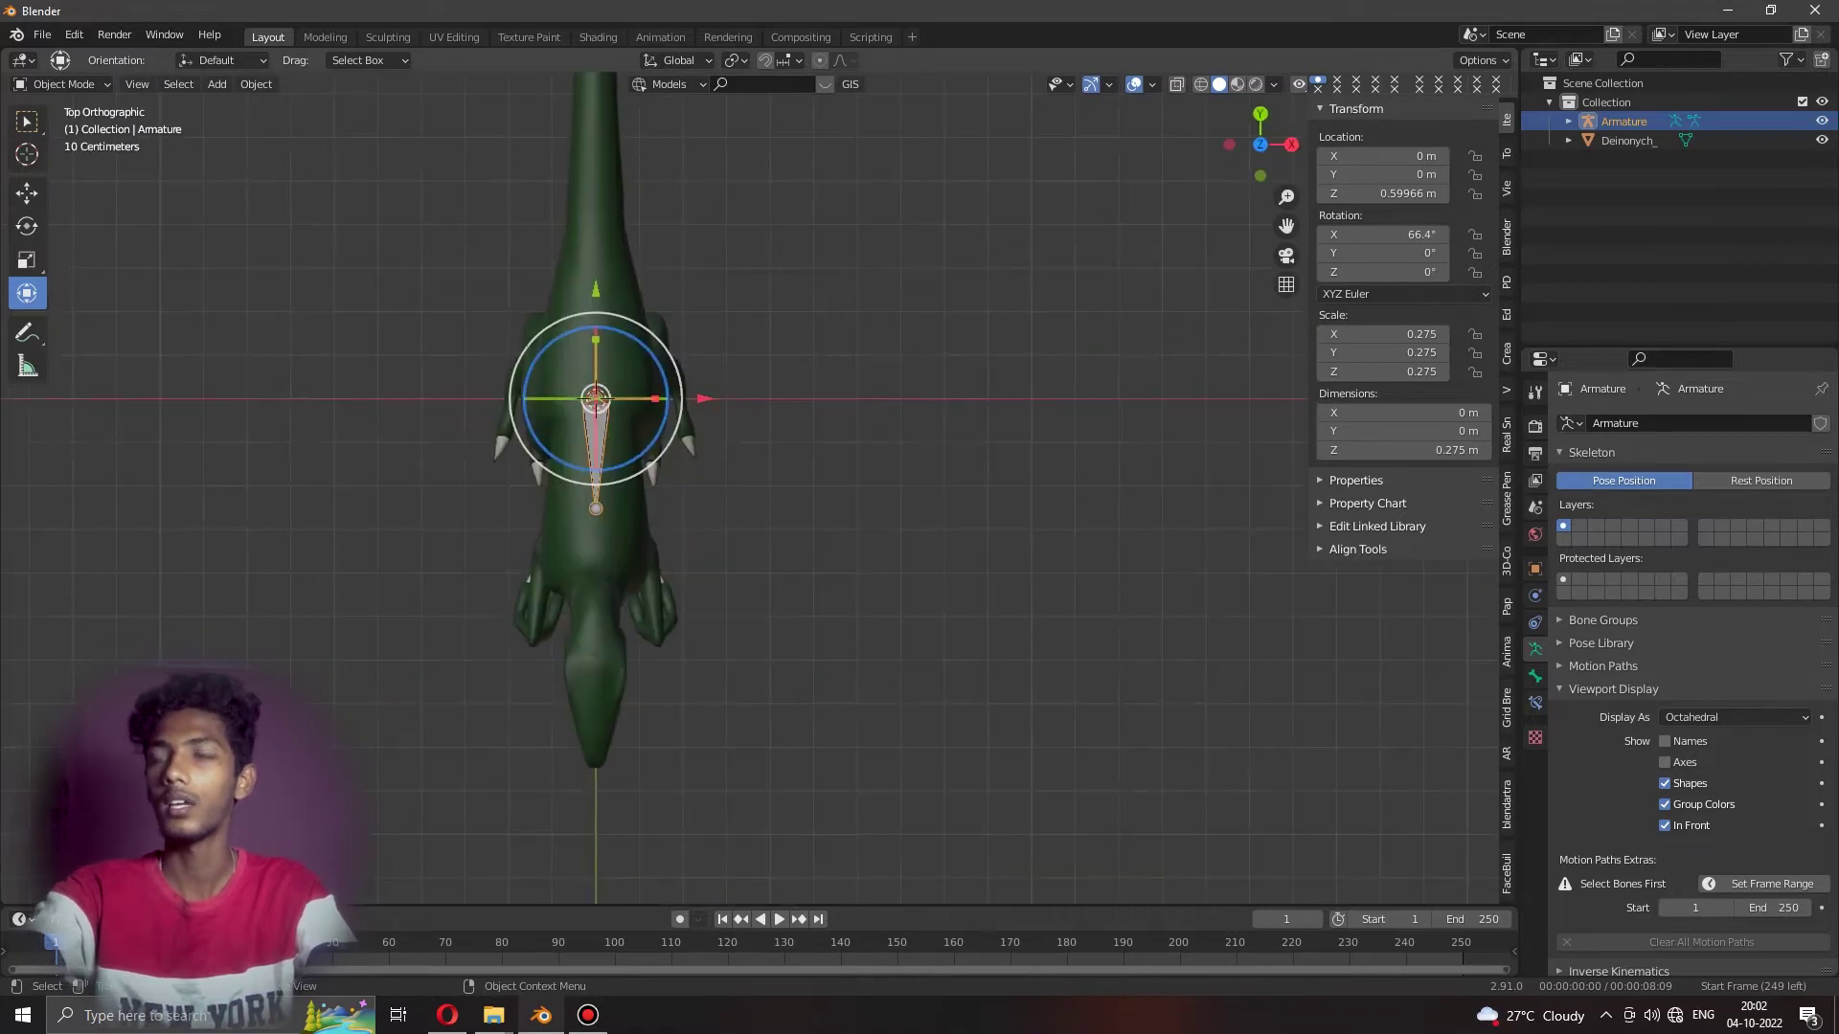
pyautogui.moveTo(862, 479); pyautogui.dragTo(957, 402, button='middle')
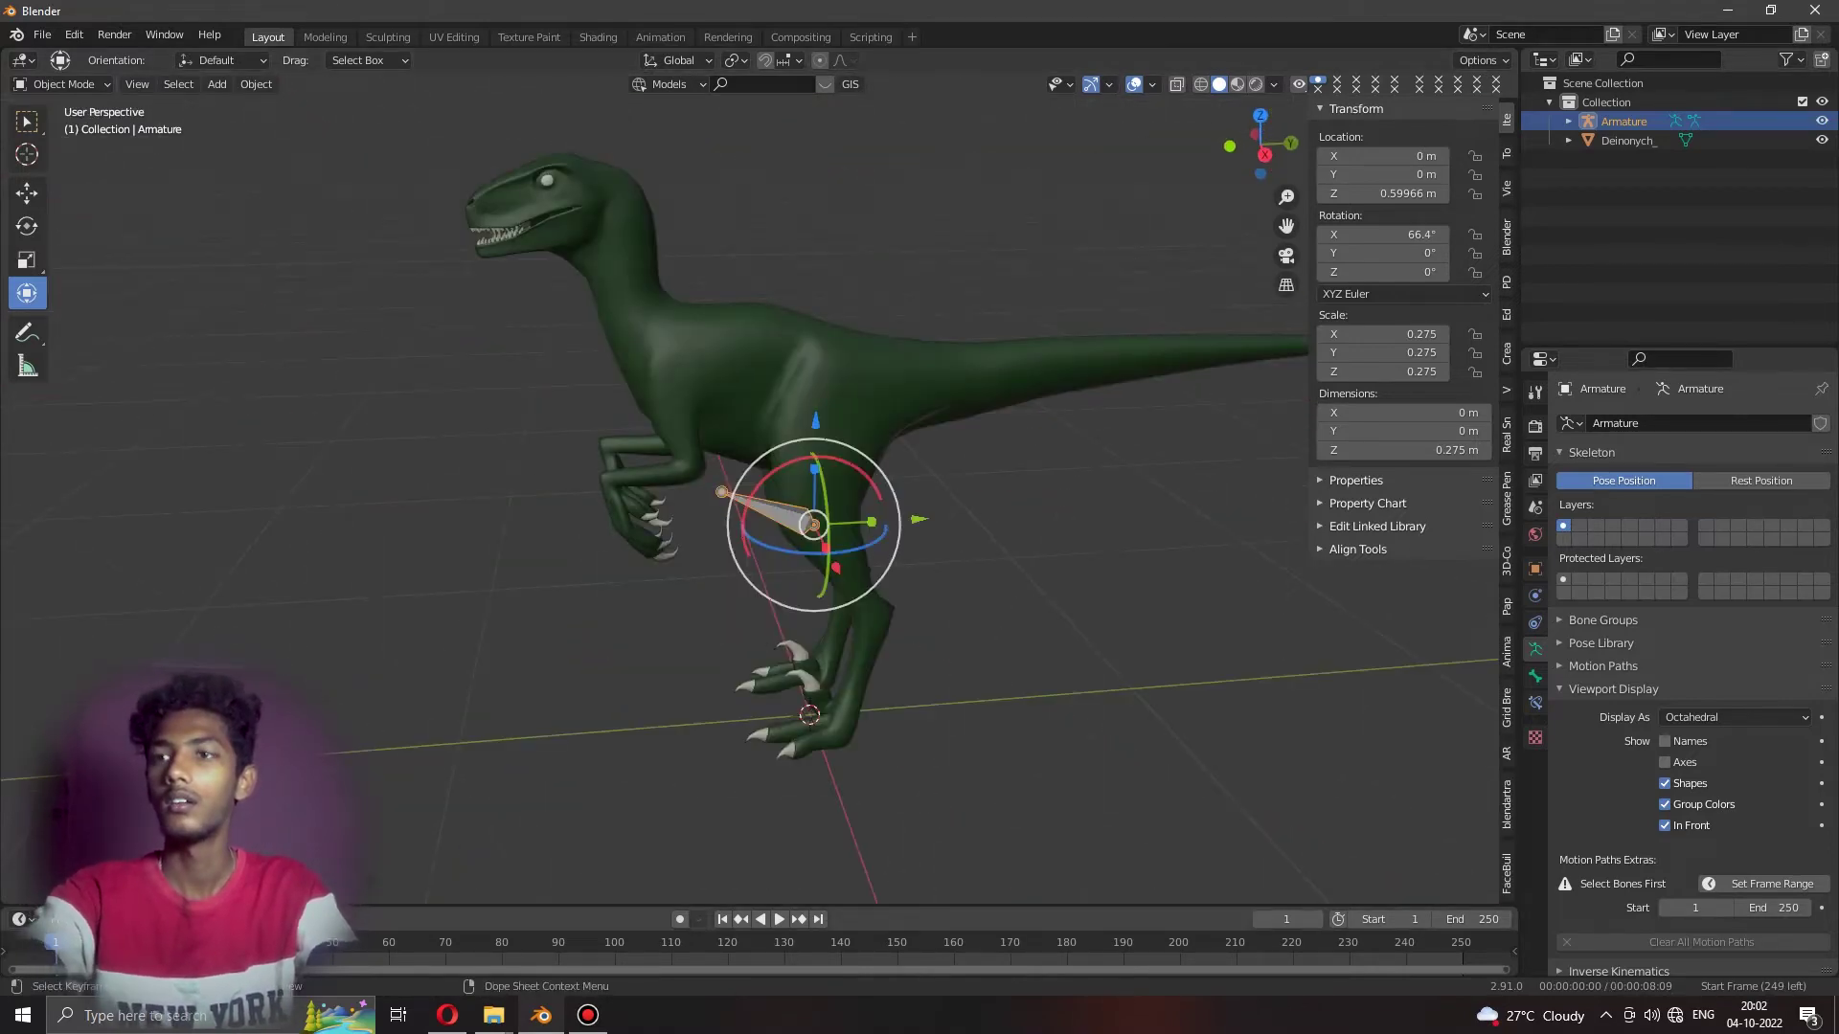
pyautogui.press('KP_3')
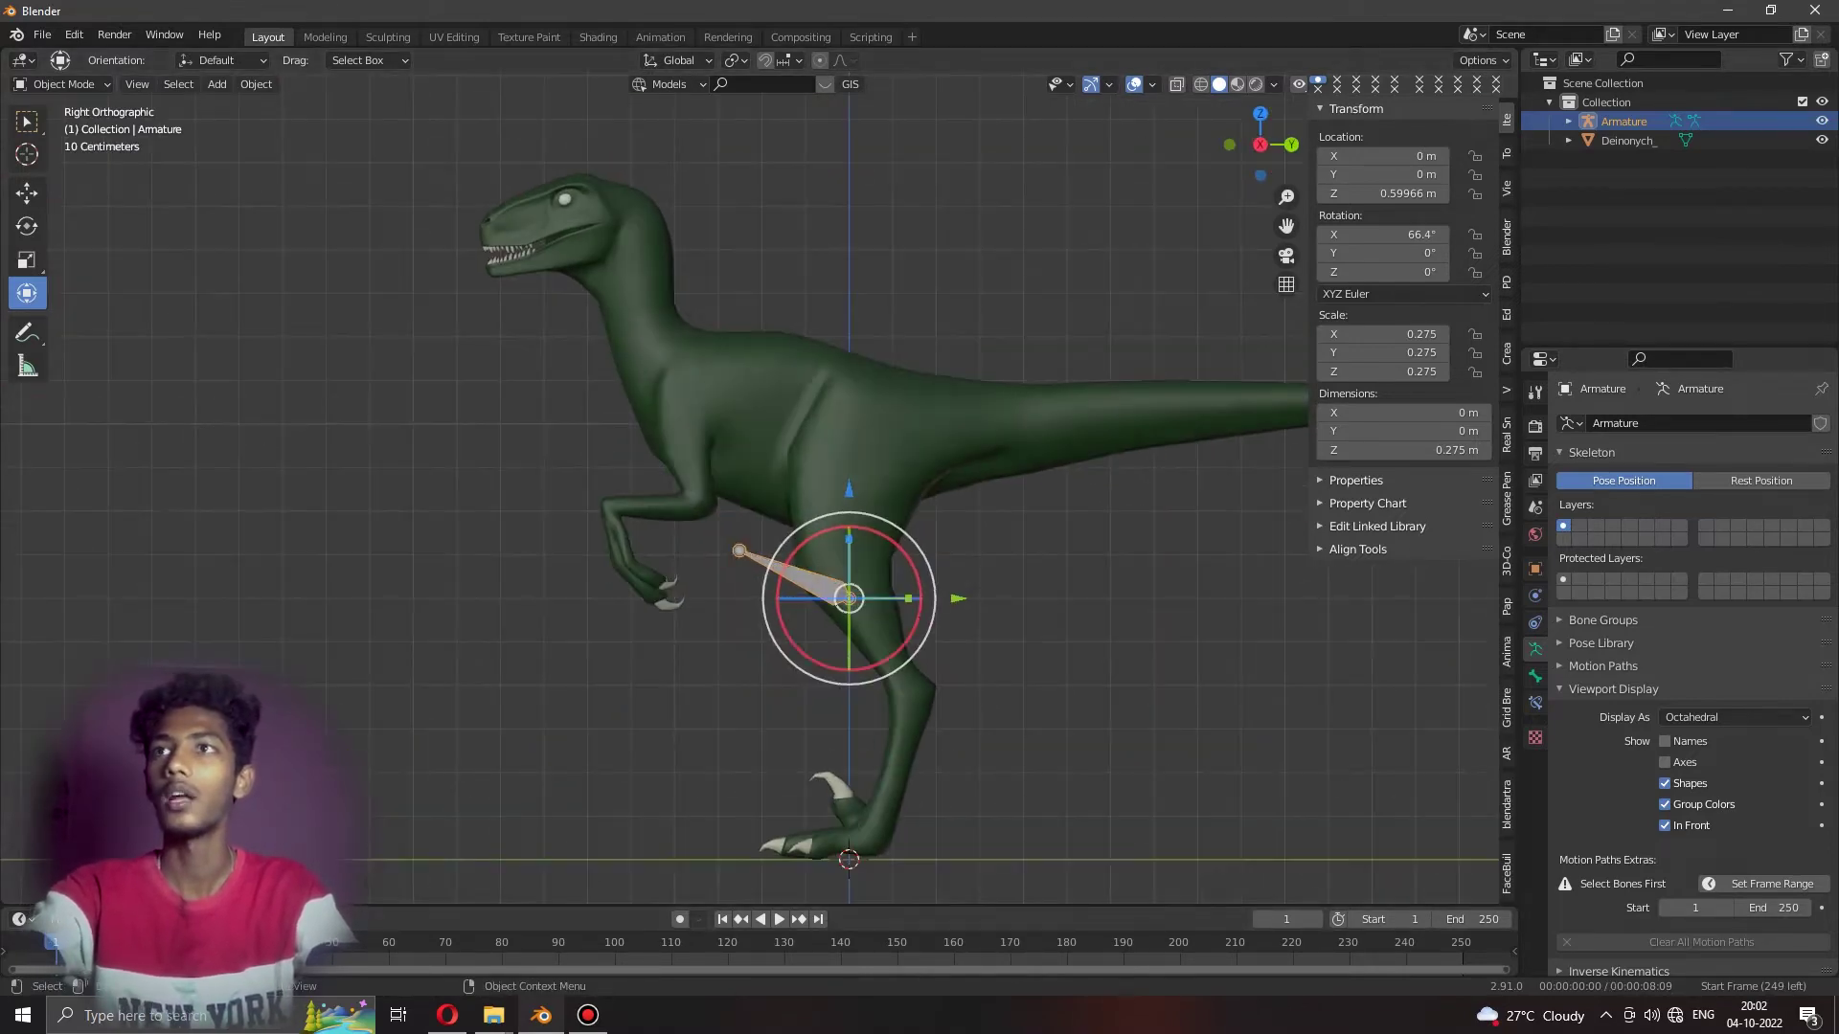
pyautogui.moveTo(5, 74); pyautogui.dragTo(666, 288)
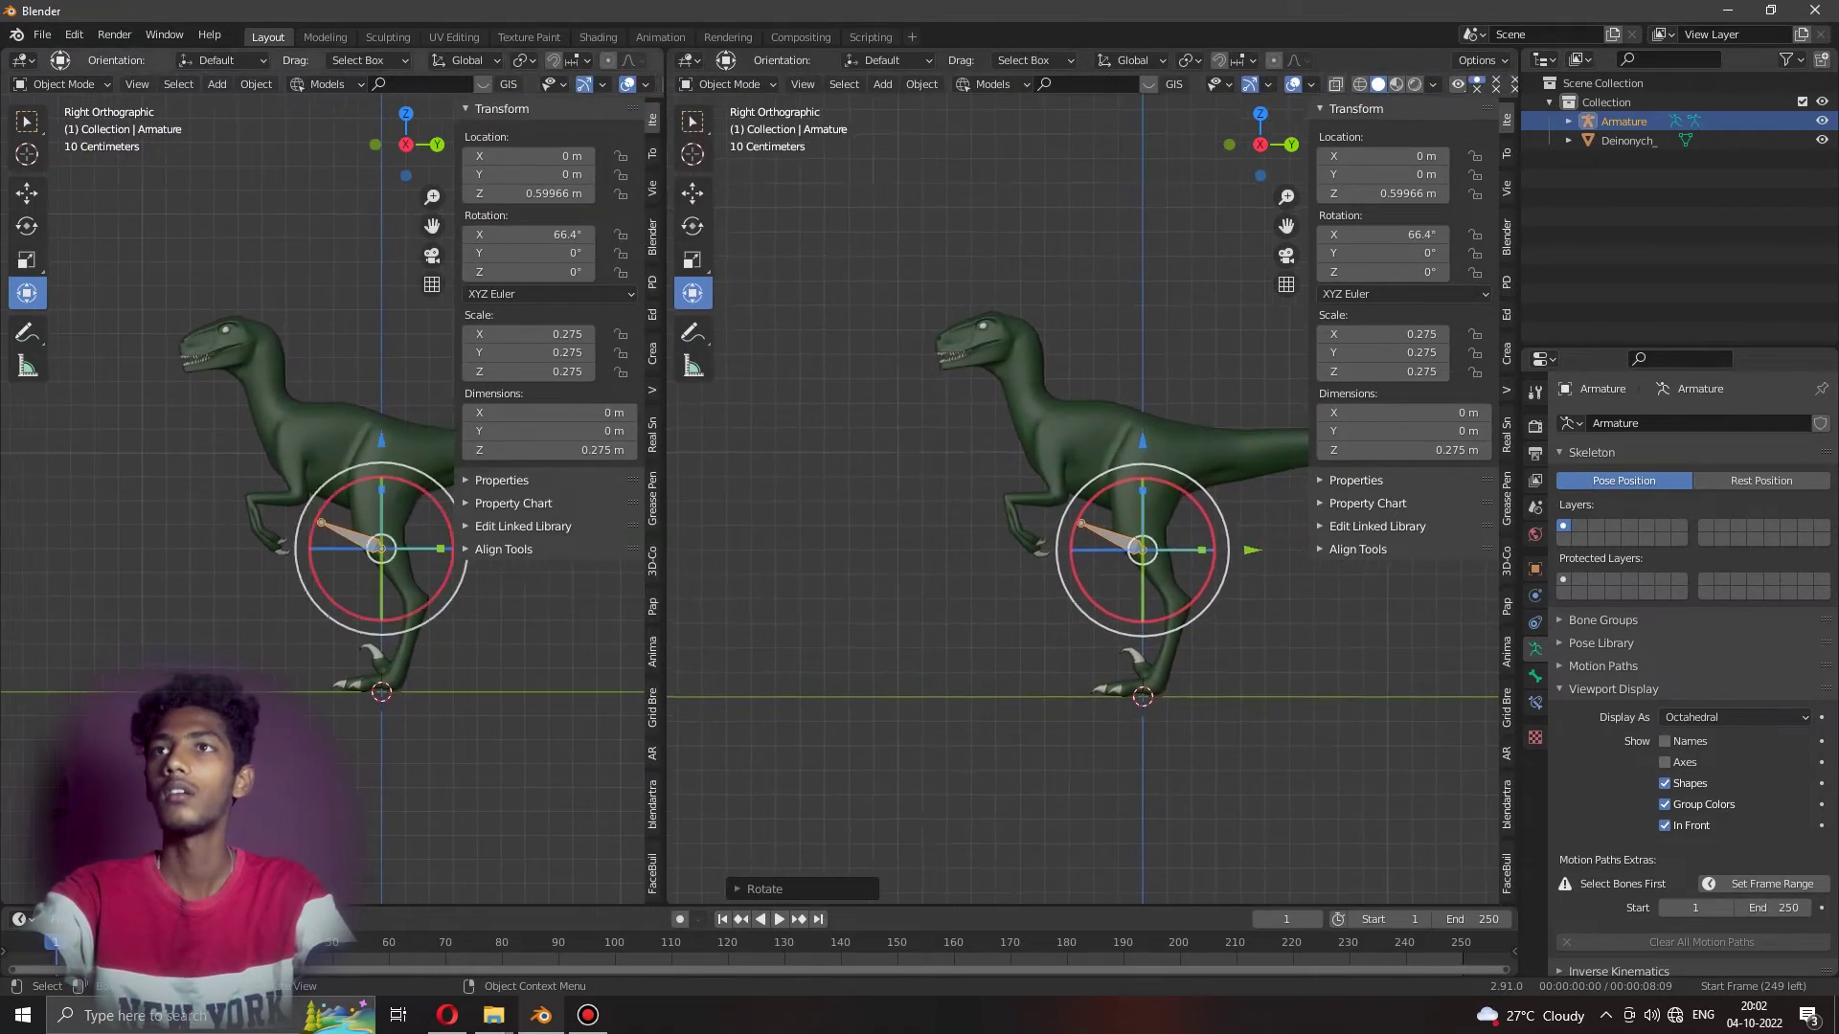
# Hide the sidebar, show a front view on the left, and frame the hip on the right.
pyautogui.press('n')
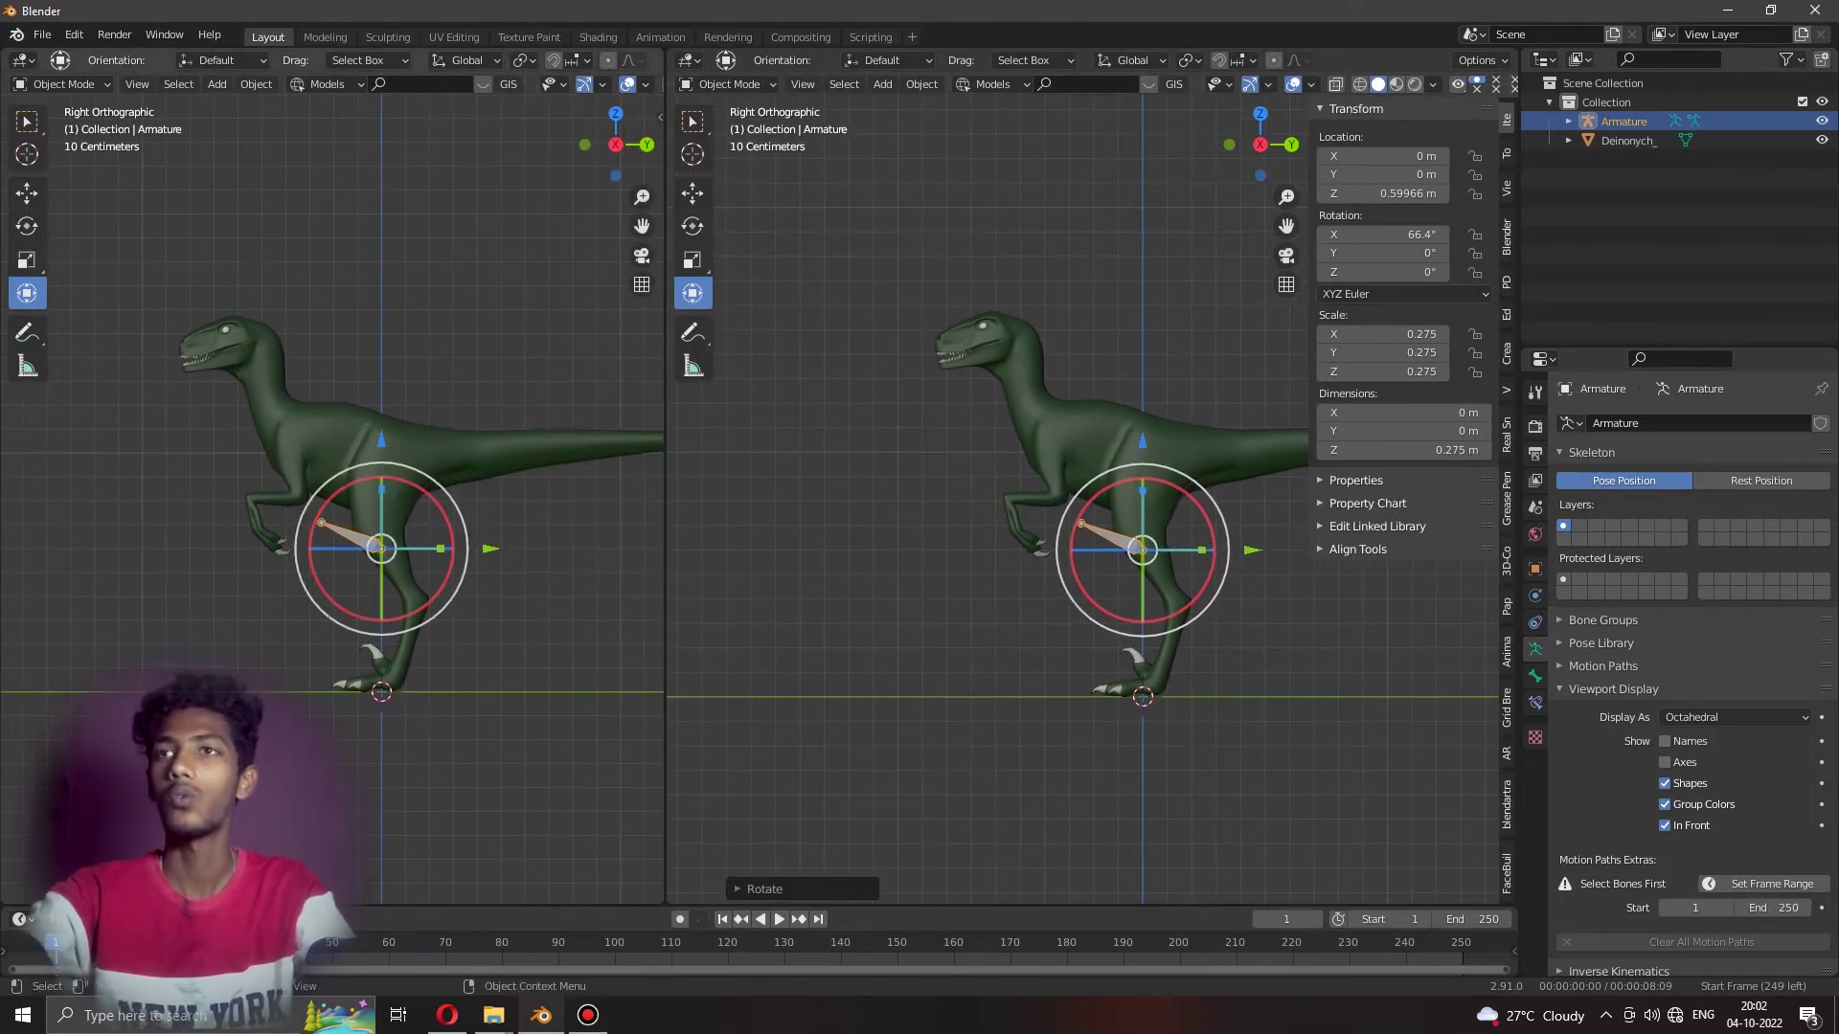
pyautogui.press('KP_1')
pyautogui.scroll(2, 1101, 489)
pyautogui.scroll(2, 1101, 488)
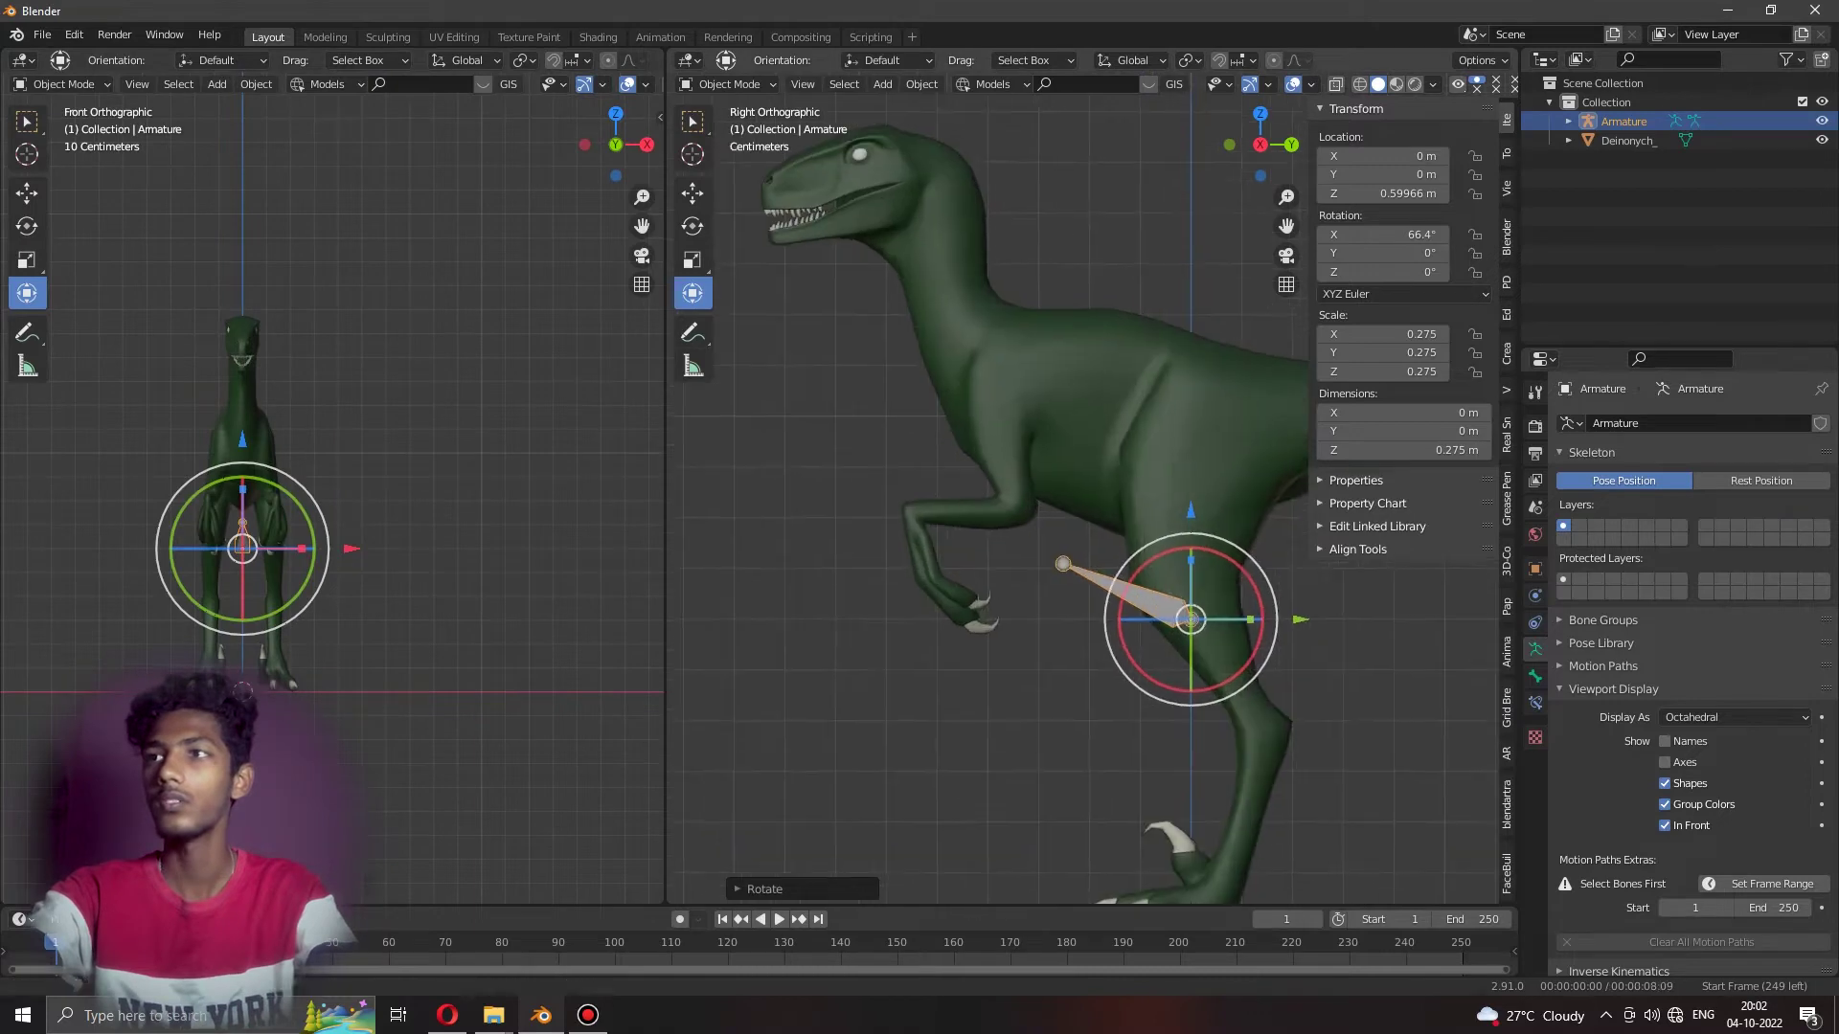
pyautogui.keyDown('shift'); pyautogui.moveTo(1101, 488); pyautogui.dragTo(896, 443, button='middle'); pyautogui.keyUp('shift')
# Move the armature to Z 0.9638 m and Y 0.12075 m, then enter Edit Mode.
pyautogui.press('g')
pyautogui.press('z')
pyautogui.press('Return')
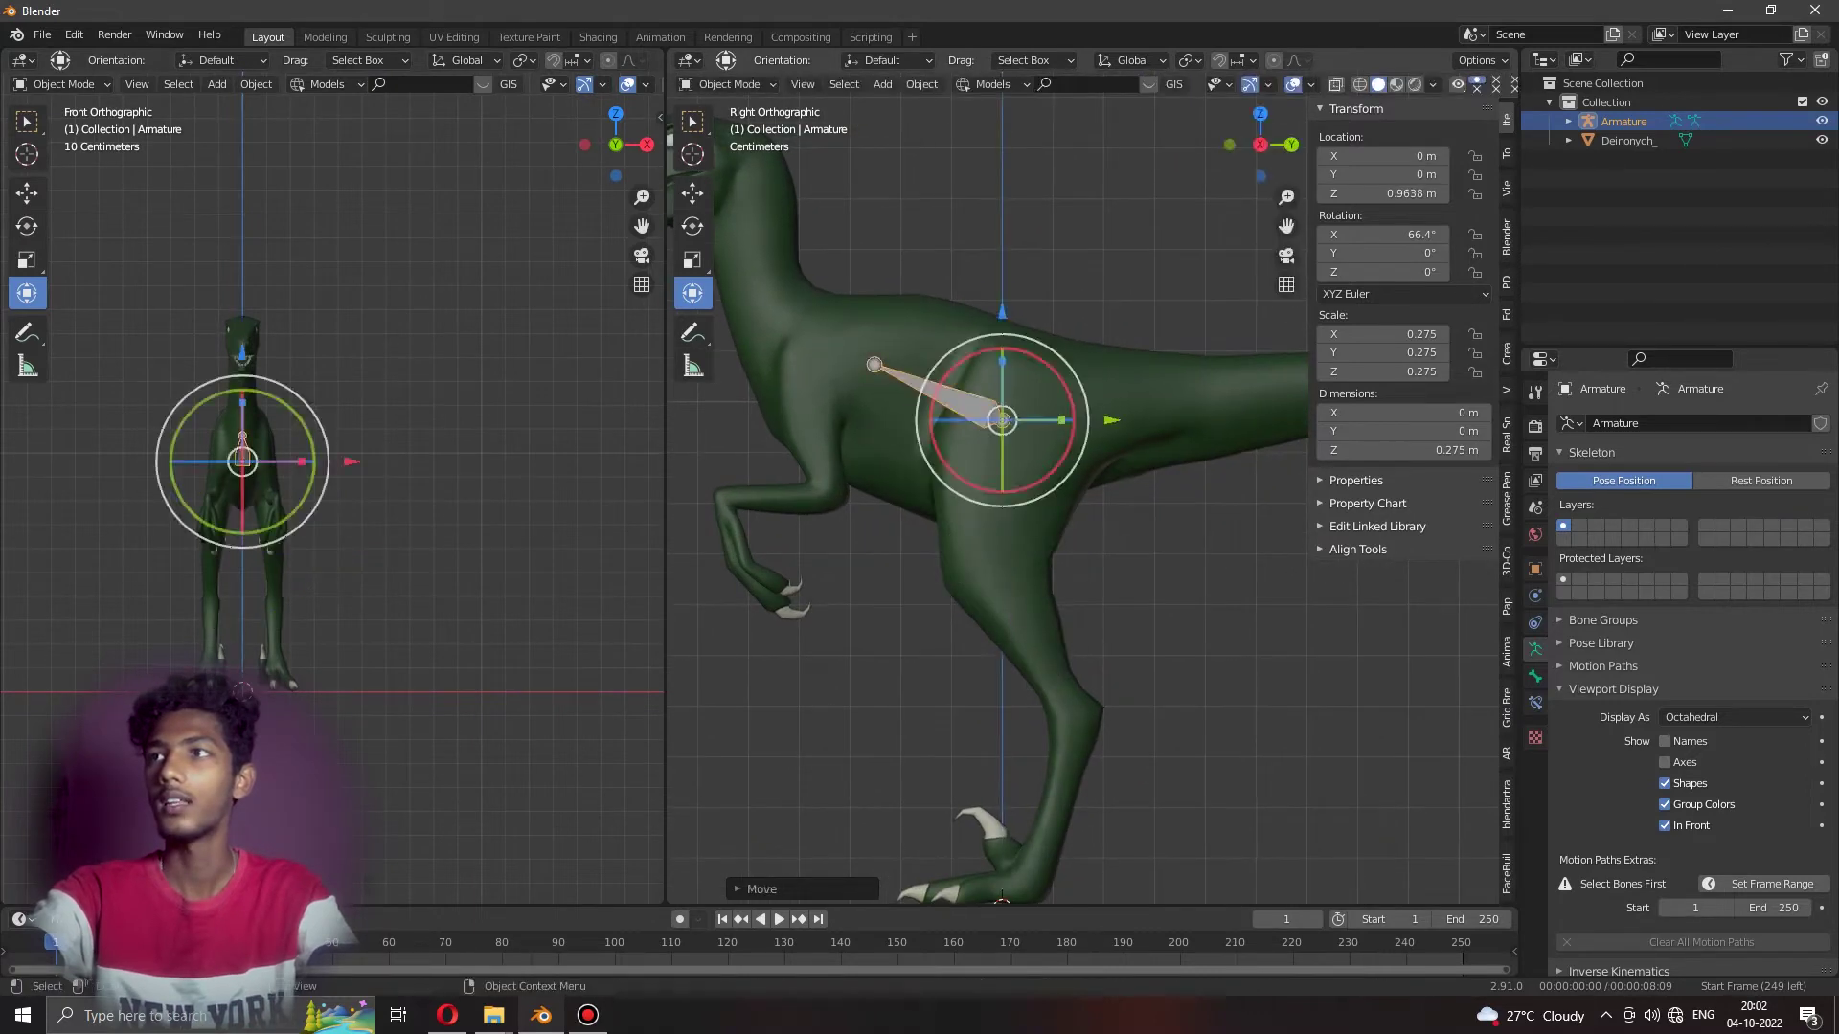
pyautogui.press('g')
pyautogui.press('y')
pyautogui.press('Return')
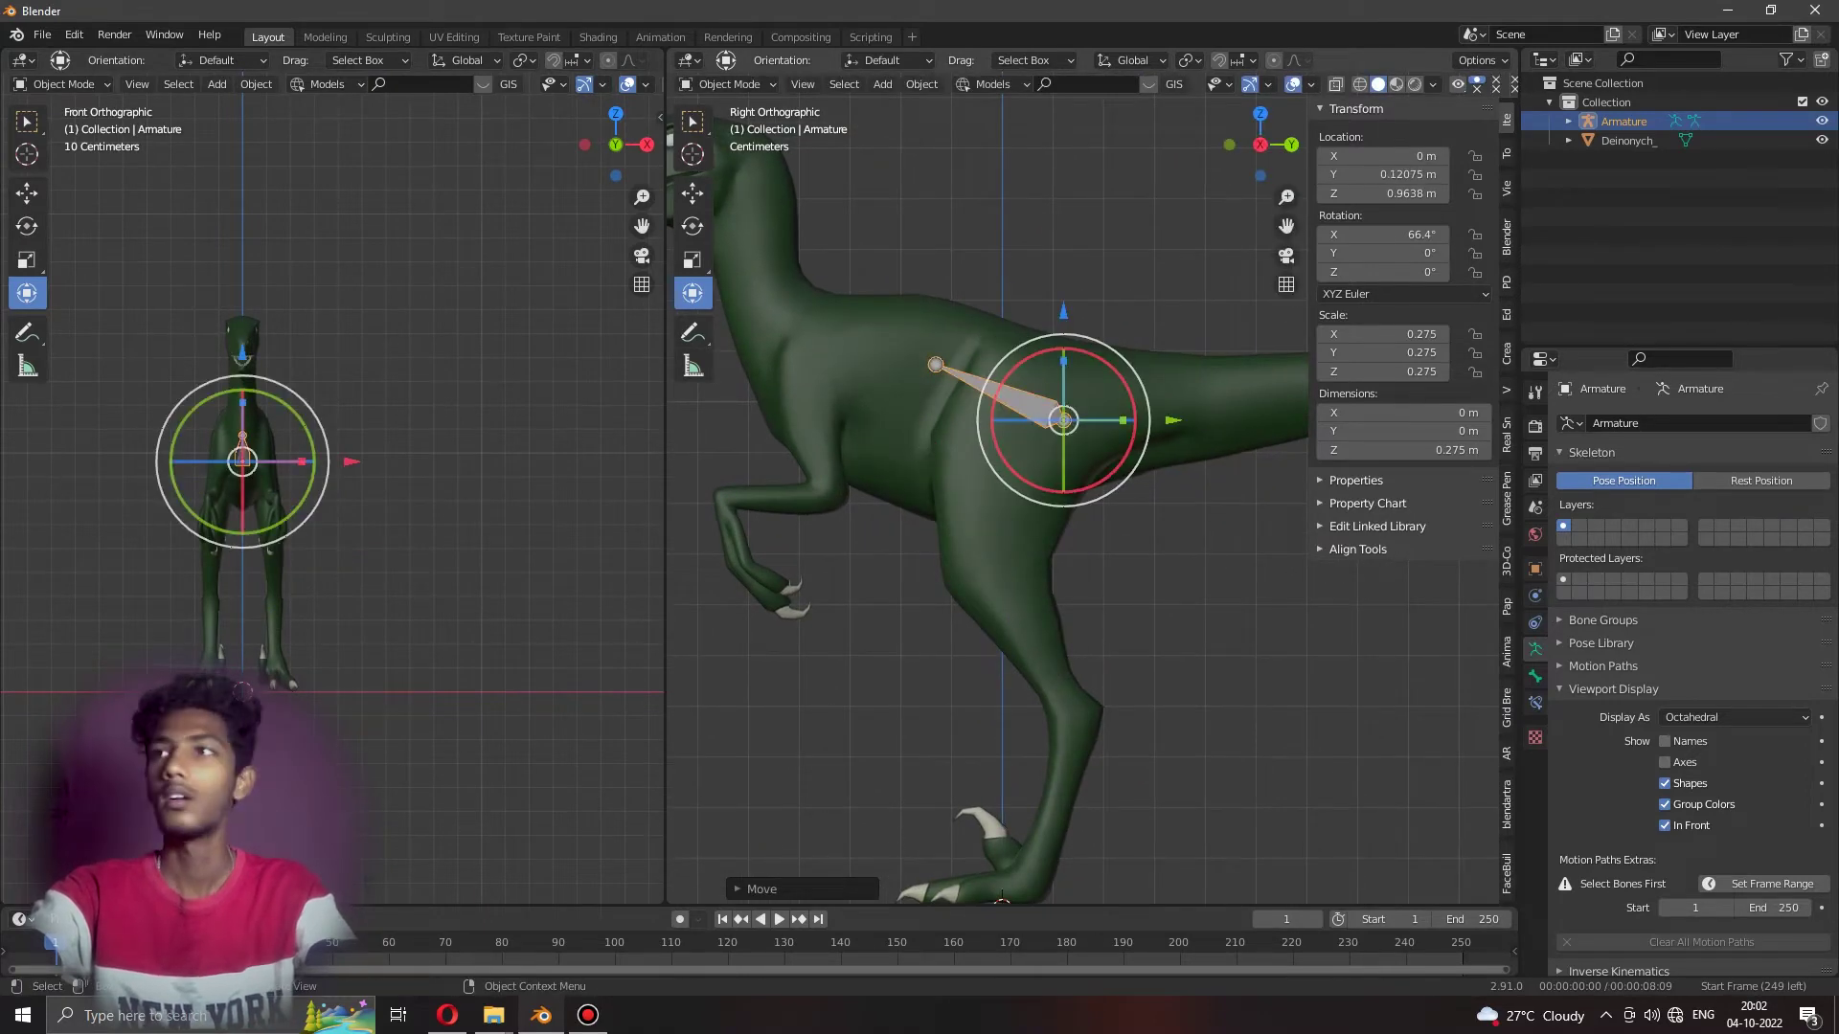
pyautogui.press('Tab')
# Extrude a first bone from the hip bone's tip to the base of the neck.
pyautogui.scroll(2, 1082, 498)
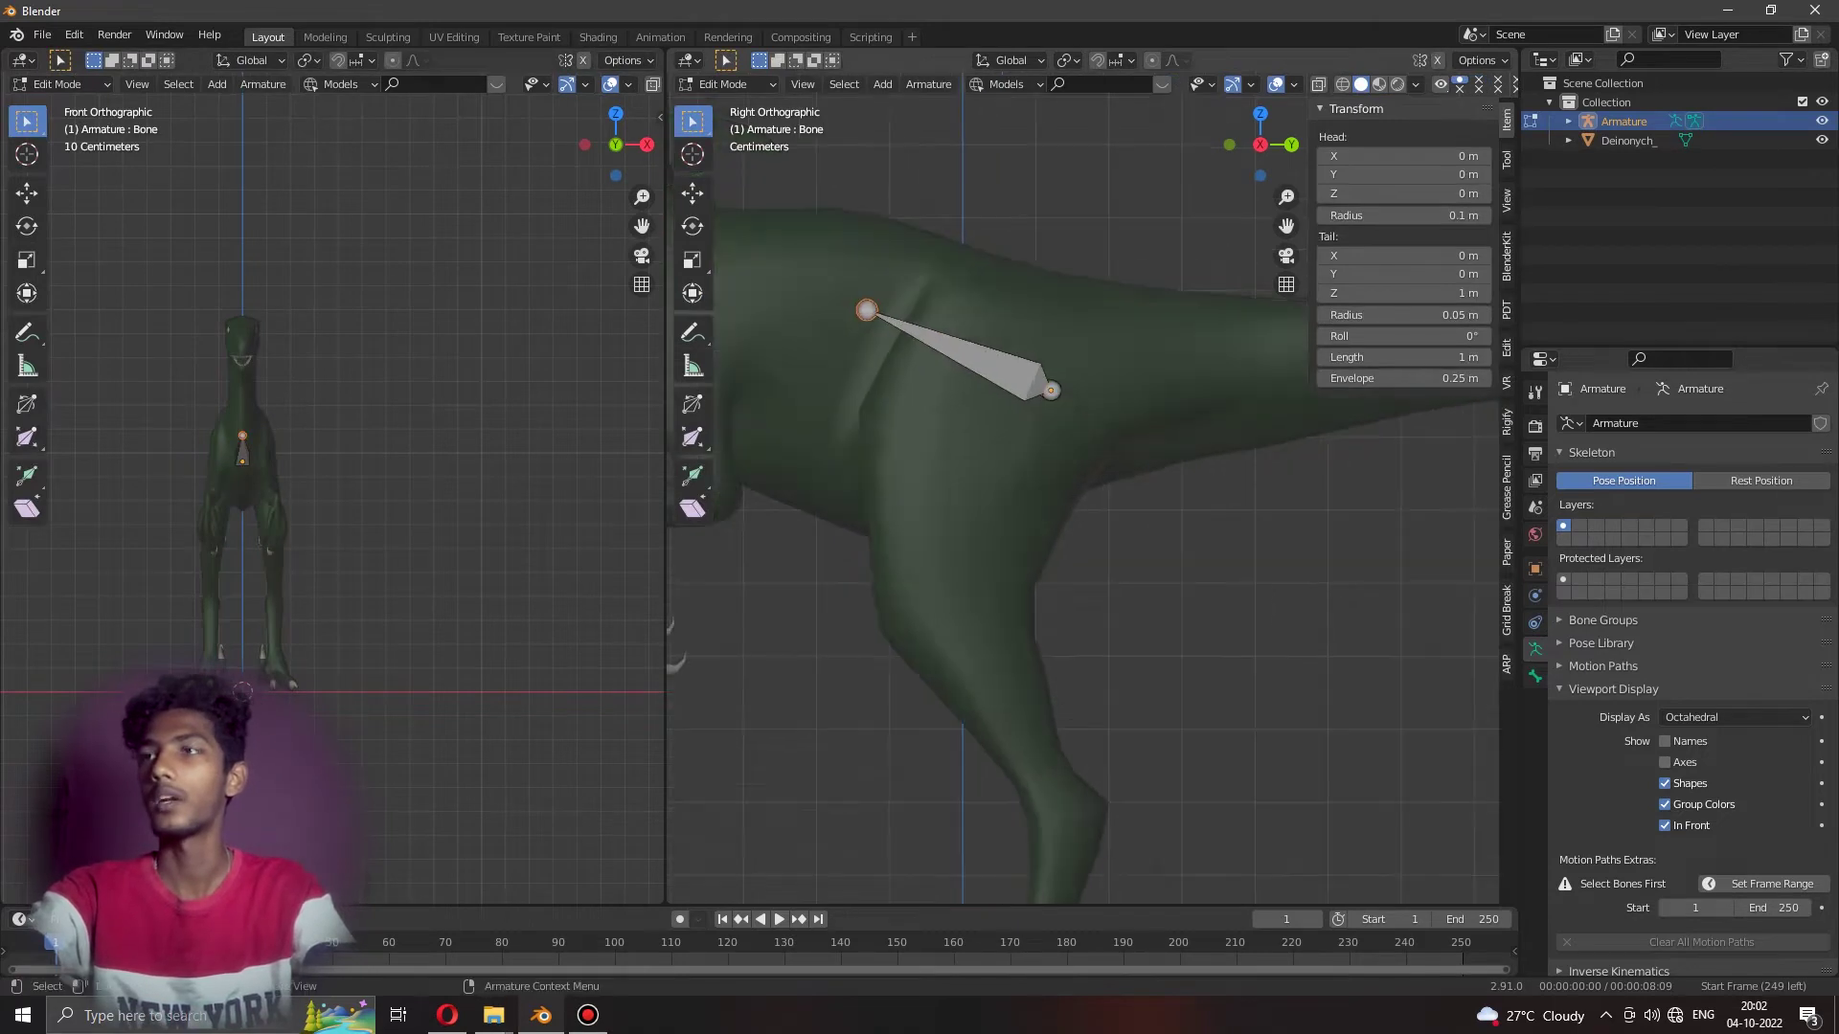
pyautogui.keyDown('shift'); pyautogui.moveTo(910, 403); pyautogui.dragTo(1073, 469, button='middle'); pyautogui.keyUp('shift')
pyautogui.scroll(1, 1083, 498)
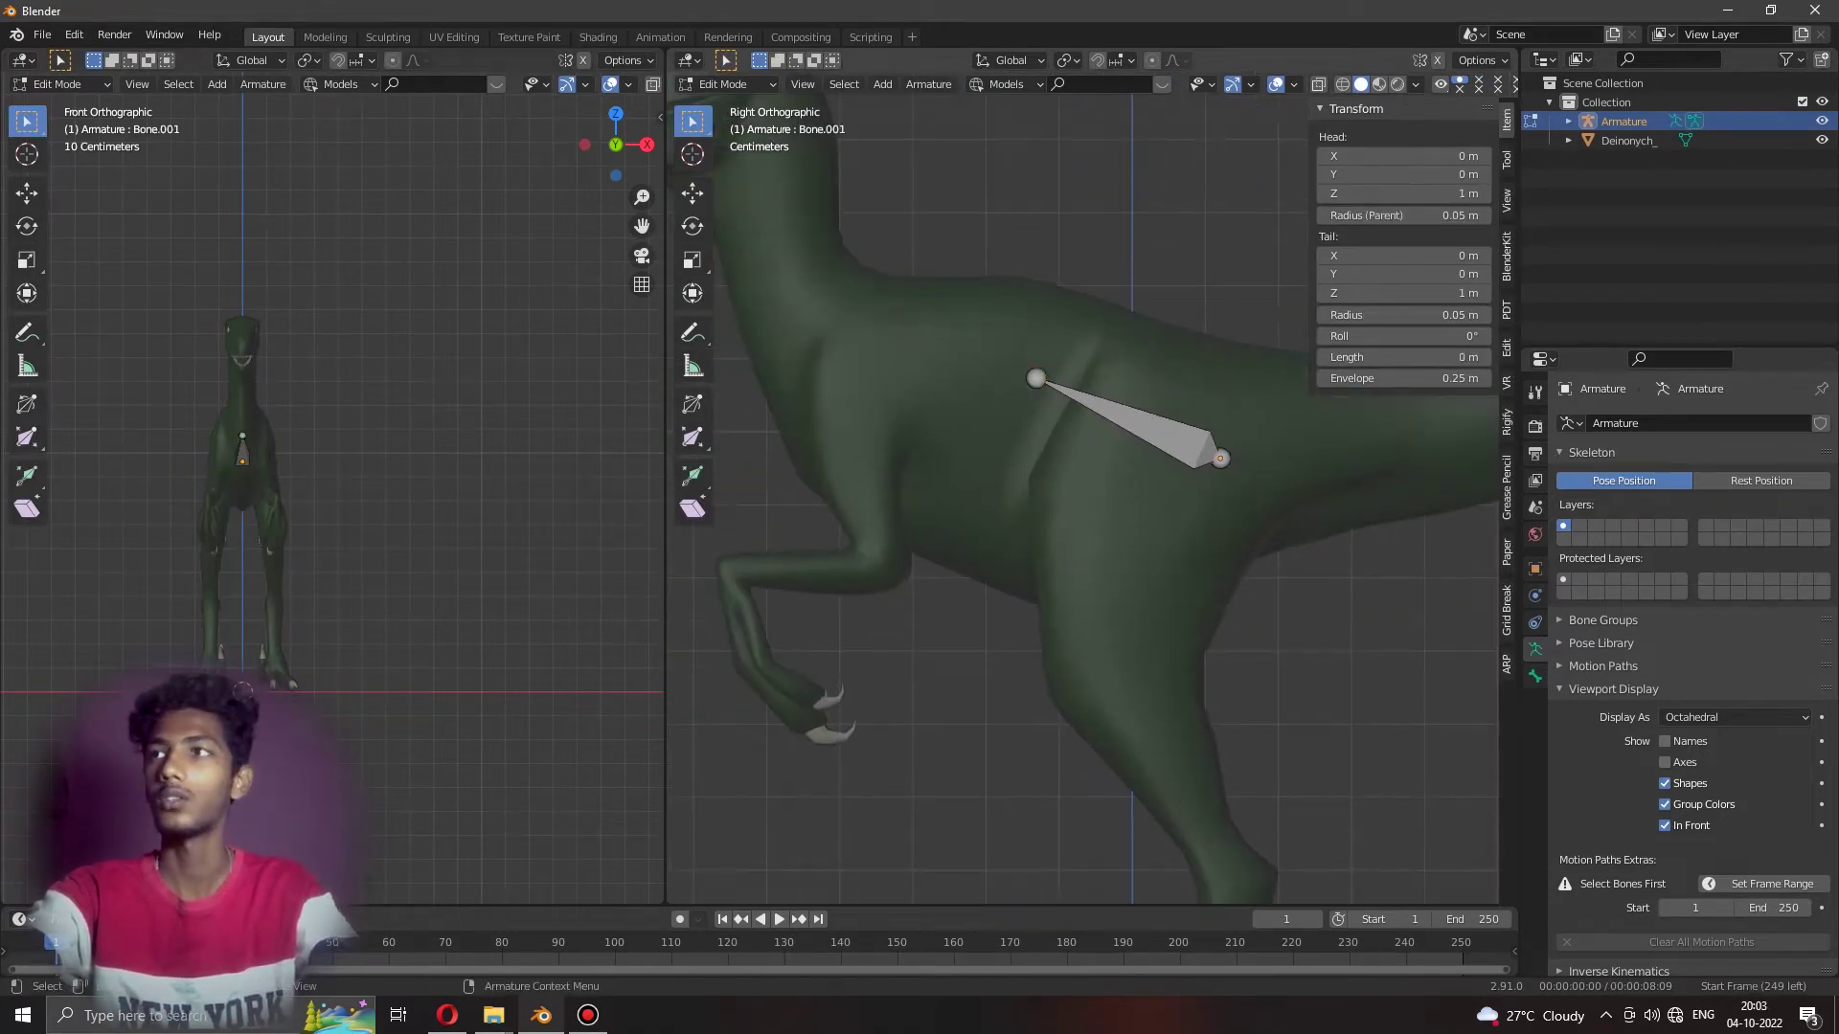
pyautogui.press('e')
pyautogui.press('Escape')
pyautogui.click(692, 193)
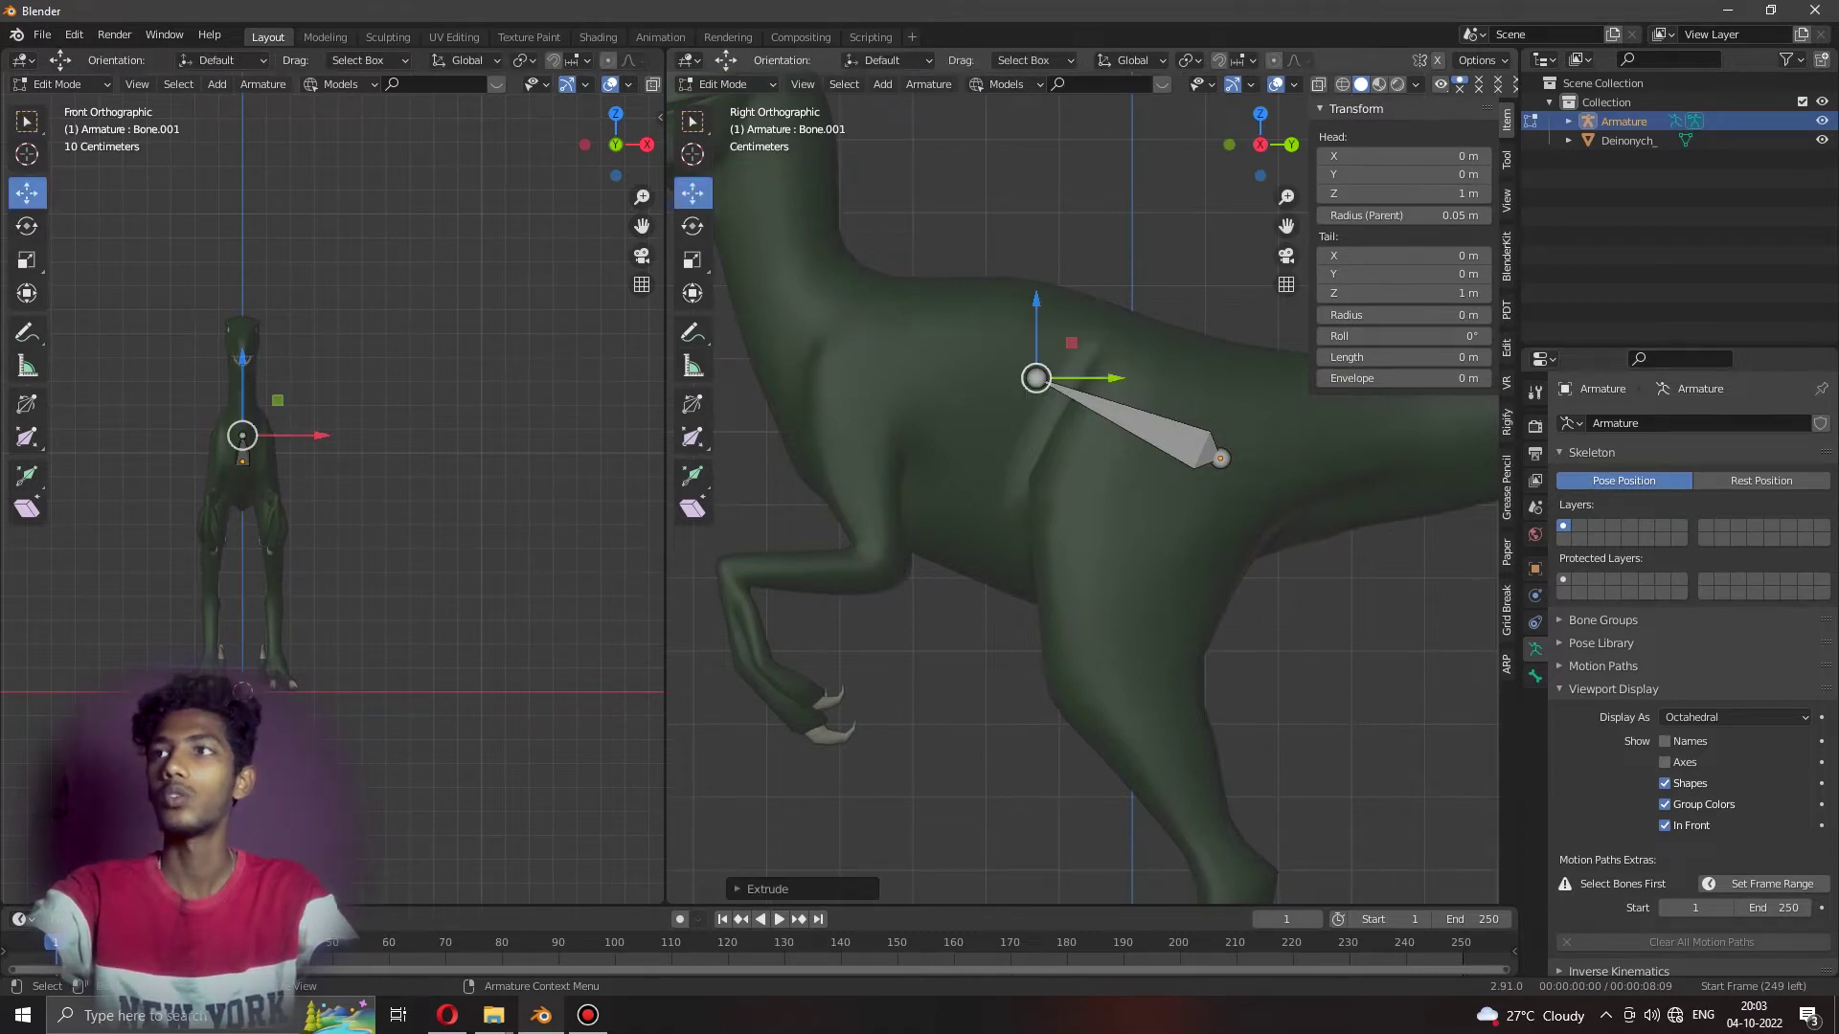
pyautogui.moveTo(1036, 378)
pyautogui.mouseDown()
pyautogui.moveTo(853, 377)
pyautogui.moveTo(853, 251)
pyautogui.mouseUp()
# Extrude a neck bone and position its tip higher up and slightly forward.
pyautogui.moveTo(853, 316); pyautogui.dragTo(854, 315)
pyautogui.keyDown('shift'); pyautogui.moveTo(854, 317); pyautogui.dragTo(1134, 540, button='middle'); pyautogui.keyUp('shift')
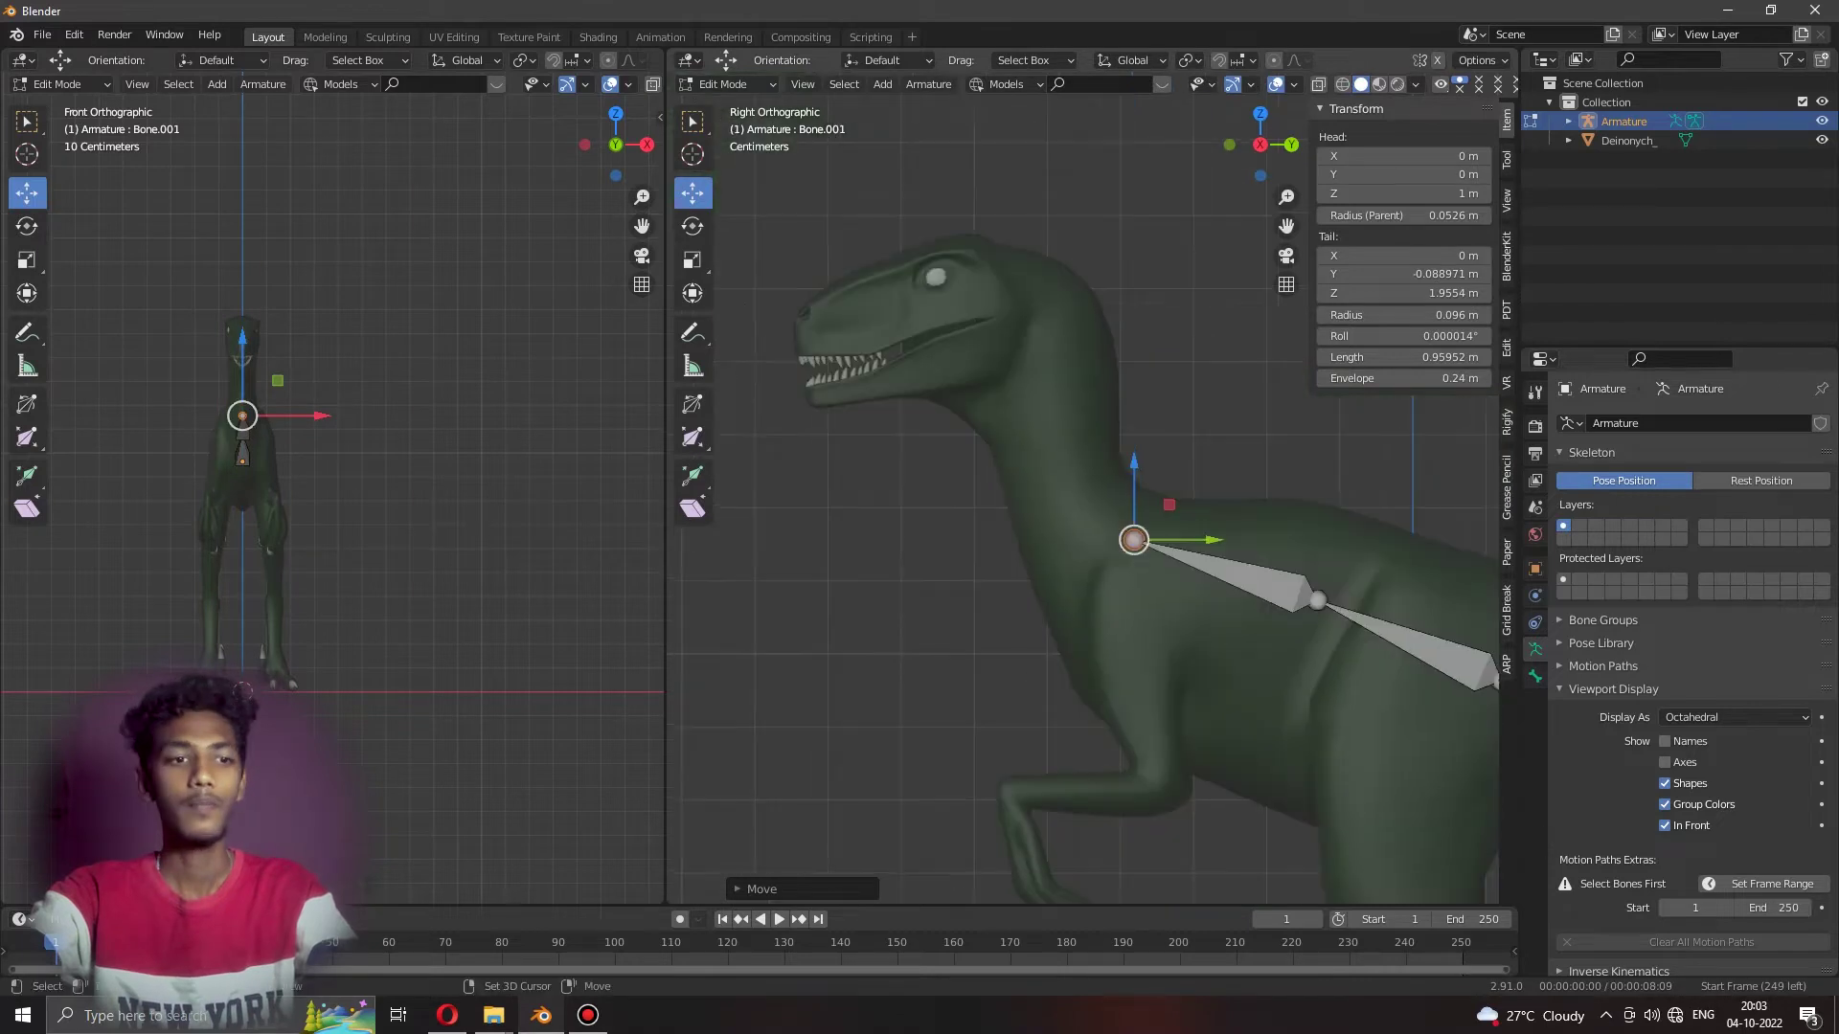
pyautogui.press('e')
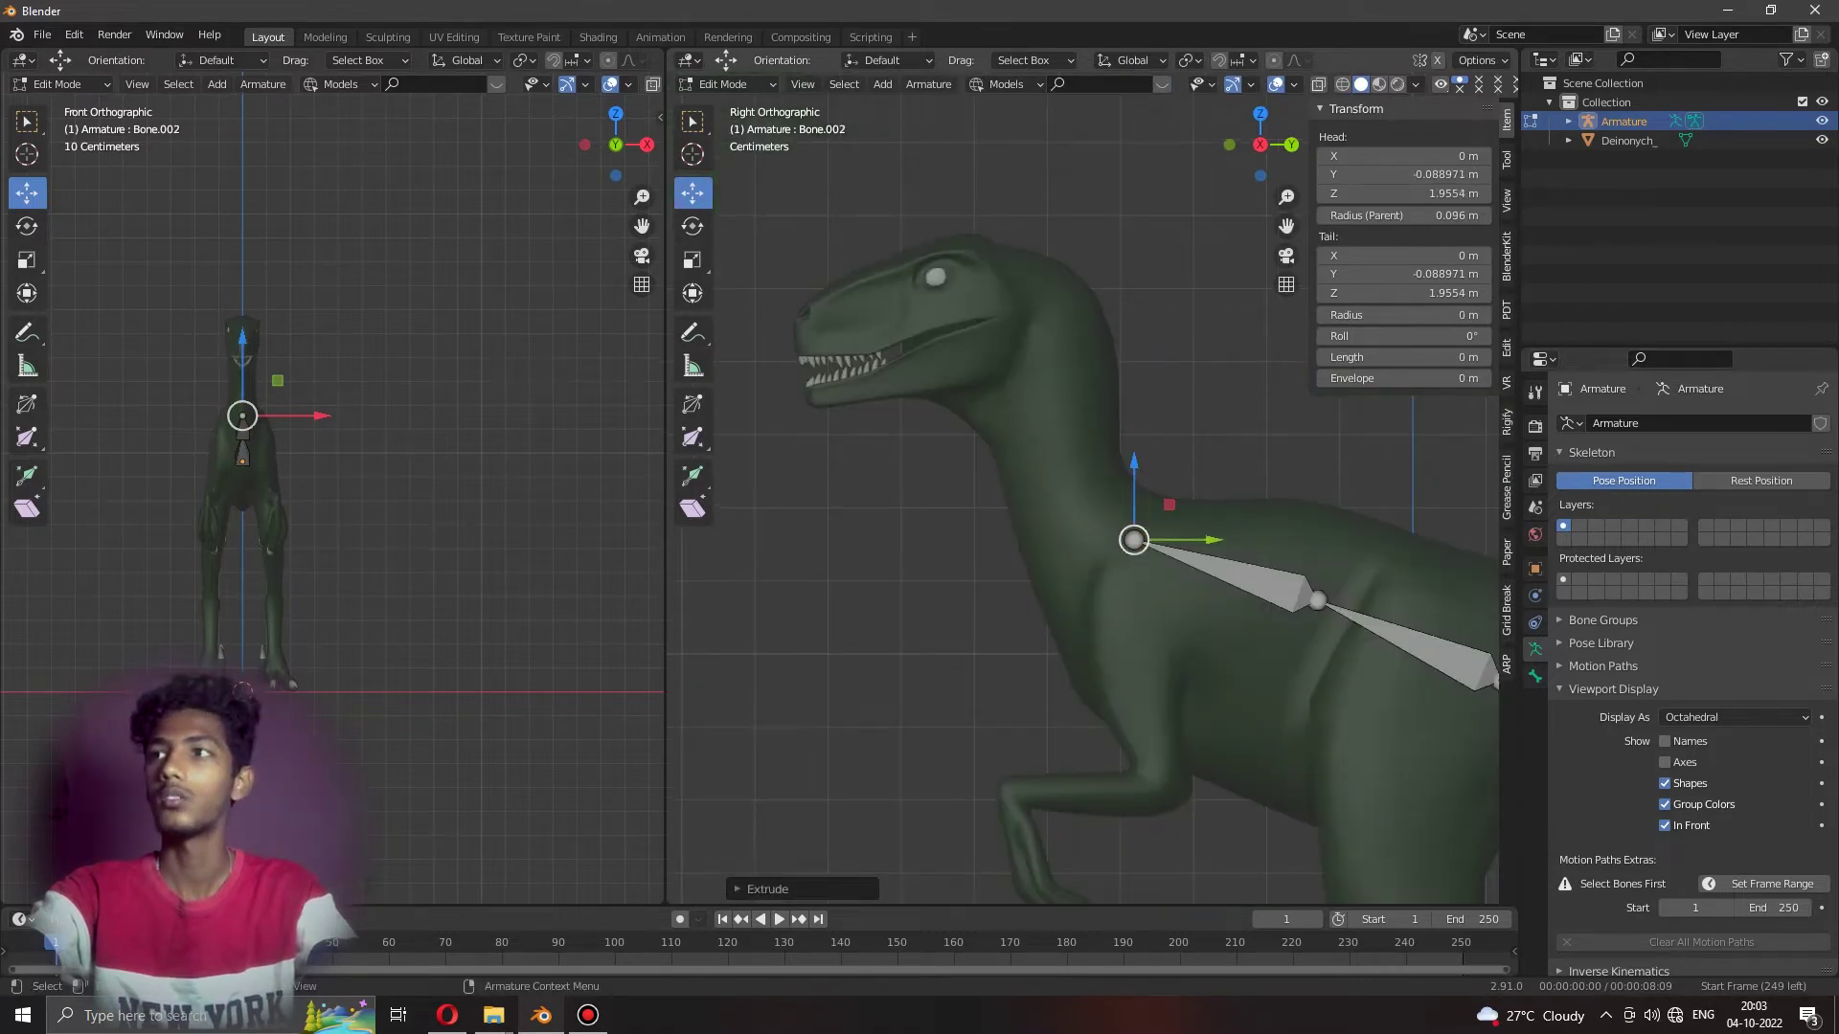
pyautogui.press('g')
pyautogui.press('y')
pyautogui.click(1047, 537)
pyautogui.press('g')
pyautogui.press('z')
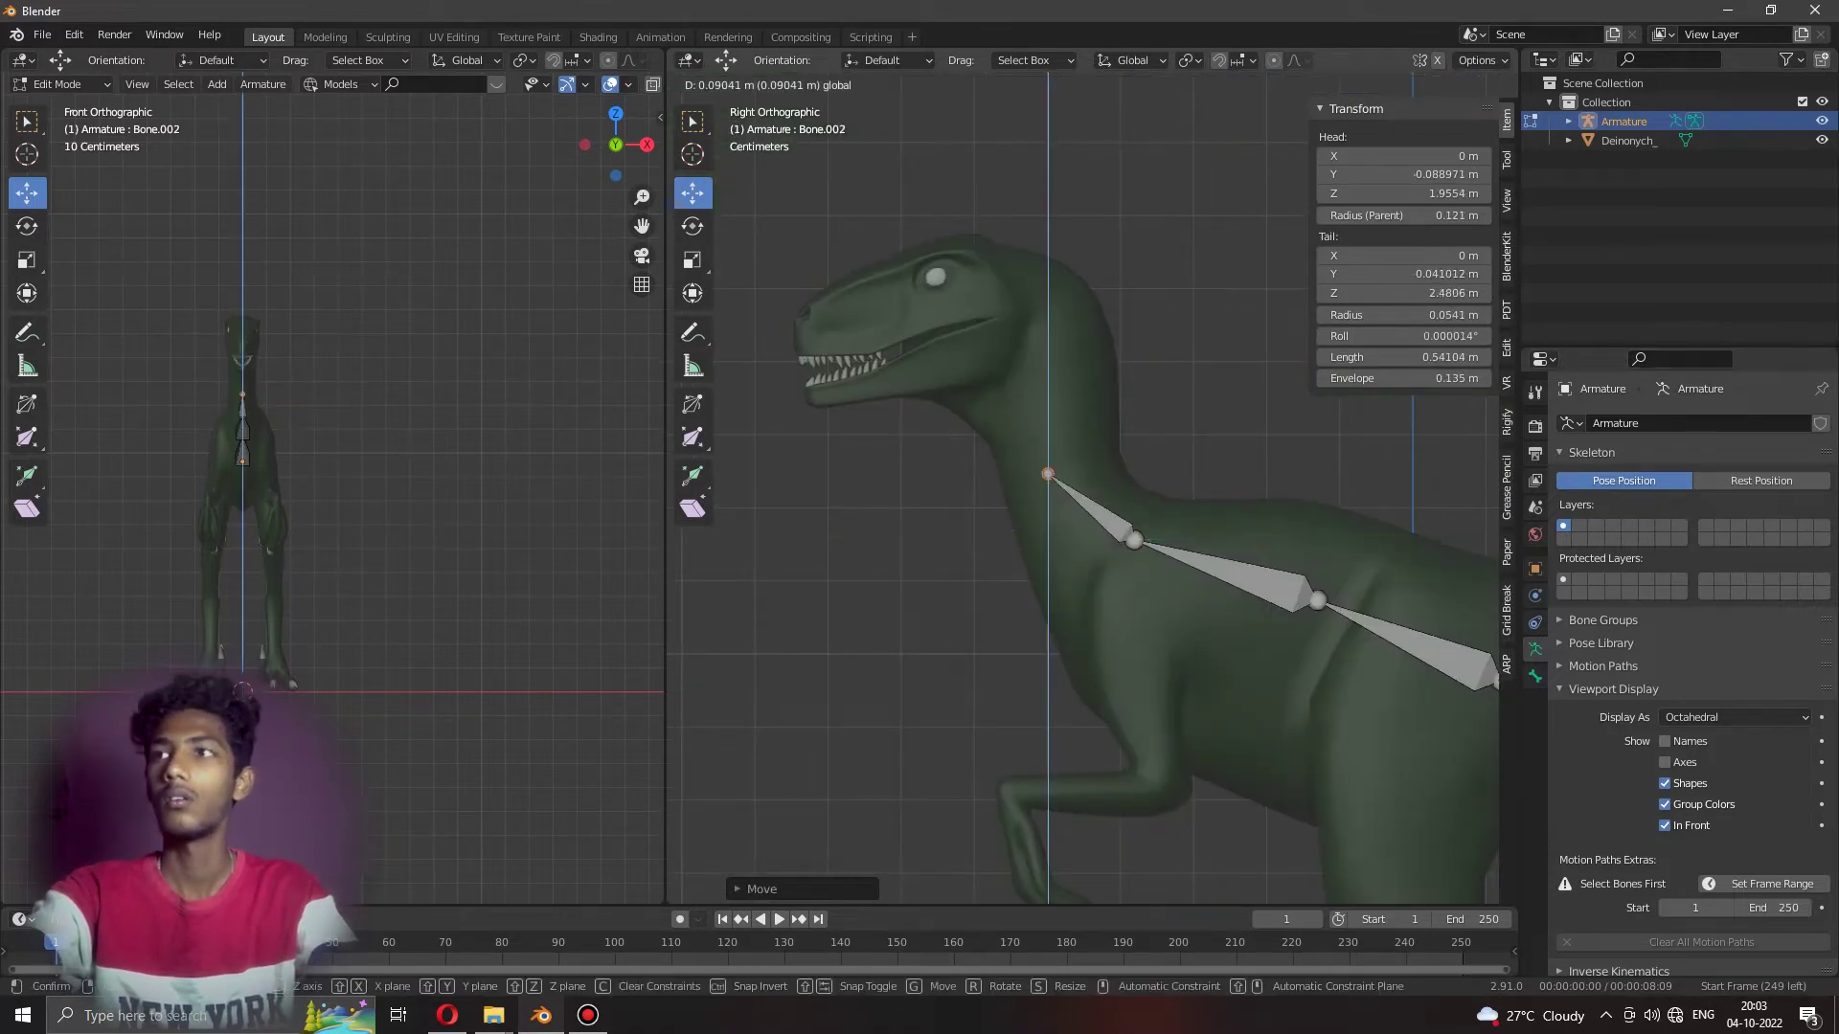
pyautogui.click(1047, 488)
pyautogui.press('g')
pyautogui.click(1068, 484)
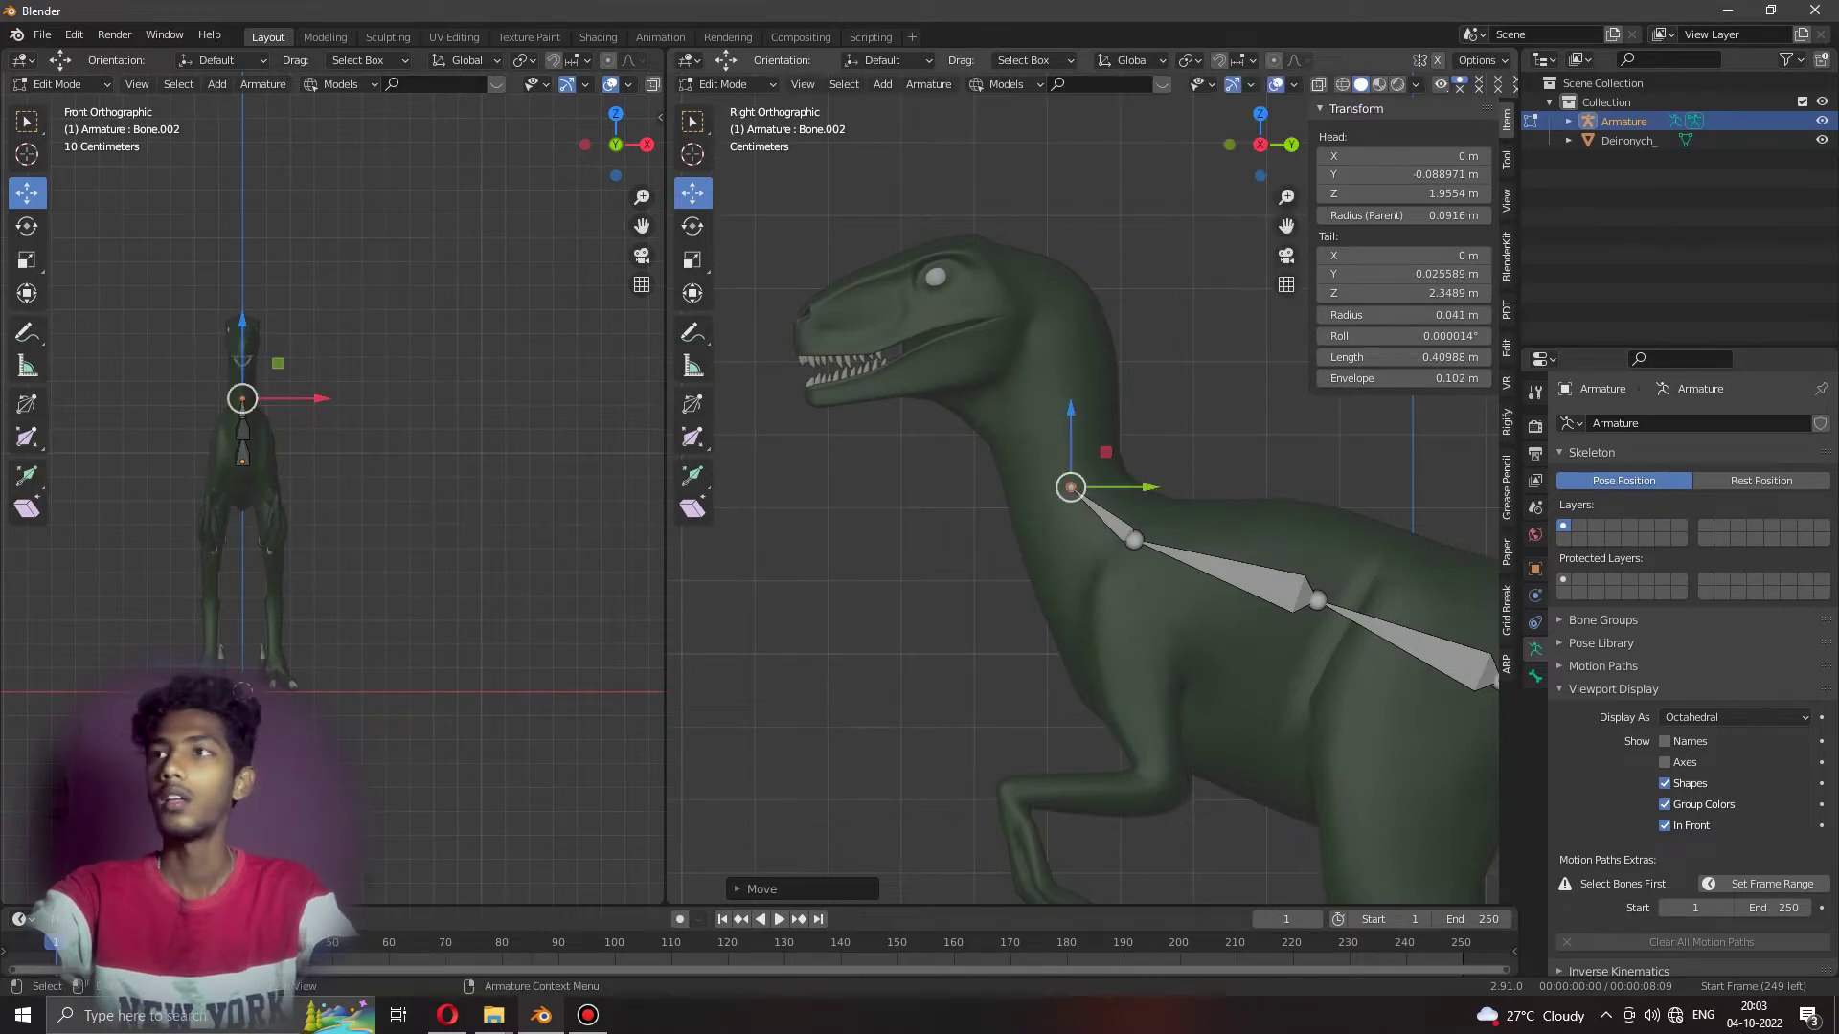
# Extrude bones to the eye and snout, plus two jaw bones from skull back to chin.
pyautogui.press('e')
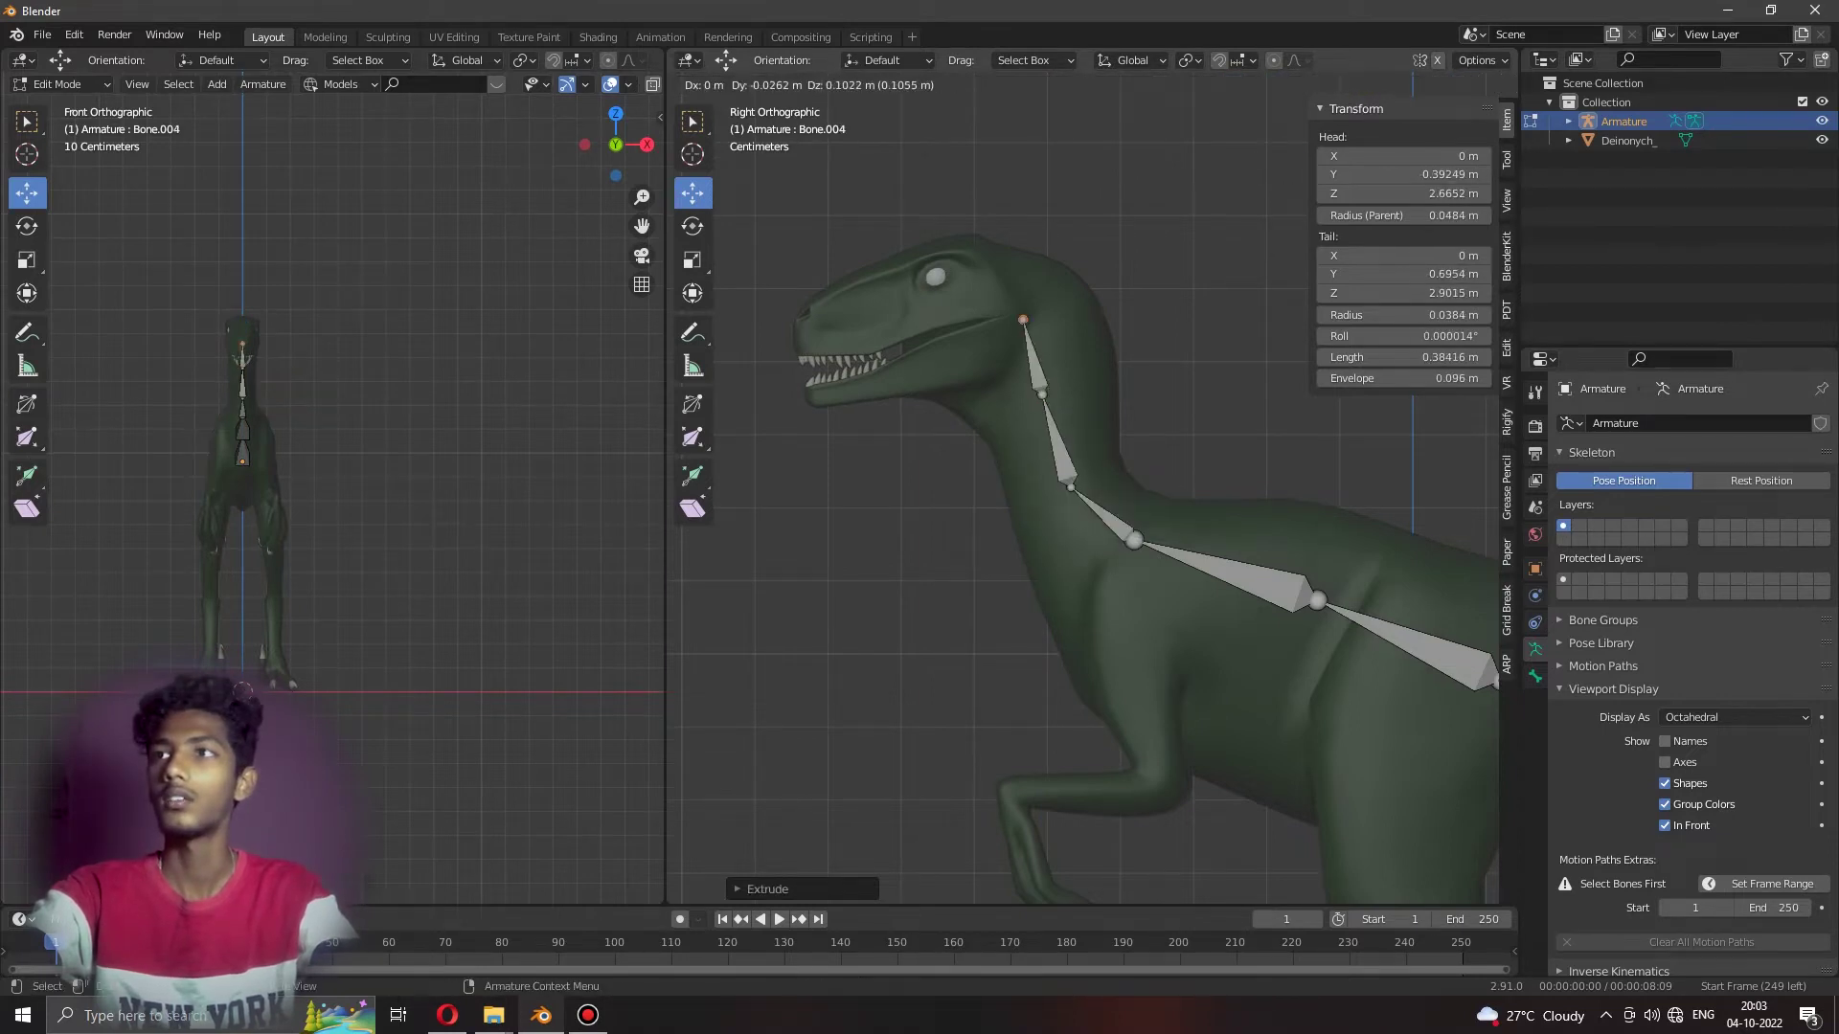
pyautogui.click(941, 282)
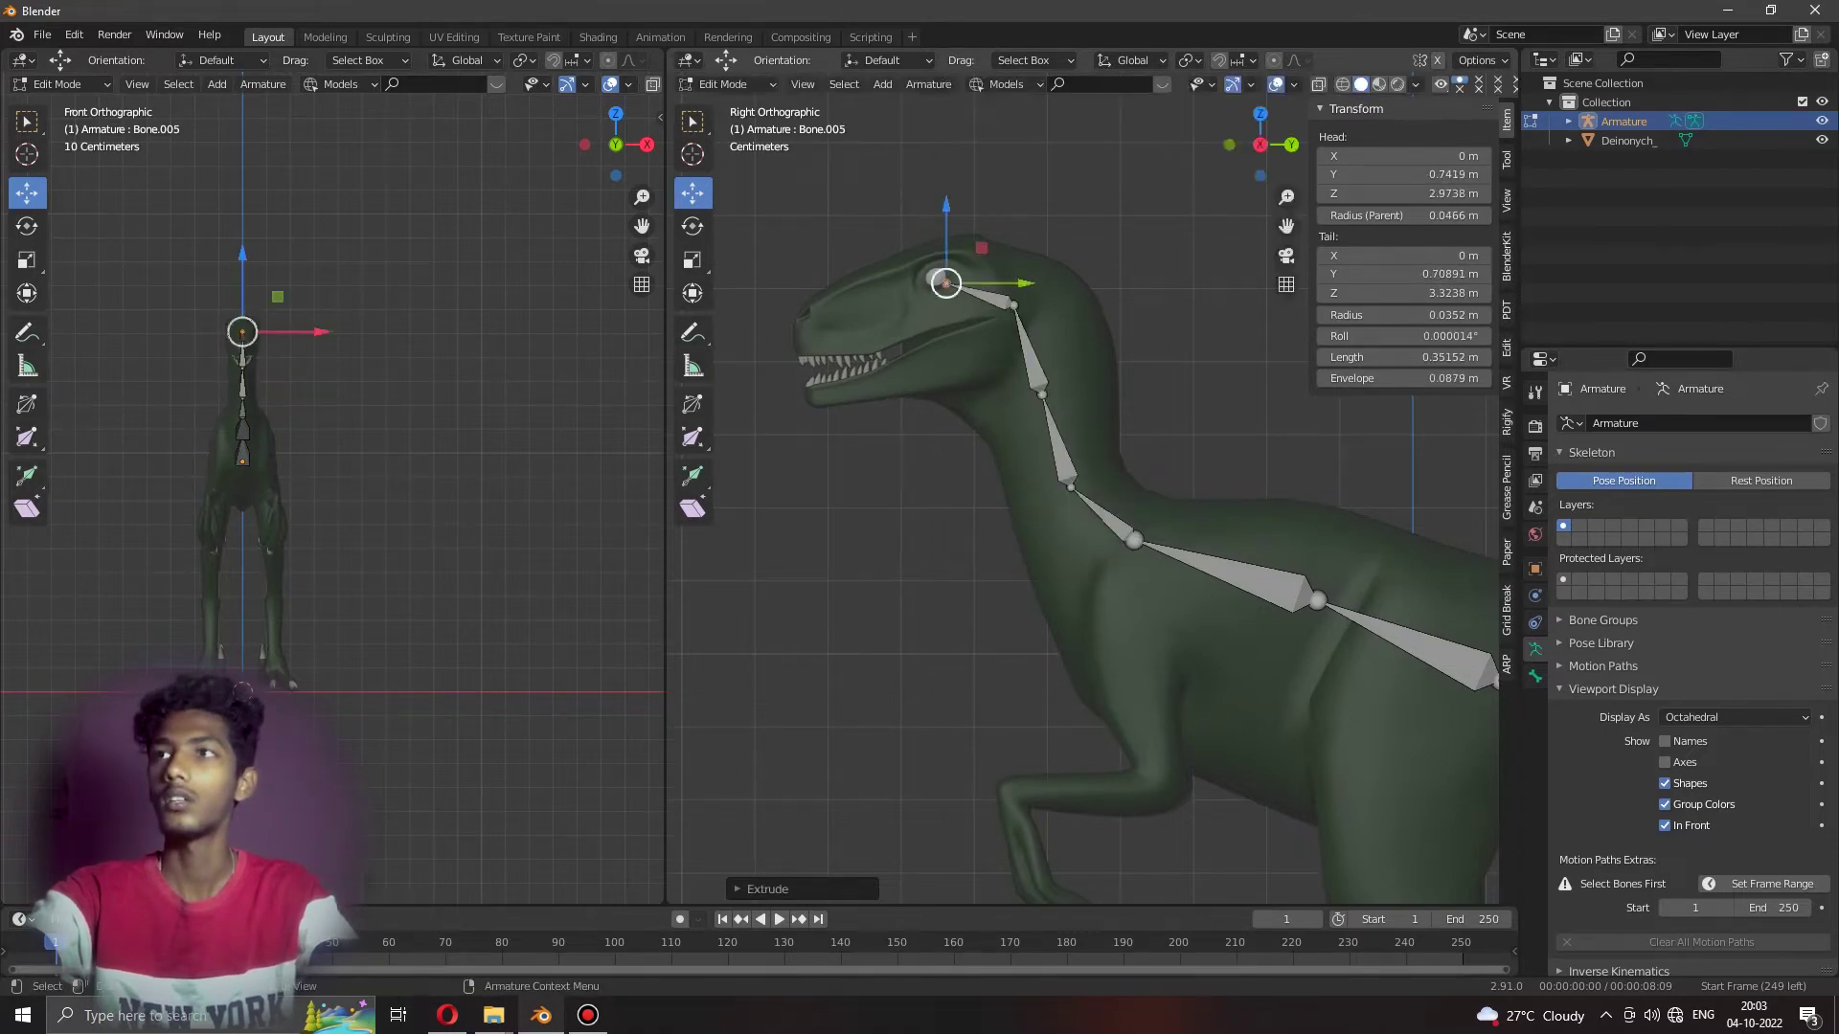
pyautogui.press('e')
pyautogui.click(834, 317)
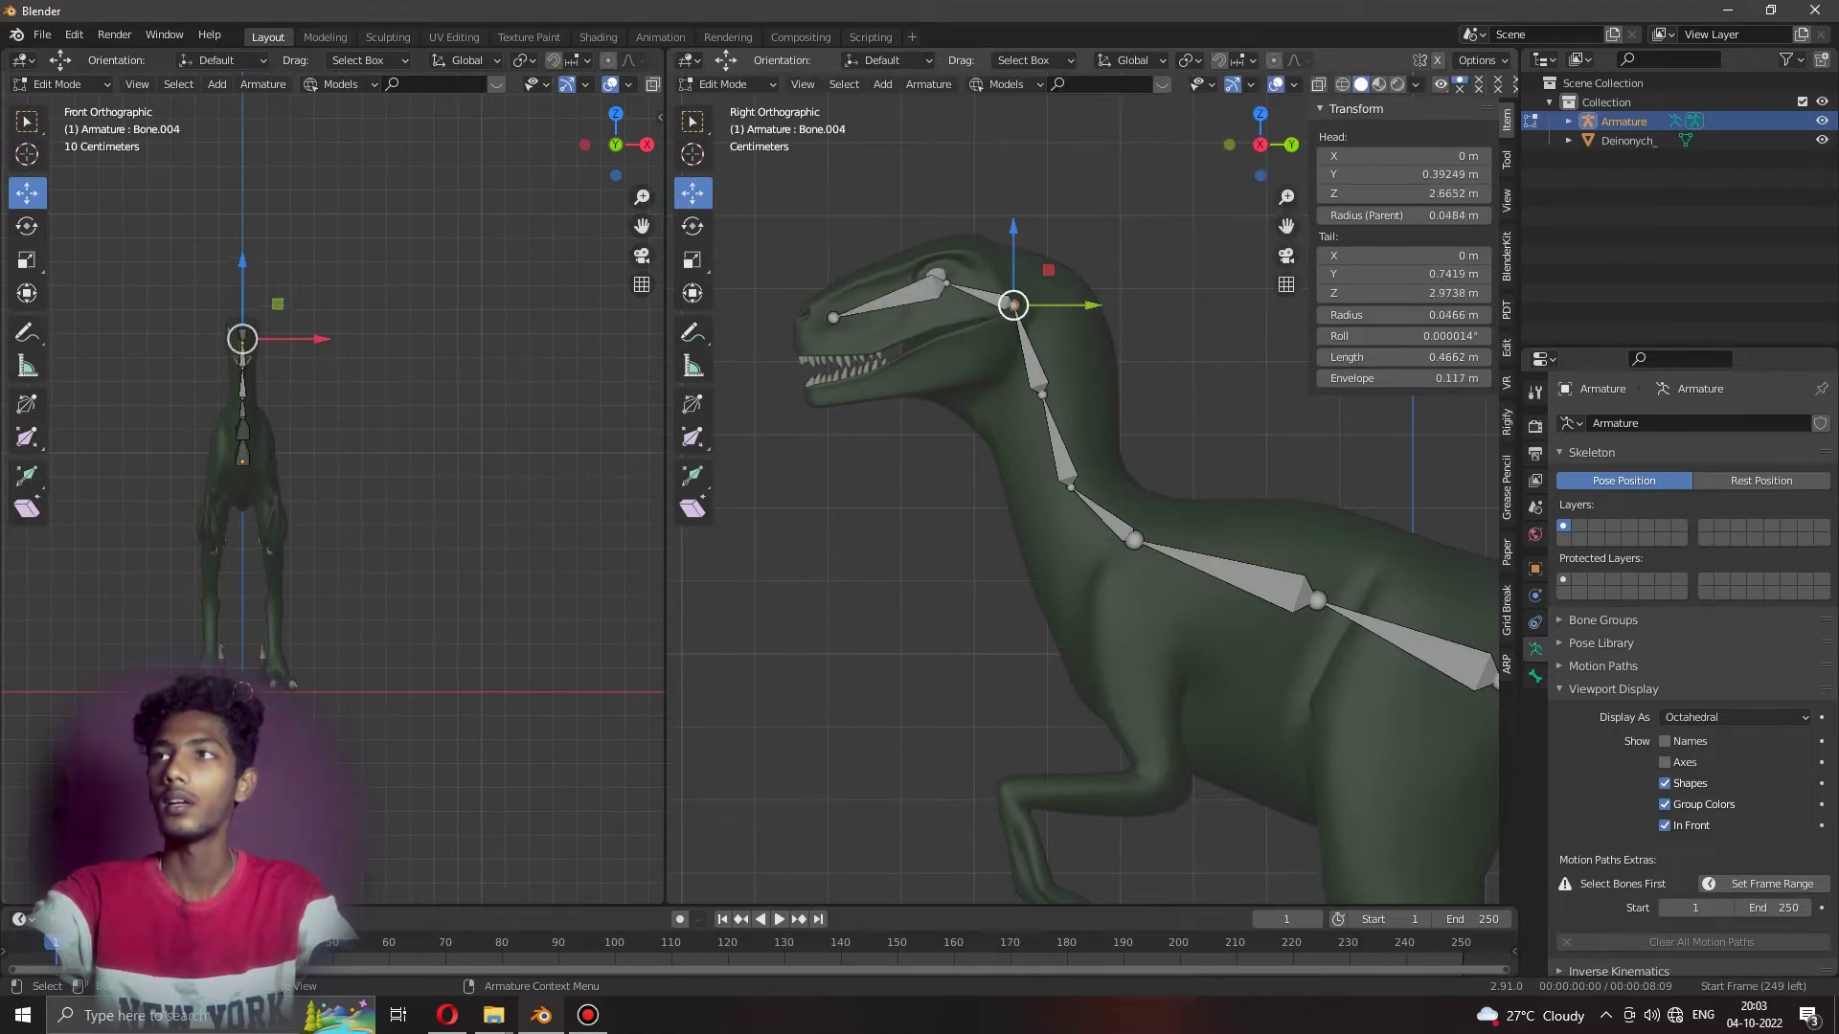
pyautogui.click(1013, 305)
pyautogui.press('e')
pyautogui.click(974, 362)
pyautogui.press('e')
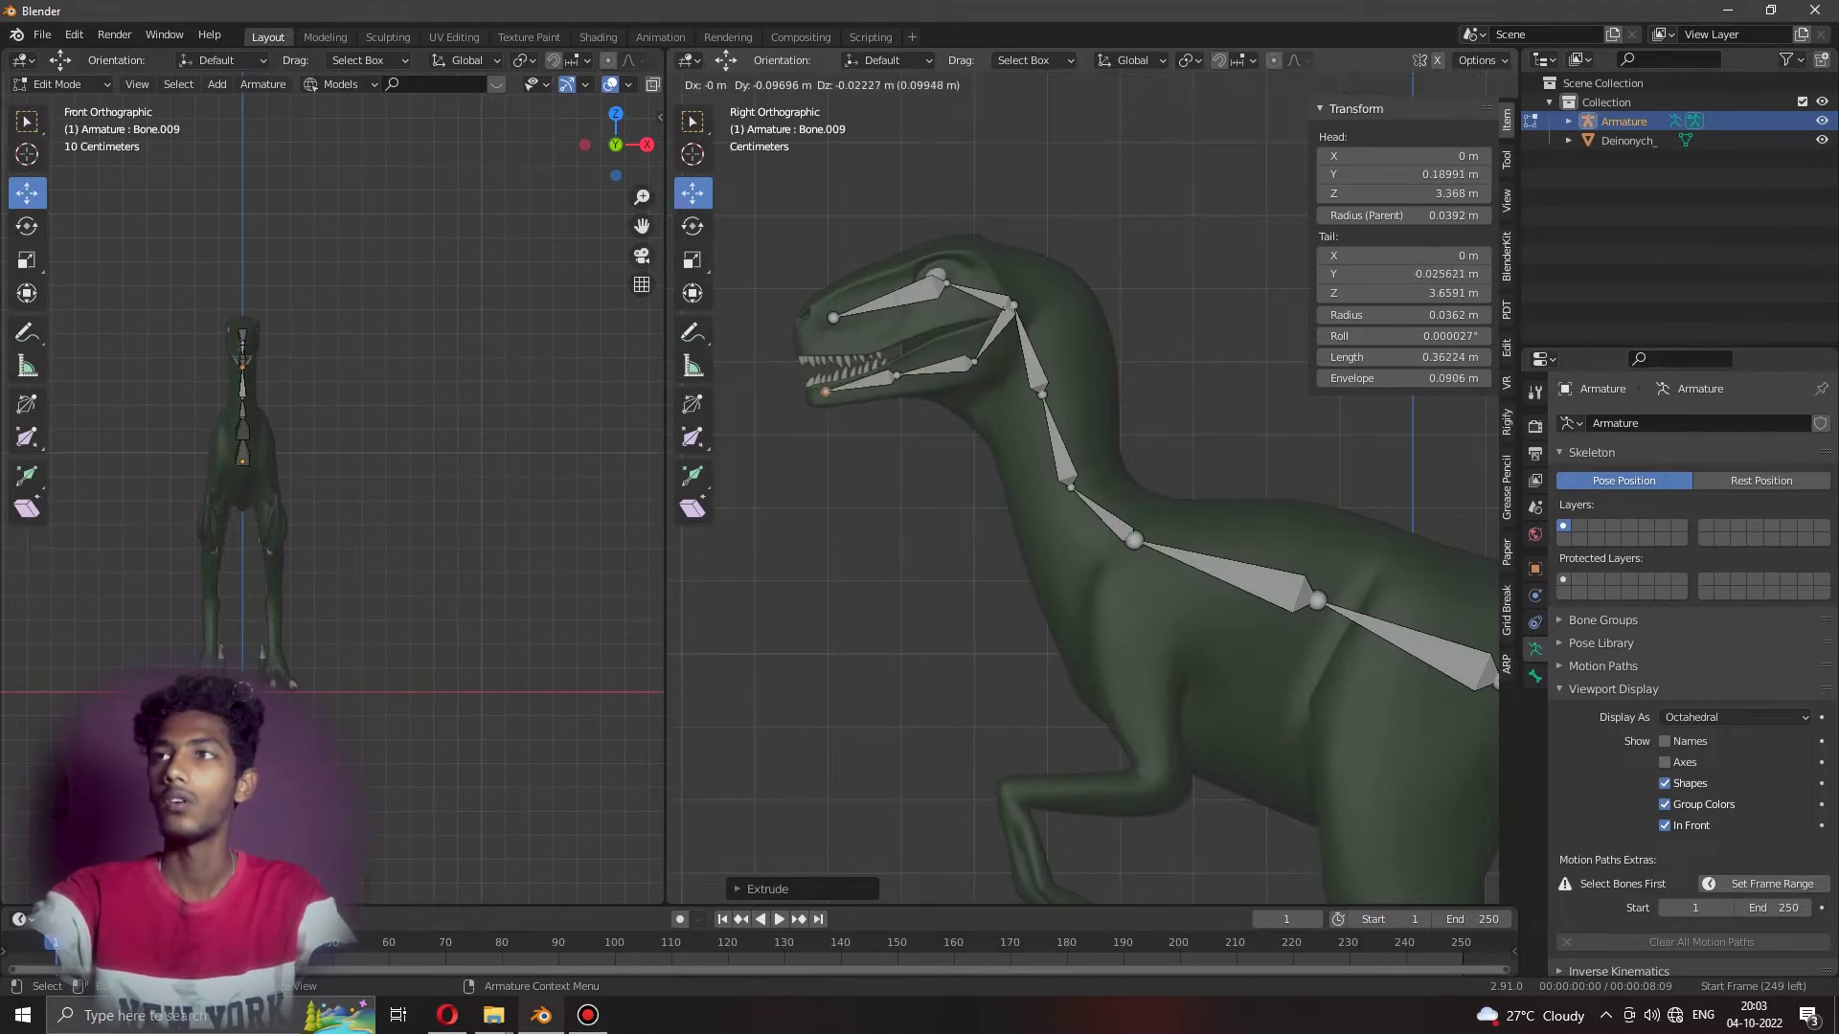
pyautogui.click(823, 391)
# Check the new bone chain from above and from the right side.
pyautogui.moveTo(824, 391)
pyautogui.mouseDown(button='middle')
pyautogui.moveTo(1015, 402)
pyautogui.moveTo(958, 422)
pyautogui.mouseUp(button='middle')
pyautogui.press('KP_7')
pyautogui.scroll(4, 1083, 479)
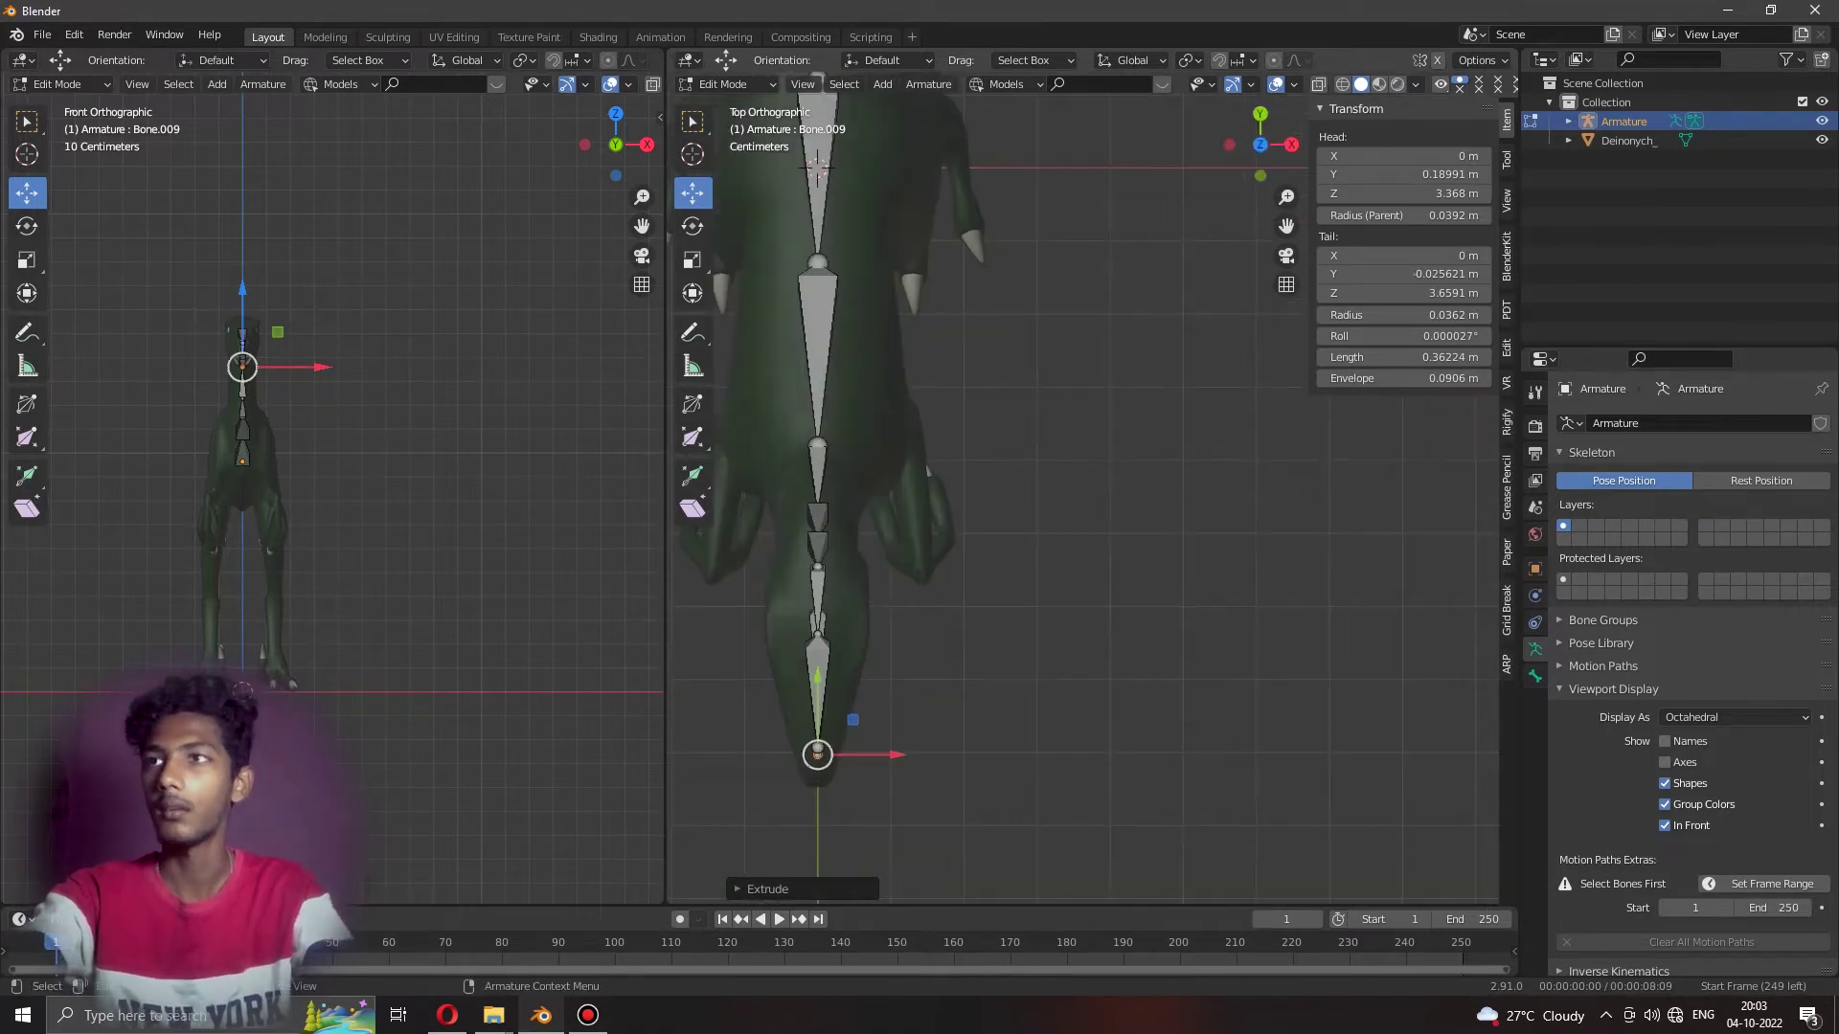
pyautogui.moveTo(1149, 431); pyautogui.dragTo(1403, 193, button='middle')
pyautogui.press('KP_3')
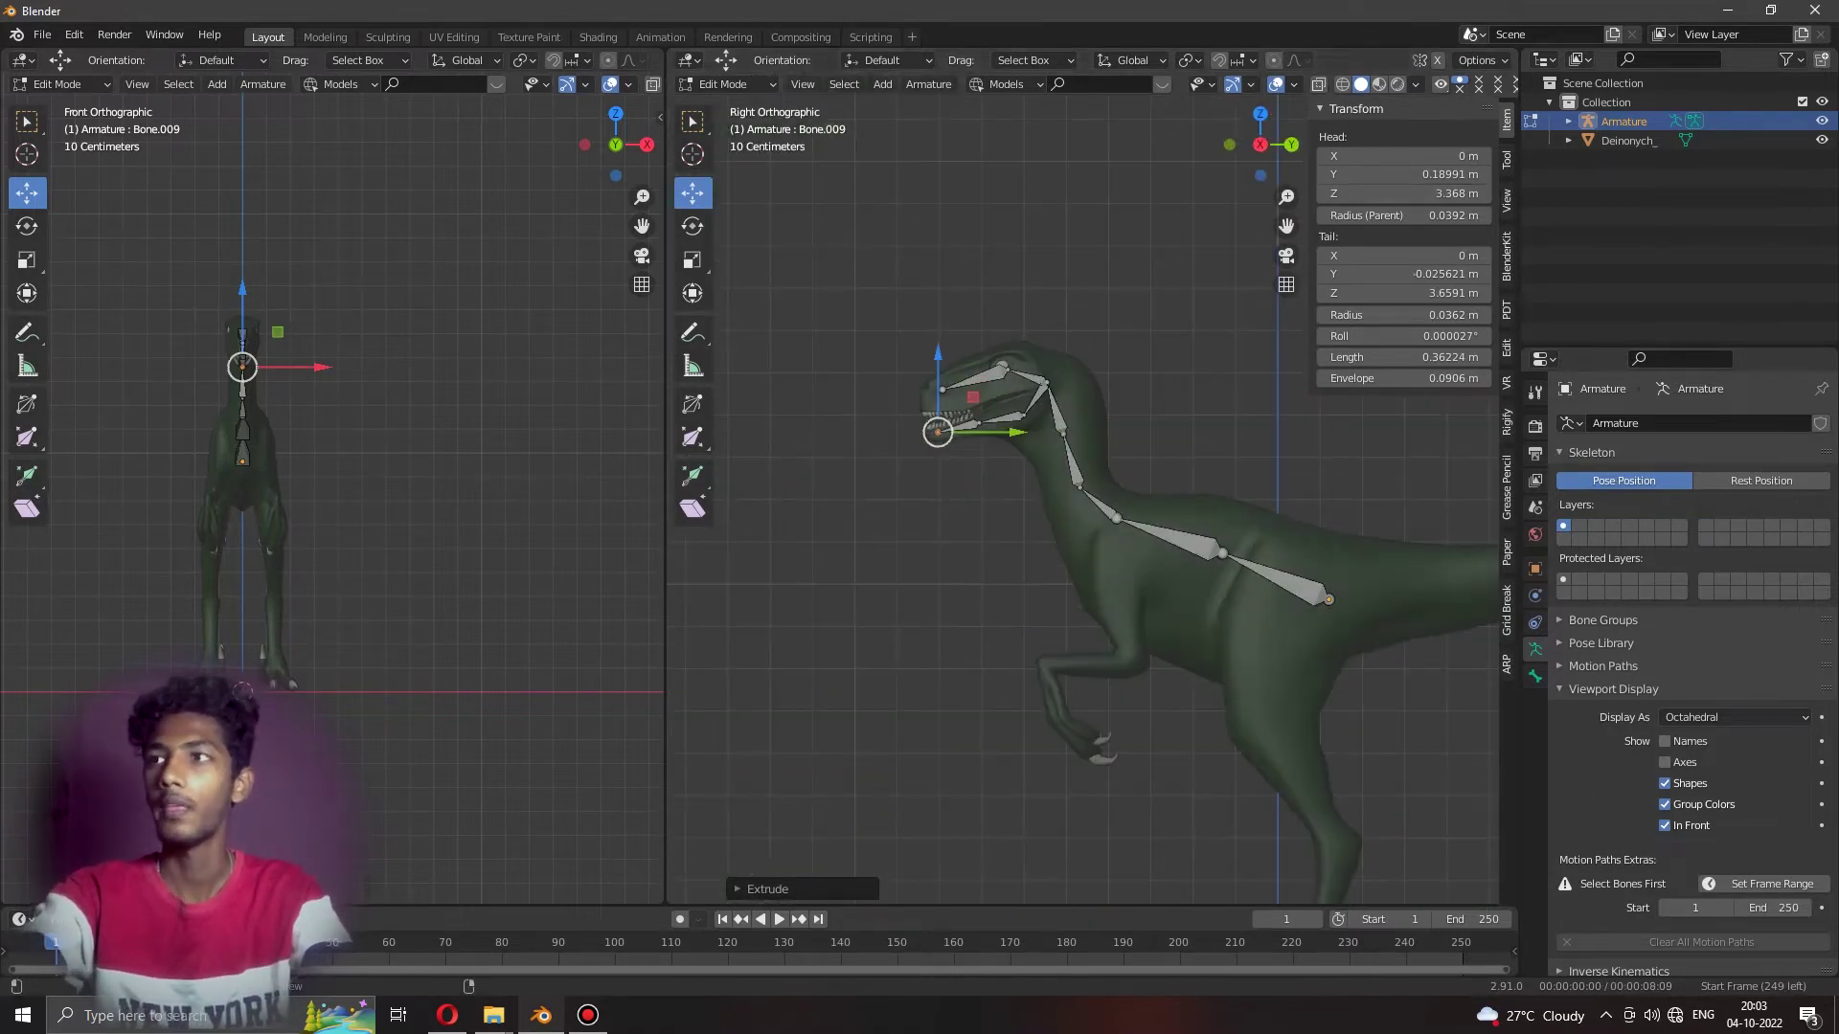
pyautogui.scroll(2, 1082, 498)
pyautogui.scroll(2, 1082, 498)
pyautogui.scroll(2, 1083, 498)
# Nudge the neck-base joint slightly down and back, viewed from above.
pyautogui.click(1017, 402)
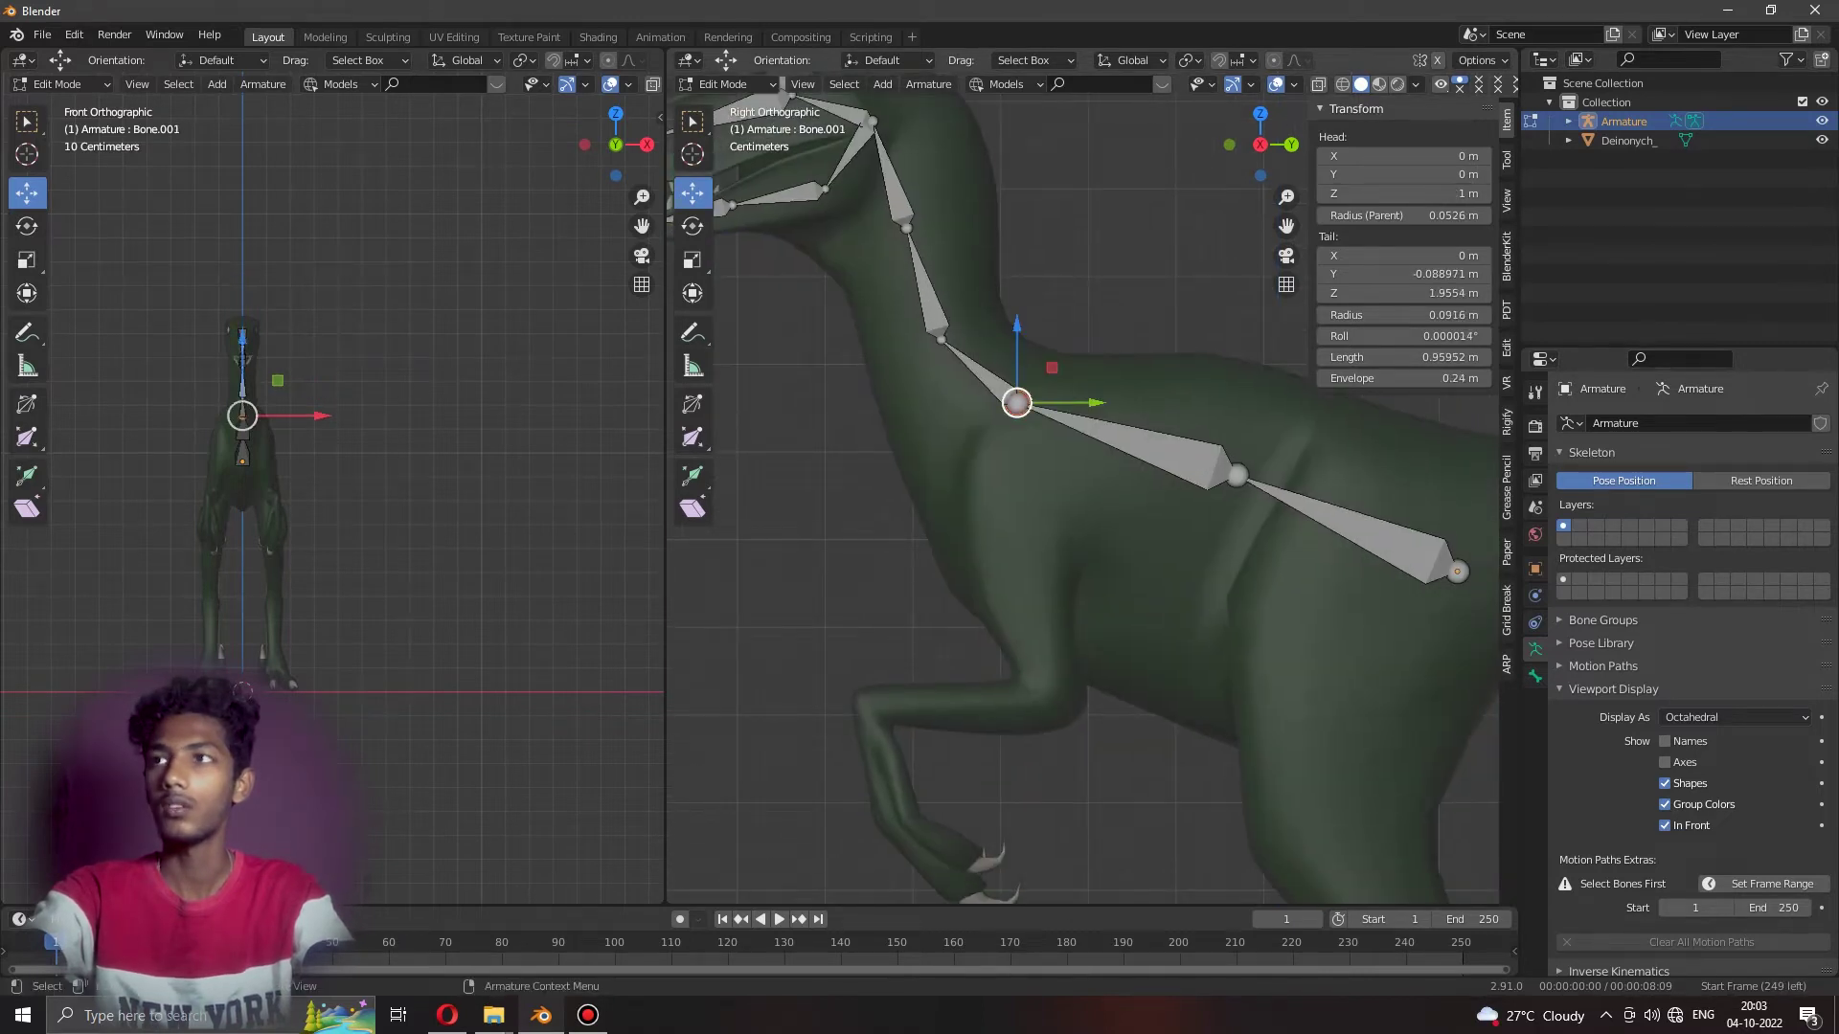
pyautogui.moveTo(1018, 402); pyautogui.dragTo(1057, 418)
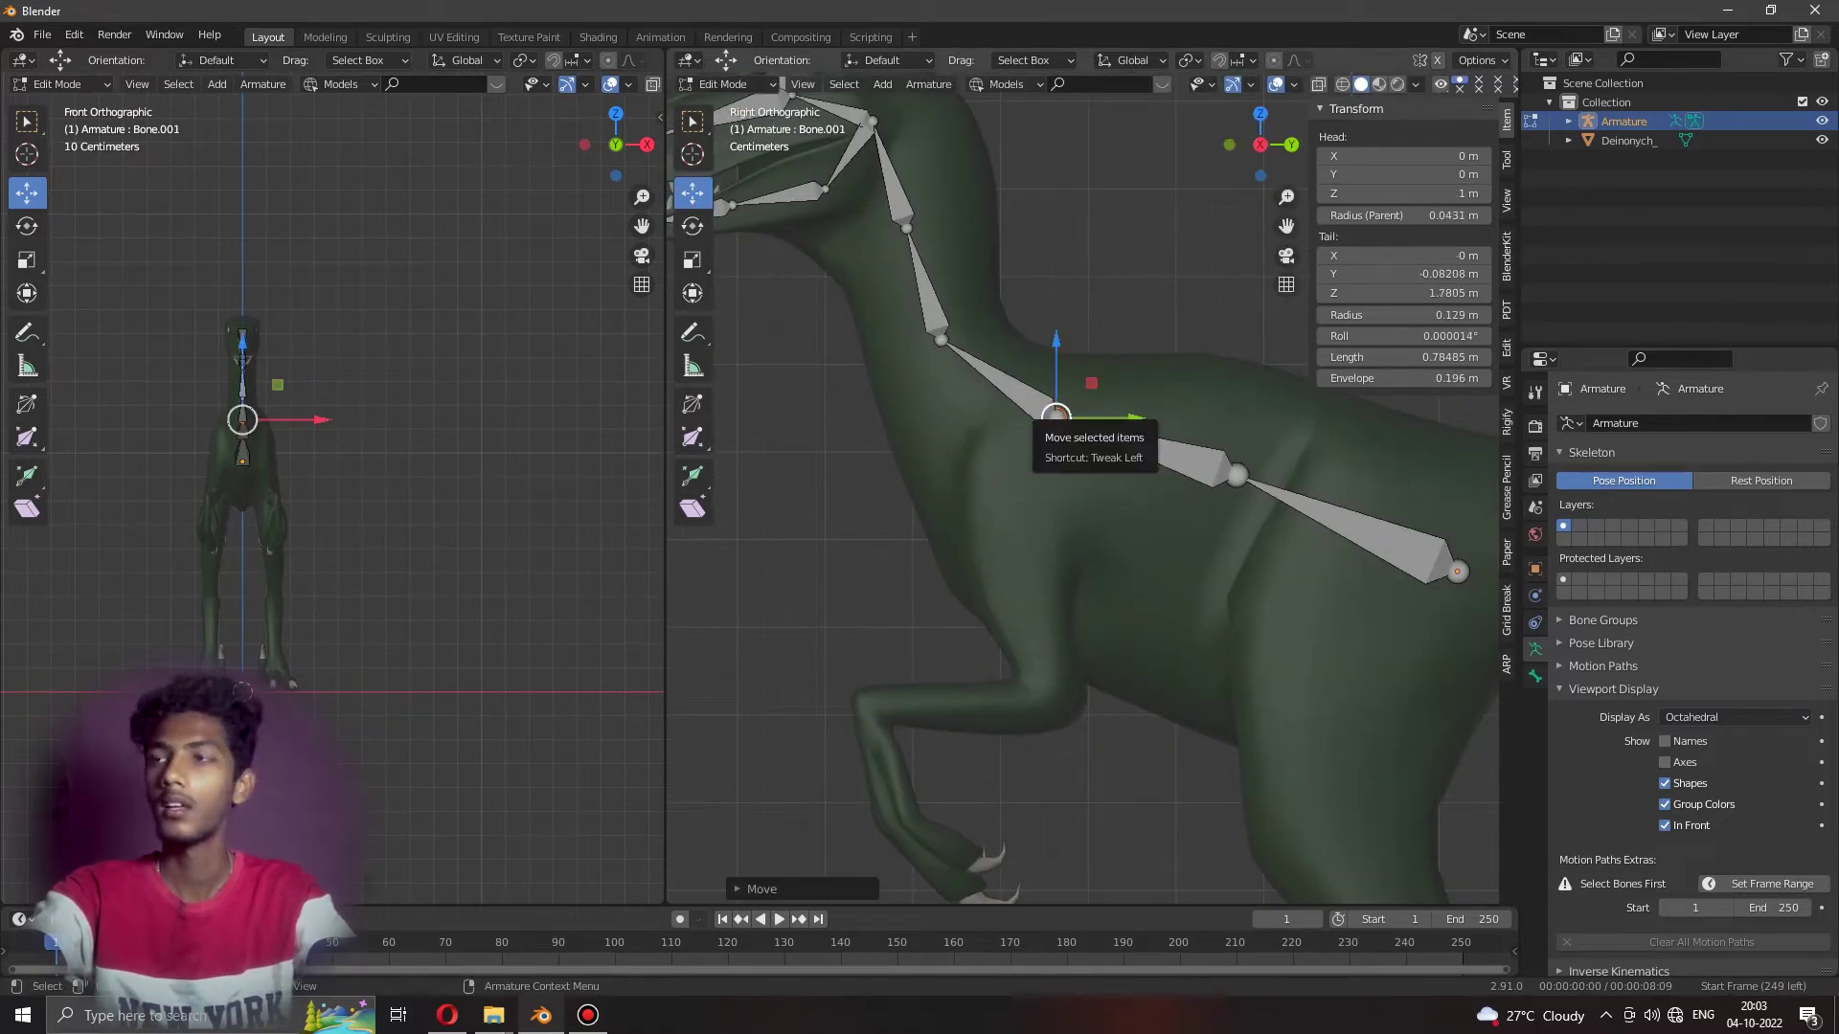
pyautogui.press('KP_7')
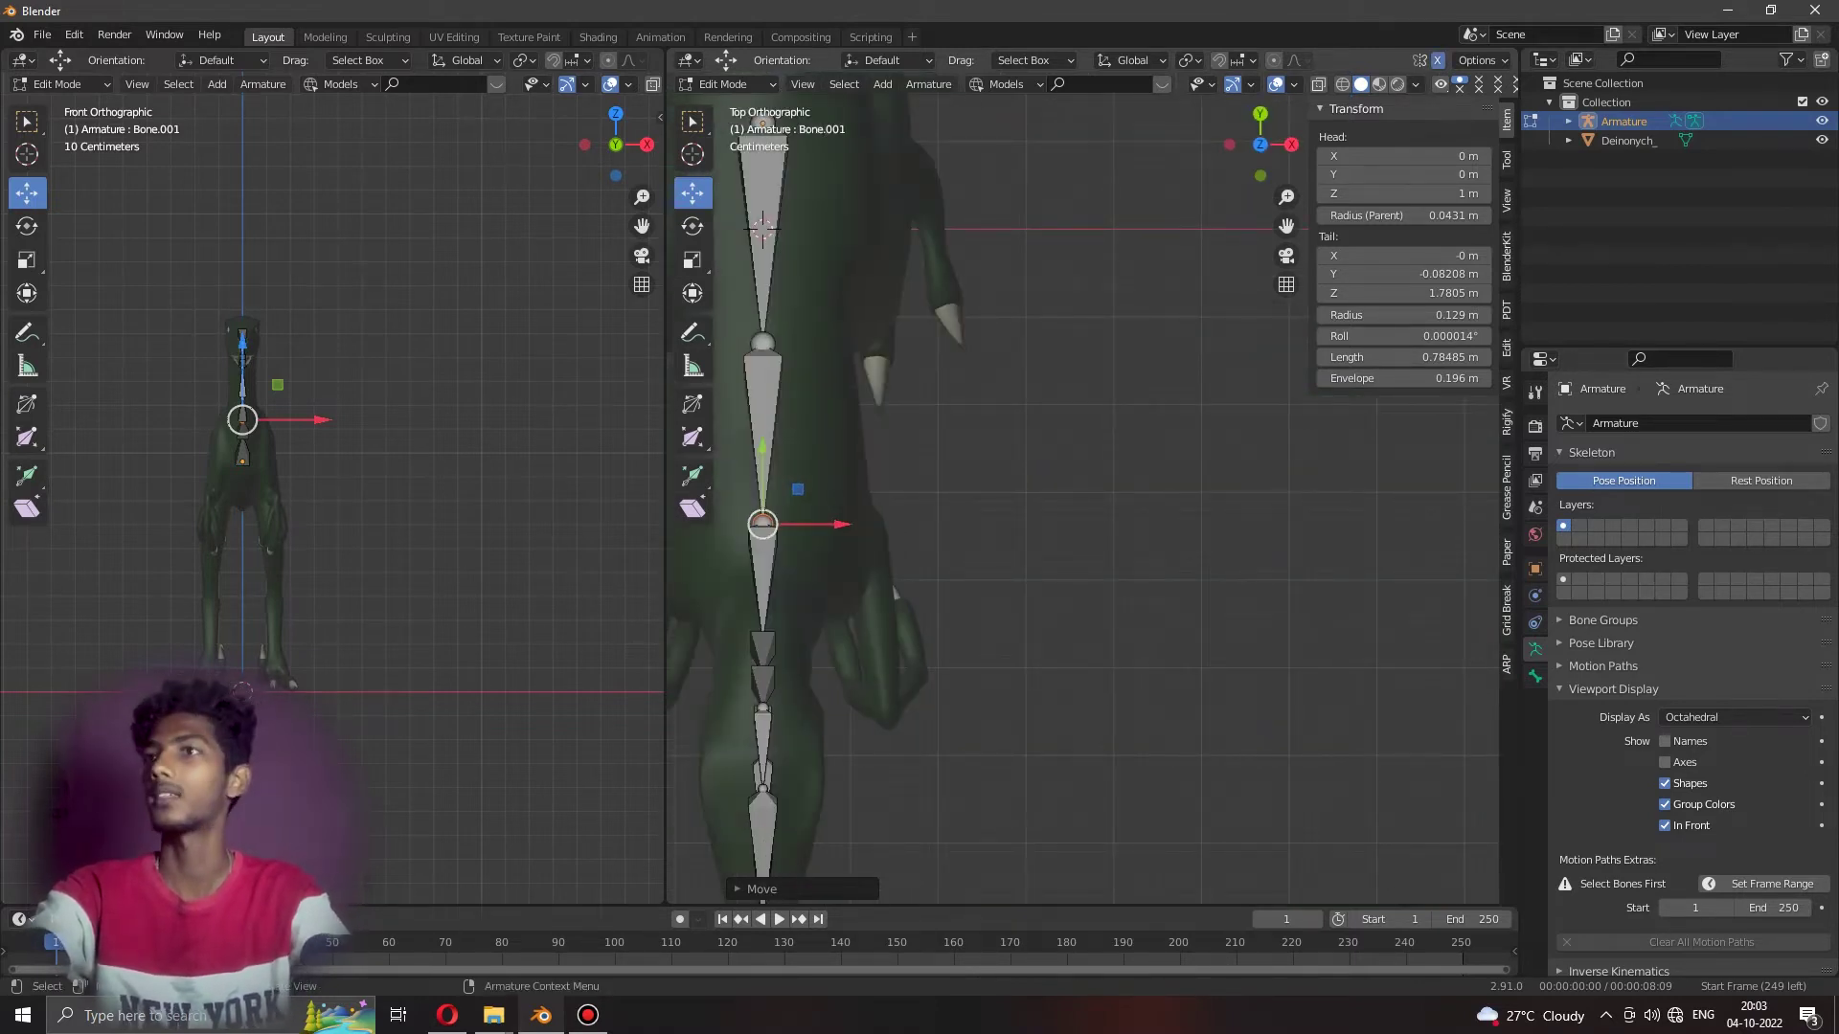
# Extrude a new shoulder bone, Bone.010, from the spine bone's tip.
pyautogui.press('e')
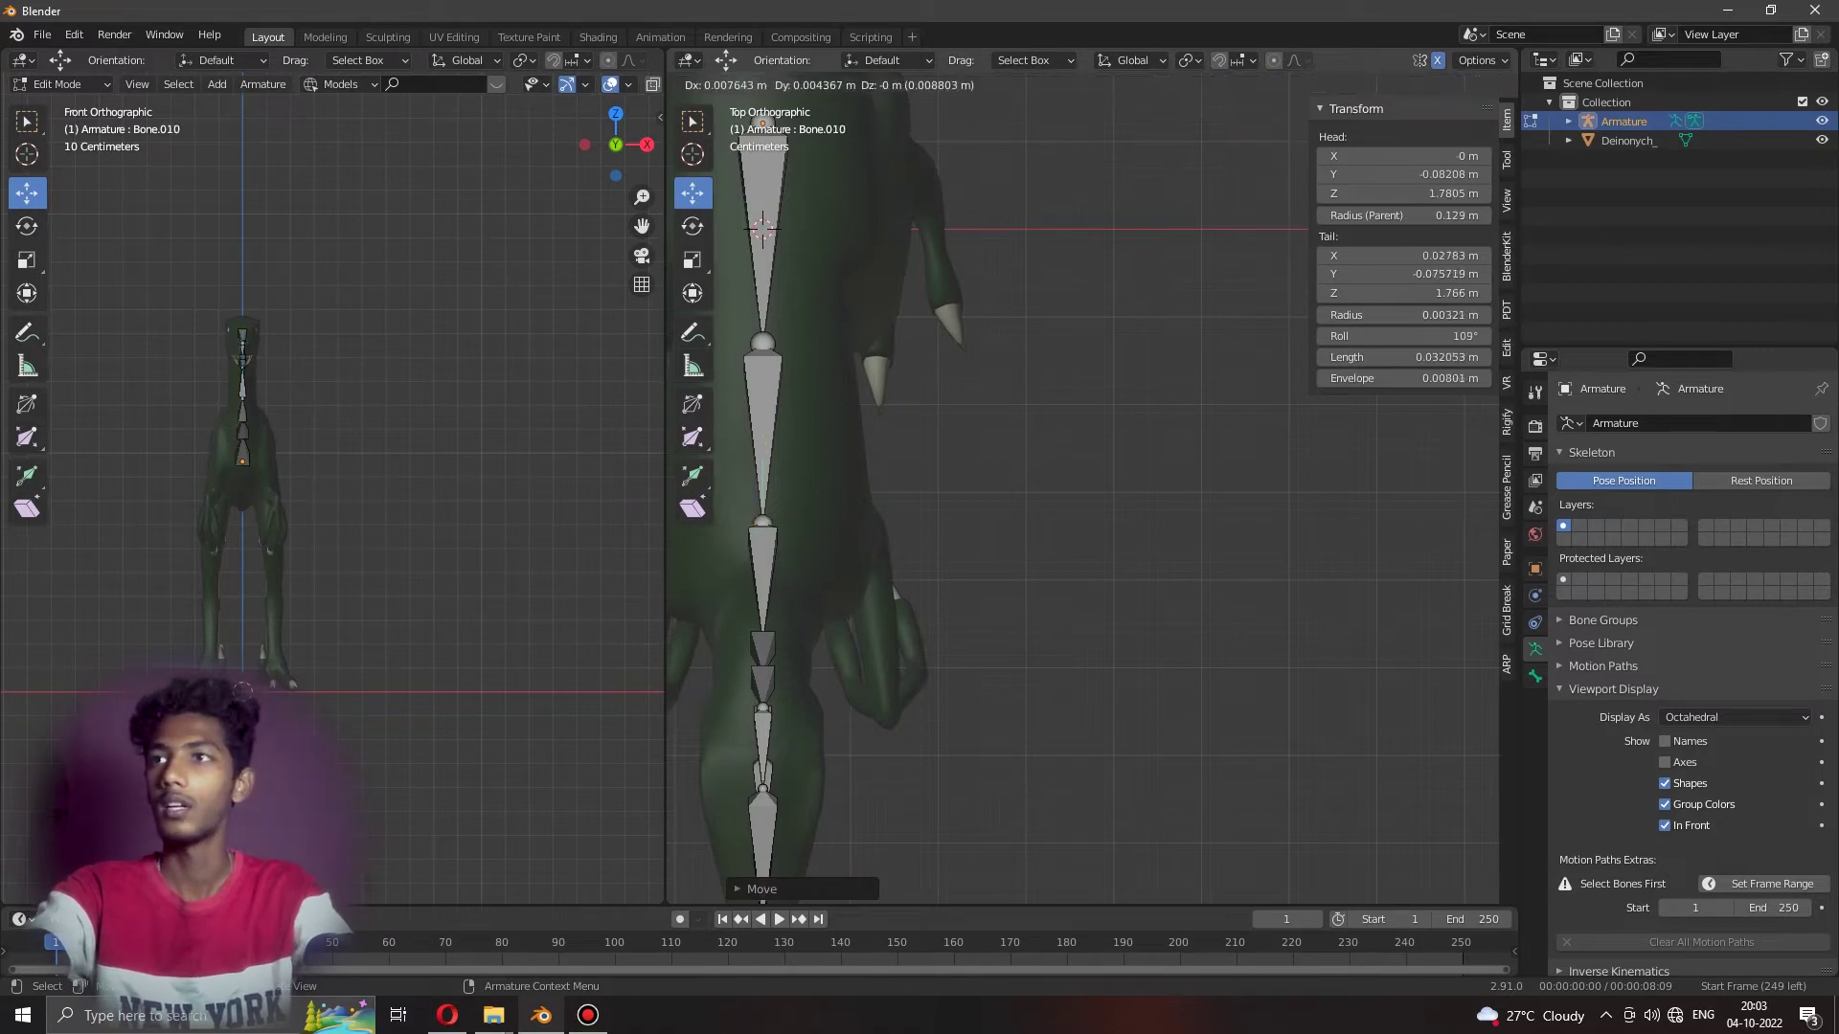
pyautogui.press('Return')
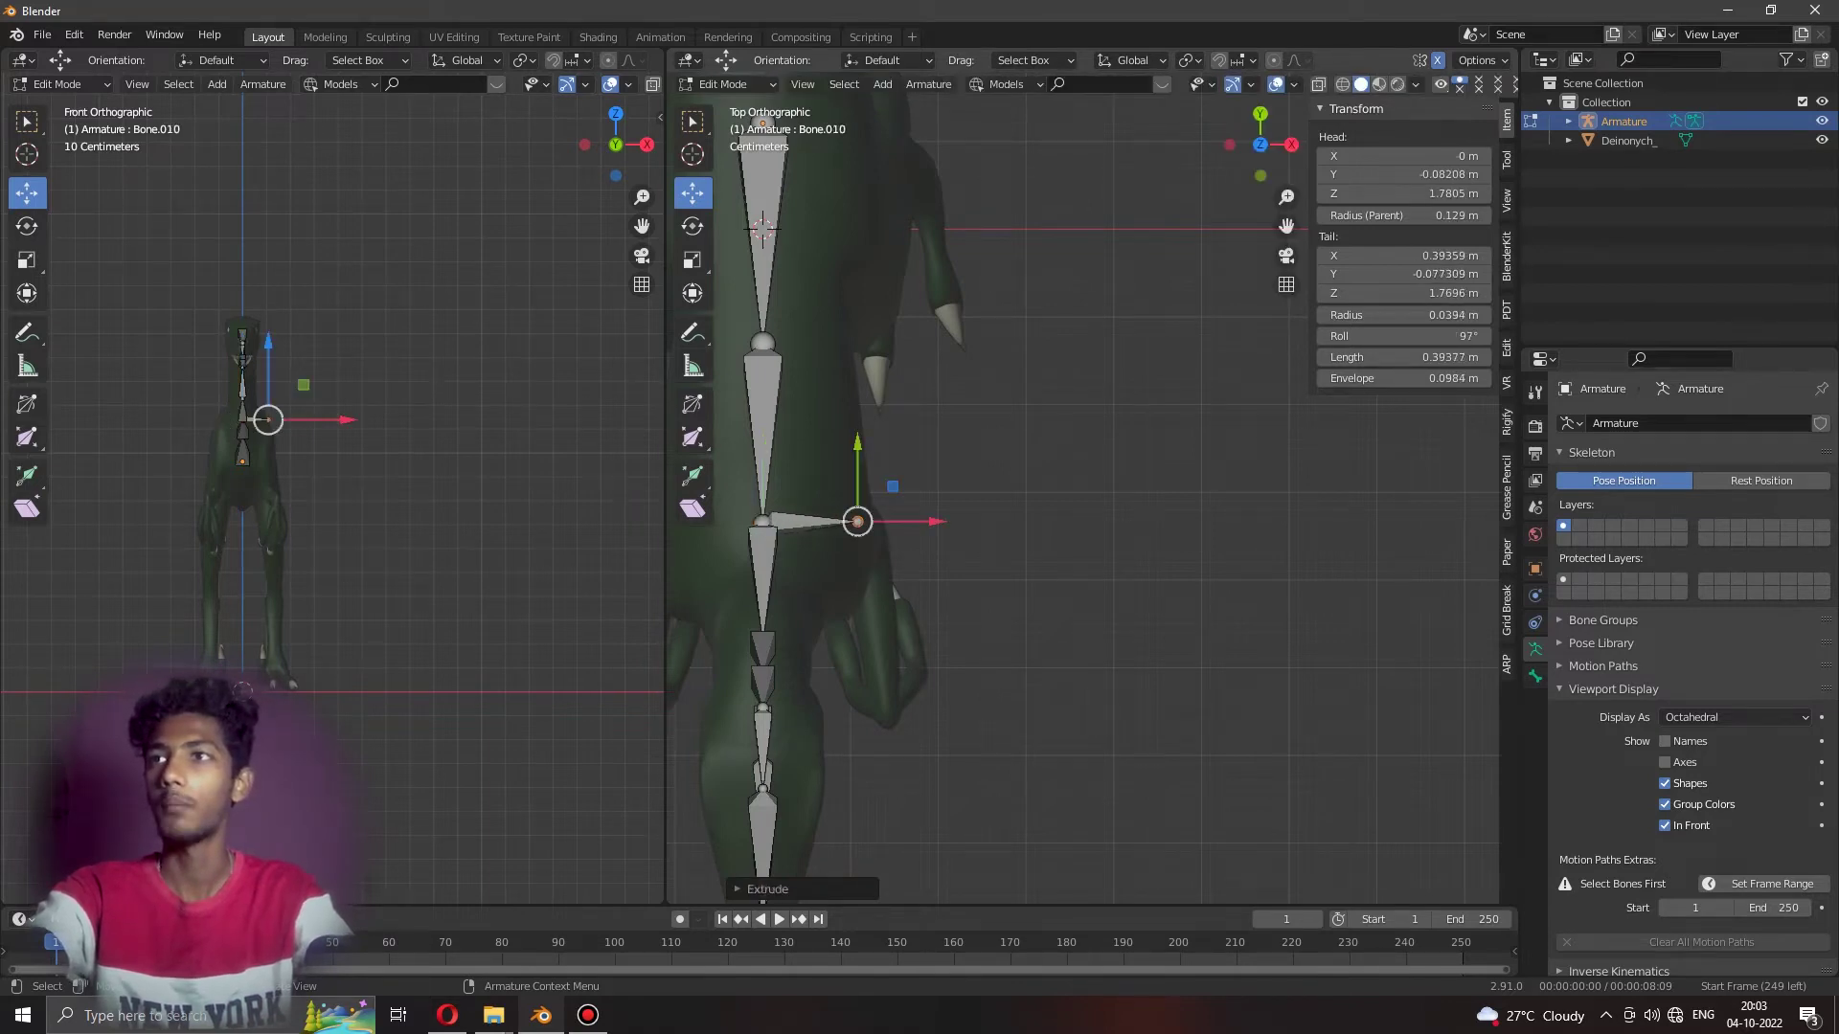
pyautogui.moveTo(957, 479); pyautogui.dragTo(1054, 431, button='middle')
pyautogui.moveTo(1082, 498); pyautogui.dragTo(1168, 431, button='middle')
pyautogui.scroll(3, 1082, 498)
pyautogui.scroll(-5, 1082, 499)
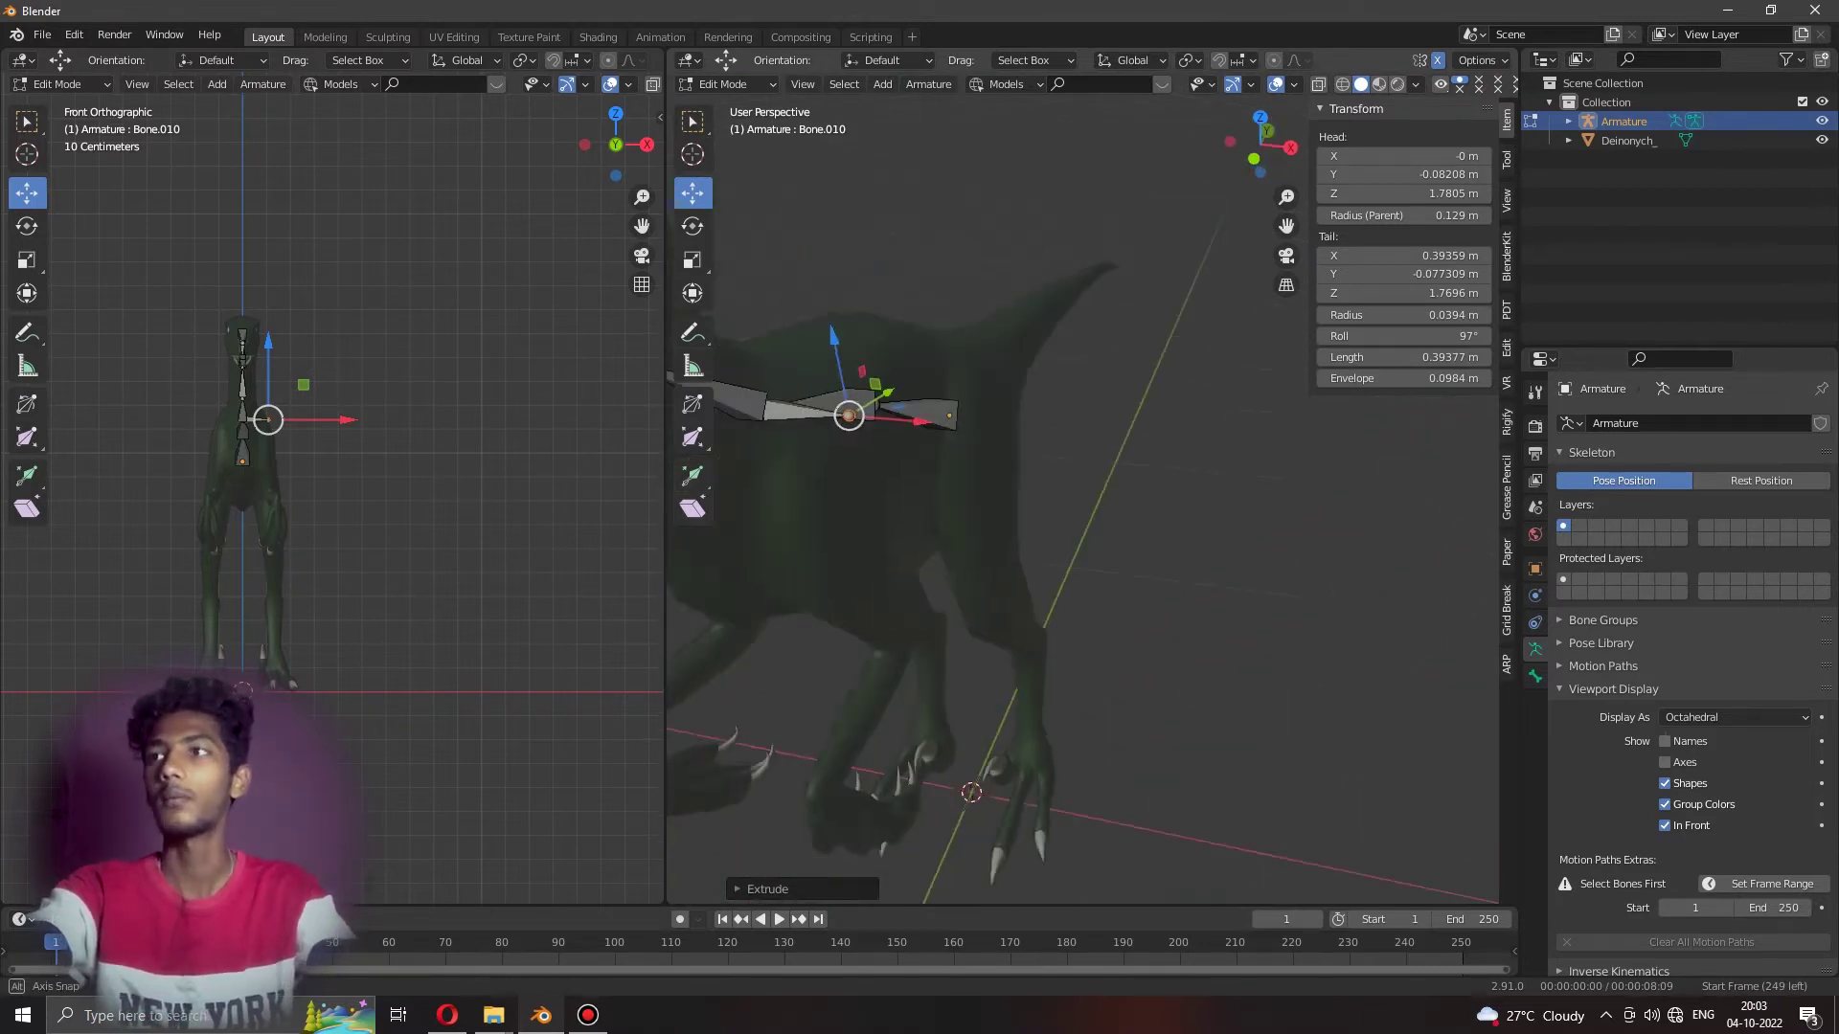
pyautogui.moveTo(1082, 498)
pyautogui.mouseDown(button='middle')
pyautogui.moveTo(1130, 498)
pyautogui.moveTo(987, 498)
pyautogui.moveTo(1063, 498)
pyautogui.mouseUp(button='middle')
pyautogui.scroll(3, 1083, 498)
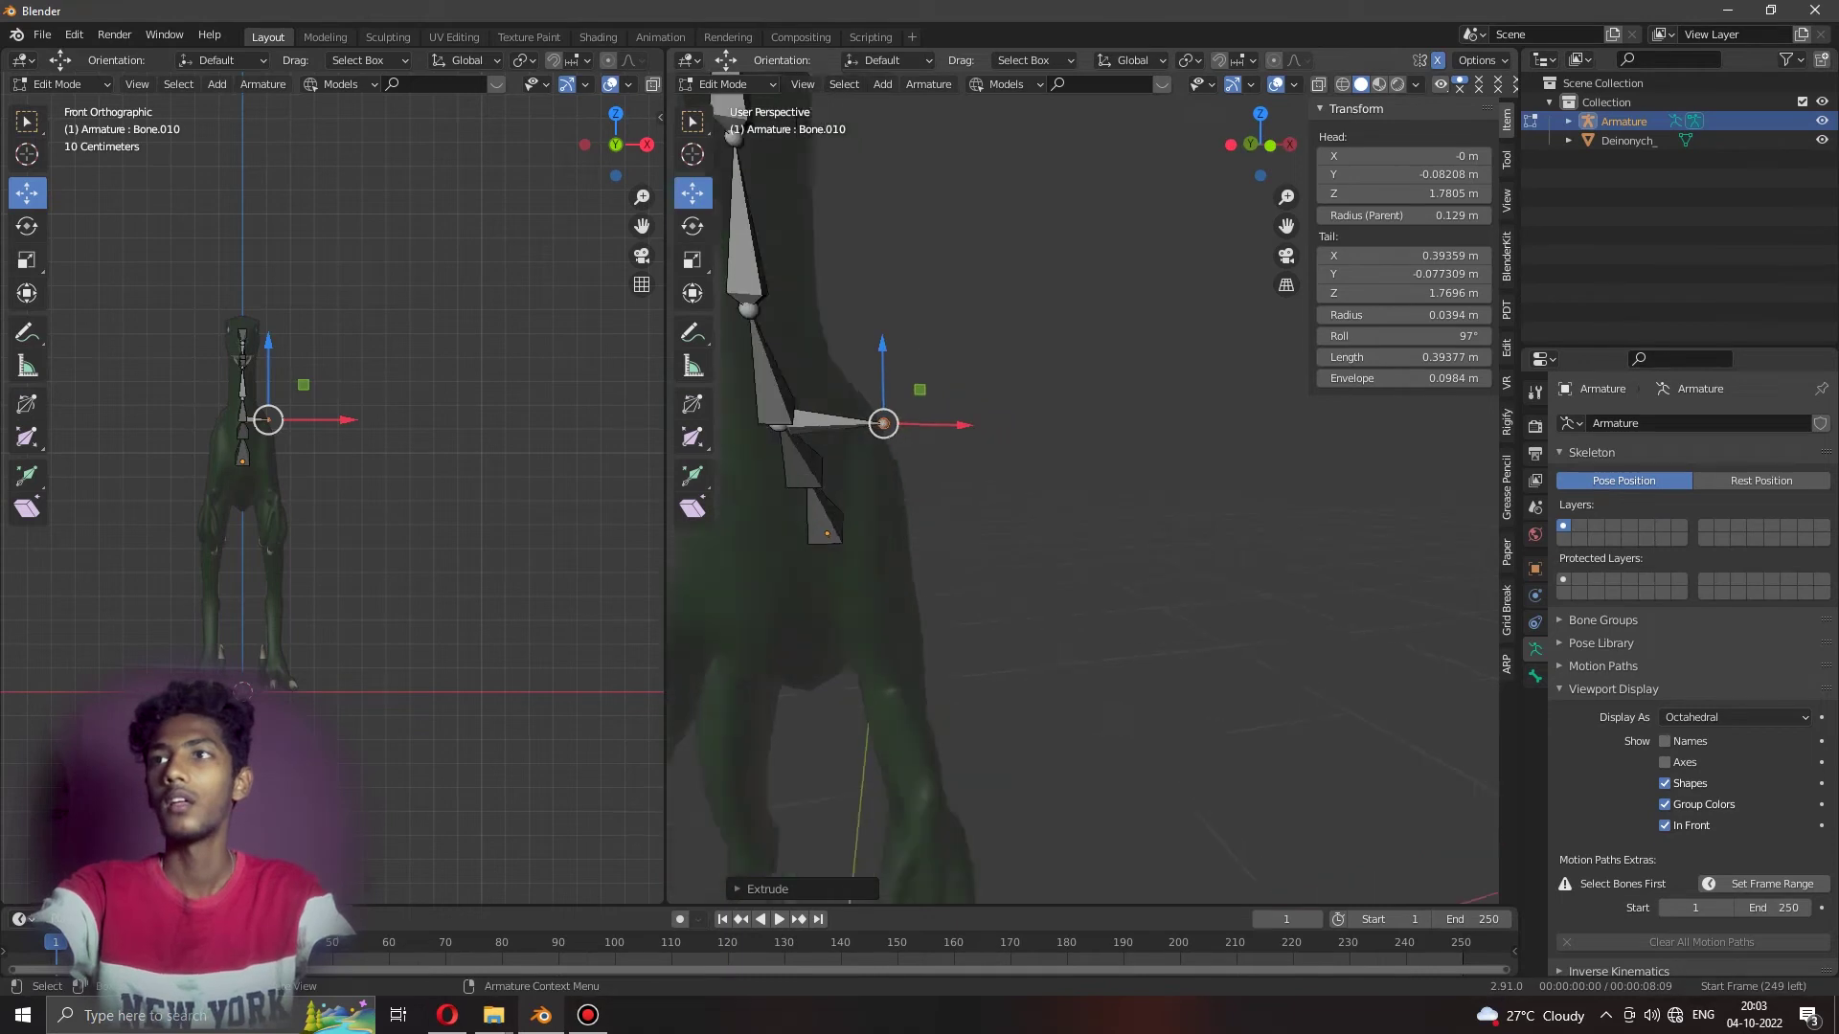
# Move Bone.010's tail sideways along X out to the dinosaur's shoulder.
pyautogui.press('g')
pyautogui.press('x')
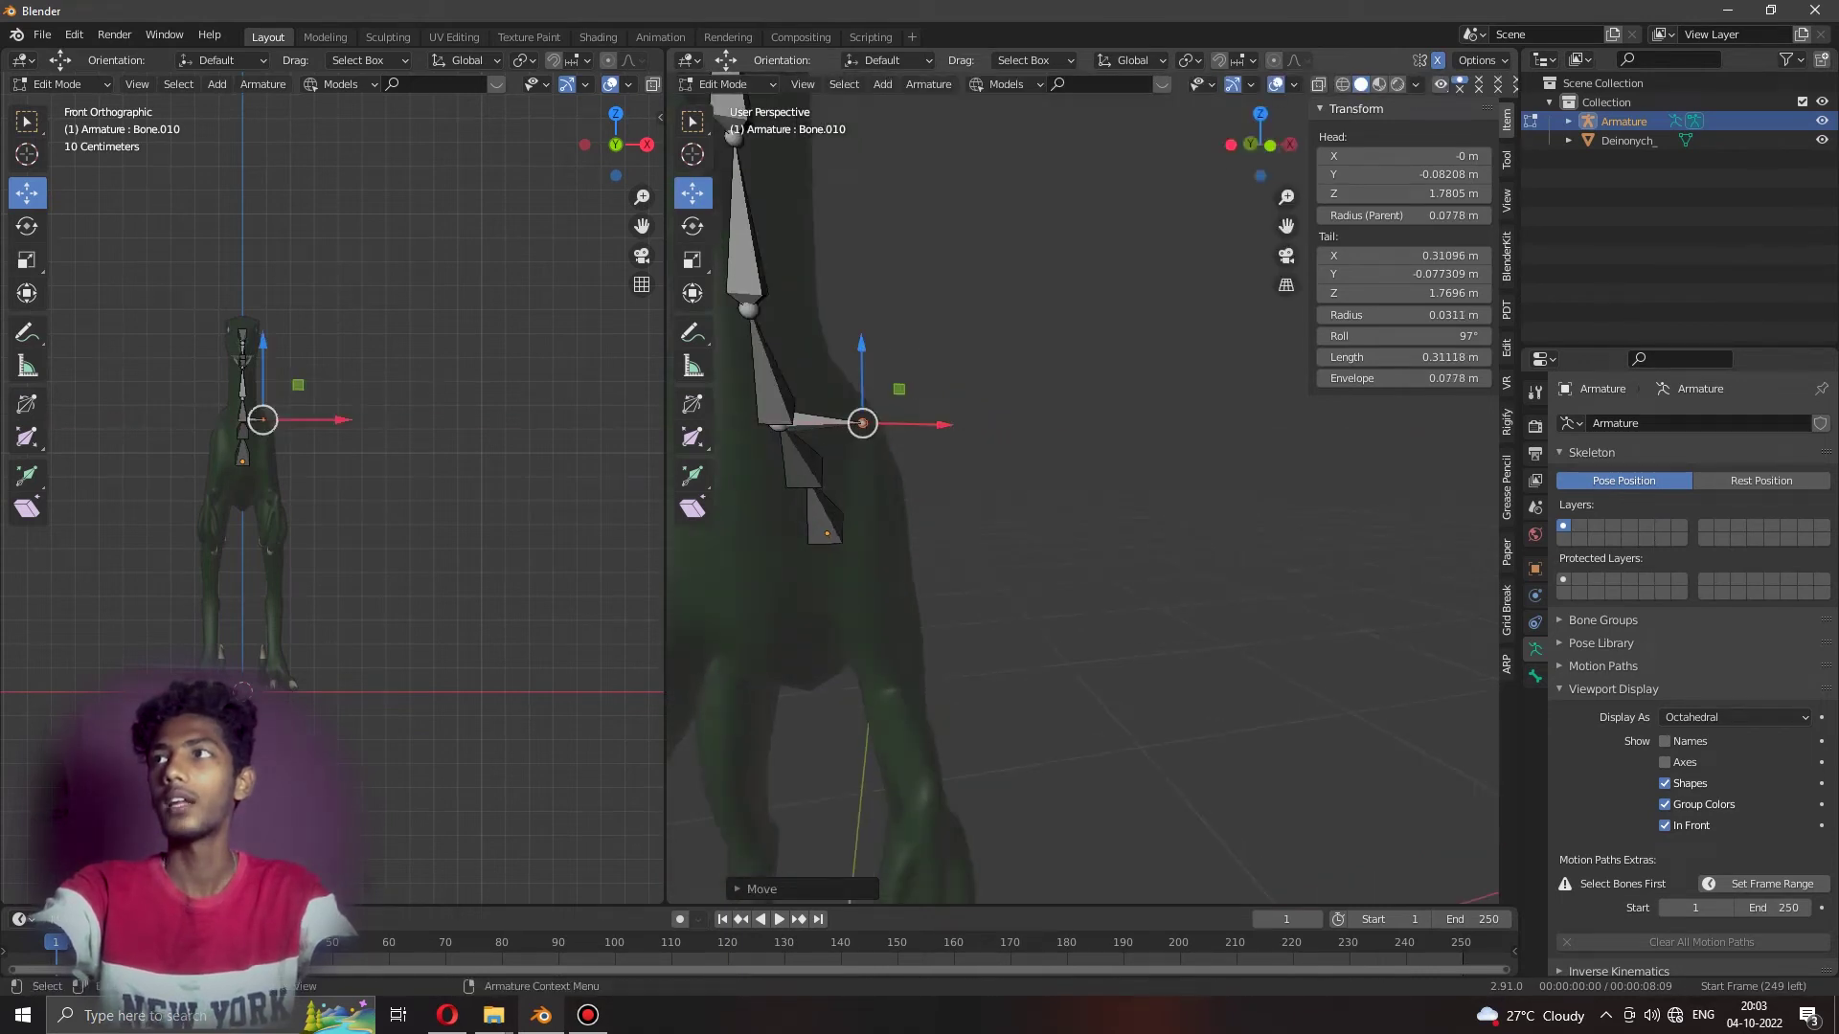
pyautogui.moveTo(1082, 498); pyautogui.dragTo(1034, 498, button='middle')
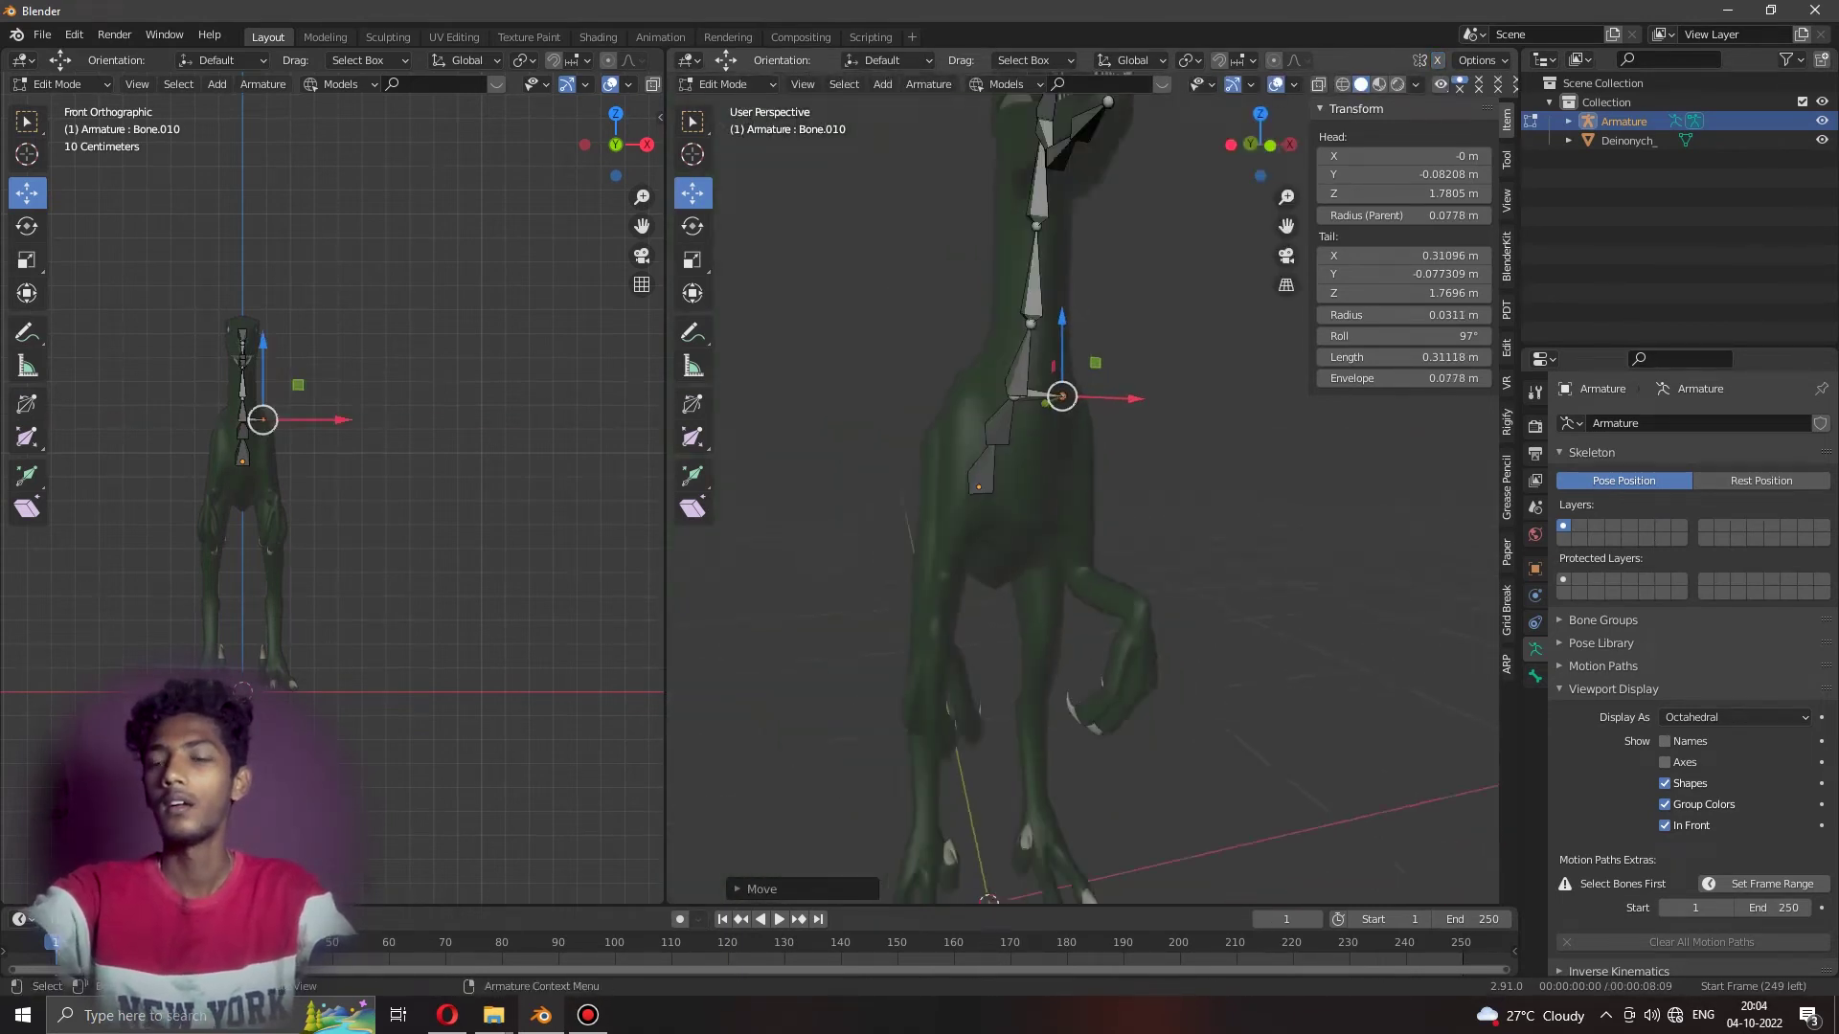
pyautogui.press('KP_7')
pyautogui.scroll(3, 1083, 498)
pyautogui.scroll(3, 1082, 498)
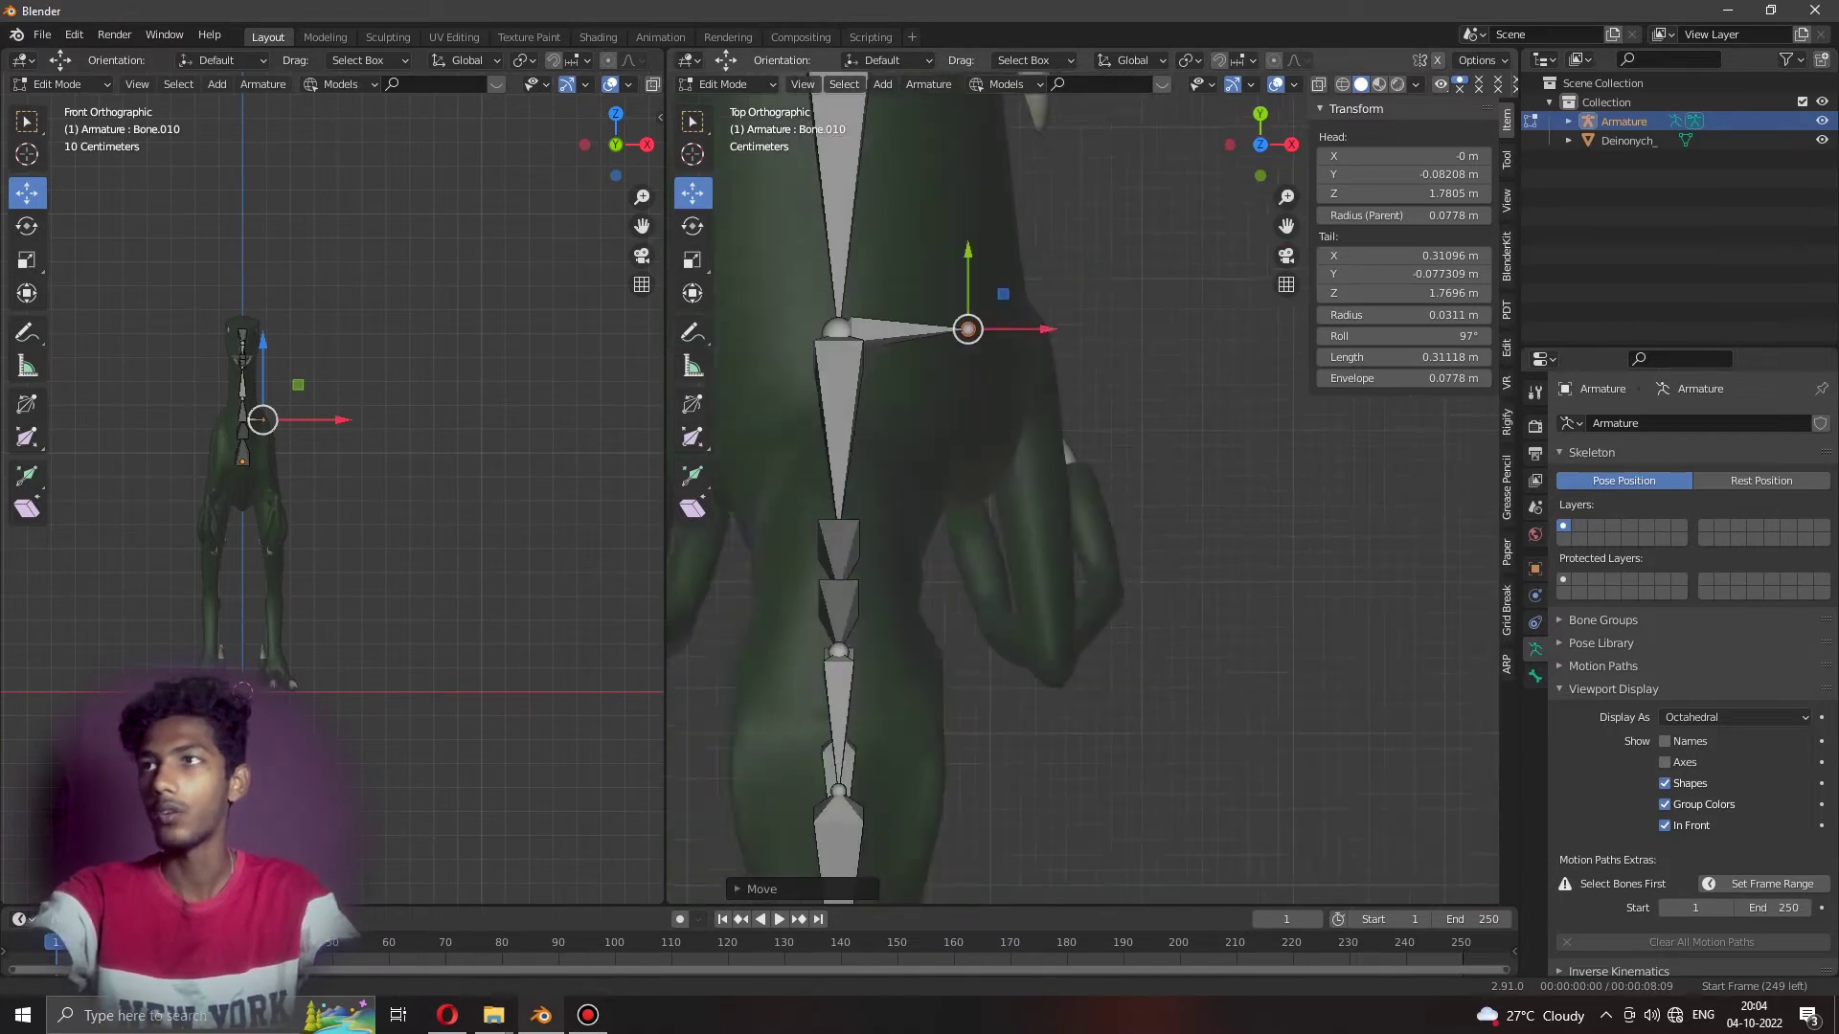
pyautogui.moveTo(967, 328); pyautogui.dragTo(986, 340)
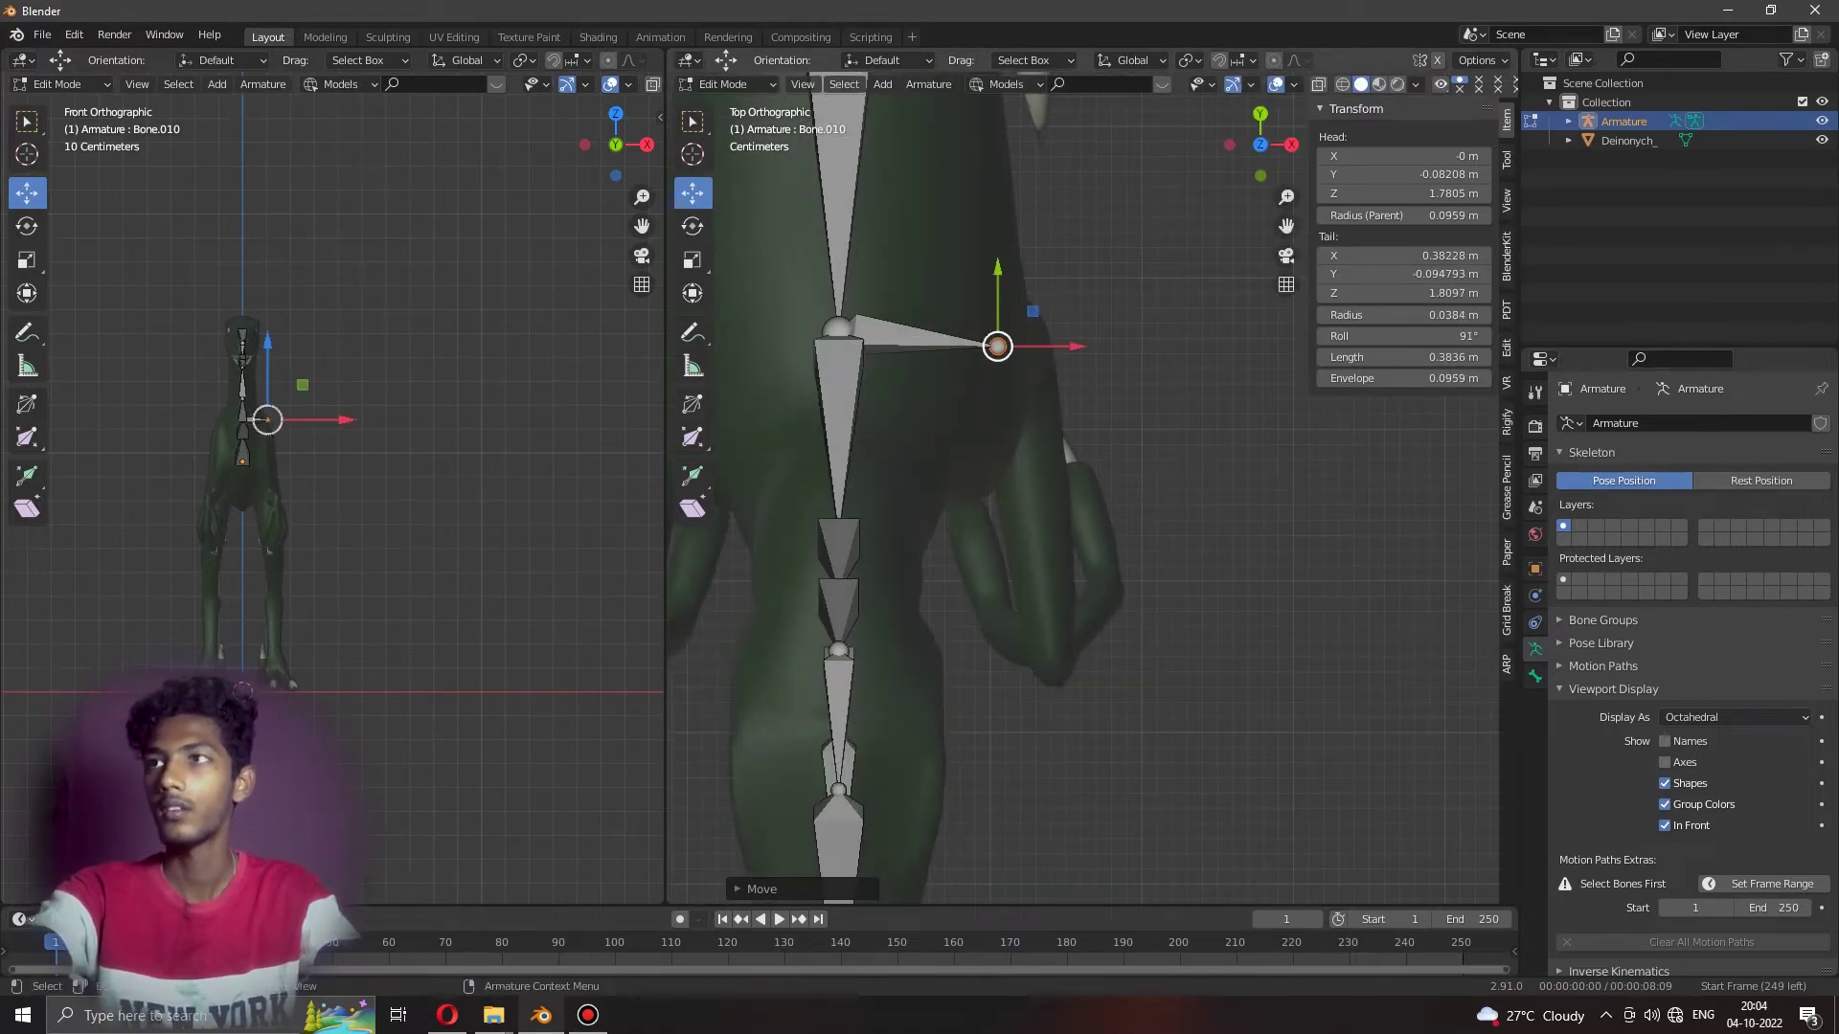
pyautogui.moveTo(1082, 498)
pyautogui.mouseDown(button='middle')
pyautogui.moveTo(982, 417)
pyautogui.moveTo(1044, 455)
pyautogui.mouseUp(button='middle')
pyautogui.press('g')
pyautogui.click(981, 416)
# Fix the shoulder bone's tail and extrude the first two arm bones down the foreleg.
pyautogui.press('g')
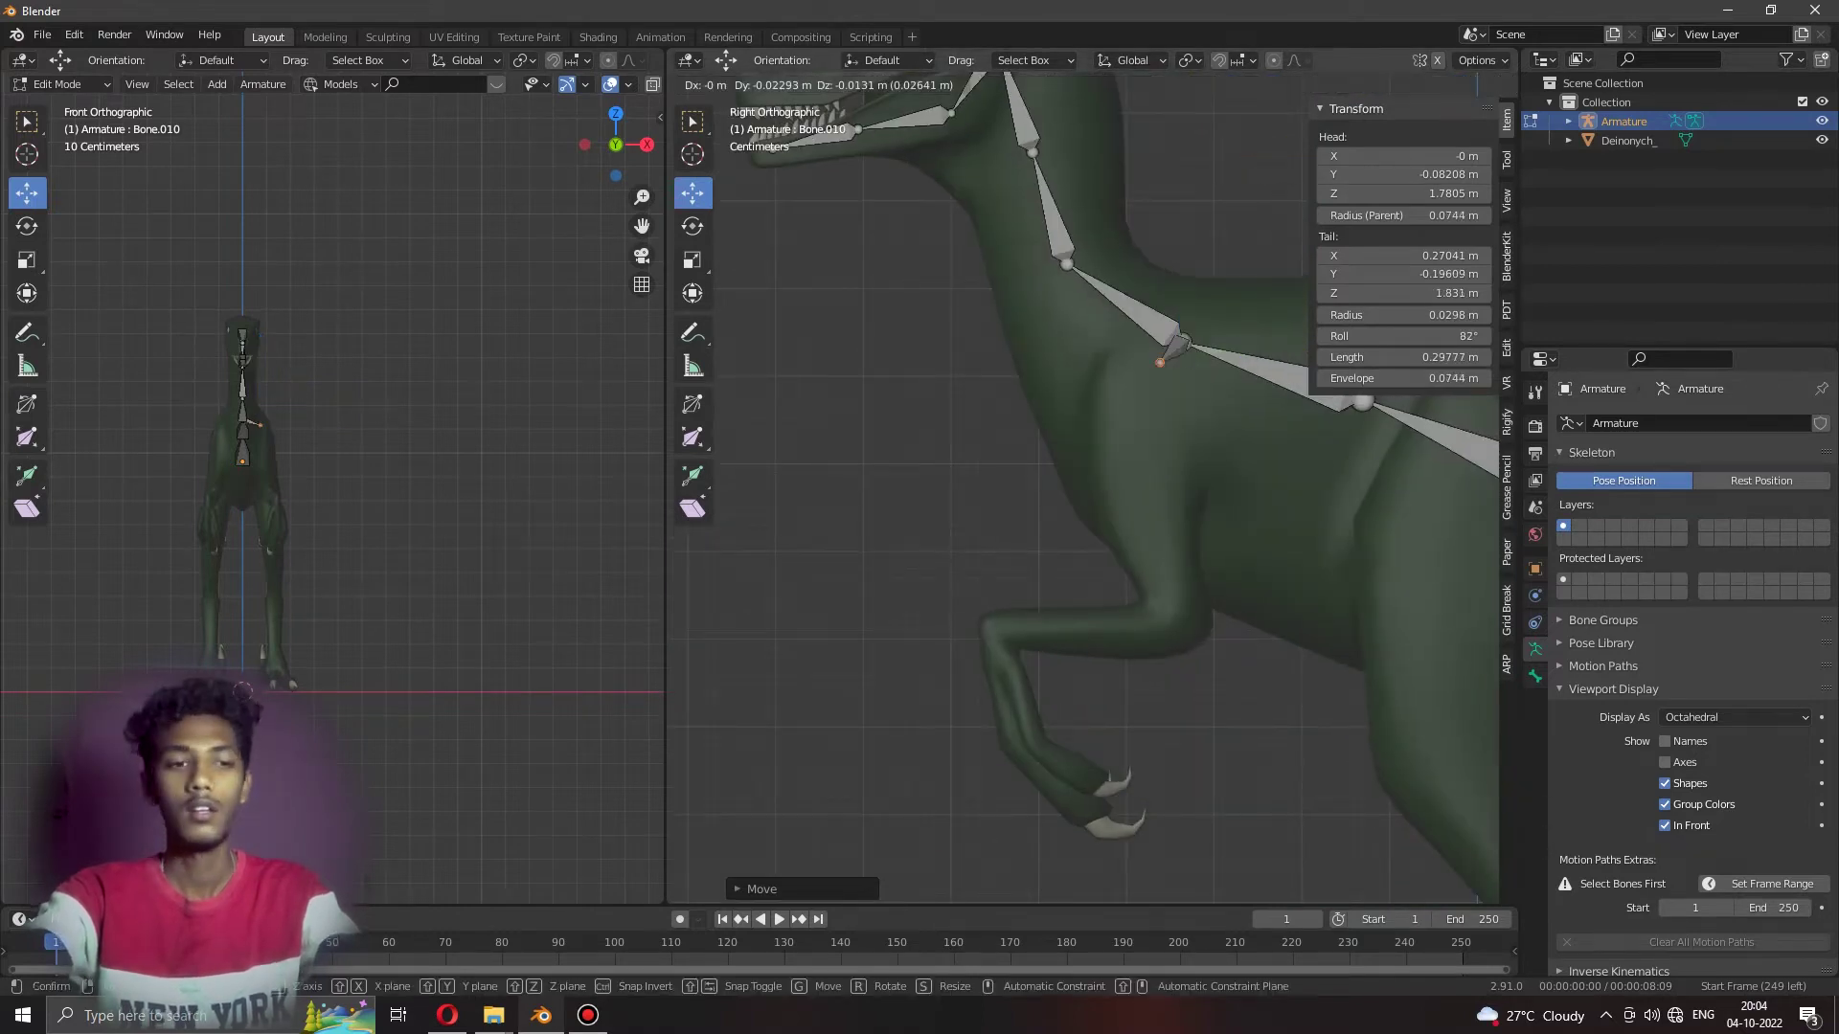
pyautogui.click(1160, 362)
pyautogui.press('e')
pyautogui.click(1168, 446)
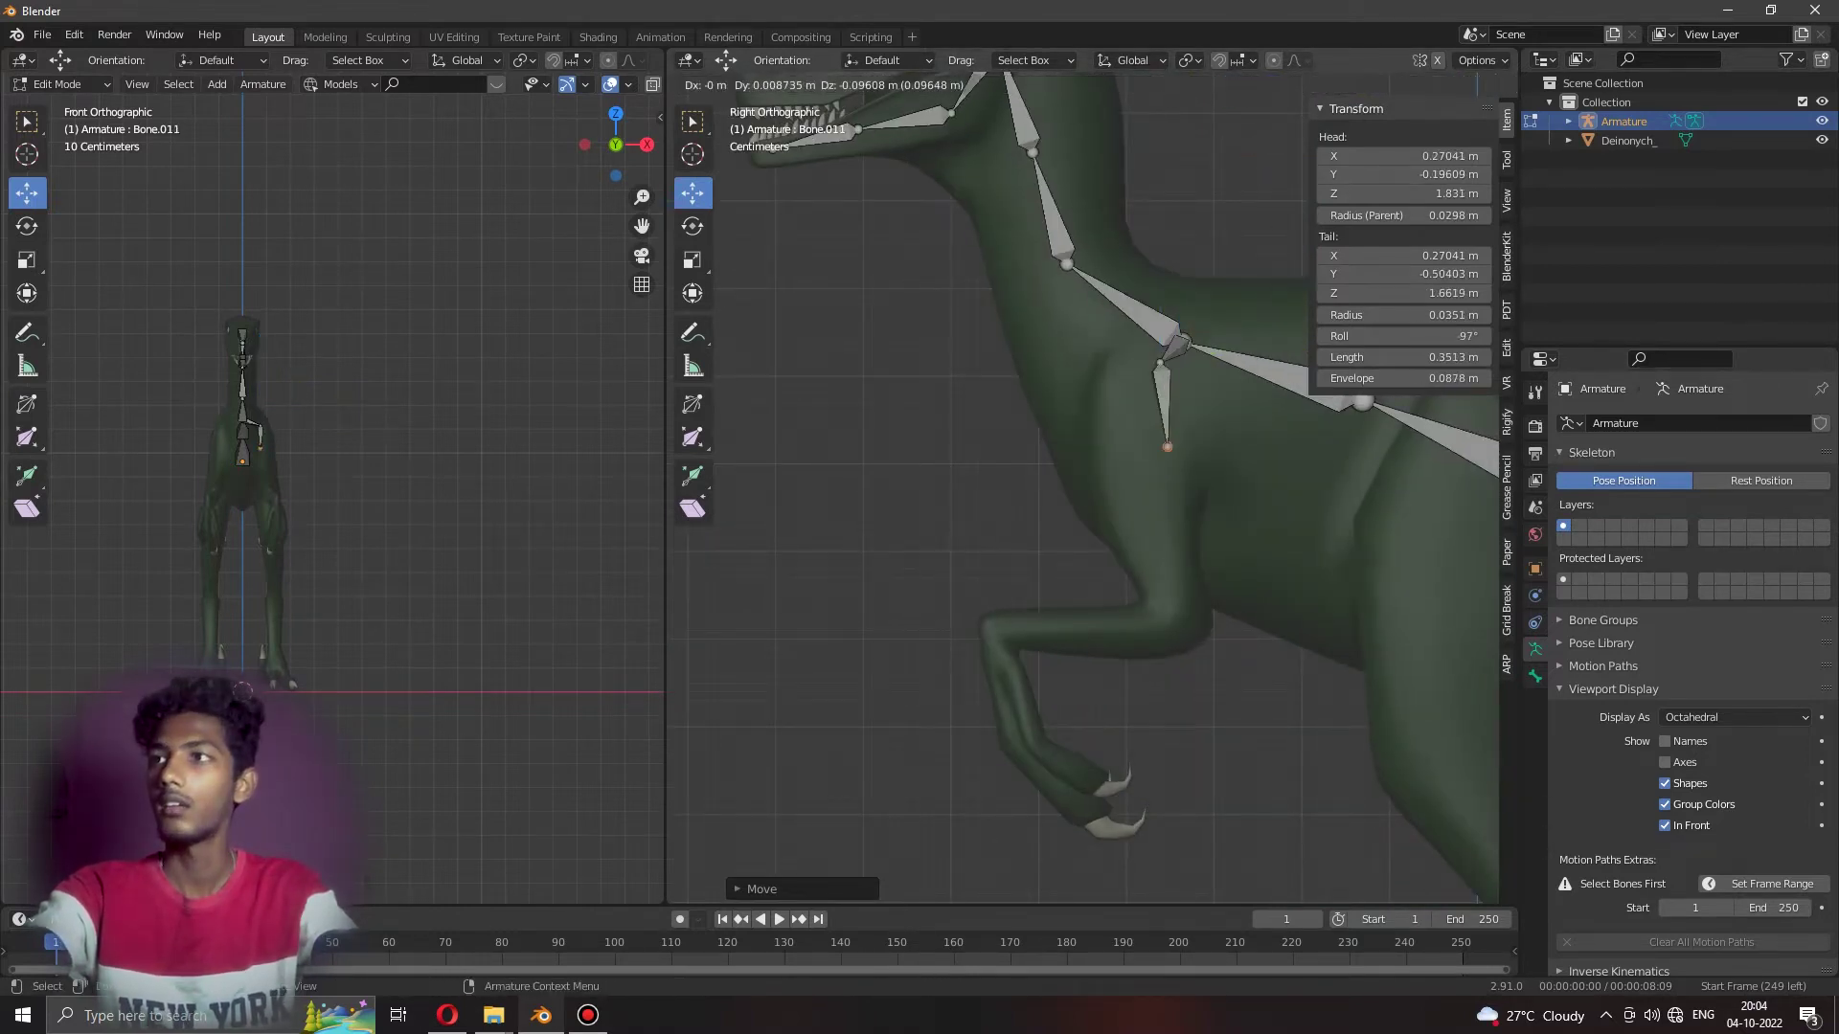
pyautogui.click(1159, 464)
pyautogui.press('e')
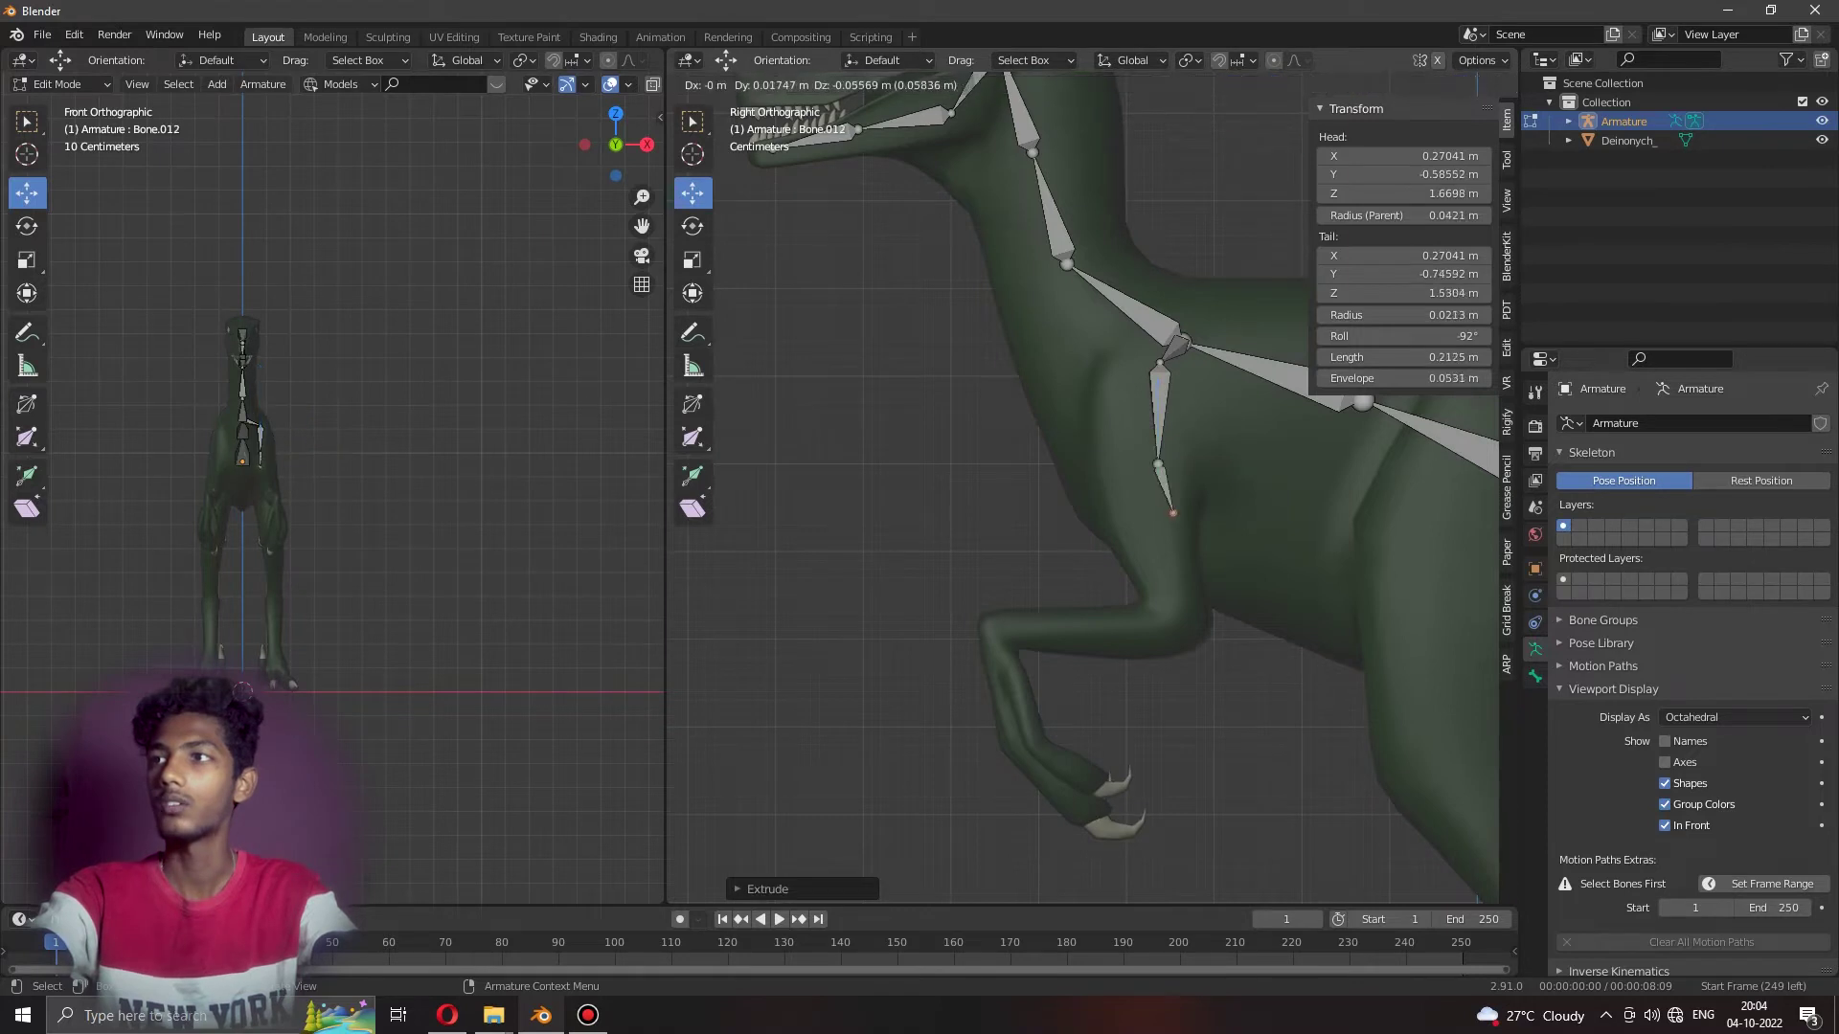
pyautogui.click(1169, 555)
# Extrude two more bones down the arm, ending at the hand.
pyautogui.press('e')
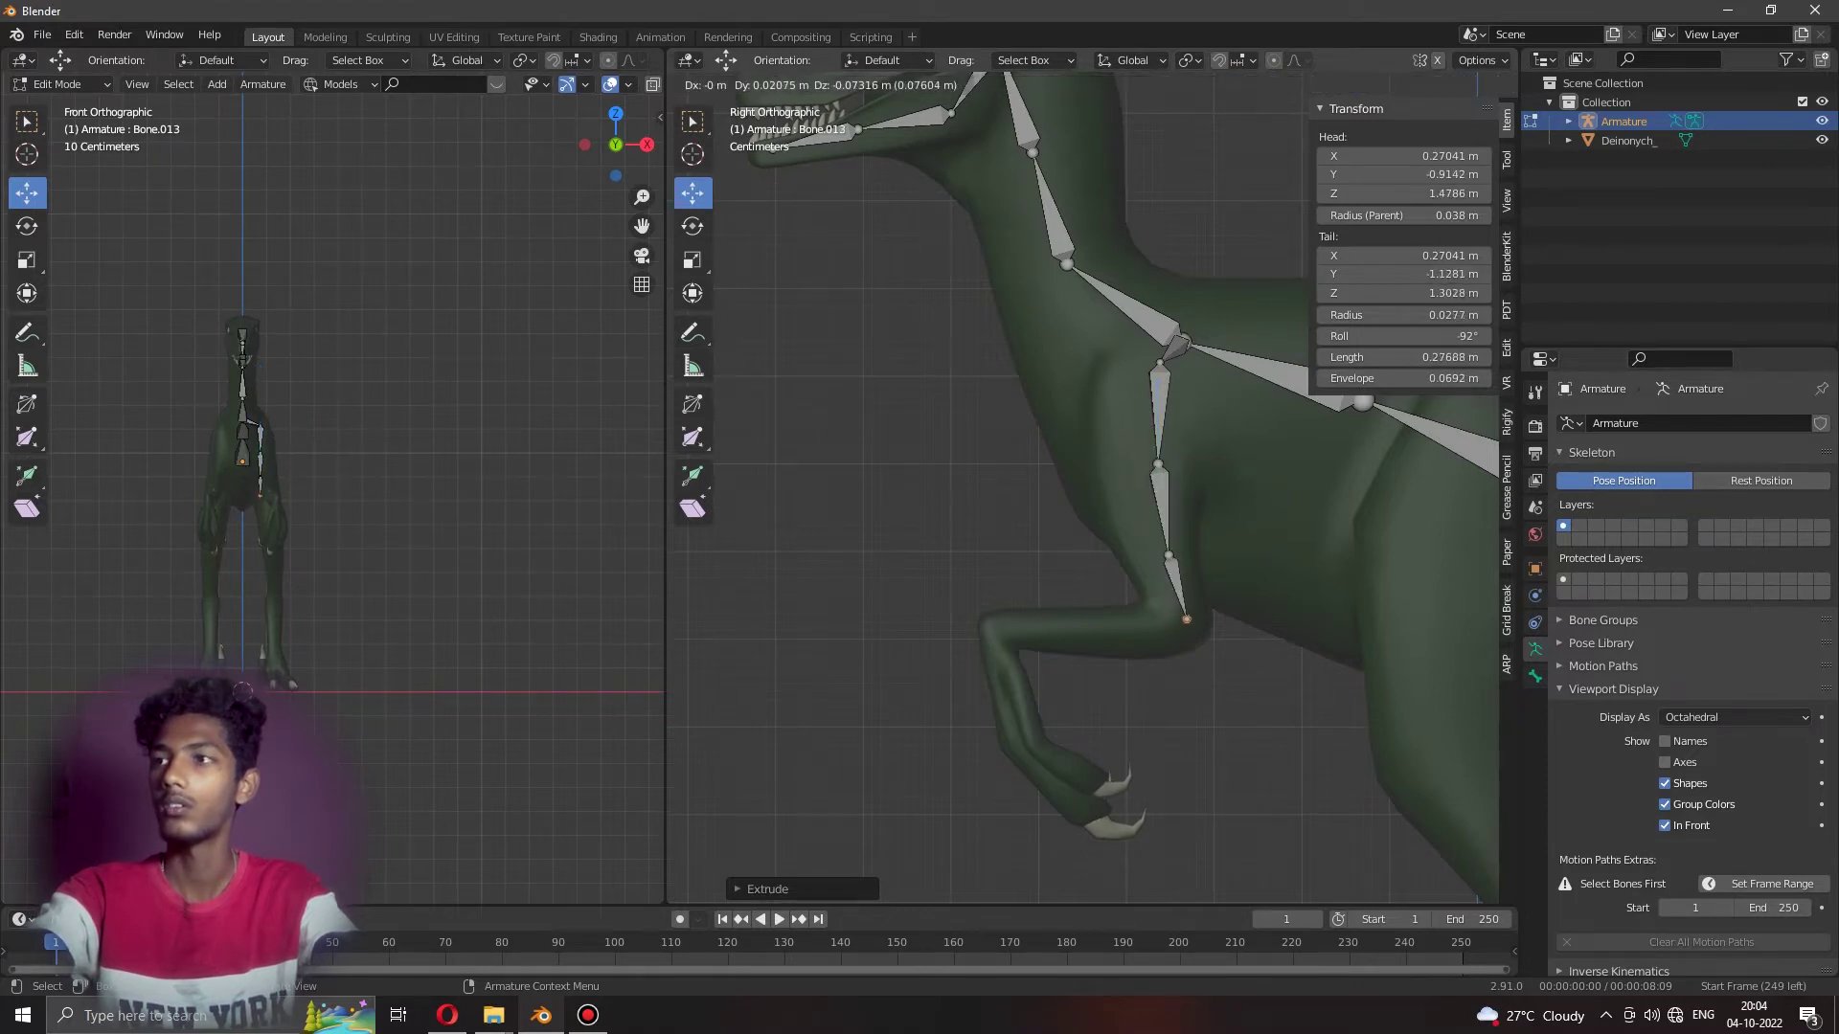
pyautogui.click(1099, 640)
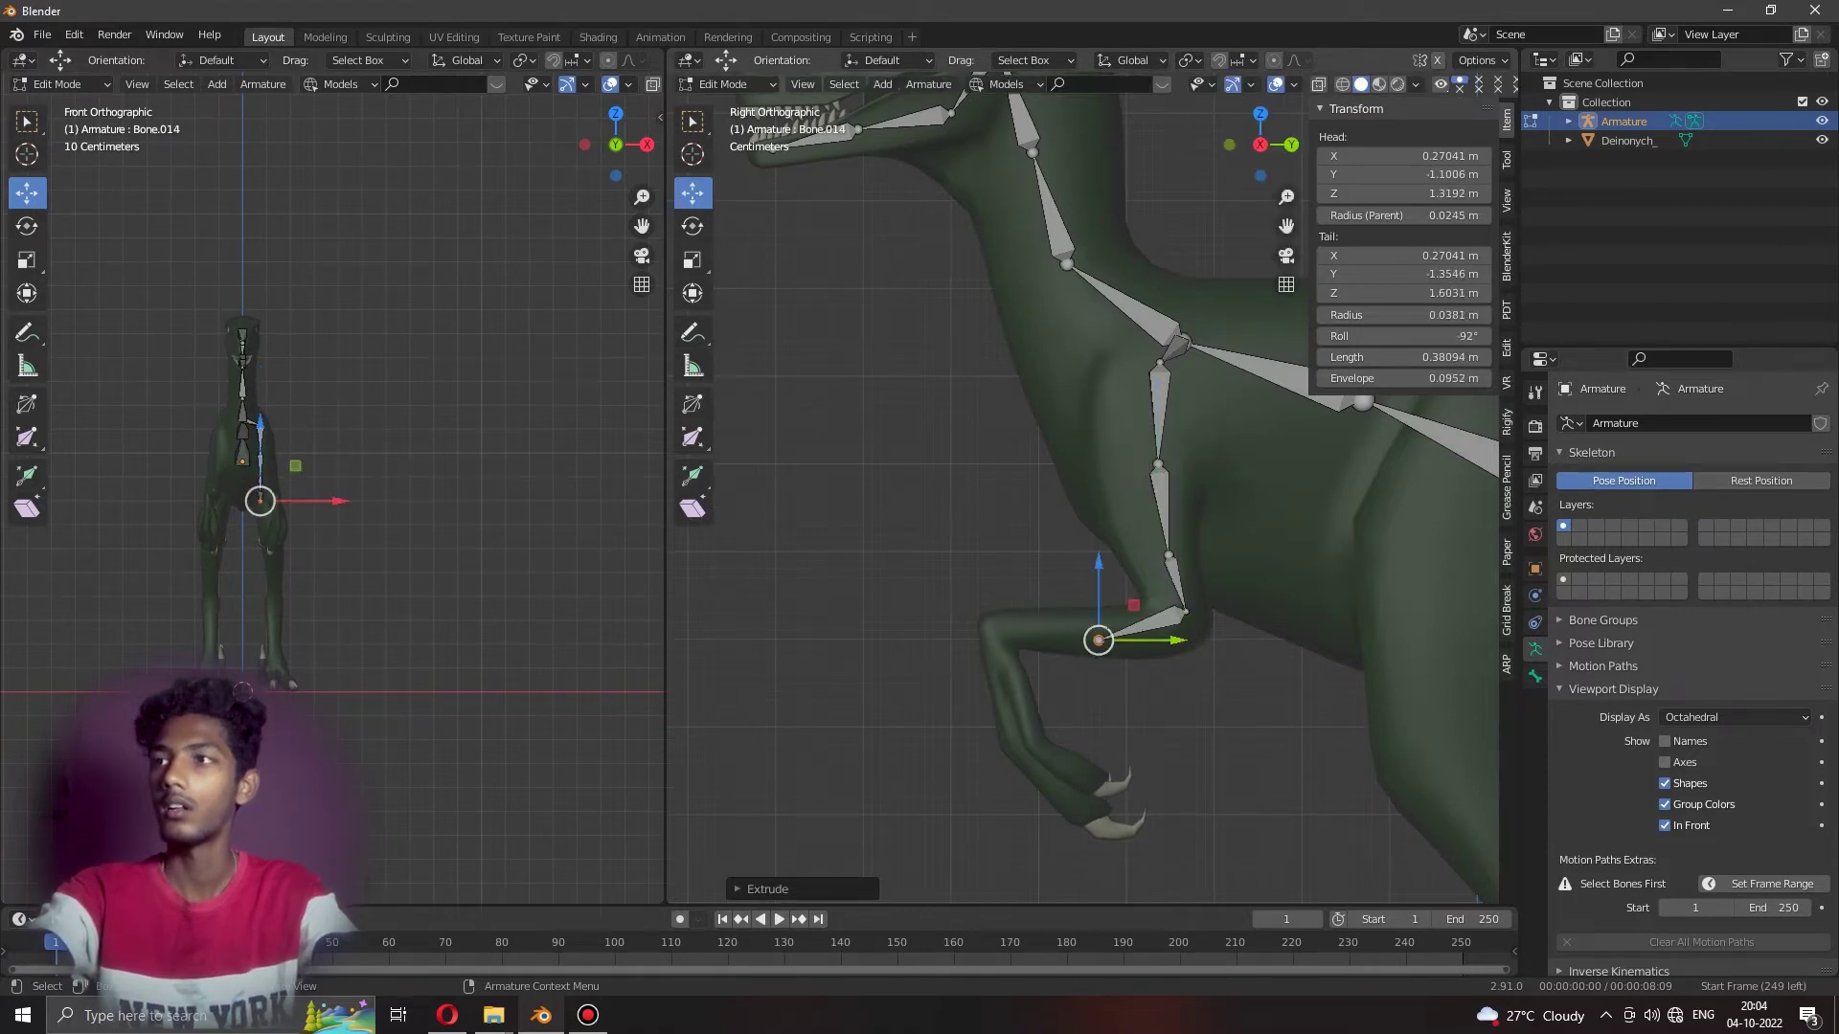
pyautogui.press('e')
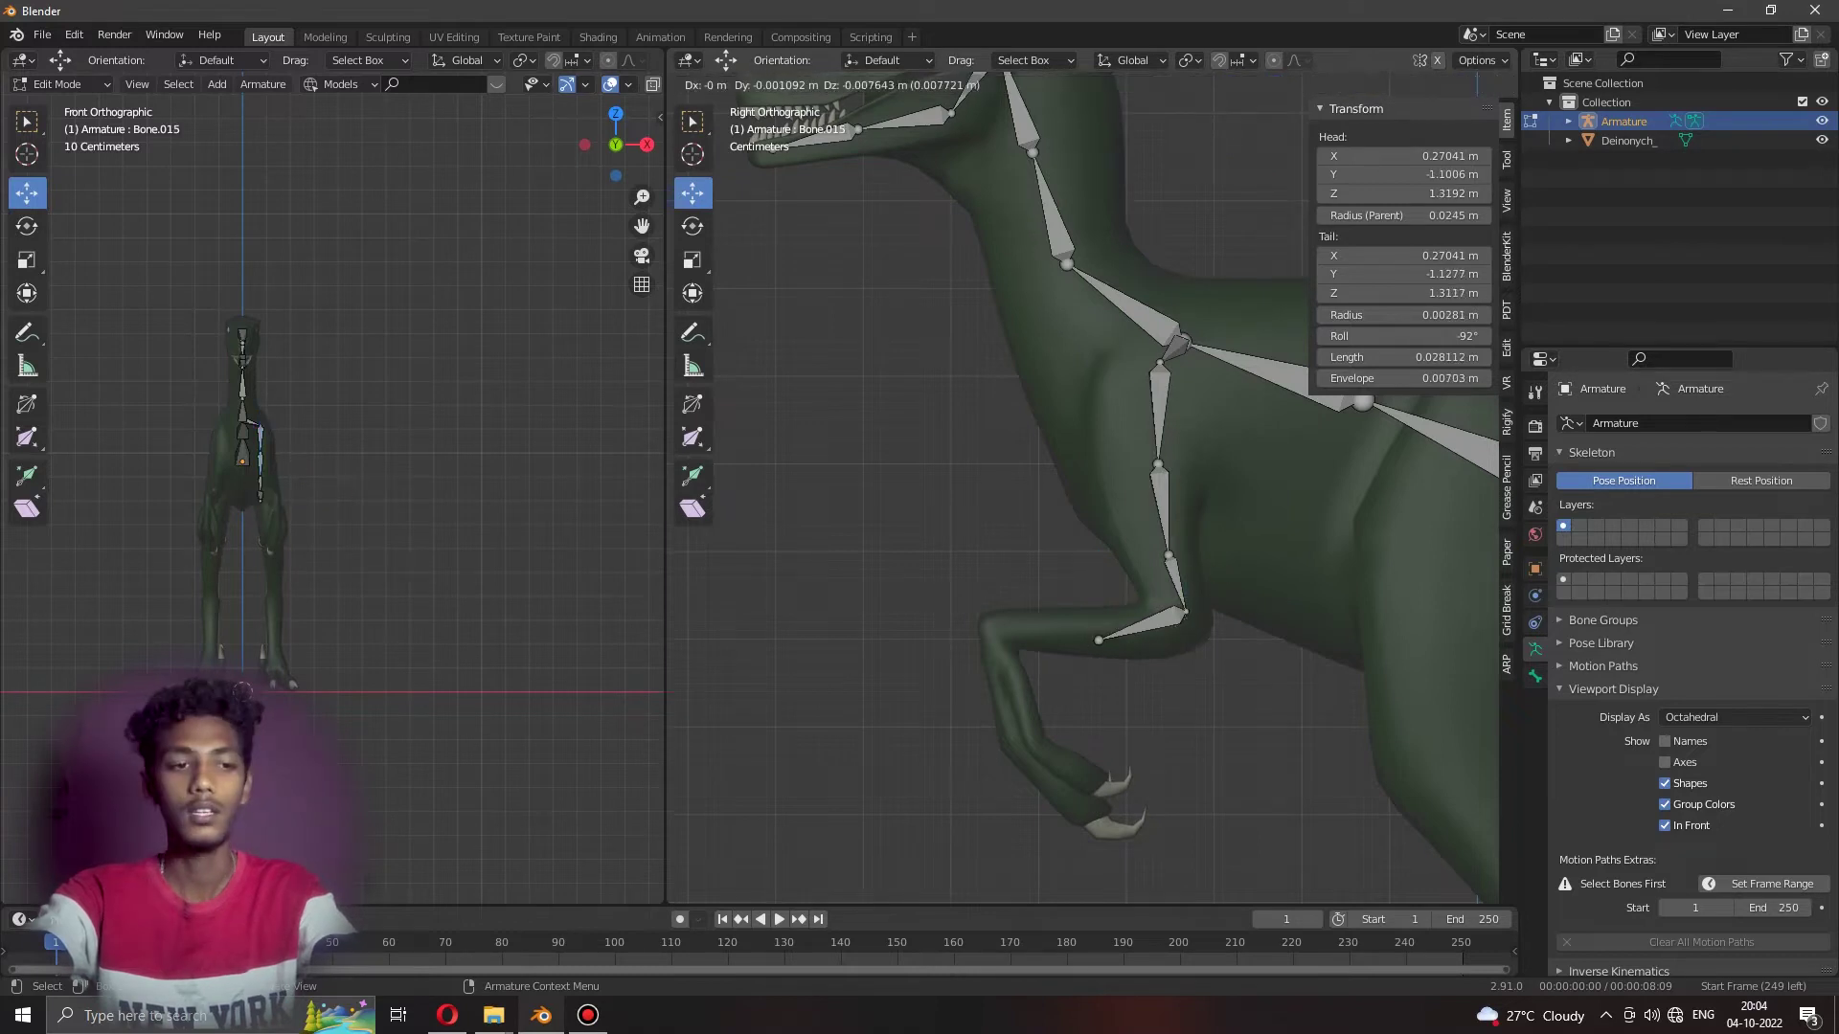
pyautogui.click(1186, 613)
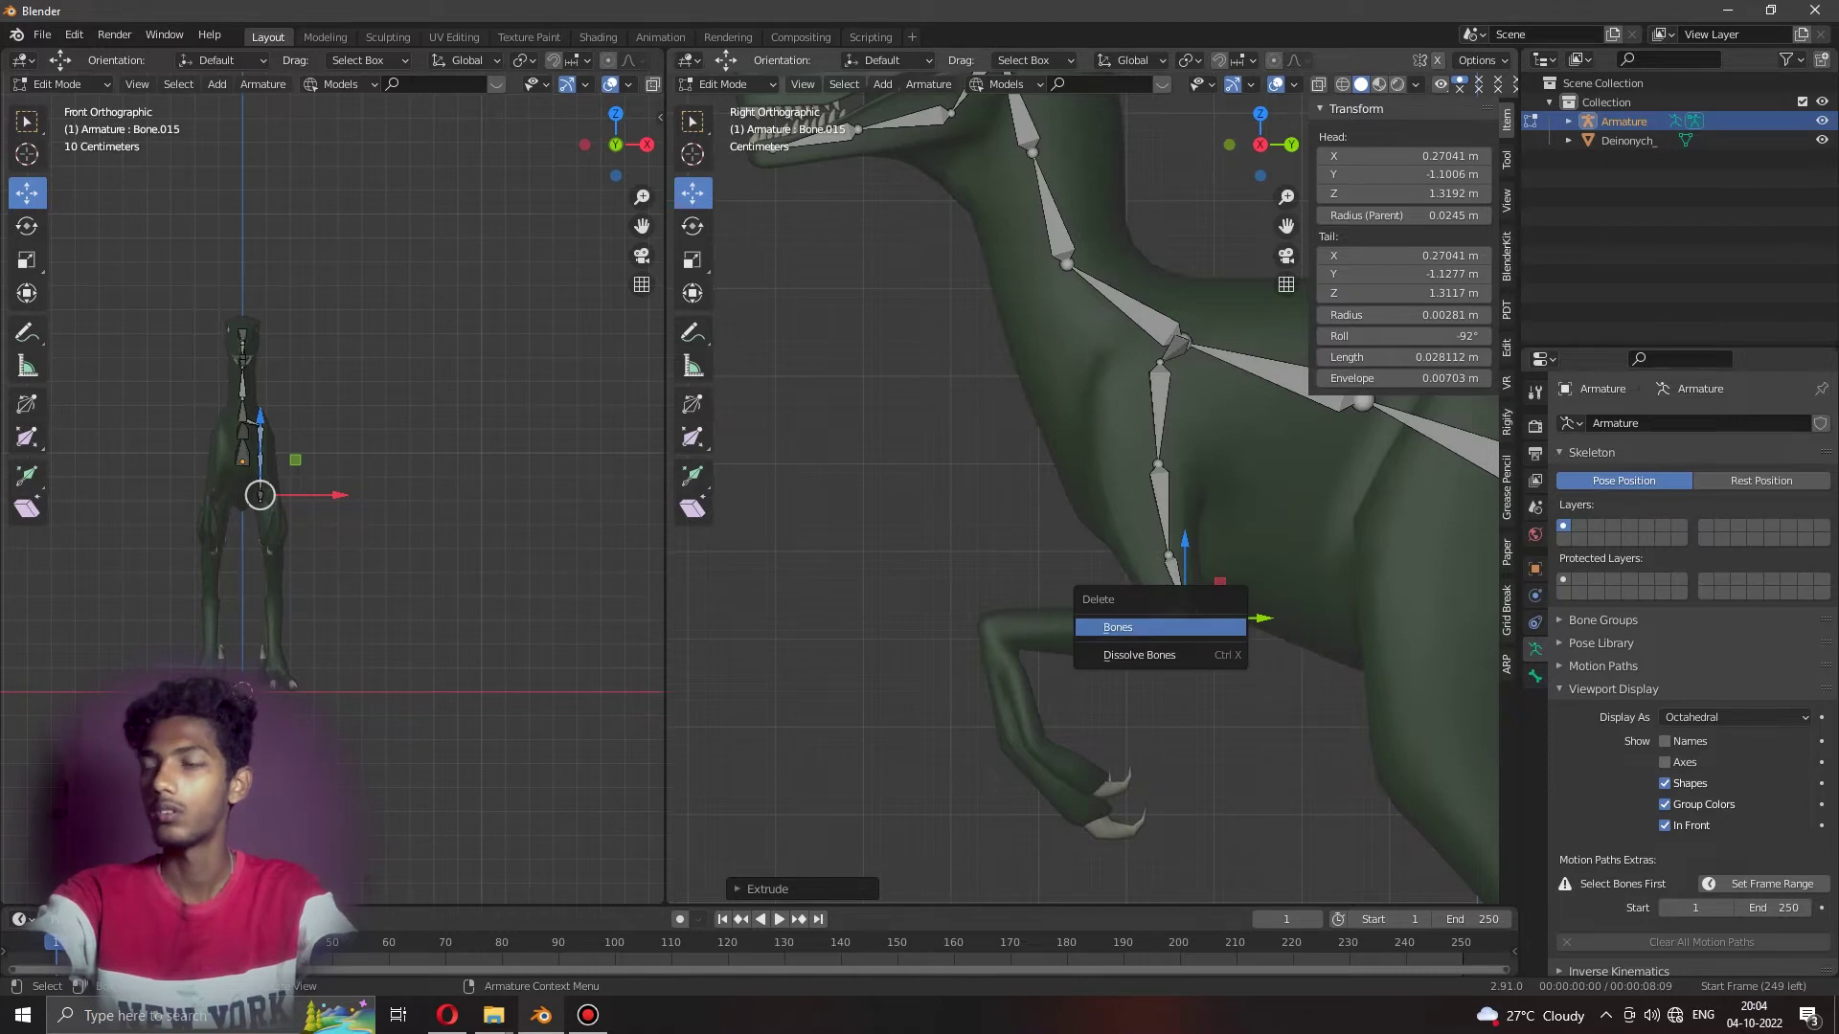
pyautogui.moveTo(1185, 617); pyautogui.dragTo(1208, 627, button='middle')
# Delete the extra bone extruded from the hand tip and readjust the tip position.
pyautogui.press('e')
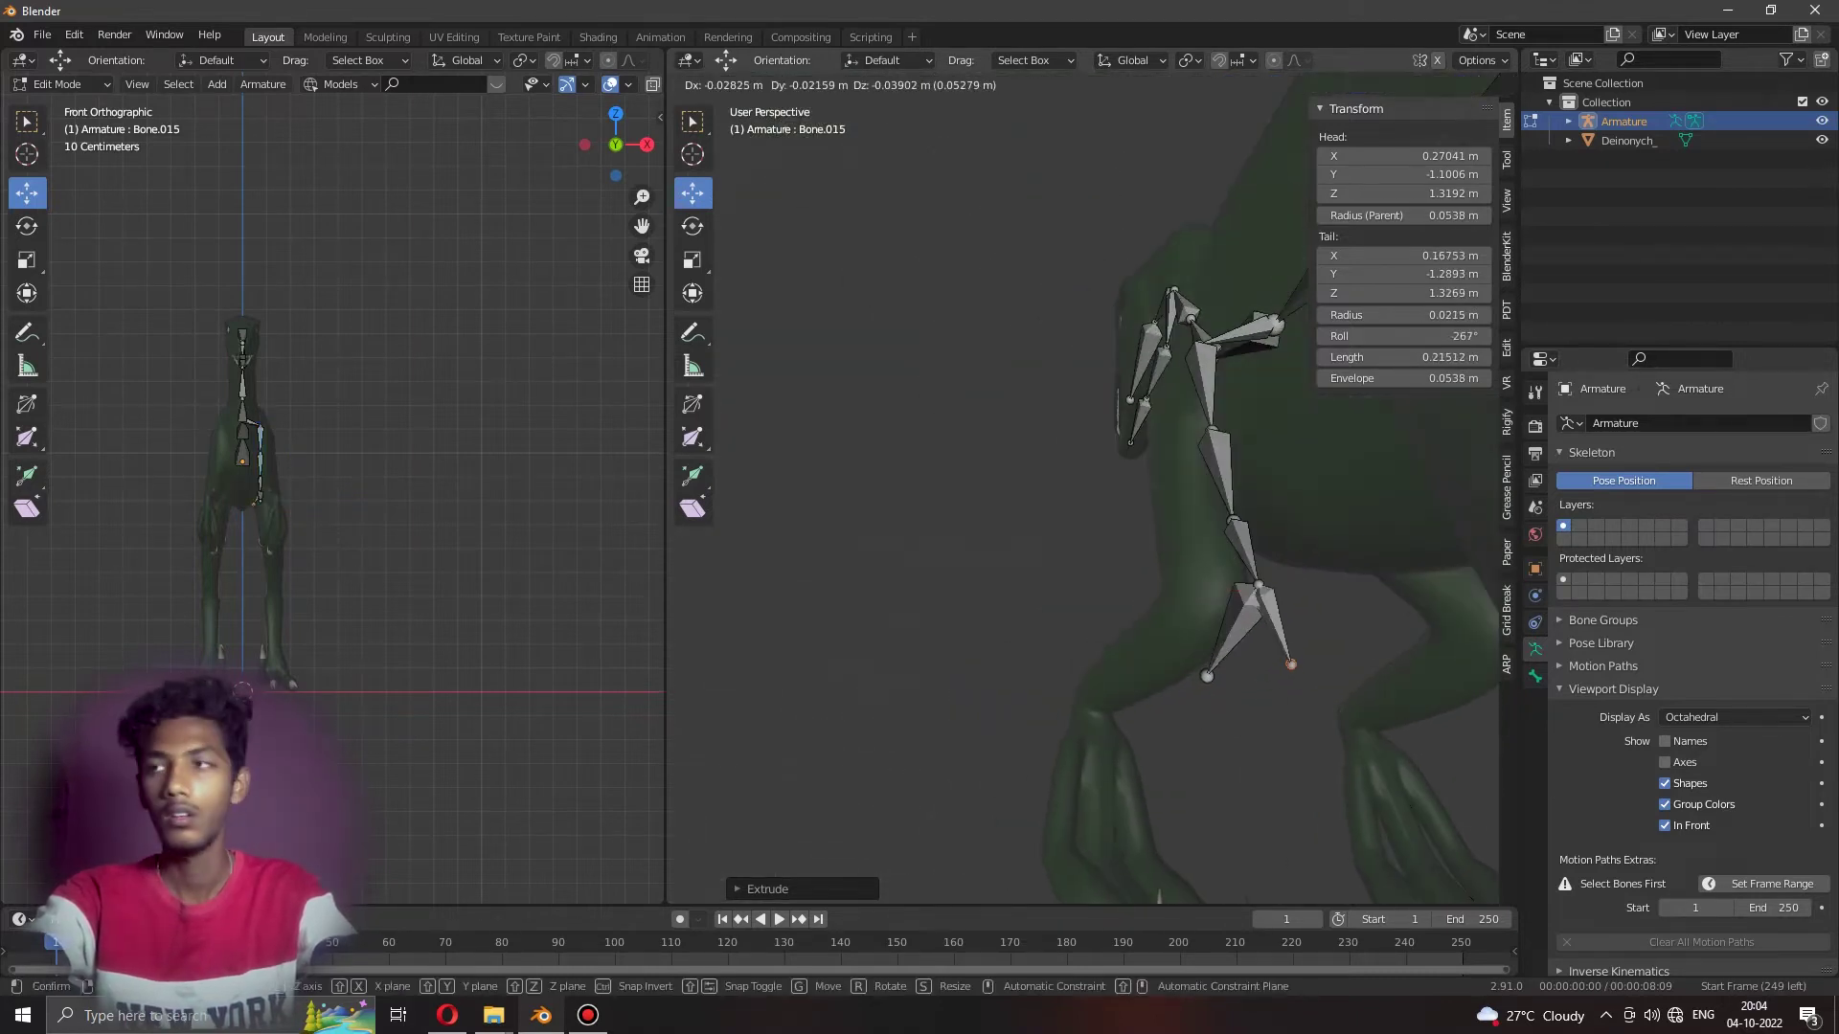
pyautogui.click(1293, 667)
pyautogui.press('x')
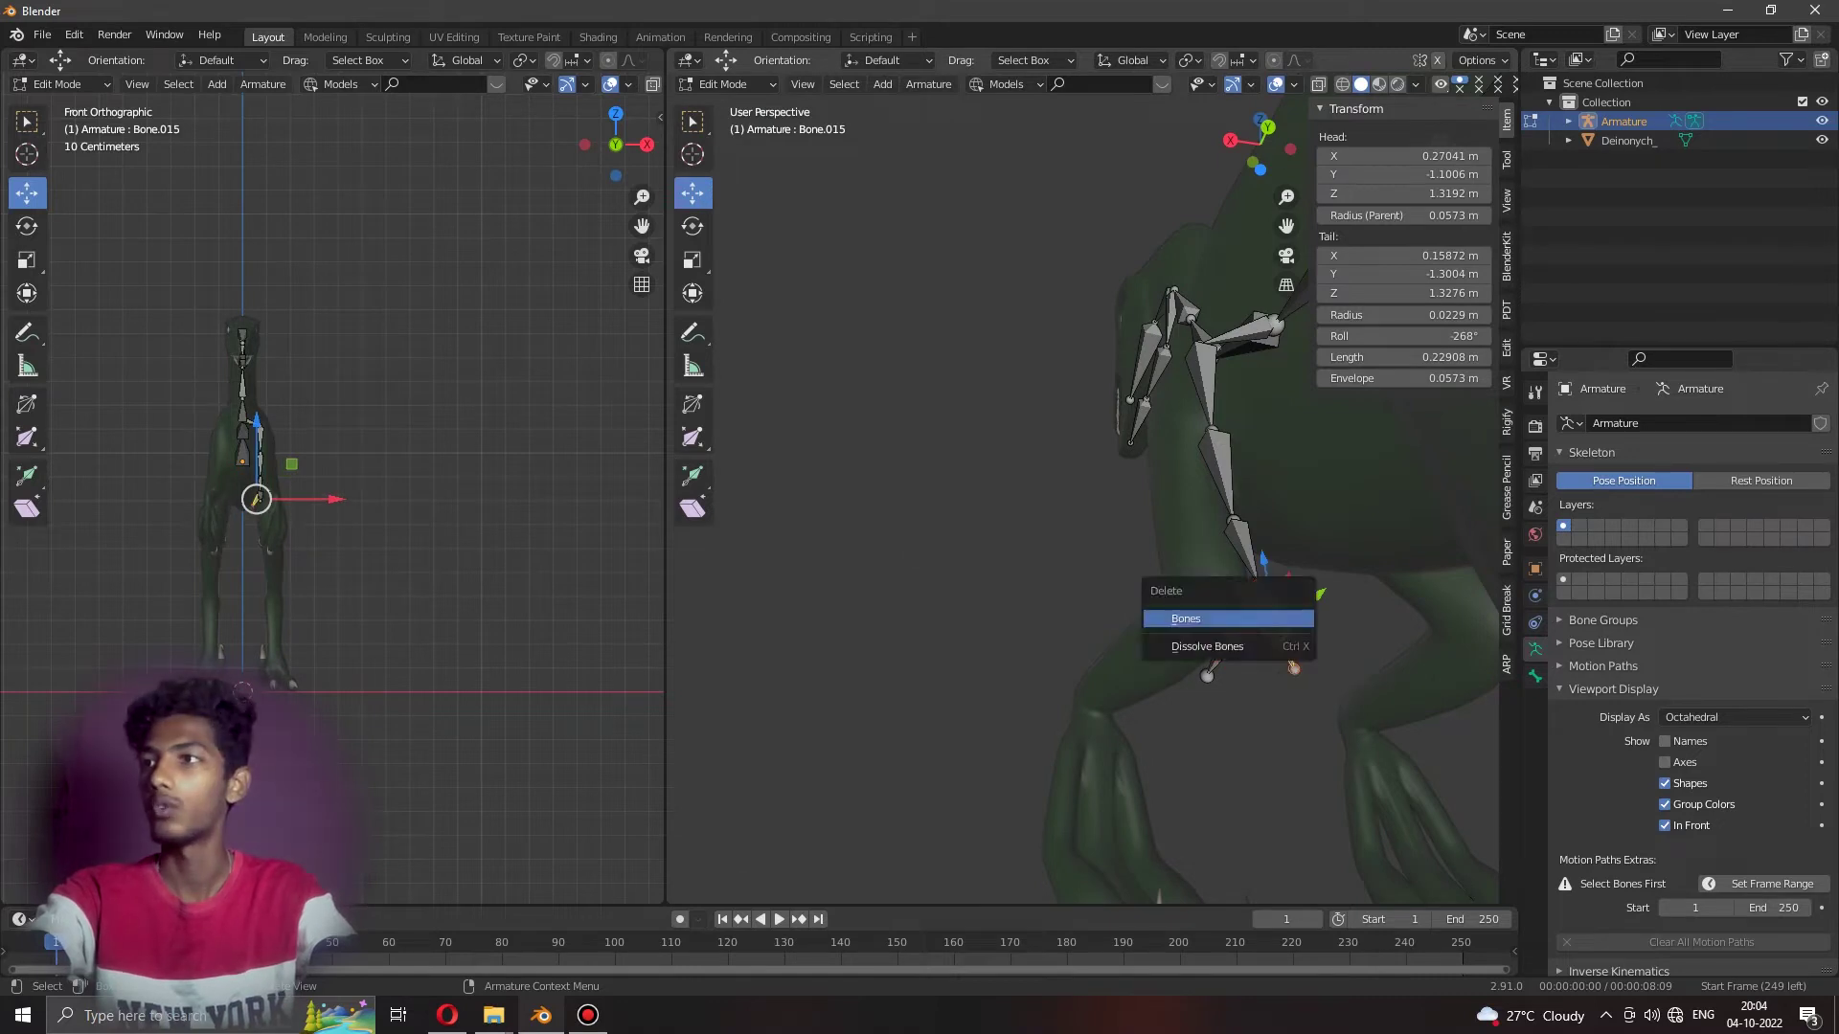
pyautogui.click(1245, 616)
pyautogui.moveTo(1245, 616); pyautogui.dragTo(1274, 620, button='middle')
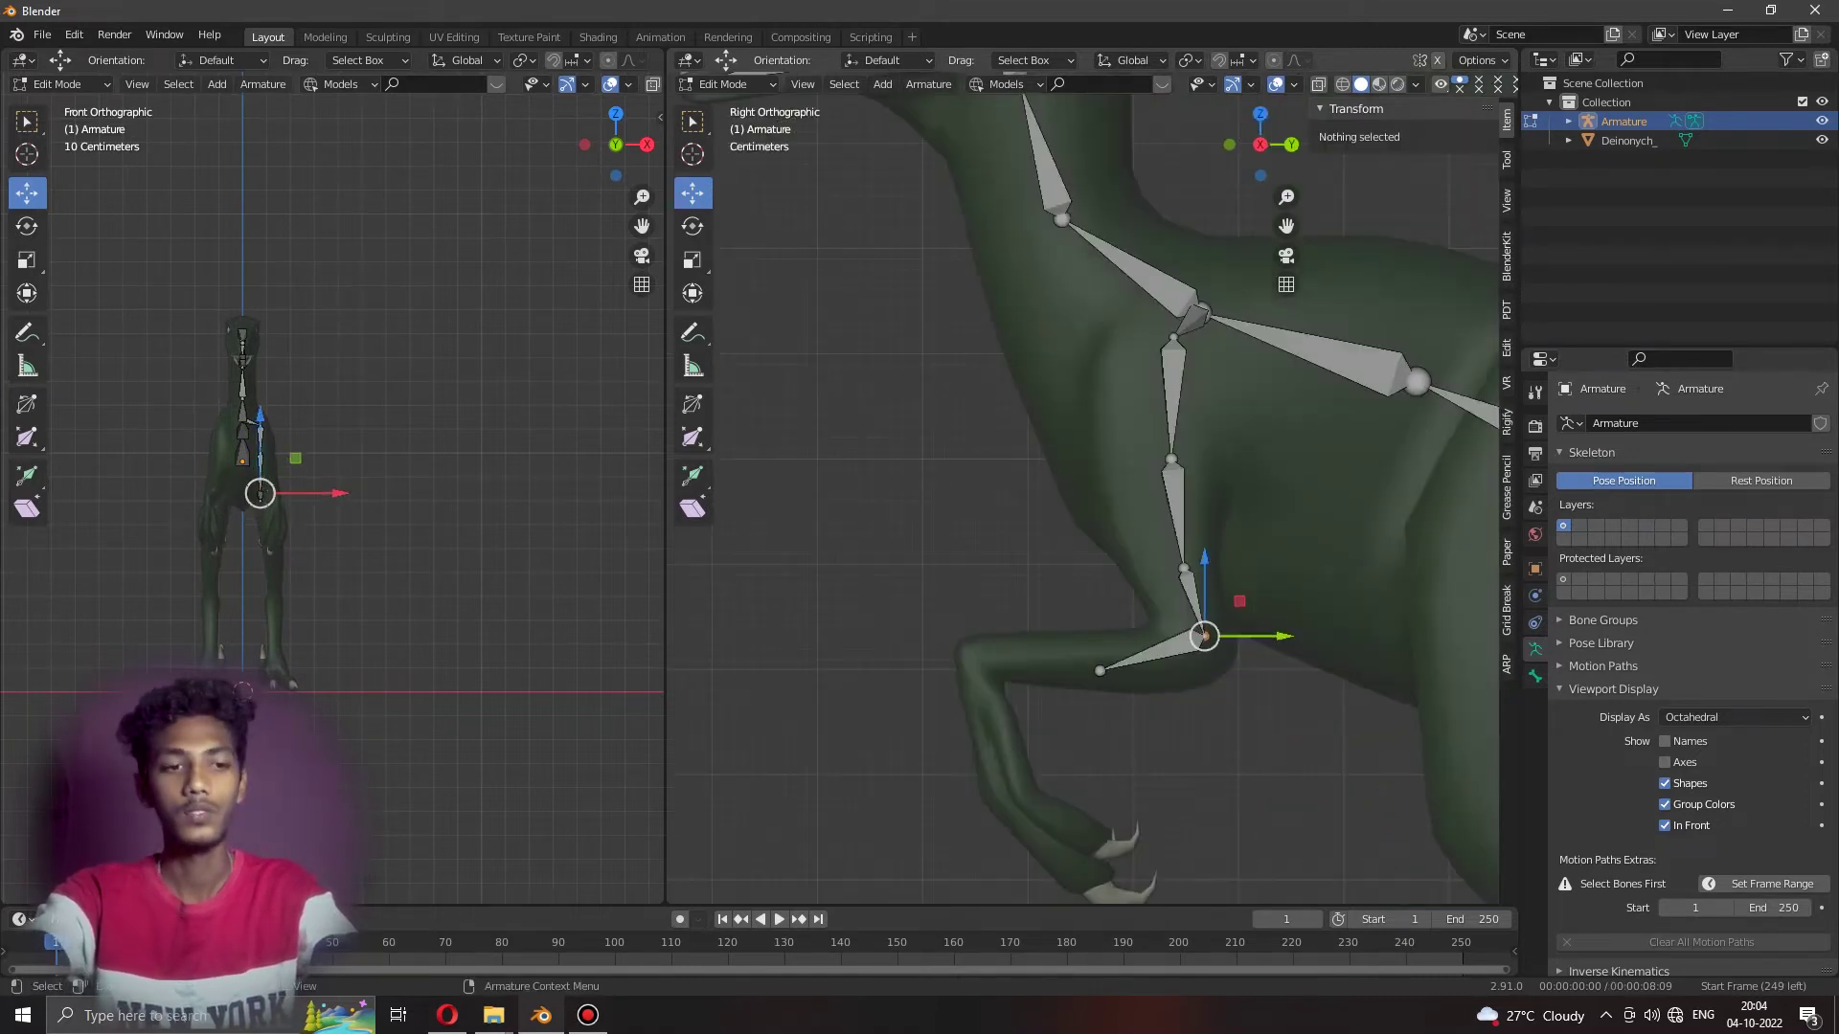
pyautogui.press('g')
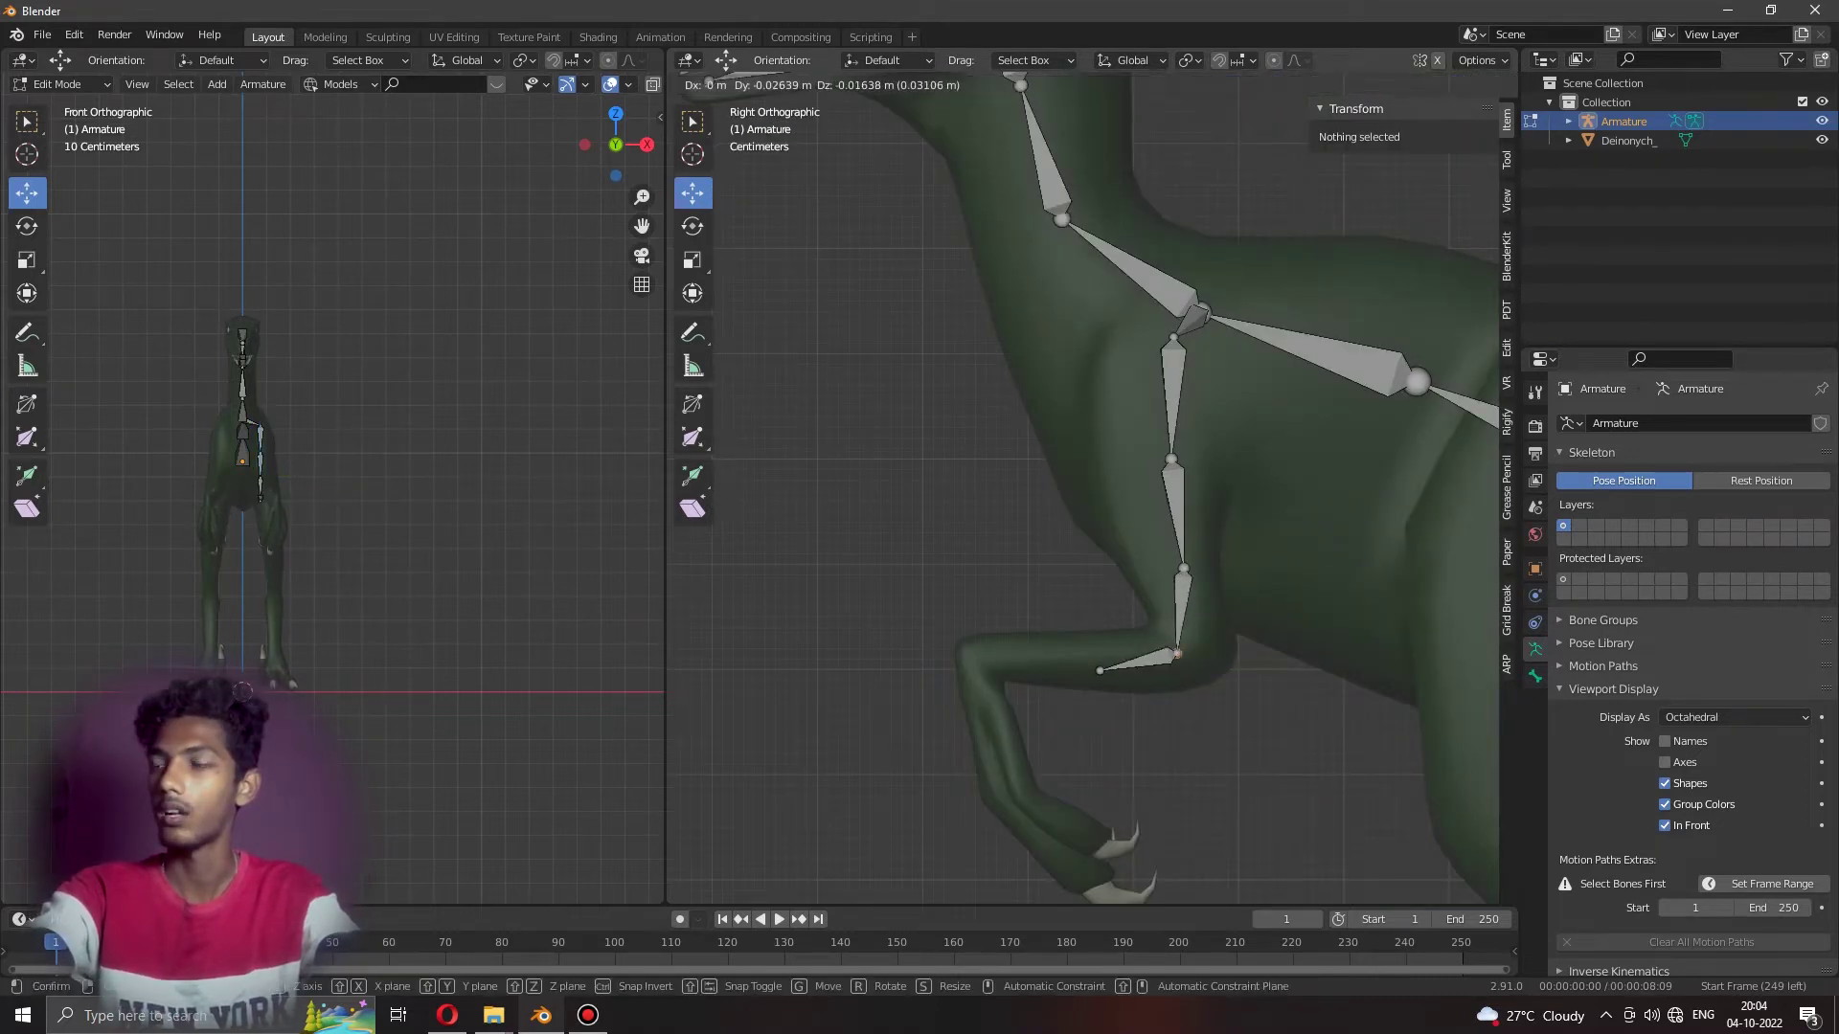
pyautogui.click(1274, 619)
pyautogui.moveTo(1274, 620)
pyautogui.mouseDown(button='middle')
pyautogui.moveTo(1322, 632)
pyautogui.moveTo(1302, 618)
pyautogui.mouseUp(button='middle')
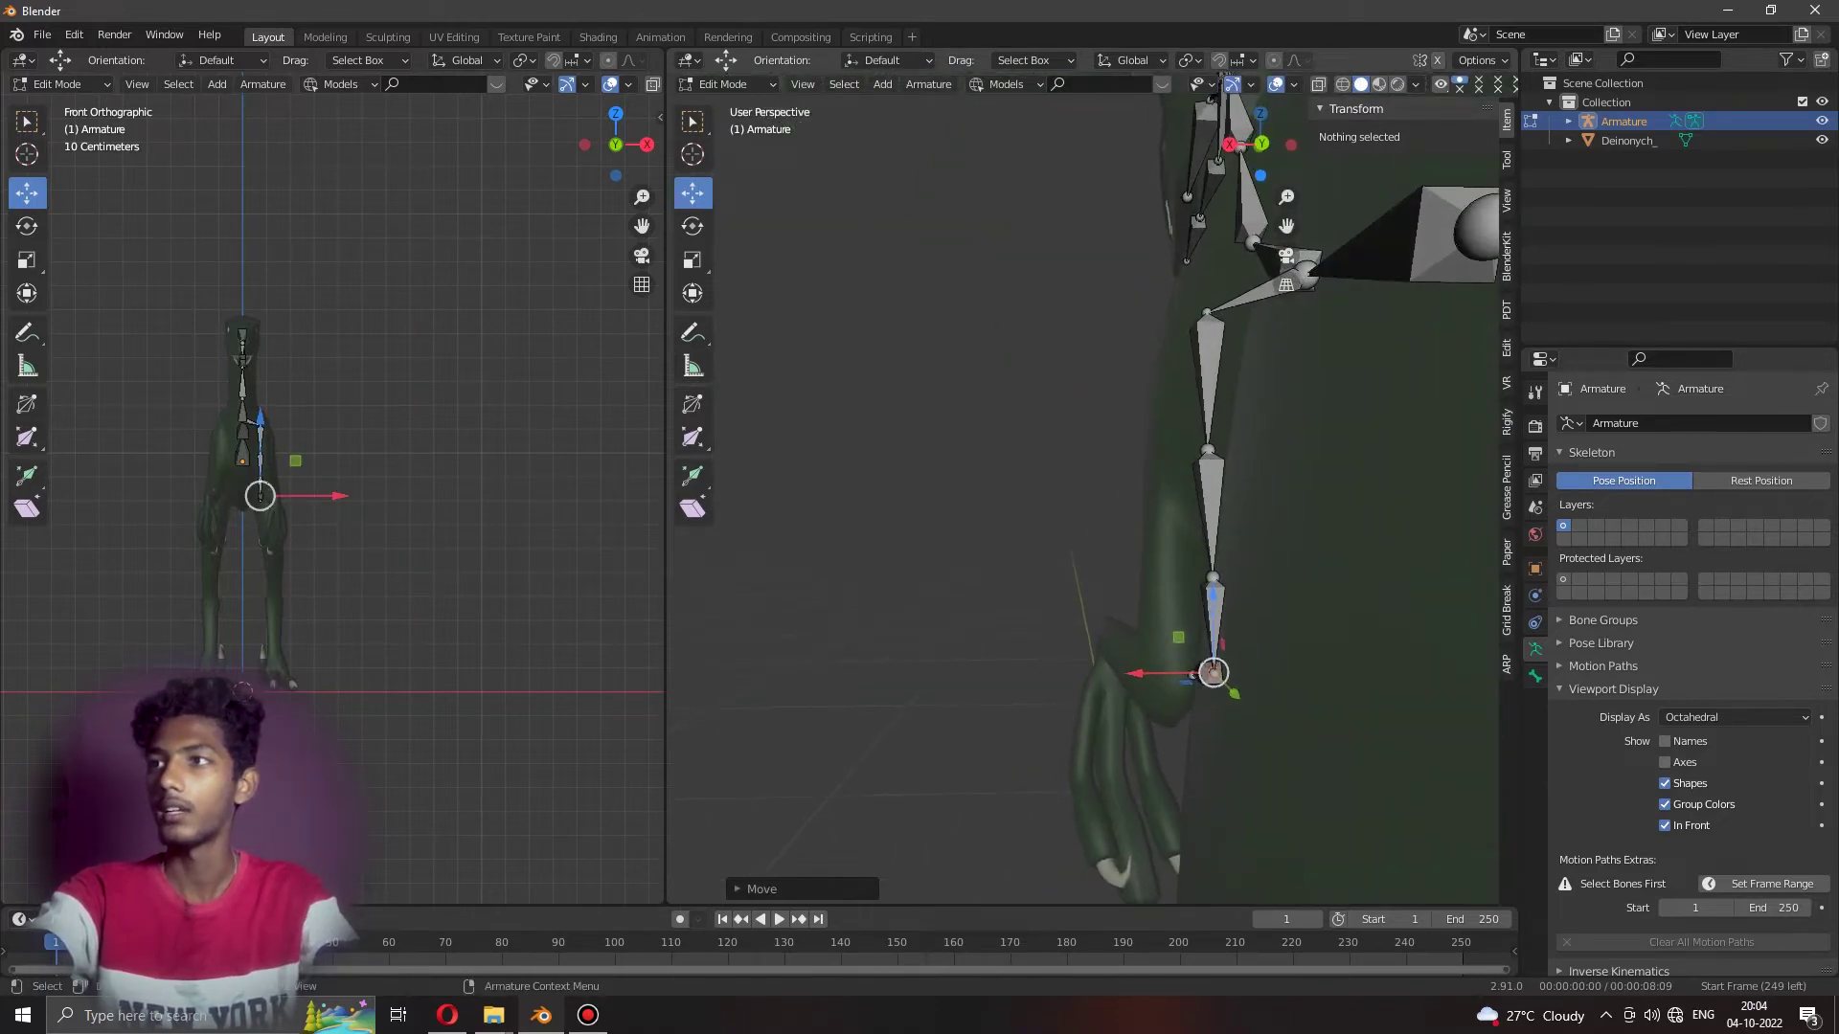
# Shift Bone.014 sideways along X and tilt its end outward.
pyautogui.click(1210, 517)
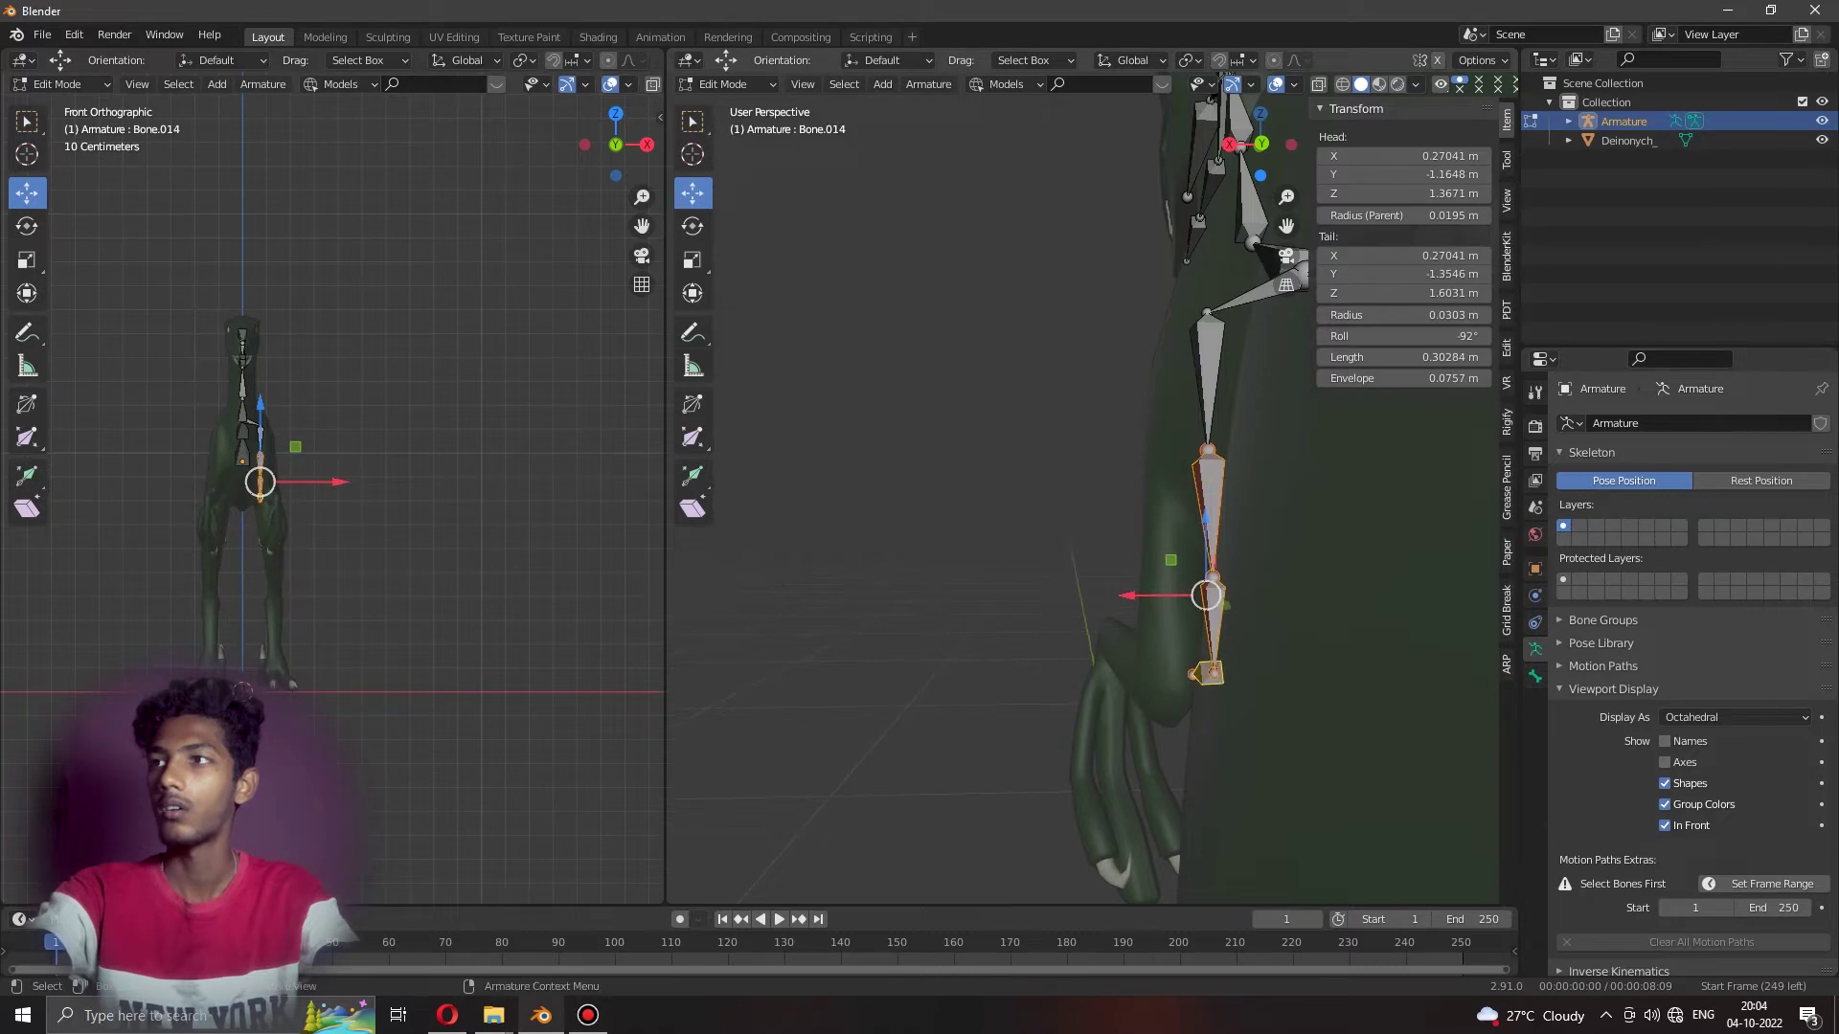
pyautogui.moveTo(1131, 595); pyautogui.dragTo(1105, 596)
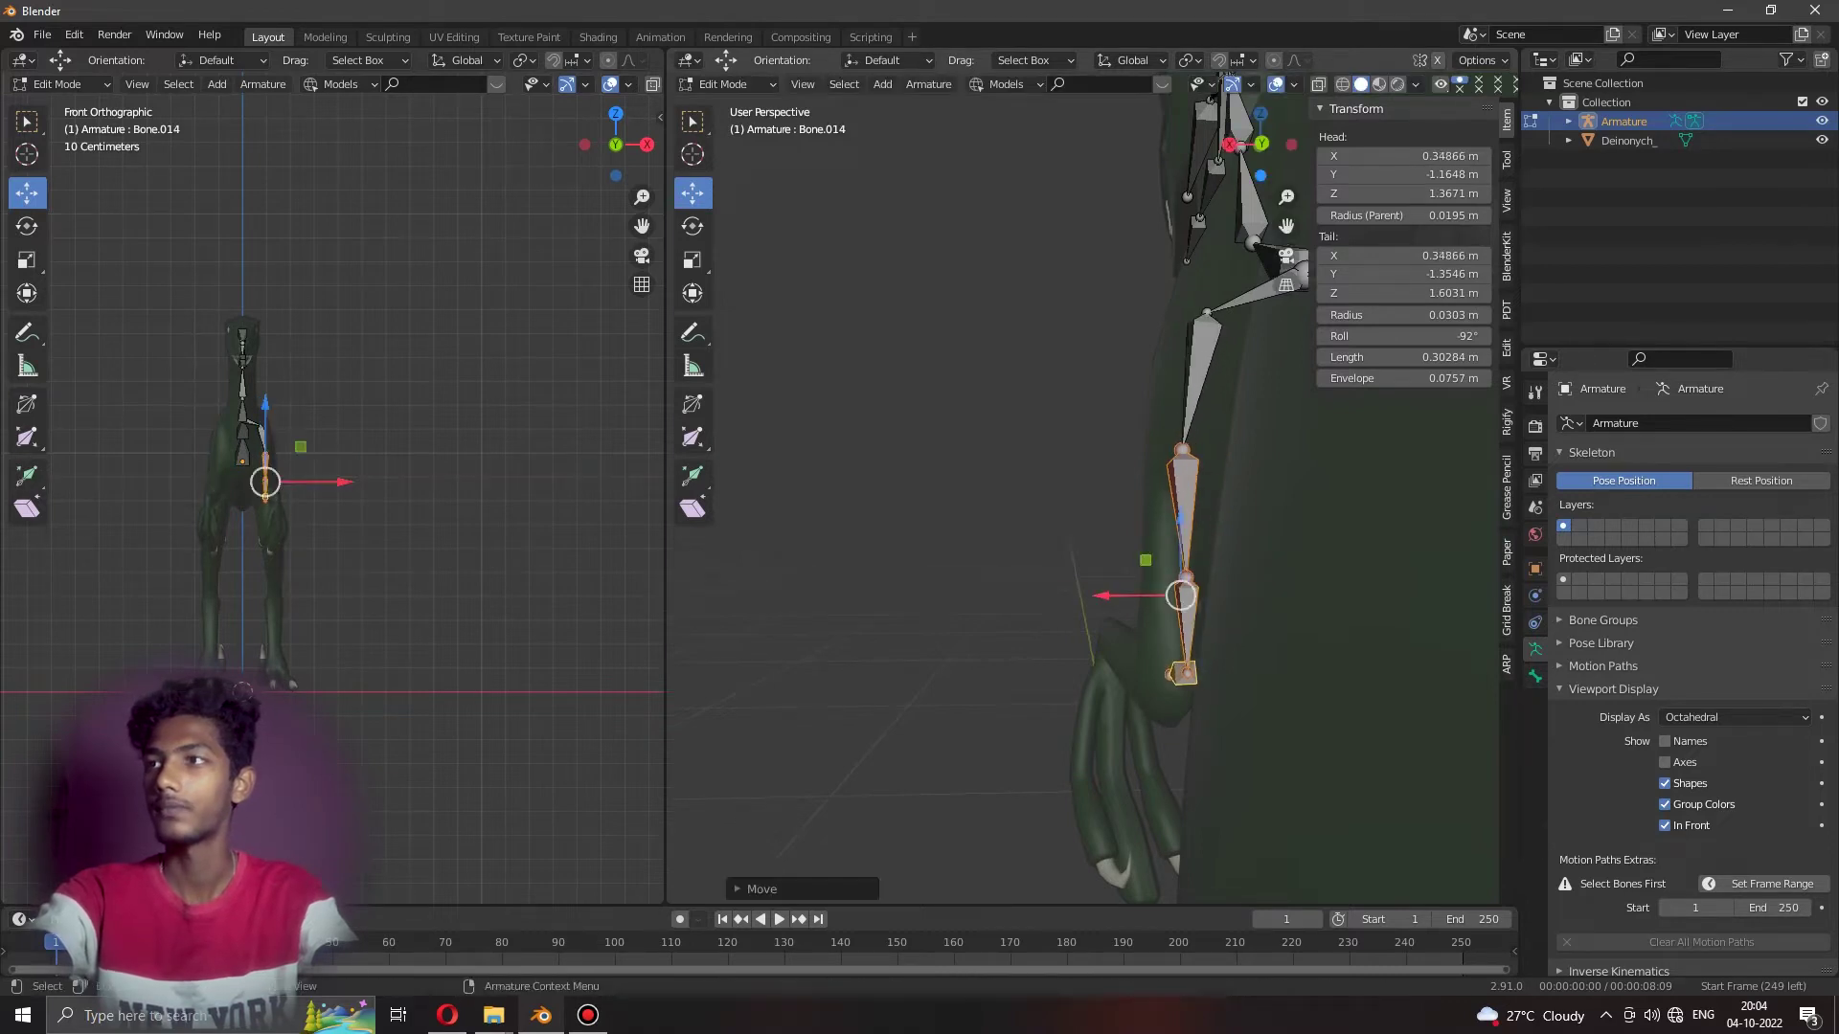
pyautogui.moveTo(1104, 596); pyautogui.dragTo(1149, 574, button='middle')
pyautogui.press('KP_7')
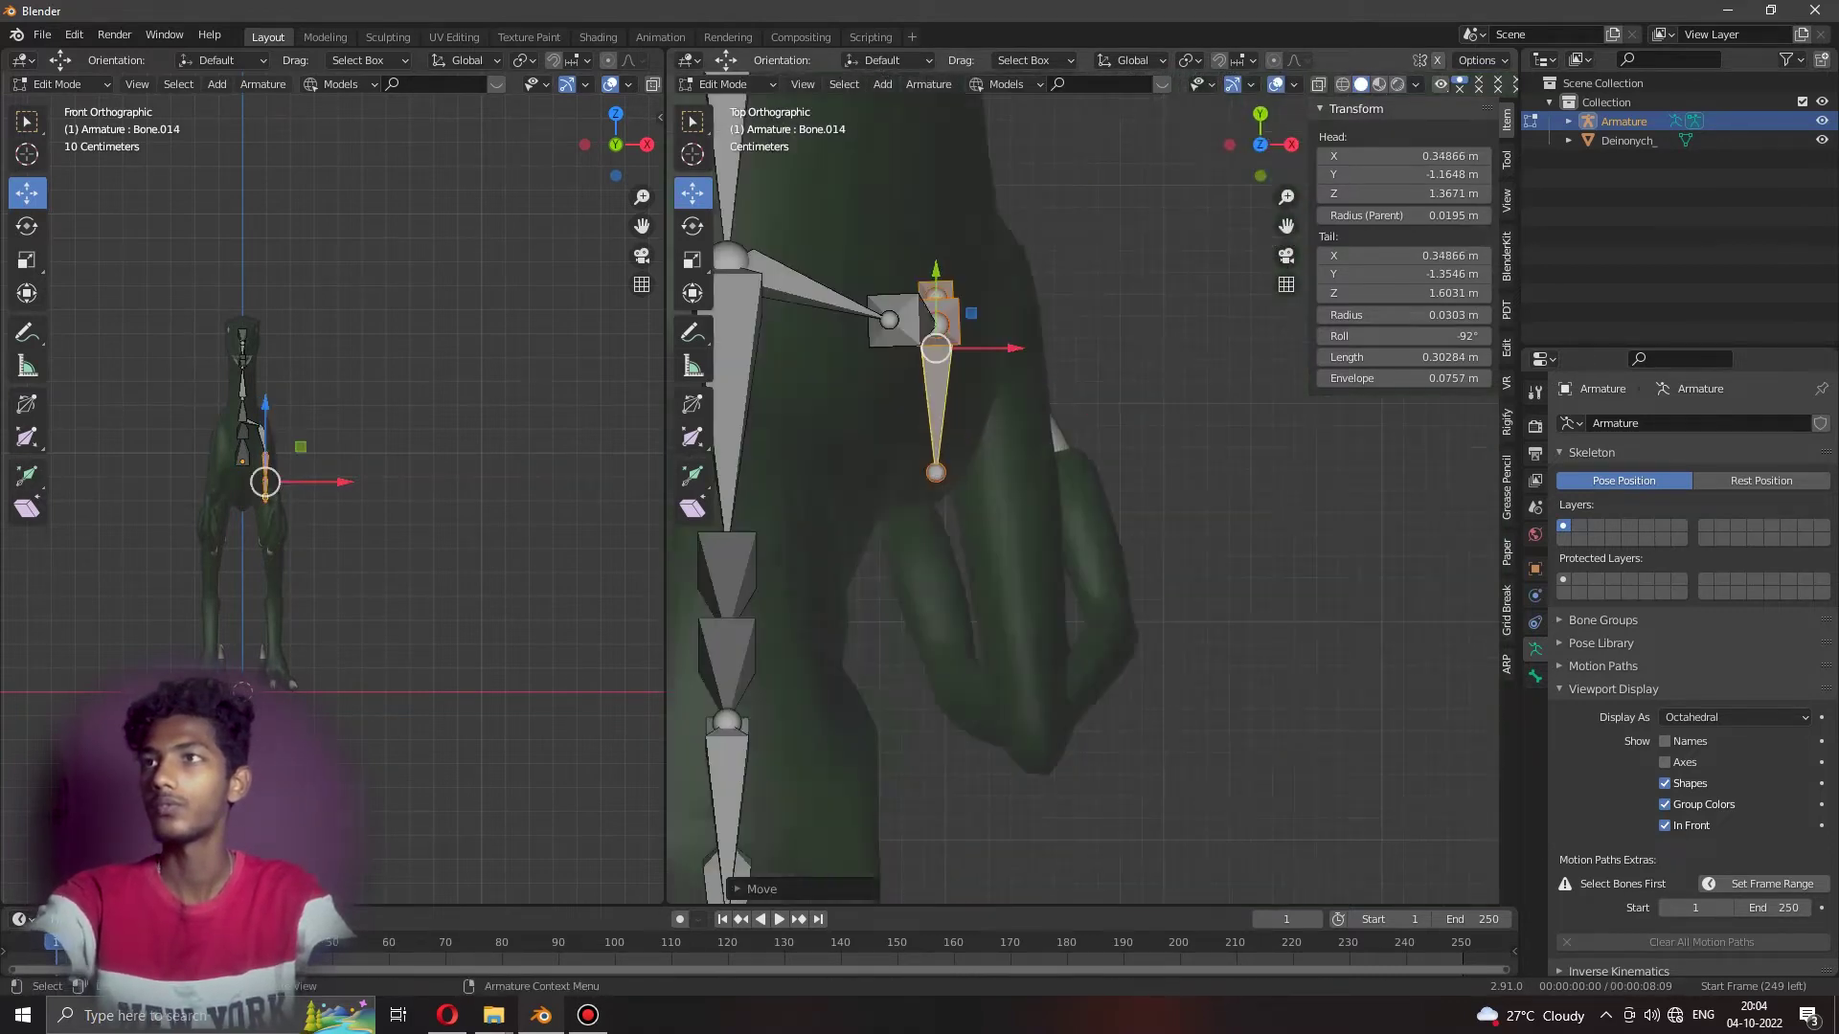
pyautogui.scroll(2, 913, 398)
pyautogui.hotkey('alt', 'a')
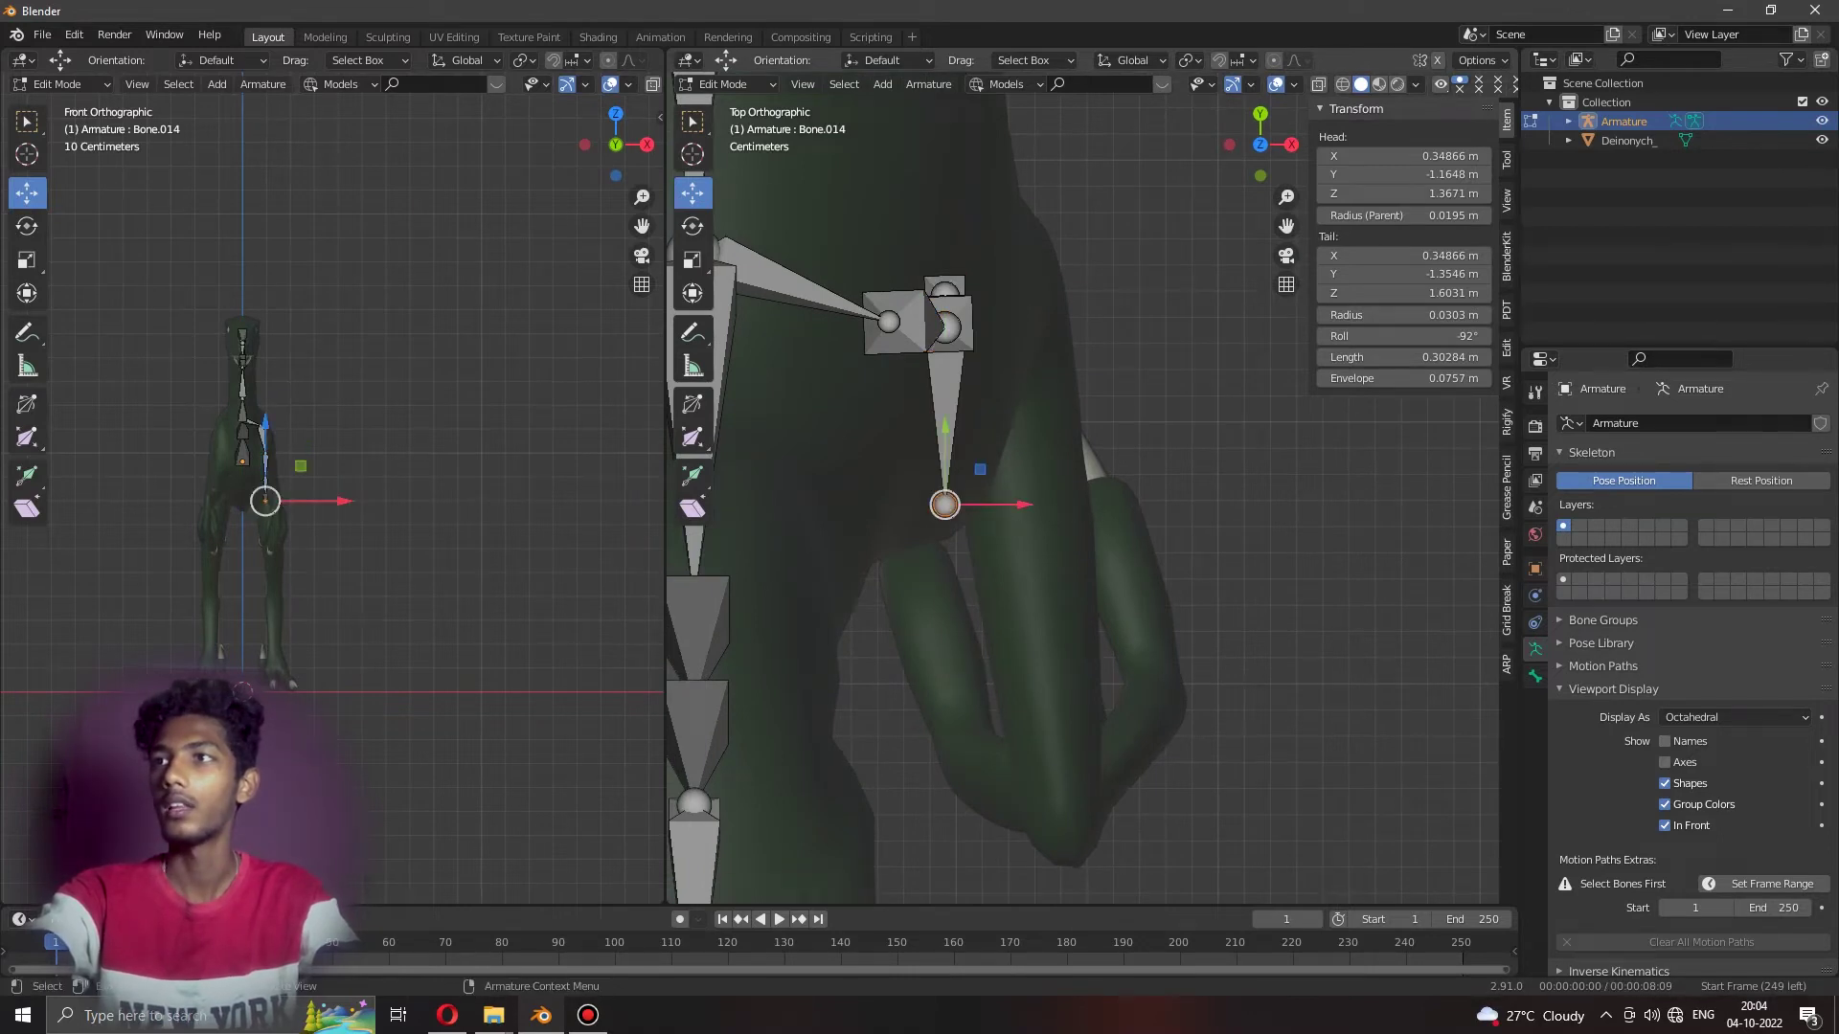
pyautogui.moveTo(944, 505); pyautogui.dragTo(1047, 505)
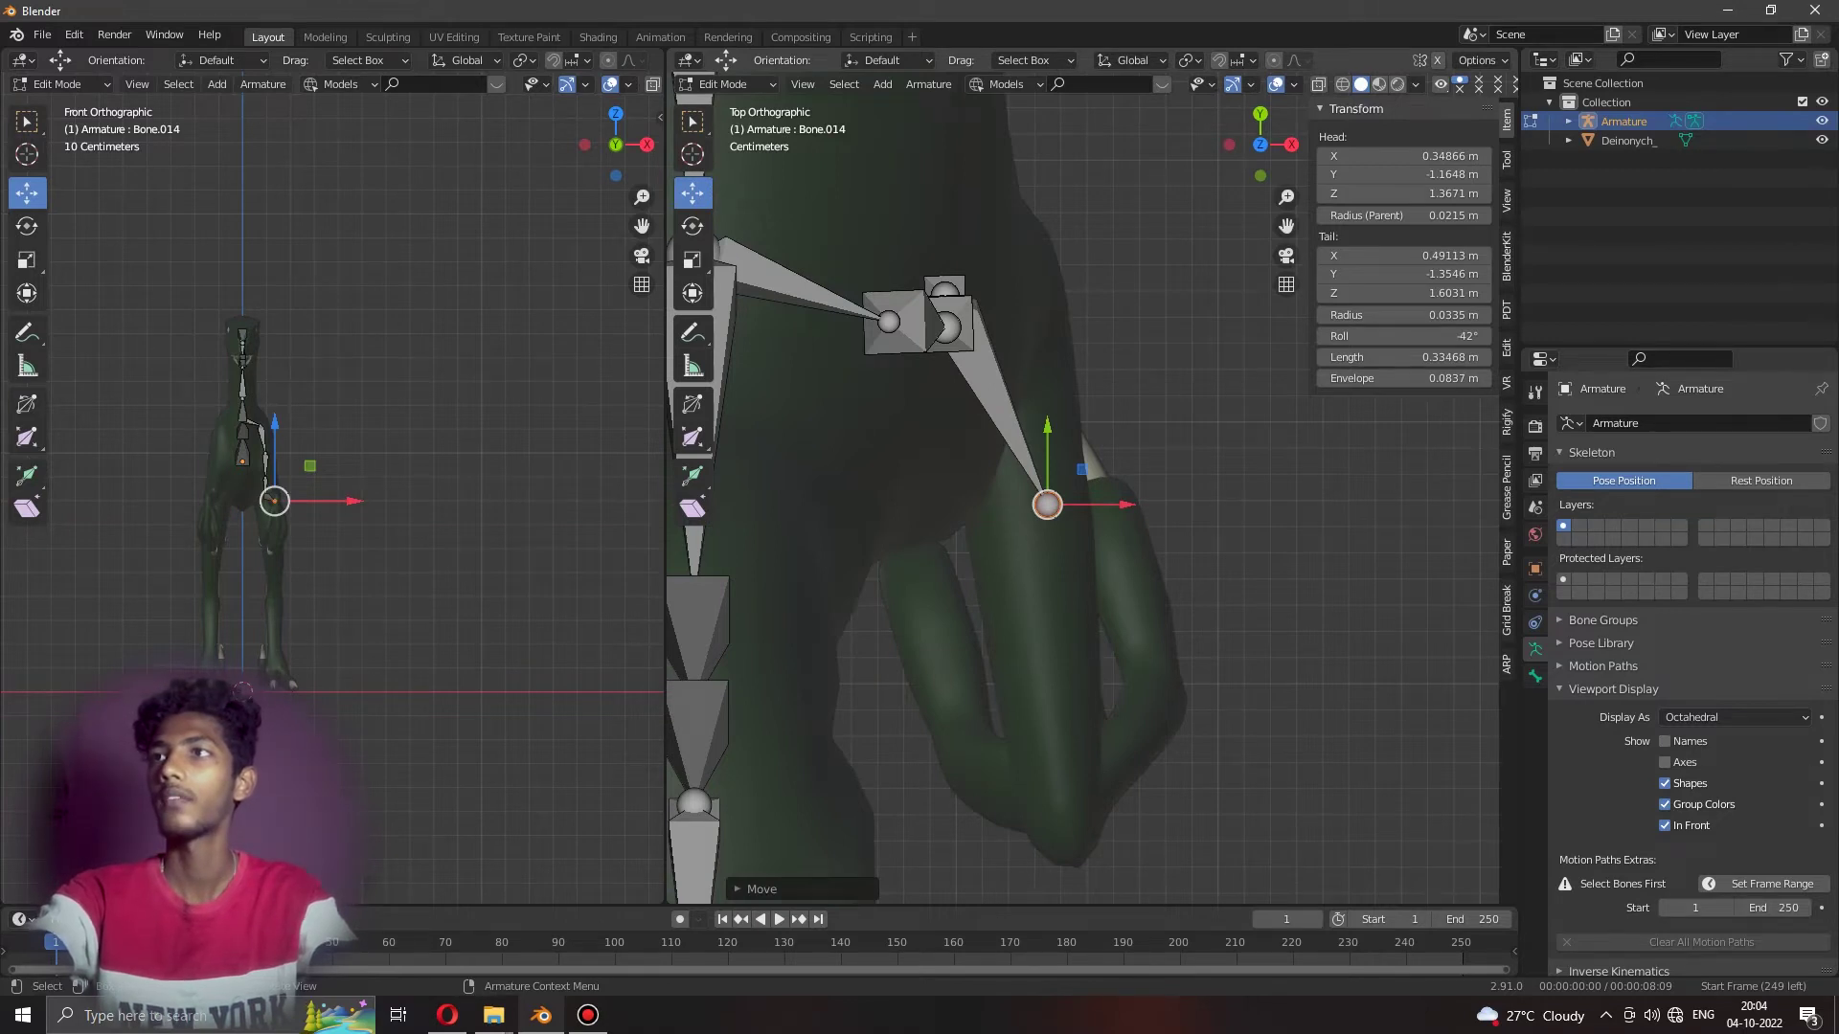
# Move the Bone.012 and Bone.013 joints outward toward the arm.
pyautogui.click(944, 291)
pyautogui.moveTo(944, 290); pyautogui.dragTo(997, 296)
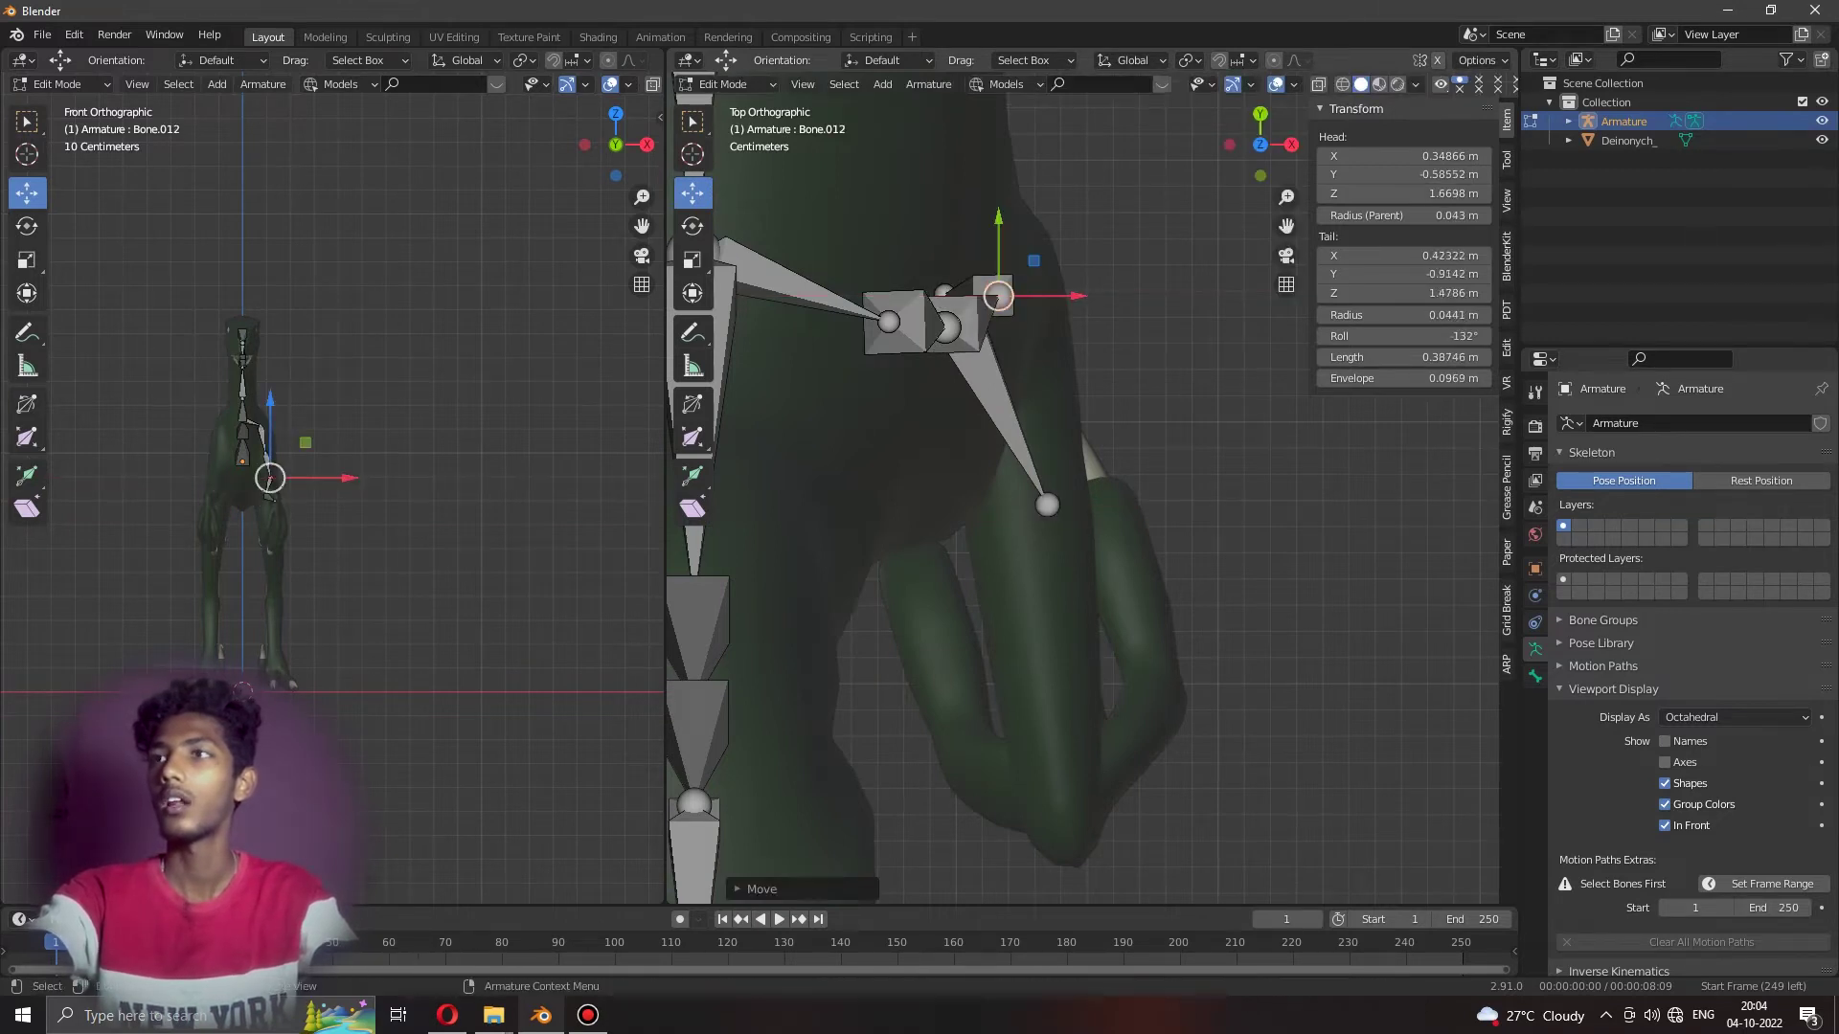
pyautogui.click(996, 399)
pyautogui.click(945, 293)
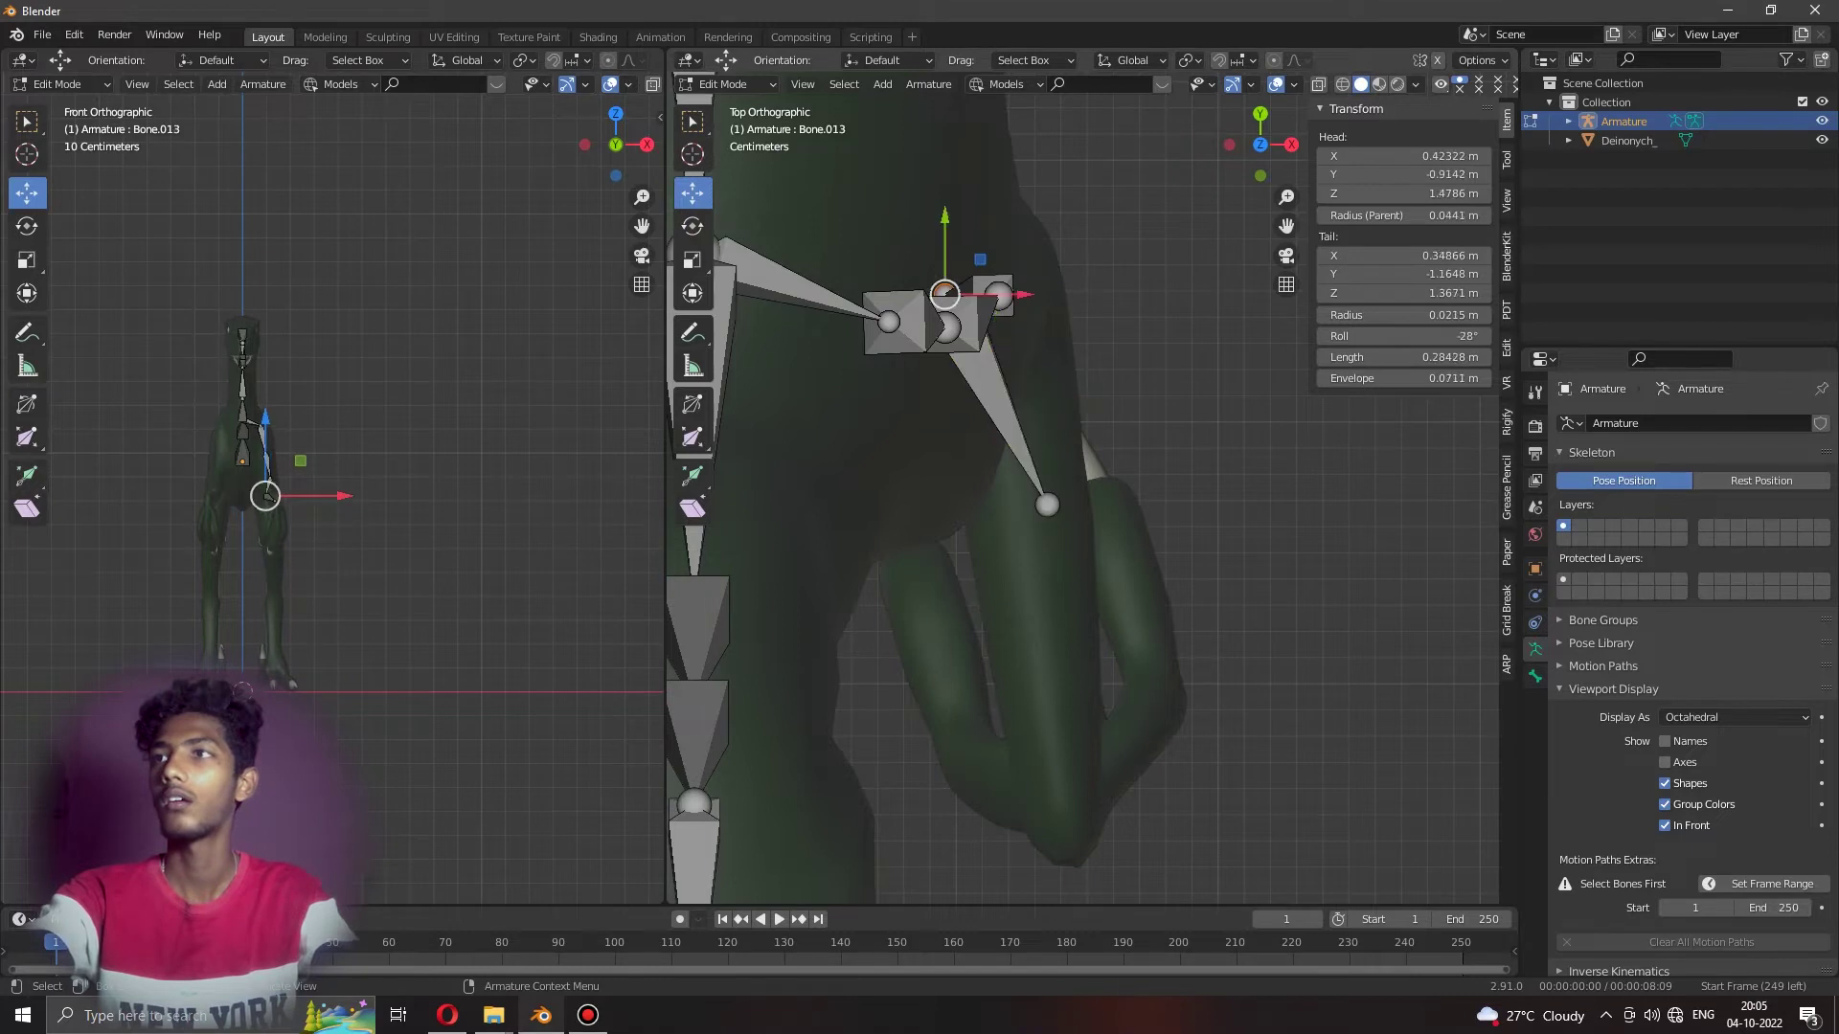
pyautogui.moveTo(1023, 294); pyautogui.dragTo(1096, 294)
# Raise the forearm bone's tip and extrude a new short bone at the wrist joint.
pyautogui.moveTo(1097, 294); pyautogui.dragTo(1035, 517, button='middle')
pyautogui.scroll(5, 330, 479)
pyautogui.scroll(5, 331, 479)
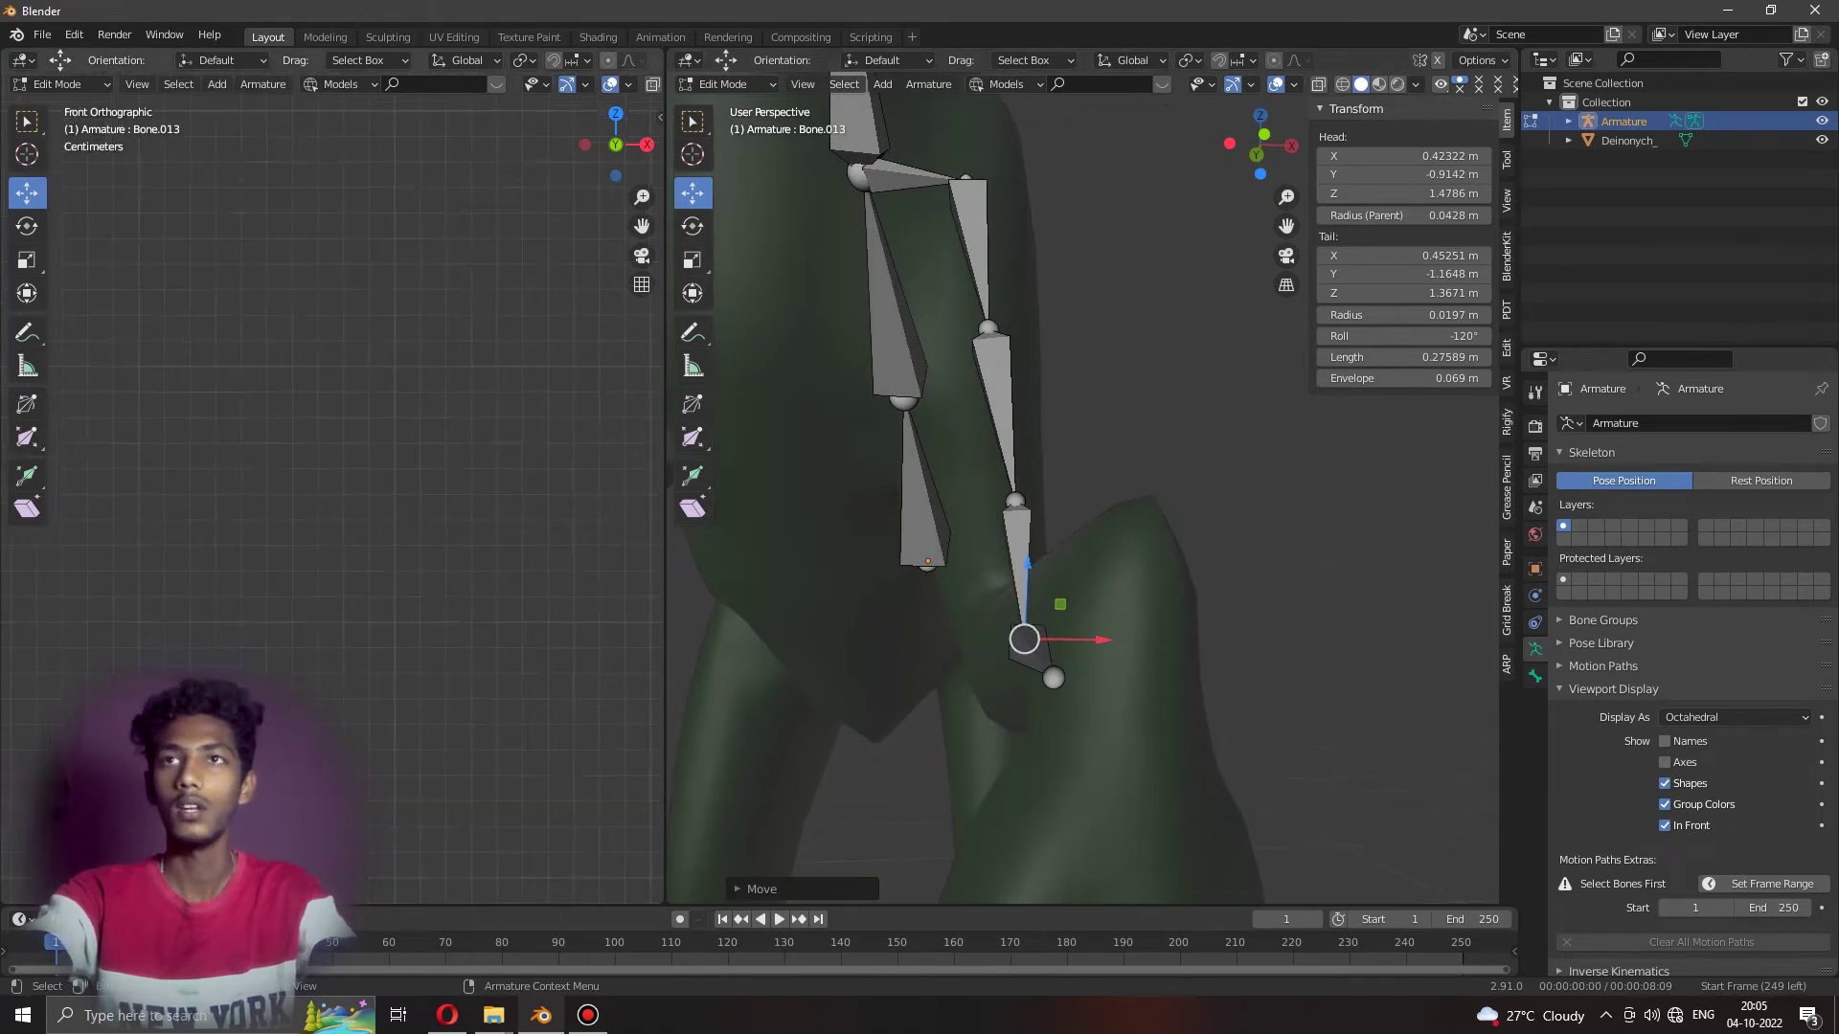
pyautogui.press('KP_Decimal')
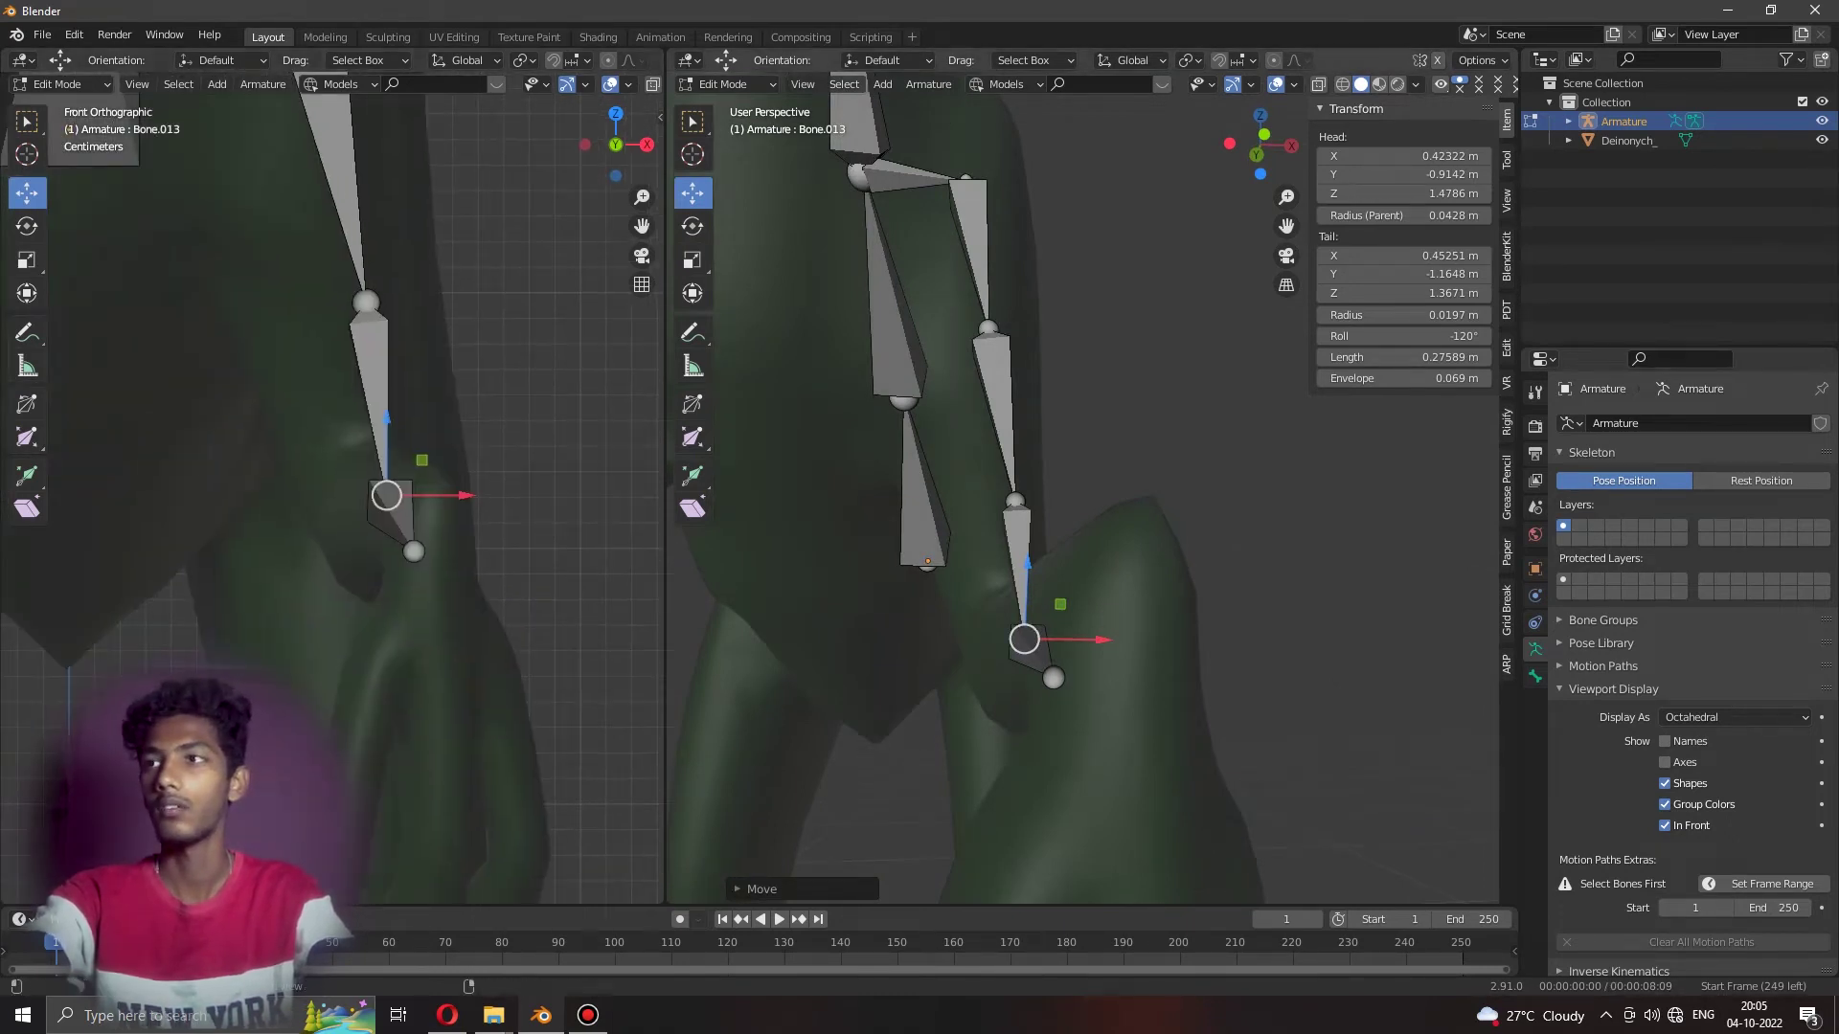
pyautogui.moveTo(1082, 498); pyautogui.dragTo(1130, 537, button='middle')
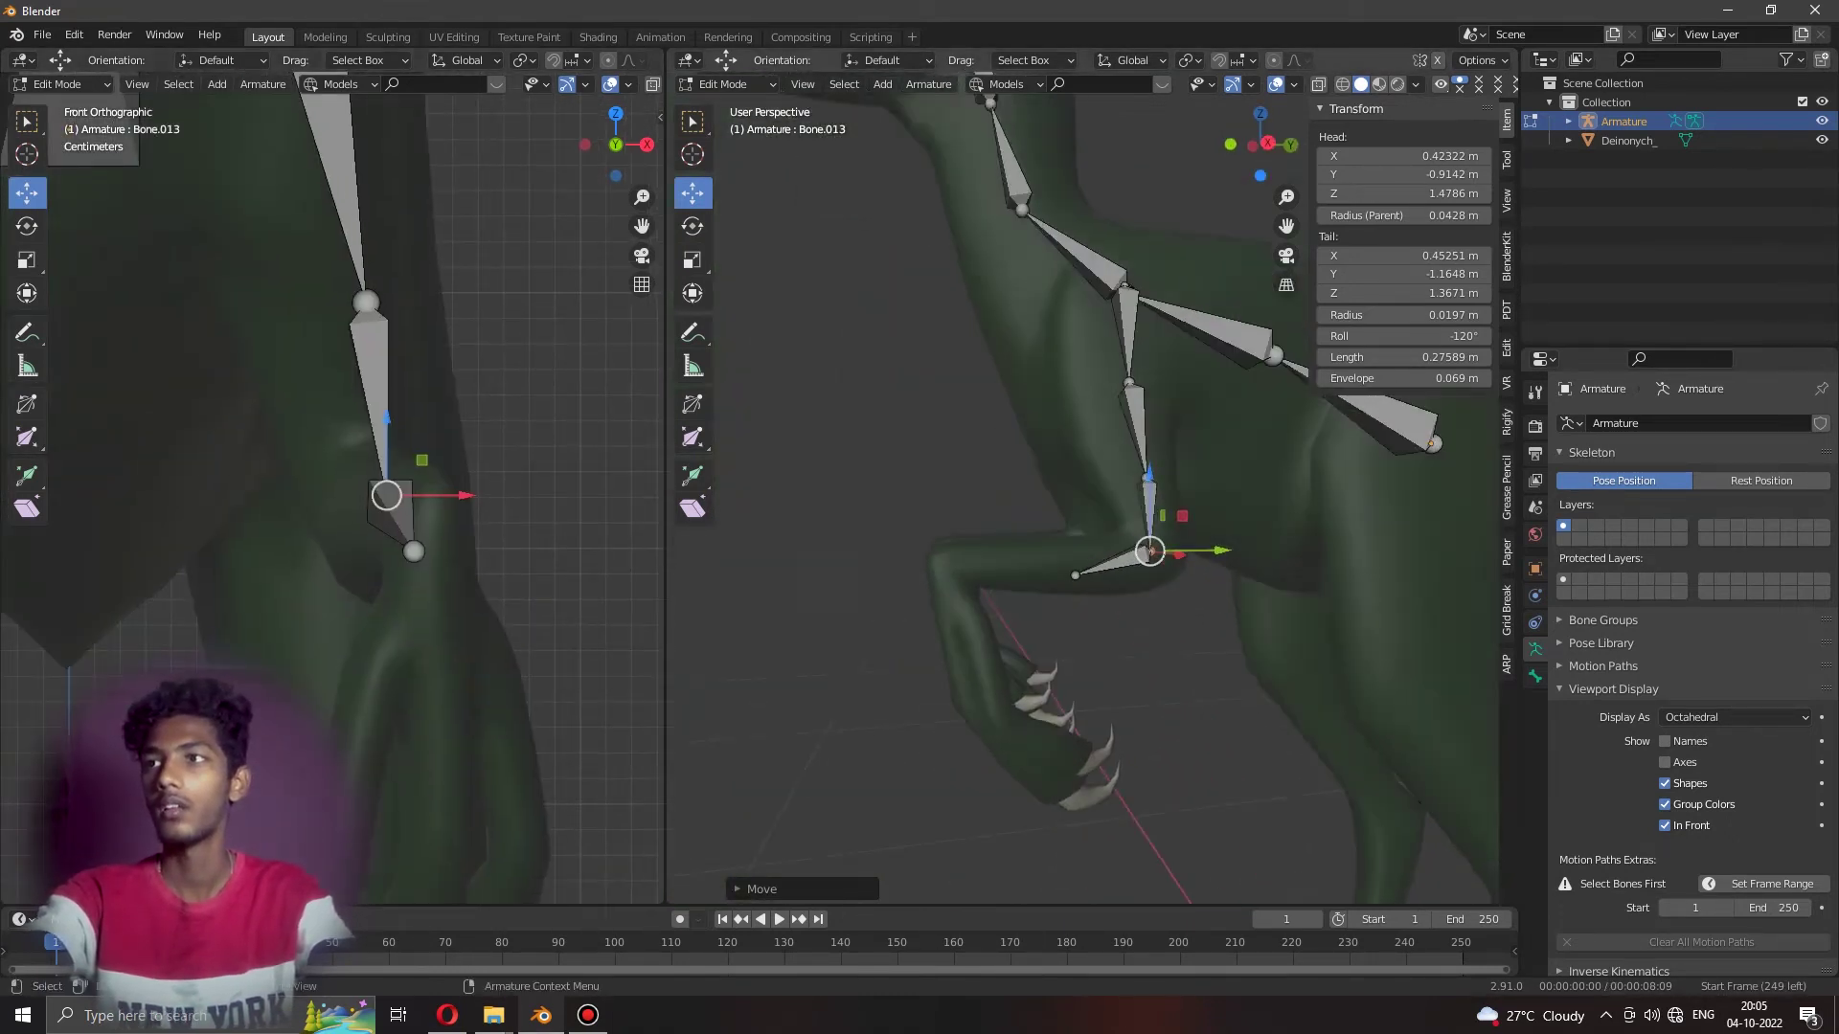
pyautogui.hotkey('alt', 'a')
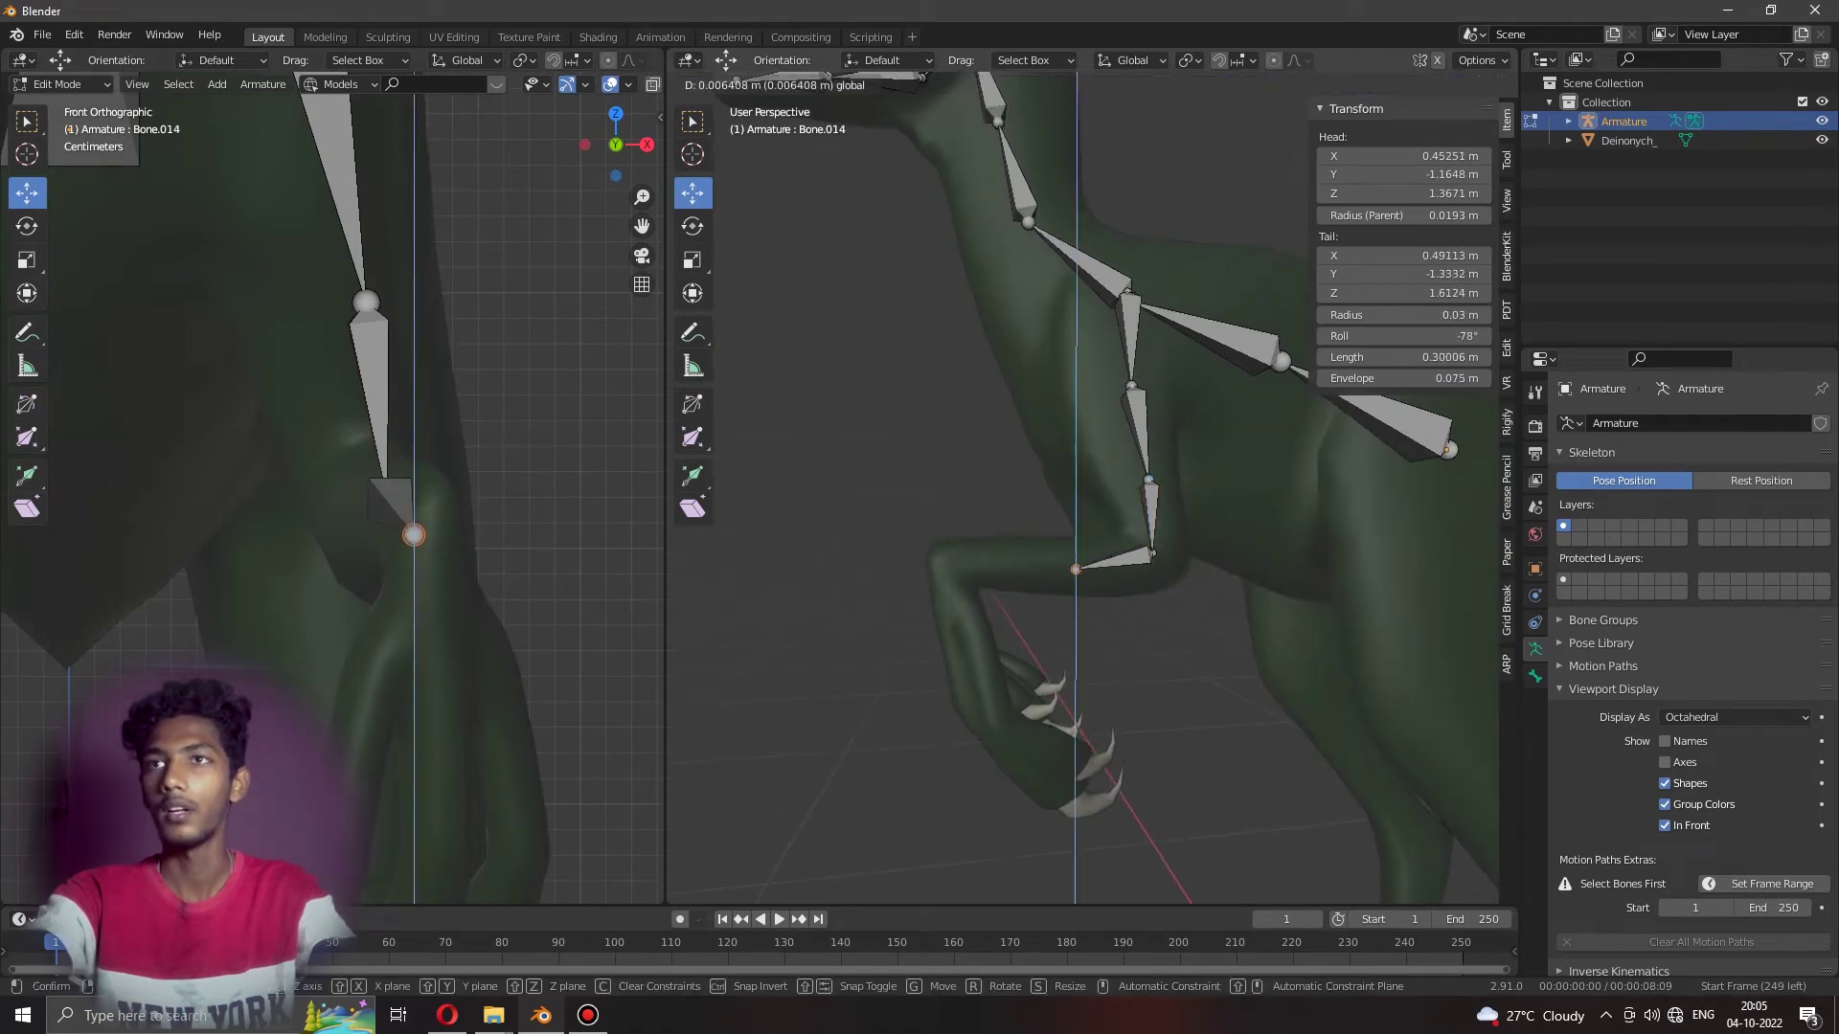
pyautogui.press('g')
pyautogui.press('Return')
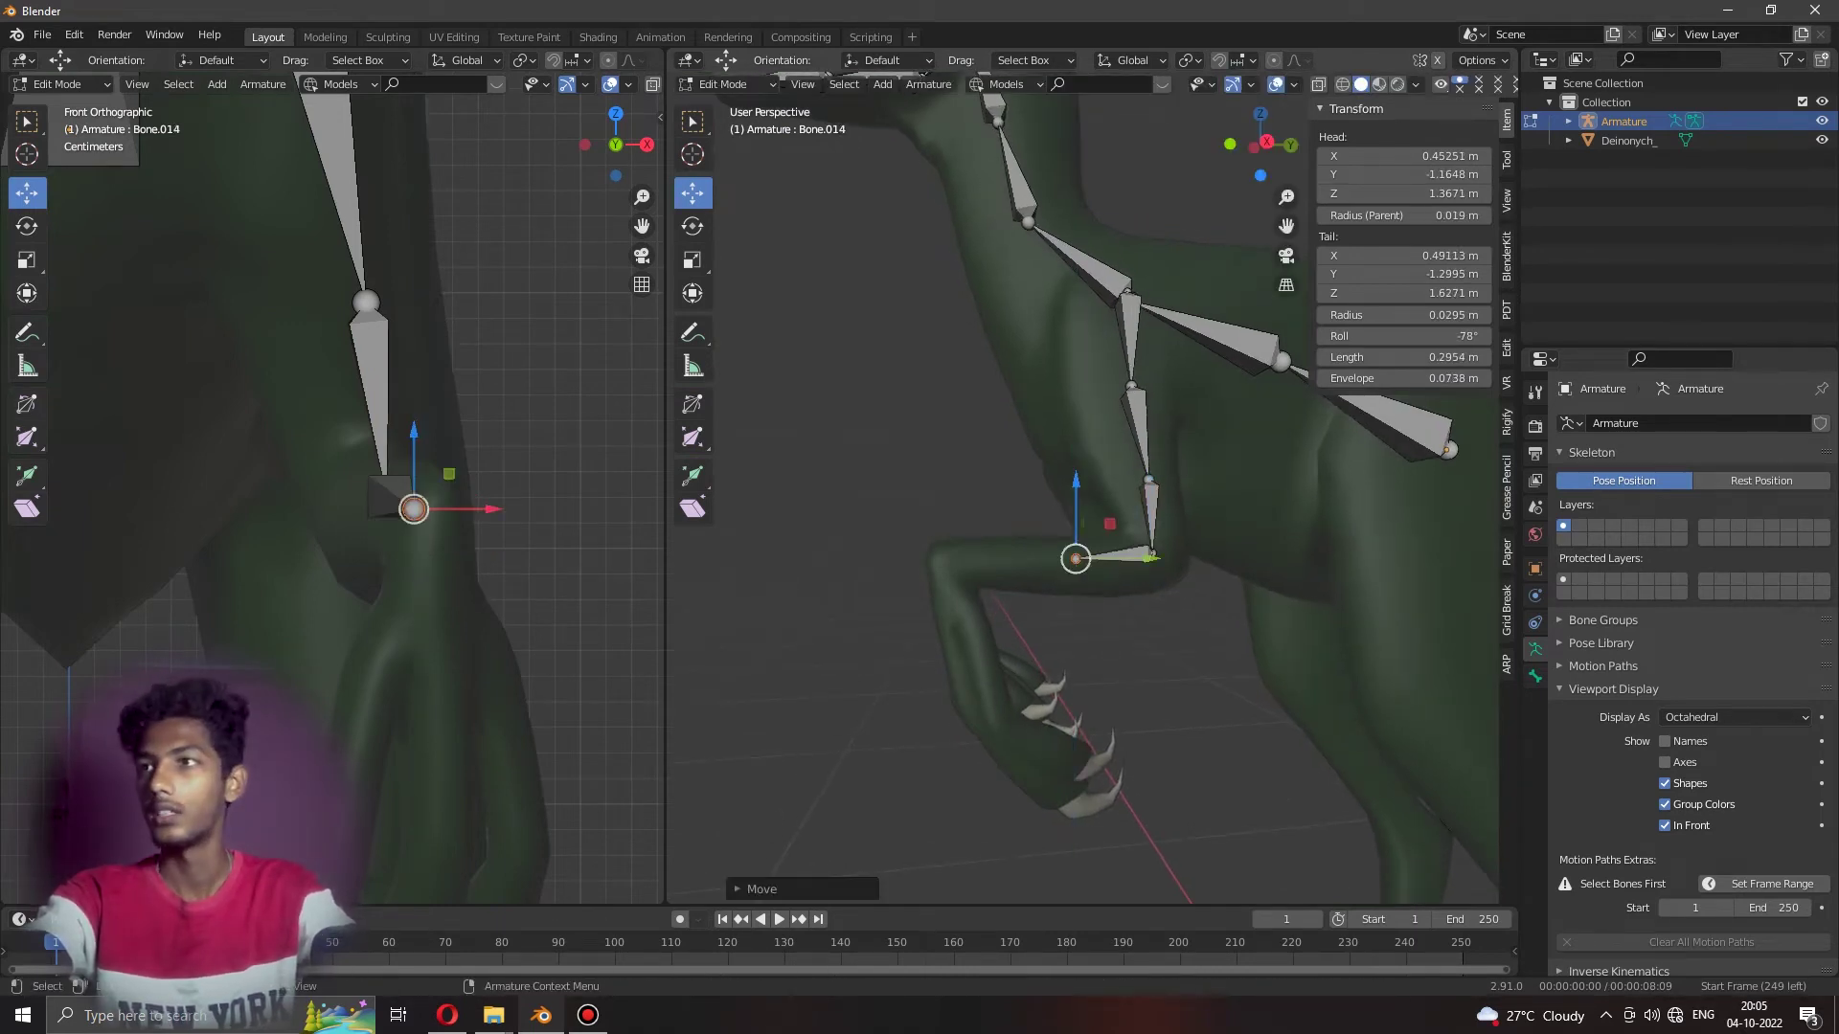
pyautogui.press('e')
pyautogui.press('Escape')
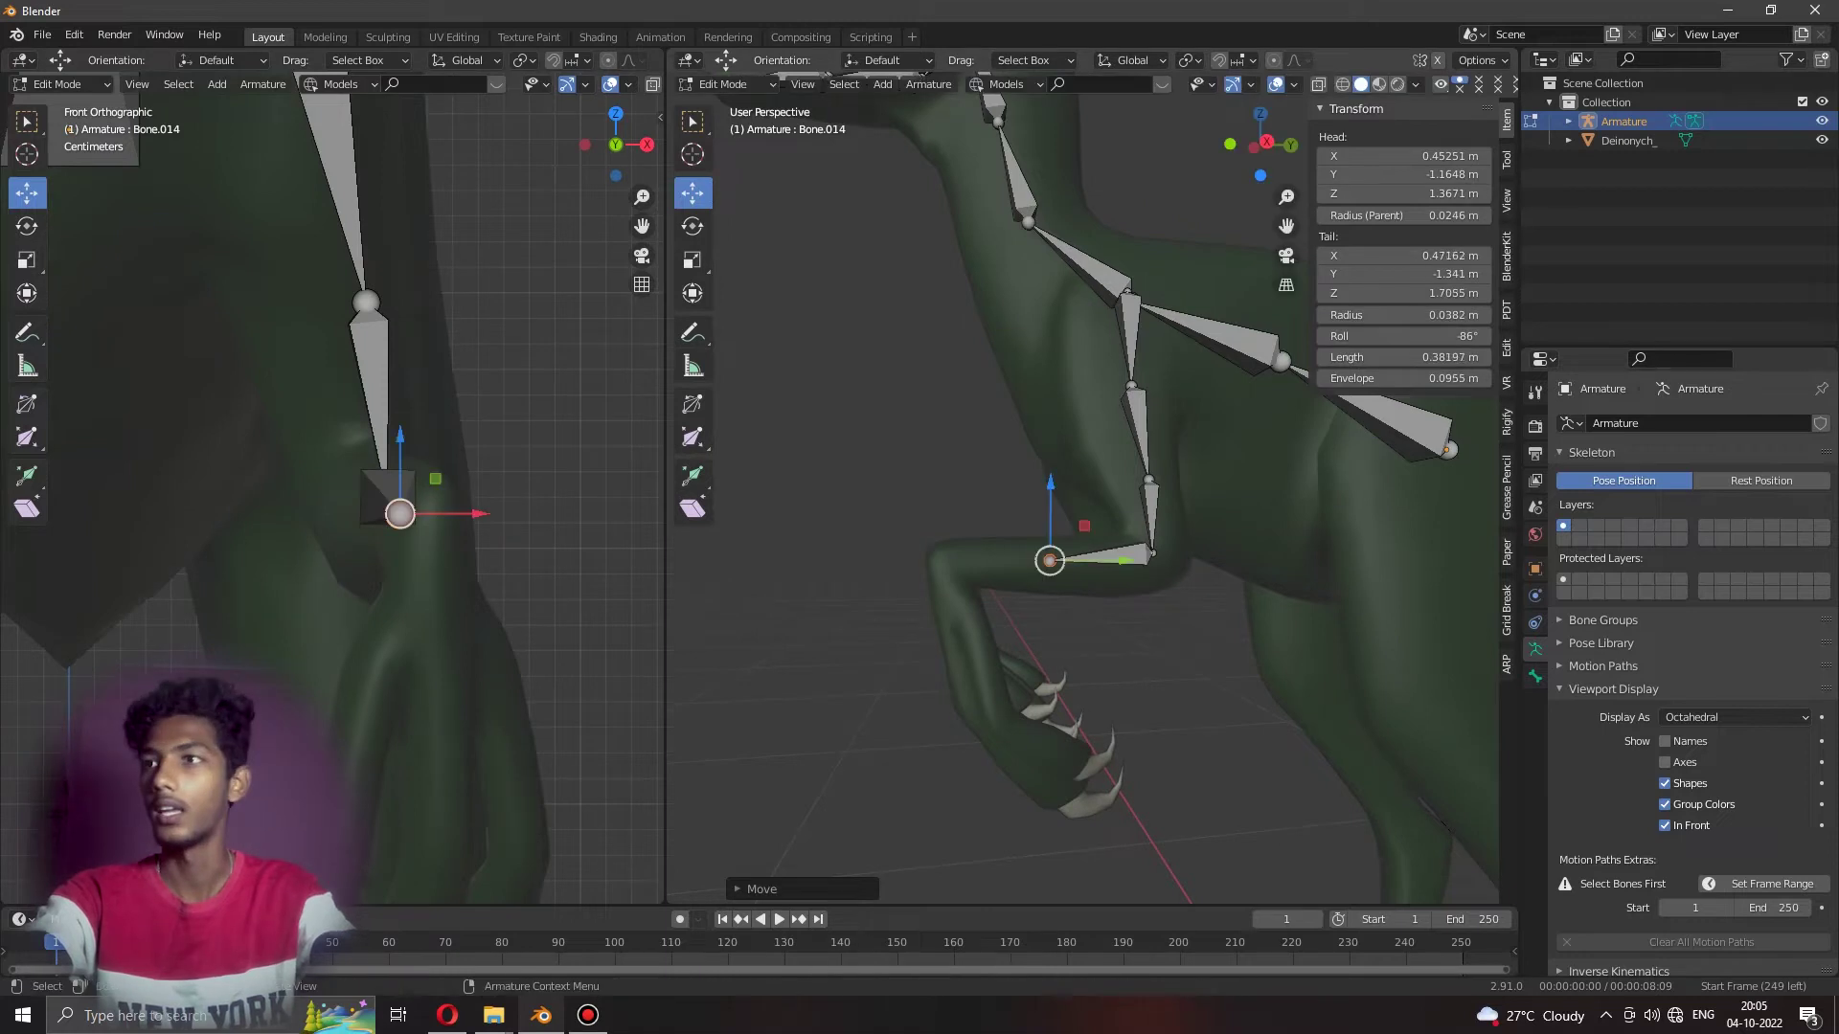
pyautogui.press('g')
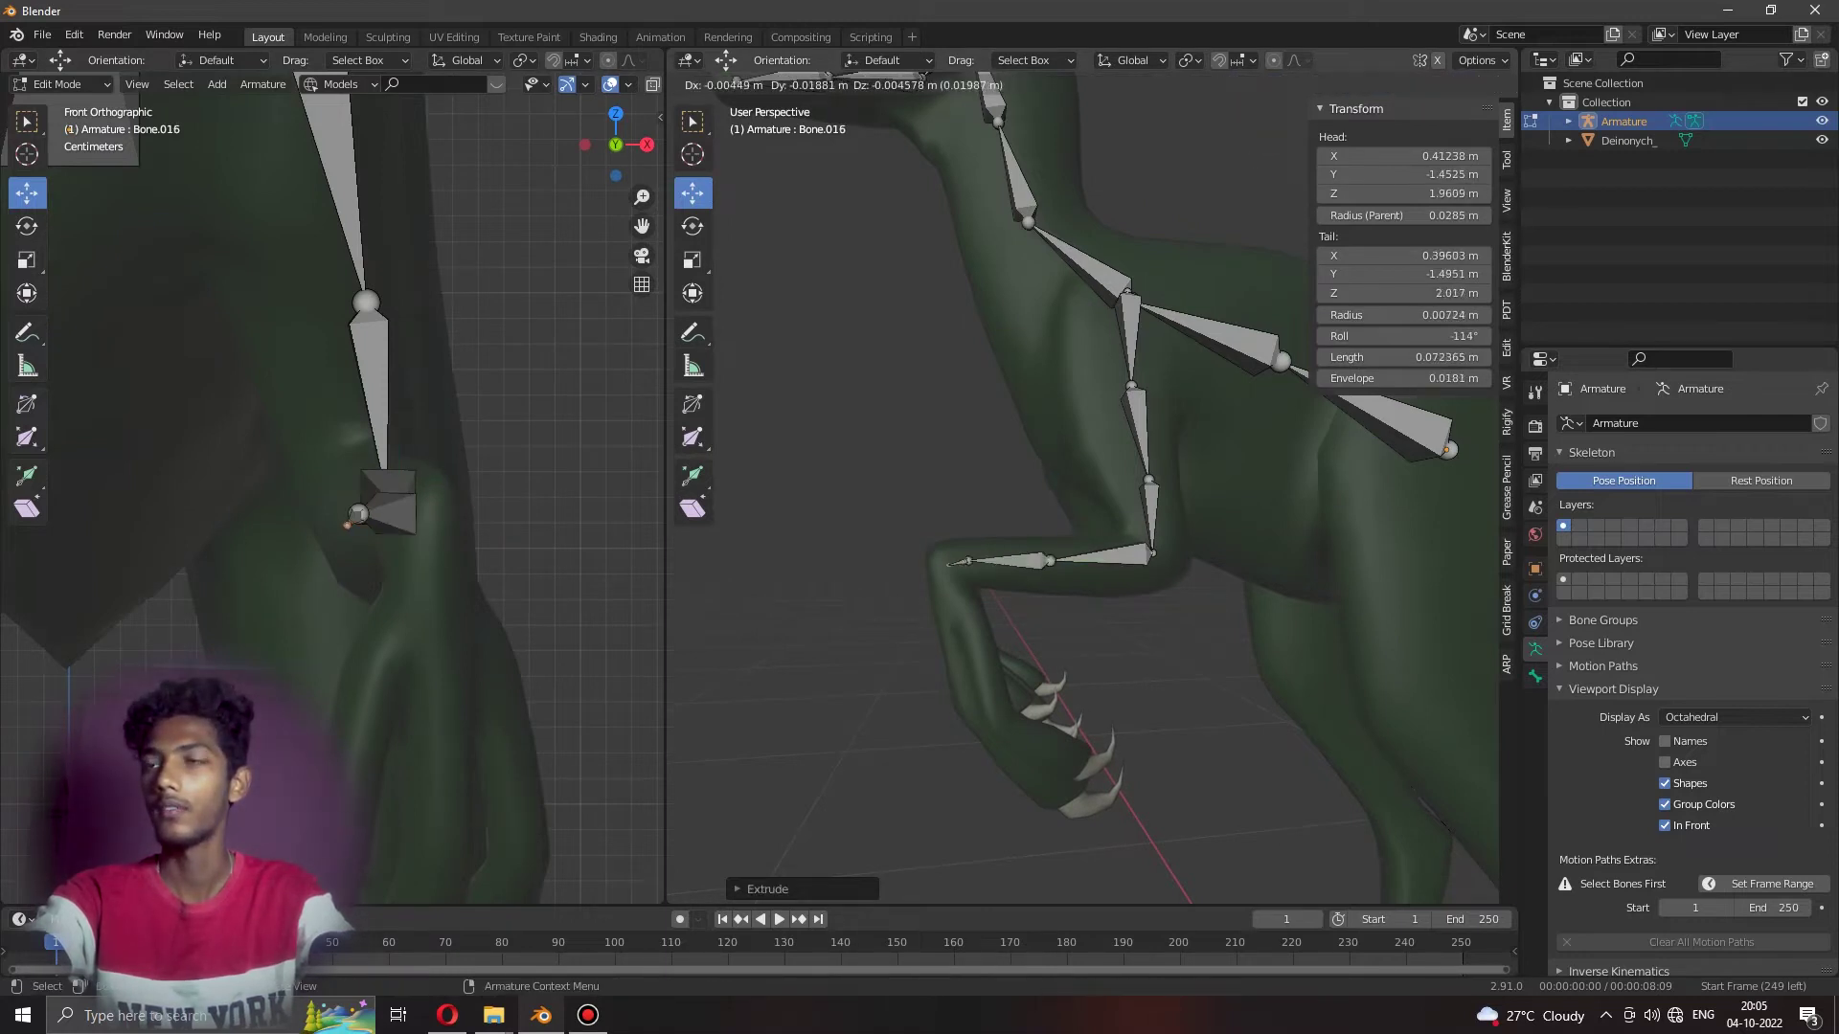
# Extrude another bone downward from the new wrist bone's tip.
pyautogui.press('Return')
pyautogui.press('e')
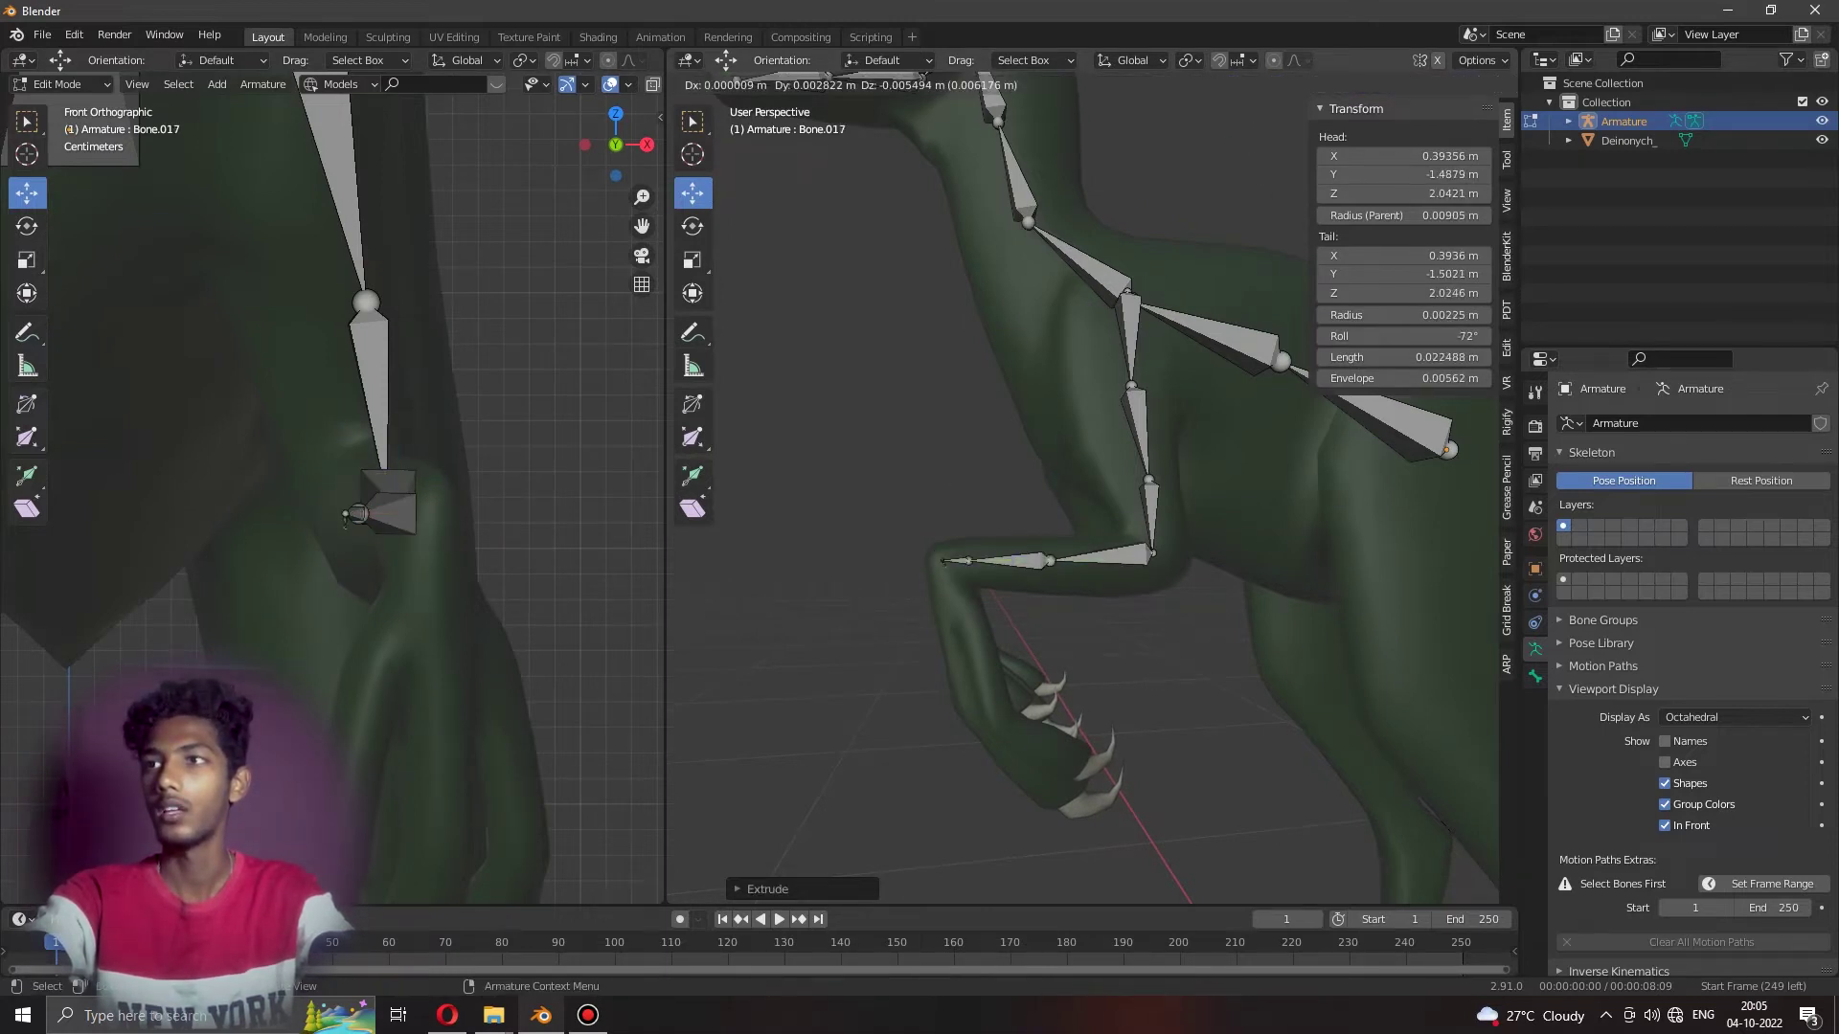
pyautogui.press('Return')
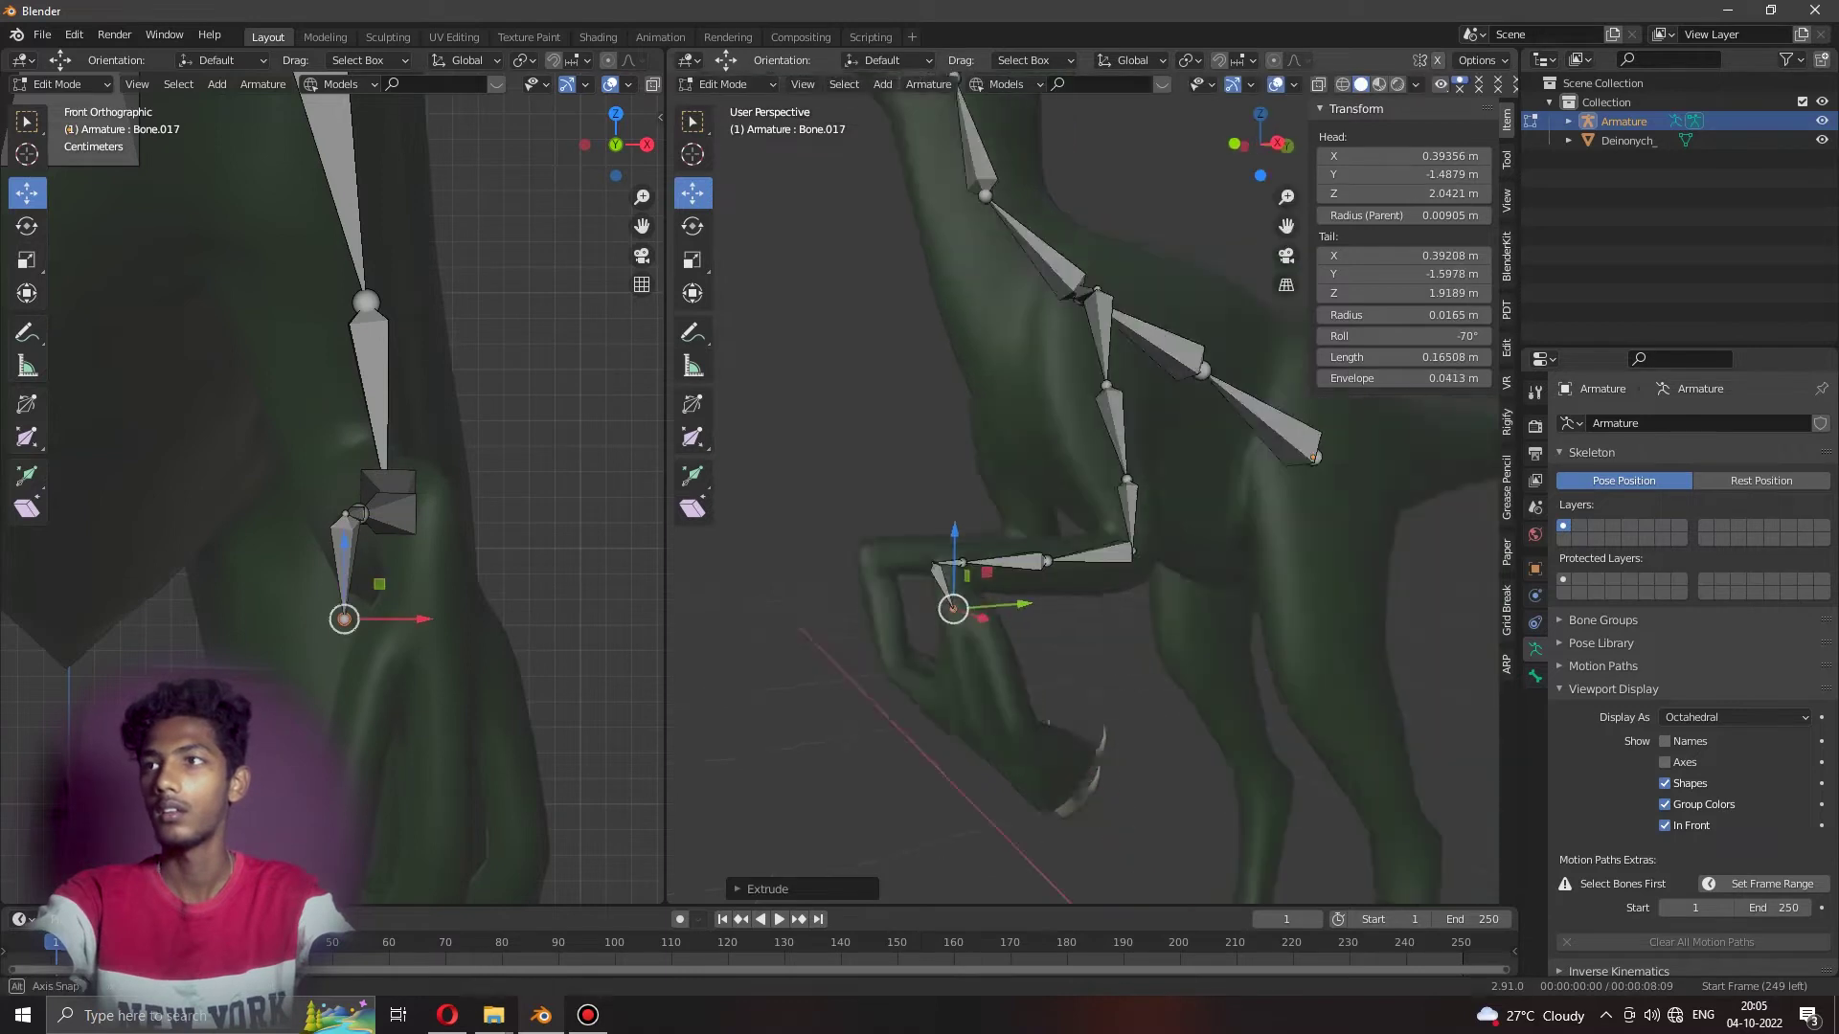
pyautogui.moveTo(1082, 479); pyautogui.dragTo(968, 498, button='middle')
pyautogui.scroll(2, 1006, 613)
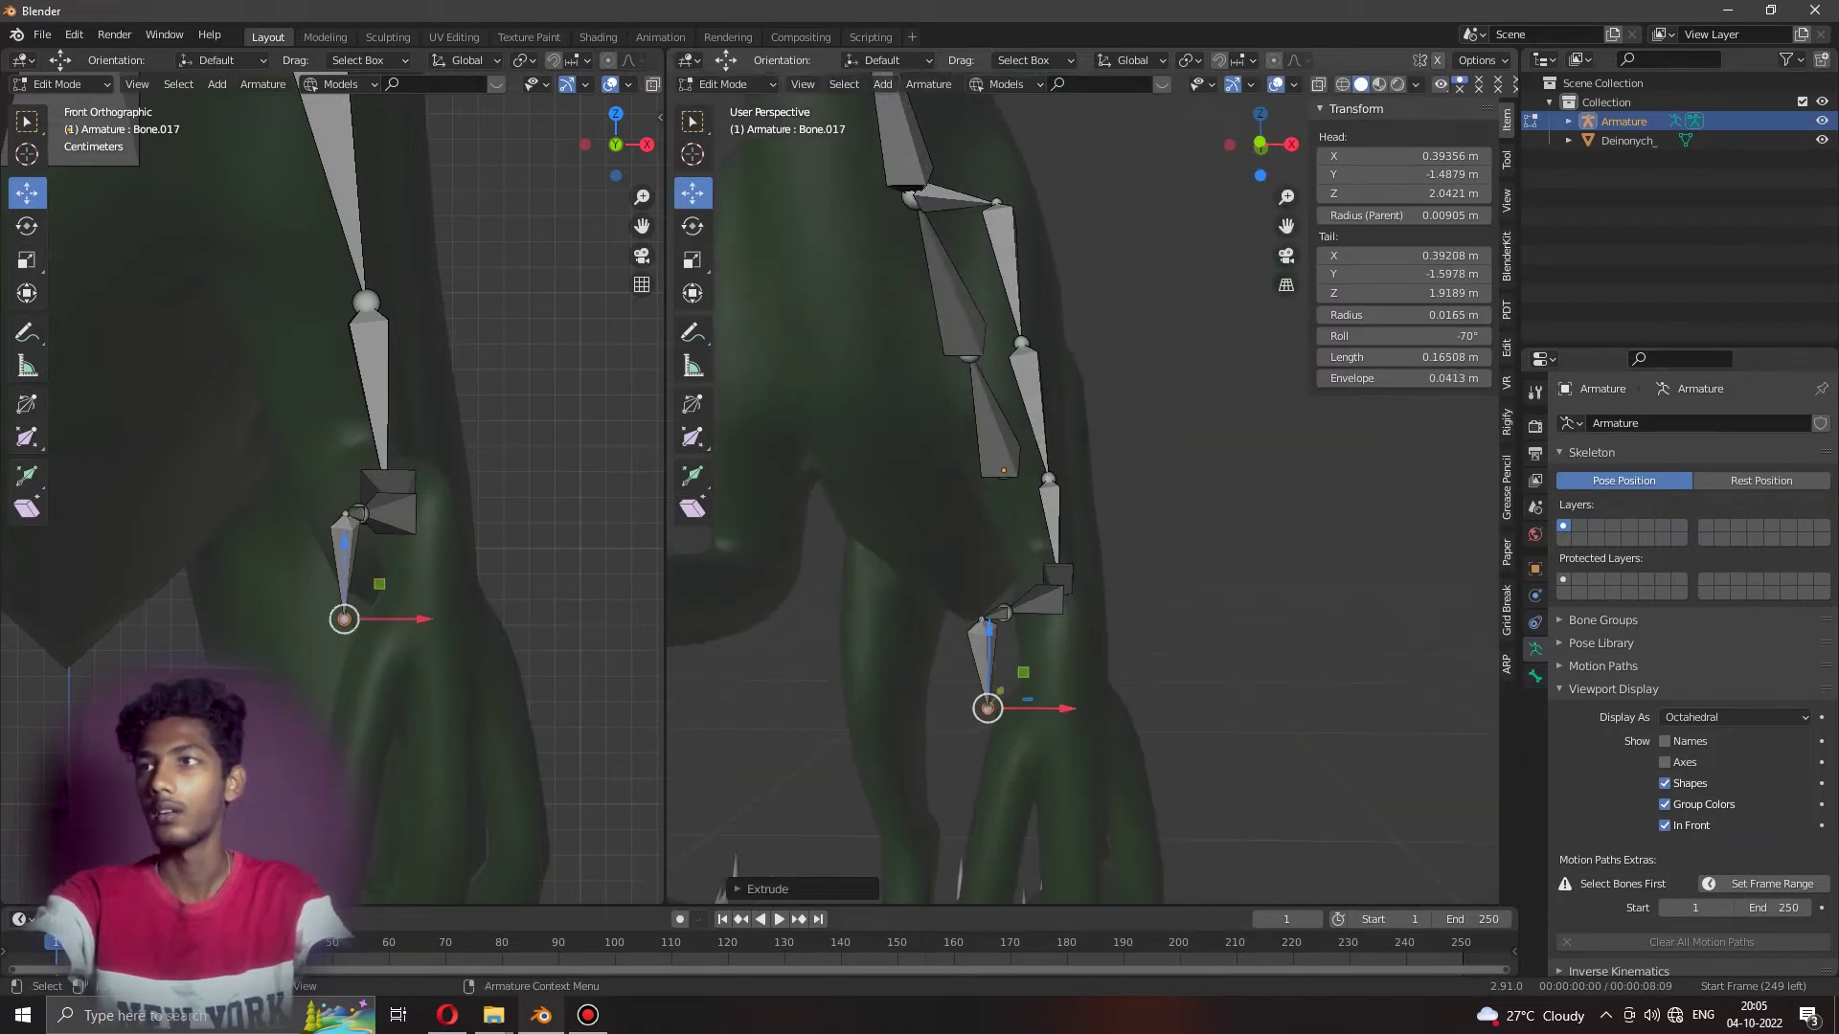
# Shift the wrist bone's tip and the small lower bone sideways along X.
pyautogui.click(1003, 613)
pyautogui.moveTo(1054, 613); pyautogui.dragTo(1098, 613)
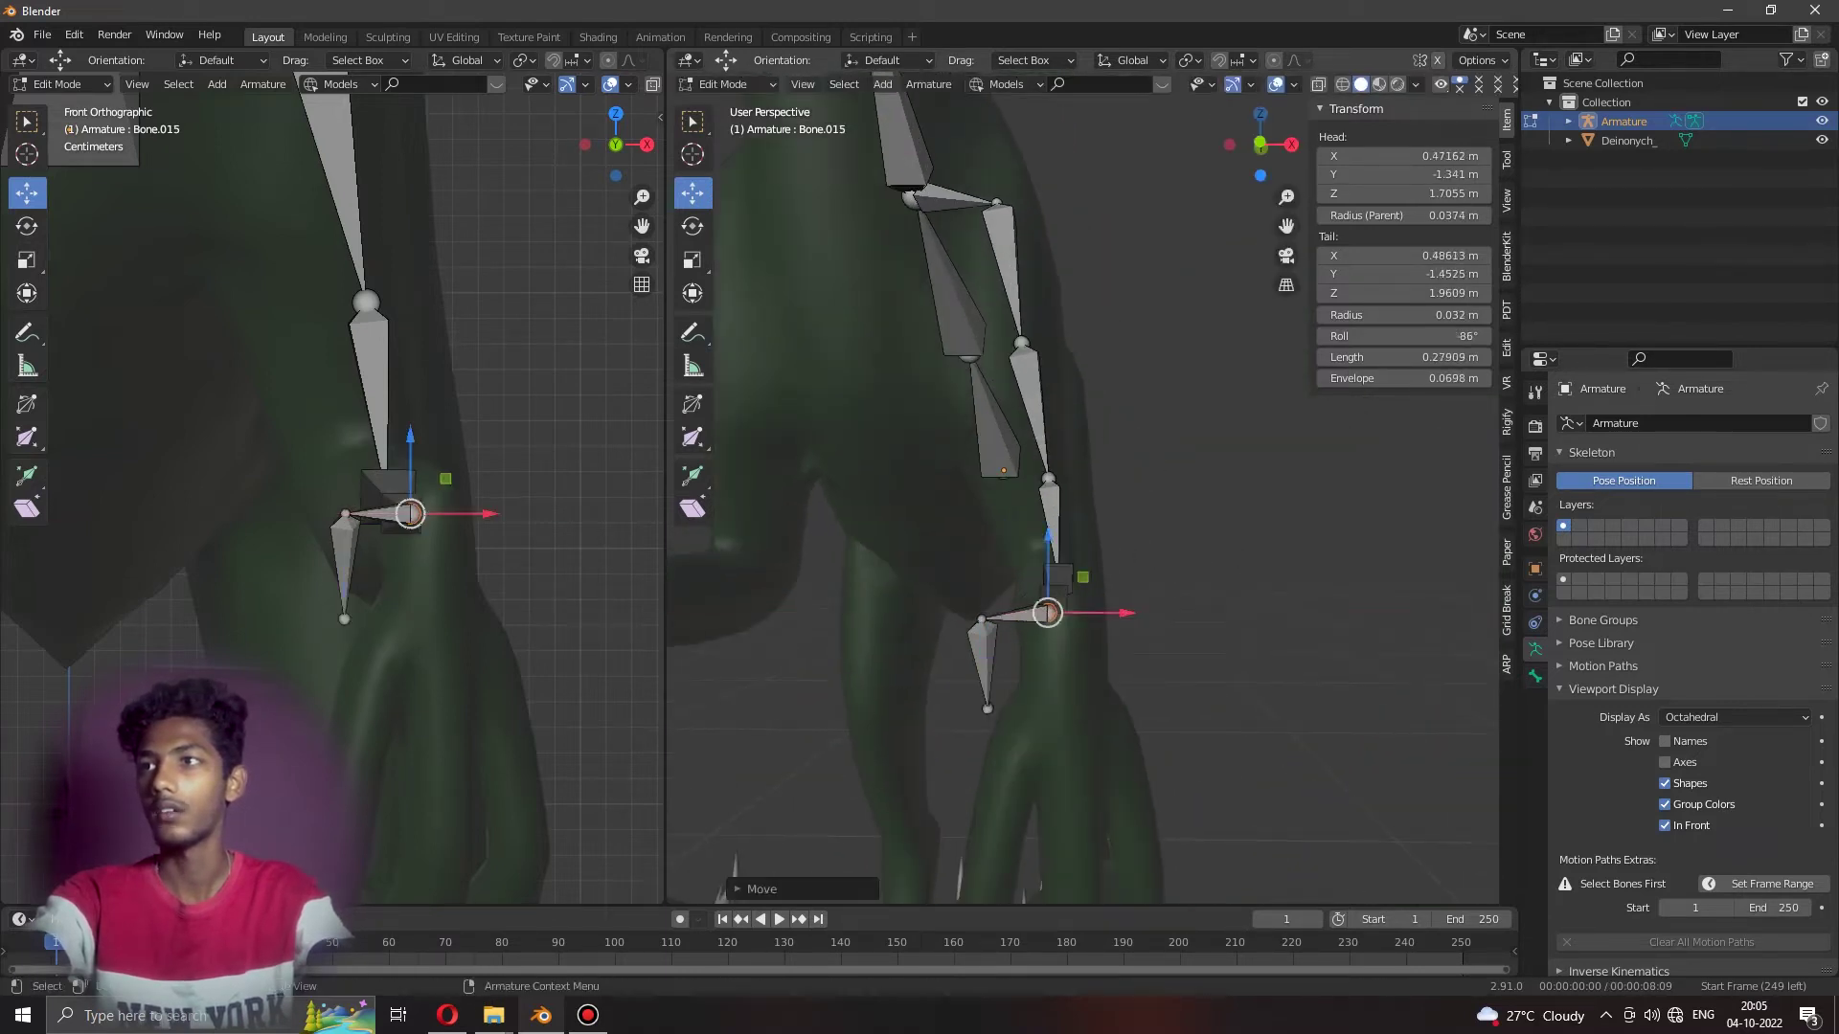
pyautogui.click(985, 661)
pyautogui.press('g')
pyautogui.press('x')
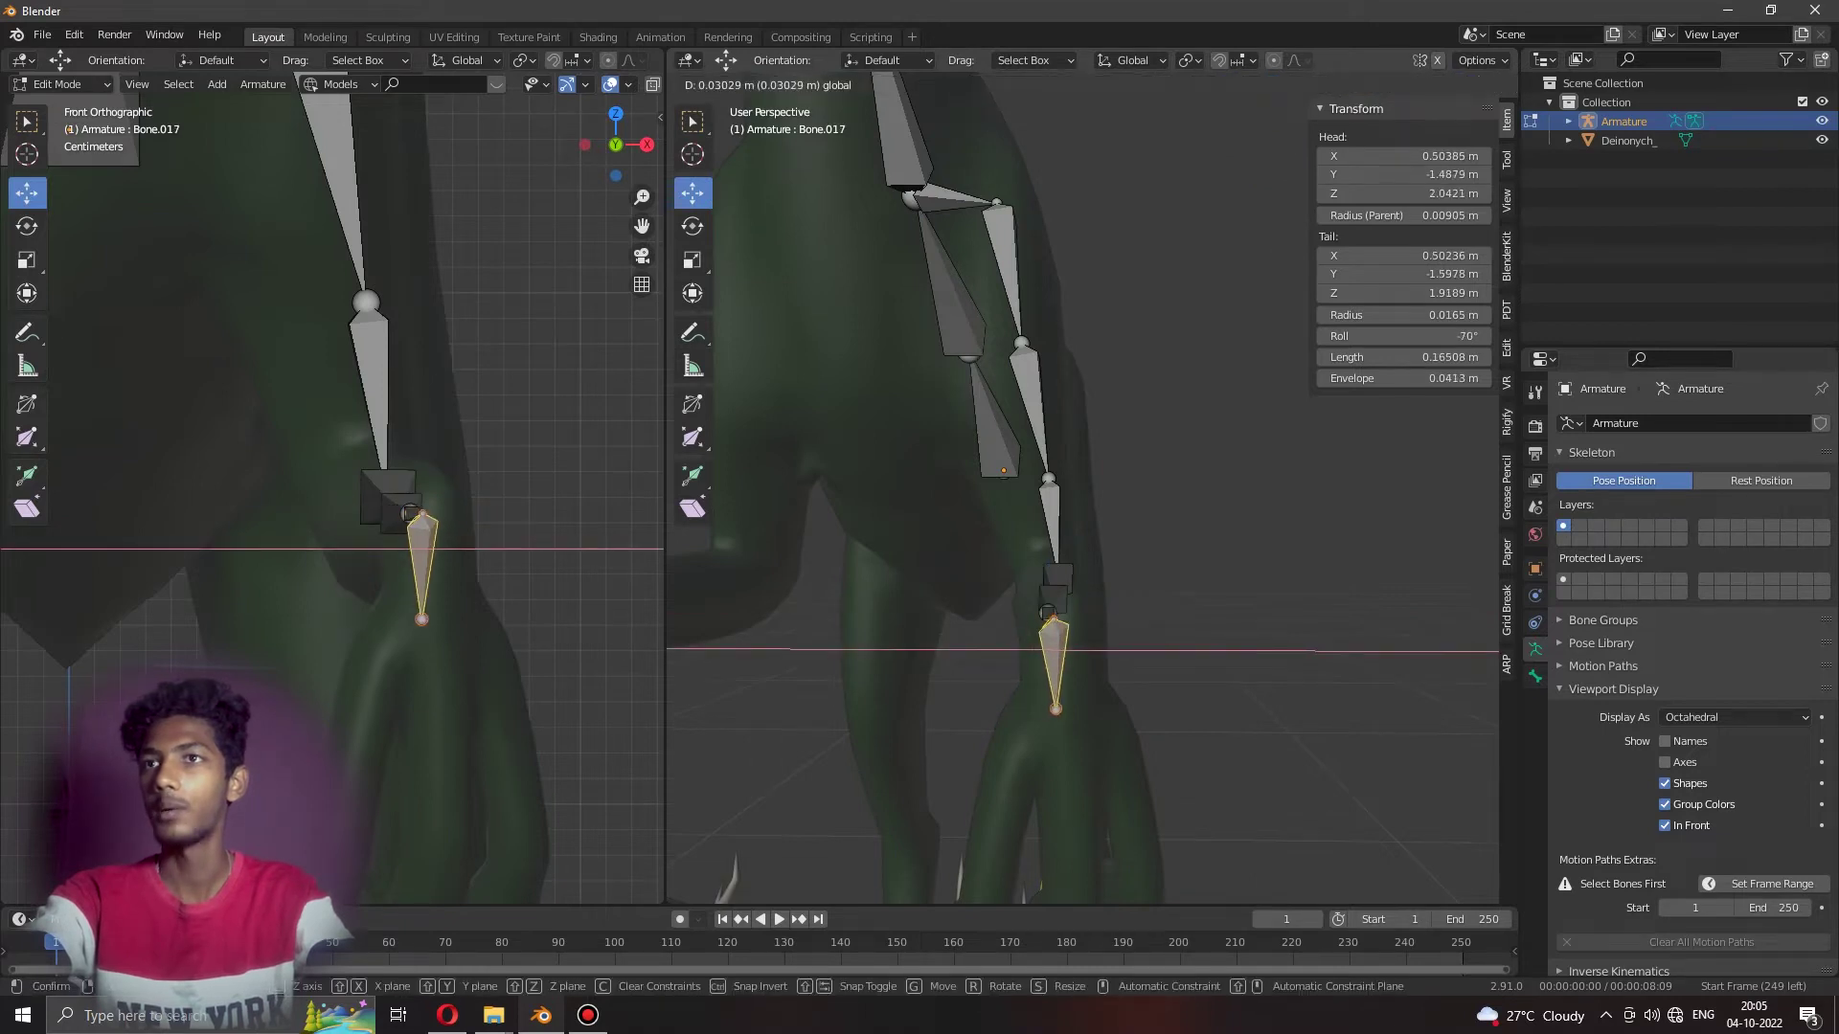
pyautogui.press('Return')
pyautogui.scroll(4, 987, 431)
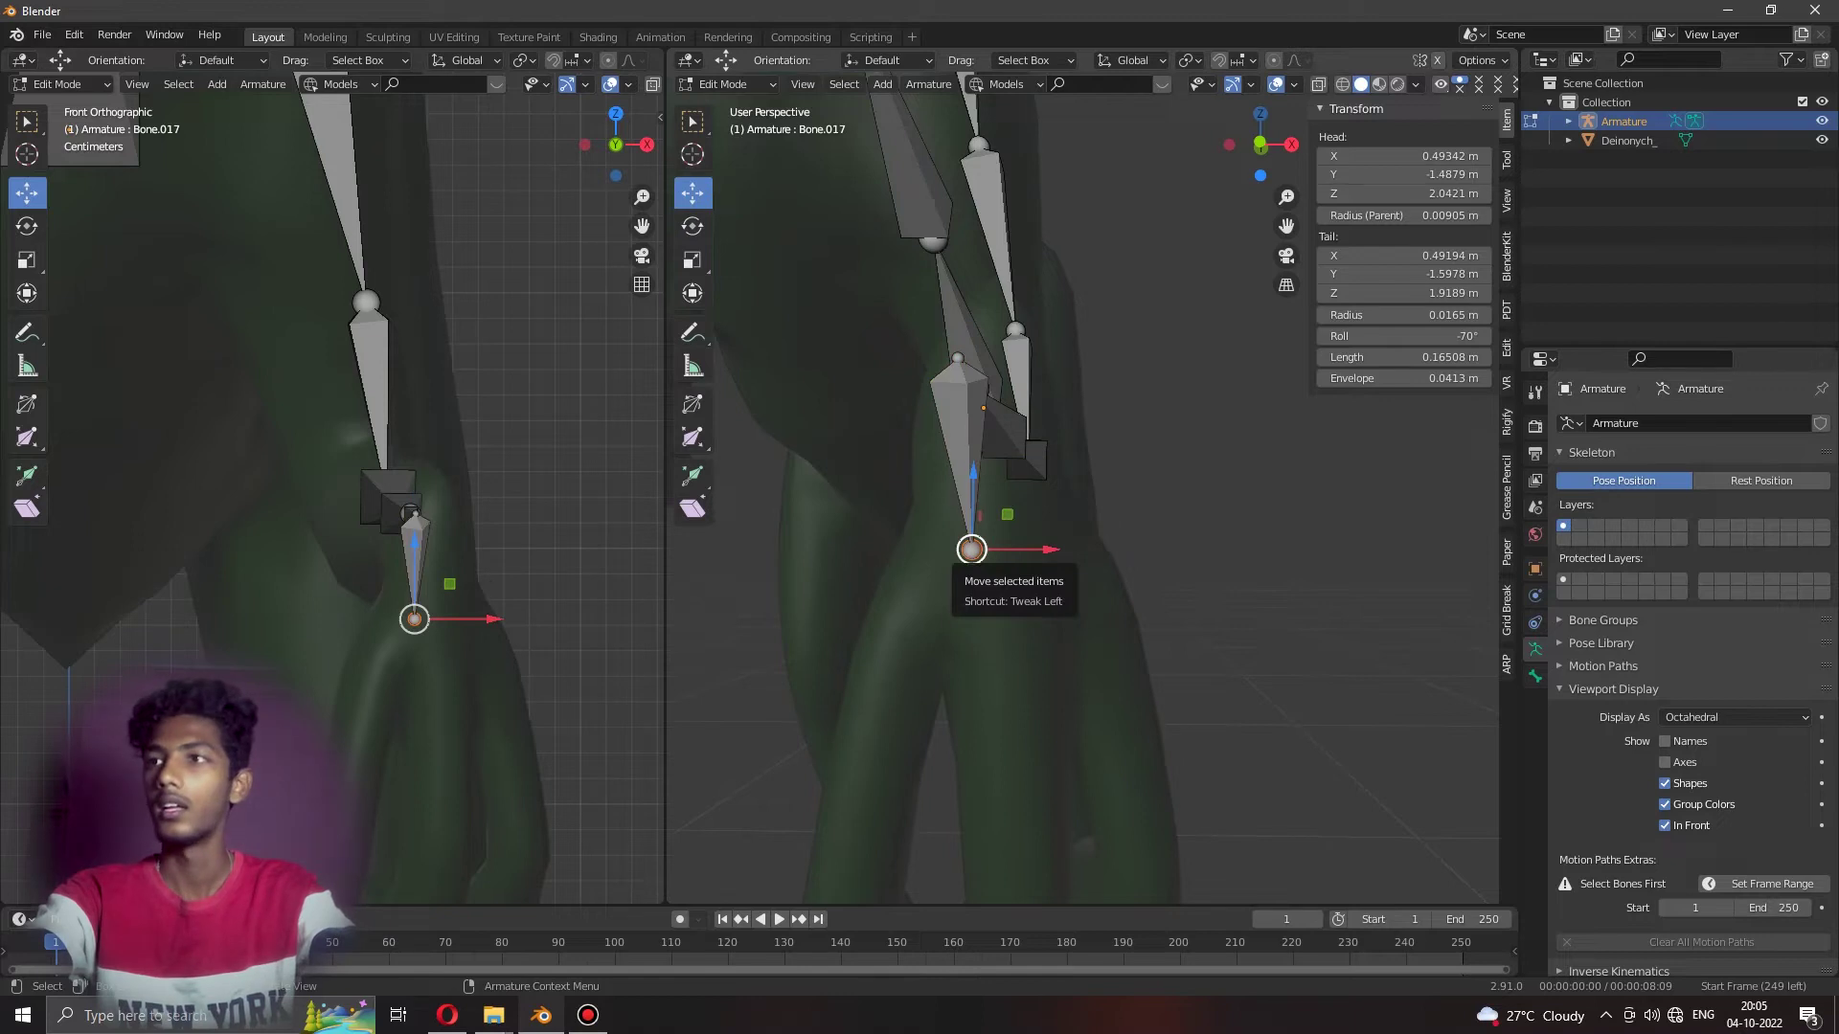
# Extrude two more bones downward into the hand, lengthening the lower one.
pyautogui.press('e')
pyautogui.click(909, 620)
pyautogui.press('e')
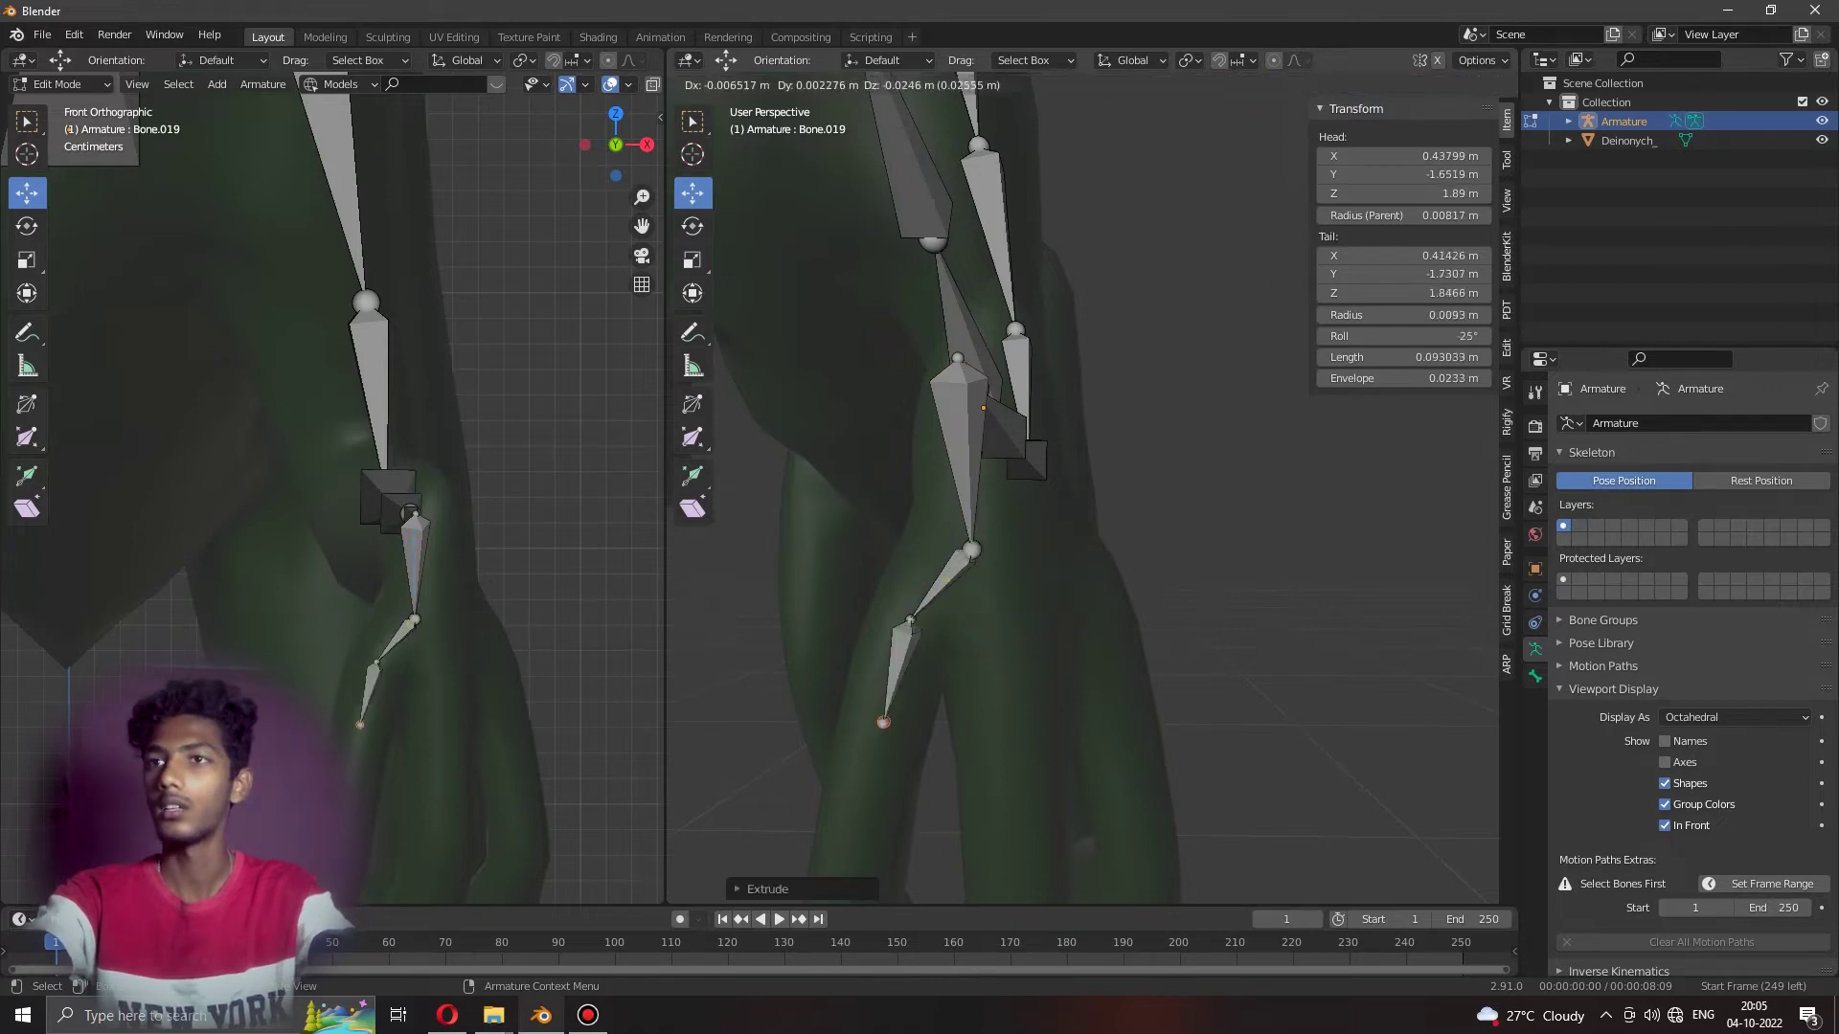
pyautogui.click(859, 817)
pyautogui.keyDown('shift'); pyautogui.moveTo(859, 817); pyautogui.dragTo(985, 305, button='middle'); pyautogui.keyUp('shift')
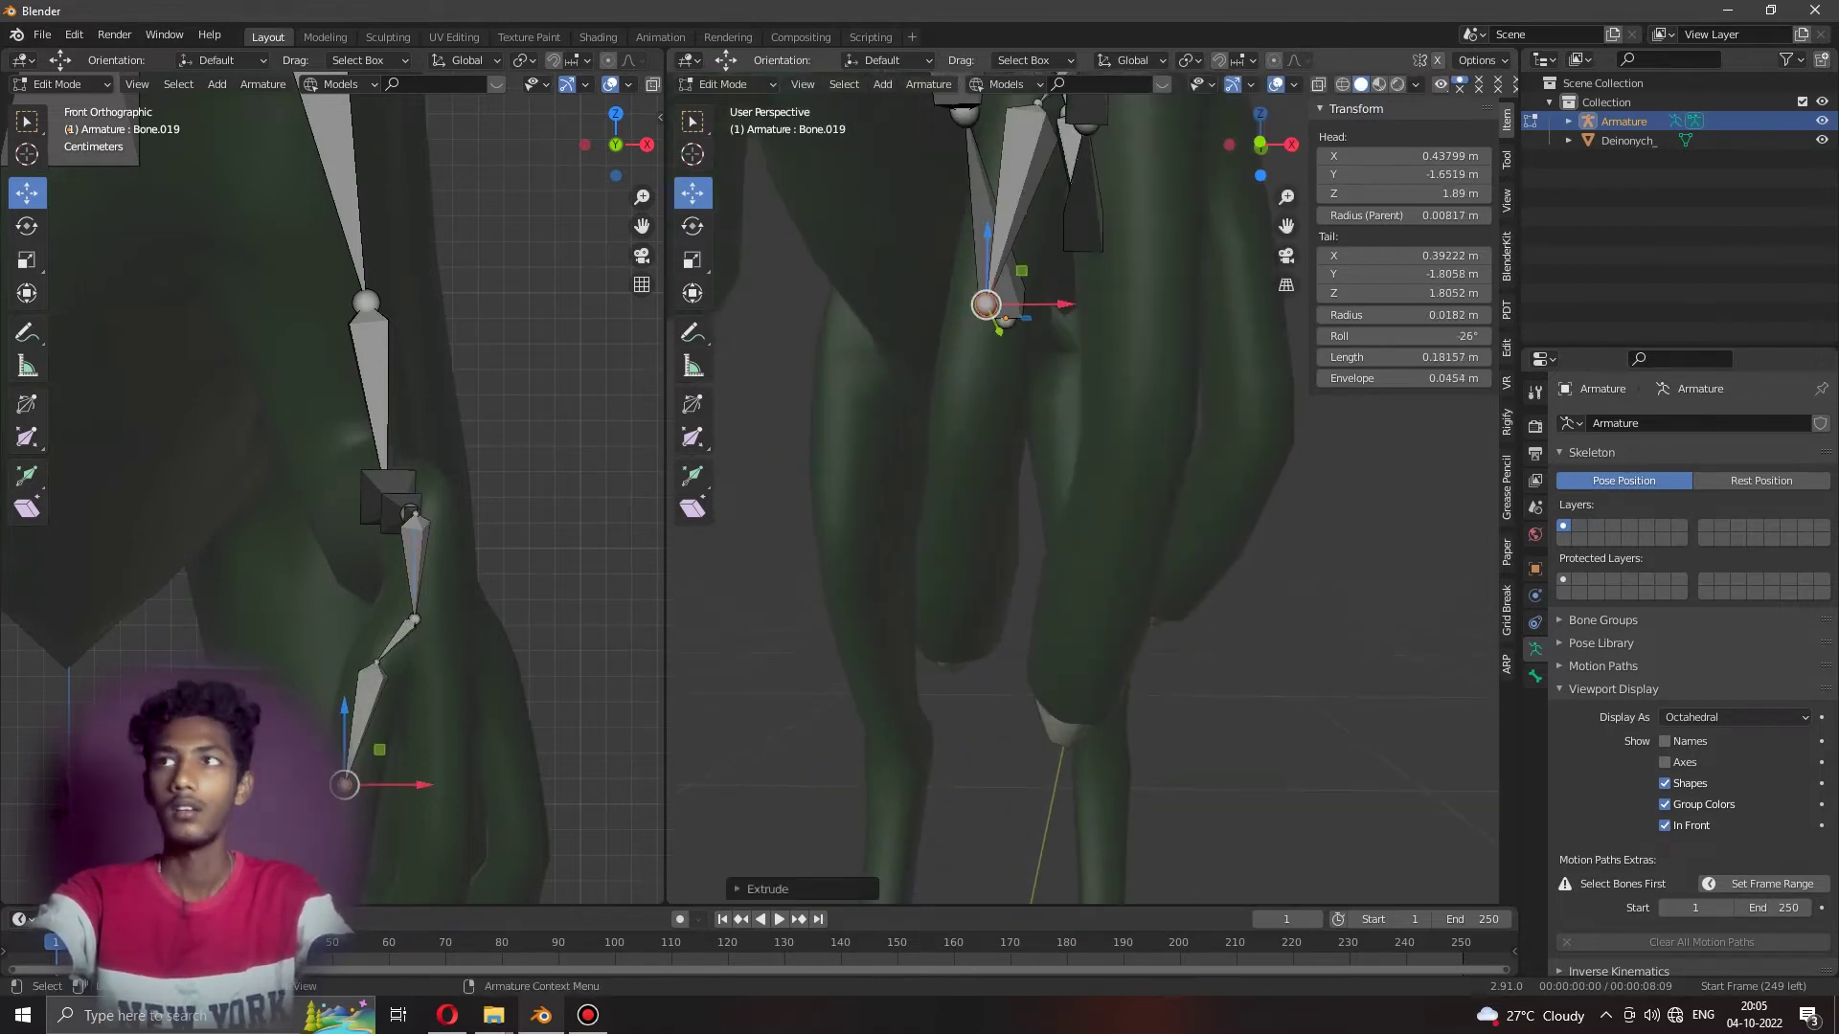
pyautogui.moveTo(986, 305); pyautogui.dragTo(978, 393)
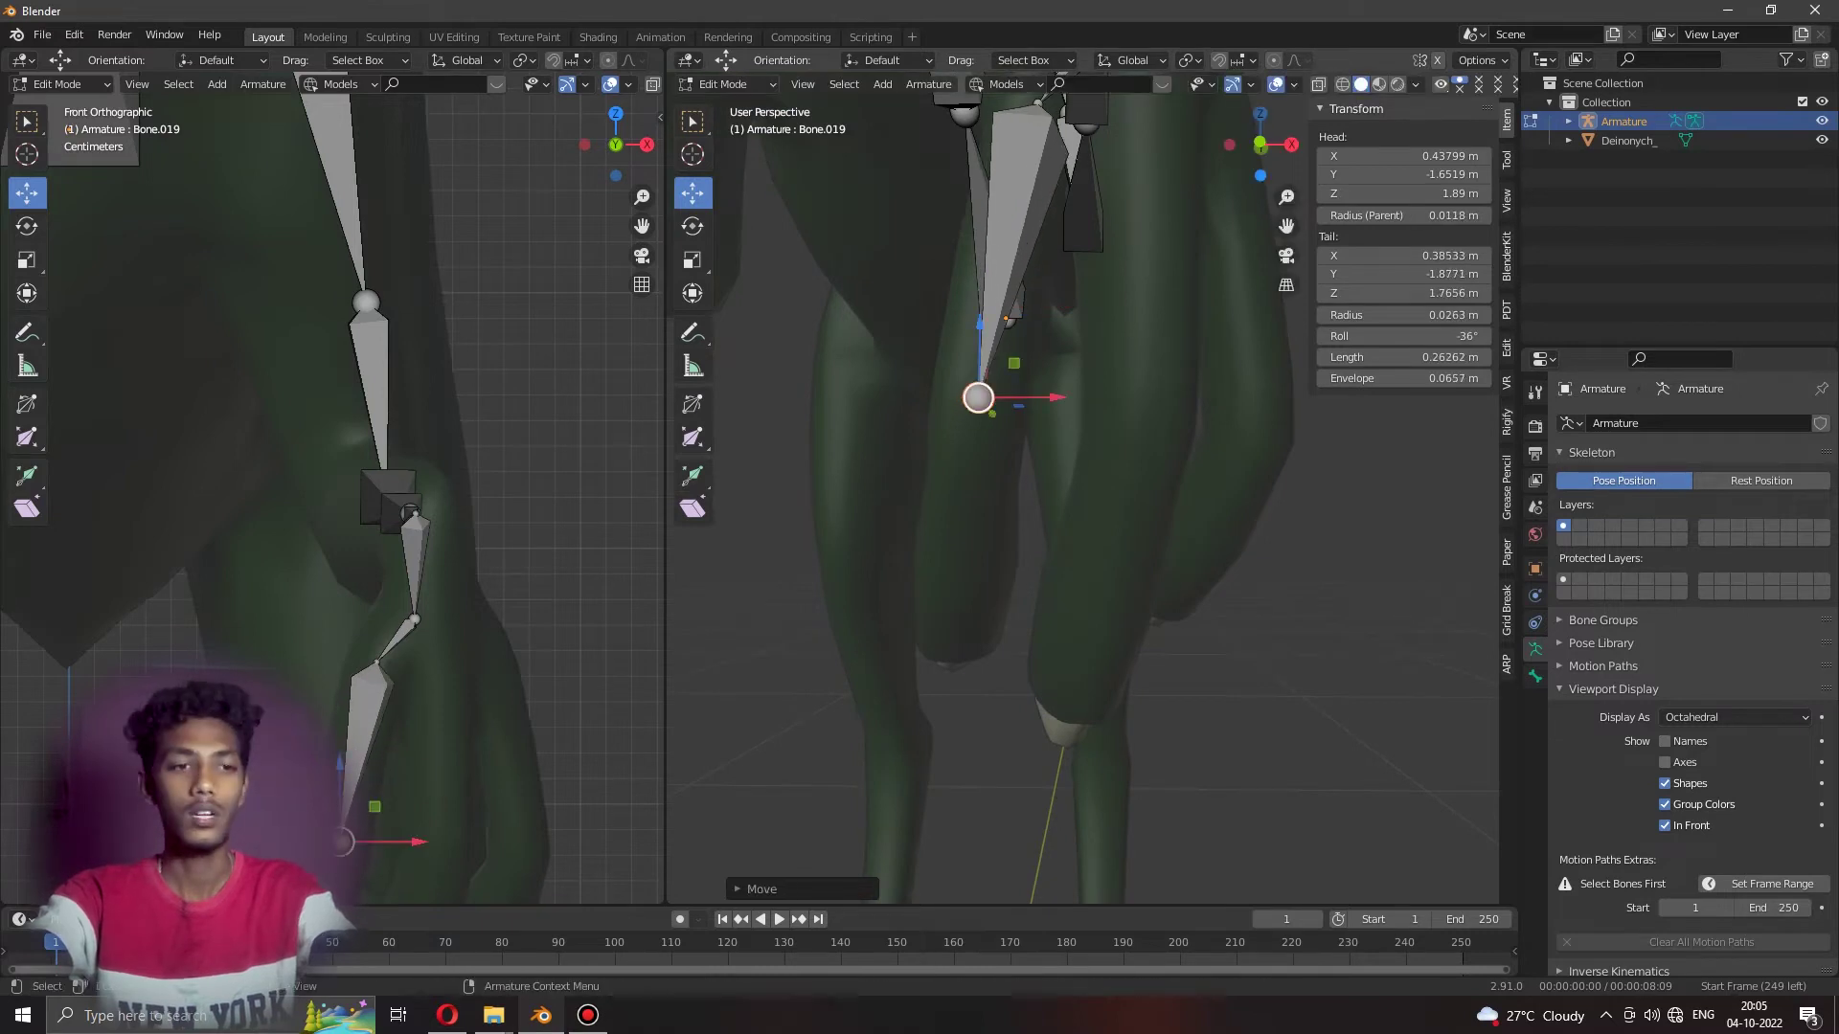
# Extrude a bone stretching toward the claw, then reposition the joint above it.
pyautogui.press('e')
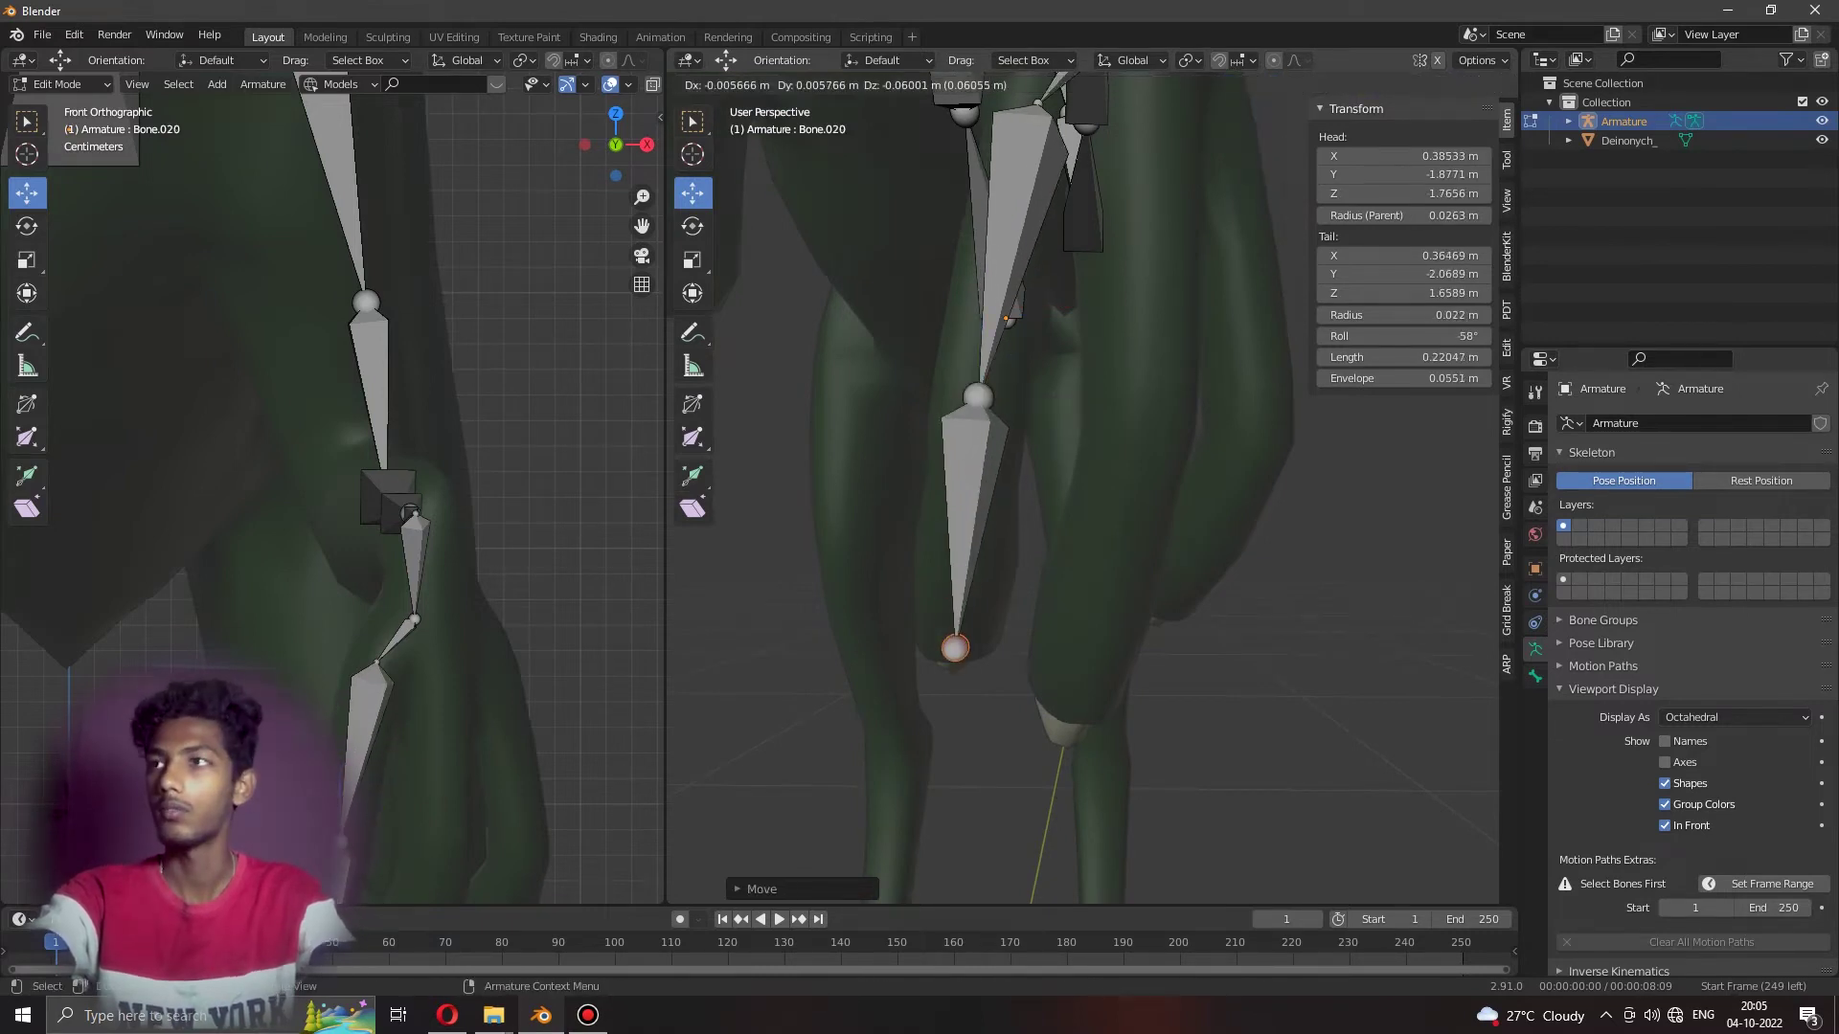
pyautogui.click(953, 637)
pyautogui.moveTo(953, 637)
pyautogui.mouseDown(button='middle')
pyautogui.moveTo(1415, 606)
pyautogui.moveTo(1274, 728)
pyautogui.moveTo(1222, 831)
pyautogui.mouseUp(button='middle')
pyautogui.moveTo(1221, 831)
pyautogui.mouseDown()
pyautogui.moveTo(952, 830)
pyautogui.moveTo(913, 851)
pyautogui.mouseUp()
pyautogui.moveTo(913, 851)
pyautogui.mouseDown(button='middle')
pyautogui.moveTo(1132, 534)
pyautogui.moveTo(1116, 575)
pyautogui.mouseUp(button='middle')
pyautogui.click(1132, 535)
pyautogui.press('g')
pyautogui.click(1132, 535)
pyautogui.click(1175, 451)
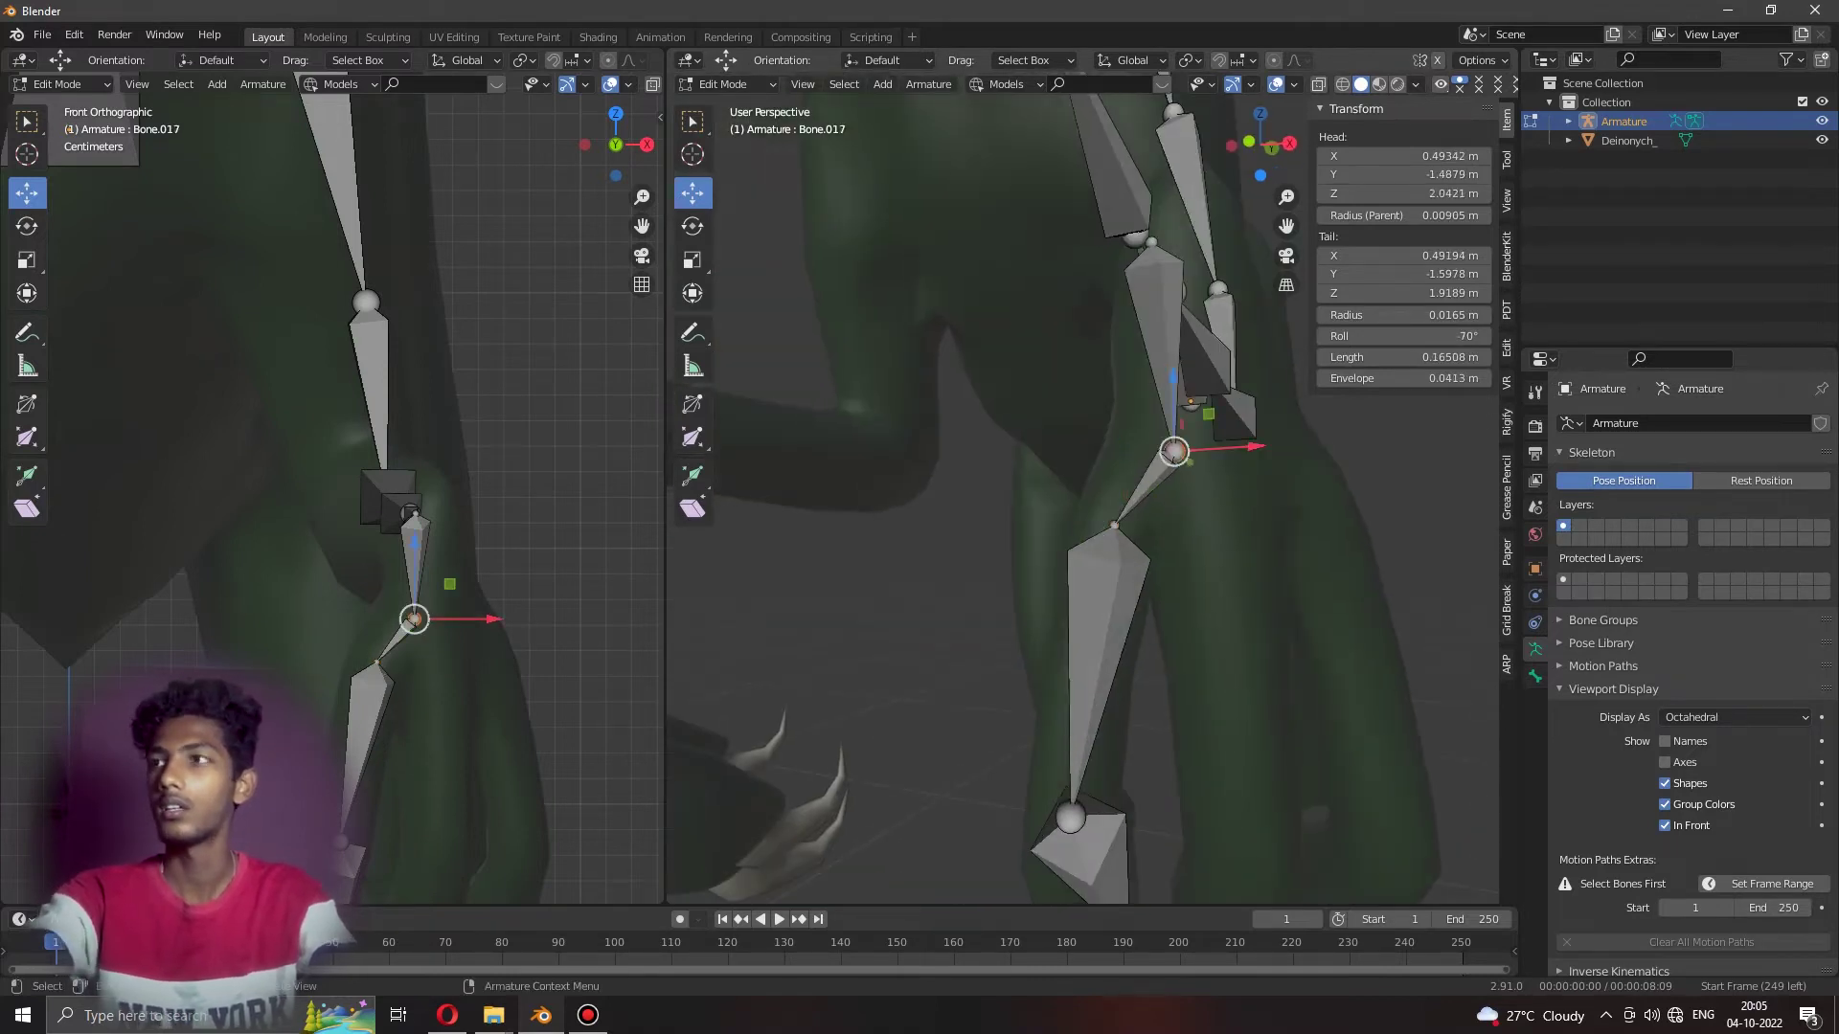
pyautogui.moveTo(1174, 450); pyautogui.dragTo(1137, 461, button='middle')
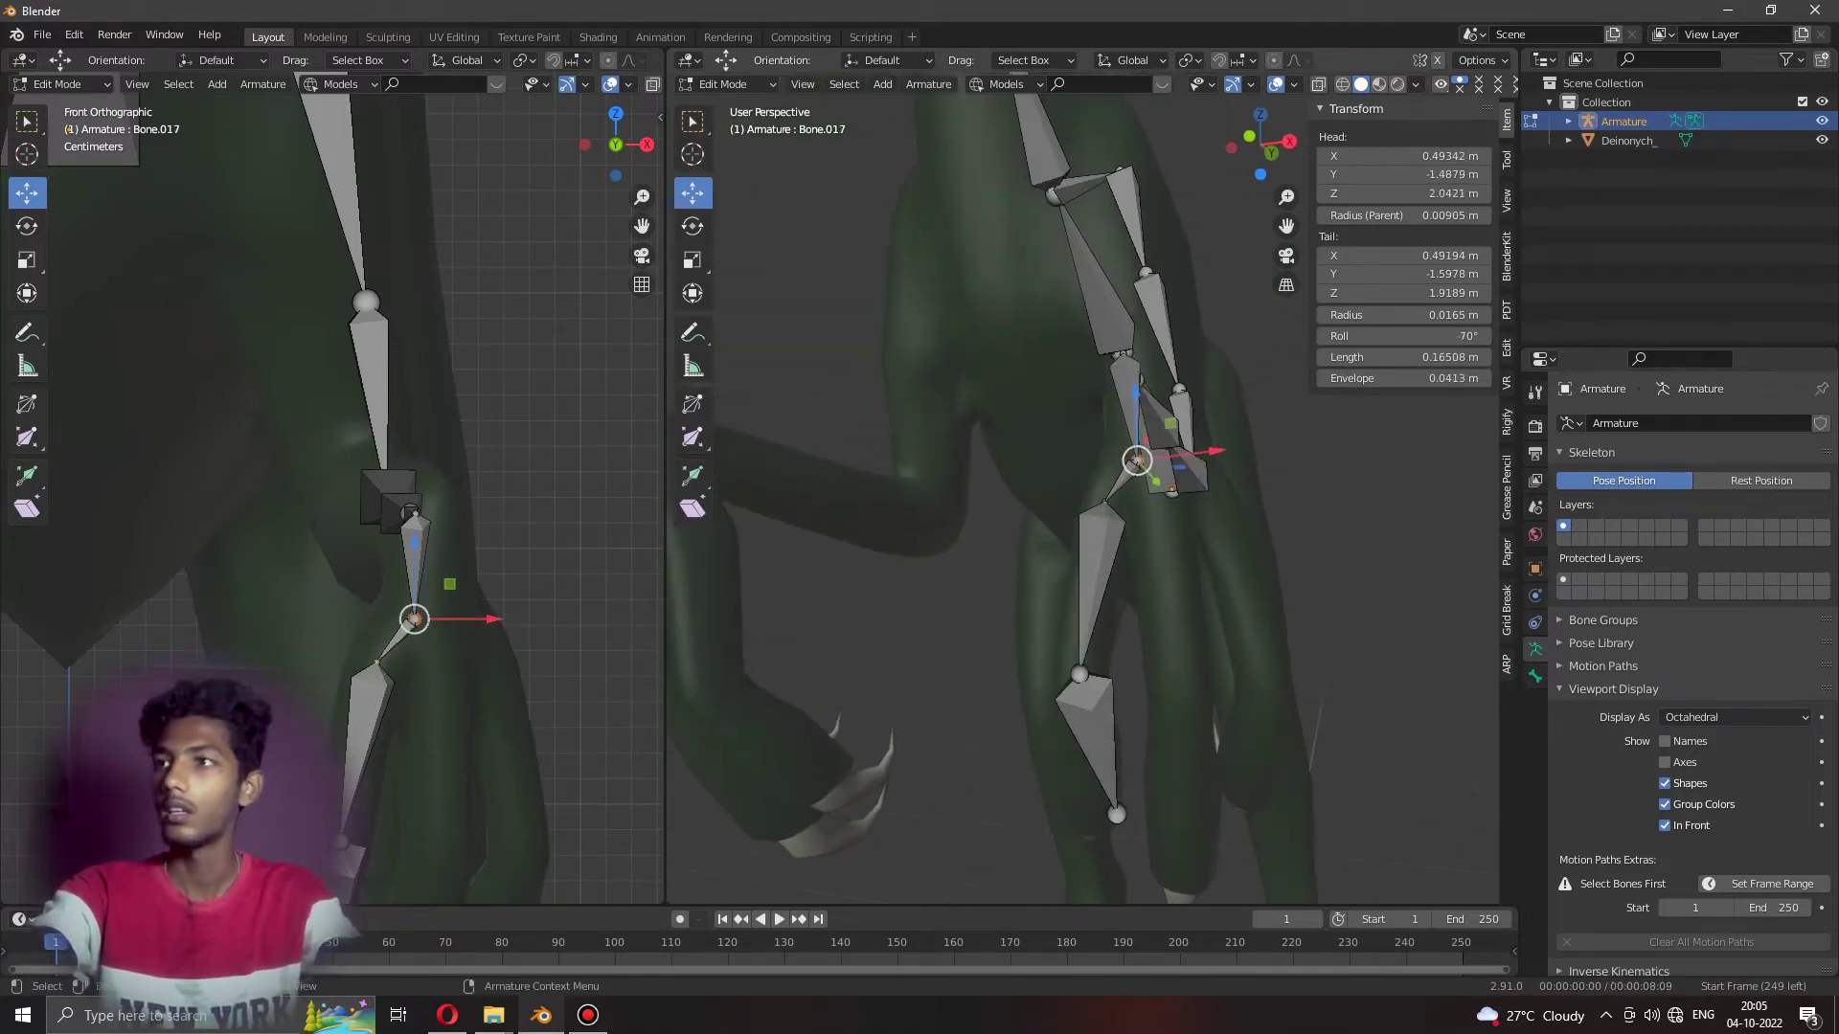
# Extrude a new finger bone from the wrist joint.
pyautogui.press('e')
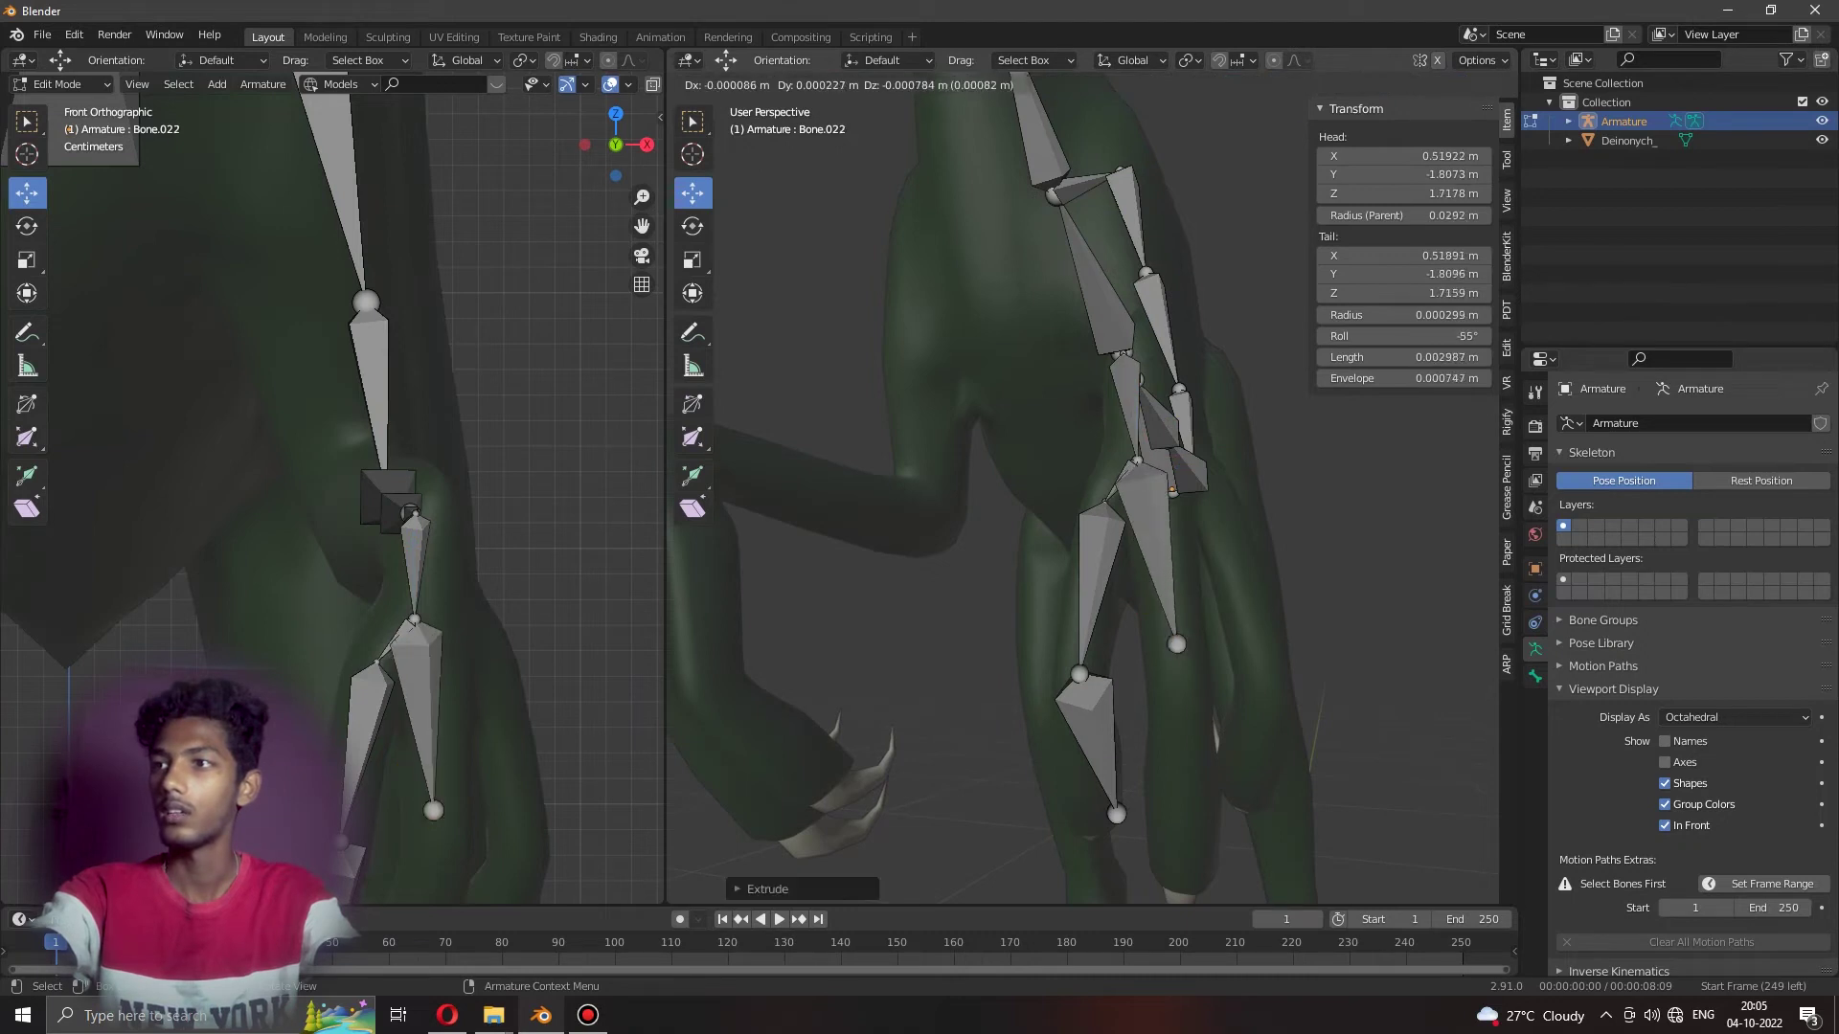
pyautogui.click(1188, 866)
pyautogui.moveTo(1187, 867); pyautogui.dragTo(1150, 862, button='middle')
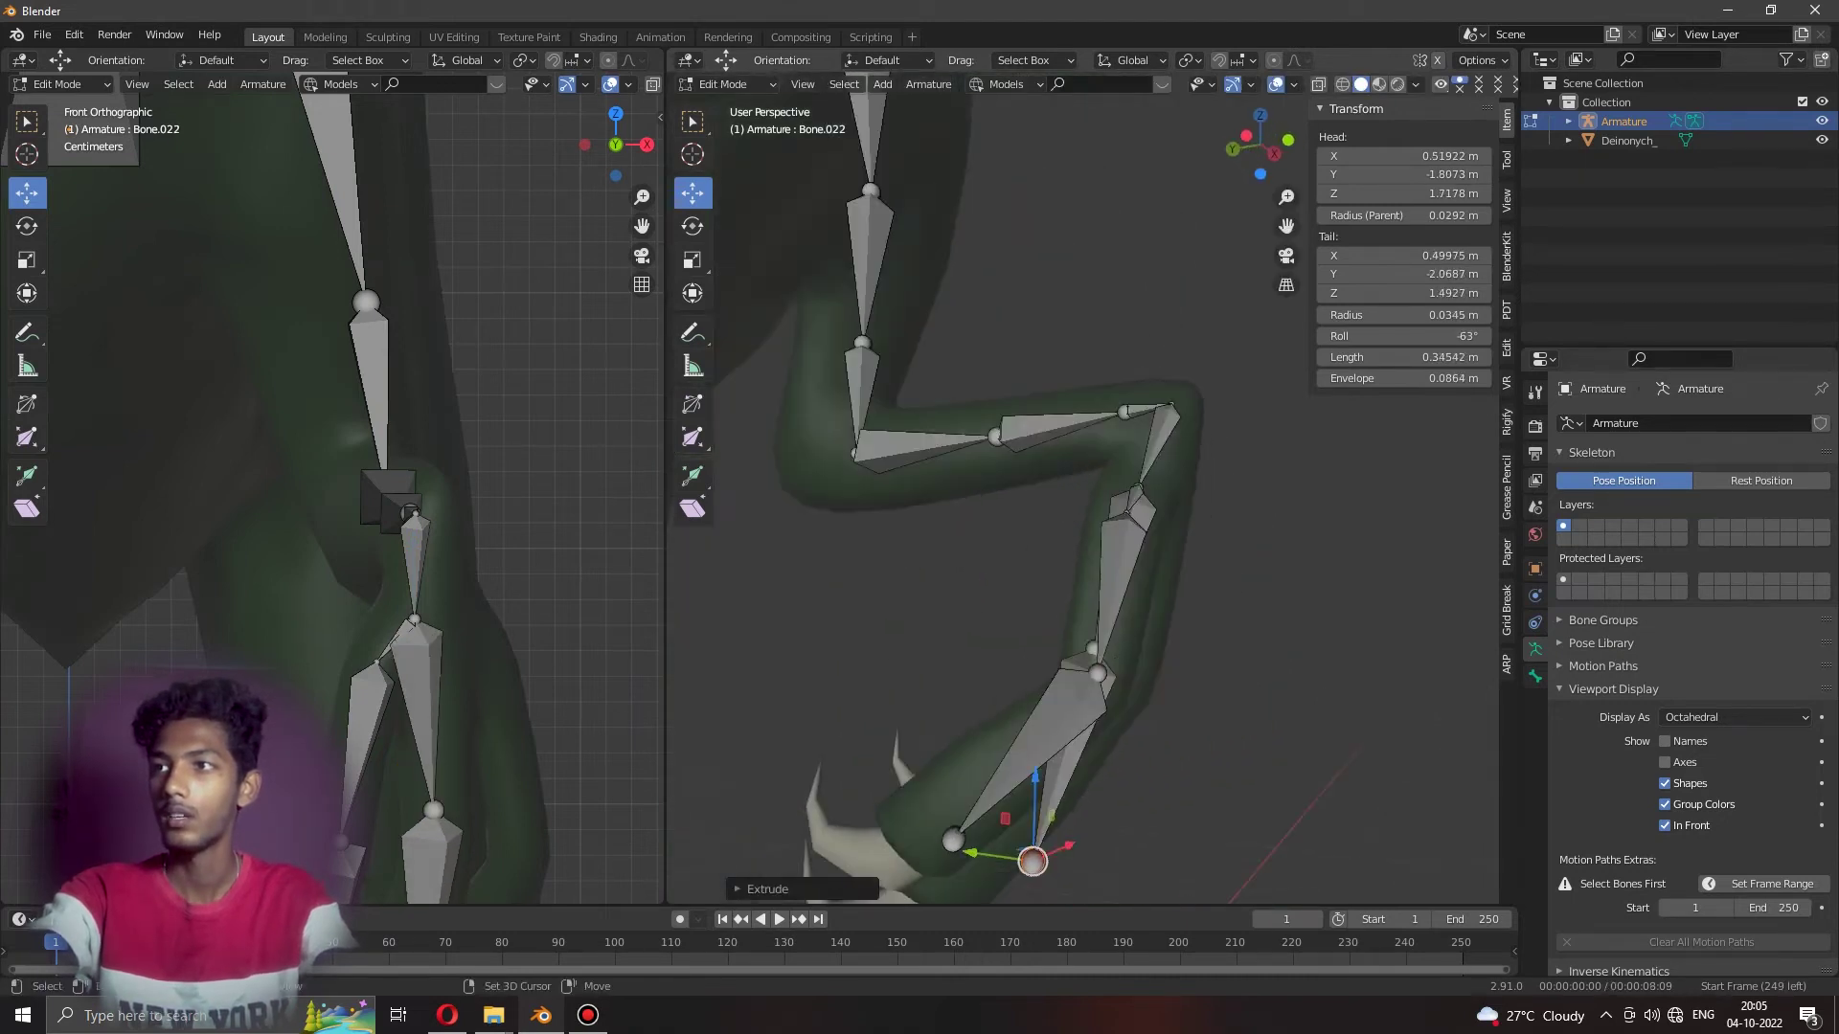
pyautogui.moveTo(1082, 498); pyautogui.dragTo(1054, 479, button='middle')
pyautogui.press('g')
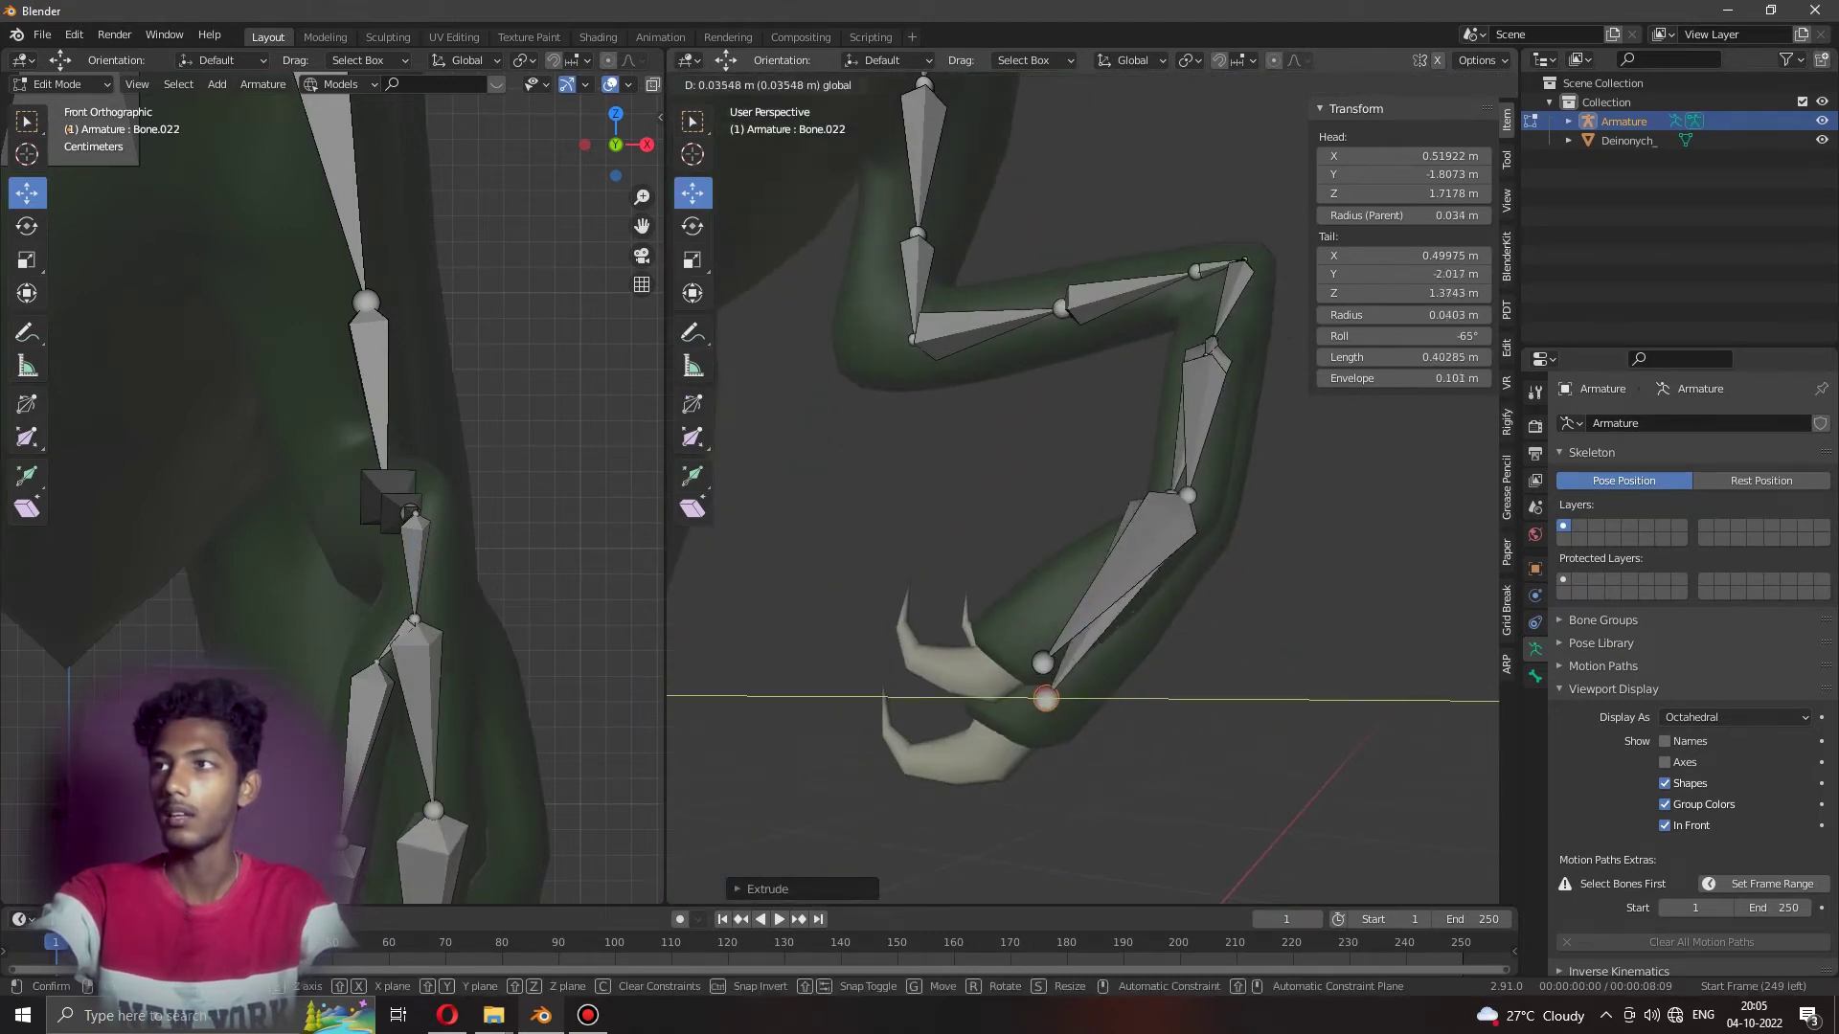
pyautogui.press('Return')
# Move that finger bone's tip down into the finger.
pyautogui.scroll(3, 1053, 479)
pyautogui.moveTo(1054, 478); pyautogui.dragTo(1102, 459, button='middle')
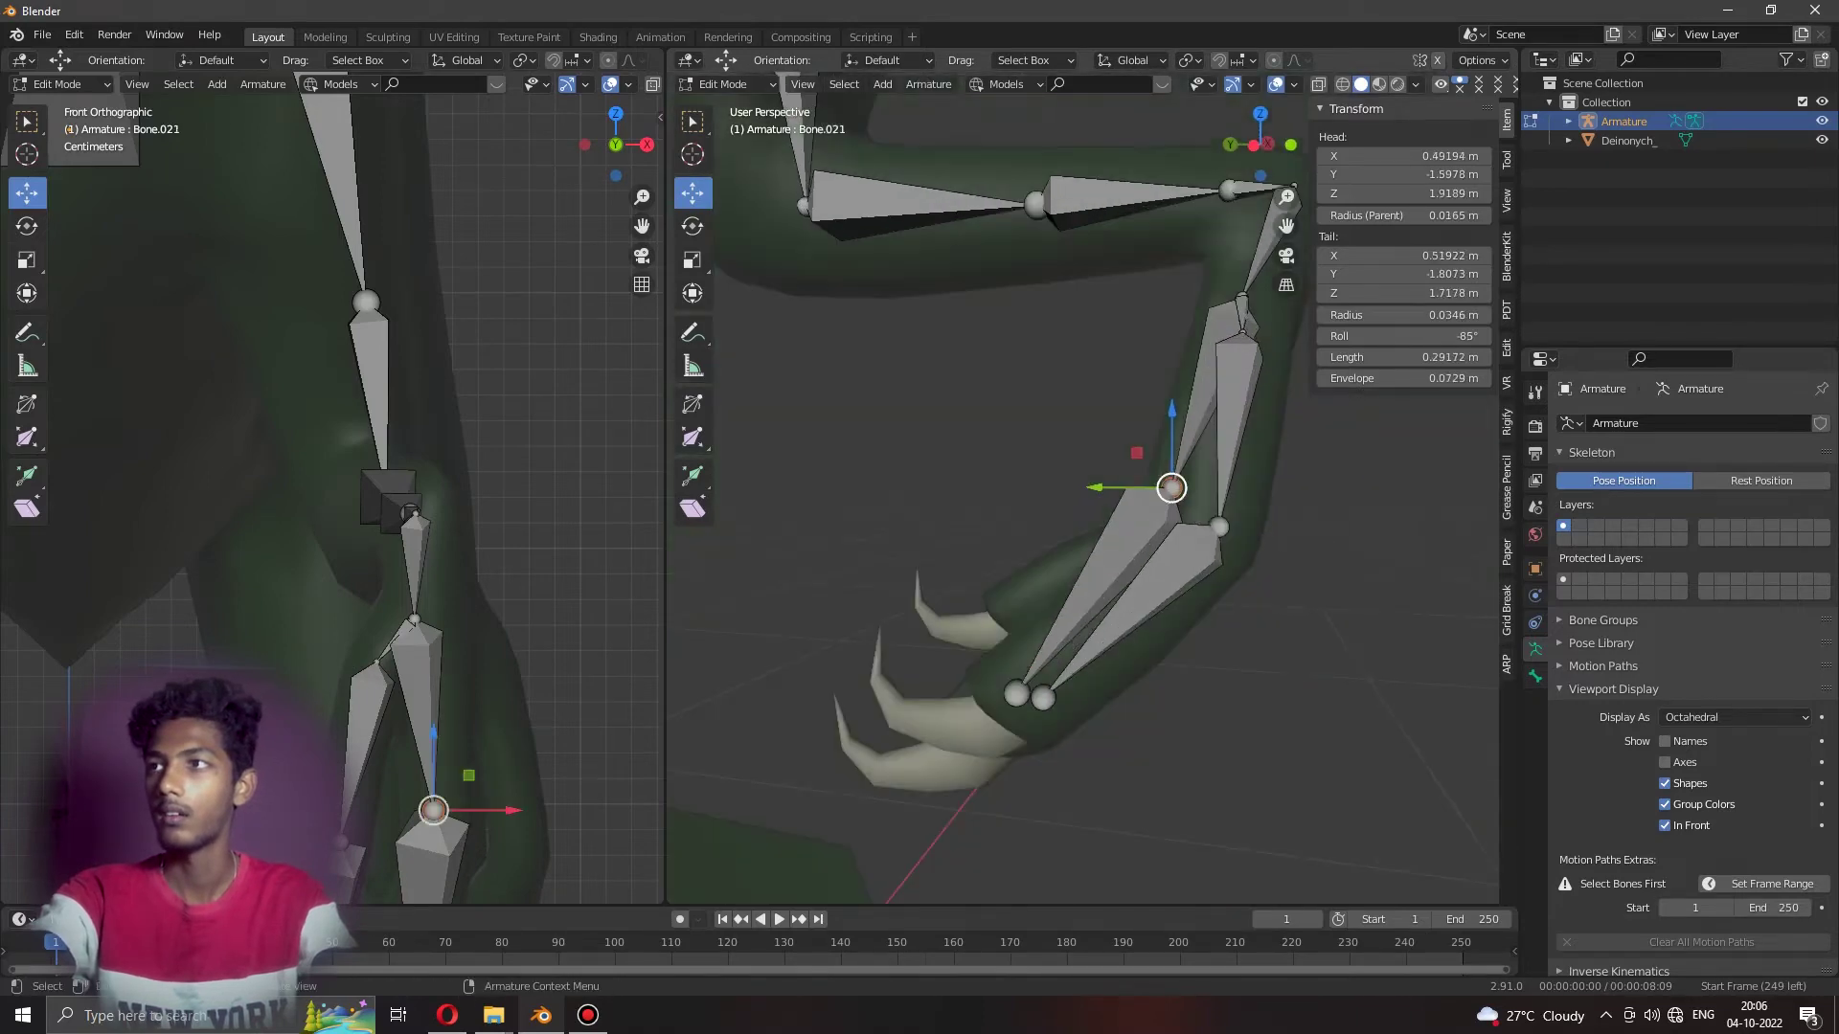
pyautogui.moveTo(1101, 488); pyautogui.dragTo(1145, 493)
pyautogui.scroll(2, 1171, 487)
pyautogui.moveTo(1172, 487); pyautogui.dragTo(1226, 479, button='middle')
pyautogui.moveTo(1224, 484); pyautogui.dragTo(1228, 500)
pyautogui.moveTo(1227, 500)
pyautogui.mouseDown(button='middle')
pyautogui.moveTo(976, 522)
pyautogui.moveTo(1140, 508)
pyautogui.mouseUp(button='middle')
pyautogui.scroll(-3, 1111, 494)
pyautogui.scroll(3, 1135, 518)
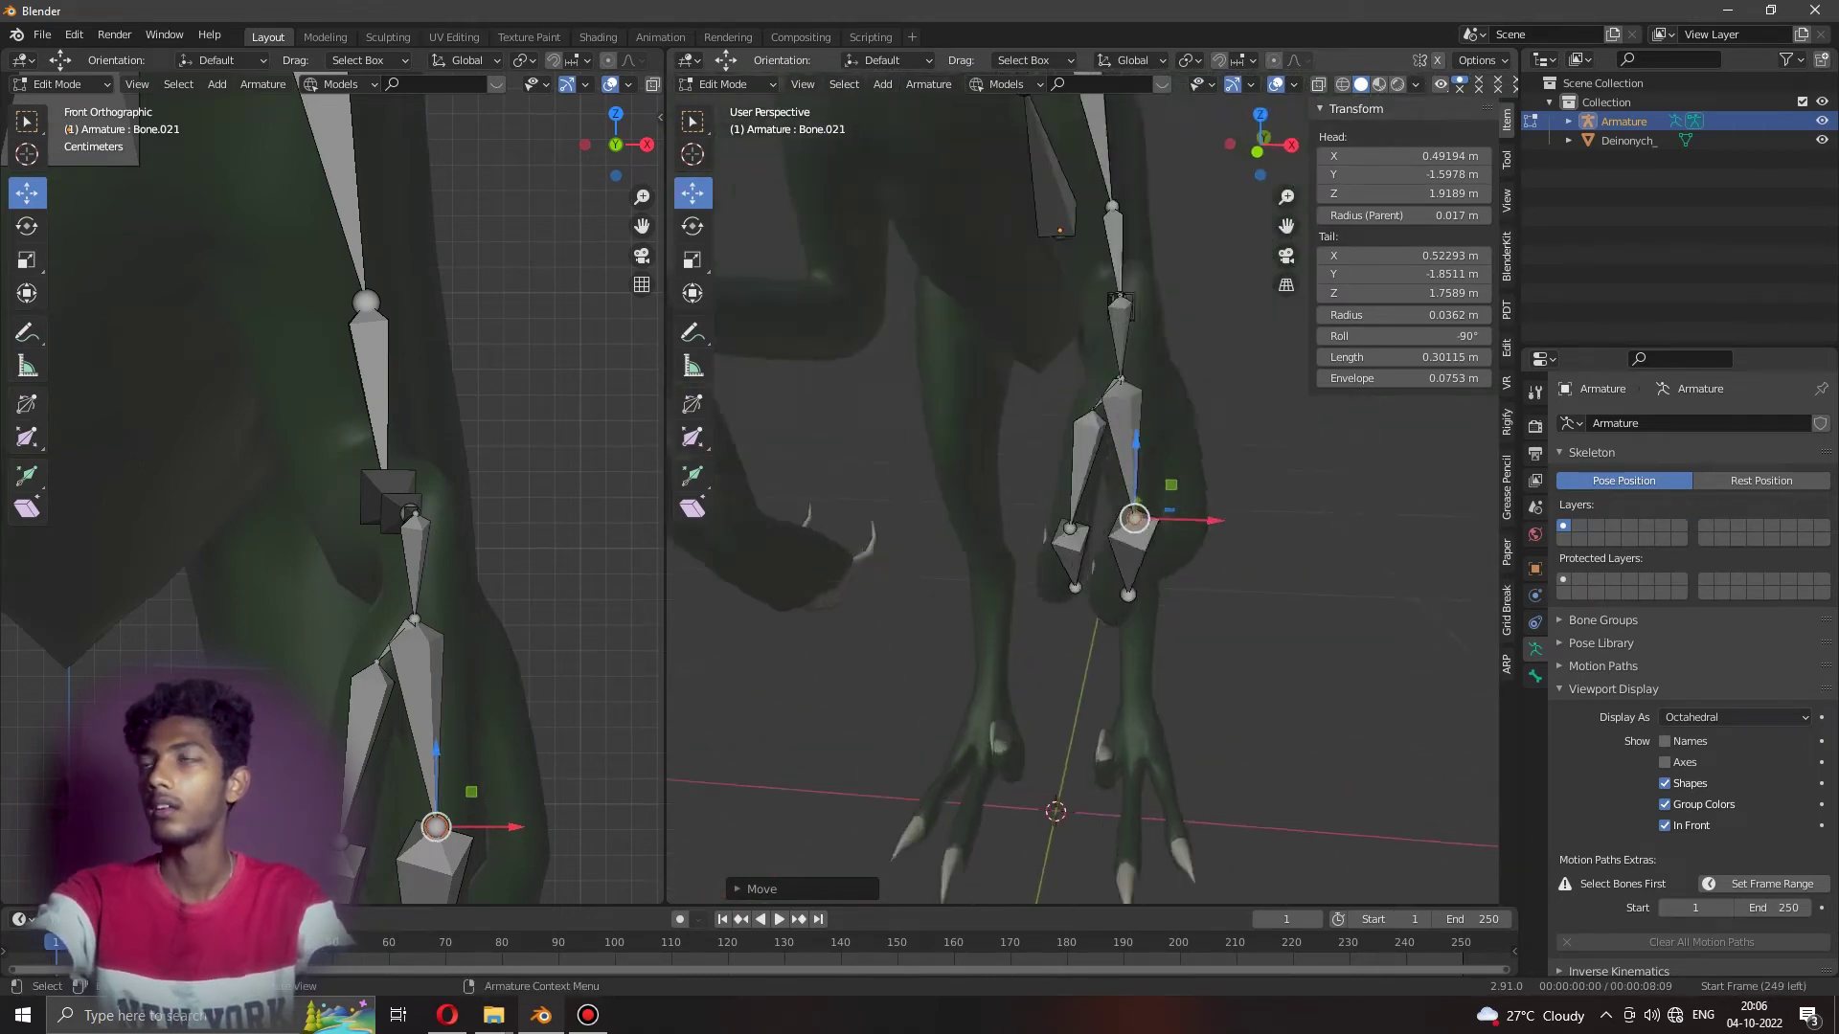
pyautogui.scroll(2, 1135, 519)
pyautogui.scroll(2, 1135, 518)
pyautogui.scroll(-3, 1108, 451)
# Extrude a second finger bone from the wrist joint and settle its tip in the finger.
pyautogui.click(1108, 450)
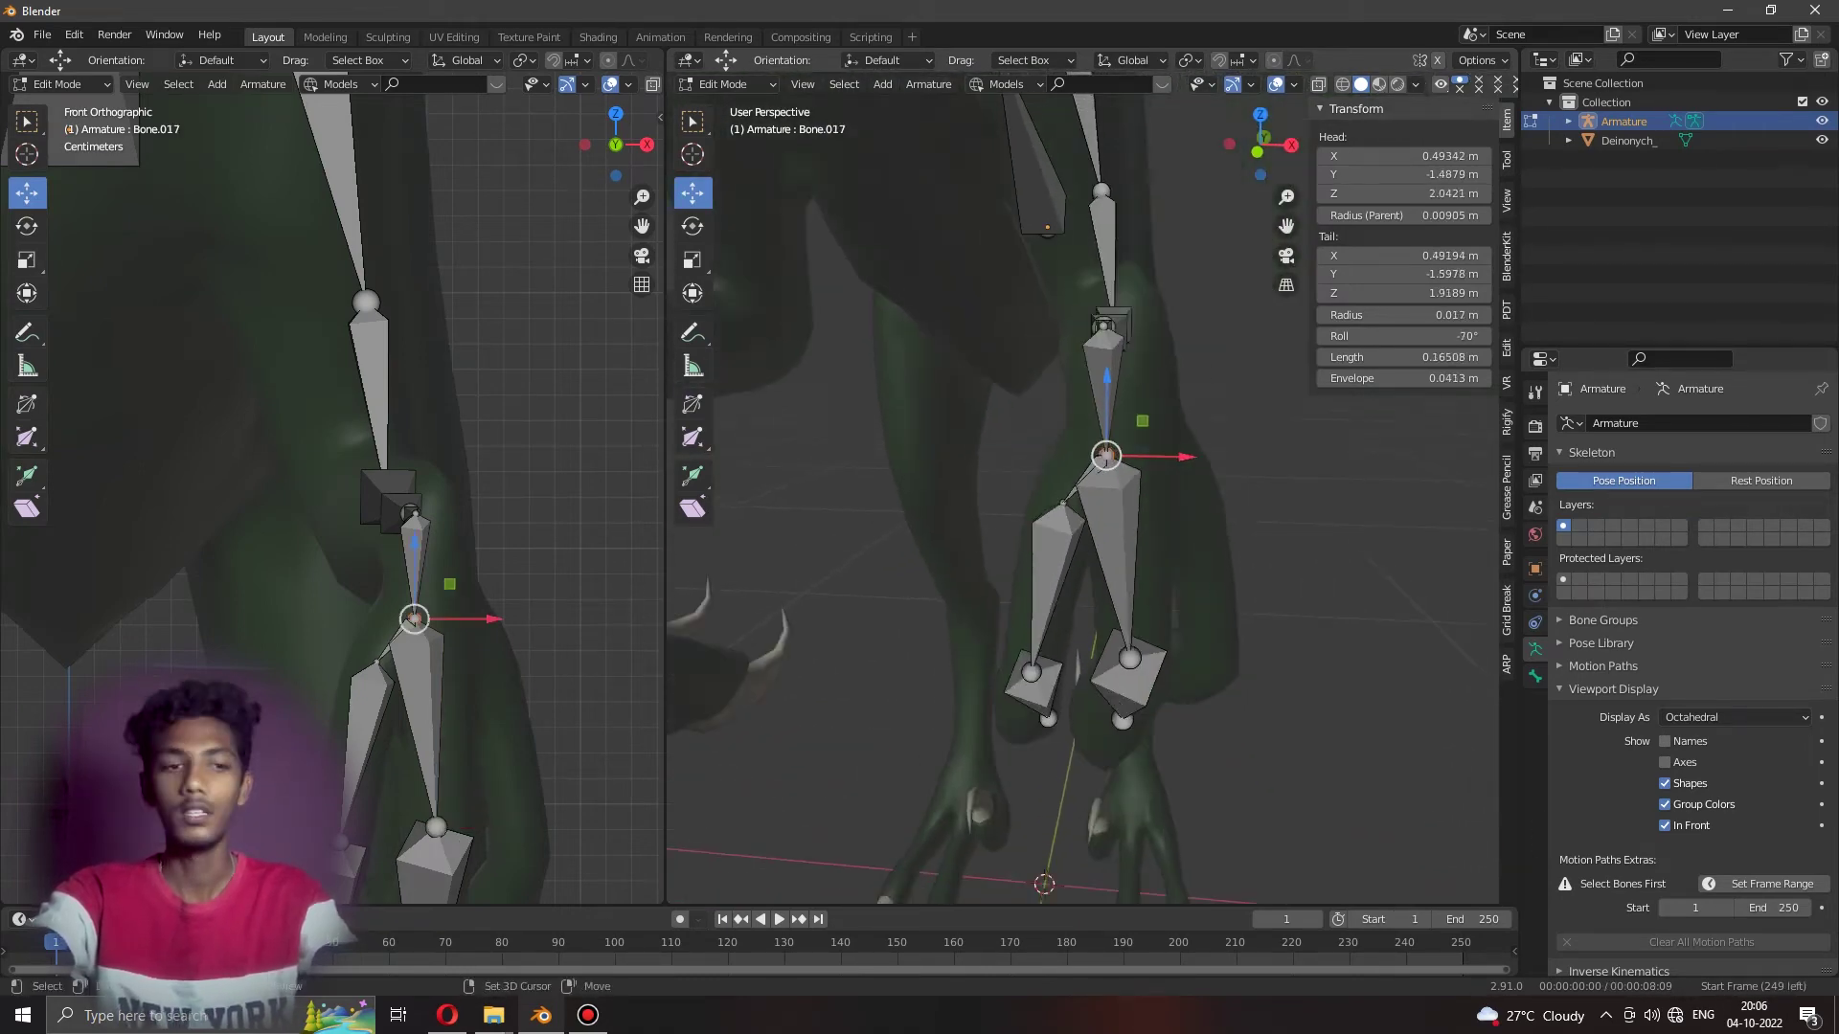
pyautogui.press('e')
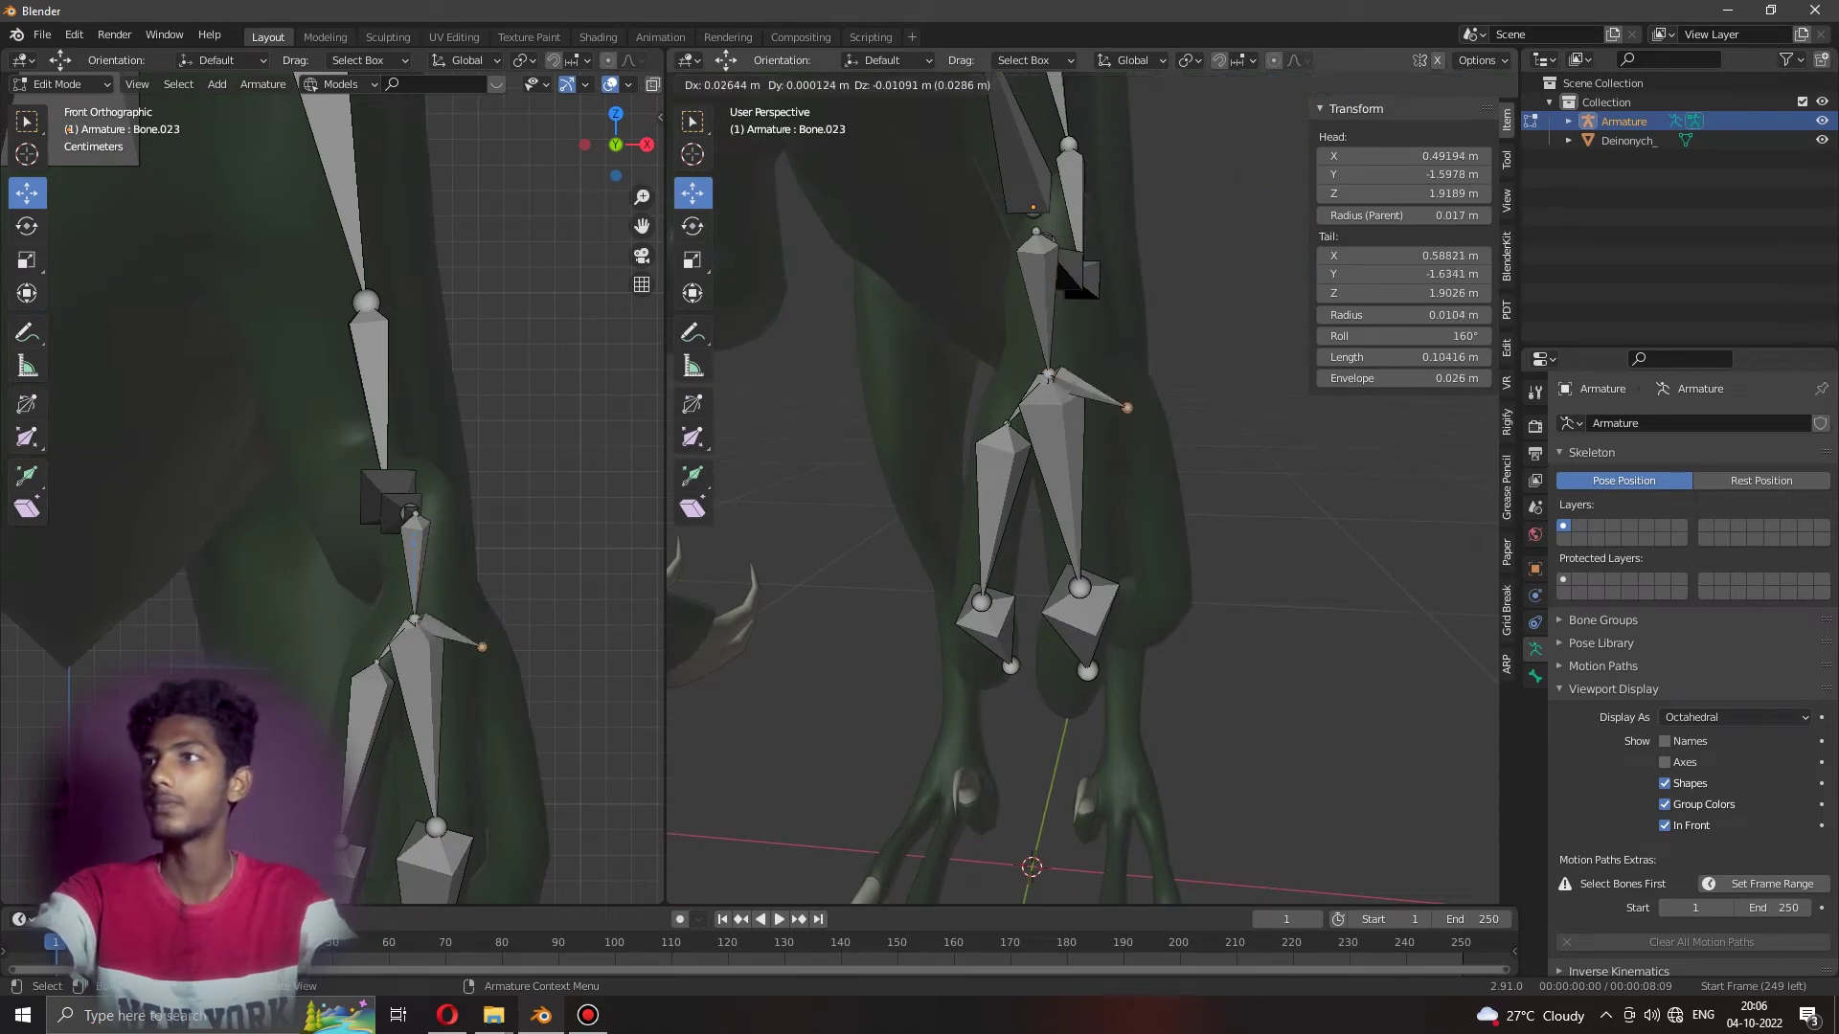
pyautogui.click(1169, 359)
pyautogui.moveTo(1169, 359); pyautogui.dragTo(1083, 394, button='middle')
pyautogui.press('g')
pyautogui.click(1101, 458)
pyautogui.moveTo(1102, 458); pyautogui.dragTo(1016, 412, button='middle')
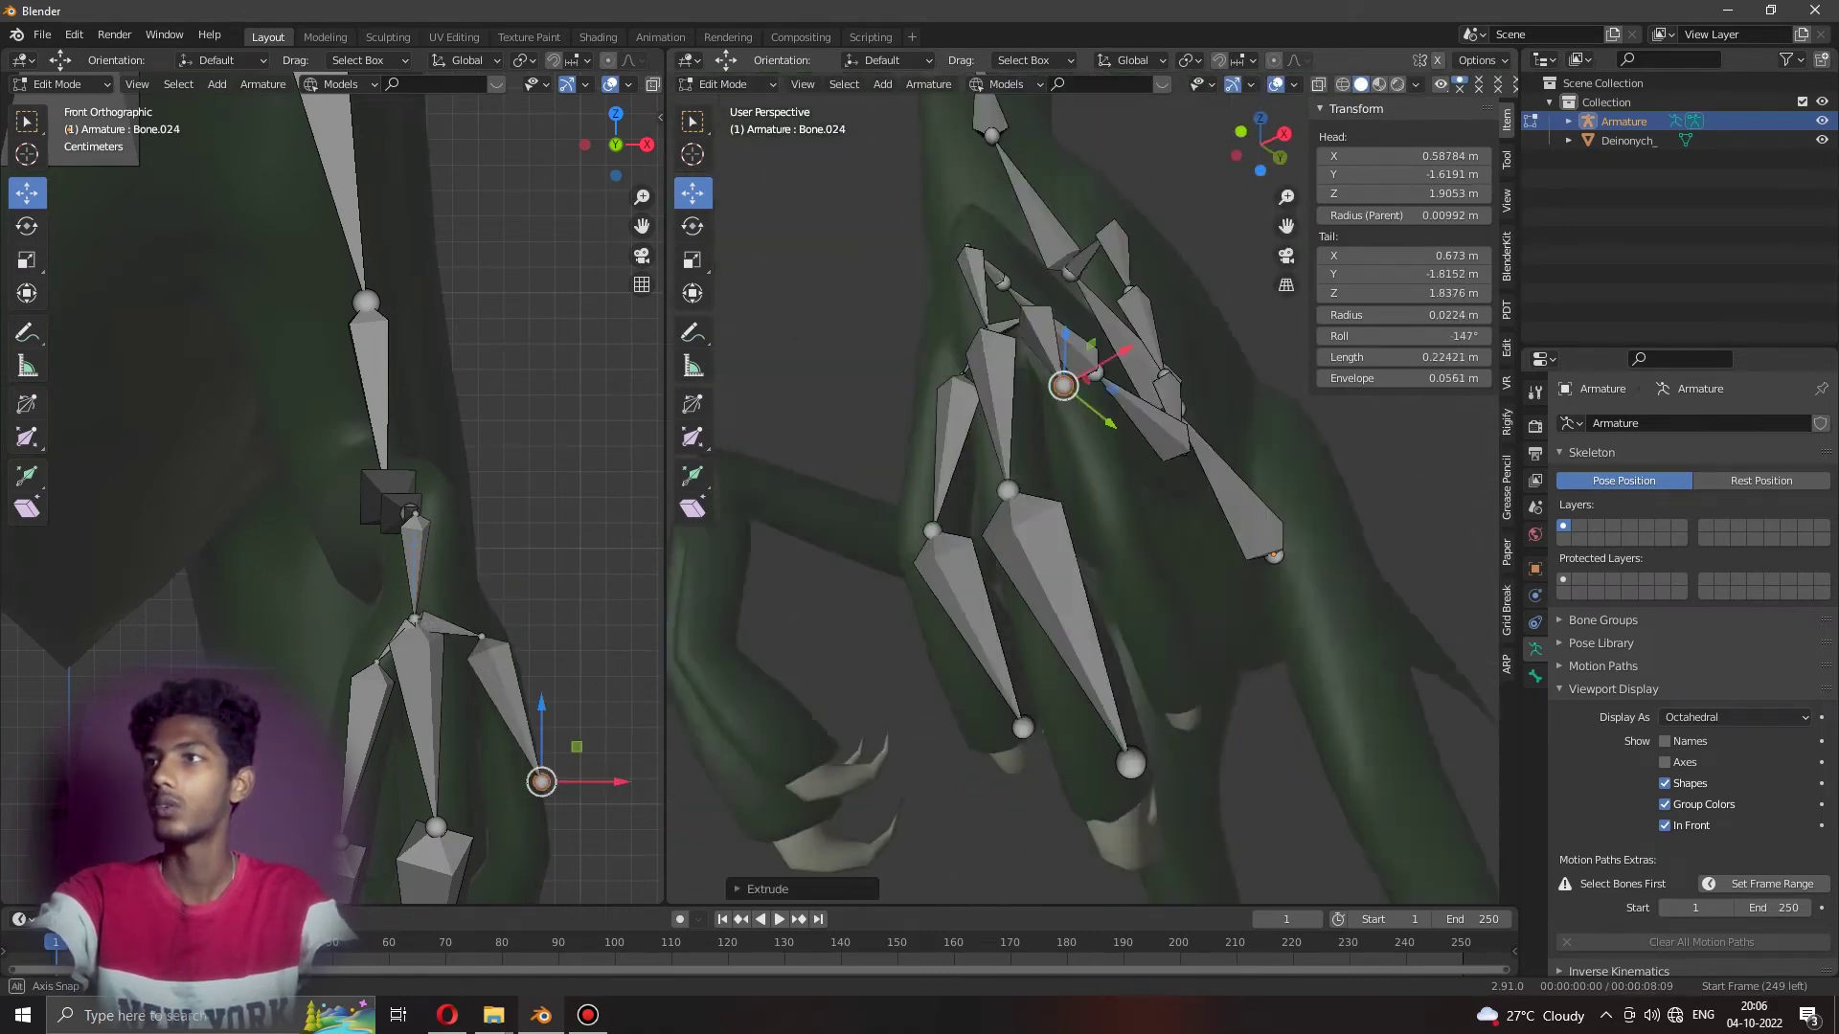
pyautogui.scroll(3, 1015, 412)
pyautogui.press('g')
pyautogui.click(1073, 479)
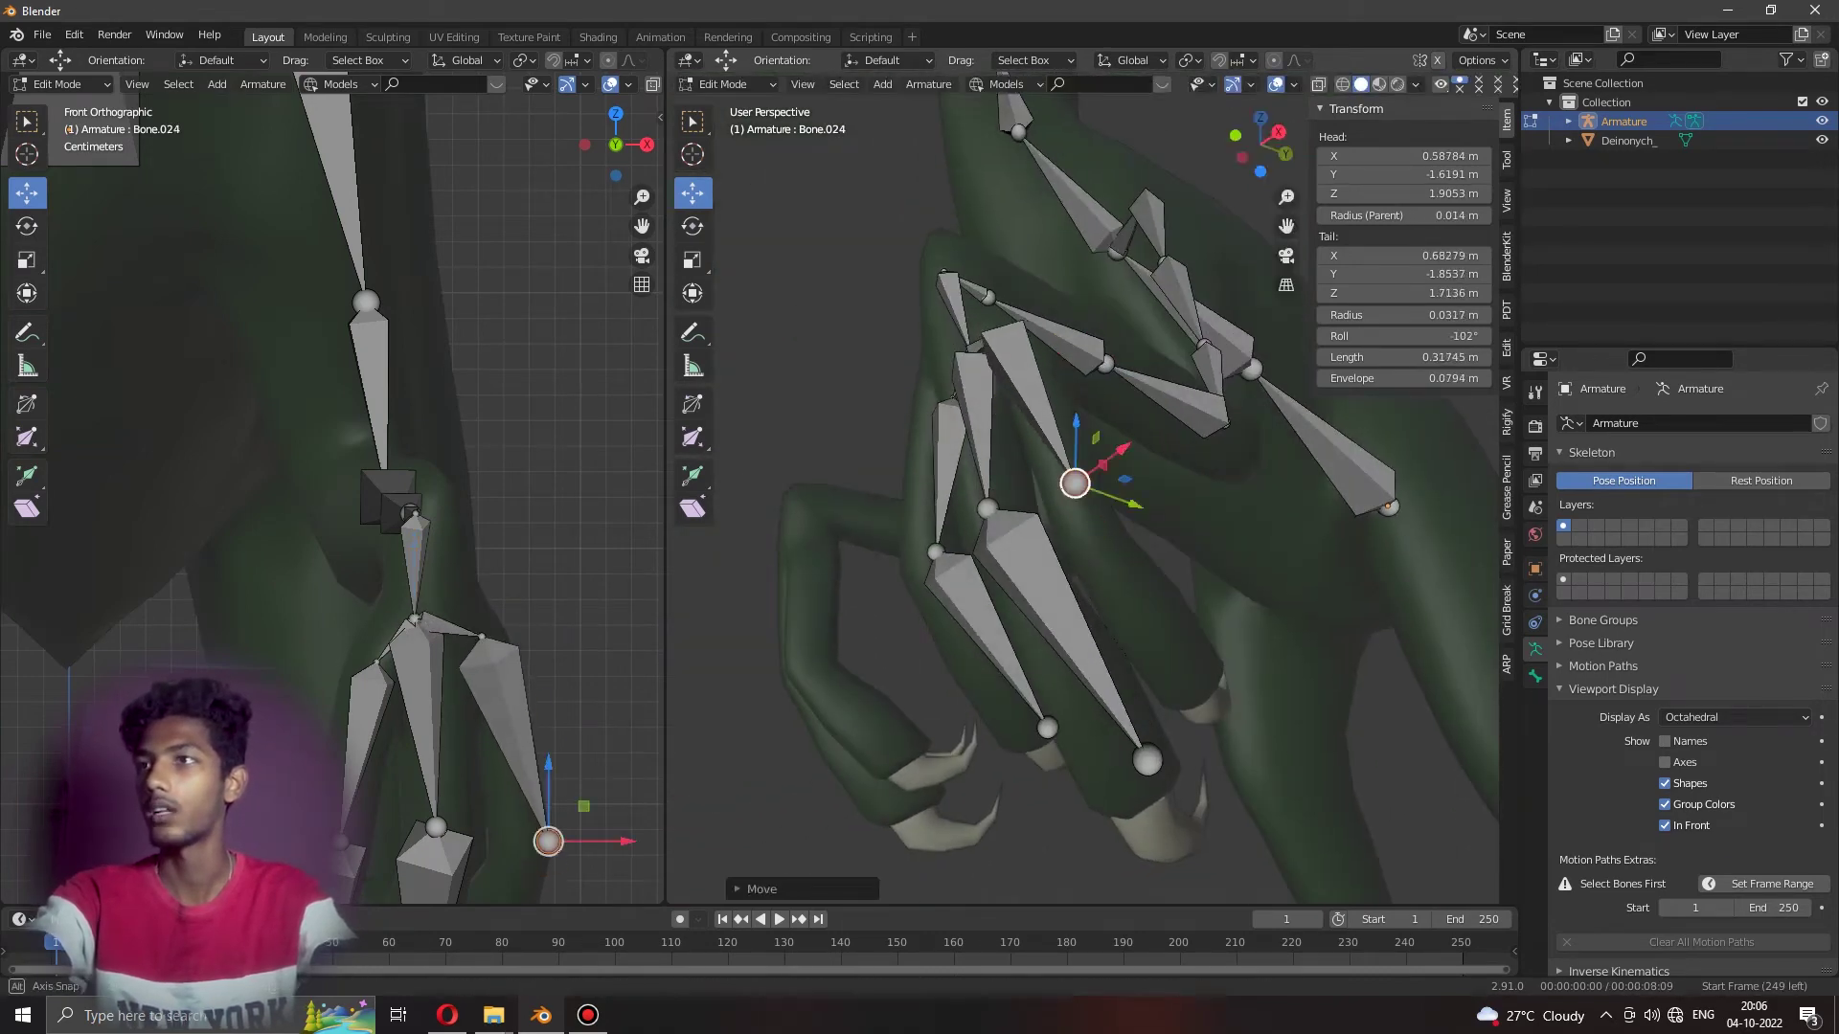
pyautogui.moveTo(1073, 479)
pyautogui.mouseDown(button='middle')
pyautogui.moveTo(1034, 578)
pyautogui.moveTo(1015, 508)
pyautogui.mouseUp(button='middle')
pyautogui.press('g')
pyautogui.click(1035, 578)
# Extrude a bone into the claw, then box-select all the arm and hand bones.
pyautogui.press('e')
pyautogui.click(1170, 637)
pyautogui.moveTo(1171, 637); pyautogui.dragTo(1063, 651, button='middle')
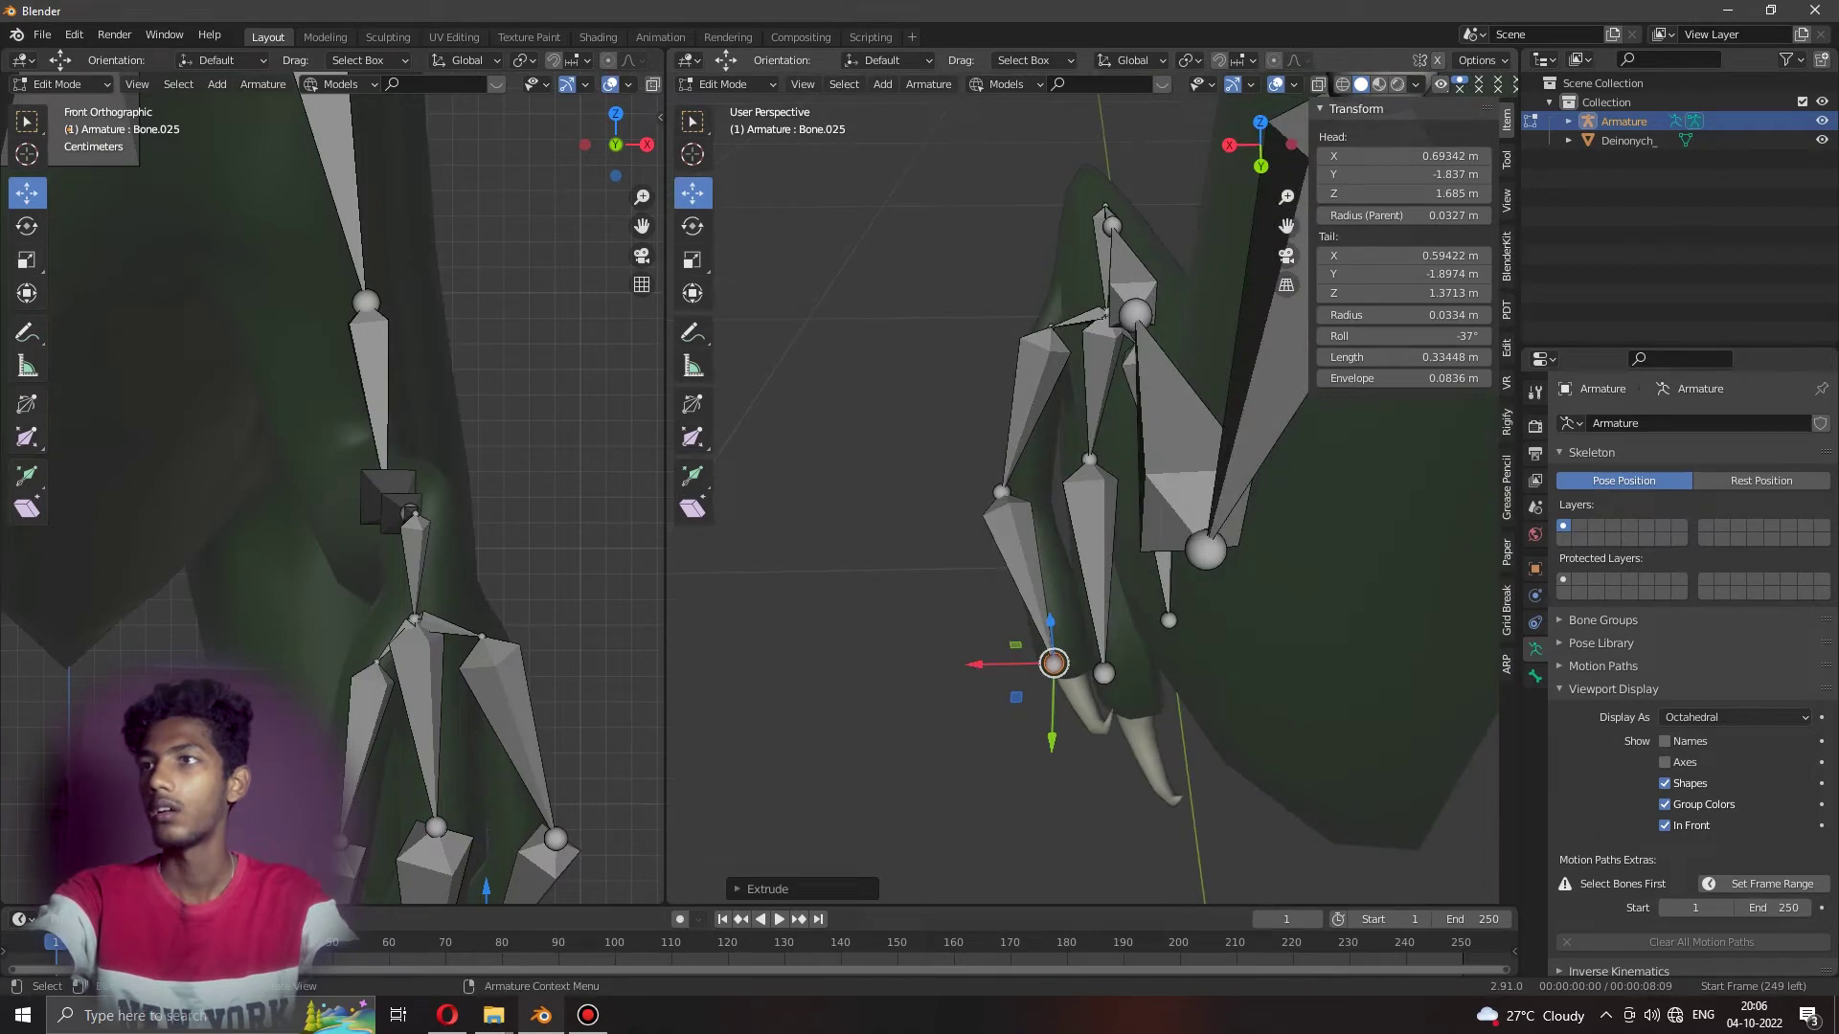
pyautogui.moveTo(1001, 492); pyautogui.dragTo(1026, 496)
pyautogui.moveTo(1025, 496)
pyautogui.mouseDown(button='middle')
pyautogui.moveTo(1077, 517)
pyautogui.moveTo(1264, 493)
pyautogui.mouseUp(button='middle')
pyautogui.scroll(-3, 1078, 517)
pyautogui.scroll(-5, 1077, 518)
pyautogui.scroll(3, 1078, 517)
pyautogui.moveTo(971, 310); pyautogui.dragTo(1141, 612)
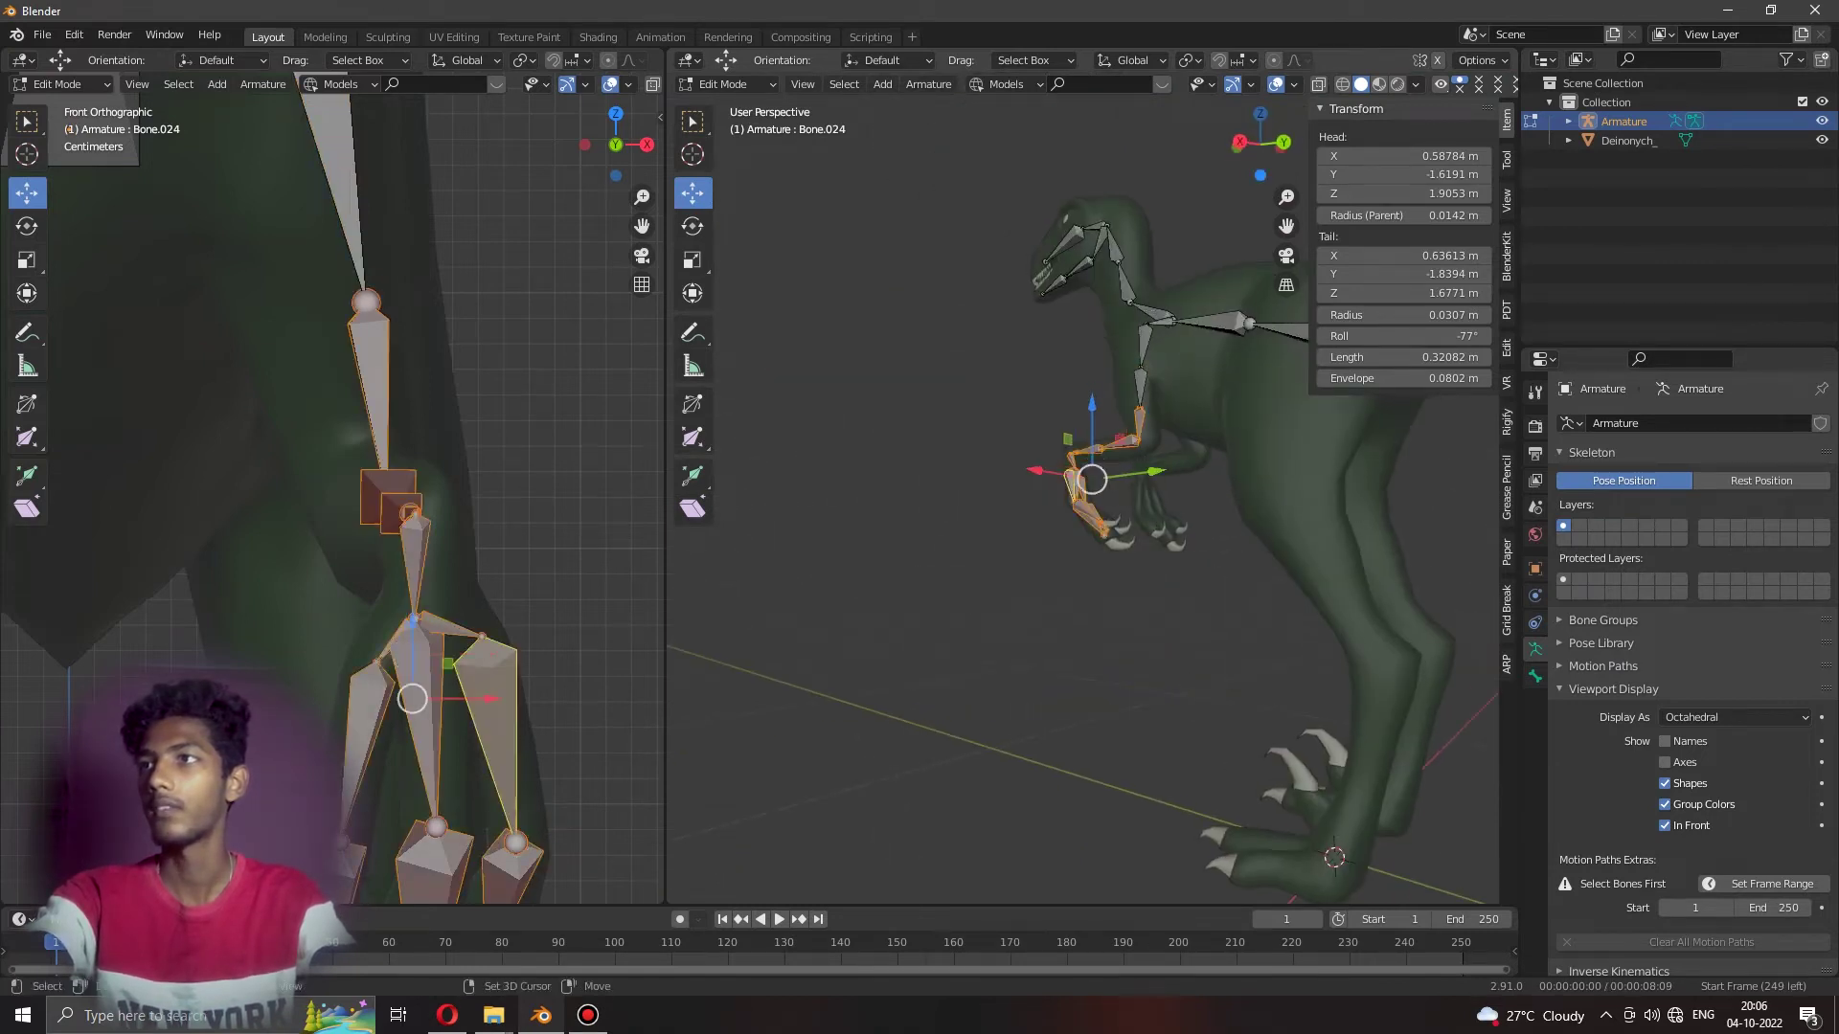
# Duplicate the arm and hand bone chain for the other side.
pyautogui.moveTo(1083, 498); pyautogui.dragTo(1207, 450, button='middle')
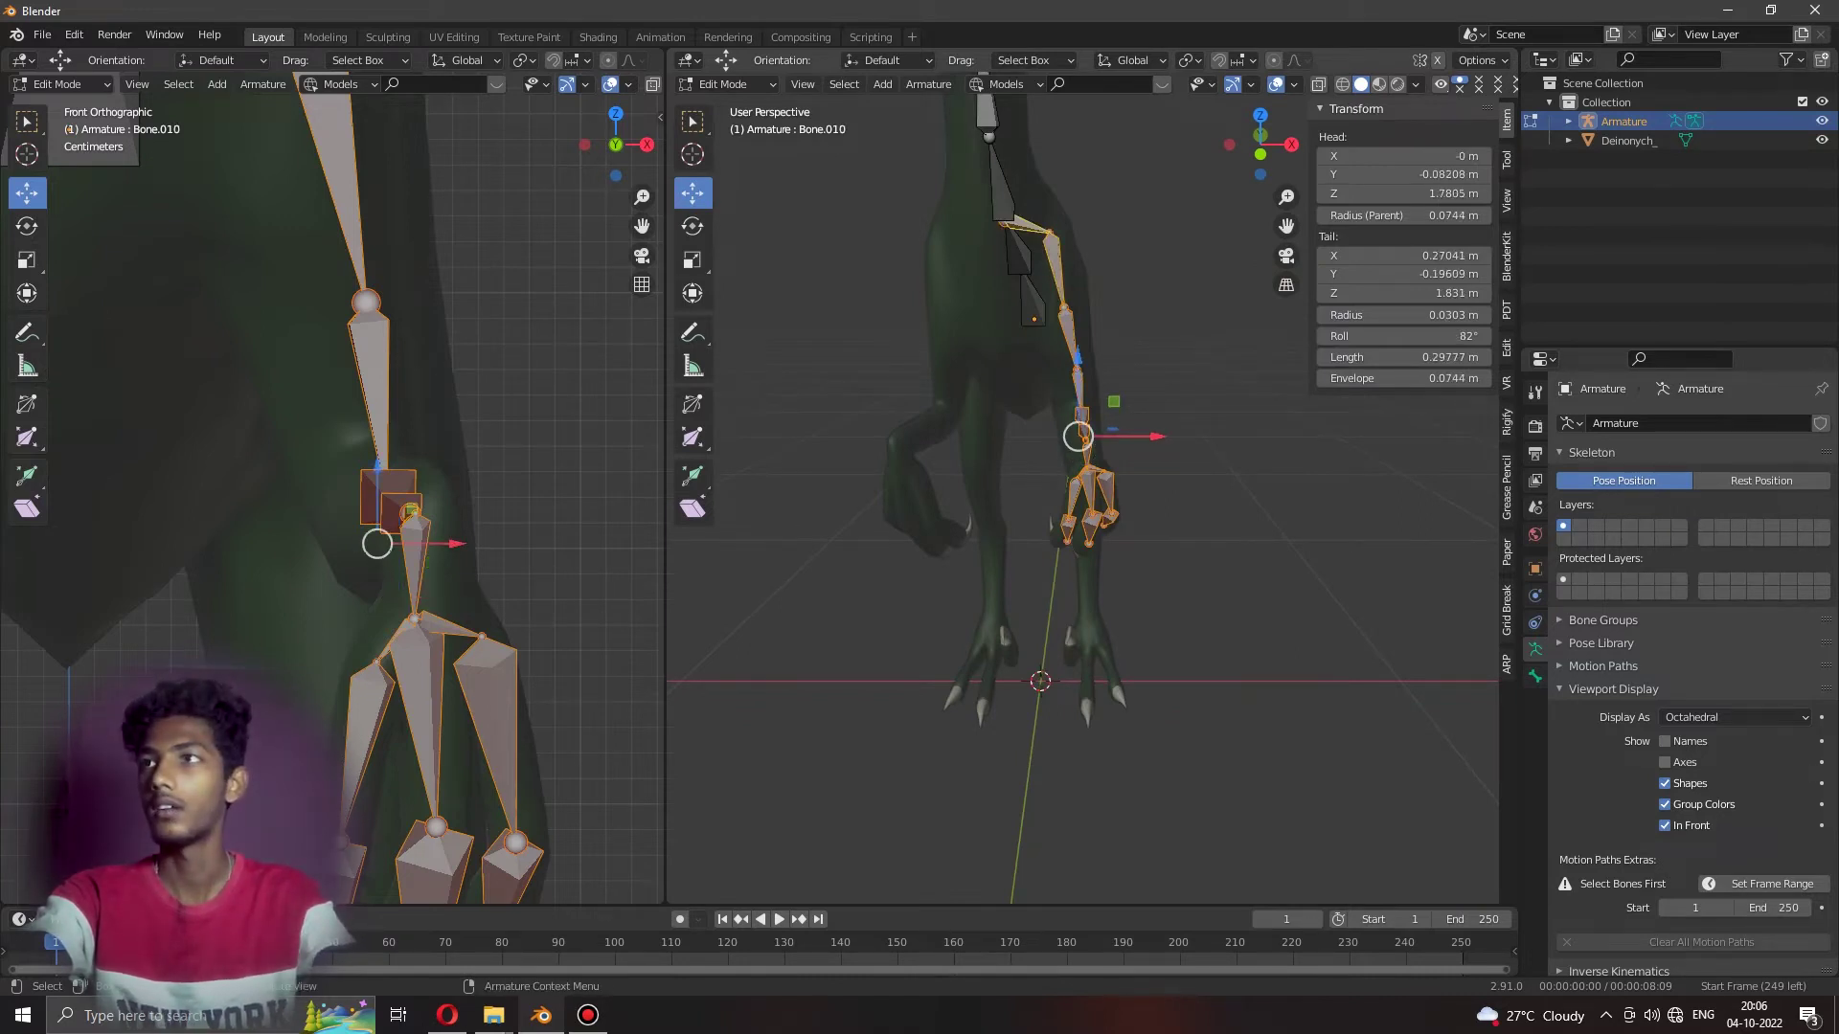
pyautogui.hotkey('alt', 'a')
pyautogui.moveTo(1082, 479)
pyautogui.mouseDown(button='middle')
pyautogui.moveTo(1207, 470)
pyautogui.moveTo(1130, 478)
pyautogui.moveTo(1150, 450)
pyautogui.mouseUp(button='middle')
pyautogui.hotkey('ctrl', 'z')
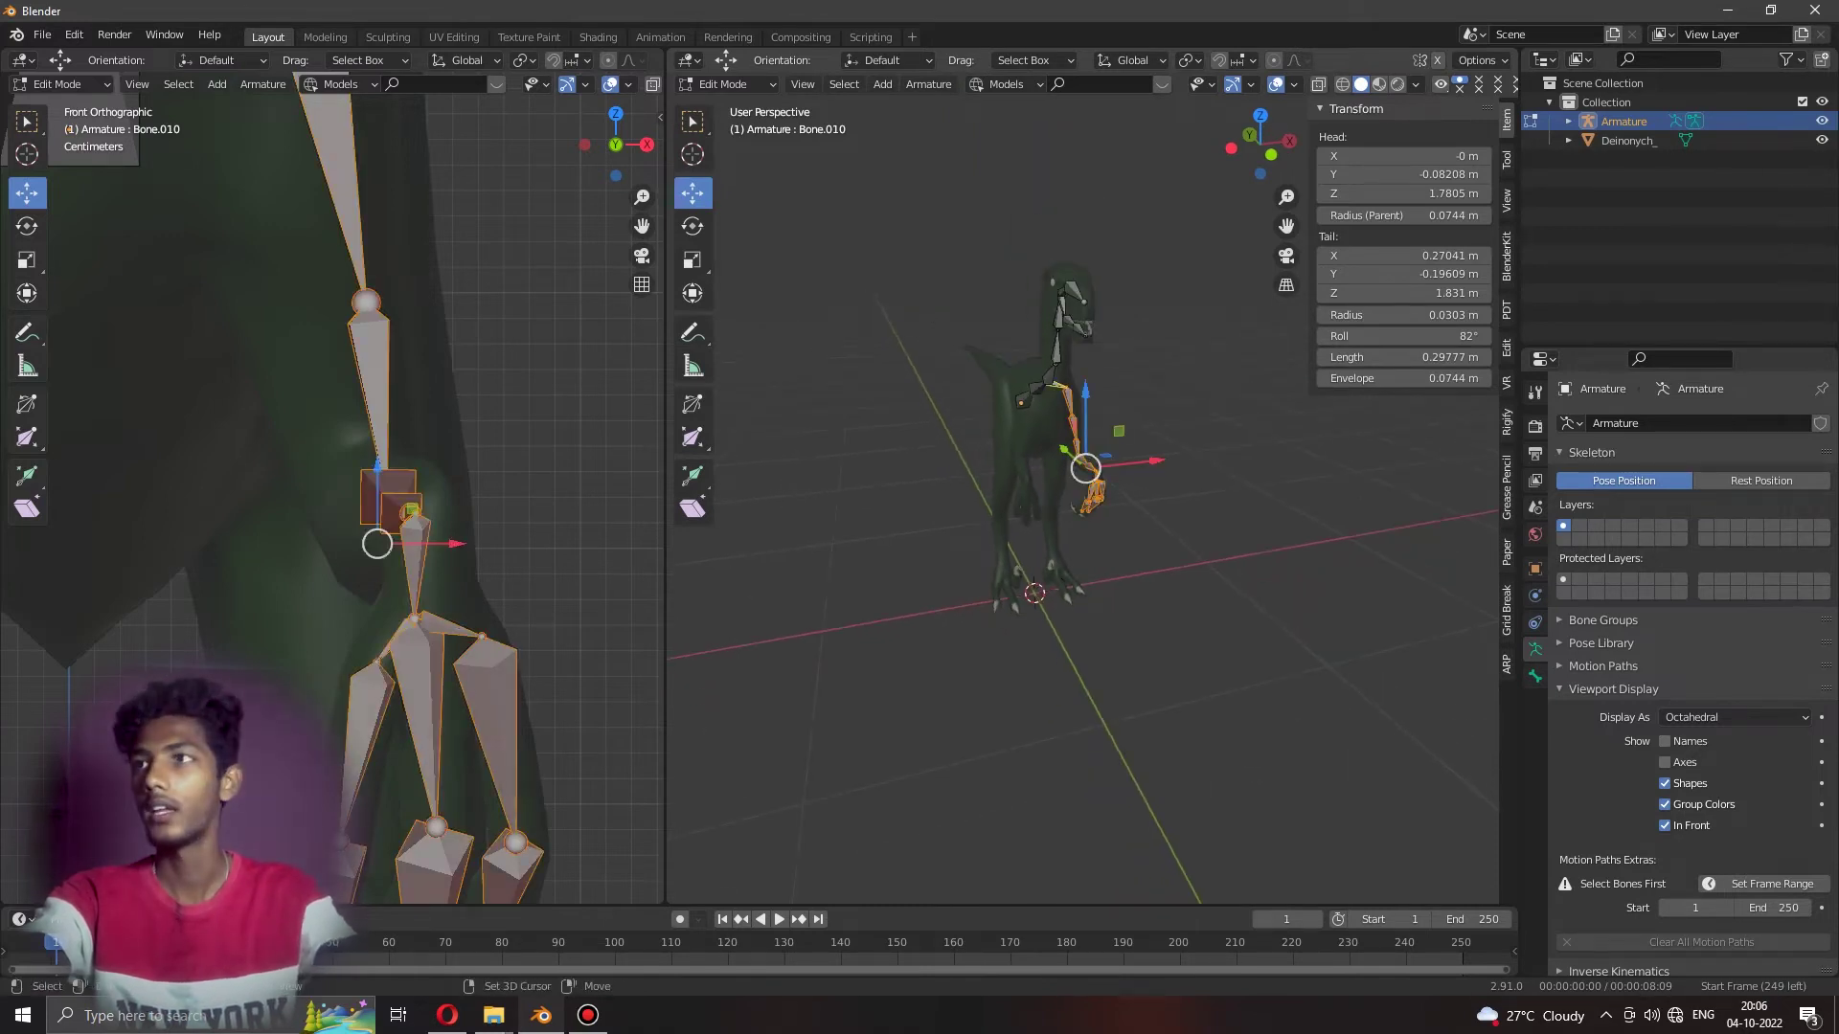
pyautogui.hotkey('shift', 'd')
pyautogui.press('Escape')
pyautogui.click(1082, 469)
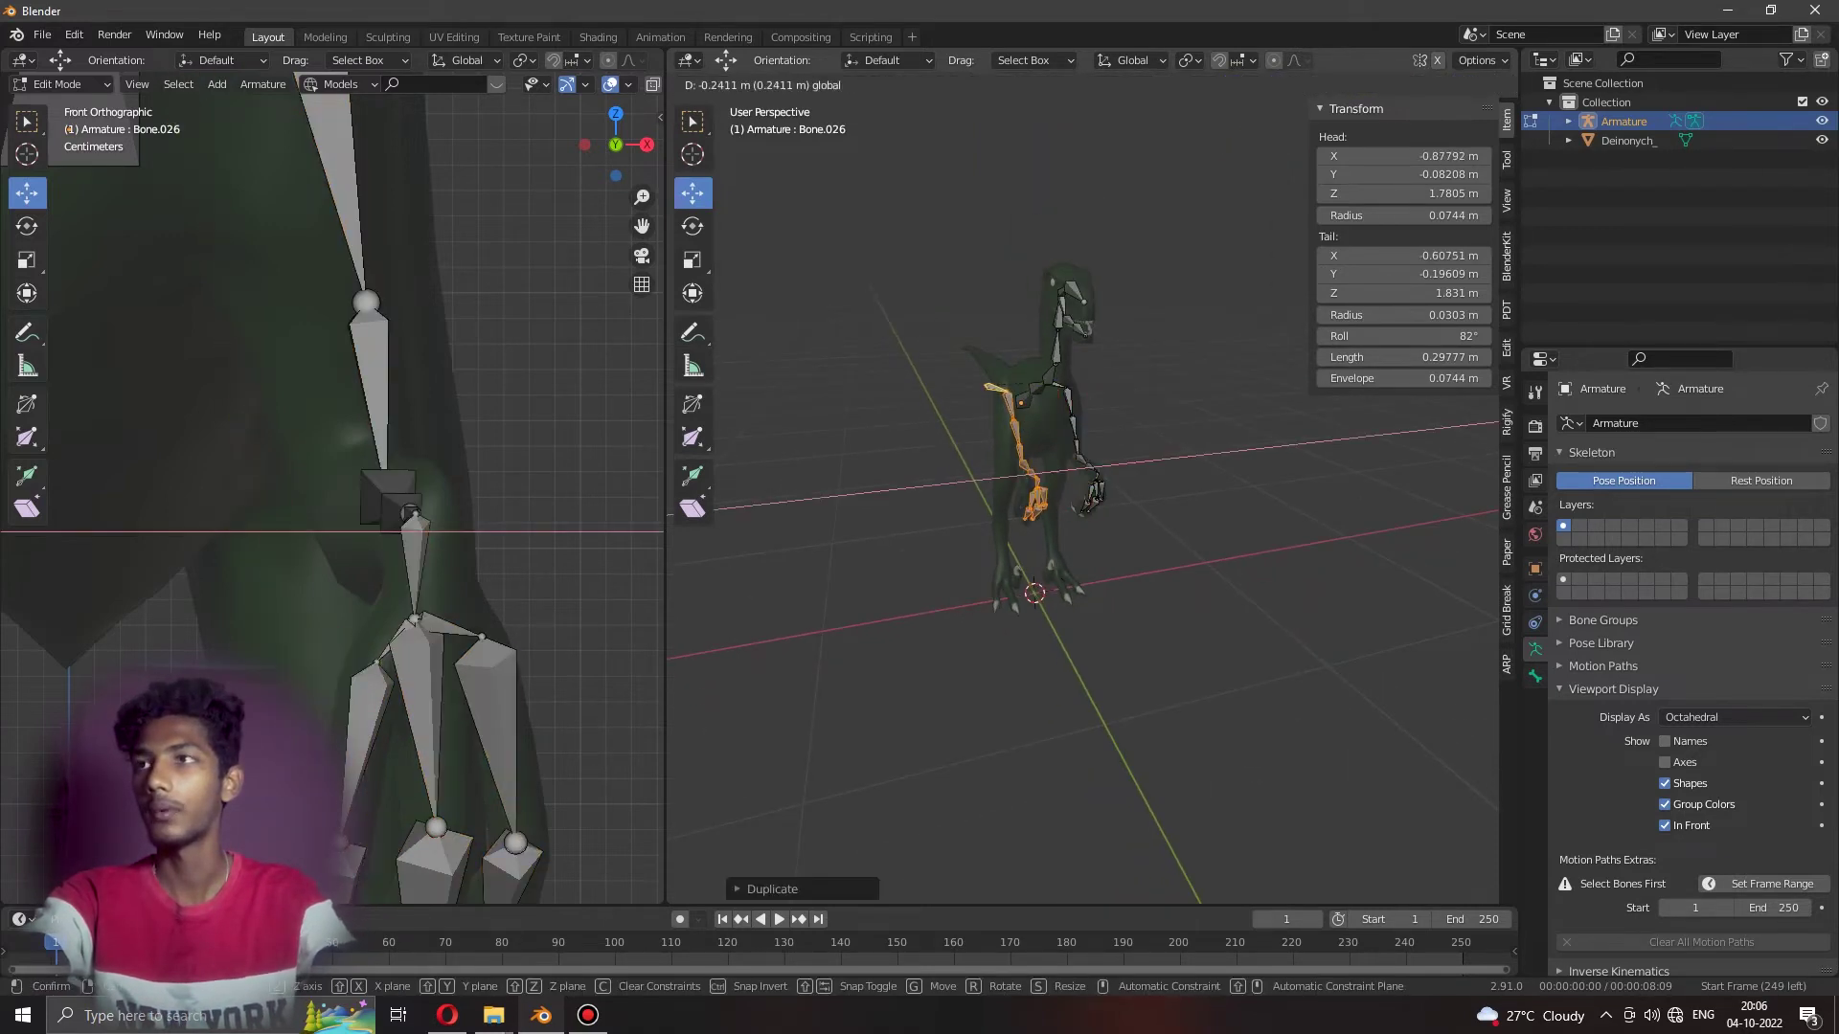
pyautogui.moveTo(1082, 469)
pyautogui.mouseDown(button='middle')
pyautogui.moveTo(987, 556)
pyautogui.moveTo(1001, 541)
pyautogui.mouseUp(button='middle')
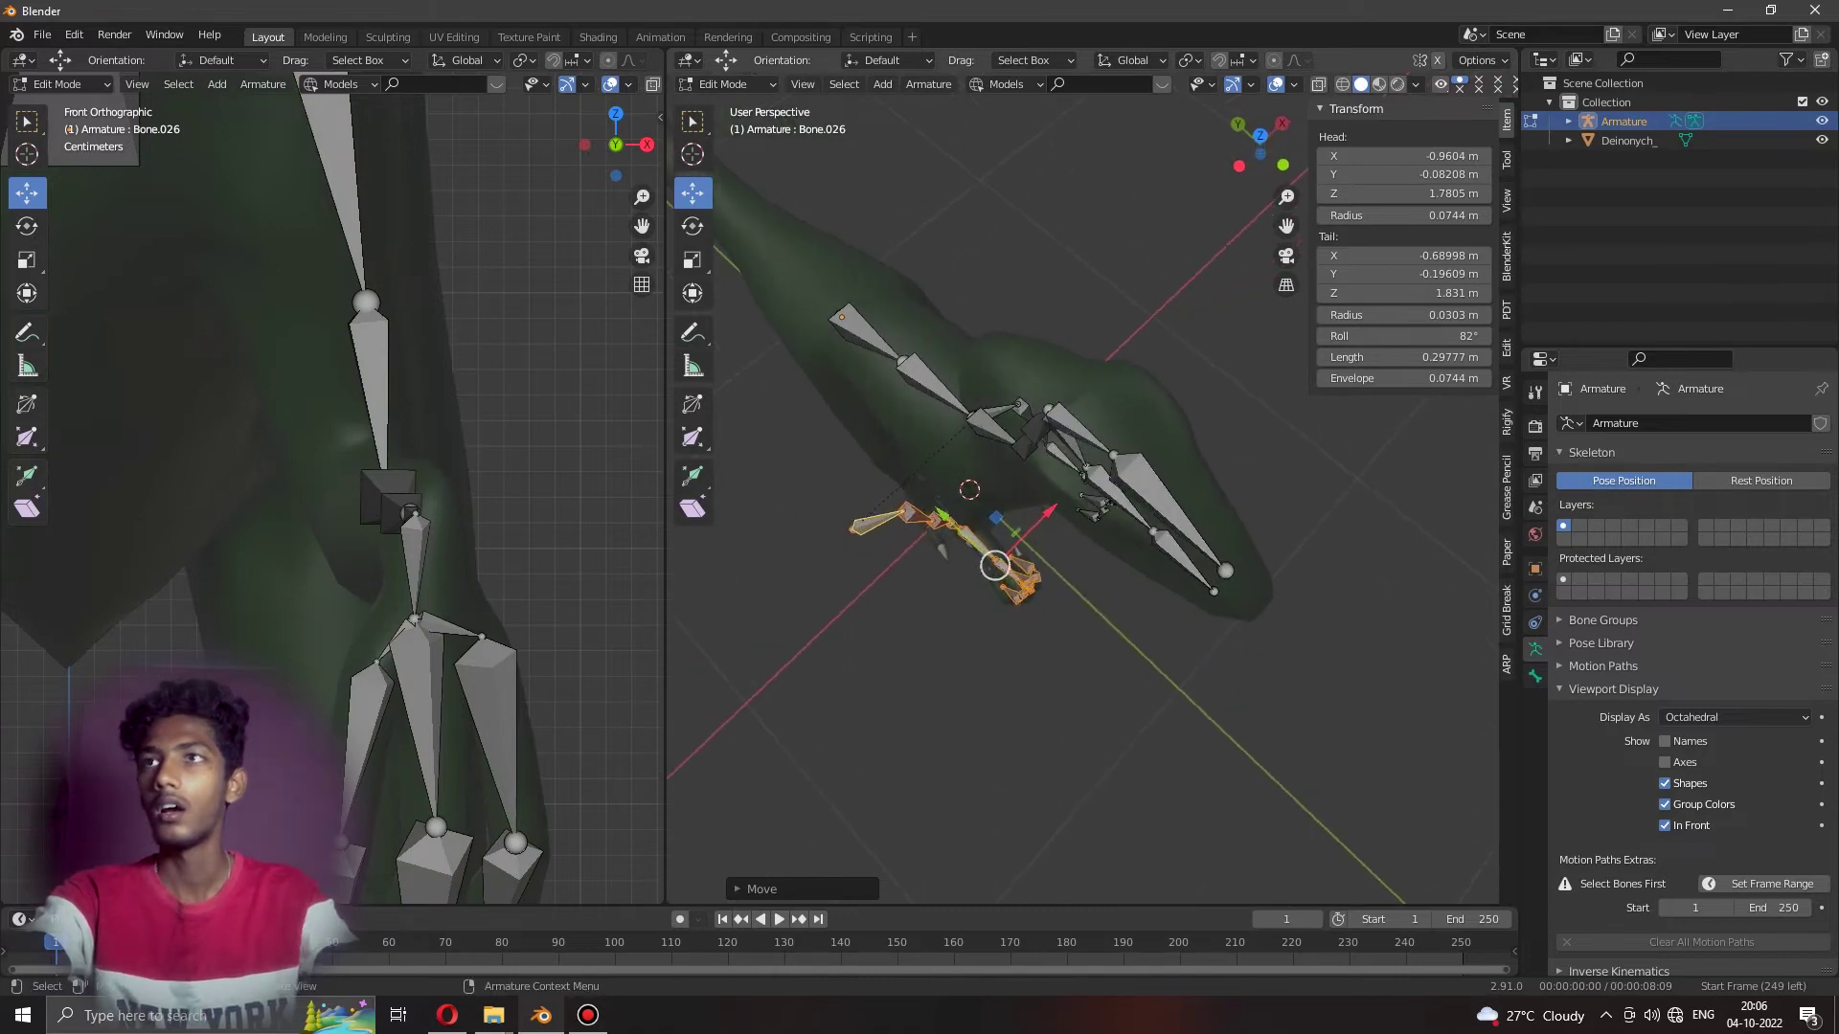
pyautogui.moveTo(1079, 580); pyautogui.dragTo(1049, 599)
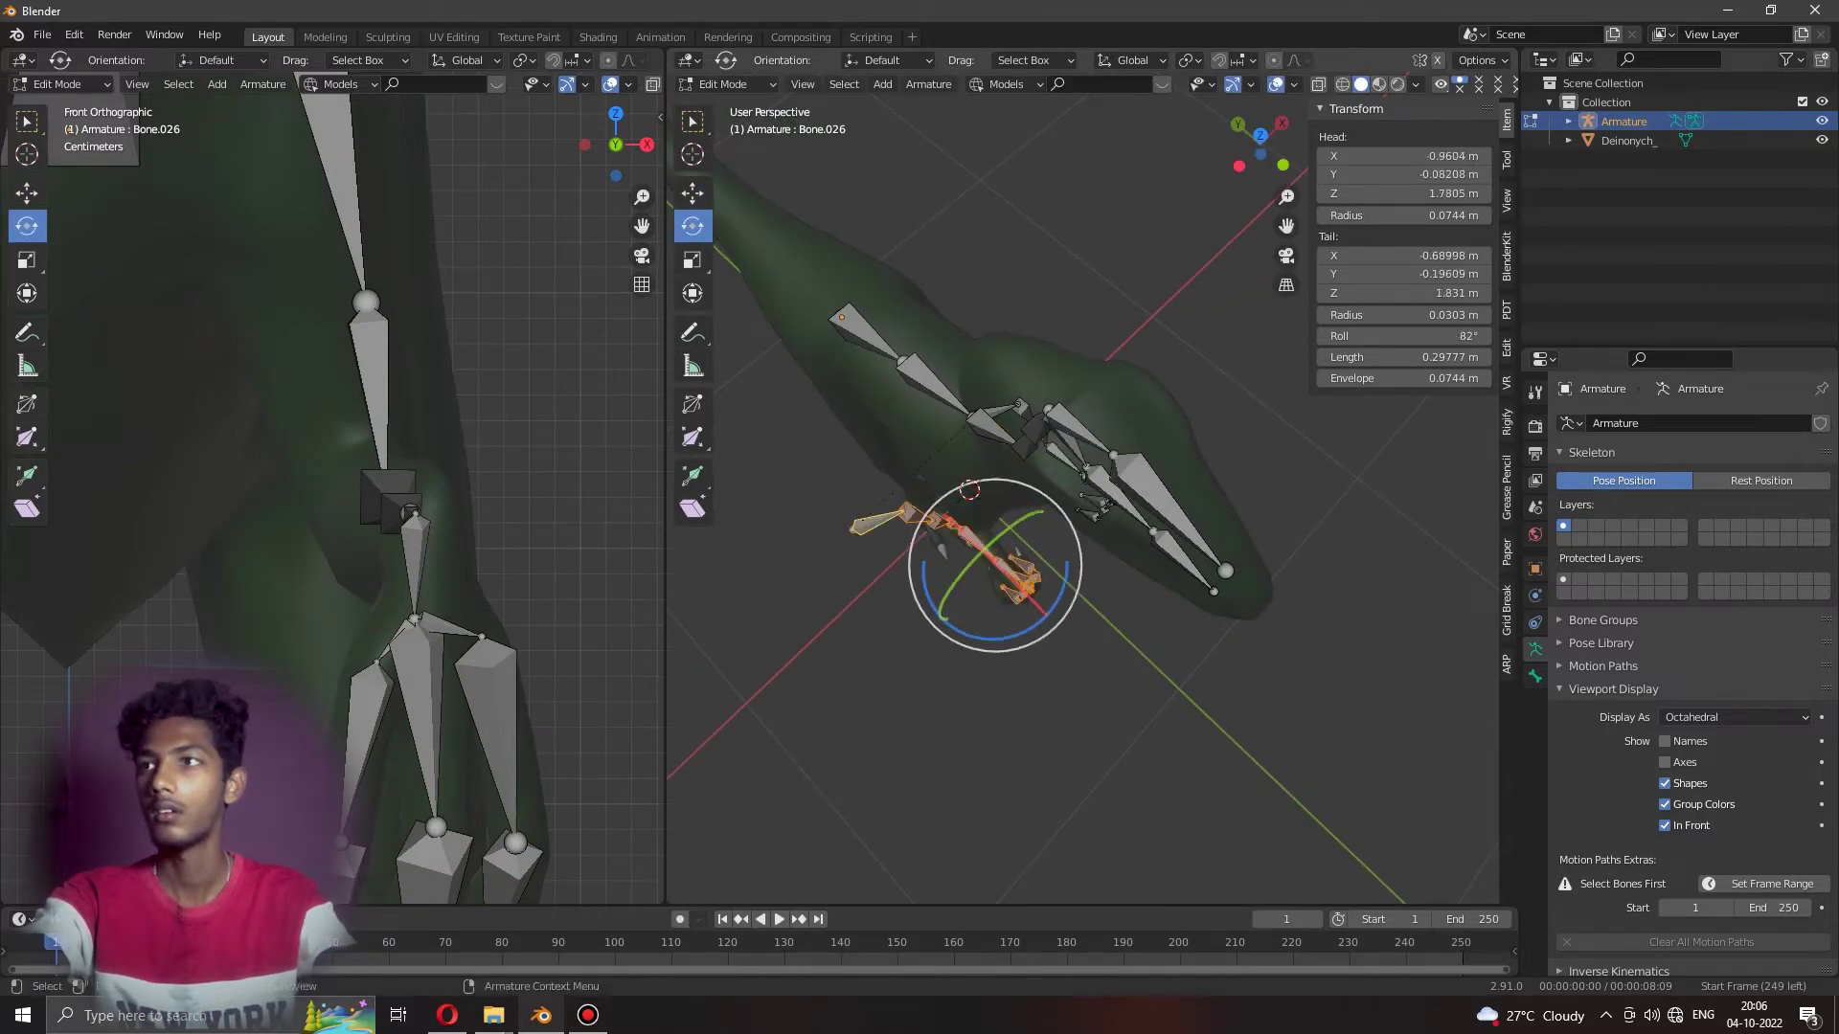
pyautogui.moveTo(996, 565); pyautogui.dragTo(987, 498, button='middle')
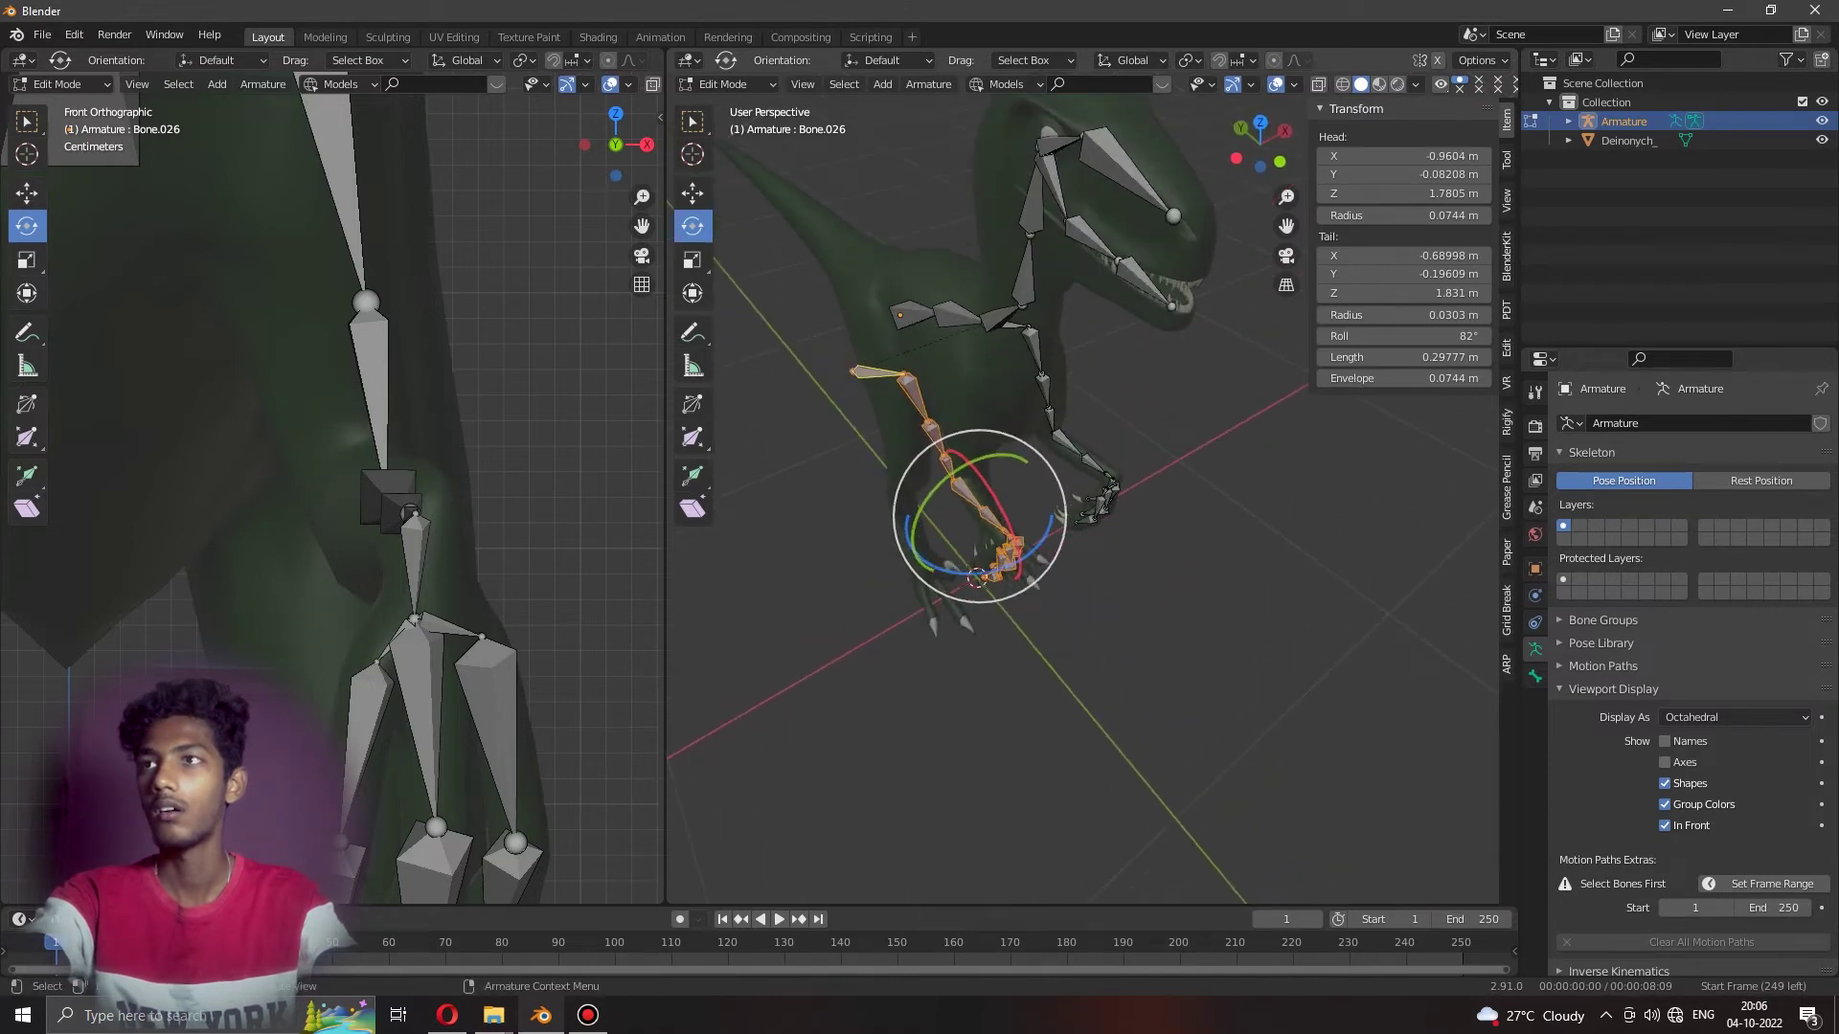
# Mirror the copied arm bones across the body by scaling -1 on X in top view.
pyautogui.press('s')
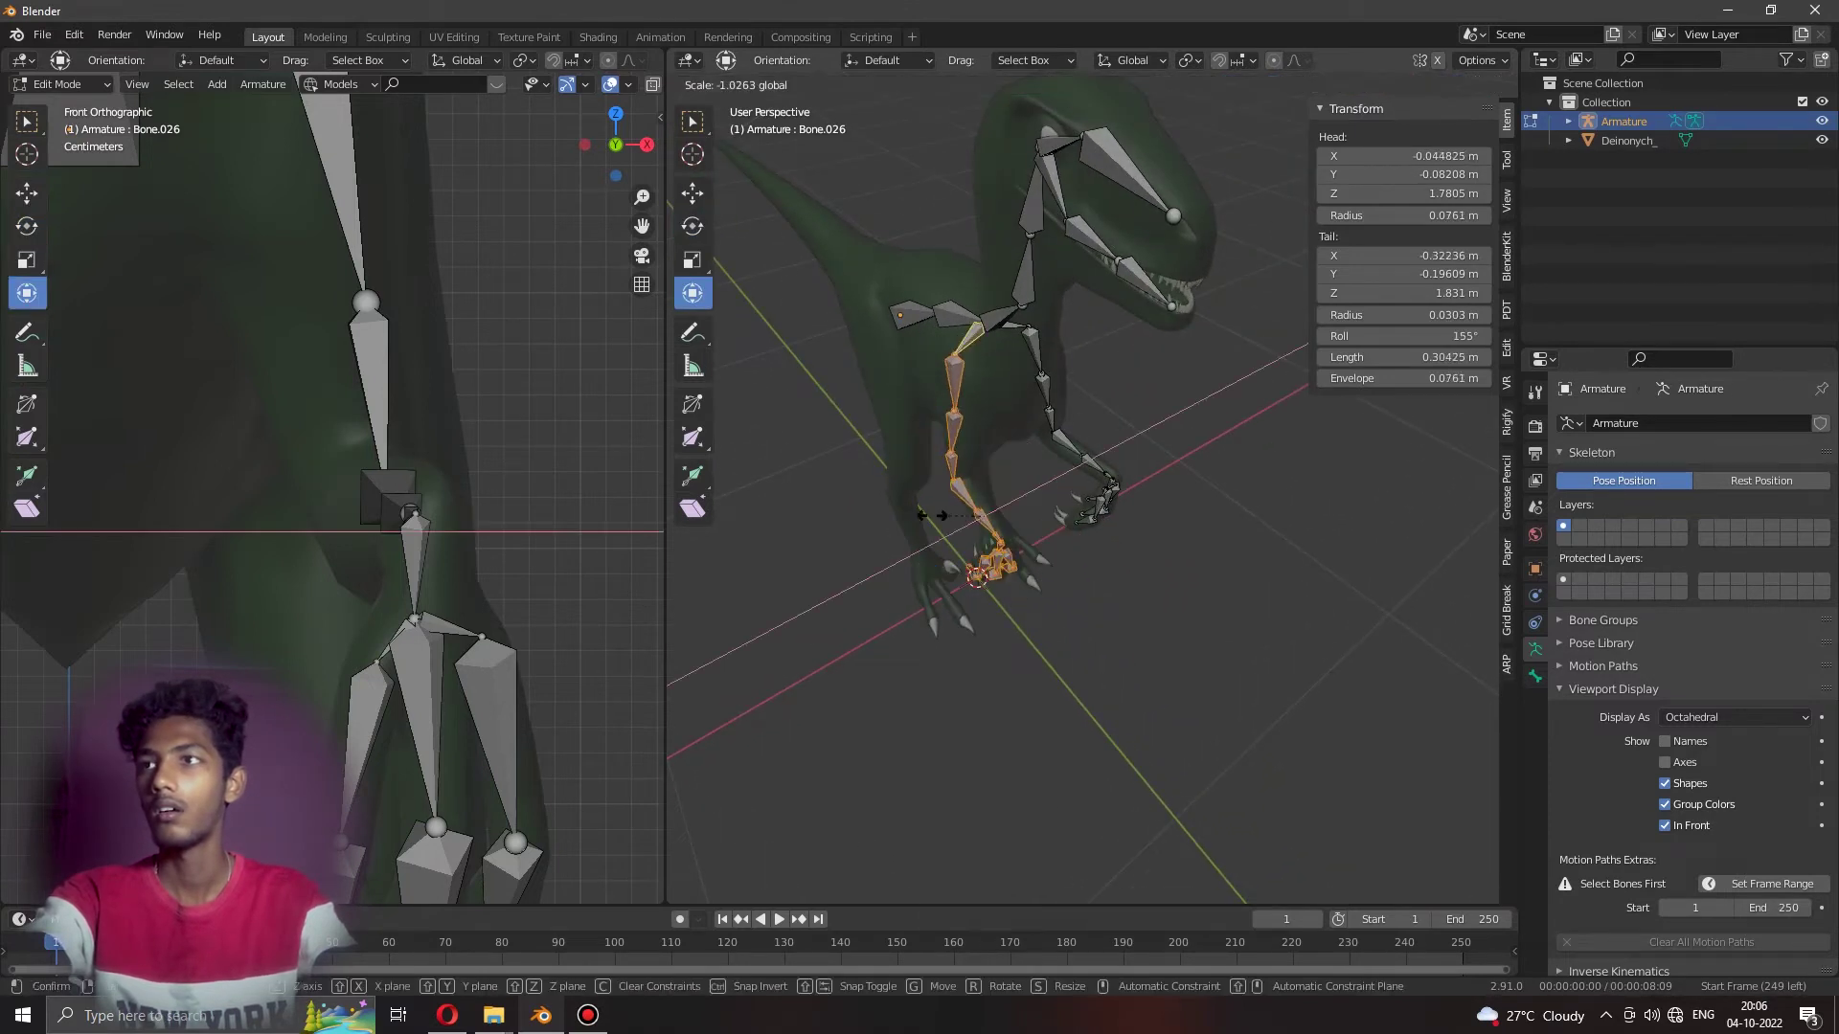
pyautogui.press('Escape')
pyautogui.moveTo(930, 515); pyautogui.dragTo(948, 431, button='middle')
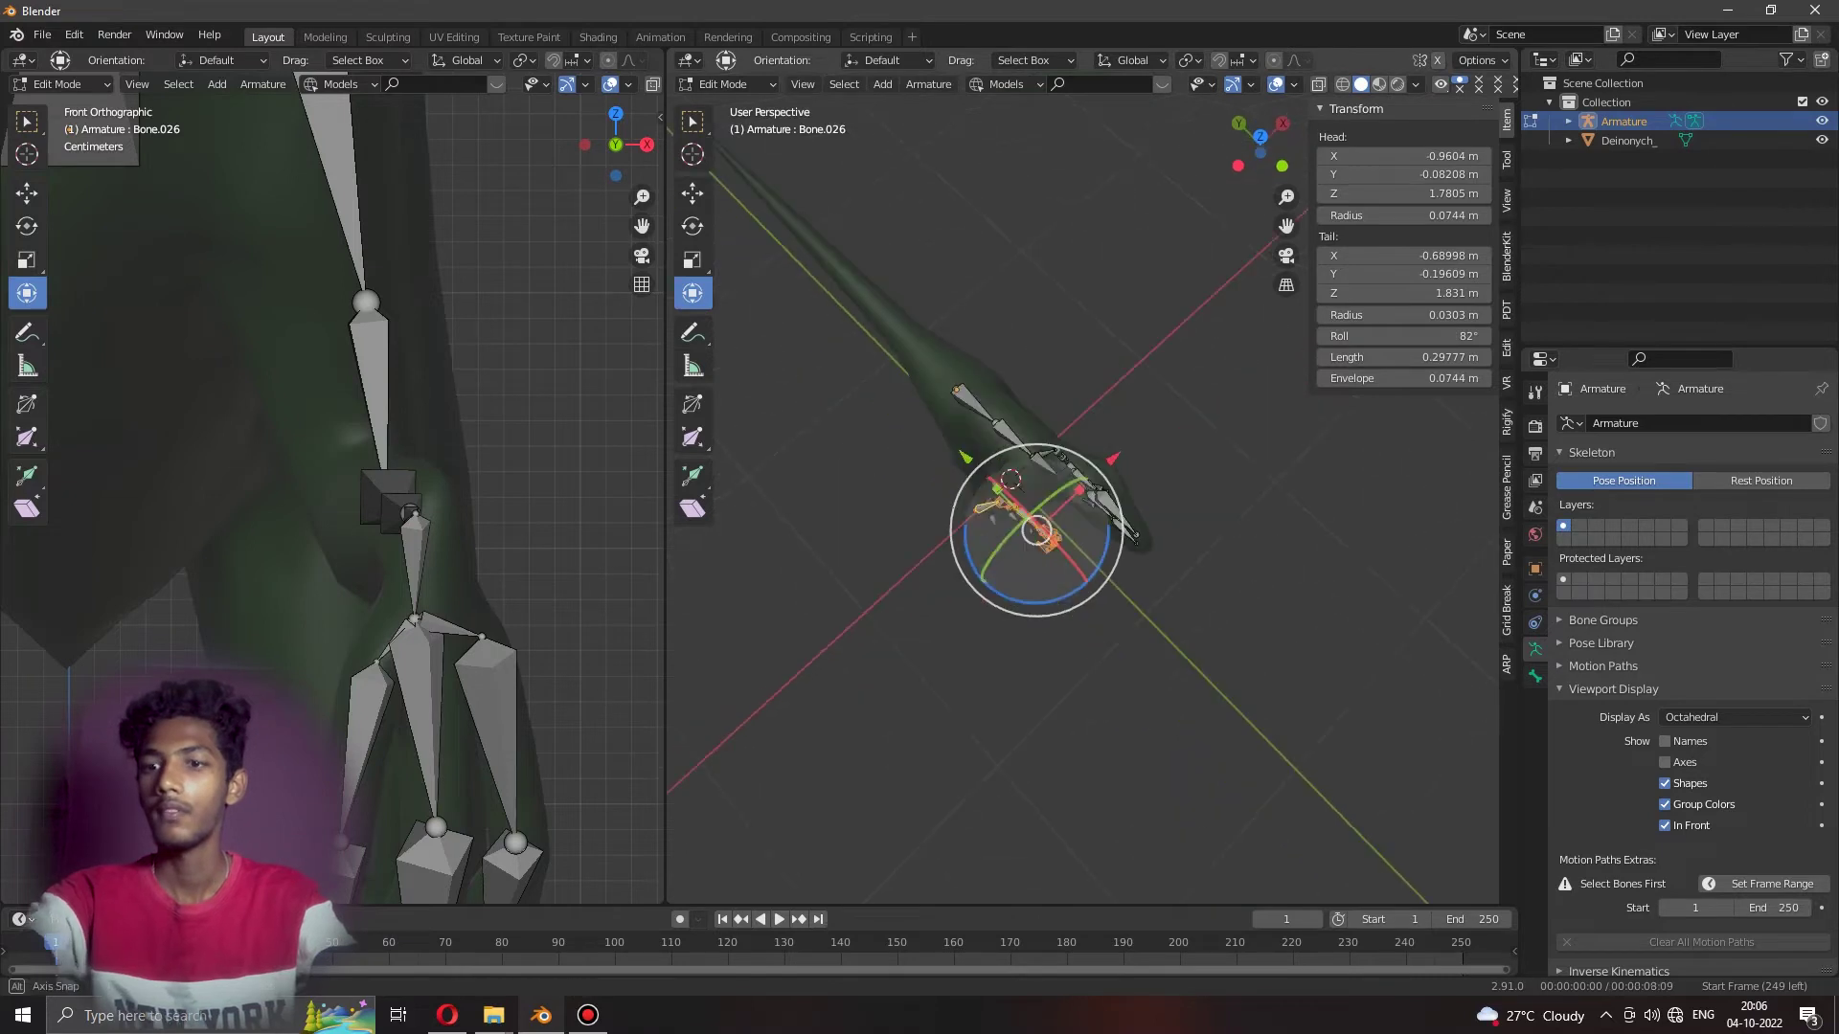
pyautogui.press('KP_7')
pyautogui.scroll(-2, 1082, 498)
pyautogui.scroll(-2, 1082, 498)
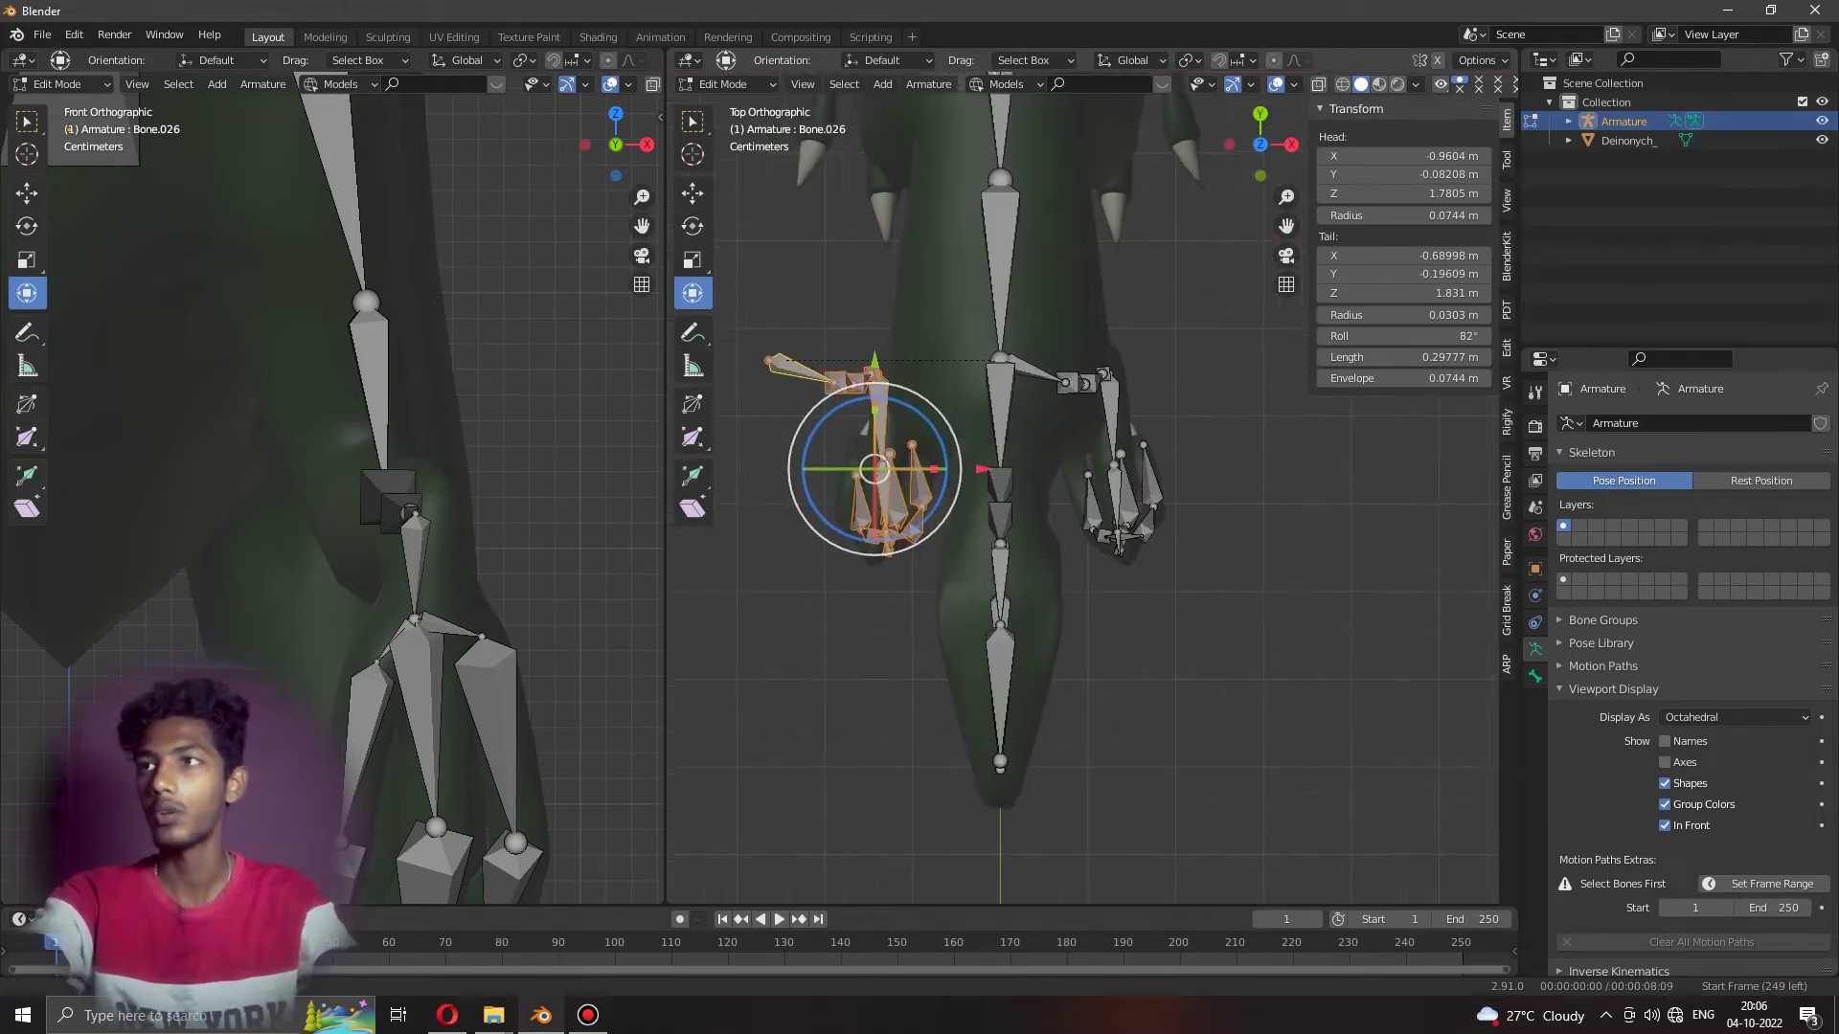
pyautogui.moveTo(1073, 479); pyautogui.dragTo(1044, 476)
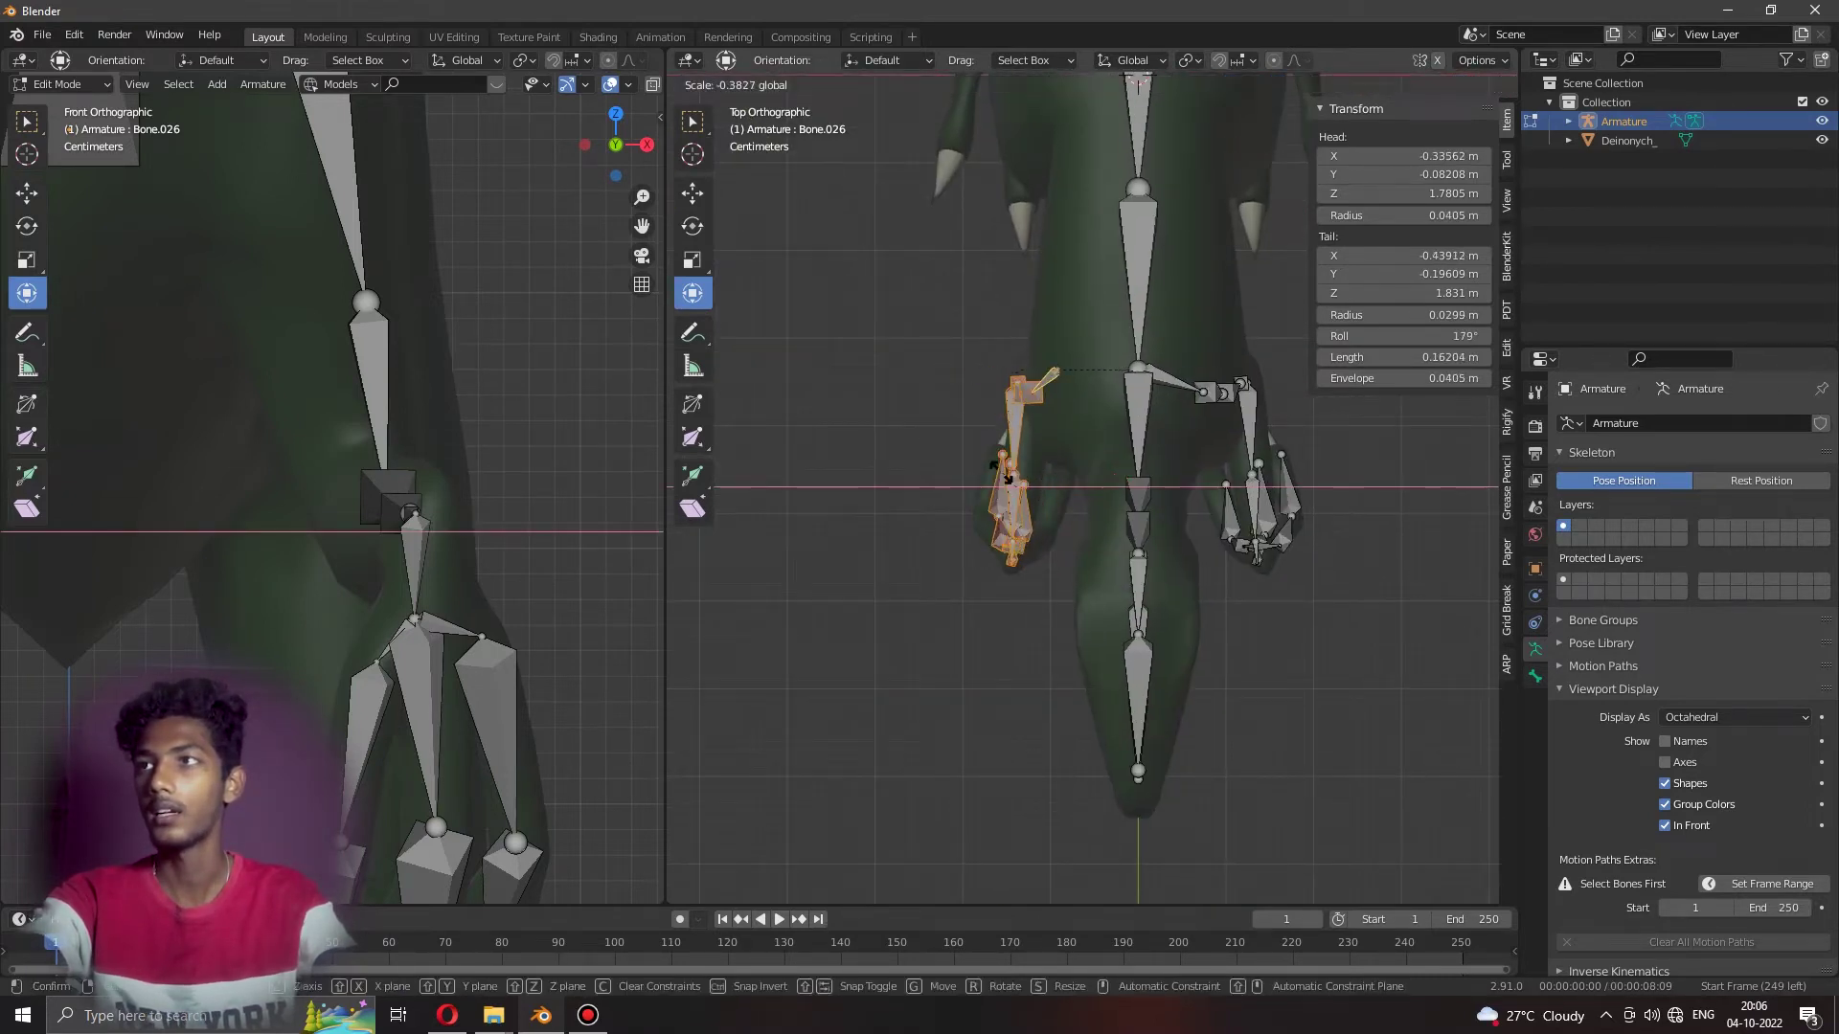
pyautogui.click(971, 467)
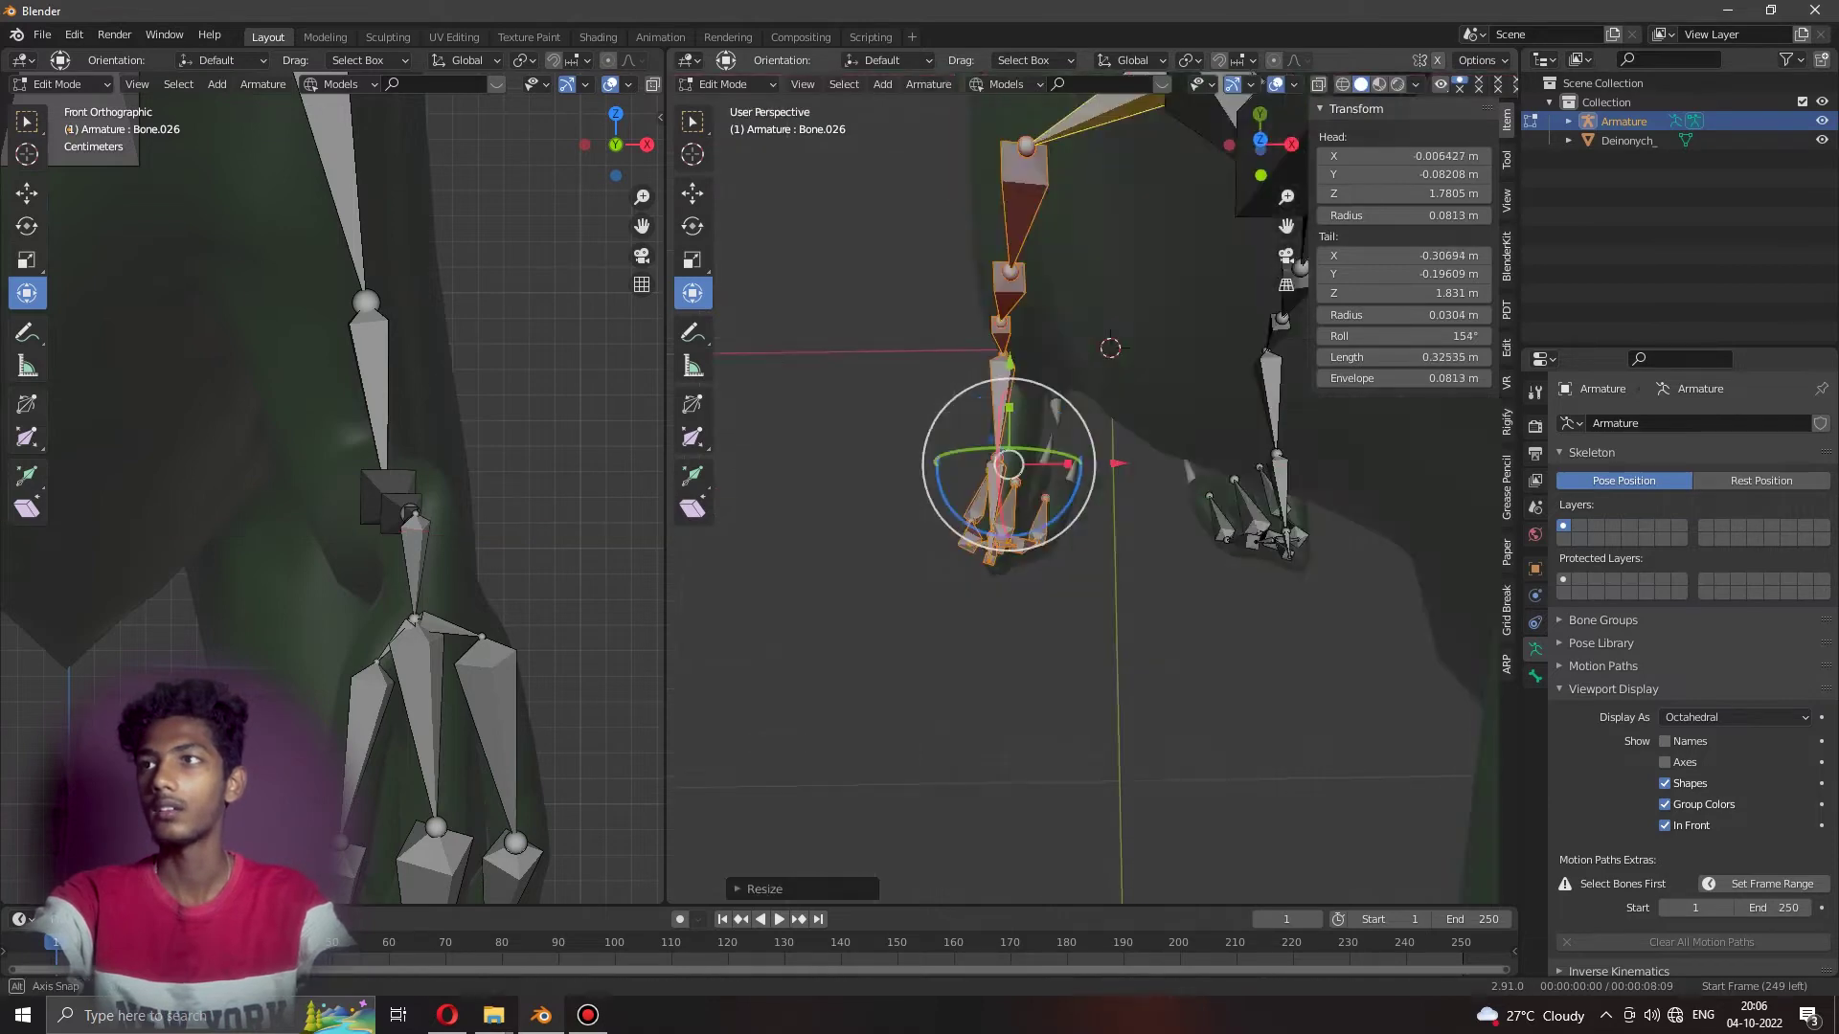
# Slide the mirrored bone chain into the dinosaur's other arm.
pyautogui.moveTo(971, 466); pyautogui.dragTo(1021, 420, button='middle')
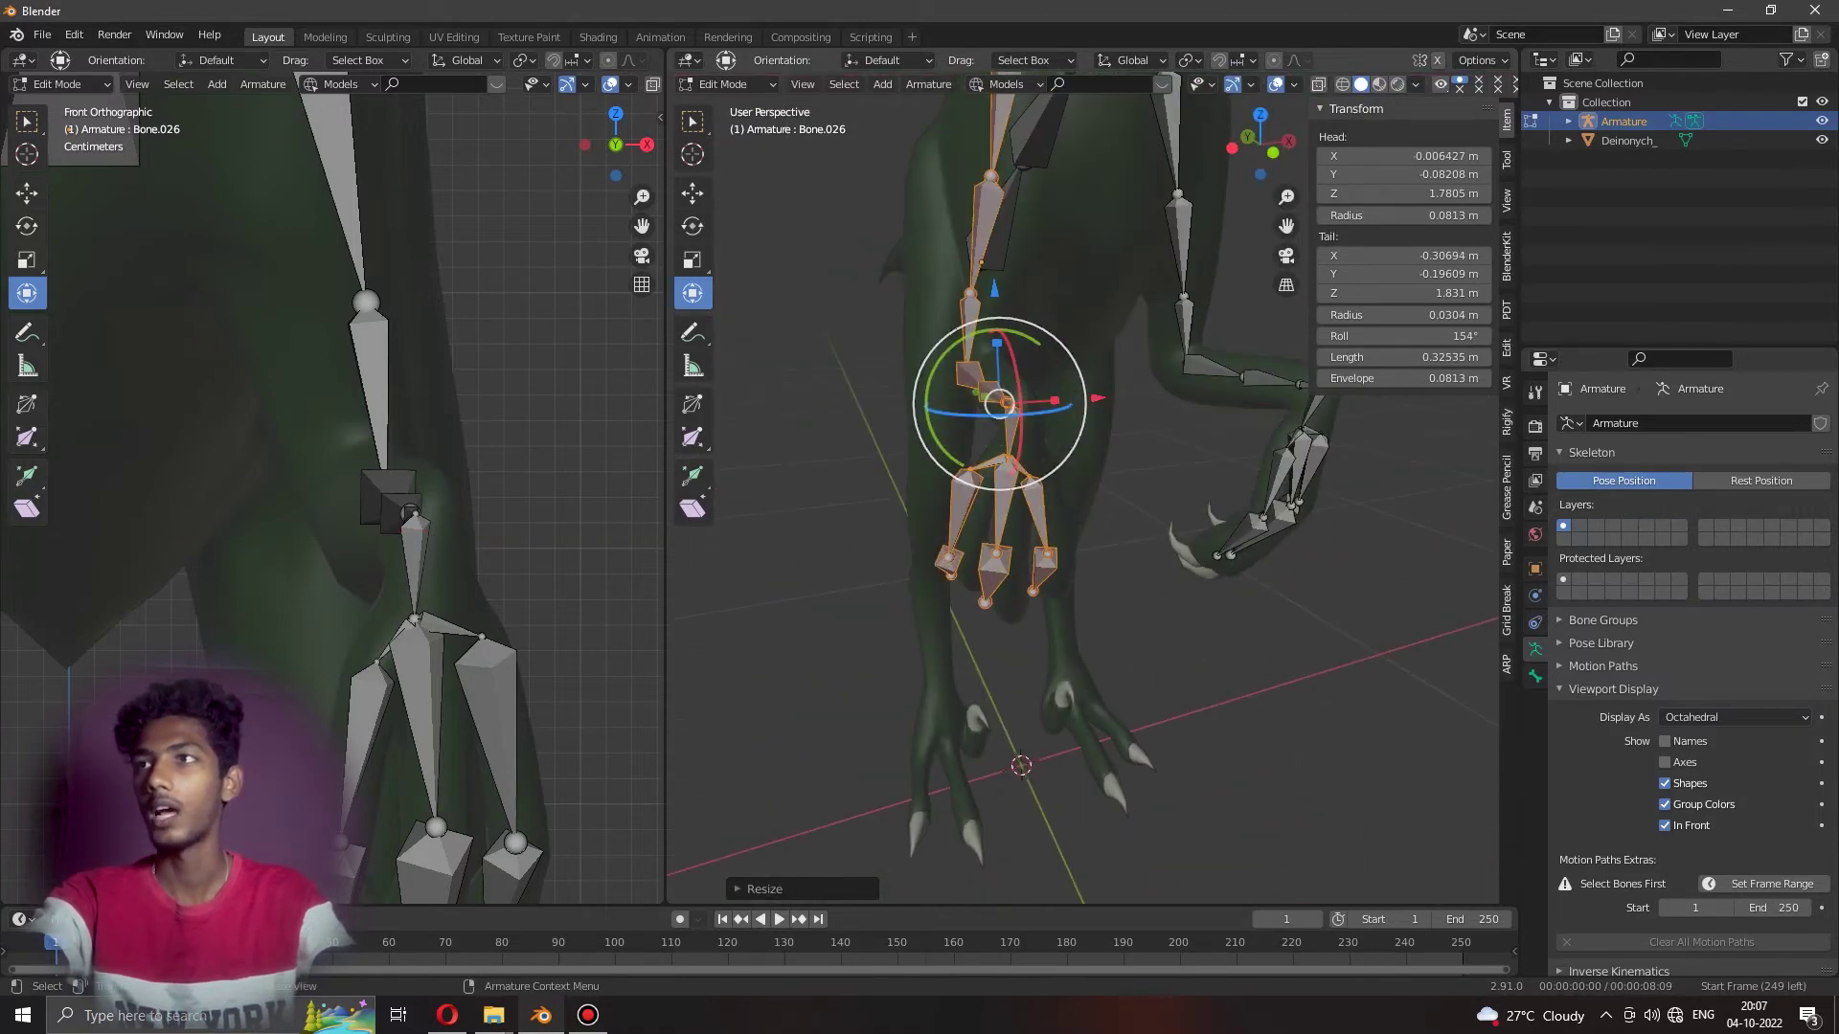
pyautogui.moveTo(1001, 403); pyautogui.dragTo(1053, 402)
pyautogui.scroll(-4, 1054, 403)
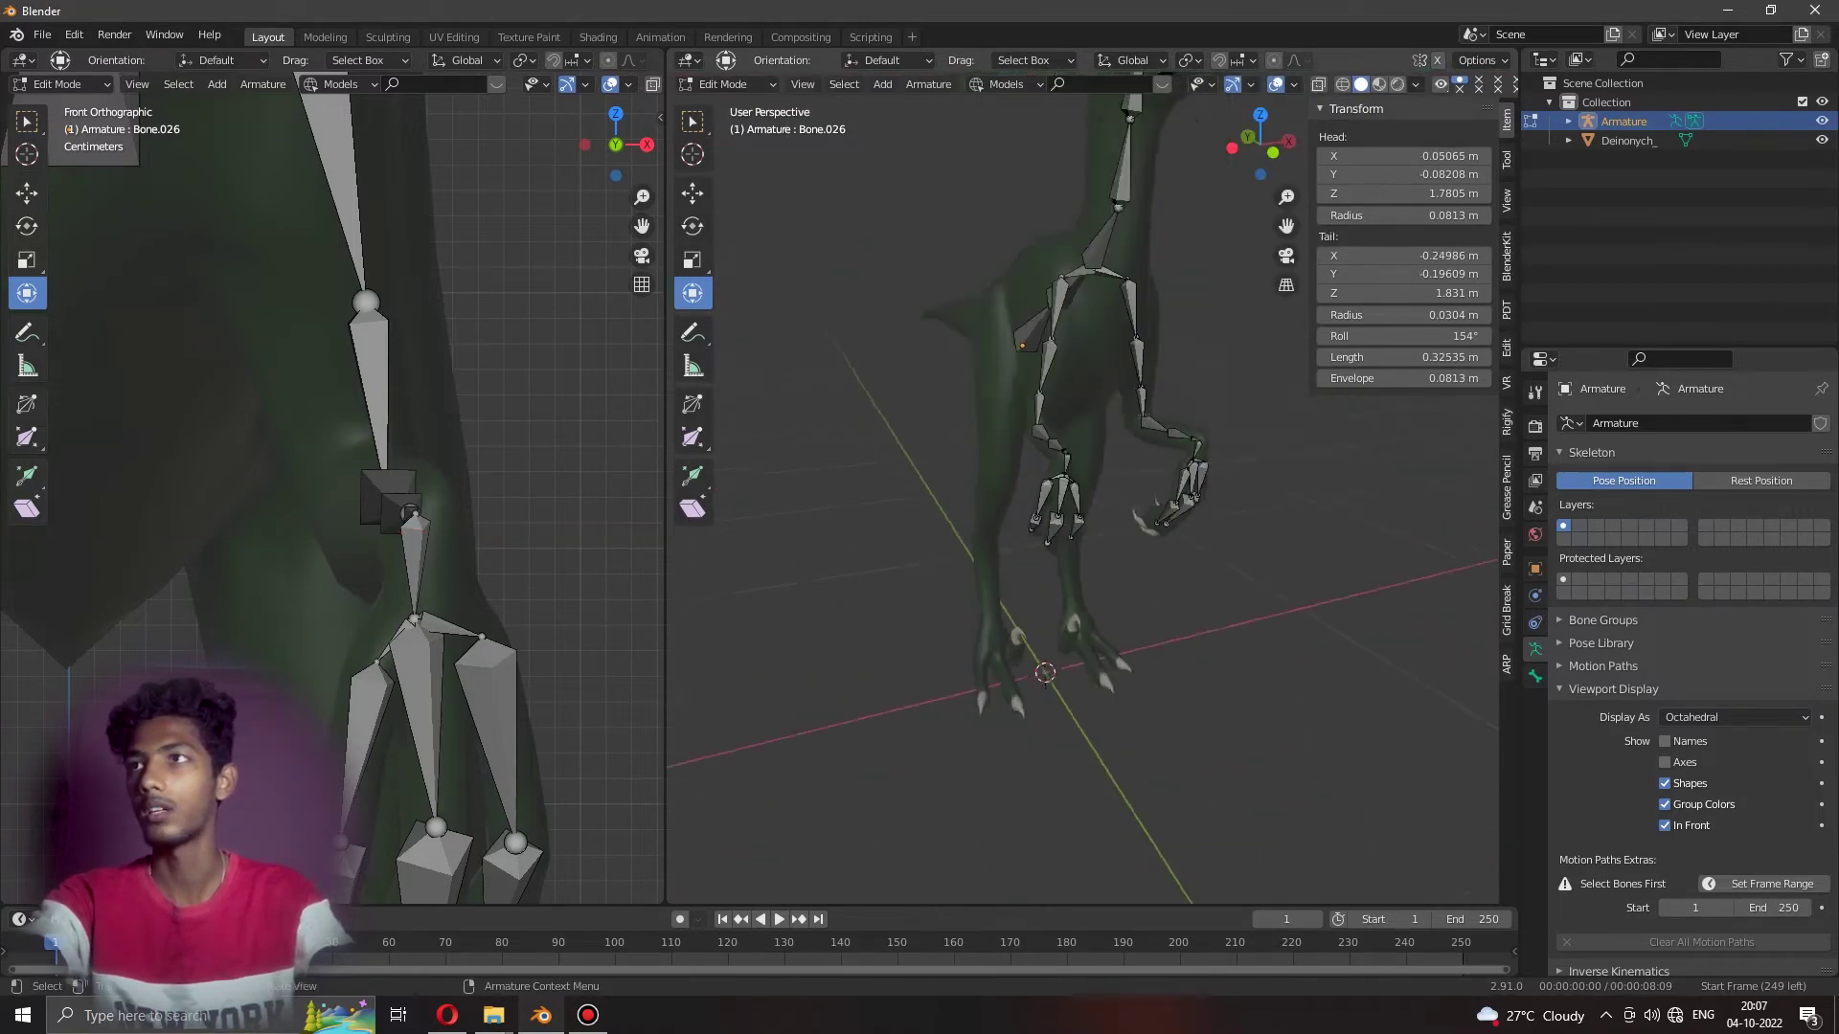
pyautogui.moveTo(1054, 402)
pyautogui.mouseDown(button='middle')
pyautogui.moveTo(1092, 536)
pyautogui.moveTo(1140, 575)
pyautogui.mouseUp(button='middle')
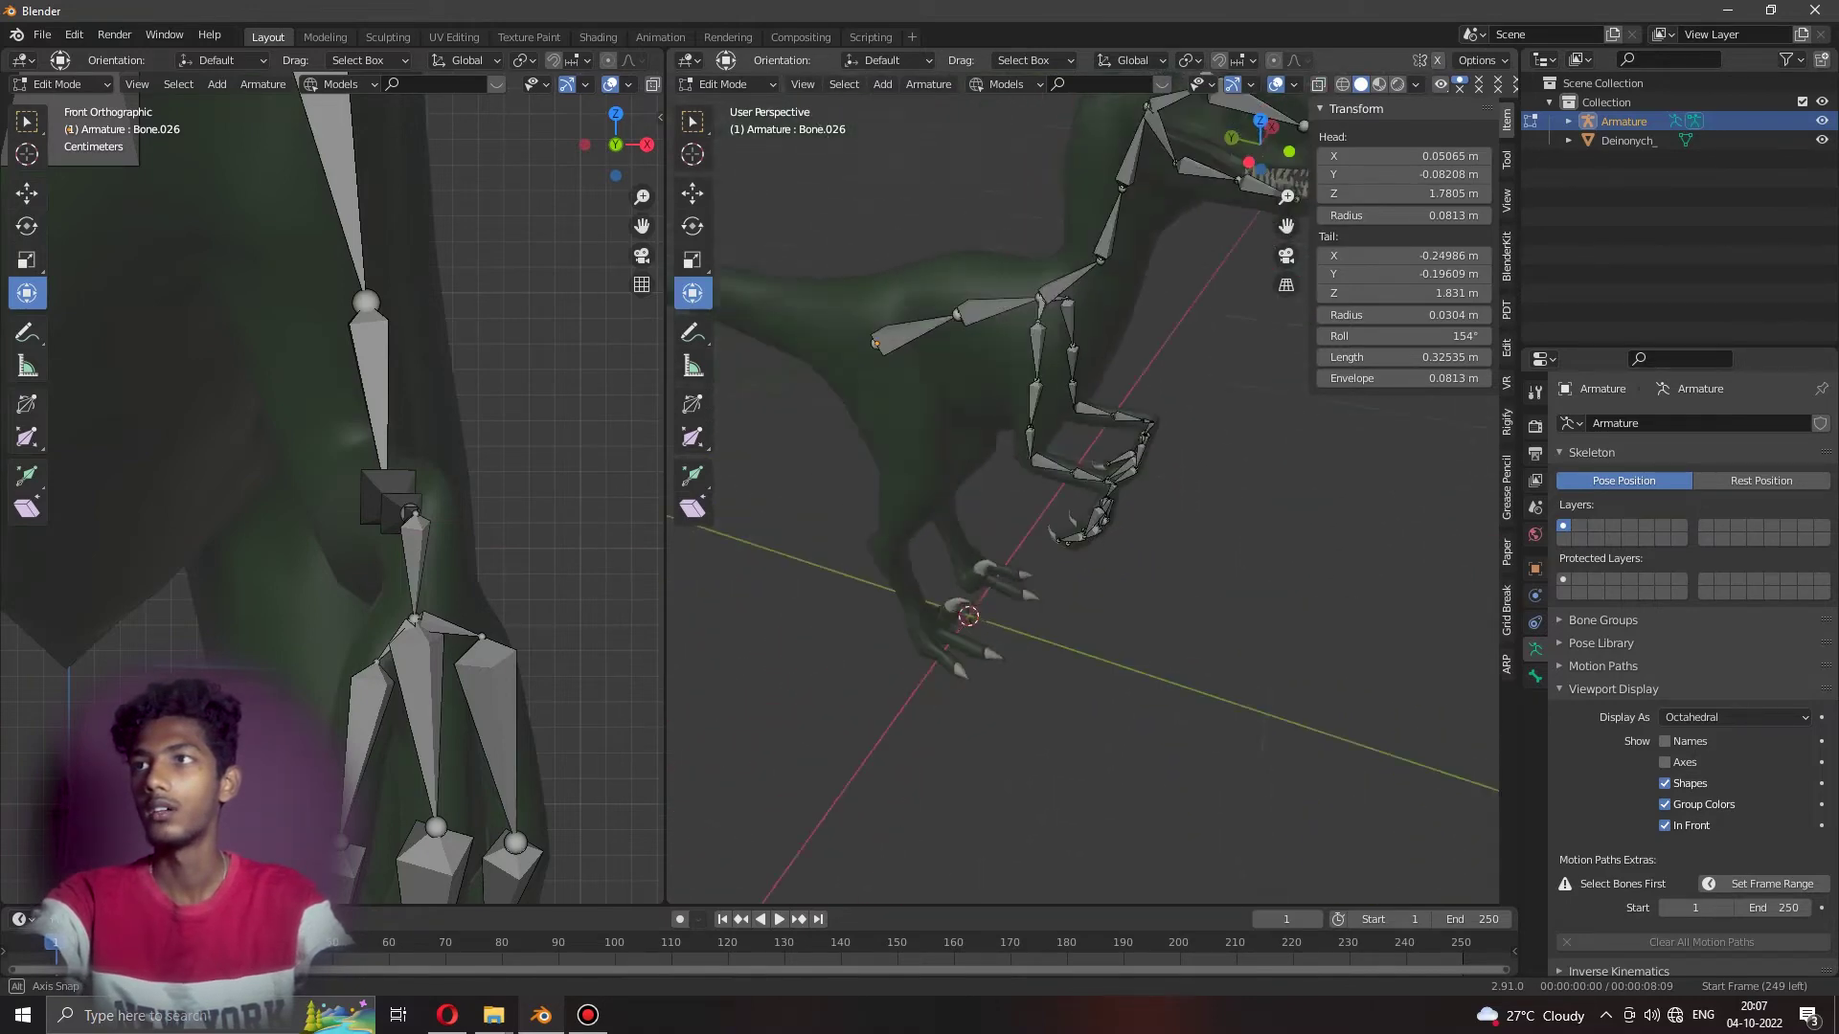
pyautogui.scroll(3, 1082, 498)
# Check both hands from the side, then add a new bone at the origin.
pyautogui.moveTo(1082, 498)
pyautogui.mouseDown(button='middle')
pyautogui.moveTo(1131, 499)
pyautogui.moveTo(1044, 517)
pyautogui.moveTo(1130, 518)
pyautogui.mouseUp(button='middle')
pyautogui.scroll(-4, 1082, 498)
pyautogui.scroll(3, 1083, 498)
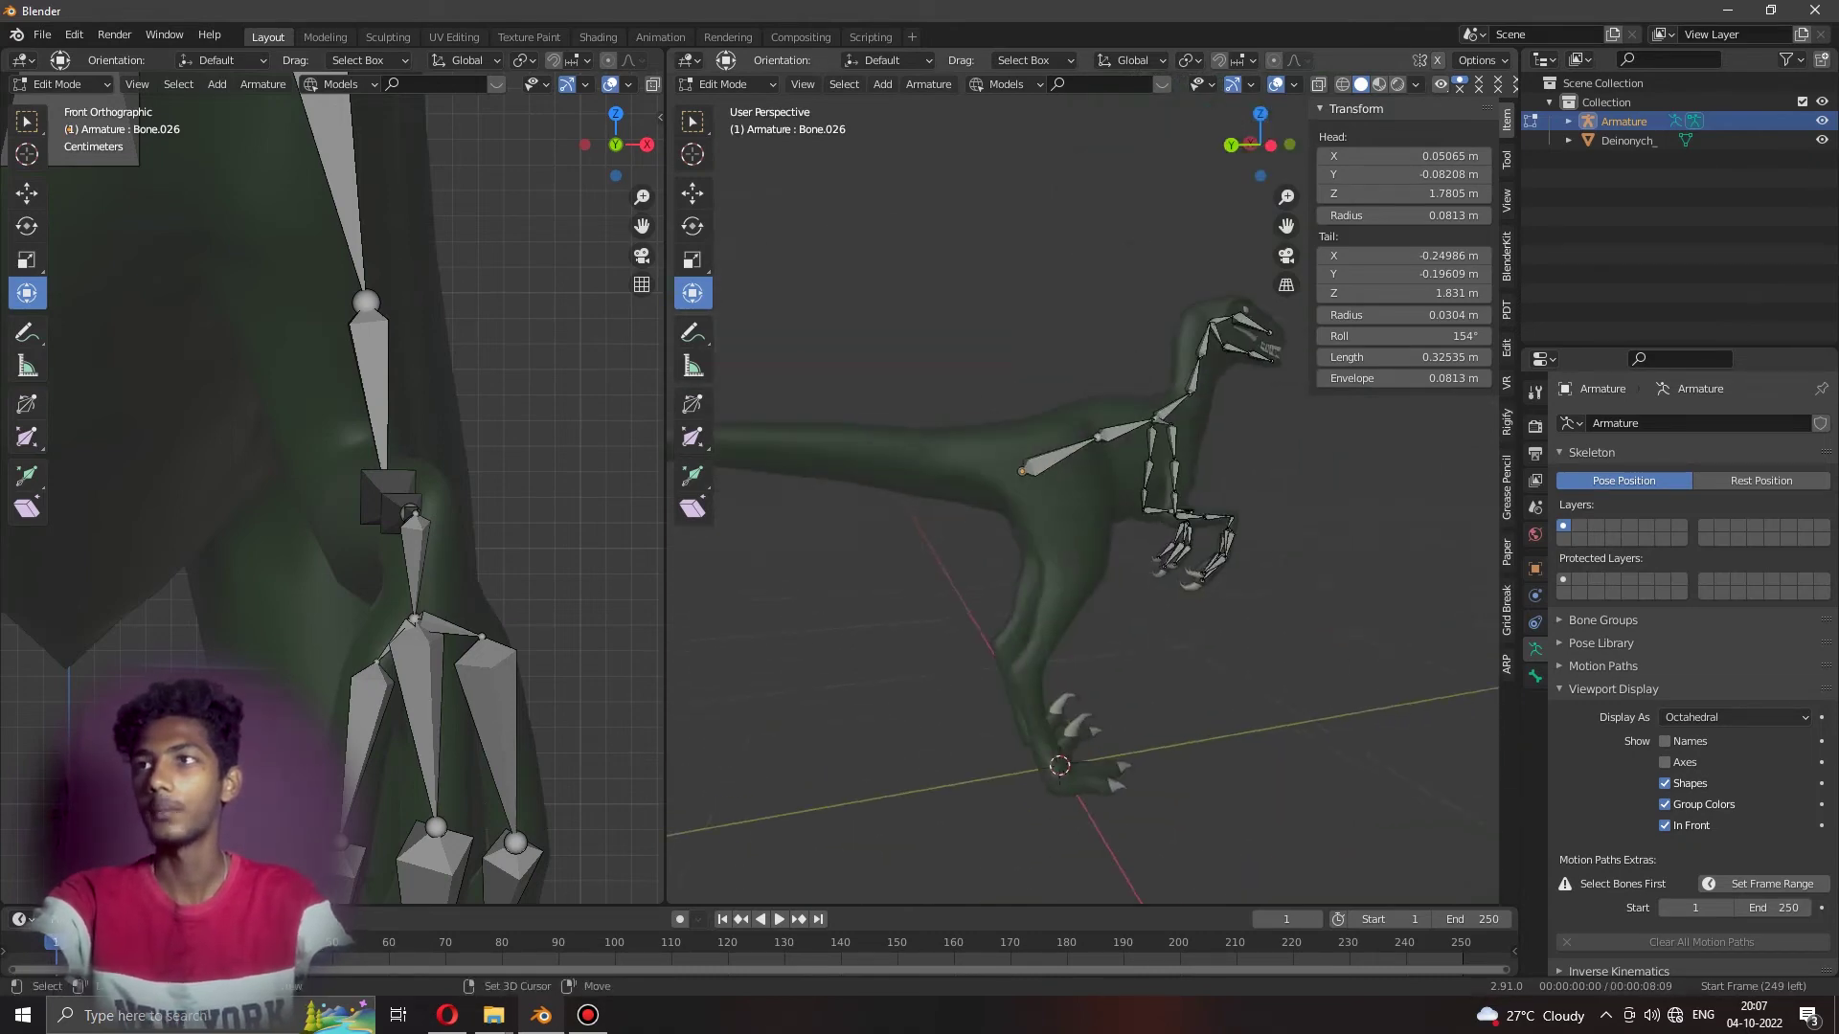
pyautogui.scroll(2, 1083, 498)
pyautogui.scroll(1, 1082, 498)
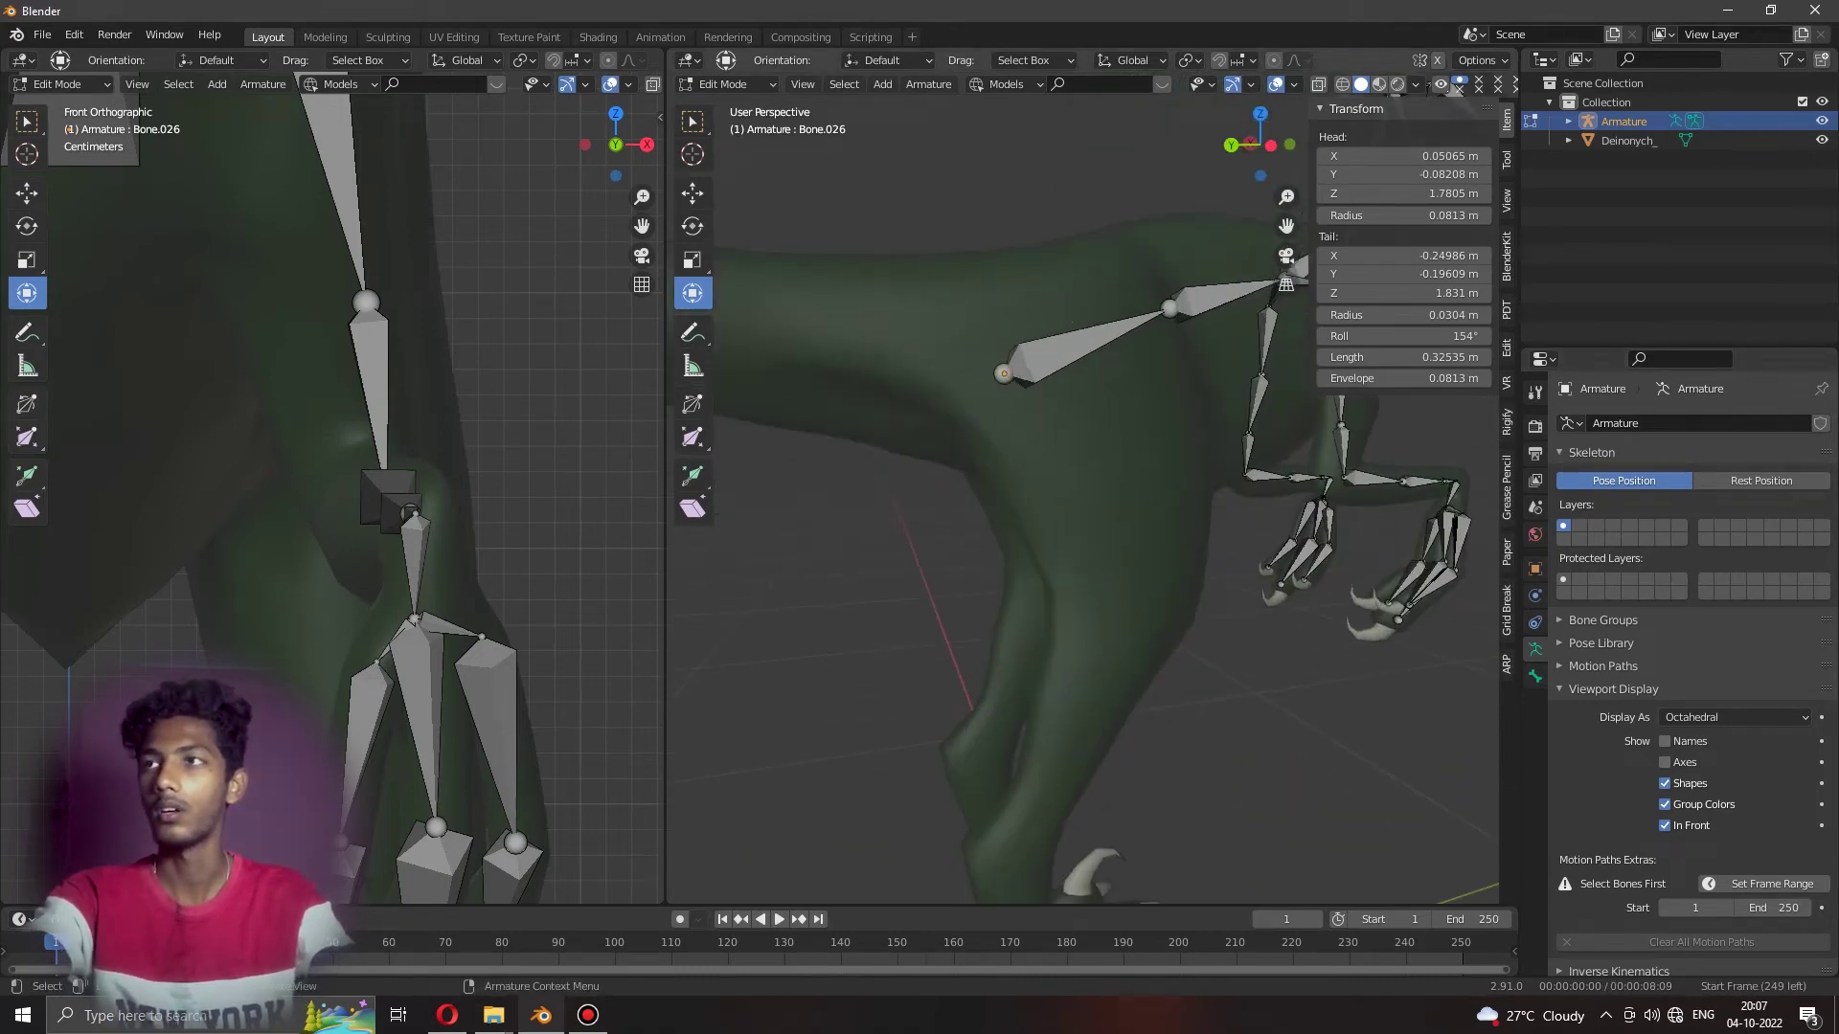
pyautogui.hotkey('shift', 'a')
# Extrude a hip bone from the new bone in top view.
pyautogui.press('KP_7')
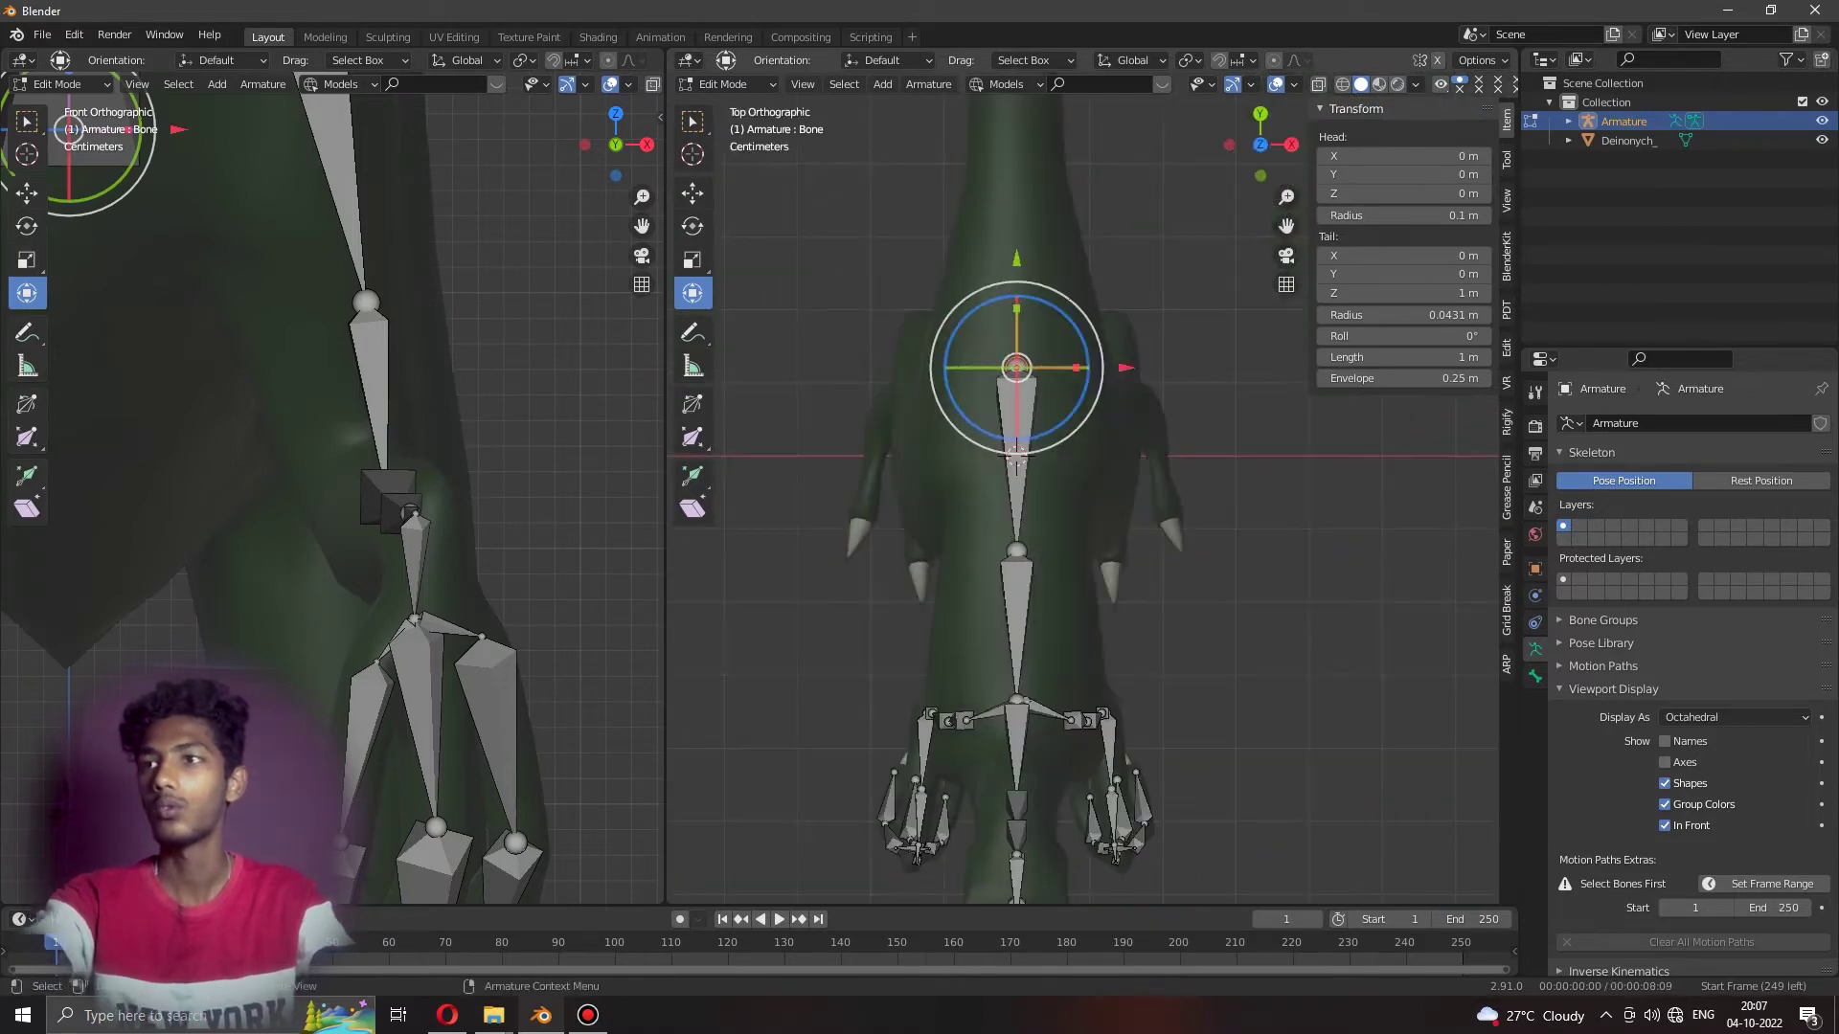
pyautogui.scroll(2, 1015, 306)
pyautogui.scroll(1, 1015, 306)
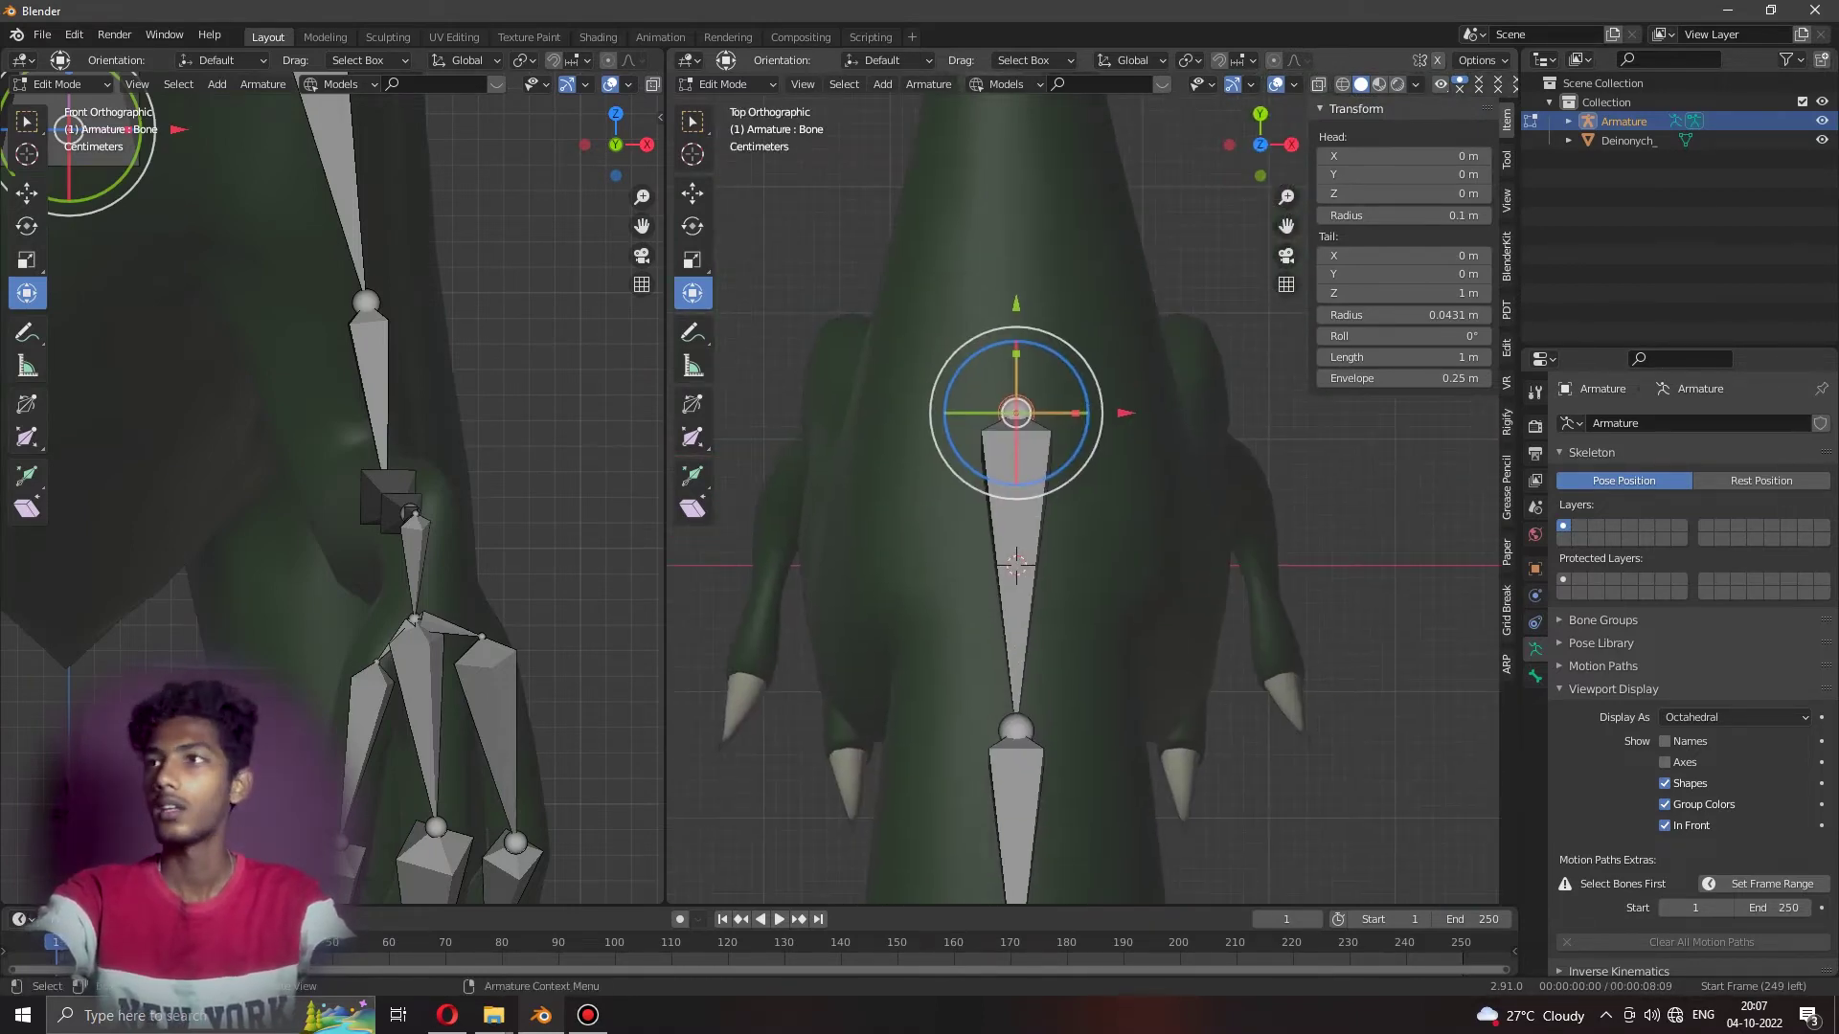
pyautogui.press('e')
pyautogui.press('Escape')
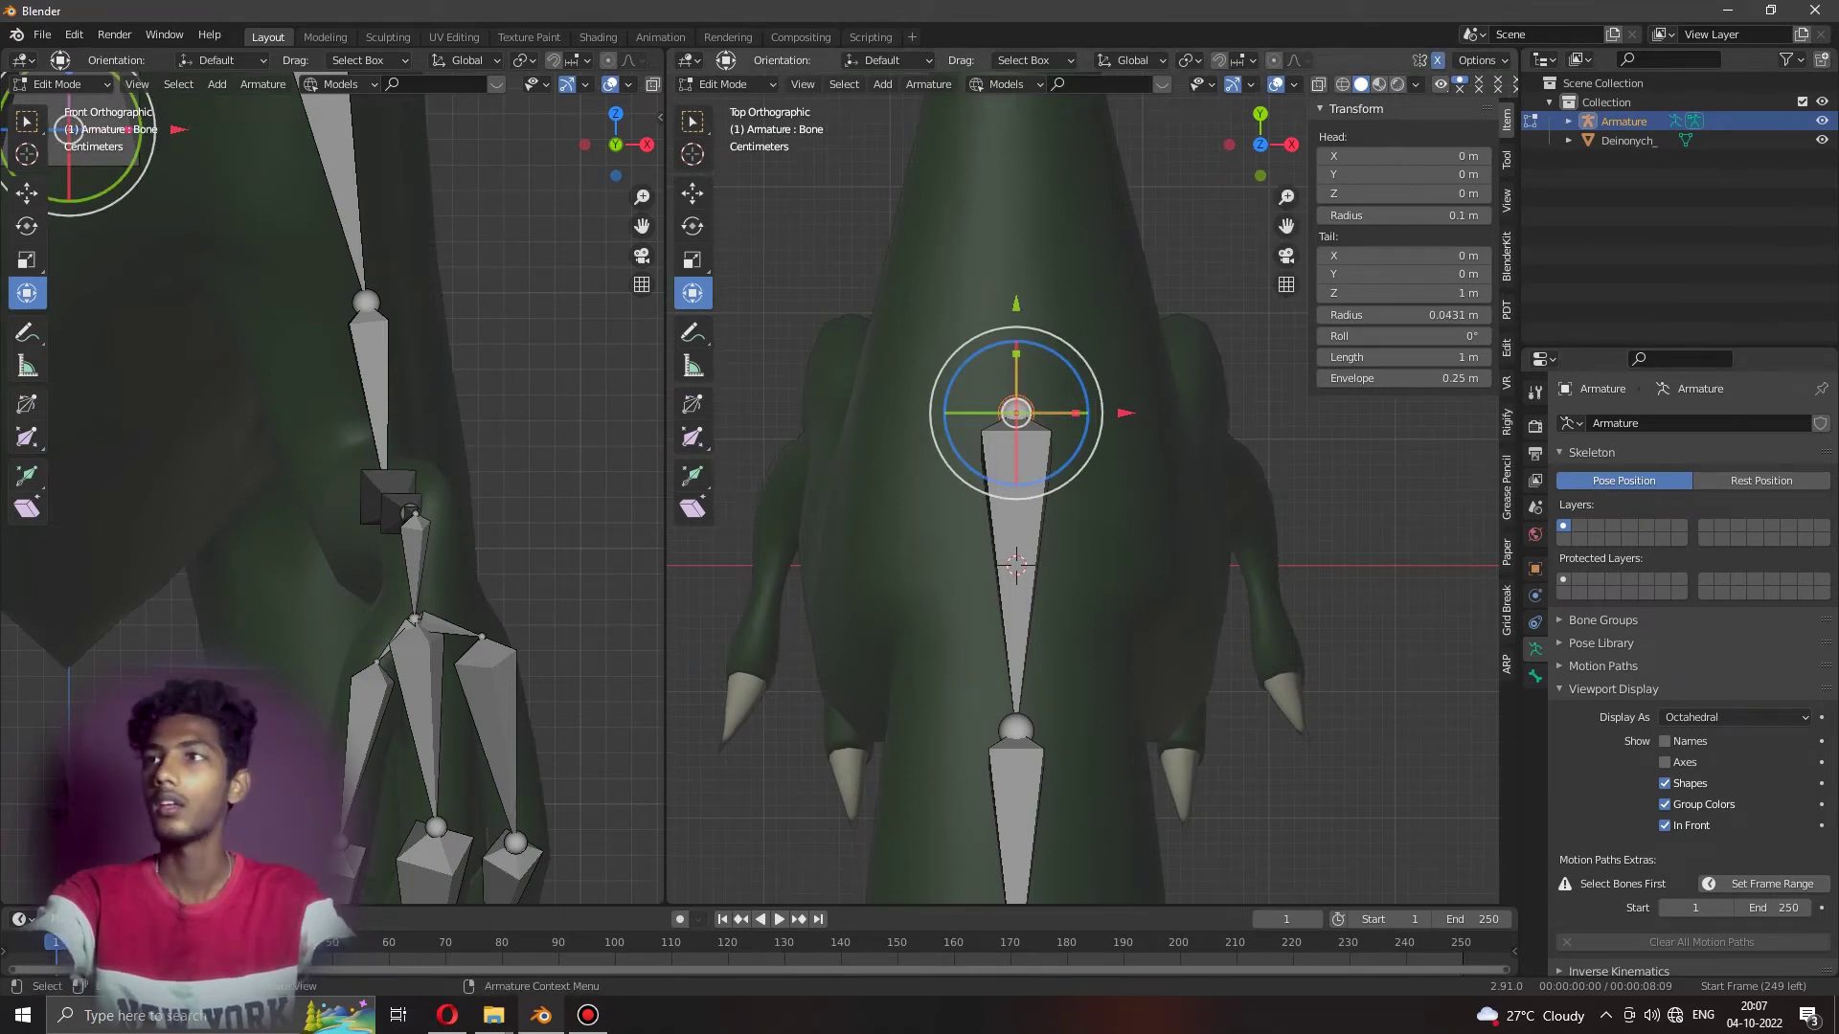
pyautogui.press('e')
pyautogui.click(1133, 394)
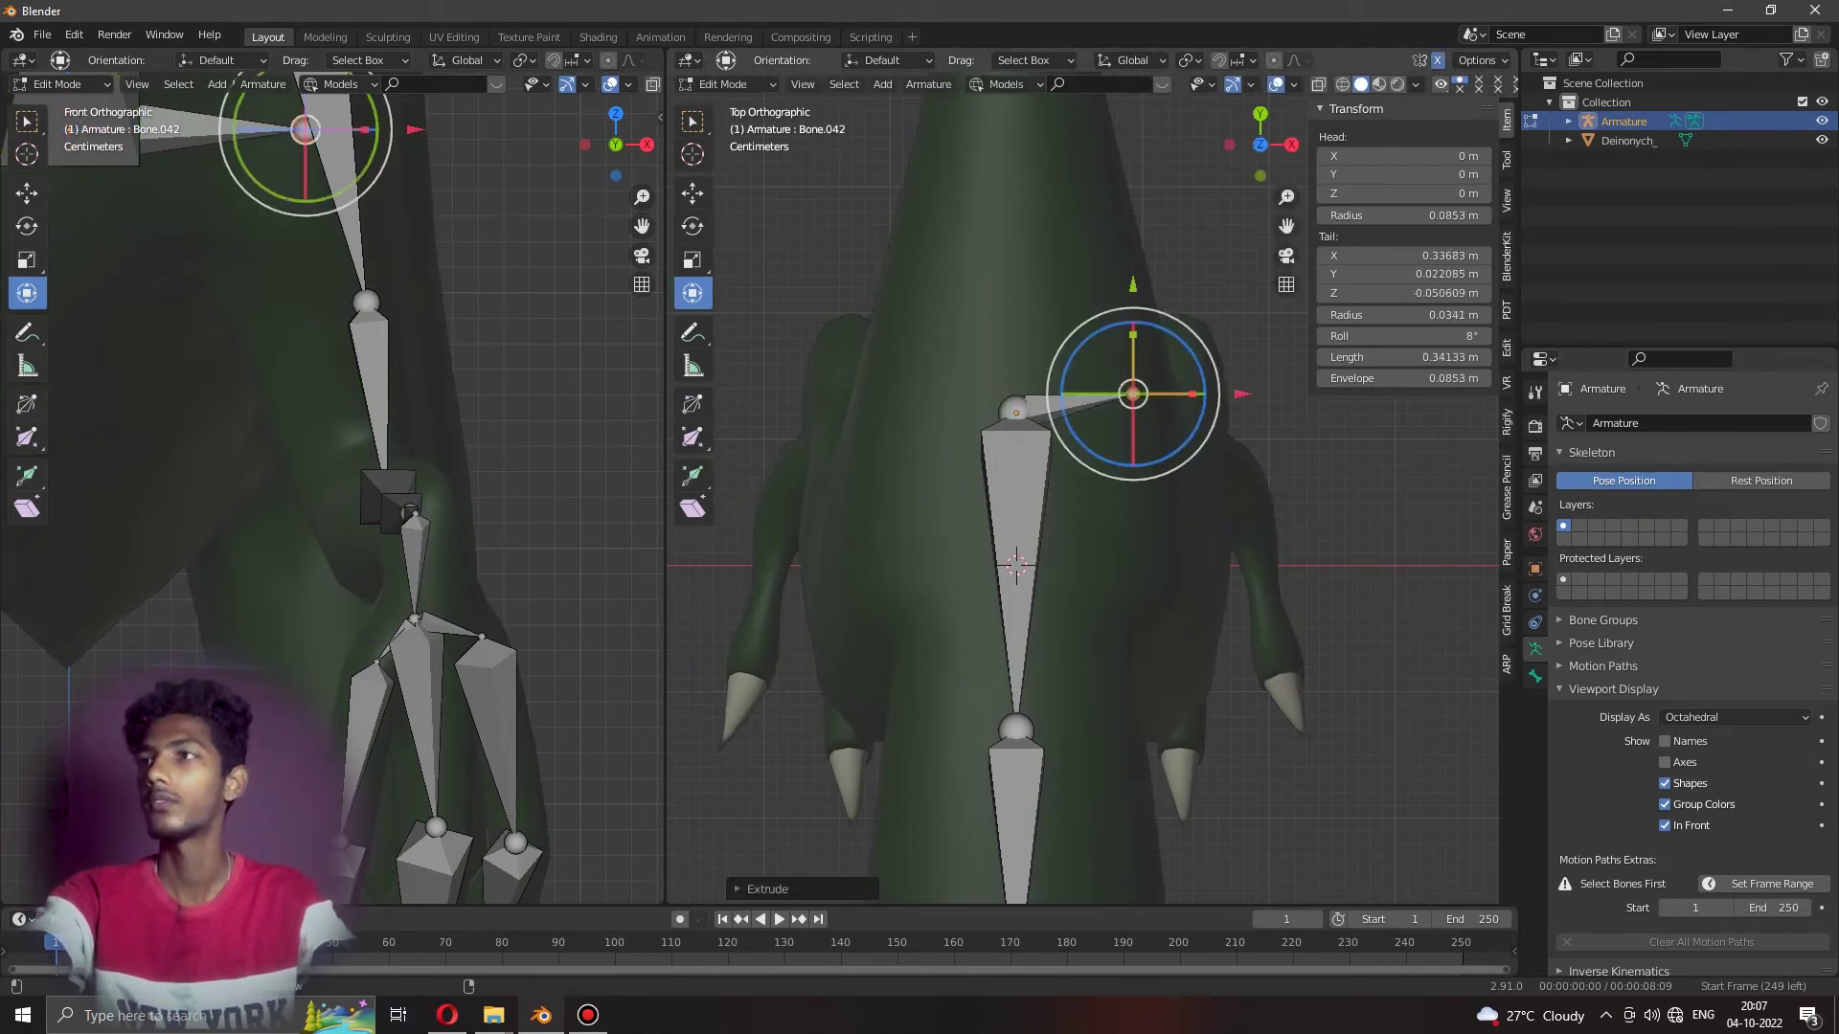
# Extrude the thigh bone and place its end down the leg.
pyautogui.moveTo(1082, 479); pyautogui.dragTo(1178, 450, button='middle')
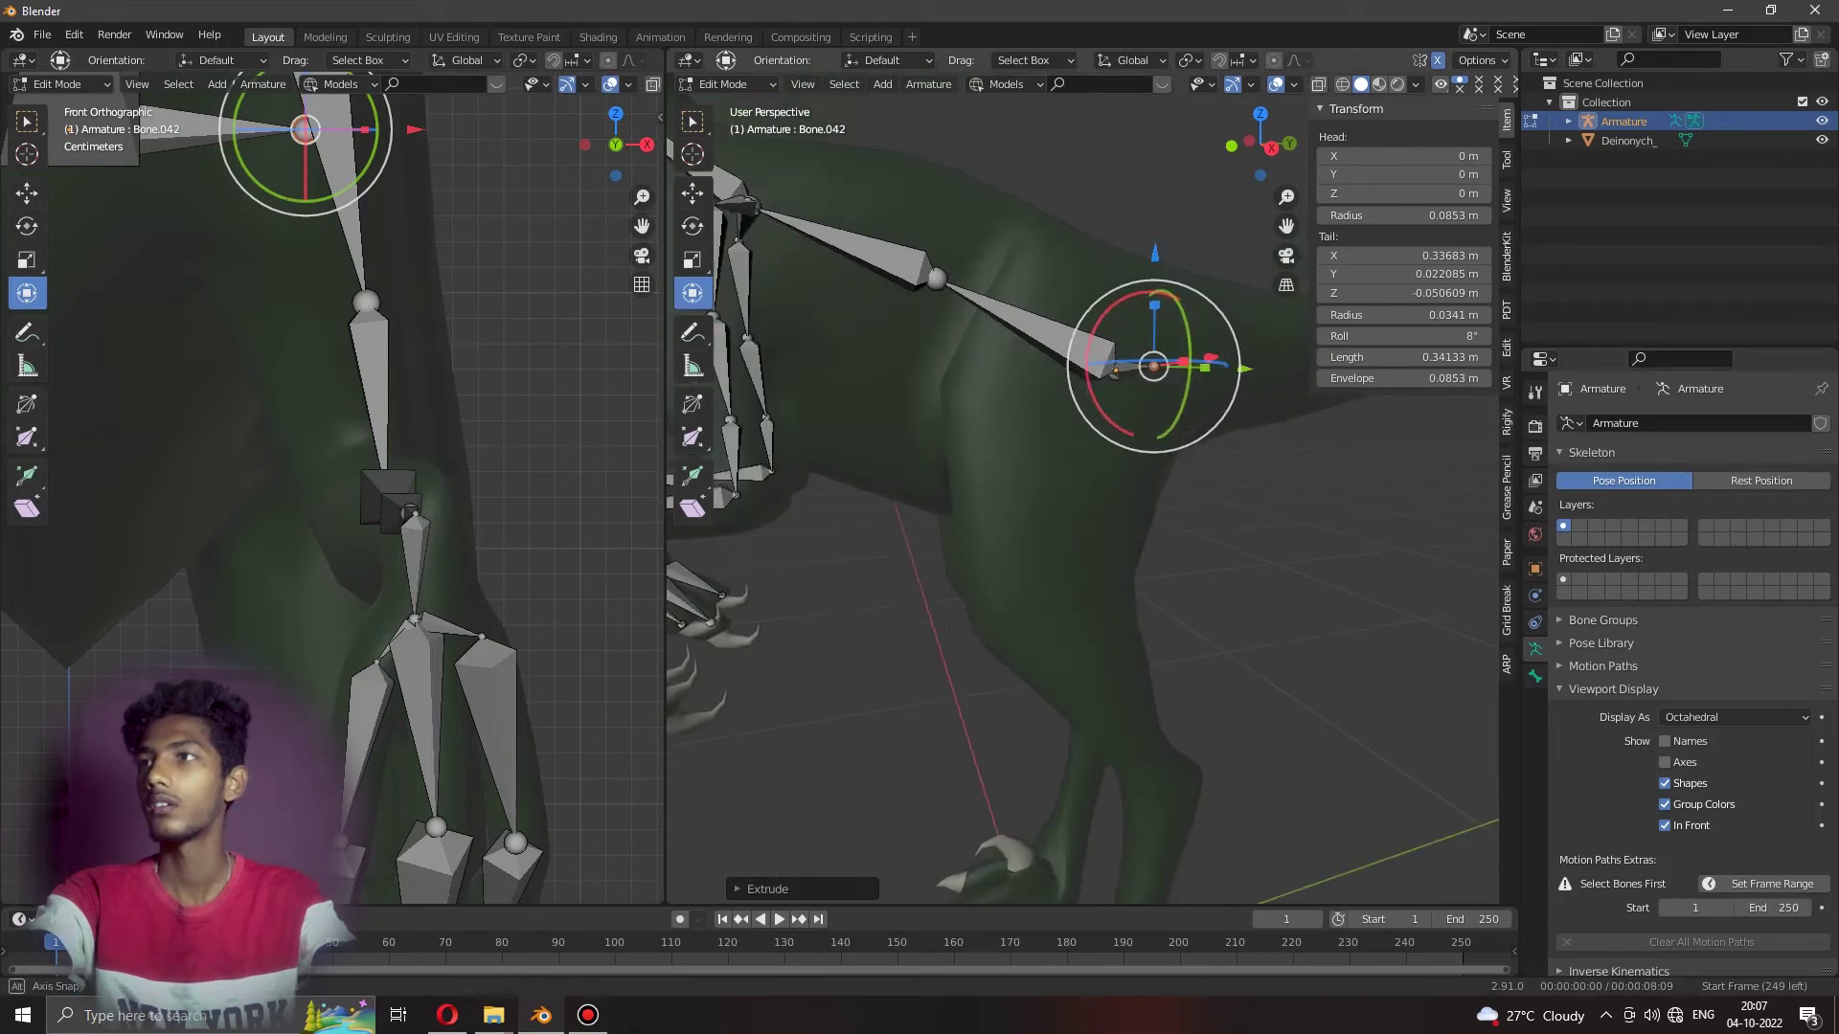
pyautogui.press('e')
pyautogui.click(1133, 368)
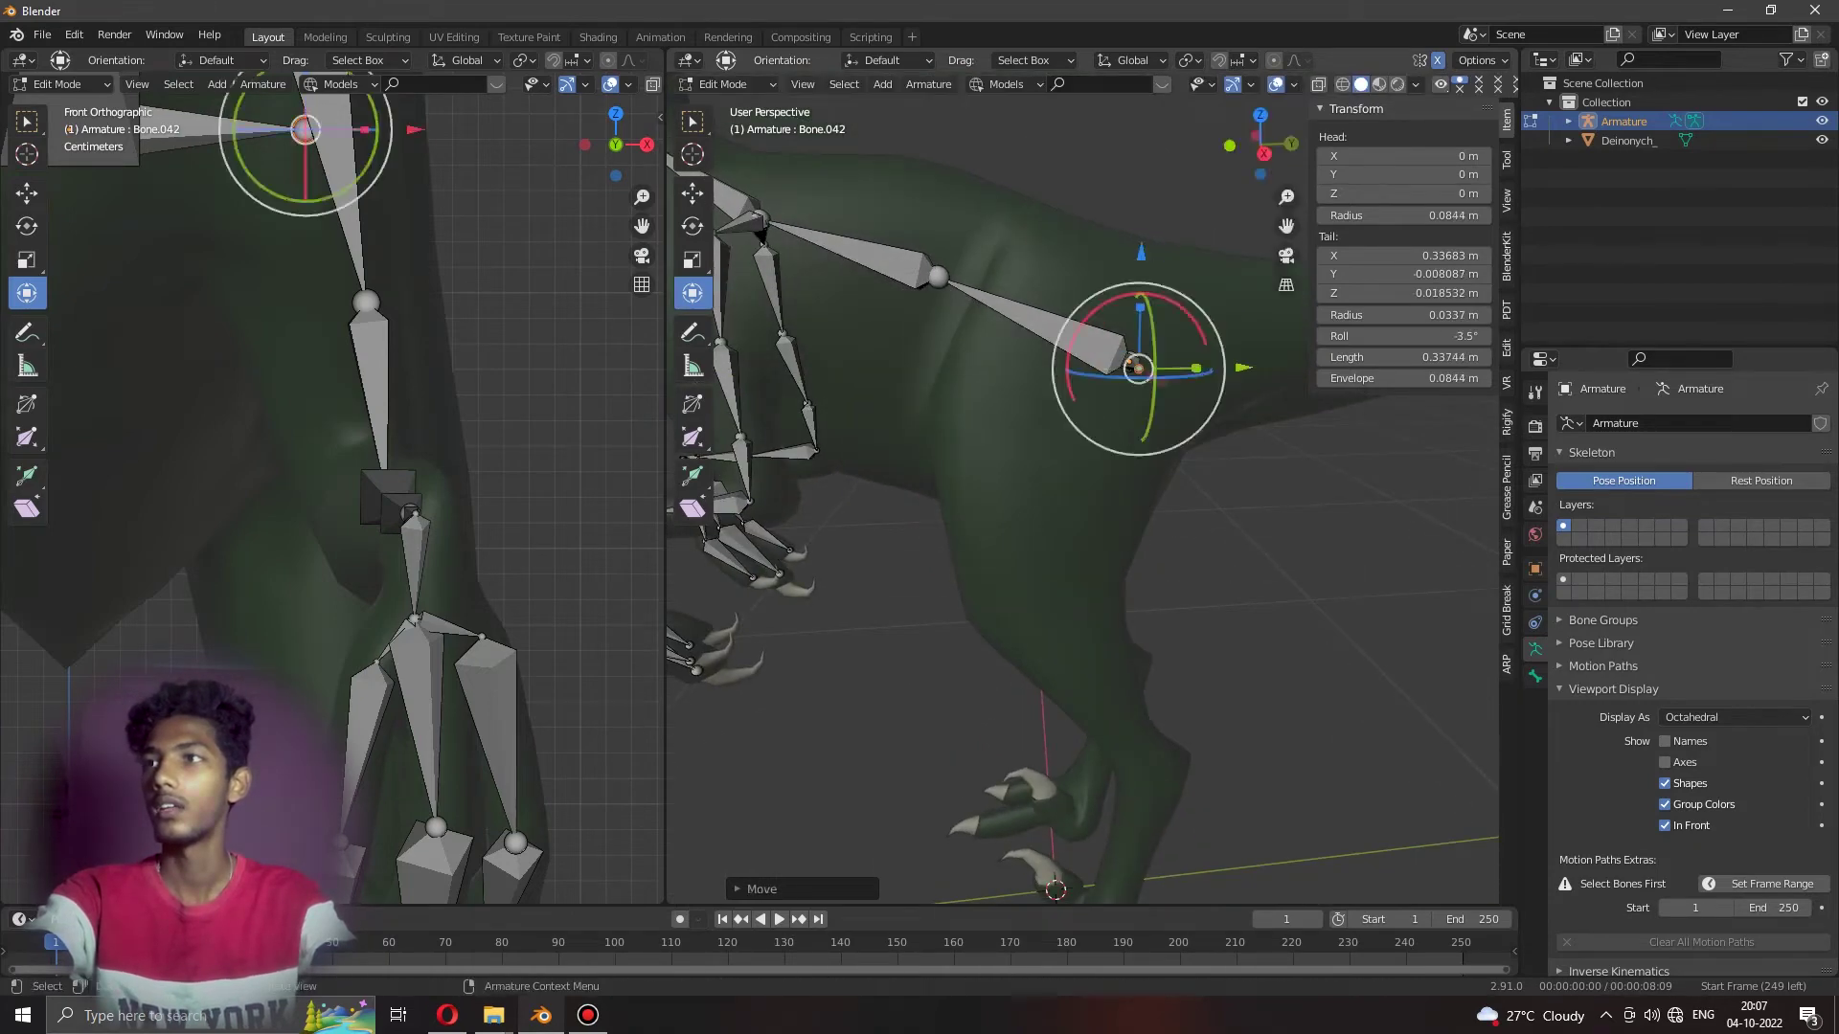
pyautogui.press('g')
pyautogui.click(1088, 525)
pyautogui.moveTo(1088, 526); pyautogui.dragTo(1029, 505, button='middle')
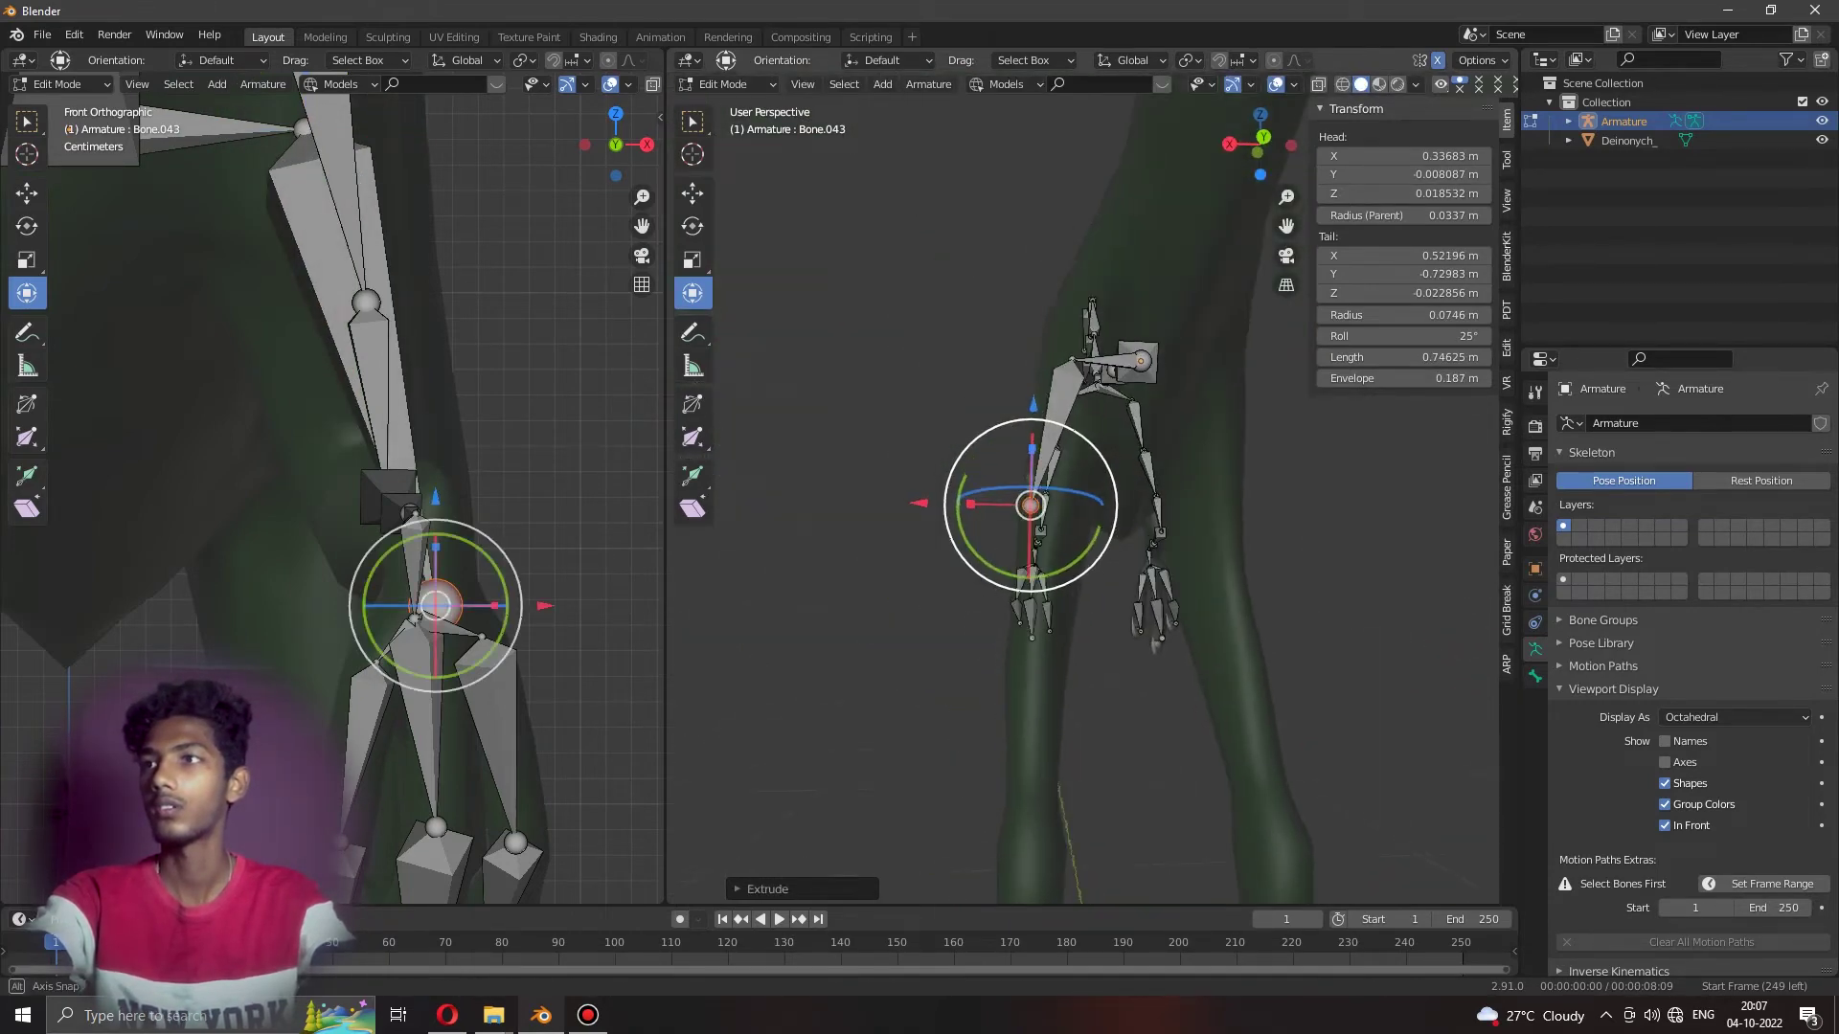
# Extrude the shin bone and adjust its end in side view.
pyautogui.press('e')
pyautogui.click(1039, 517)
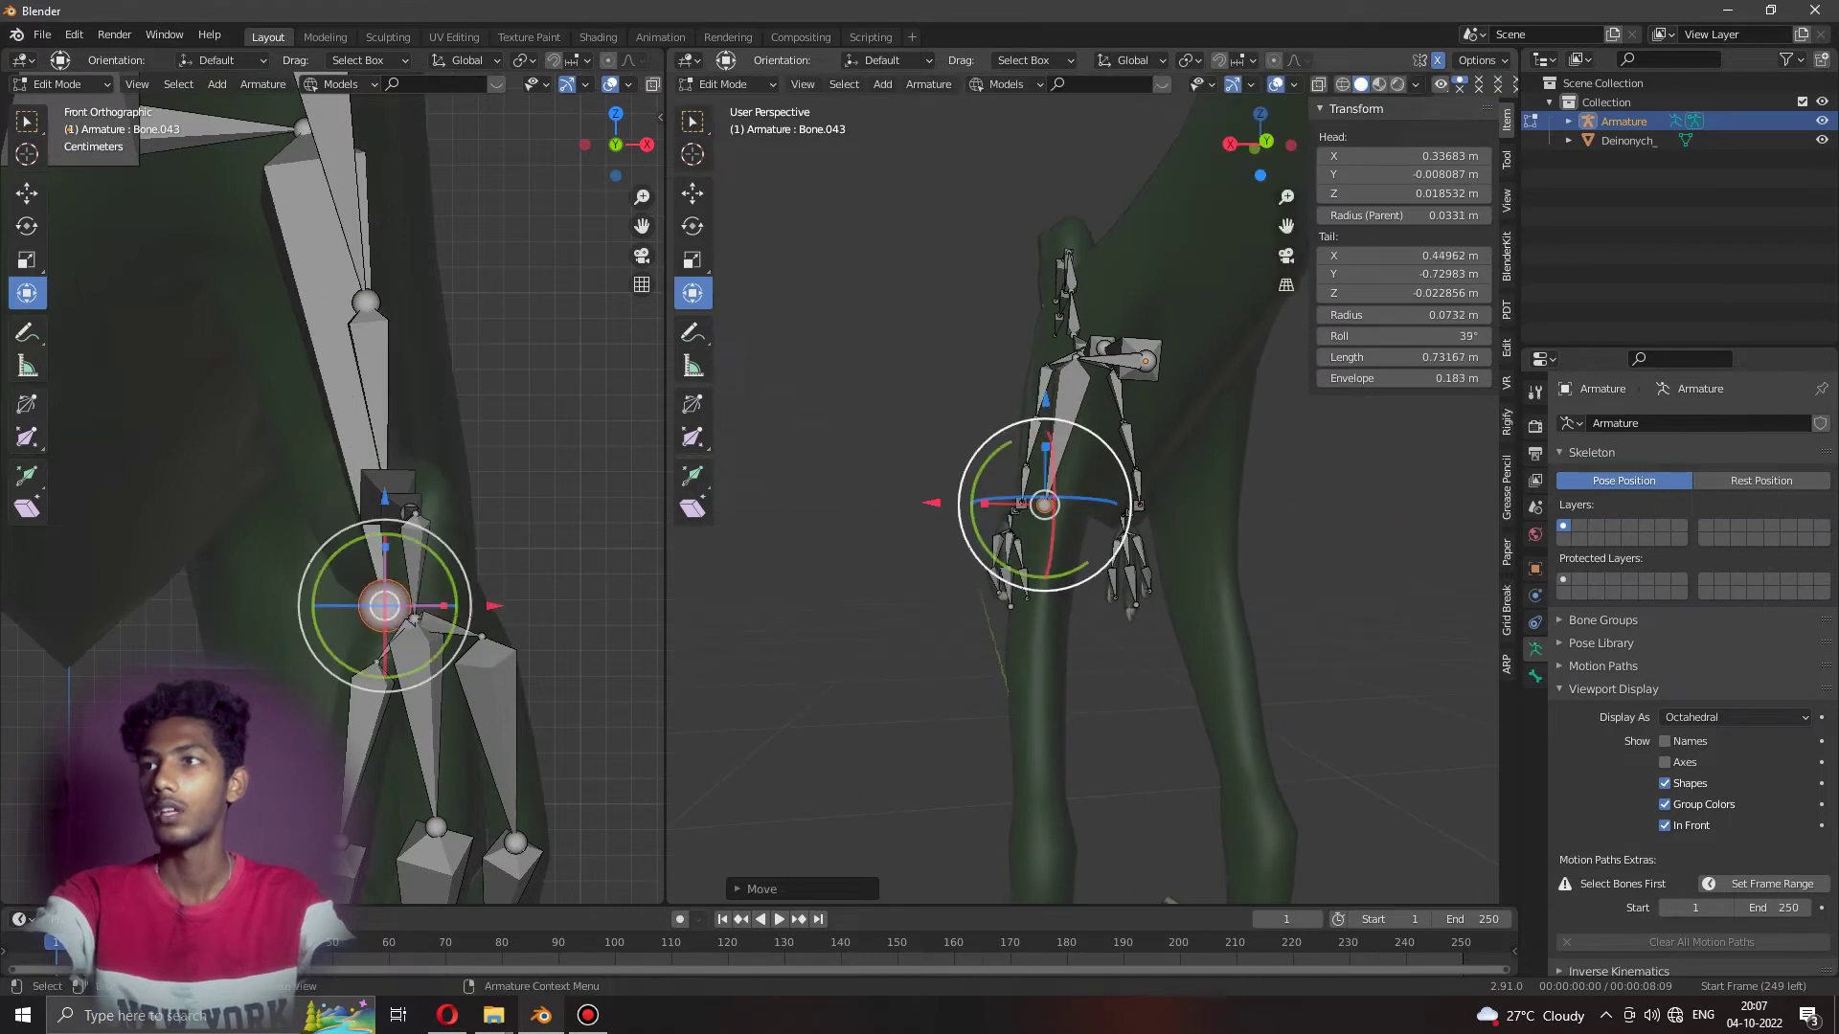
pyautogui.press('g')
pyautogui.click(1038, 726)
pyautogui.moveTo(1038, 737); pyautogui.dragTo(1198, 737, button='middle')
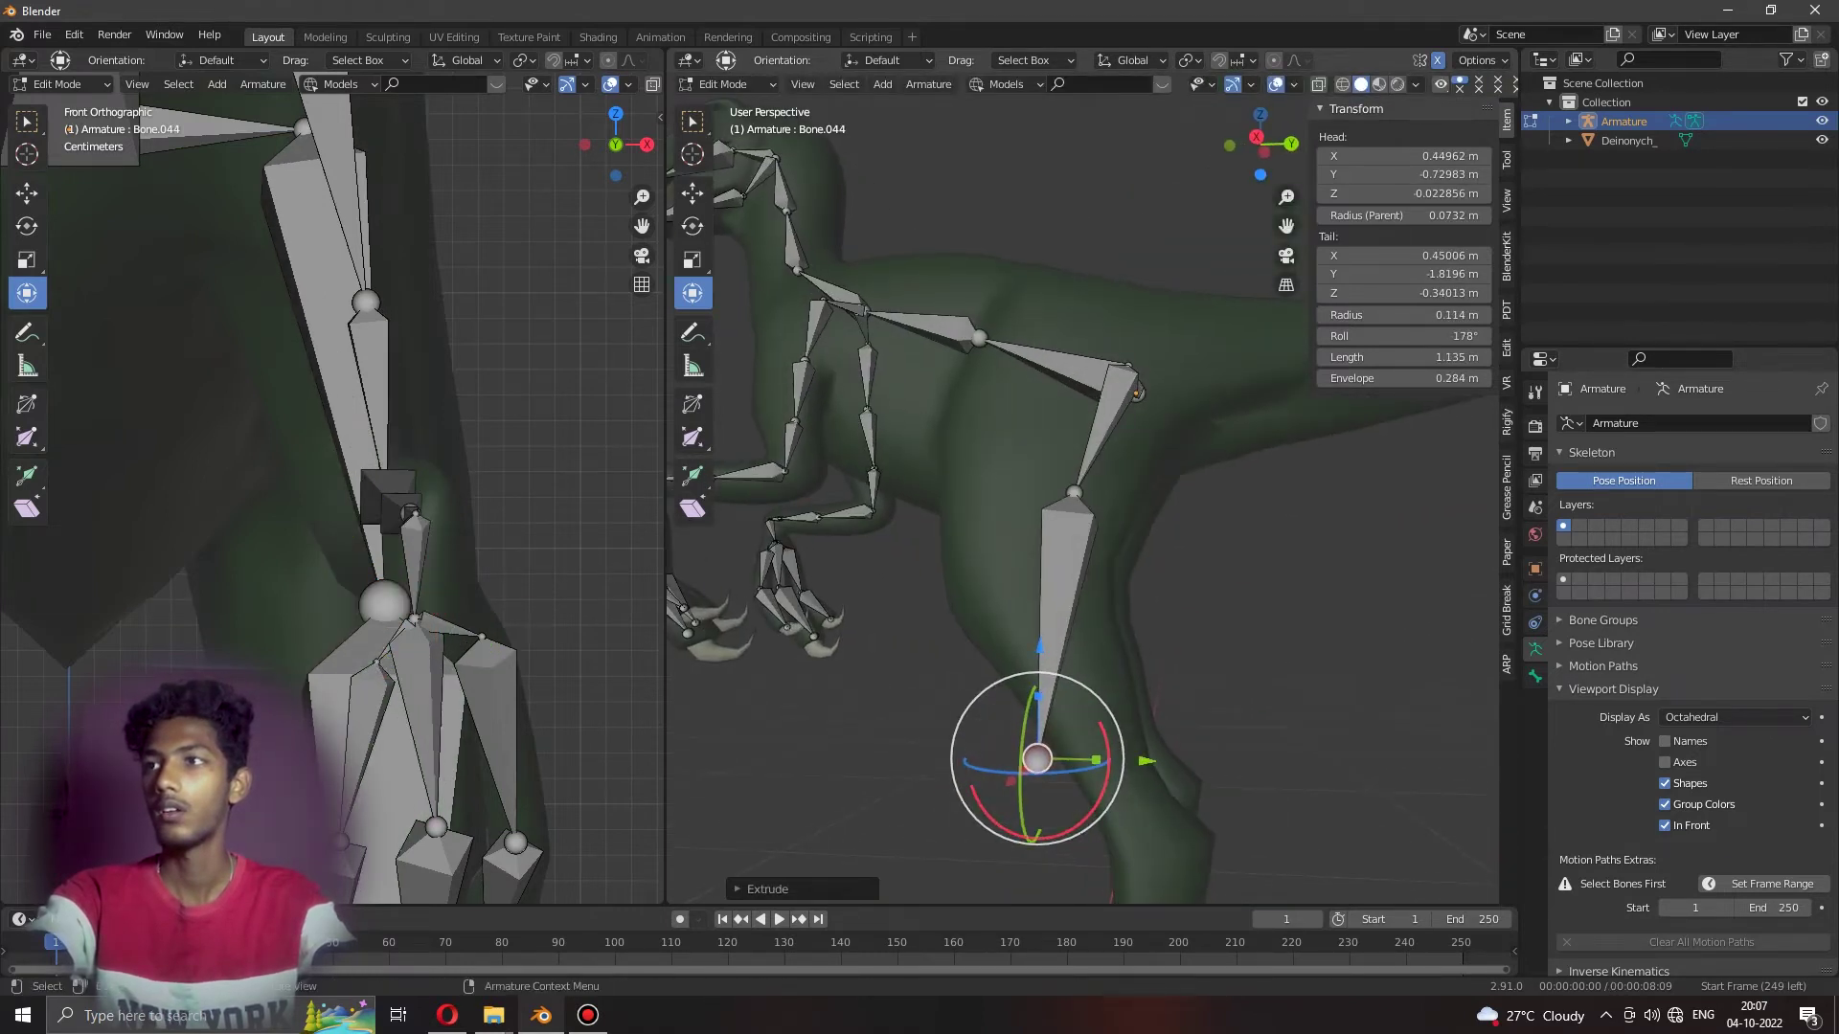
pyautogui.press('g')
pyautogui.click(1040, 621)
# Extrude ankle and foot bones down to the dinosaur's foot.
pyautogui.press('e')
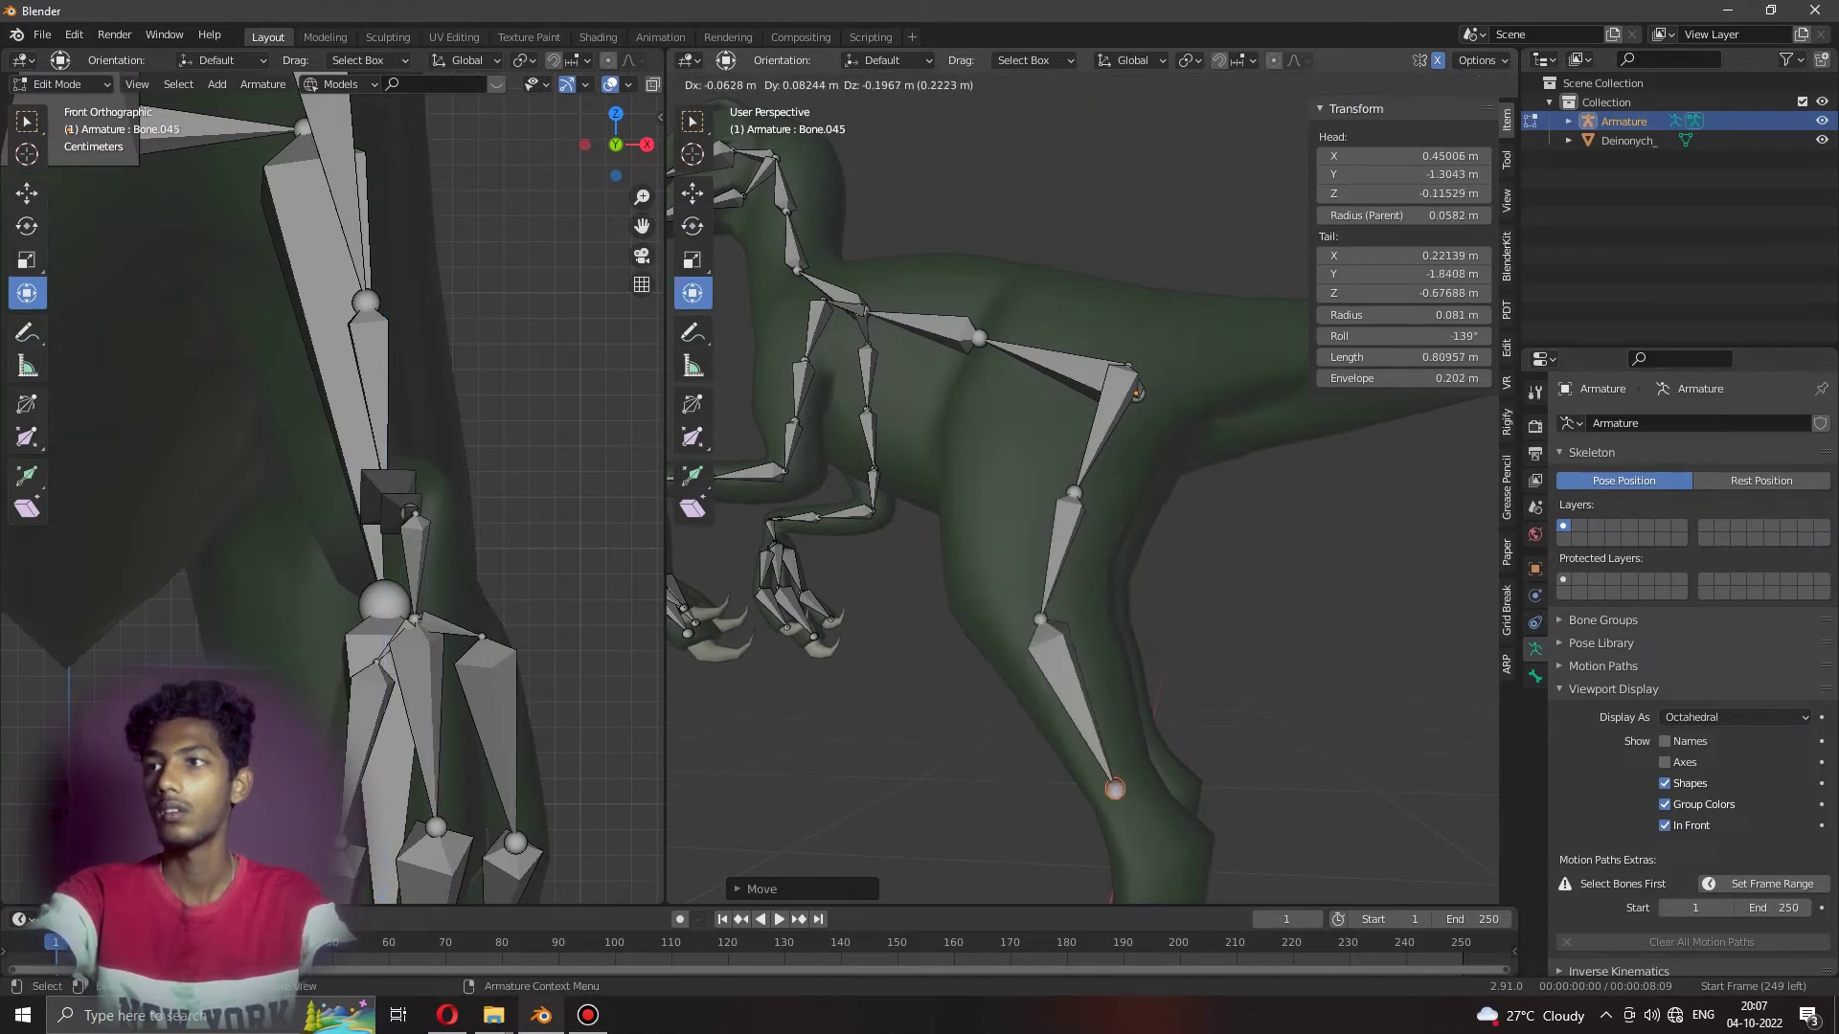
pyautogui.click(1116, 785)
pyautogui.press('e')
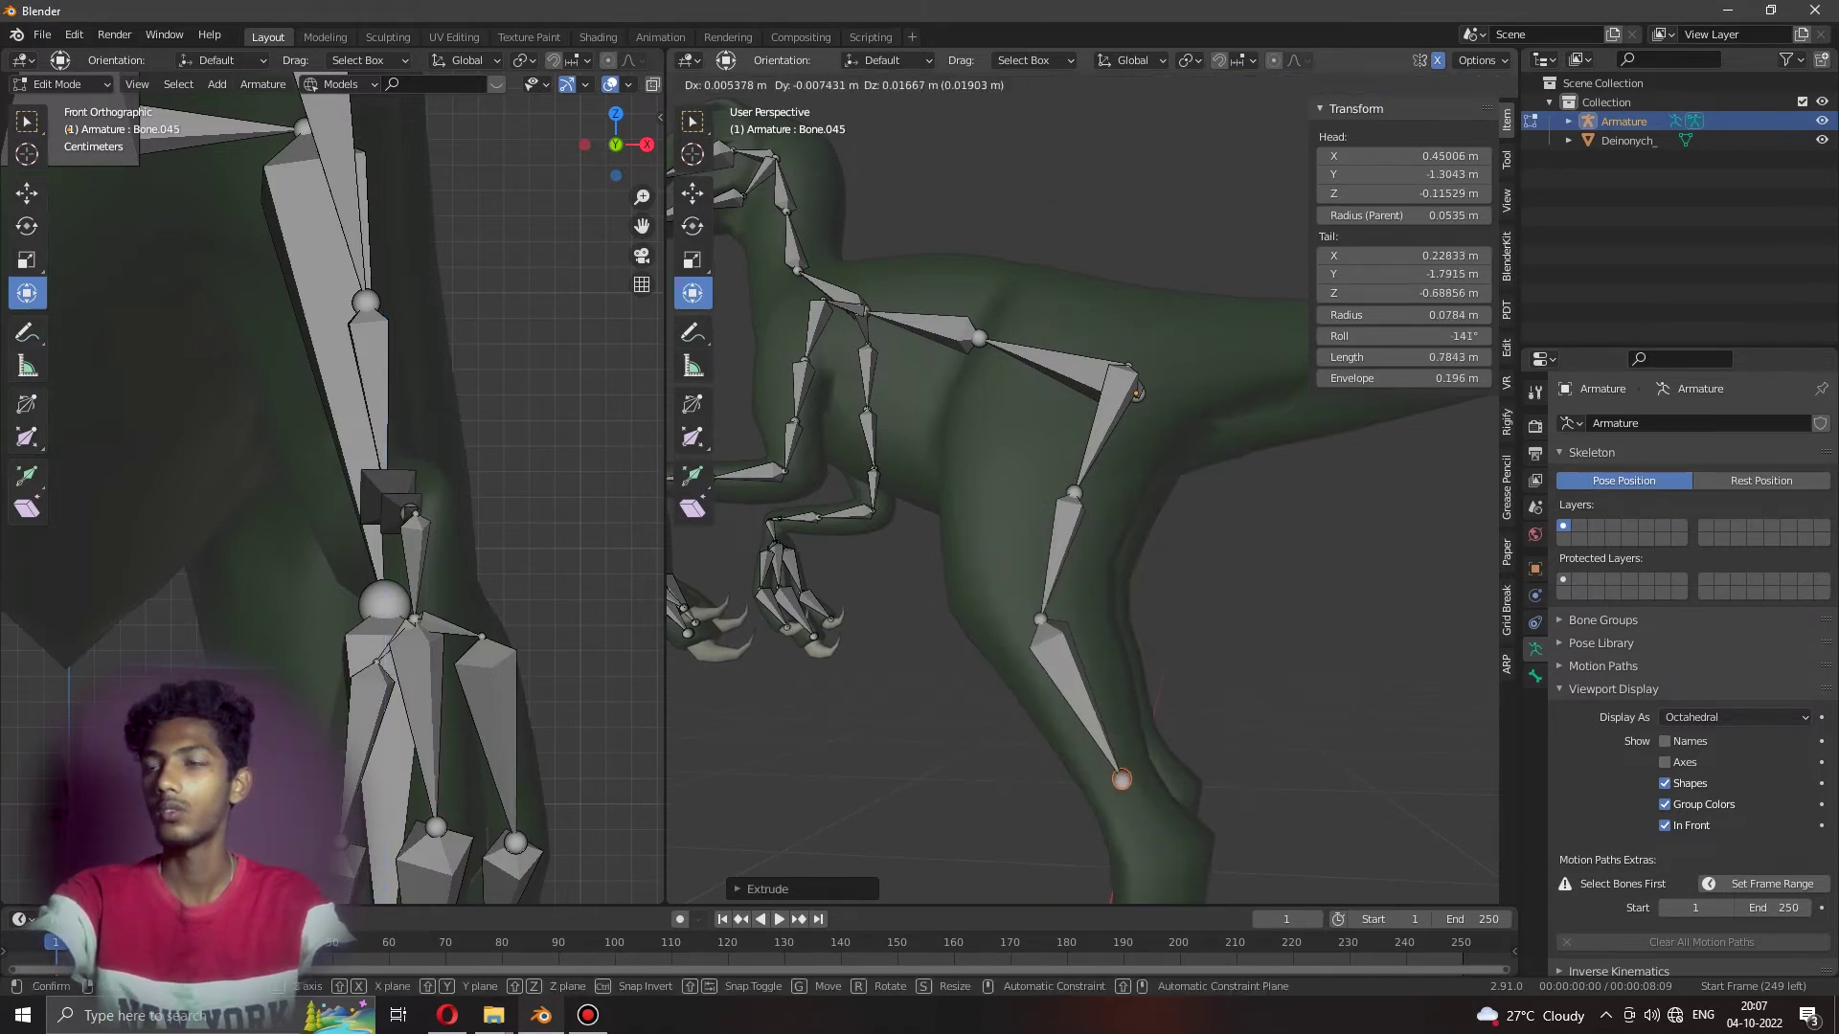
pyautogui.click(1166, 847)
pyautogui.press('KP_Decimal')
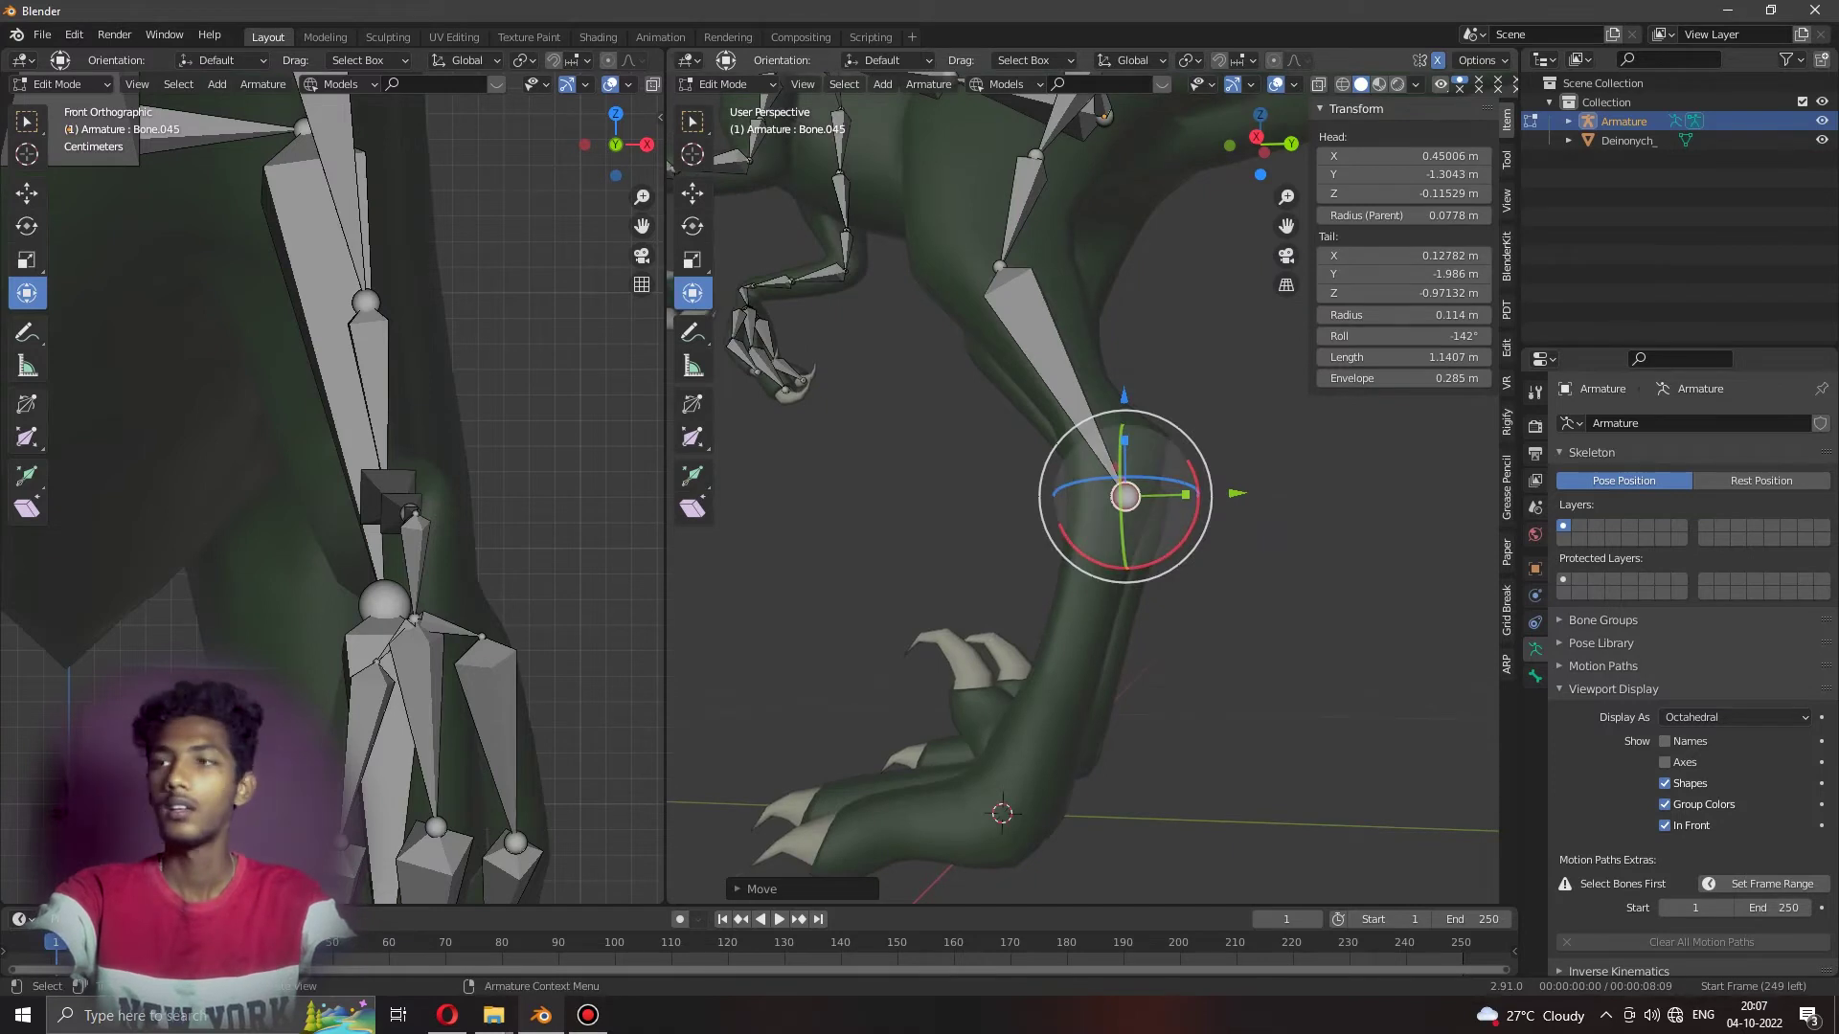
pyautogui.press('e')
pyautogui.click(1036, 766)
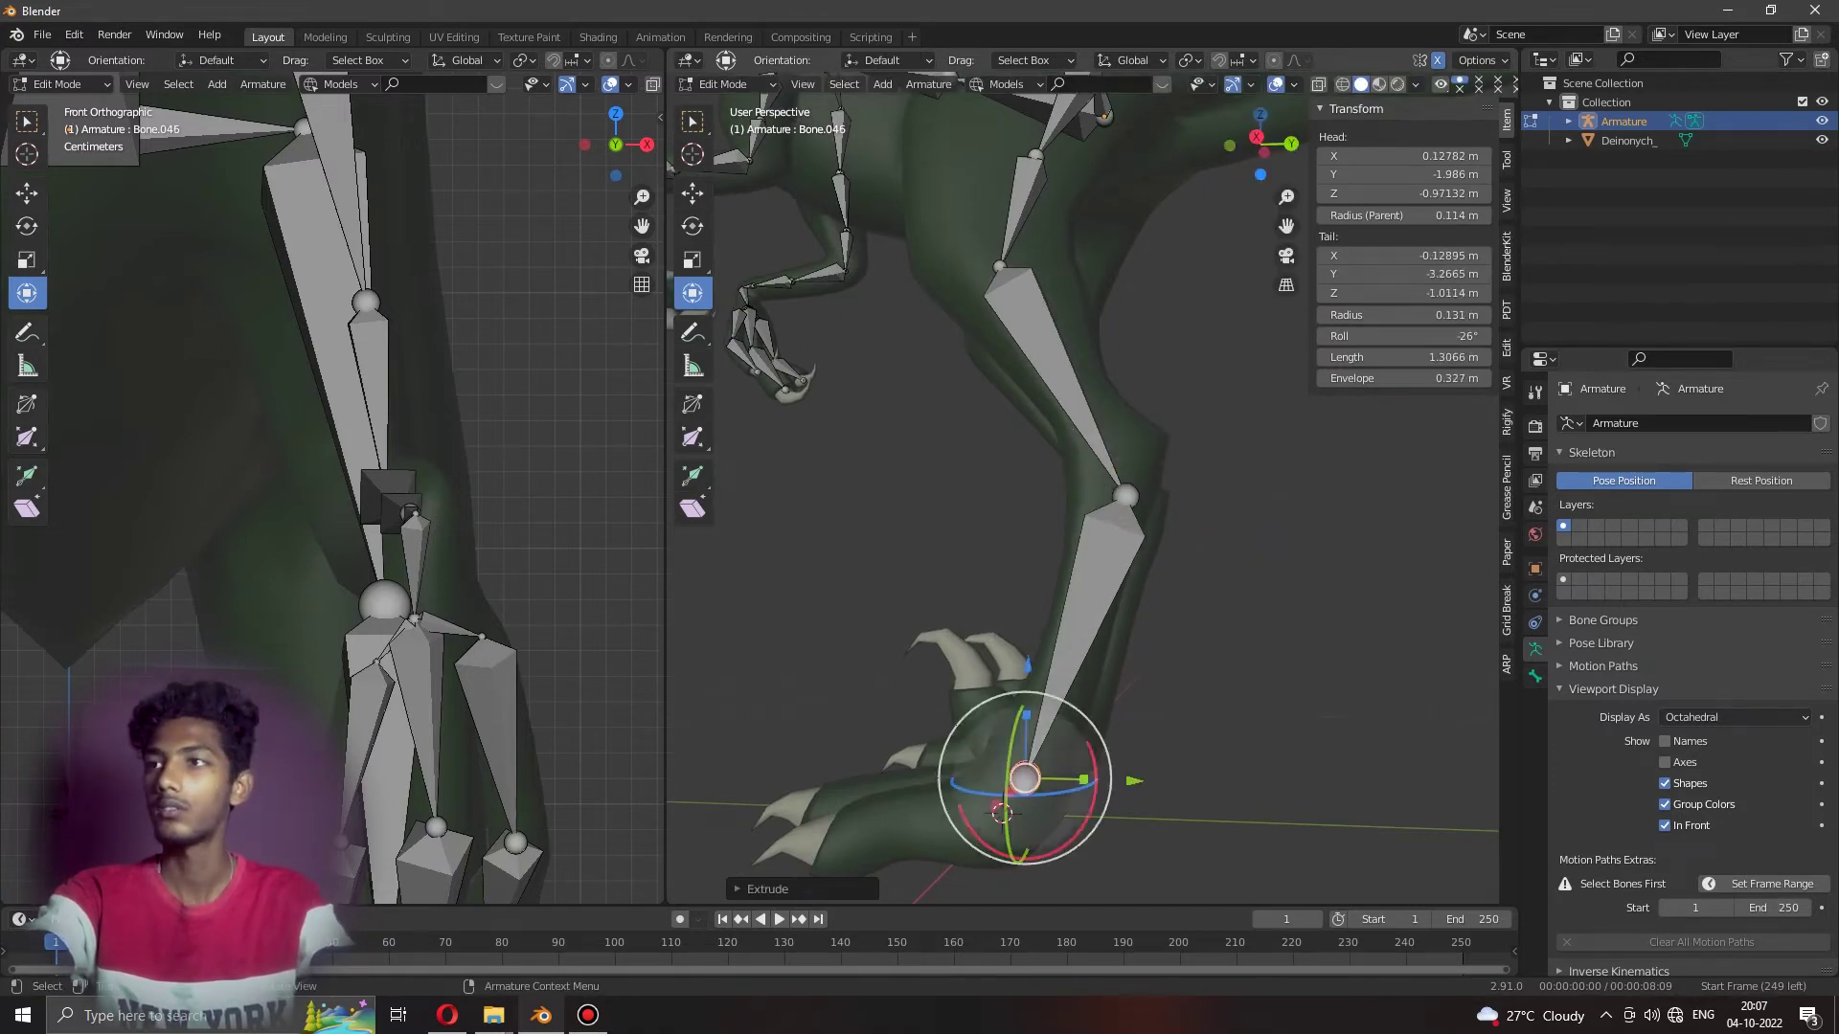
pyautogui.moveTo(1036, 767); pyautogui.dragTo(1202, 605, button='middle')
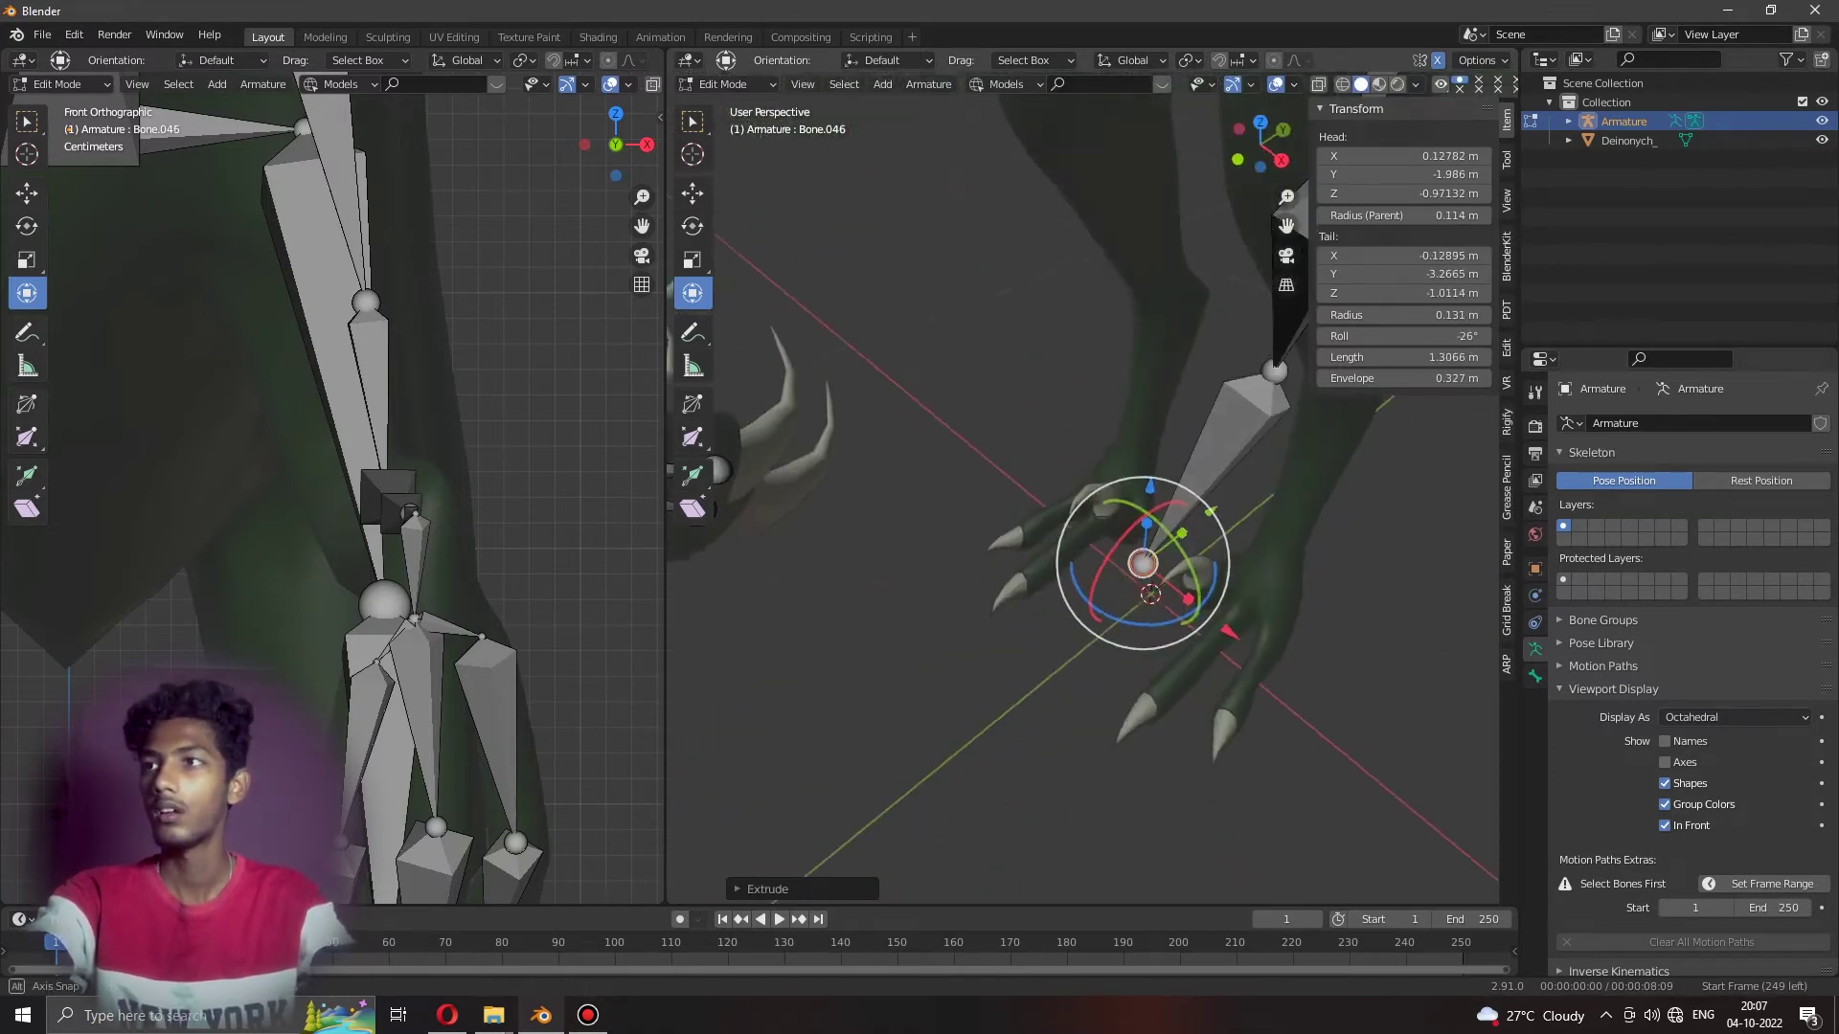
# Move the foot bone's end along X and set its head into the heel.
pyautogui.press('g')
pyautogui.press('x')
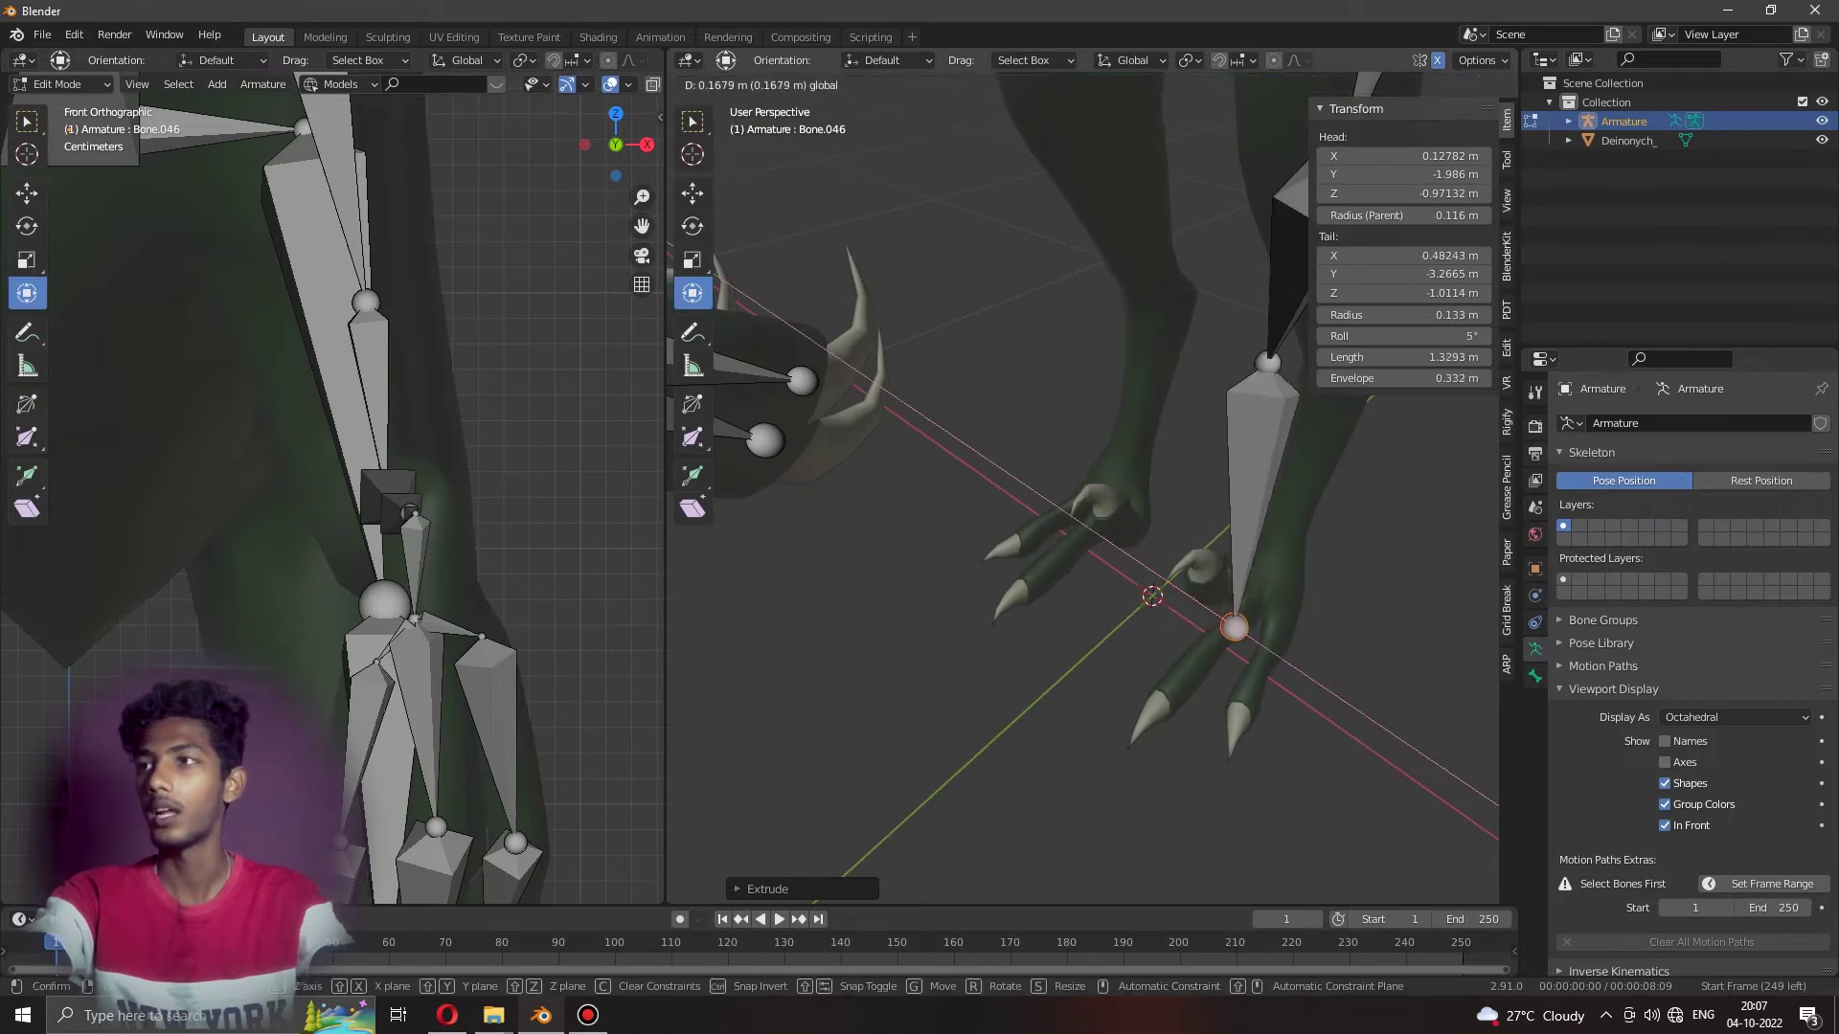
pyautogui.click(1202, 605)
pyautogui.moveTo(1202, 605)
pyautogui.mouseDown(button='middle')
pyautogui.moveTo(1216, 654)
pyautogui.moveTo(1166, 424)
pyautogui.moveTo(999, 446)
pyautogui.mouseUp(button='middle')
pyautogui.press('g')
pyautogui.click(1216, 653)
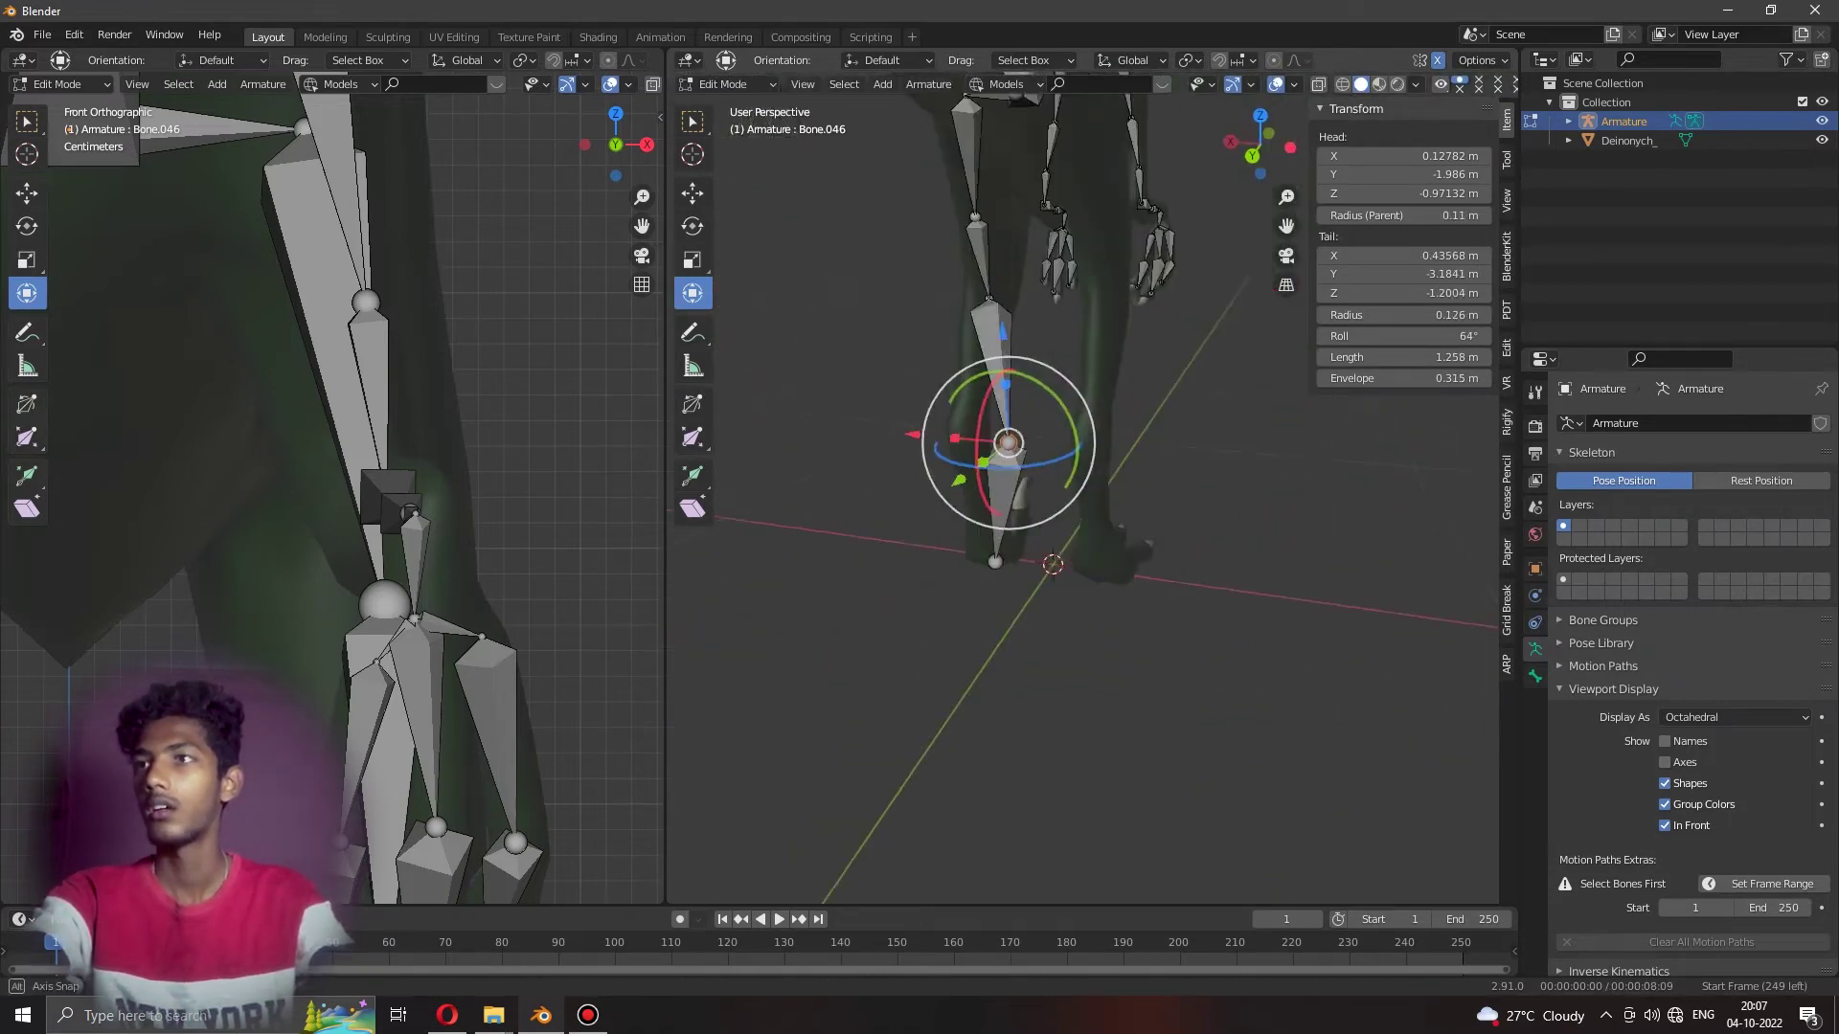
pyautogui.press('g')
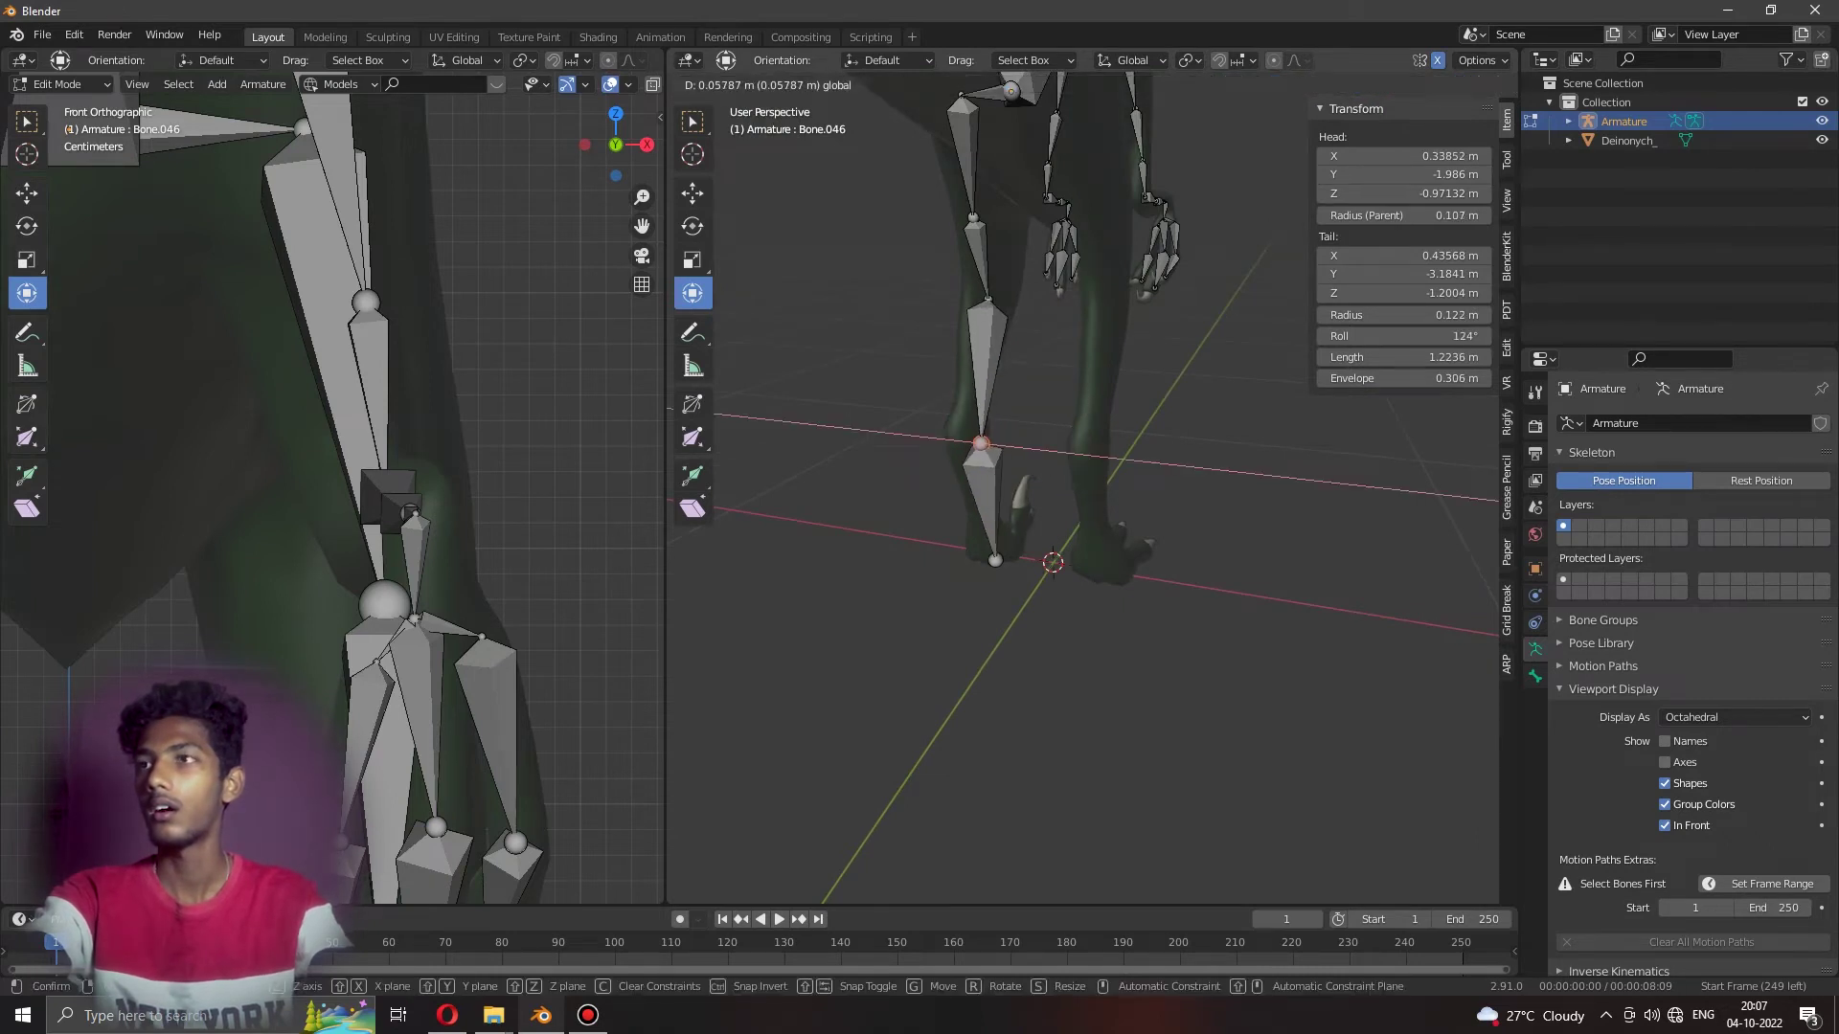
pyautogui.click(997, 445)
pyautogui.moveTo(996, 446); pyautogui.dragTo(1016, 503, button='middle')
pyautogui.press('g')
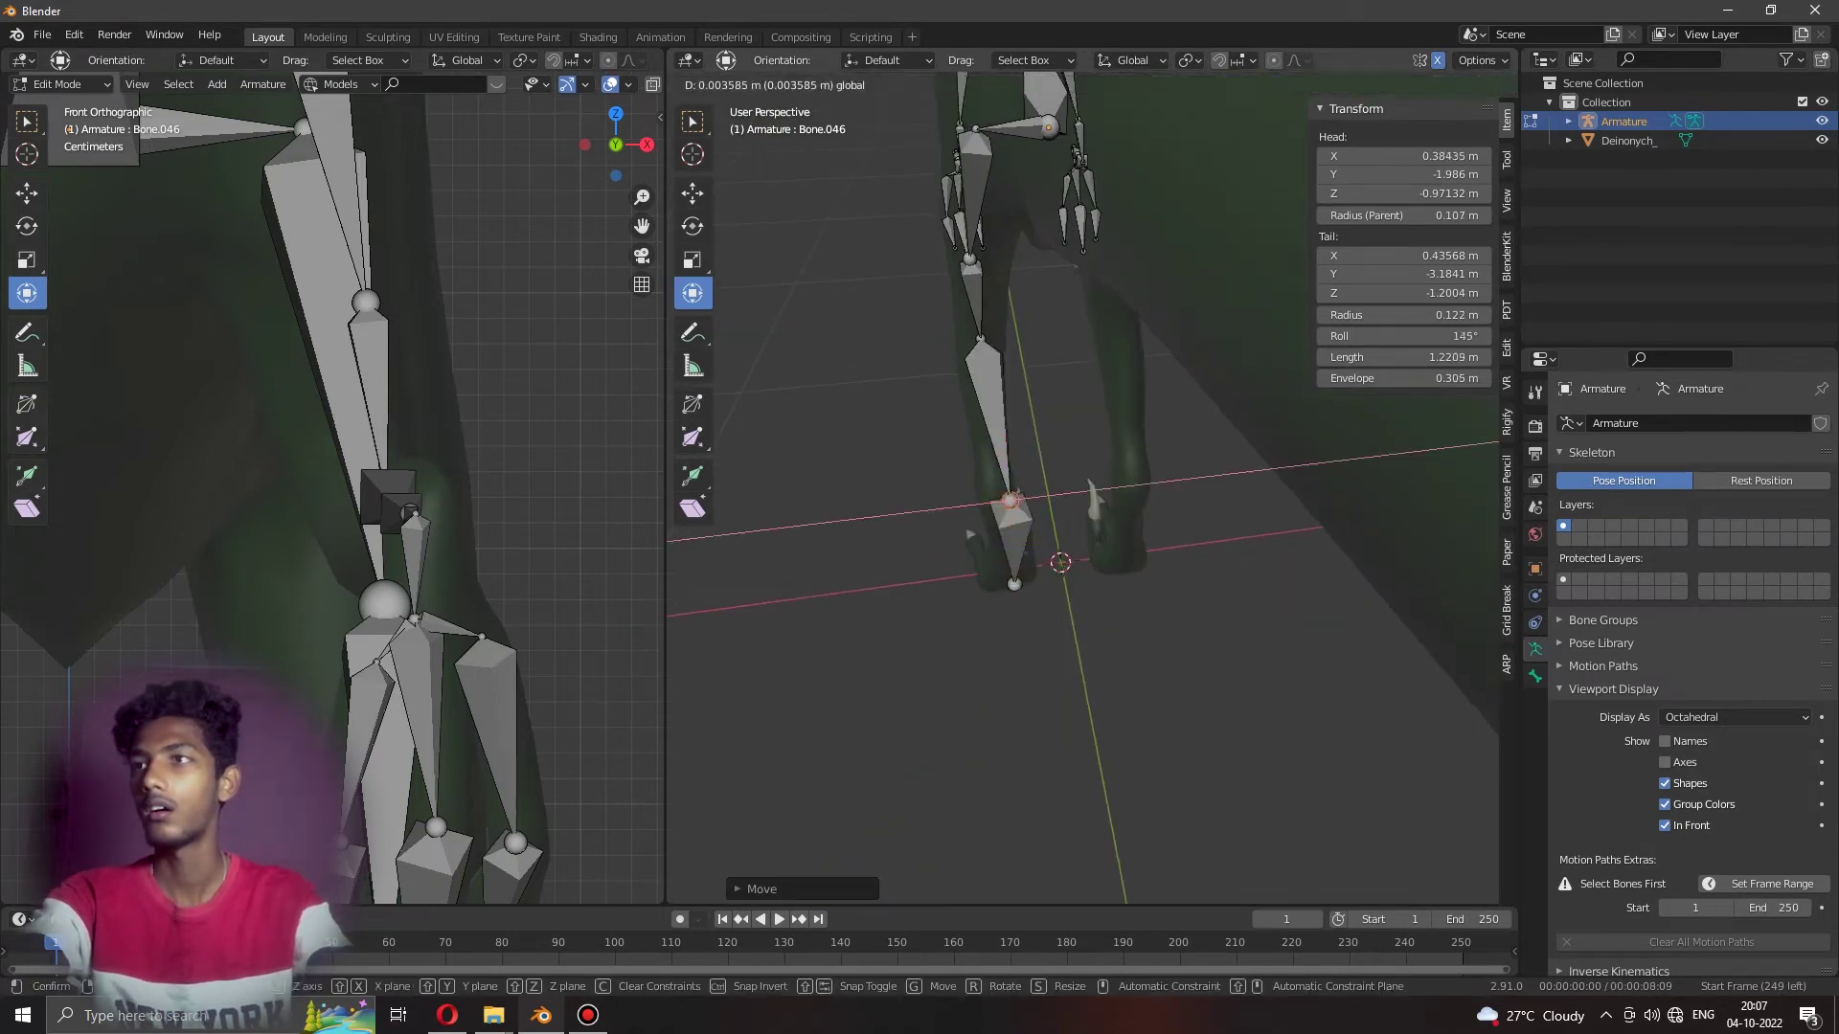
pyautogui.click(999, 501)
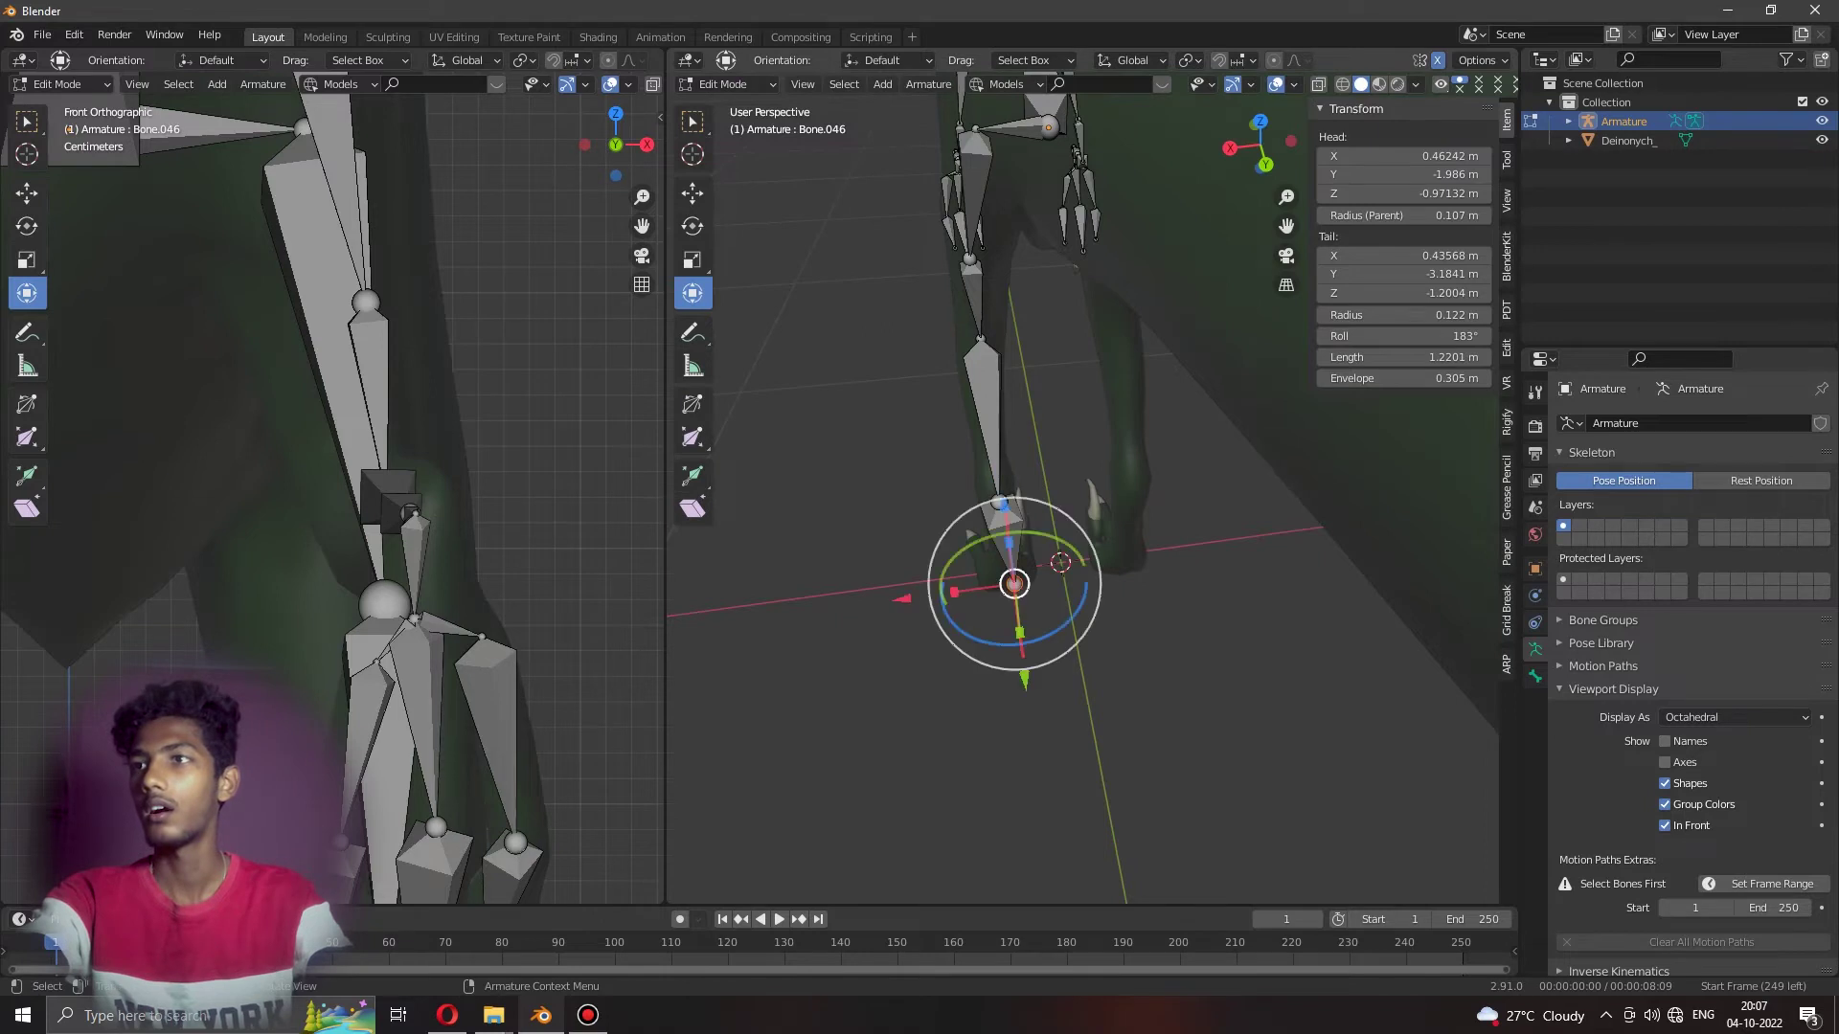
# Twist the lower leg bone slightly and nudge its end to fit the foot.
pyautogui.moveTo(999, 501); pyautogui.dragTo(1005, 508, button='middle')
pyautogui.moveTo(1071, 522); pyautogui.dragTo(1064, 515)
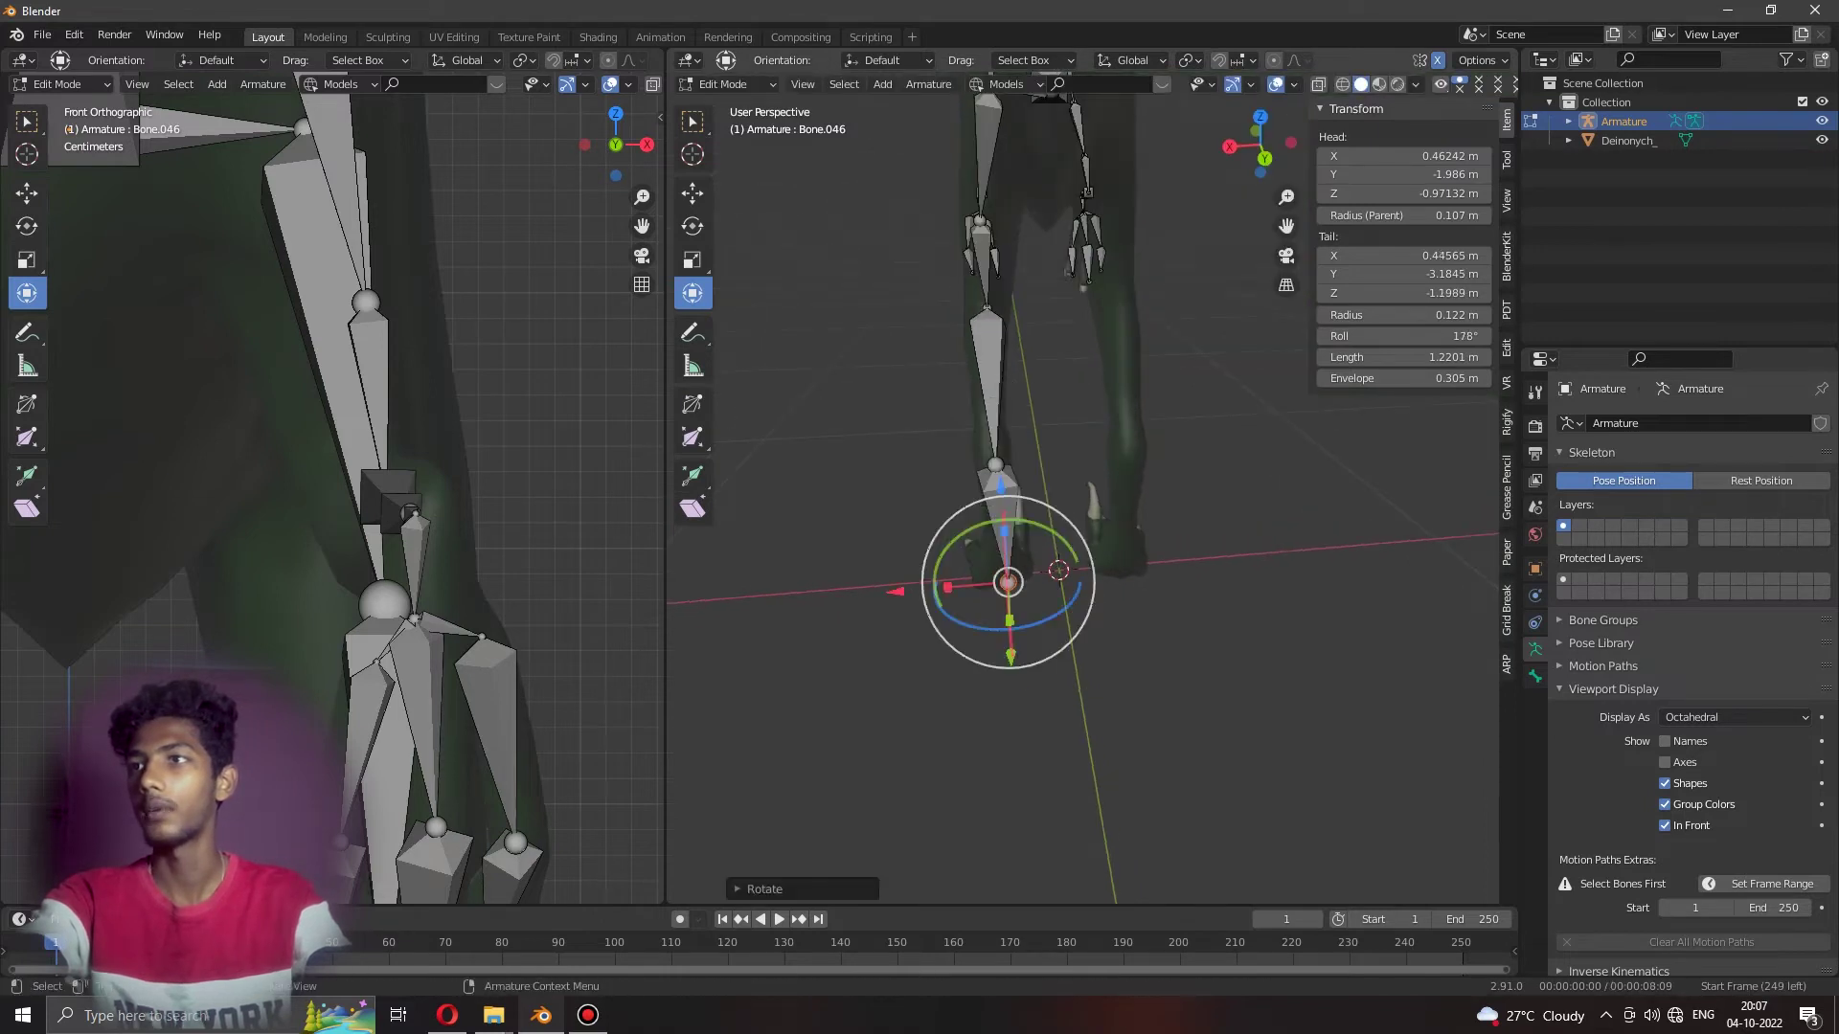
pyautogui.moveTo(1008, 581); pyautogui.dragTo(1015, 582)
pyautogui.moveTo(1015, 581)
pyautogui.mouseDown(button='middle')
pyautogui.moveTo(1031, 582)
pyautogui.moveTo(958, 594)
pyautogui.mouseUp(button='middle')
# In Right Ortho view, move the ankle along Y and raise the knee inside the leg.
pyautogui.scroll(3, 1031, 583)
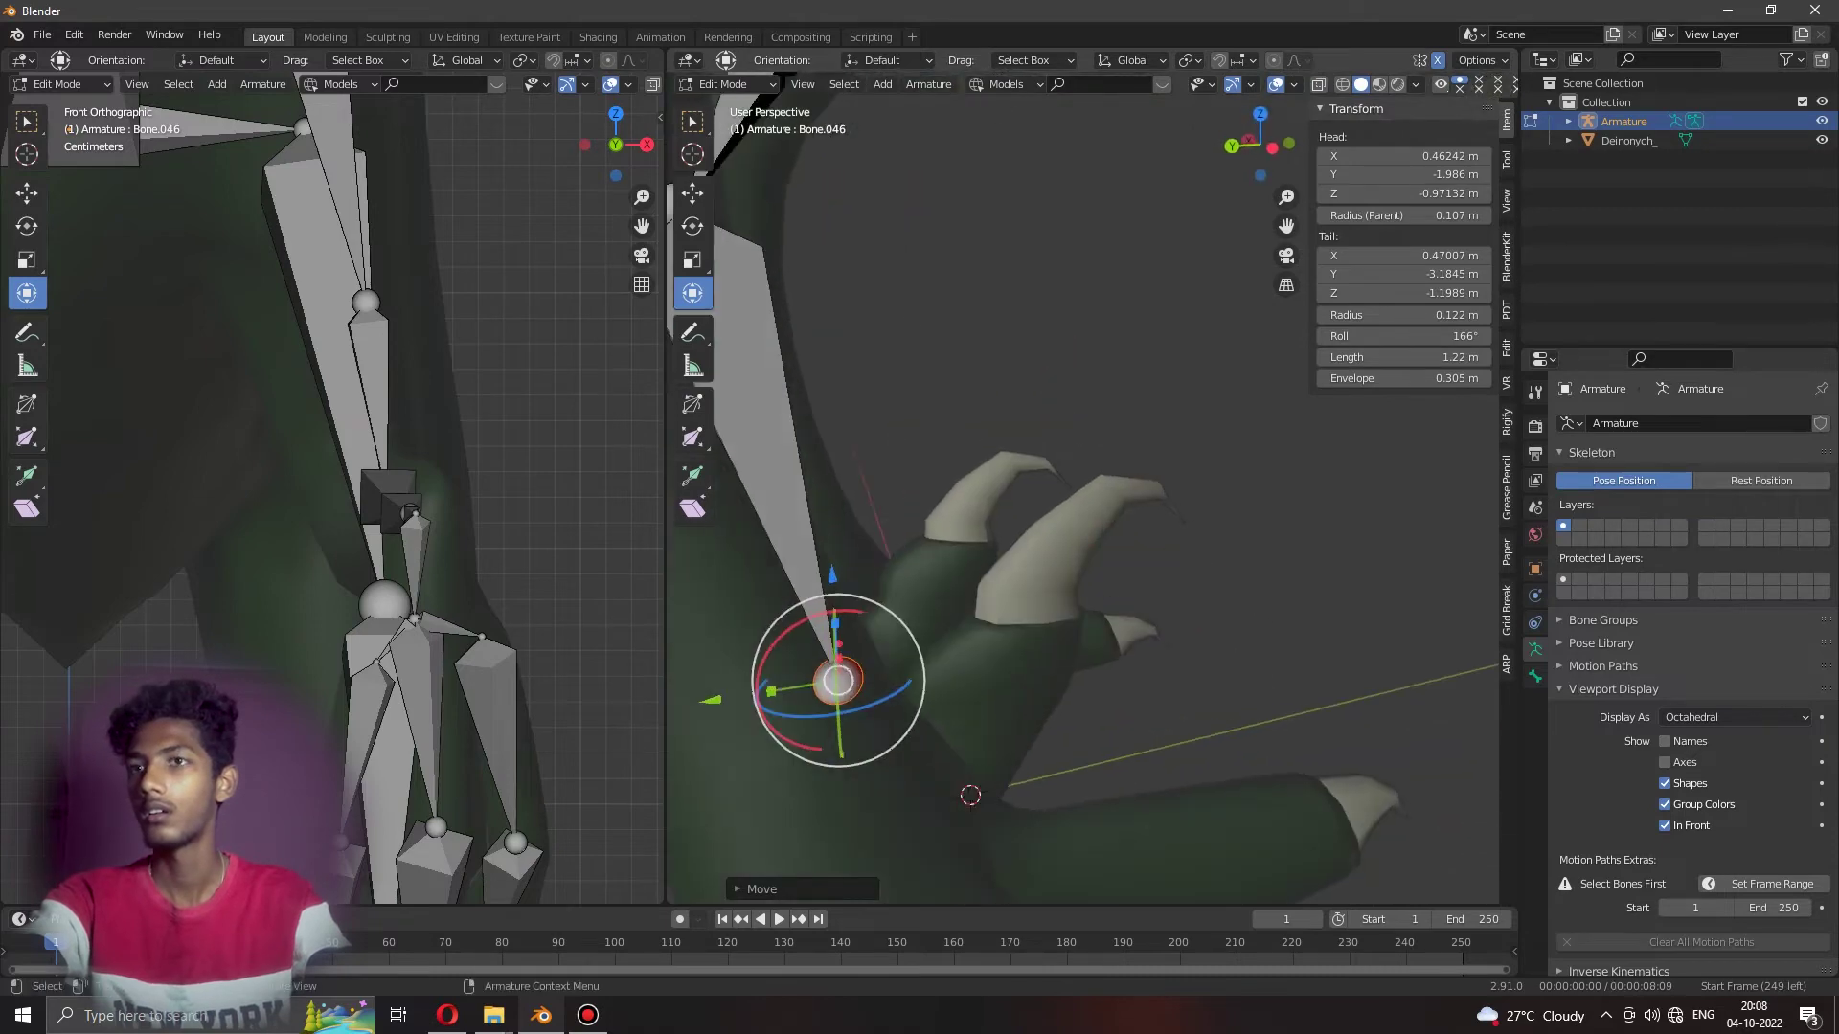
pyautogui.scroll(2, 958, 593)
pyautogui.press('KP_3')
pyautogui.scroll(-3, 1082, 479)
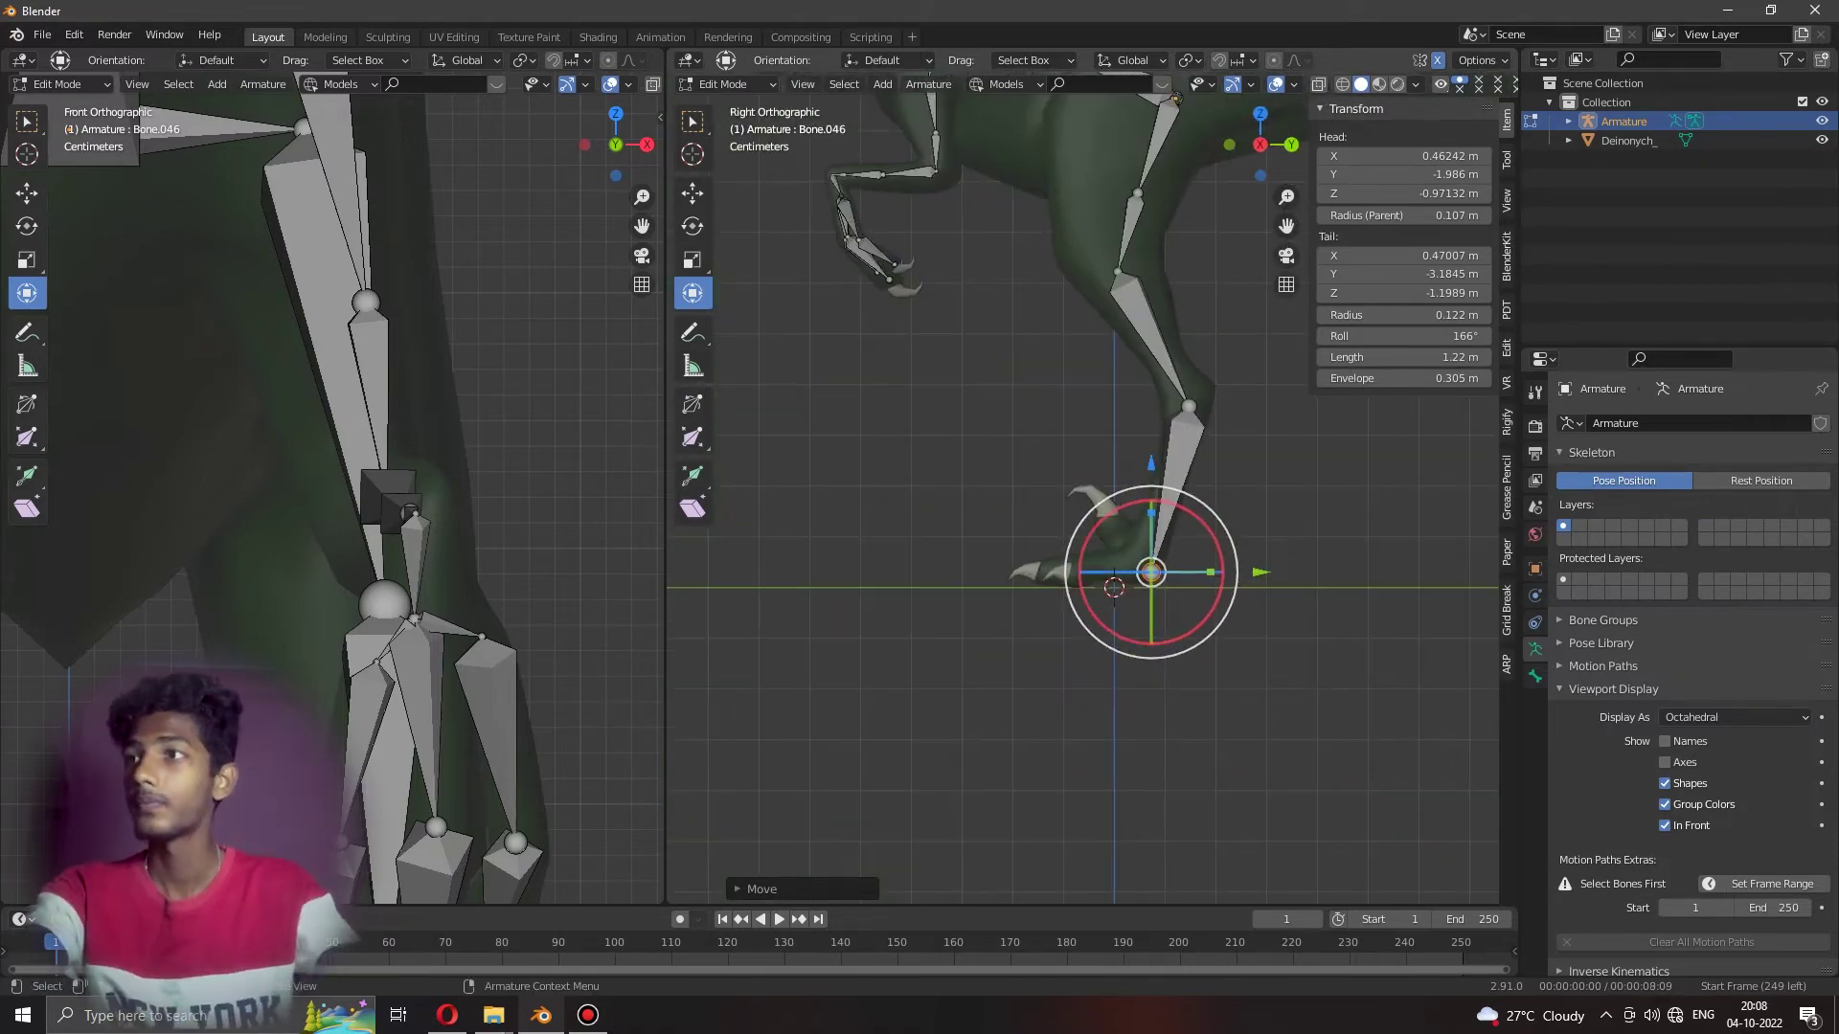
pyautogui.press('g')
pyautogui.press('y')
pyautogui.click(1140, 574)
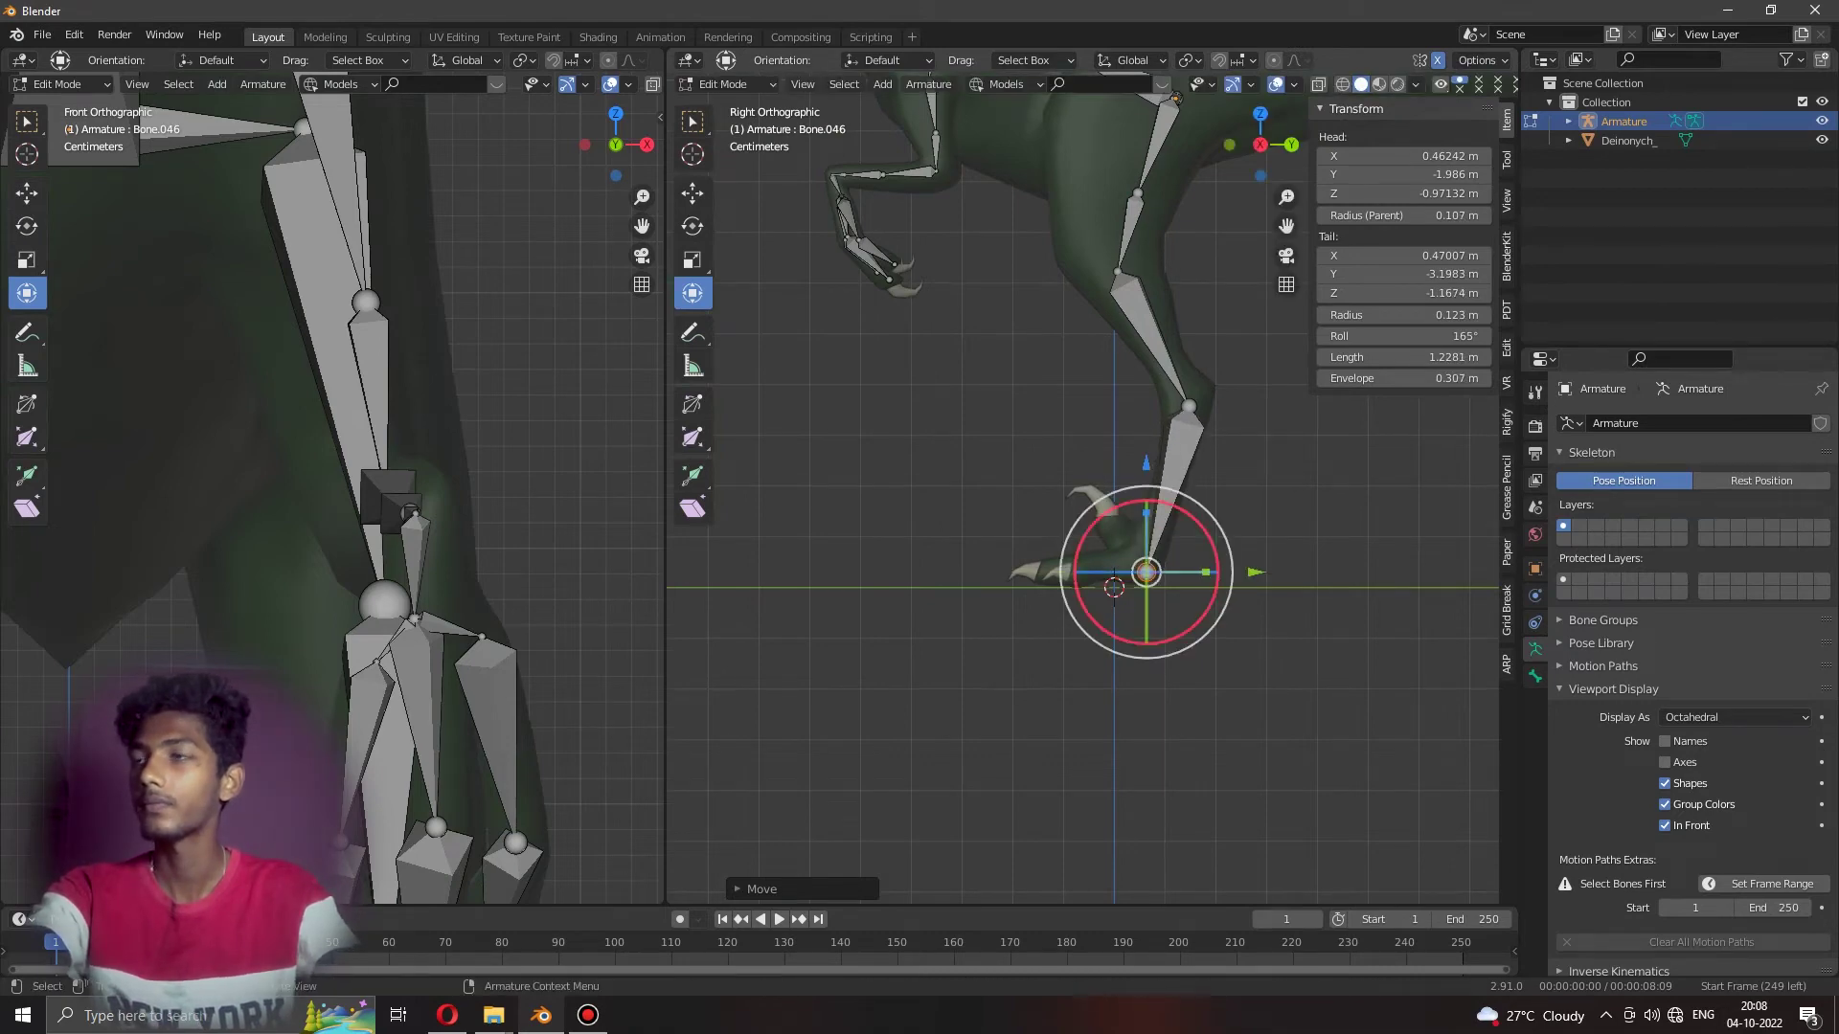
pyautogui.scroll(3, 1140, 575)
pyautogui.scroll(3, 1140, 575)
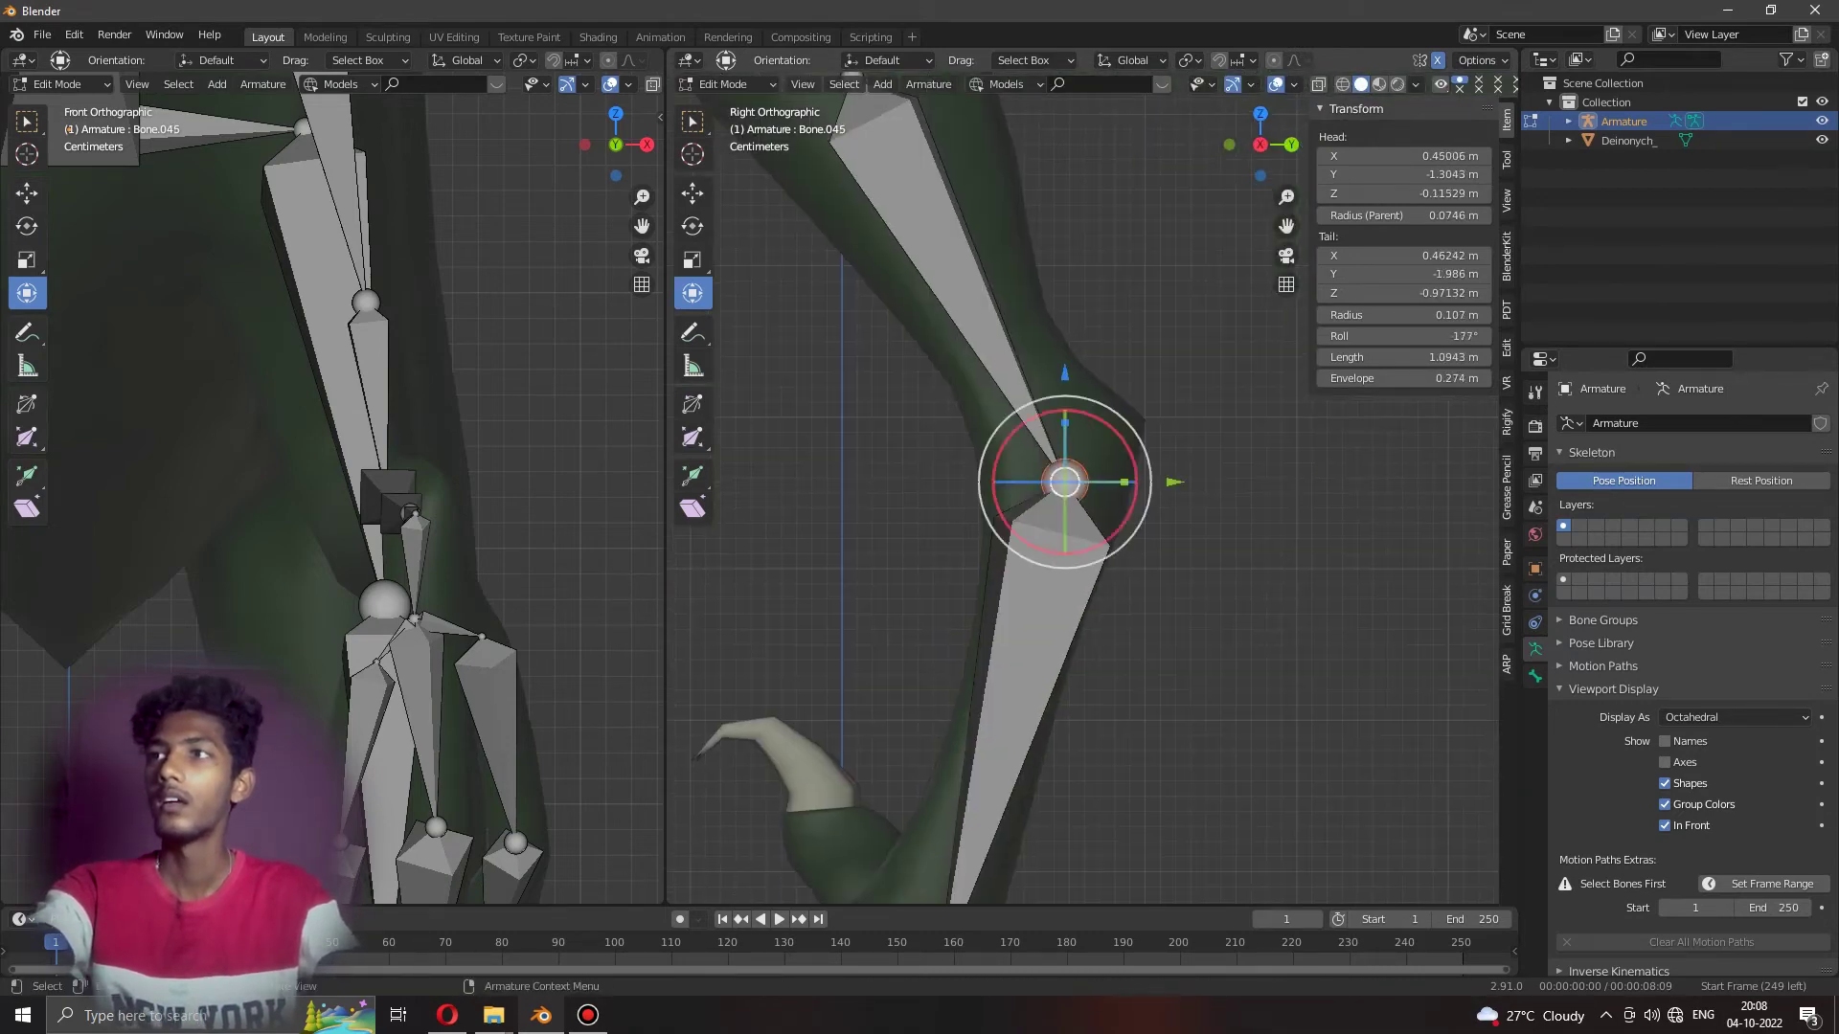
pyautogui.moveTo(1065, 482); pyautogui.dragTo(1108, 389)
pyautogui.keyDown('shift'); pyautogui.moveTo(958, 766); pyautogui.dragTo(1185, 374, button='middle'); pyautogui.keyUp('shift')
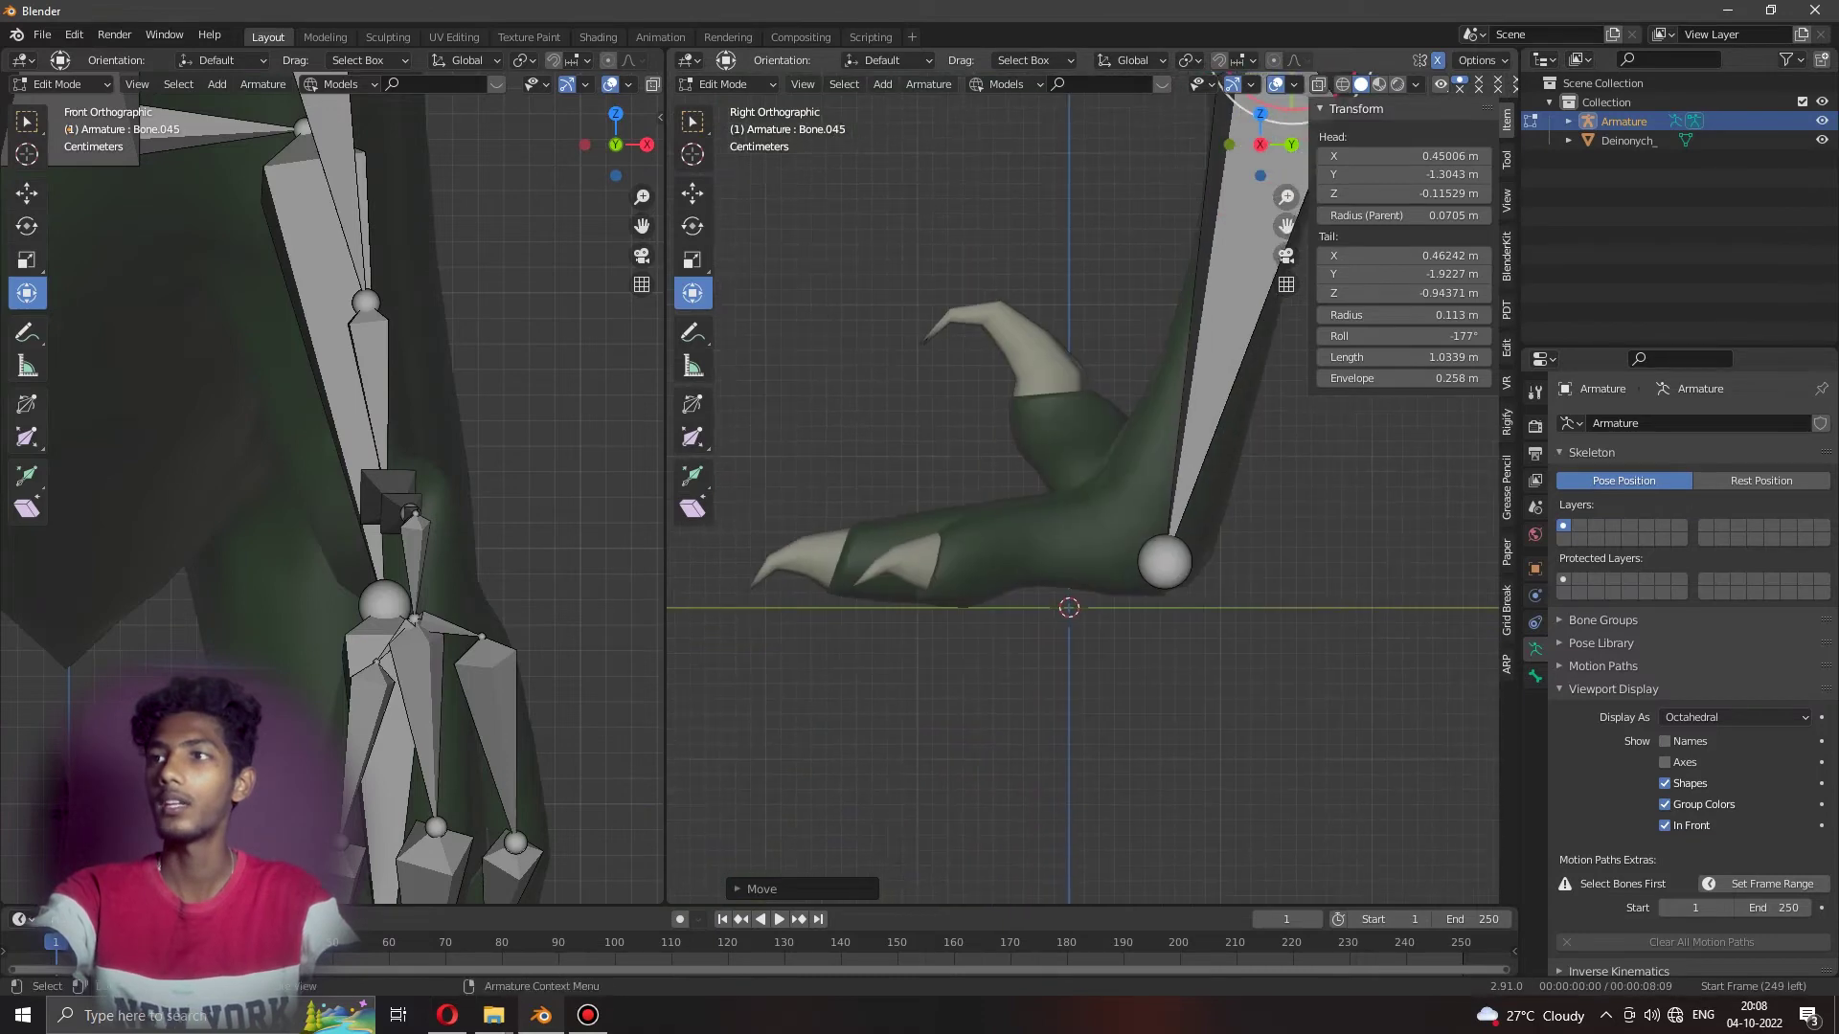
# Extrude Bone.048 forward from the ankle joint along the foot.
pyautogui.click(1164, 561)
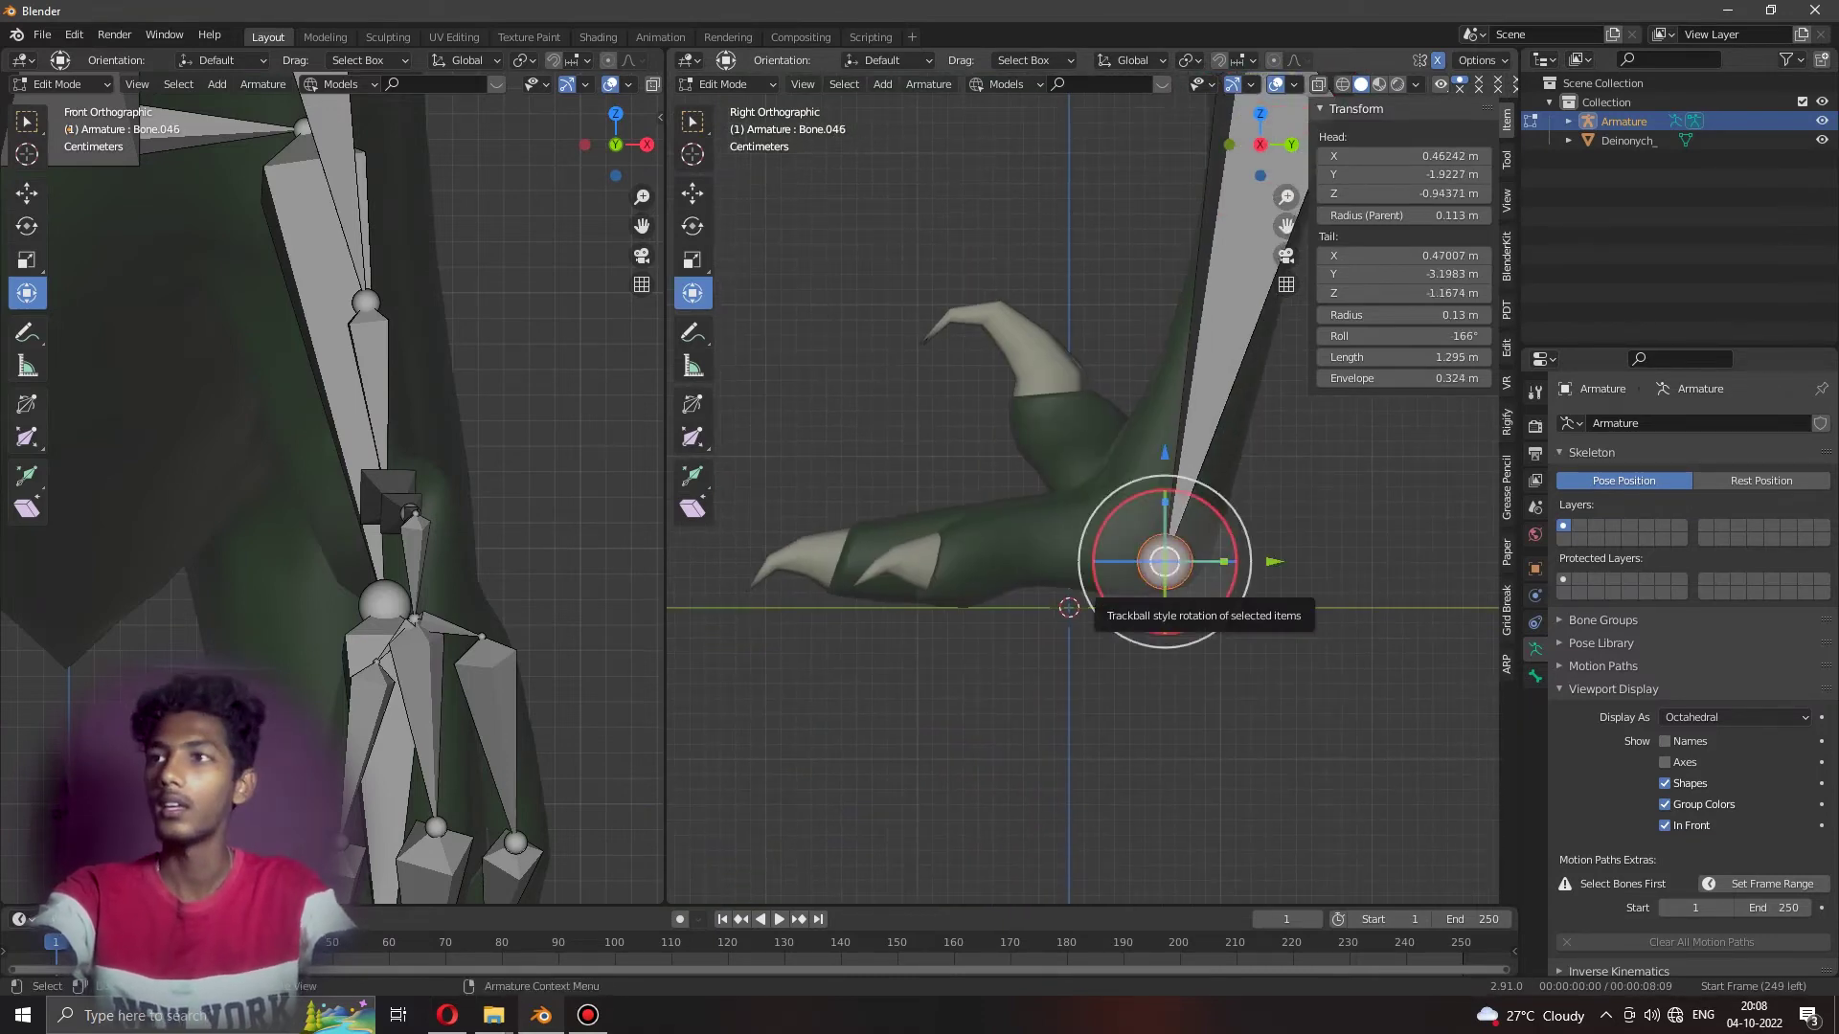
pyautogui.press('e')
pyautogui.click(1055, 537)
# Extrude a toe bone toward the claw and select the first toe bone.
pyautogui.press('e')
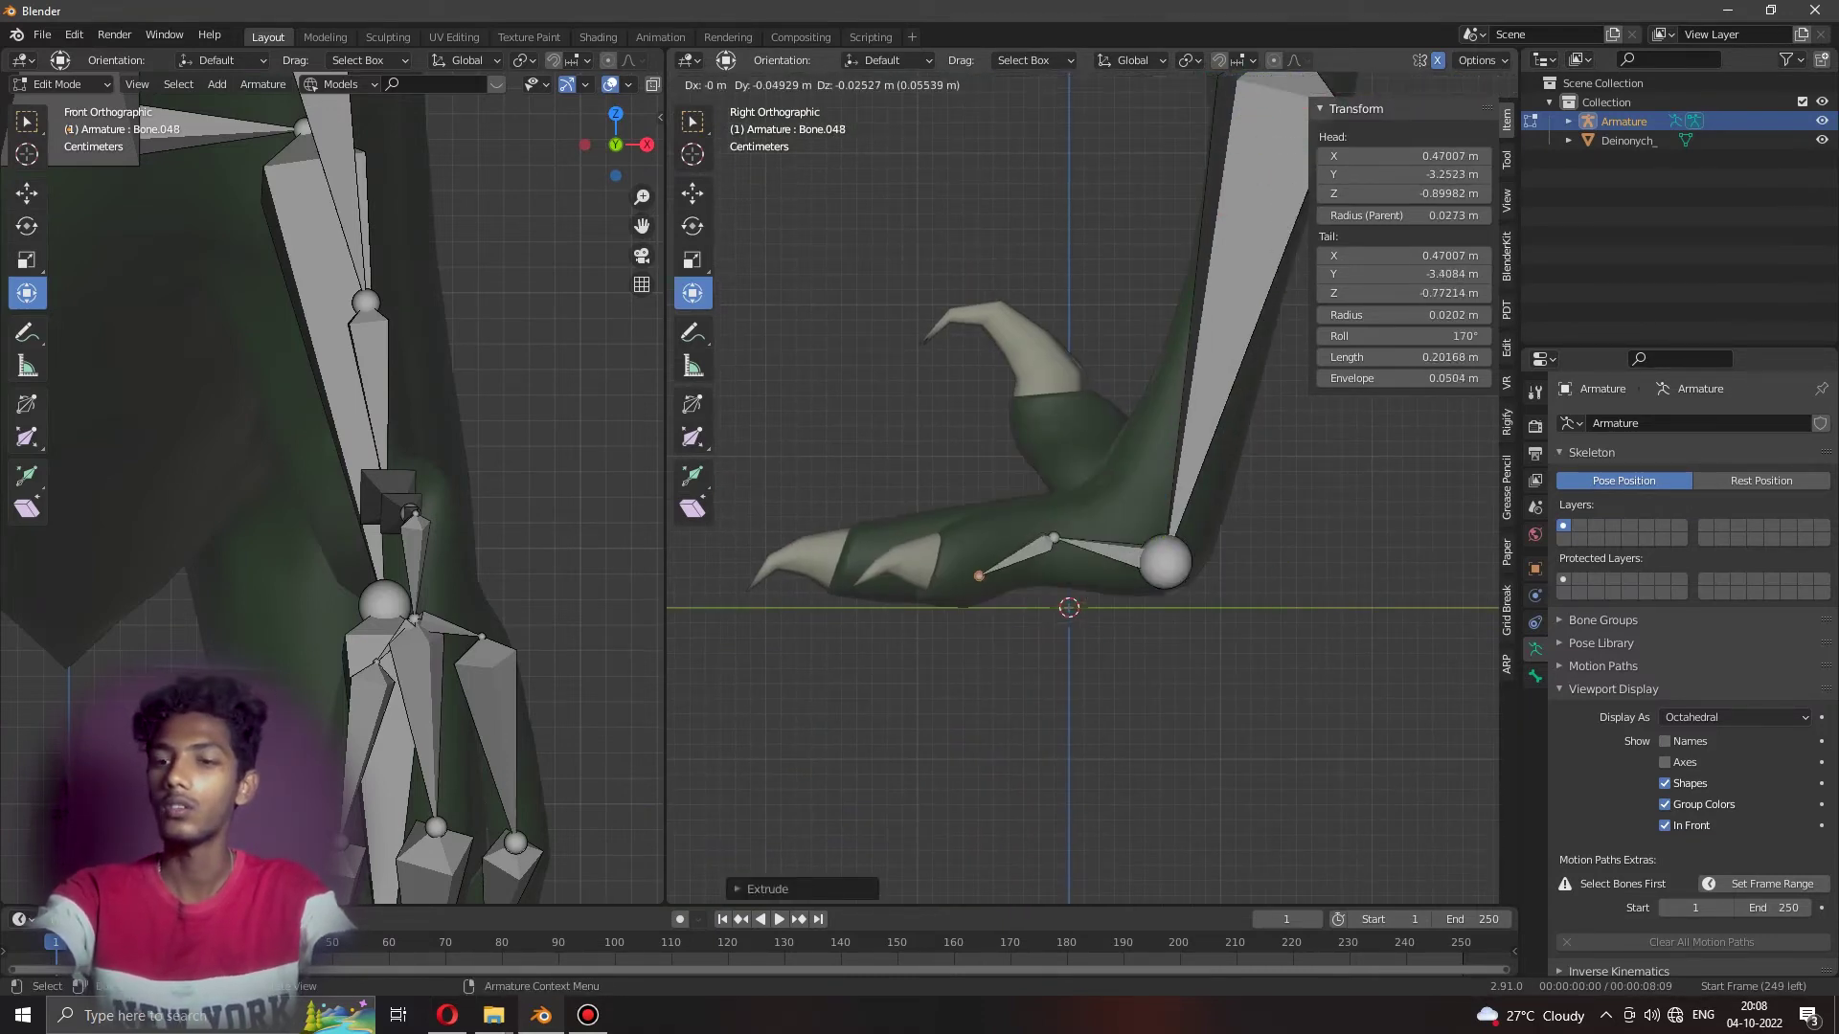
pyautogui.click(951, 576)
pyautogui.press('KP_7')
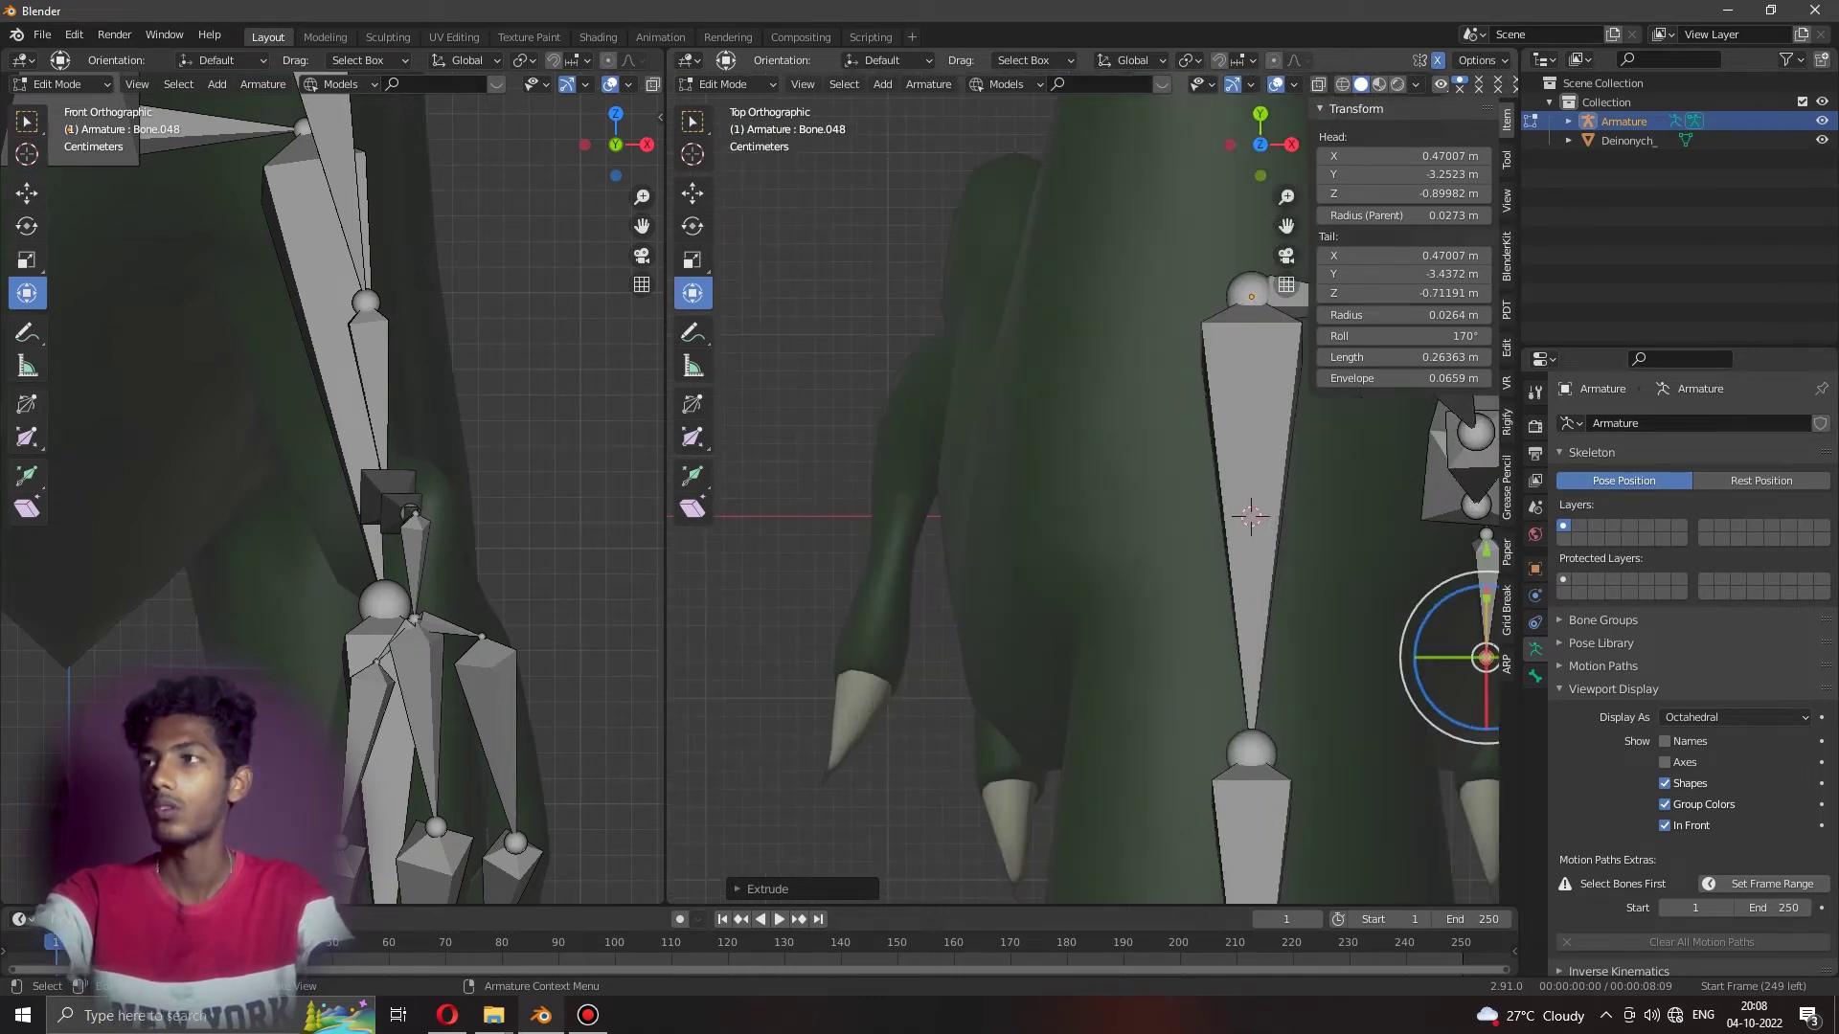
pyautogui.scroll(3, 1141, 390)
pyautogui.moveTo(1082, 478)
pyautogui.mouseDown(button='middle')
pyautogui.moveTo(958, 537)
pyautogui.moveTo(1082, 498)
pyautogui.moveTo(1020, 536)
pyautogui.moveTo(1072, 478)
pyautogui.moveTo(1174, 495)
pyautogui.mouseUp(button='middle')
pyautogui.click(1020, 536)
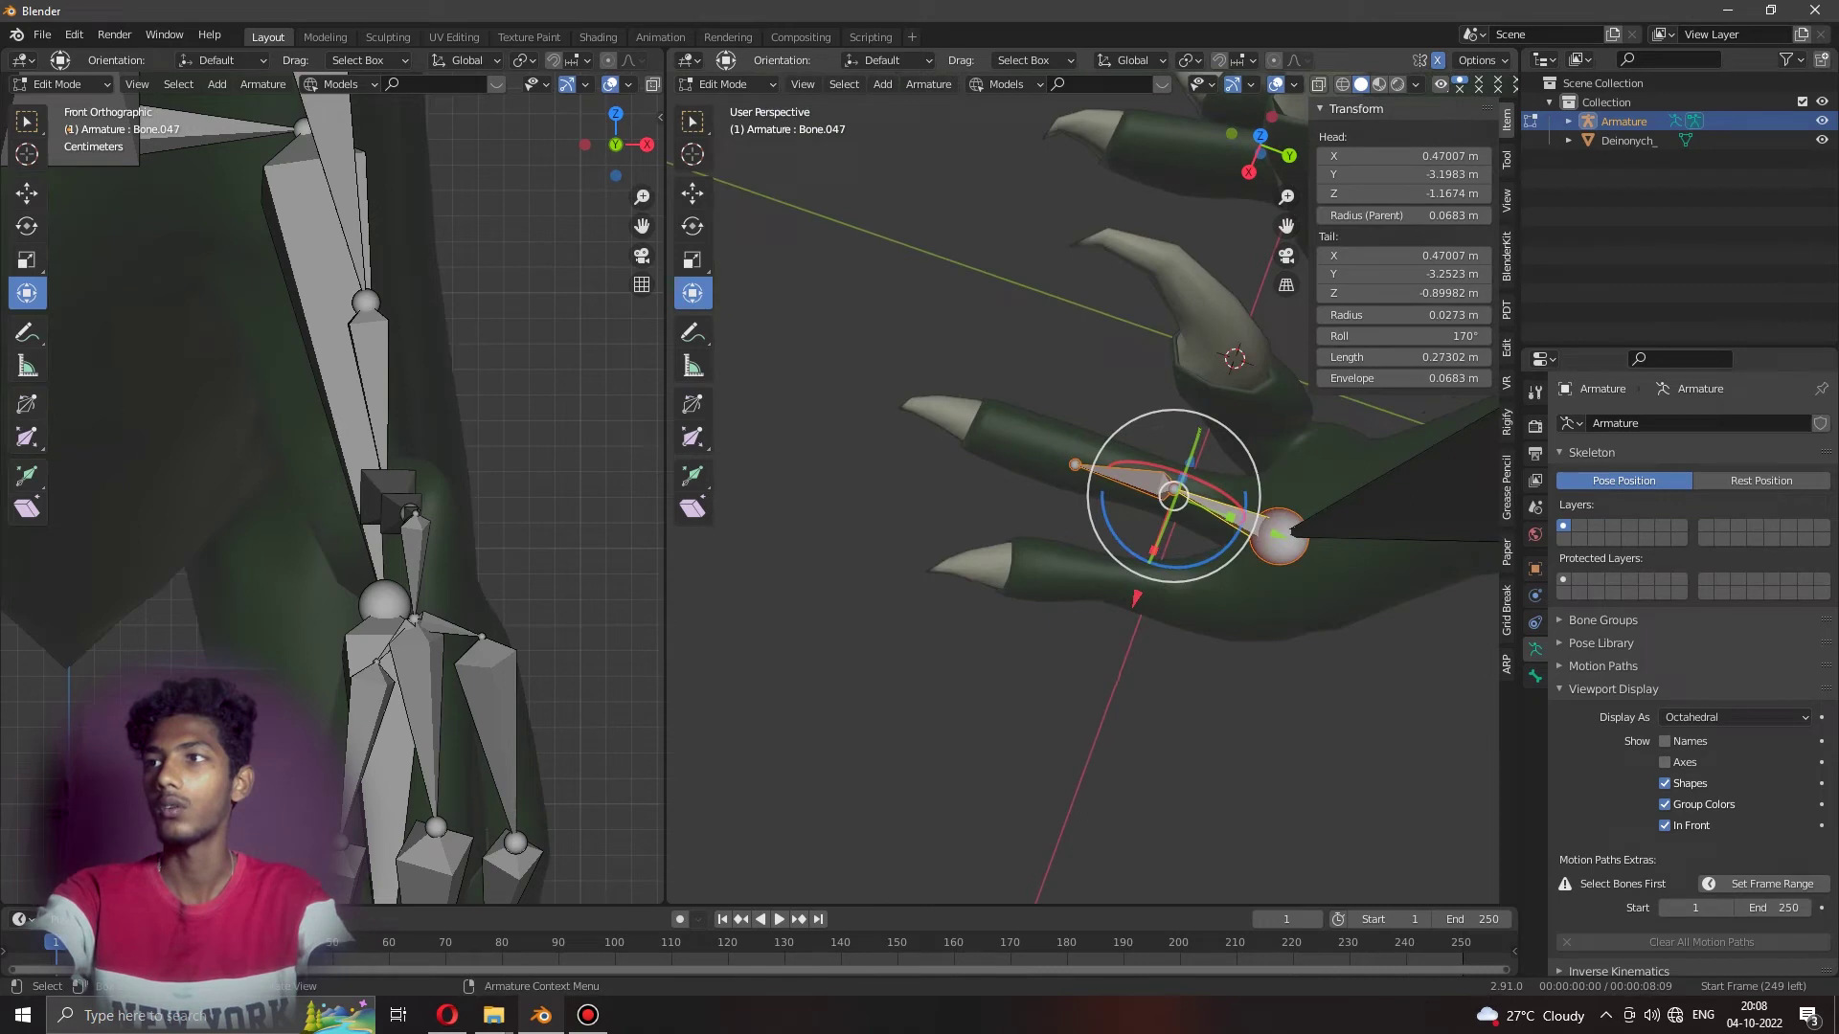
# Slide the toe bones along X onto the toe, ending at the claw tip.
pyautogui.press('g')
pyautogui.press('x')
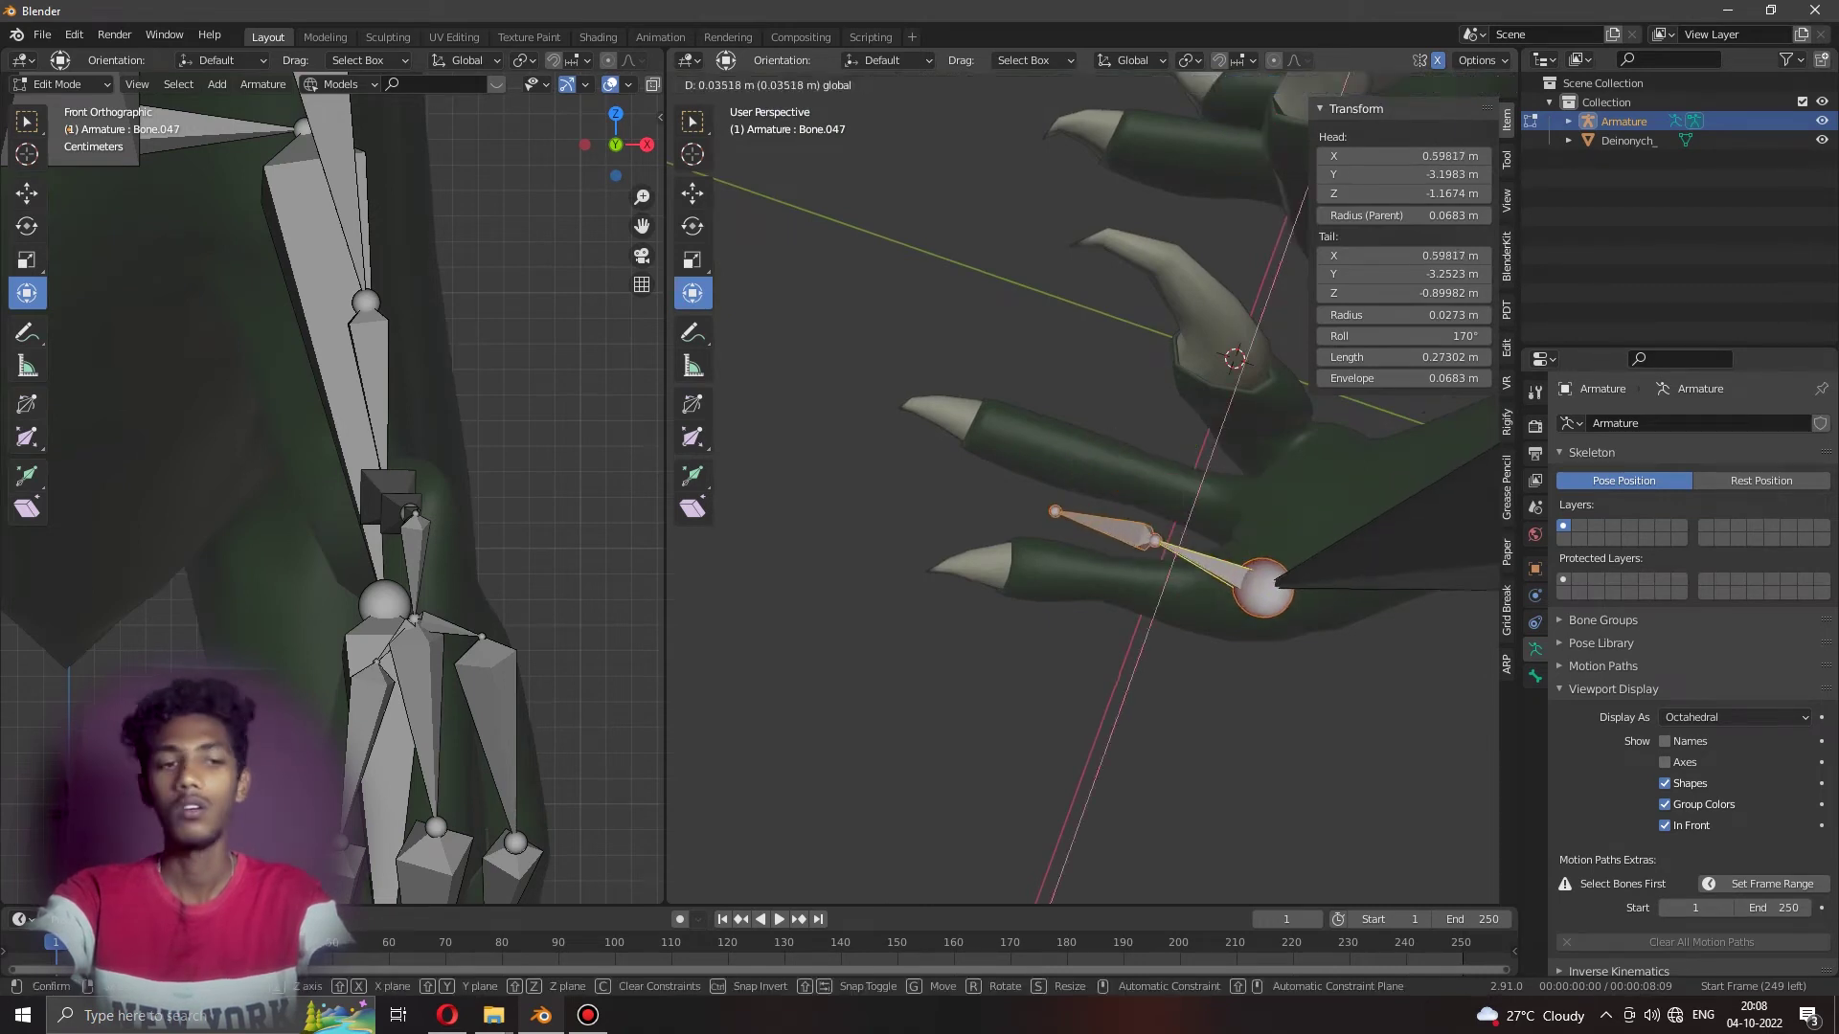
pyautogui.press('Escape')
pyautogui.click(1074, 464)
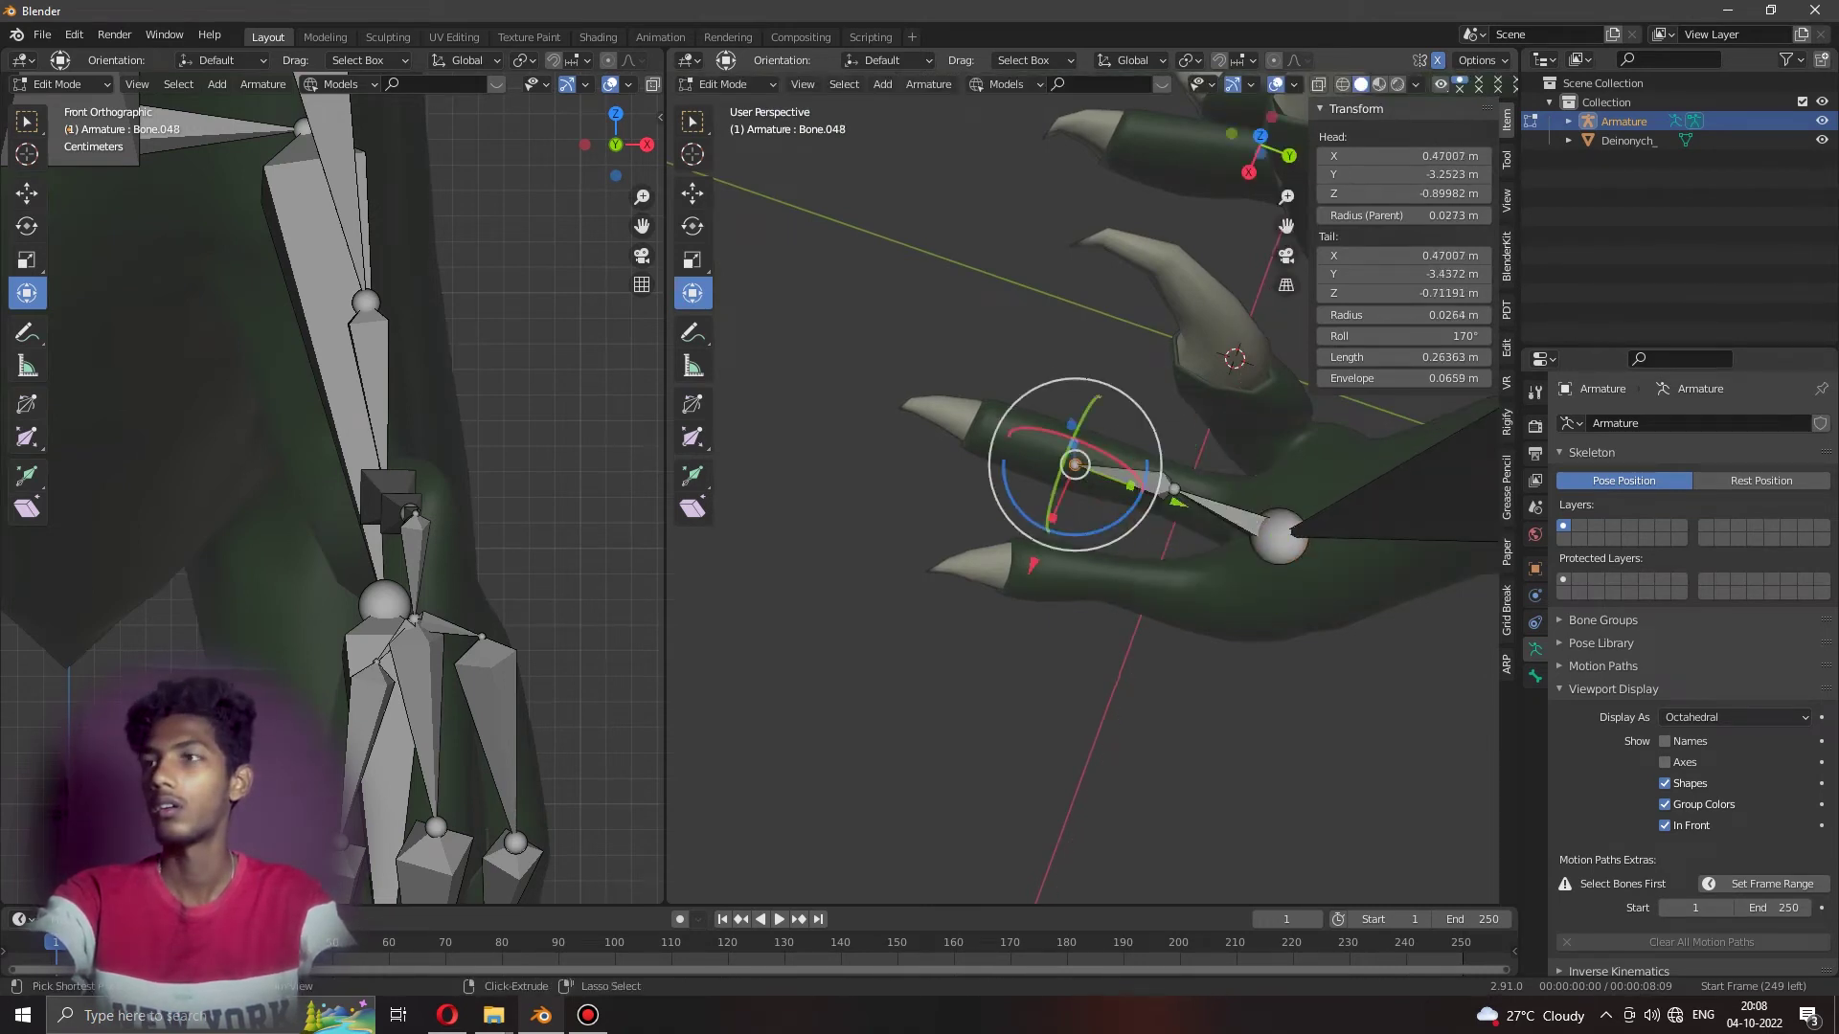
pyautogui.press('g')
pyautogui.press('x')
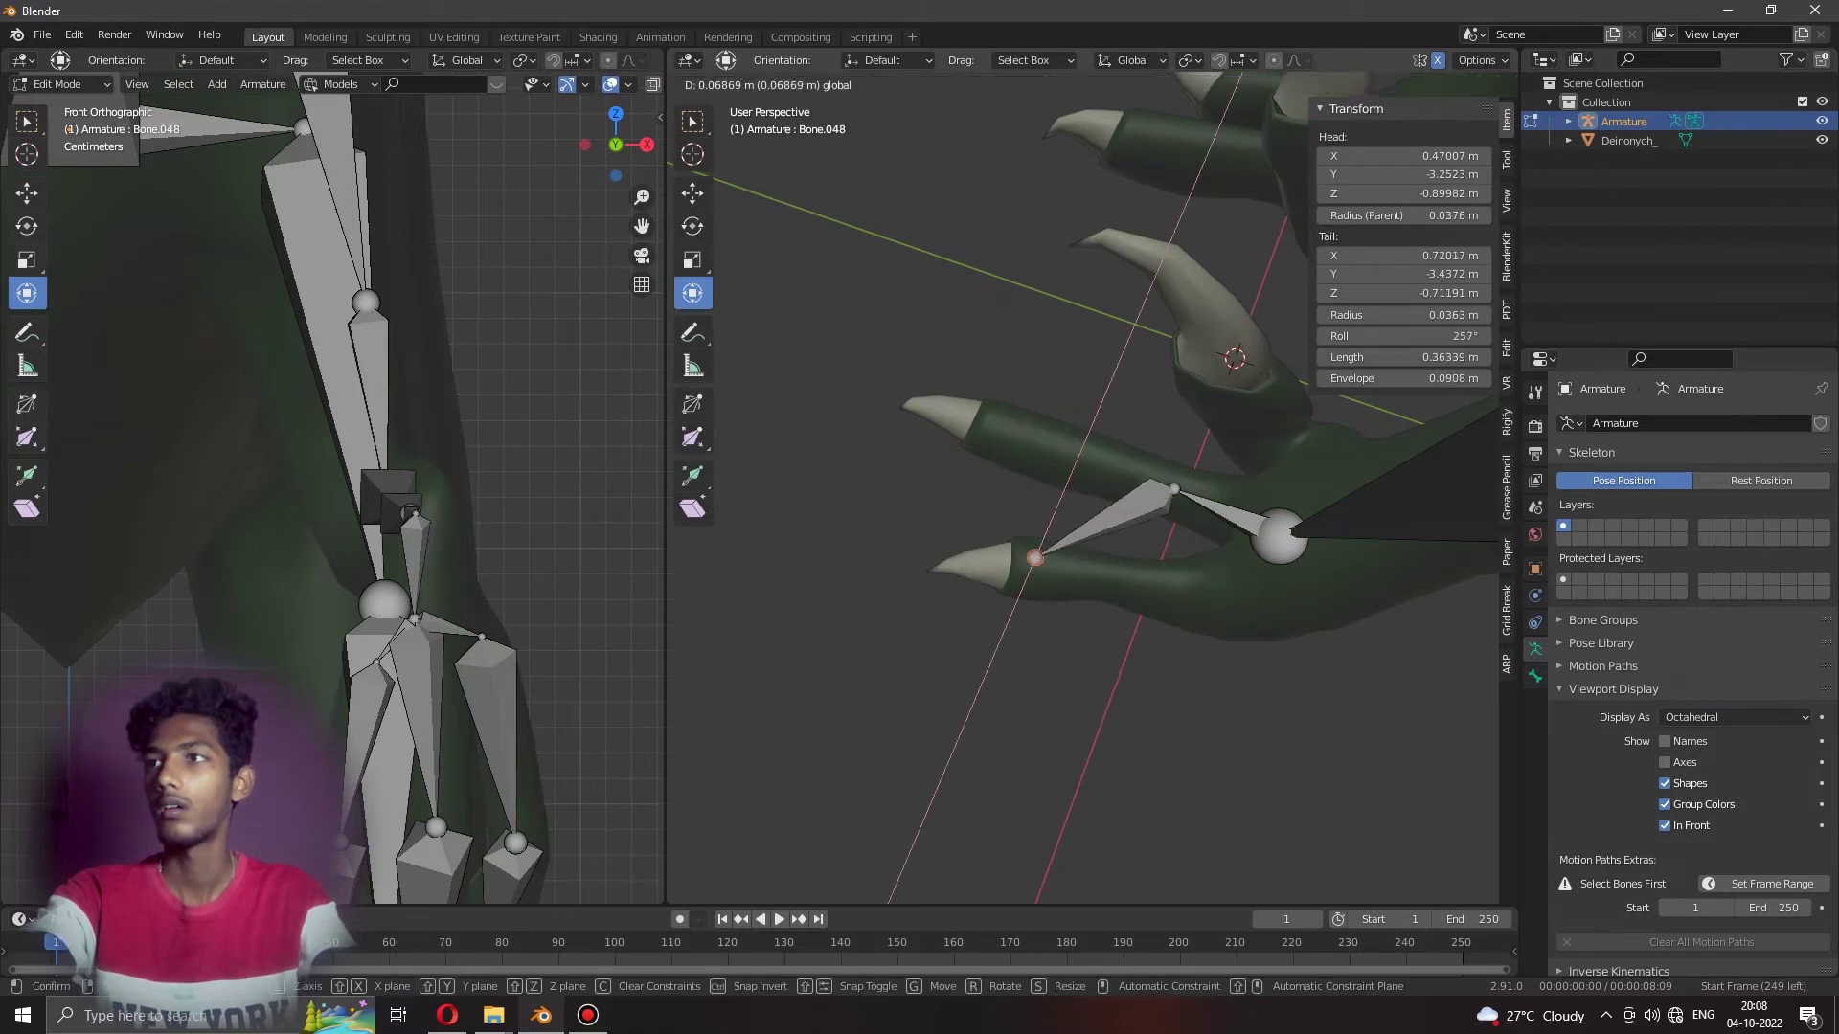
pyautogui.press('Return')
pyautogui.press('g')
pyautogui.press('Return')
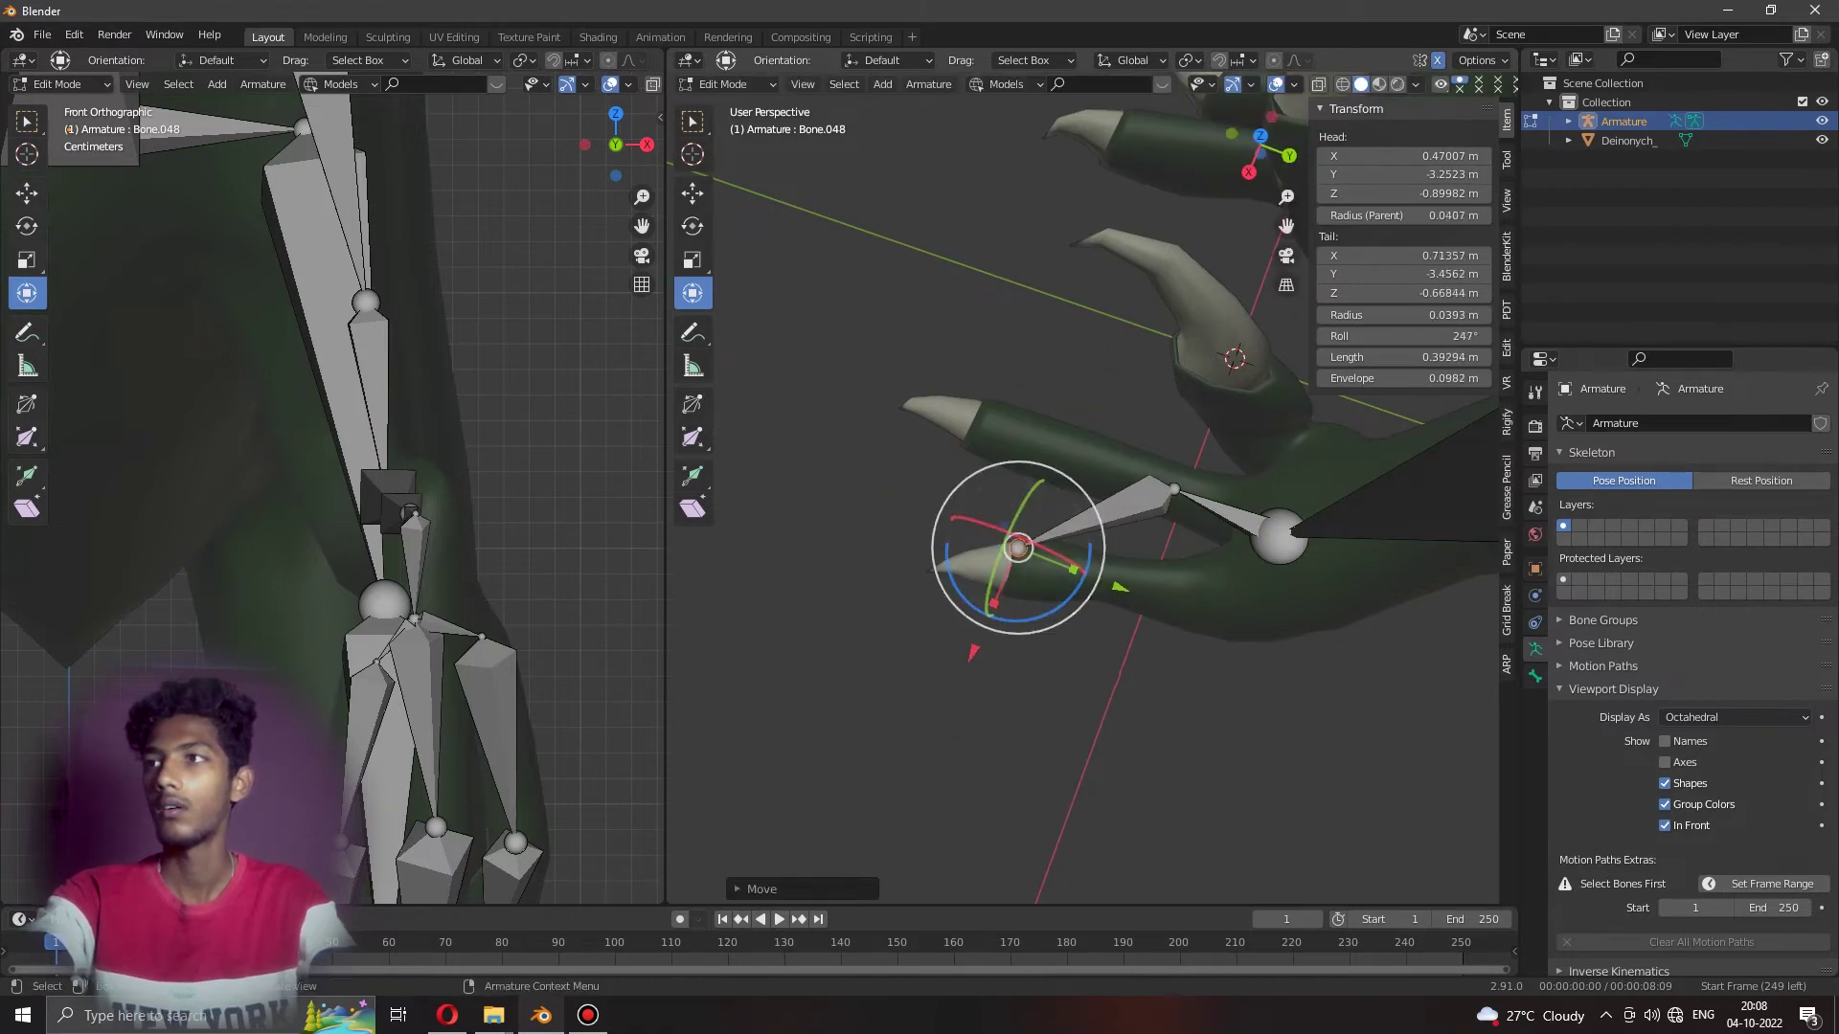
pyautogui.press('g')
pyautogui.press('Return')
# Realign the middle toe joint and lower the ankle joint toward the toe.
pyautogui.click(1174, 490)
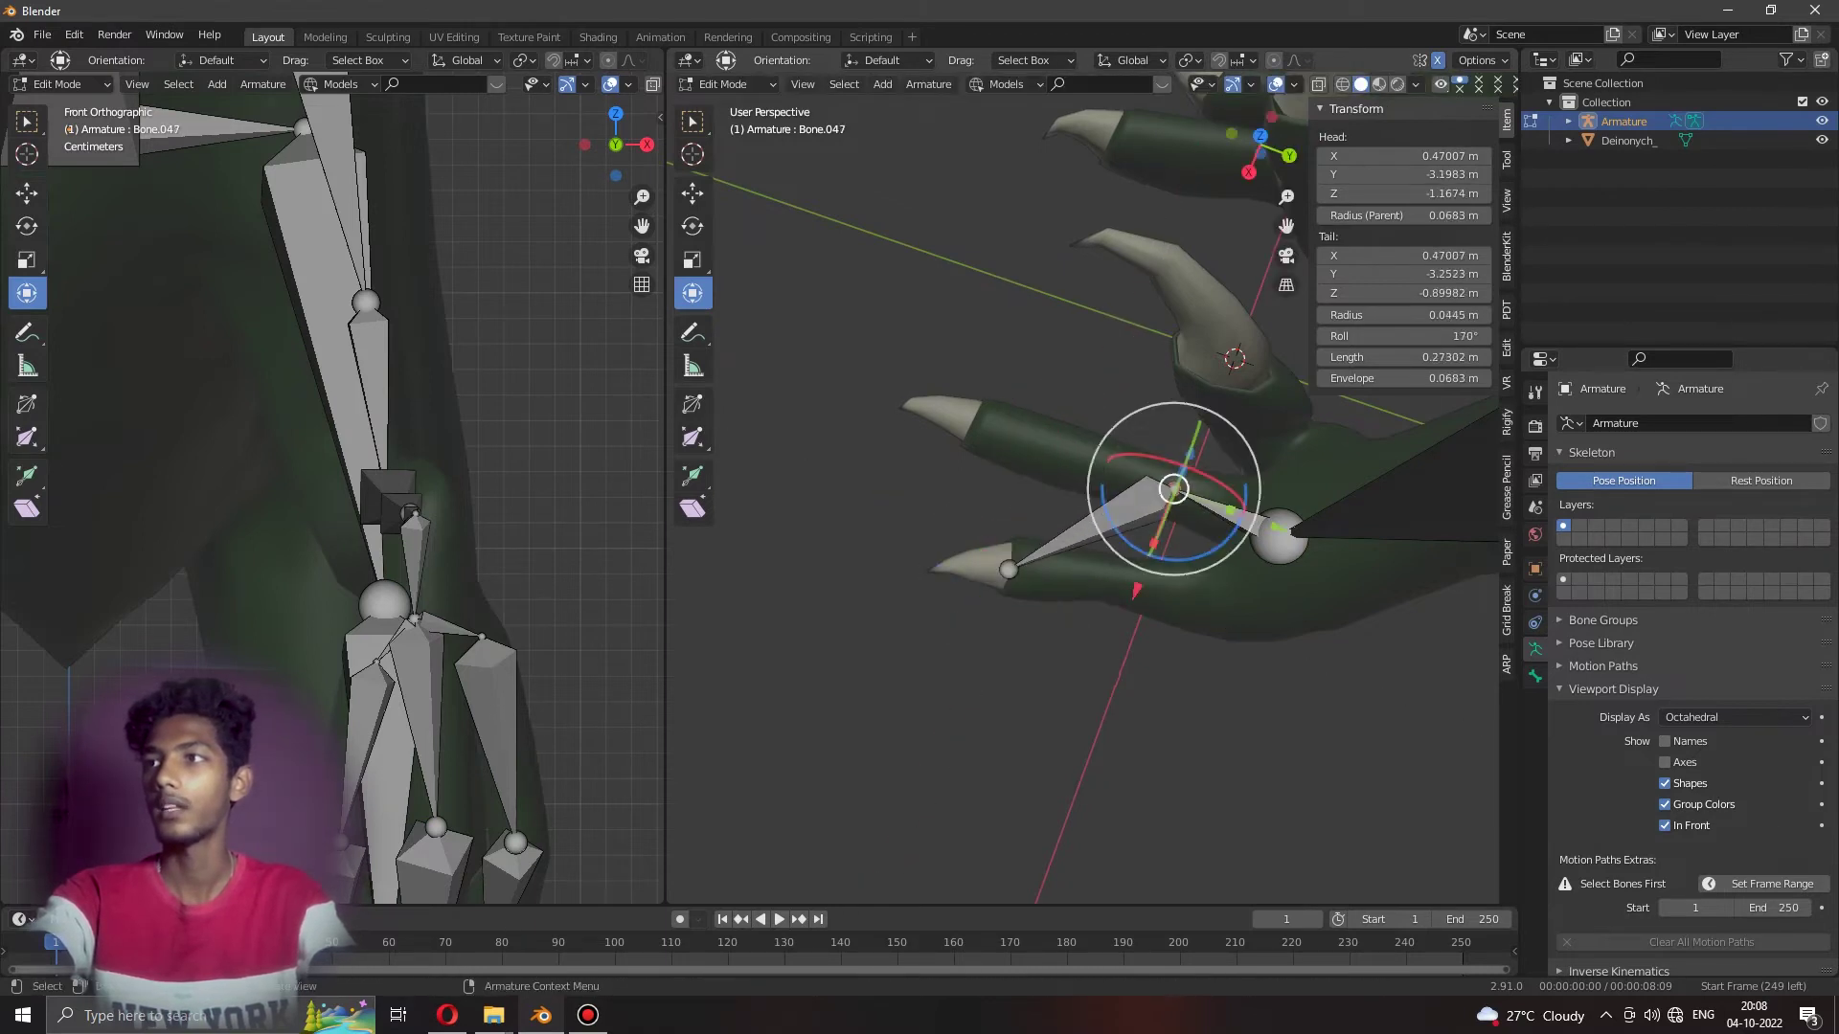
pyautogui.press('g')
pyautogui.press('Return')
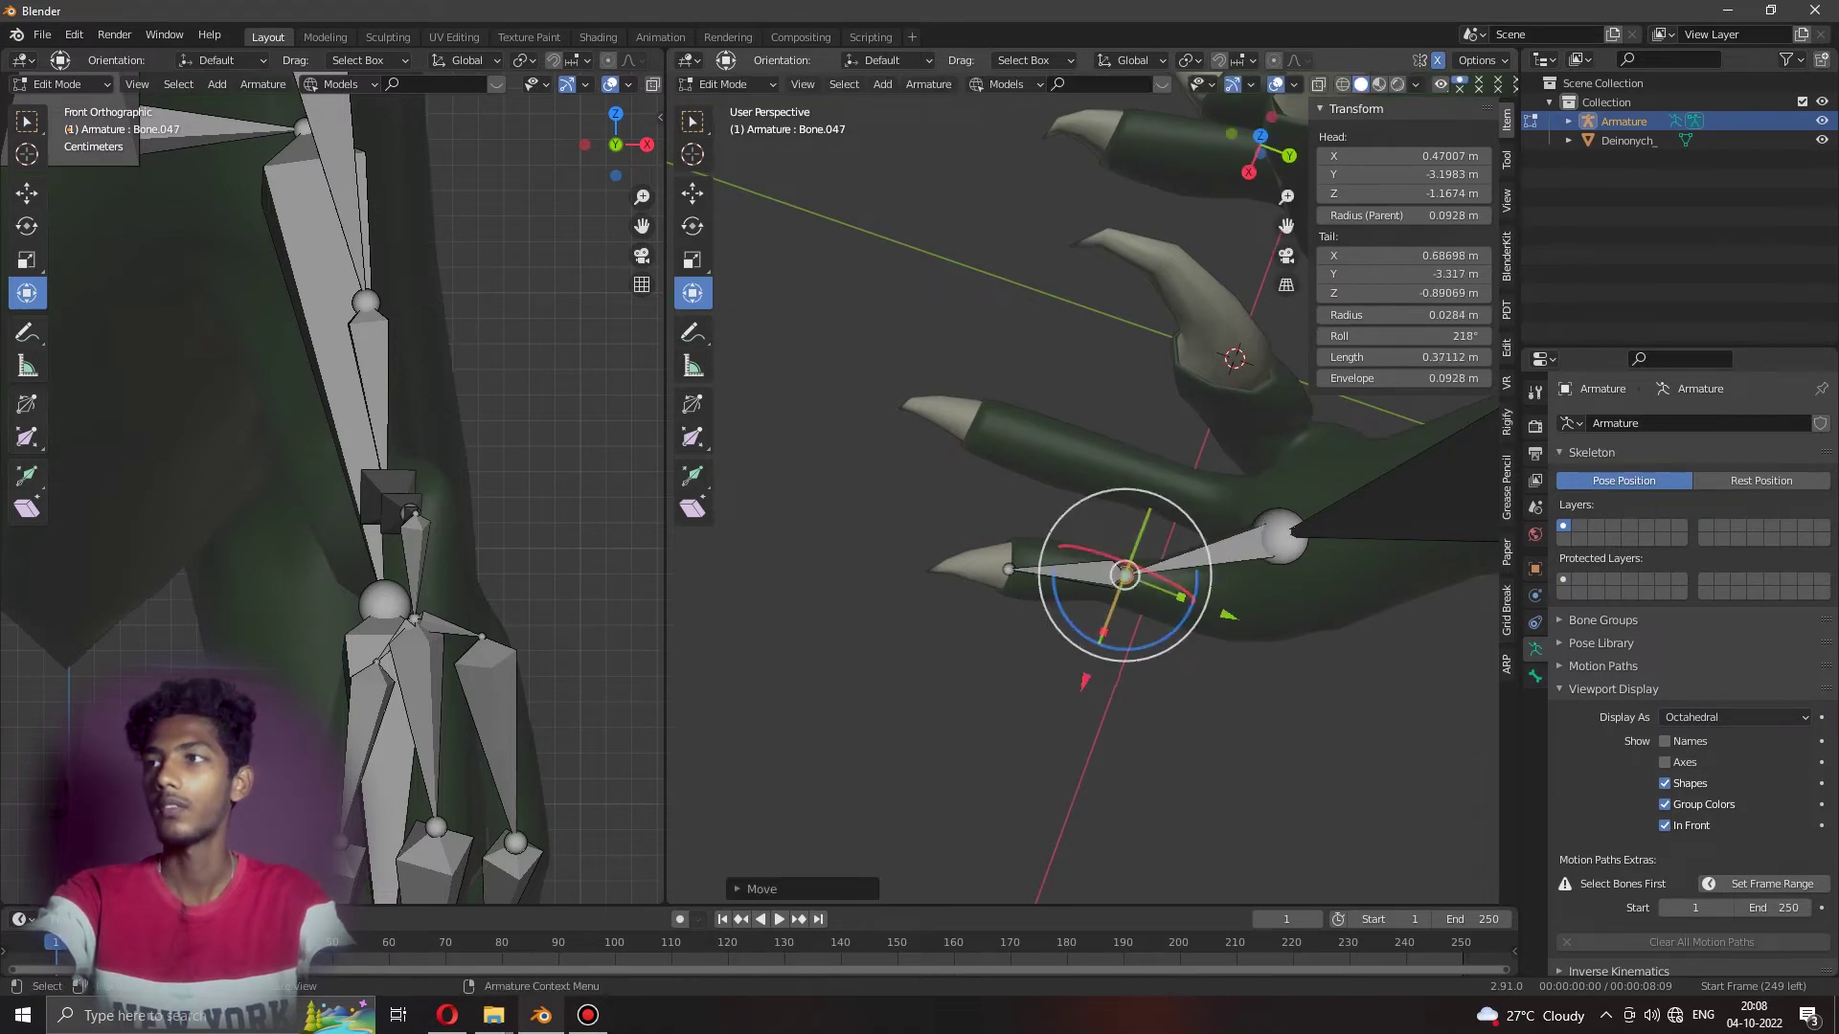
pyautogui.click(1280, 522)
pyautogui.press('g')
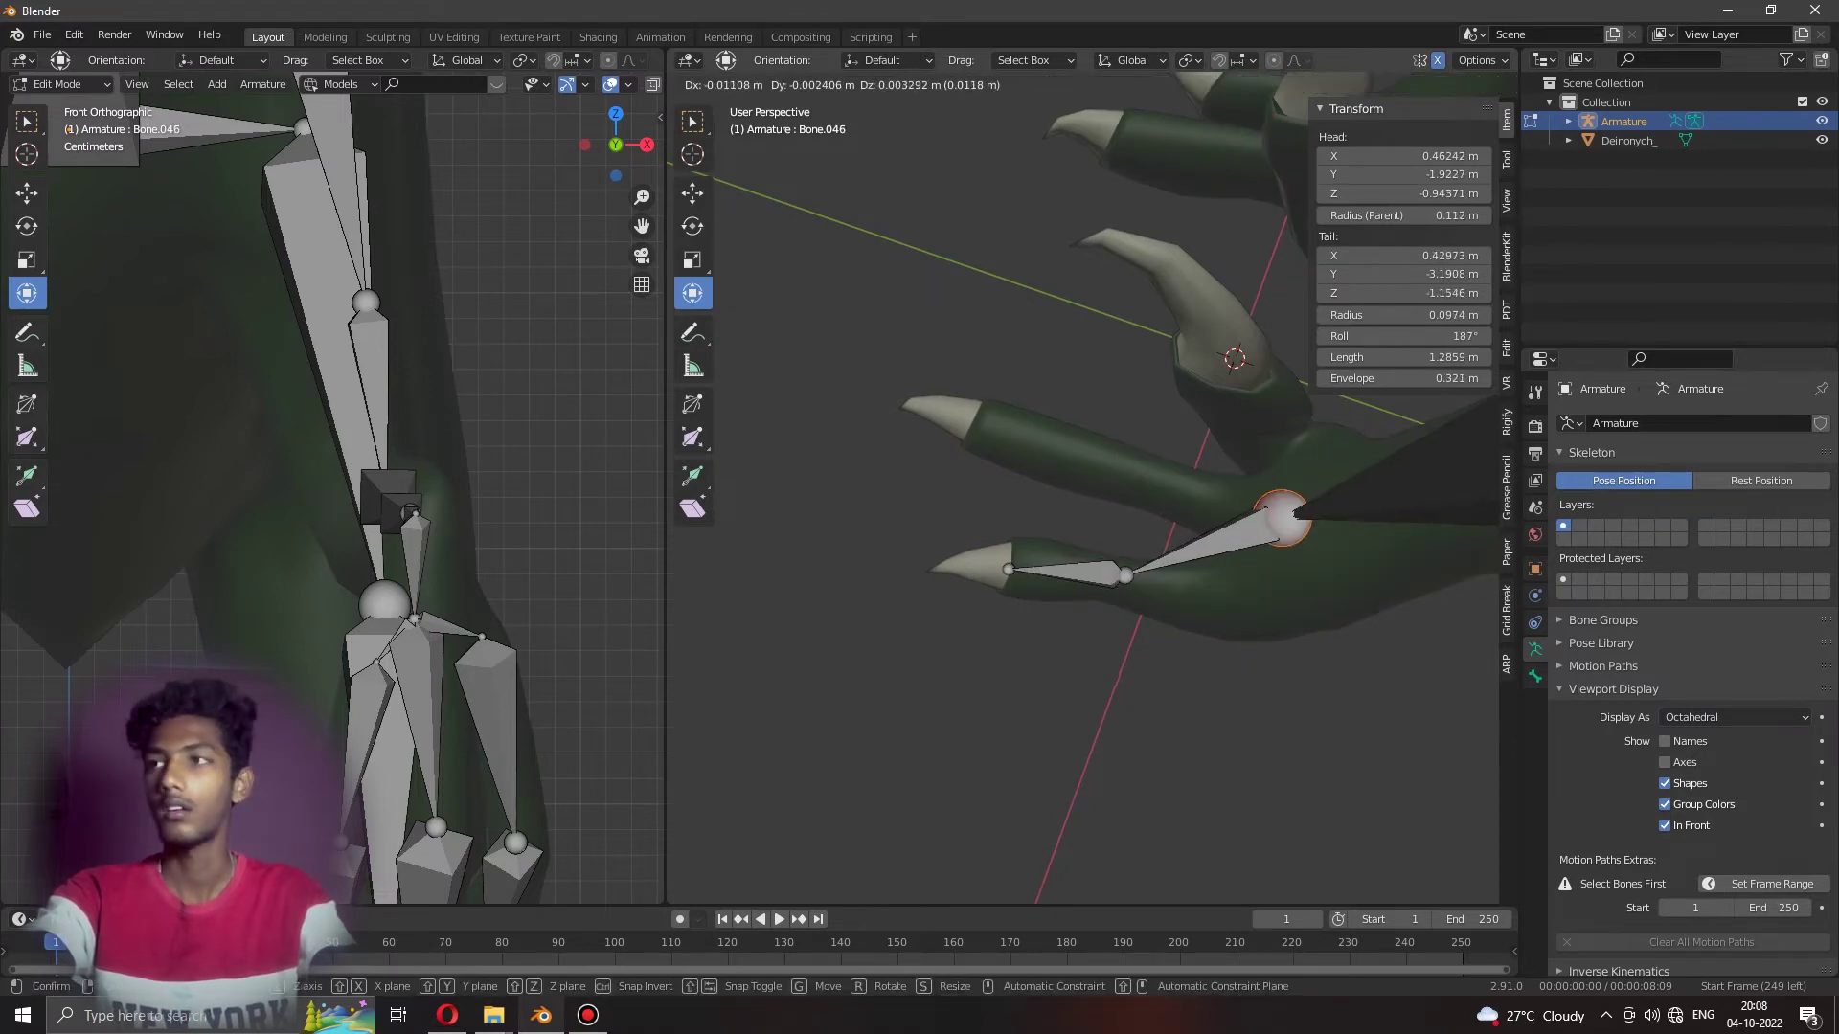
pyautogui.press('Return')
pyautogui.press('g')
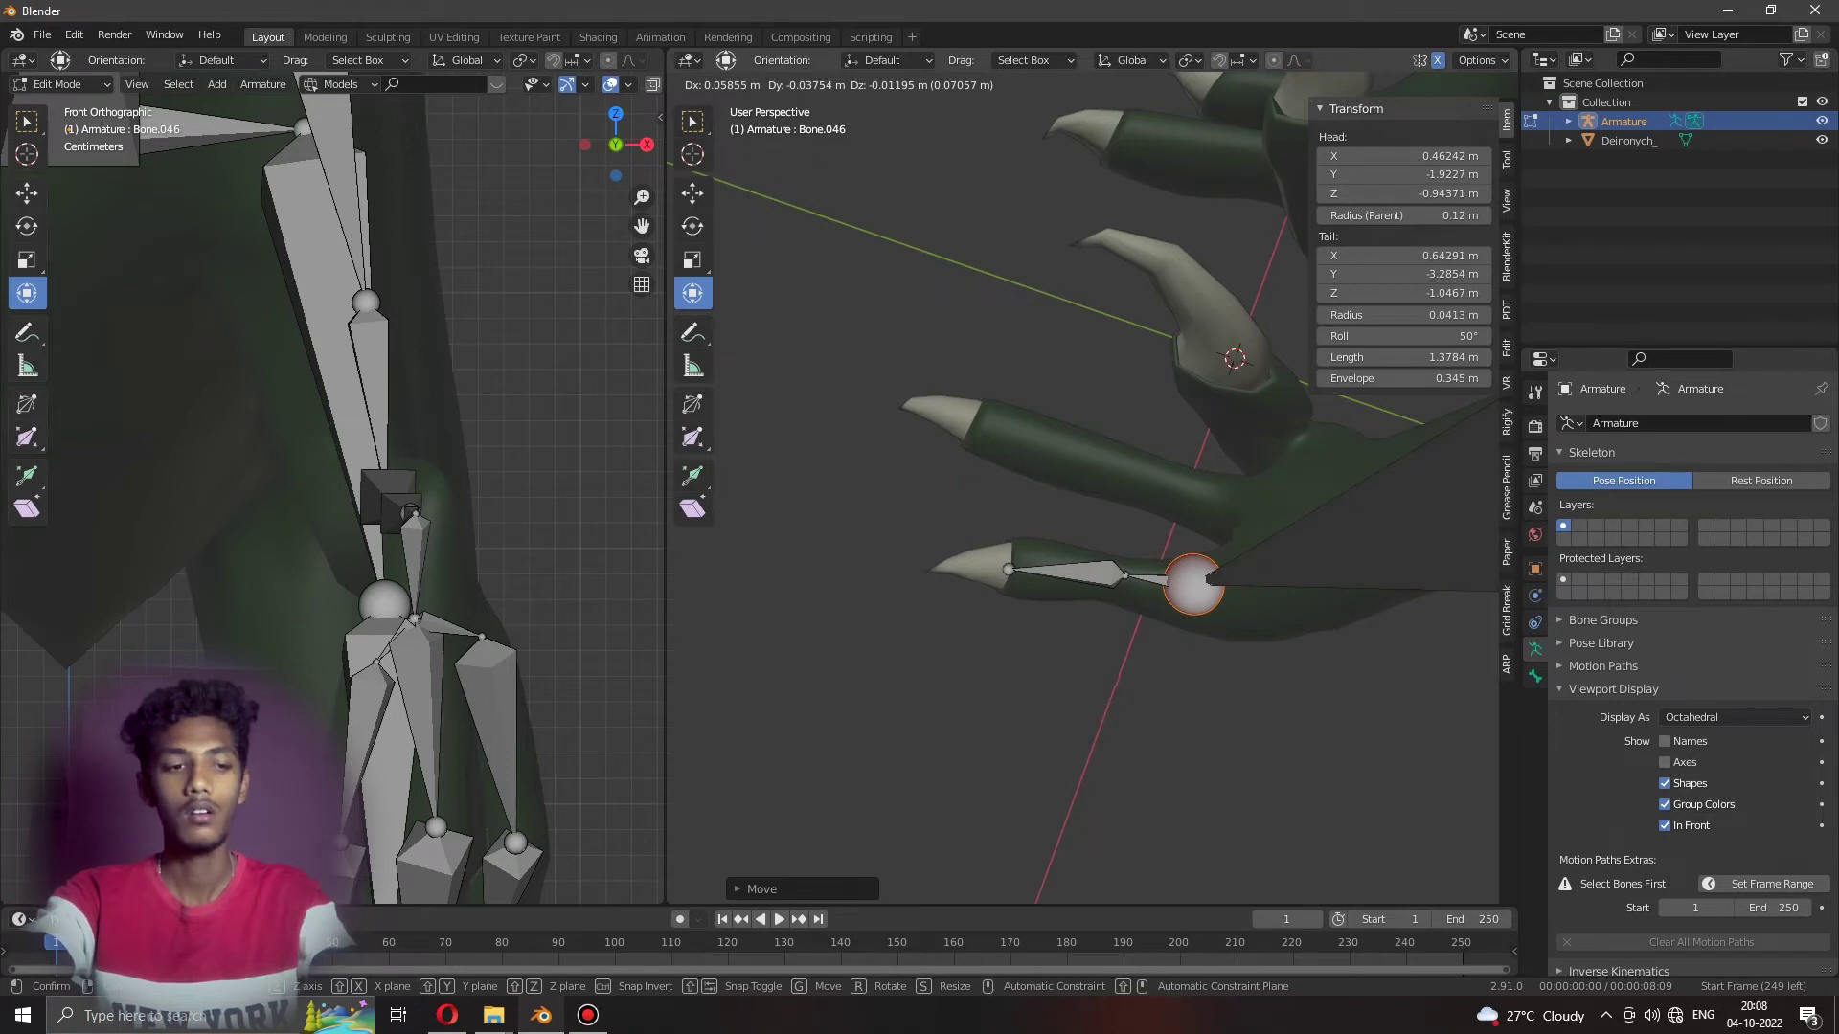
pyautogui.press('Return')
pyautogui.hotkey('ctrl', 'z')
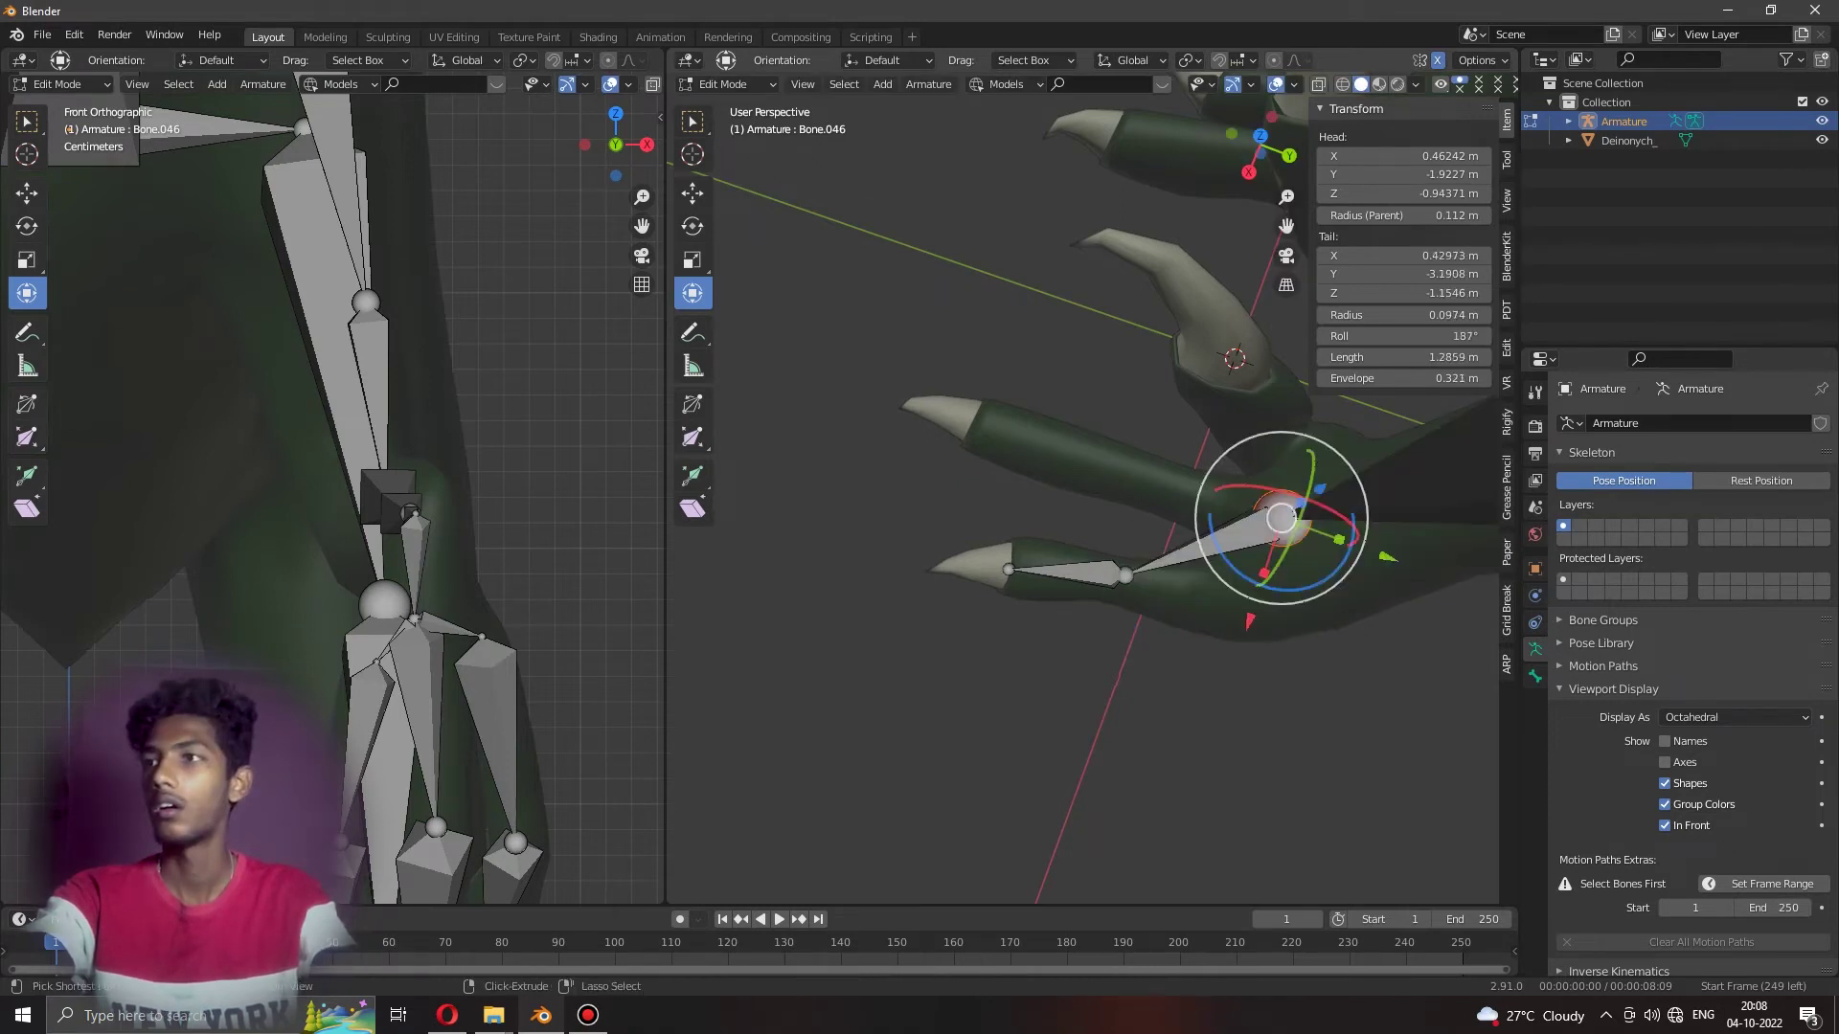
pyautogui.hotkey('ctrl', 'shift', 'z')
# Extrude three bones from the ankle along the toe out to the claw.
pyautogui.press('e')
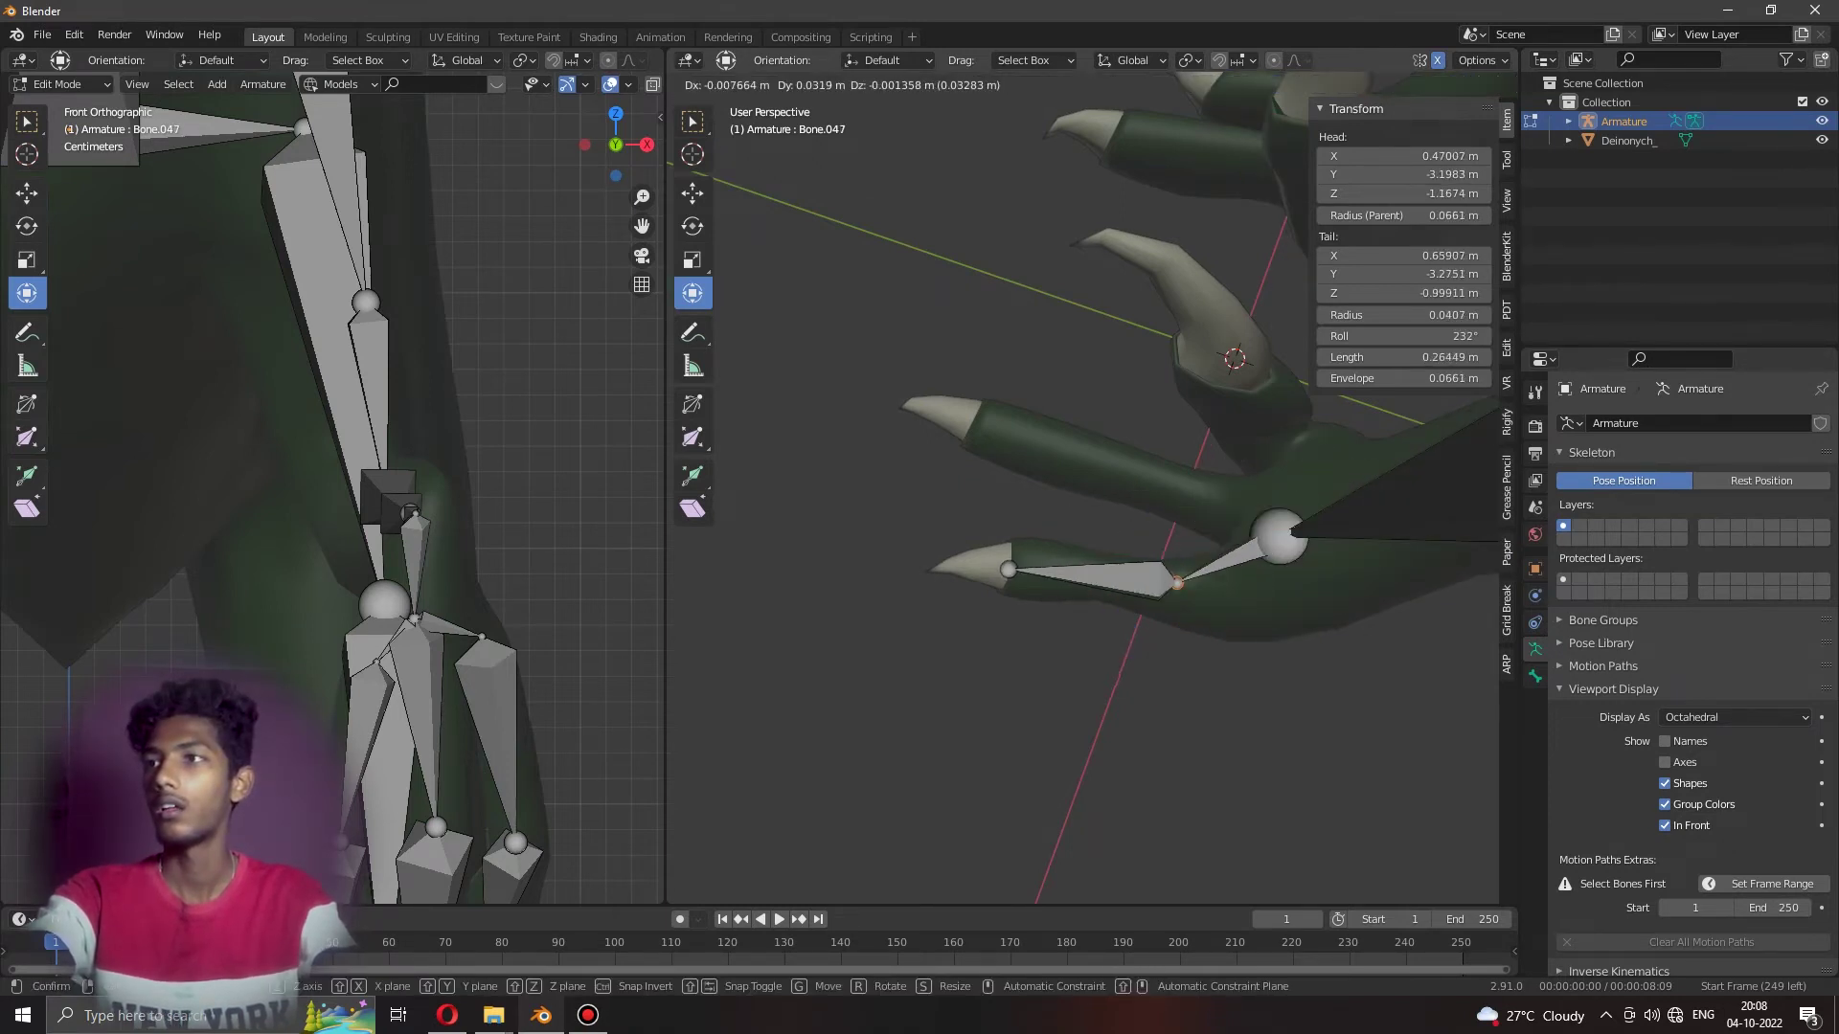
pyautogui.click(1233, 582)
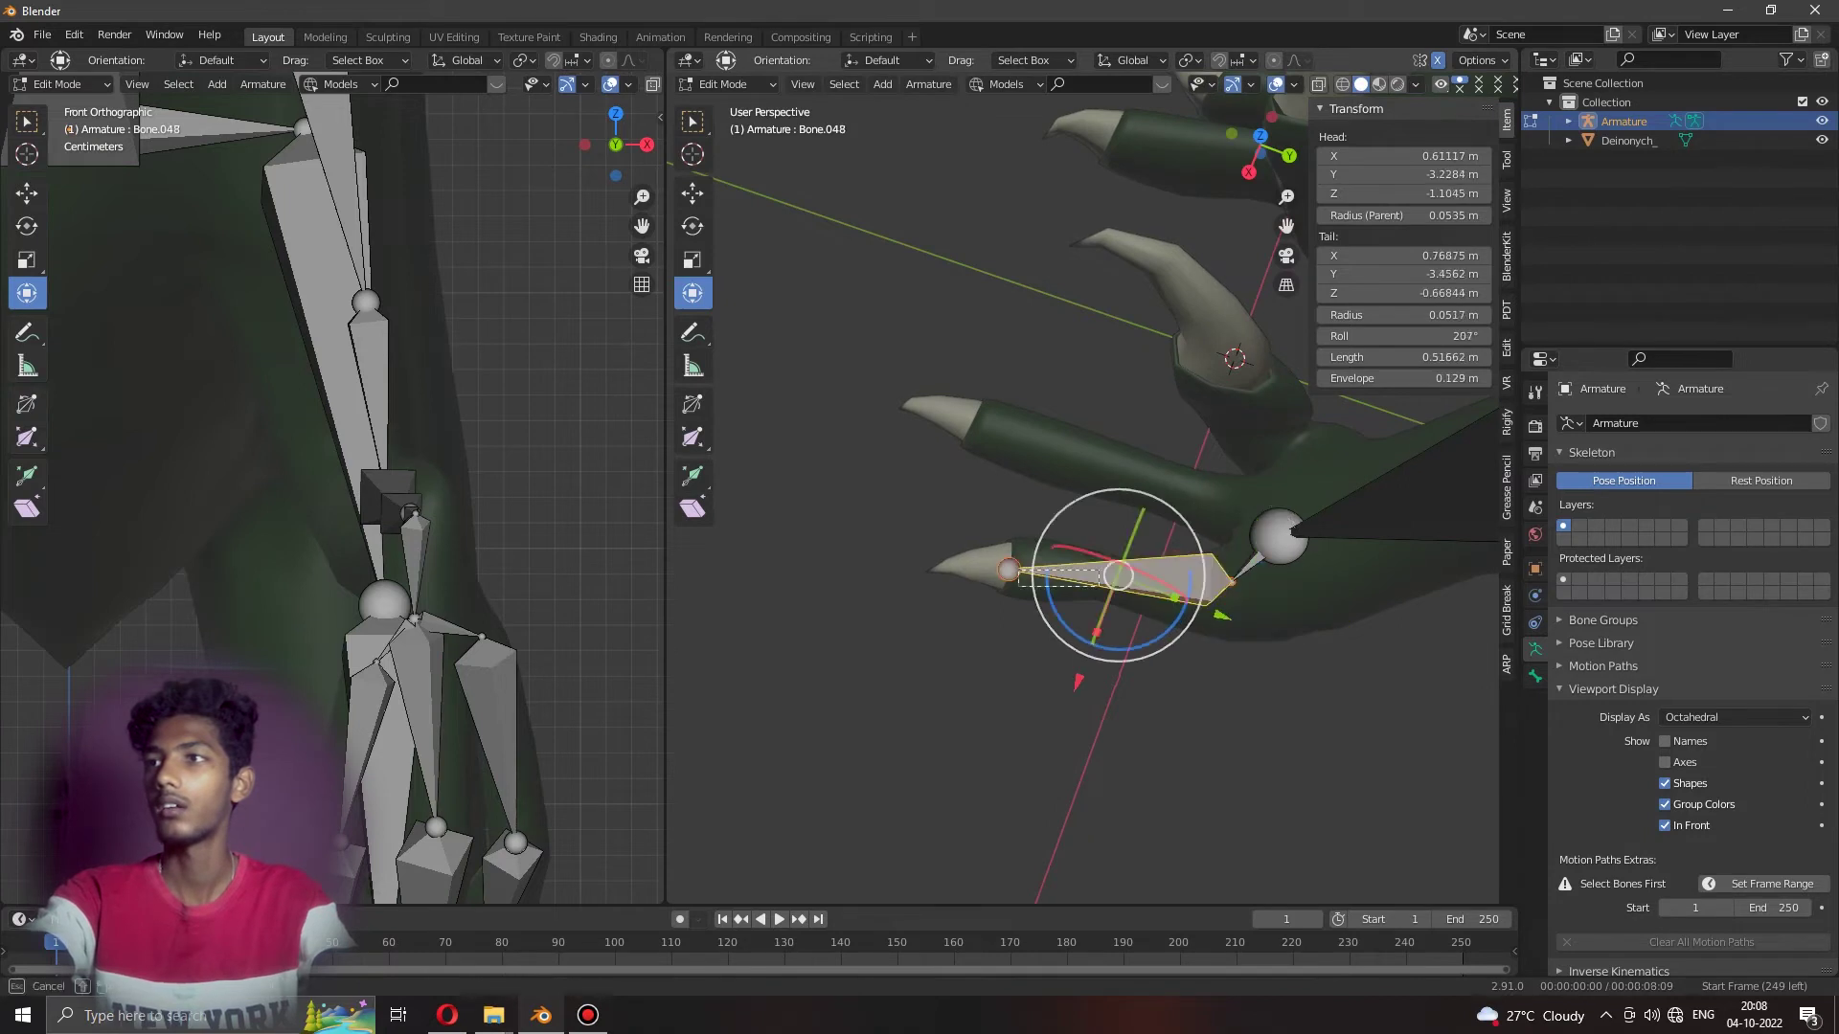
pyautogui.press('e')
pyautogui.click(1123, 584)
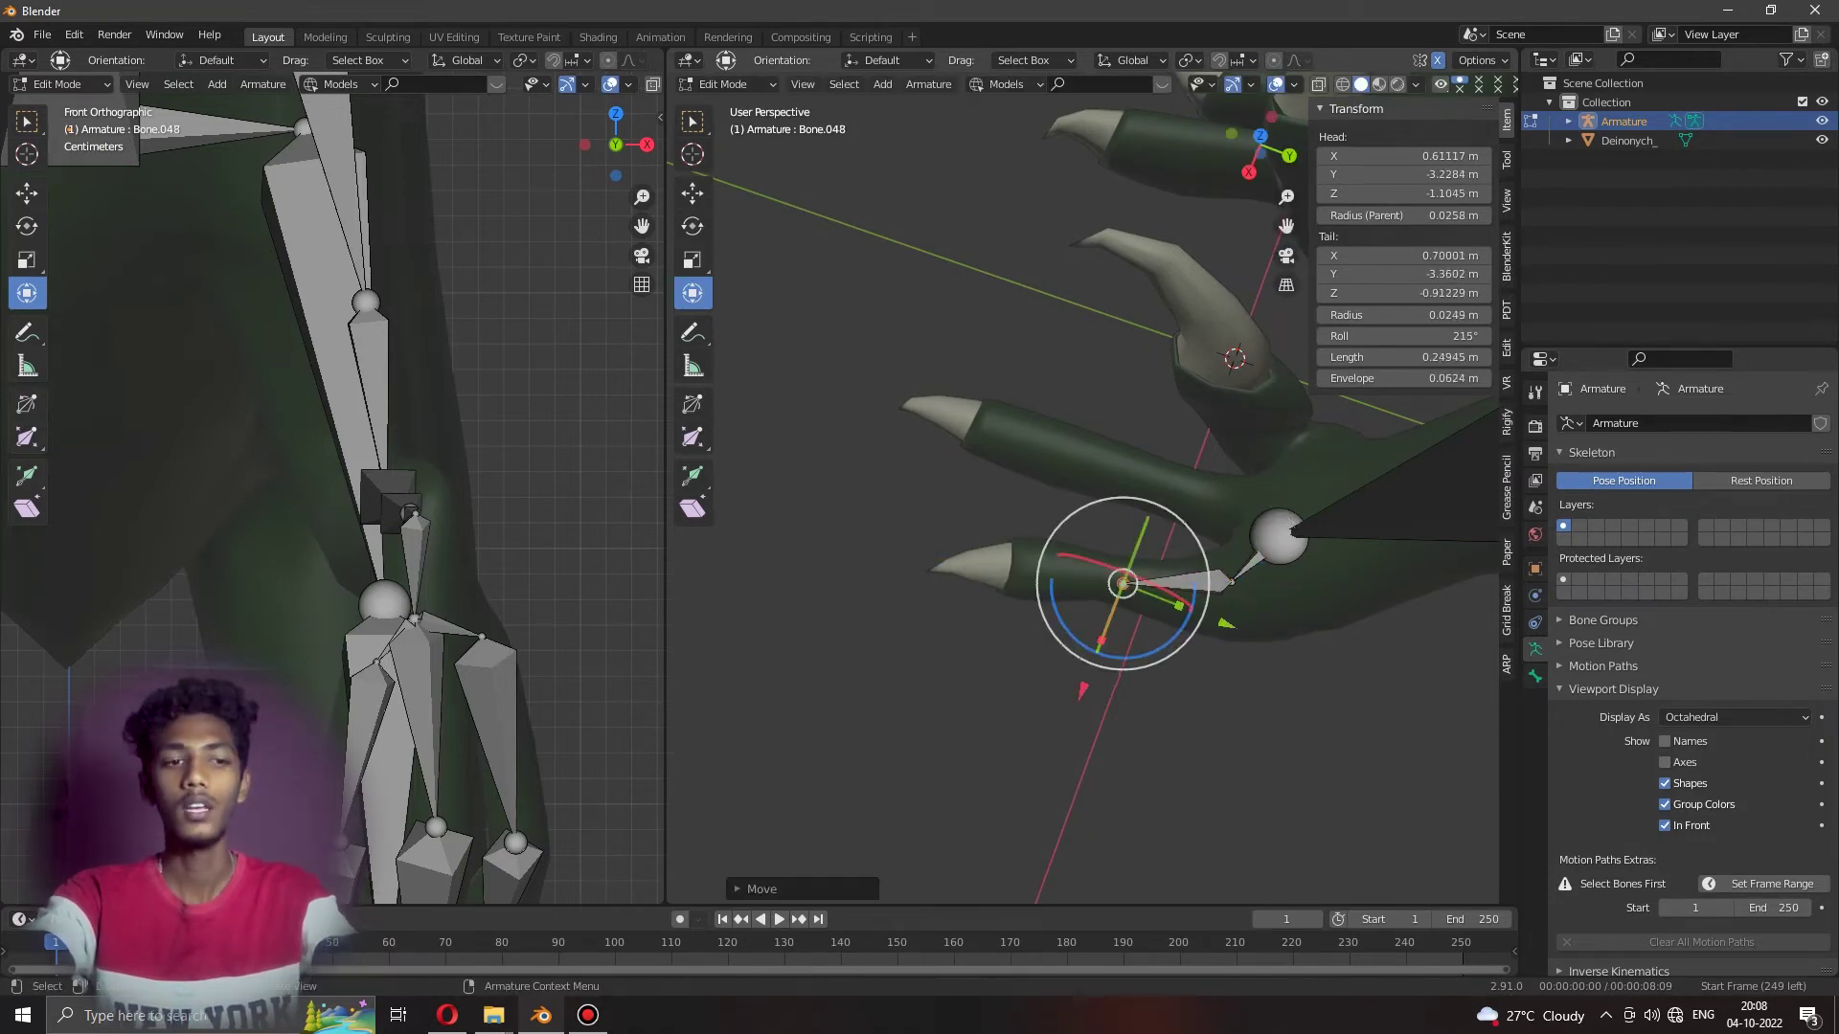
pyautogui.press('e')
pyautogui.click(998, 567)
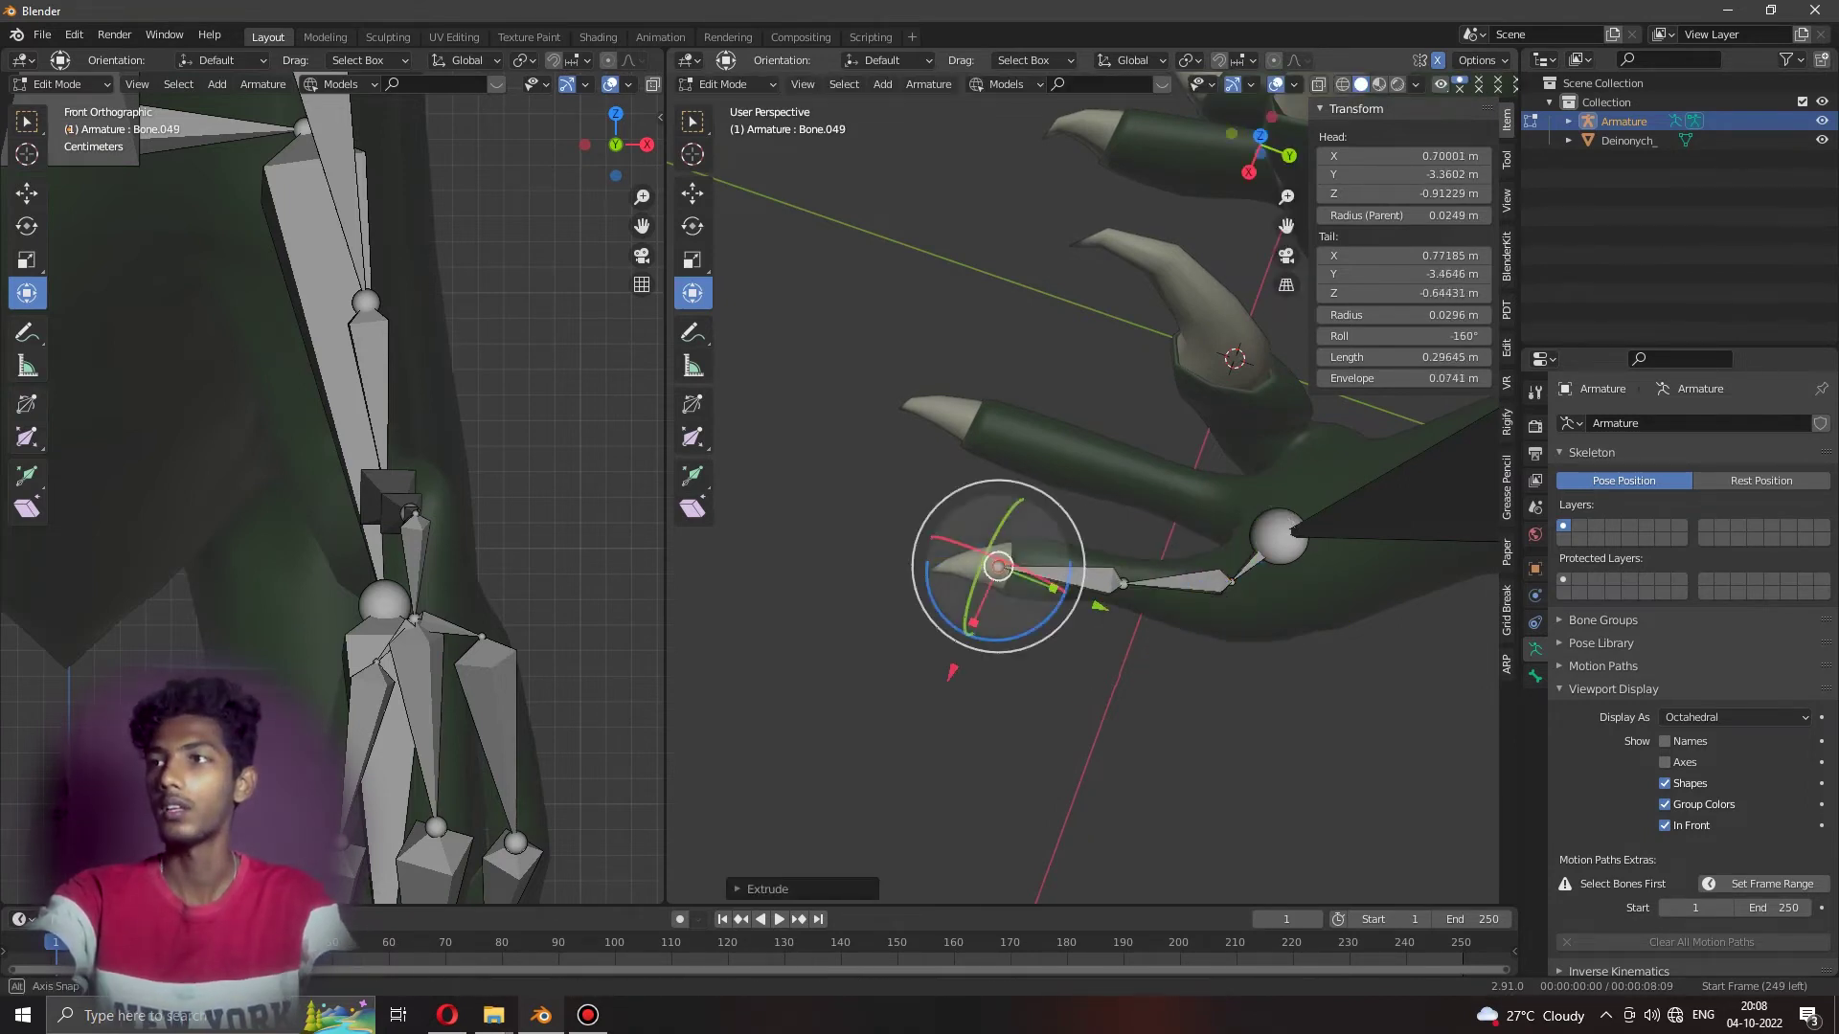
pyautogui.moveTo(998, 567); pyautogui.dragTo(963, 603, button='middle')
# Reposition the joint between the last toe bones and raise the ankle joint.
pyautogui.click(1151, 624)
pyautogui.press('g')
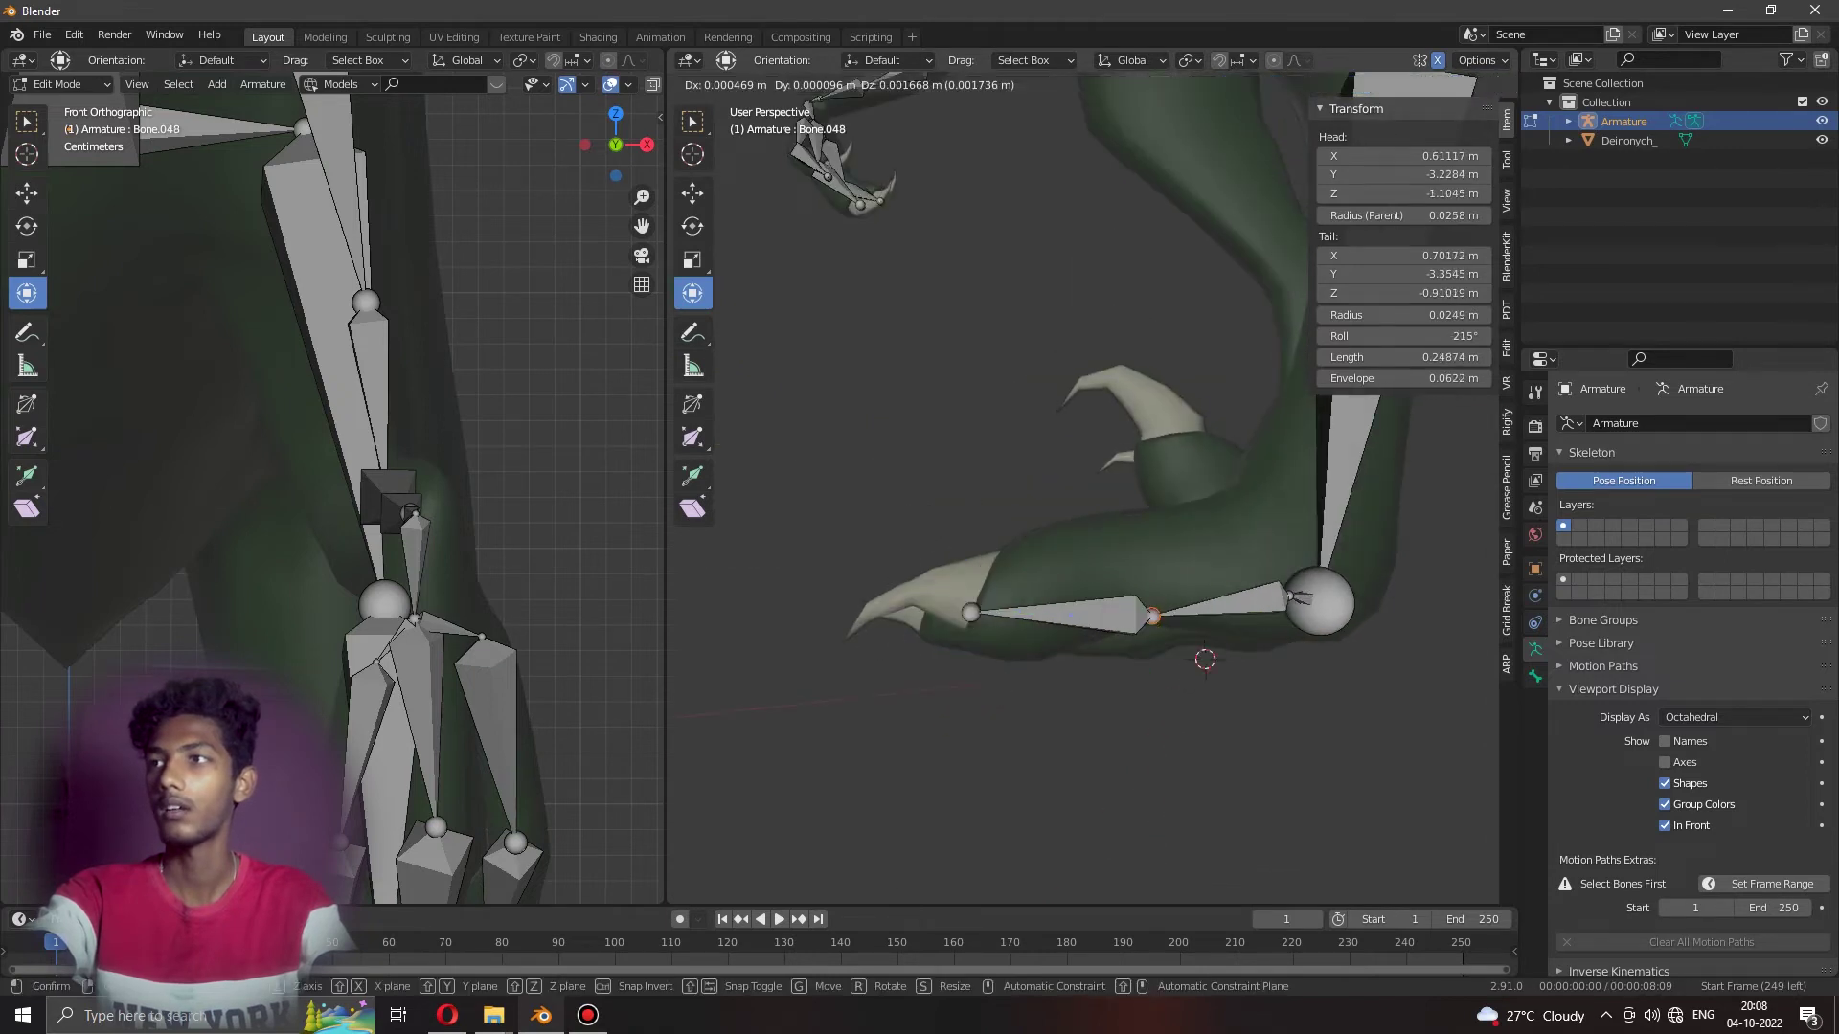
pyautogui.click(1111, 566)
pyautogui.click(1320, 602)
pyautogui.press('g')
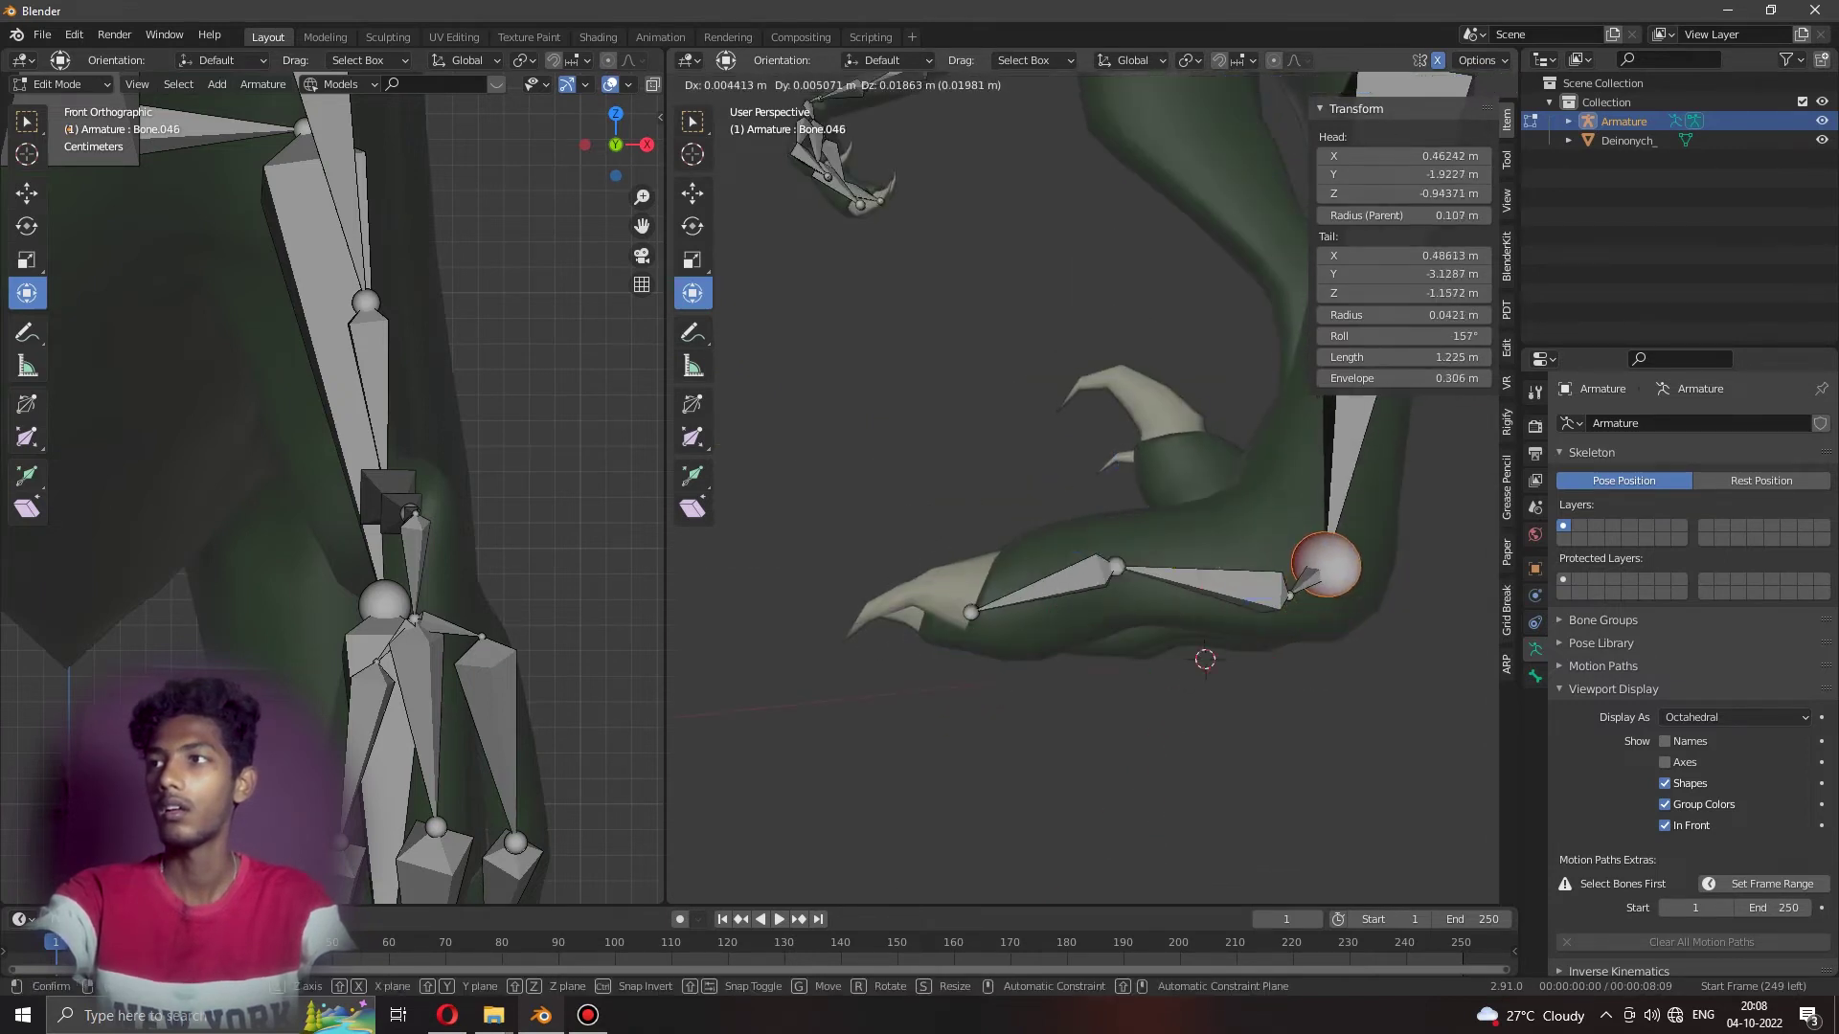
pyautogui.click(1323, 513)
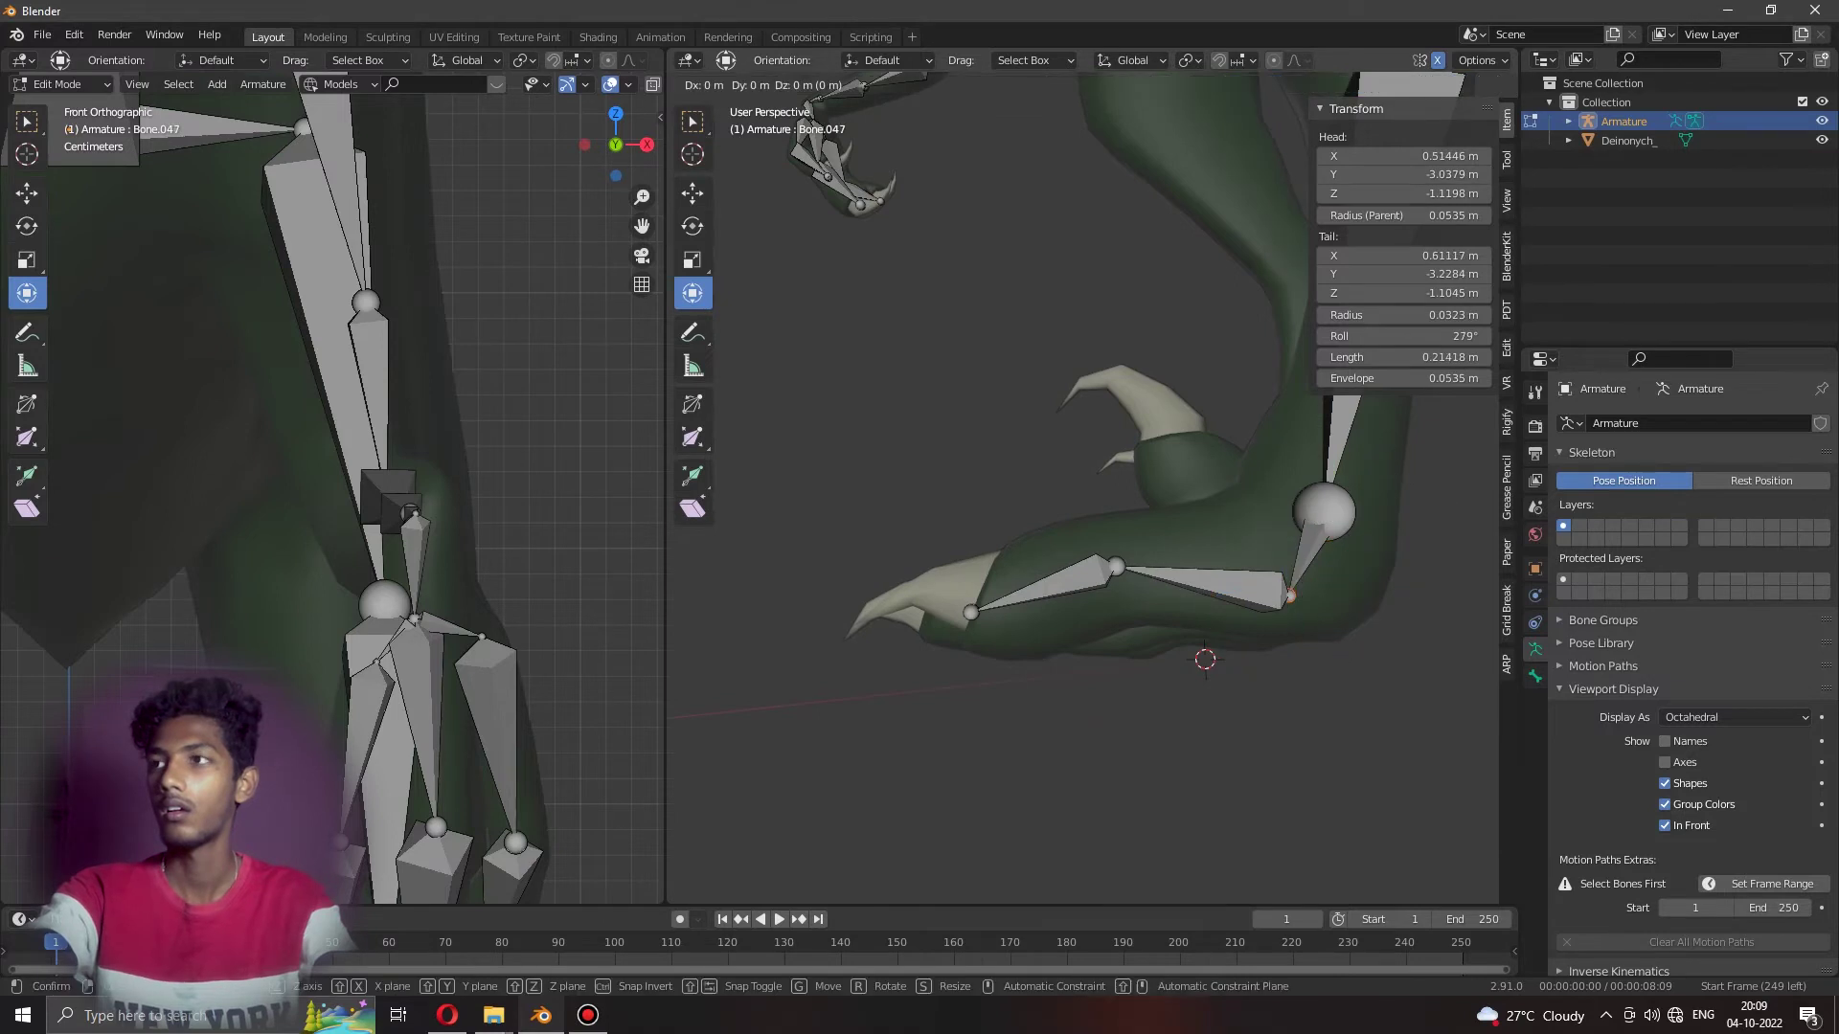
# Extrude a new two-bone toe chain from the ankle joint.
pyautogui.click(1285, 571)
pyautogui.moveTo(1285, 570); pyautogui.dragTo(1153, 401, button='middle')
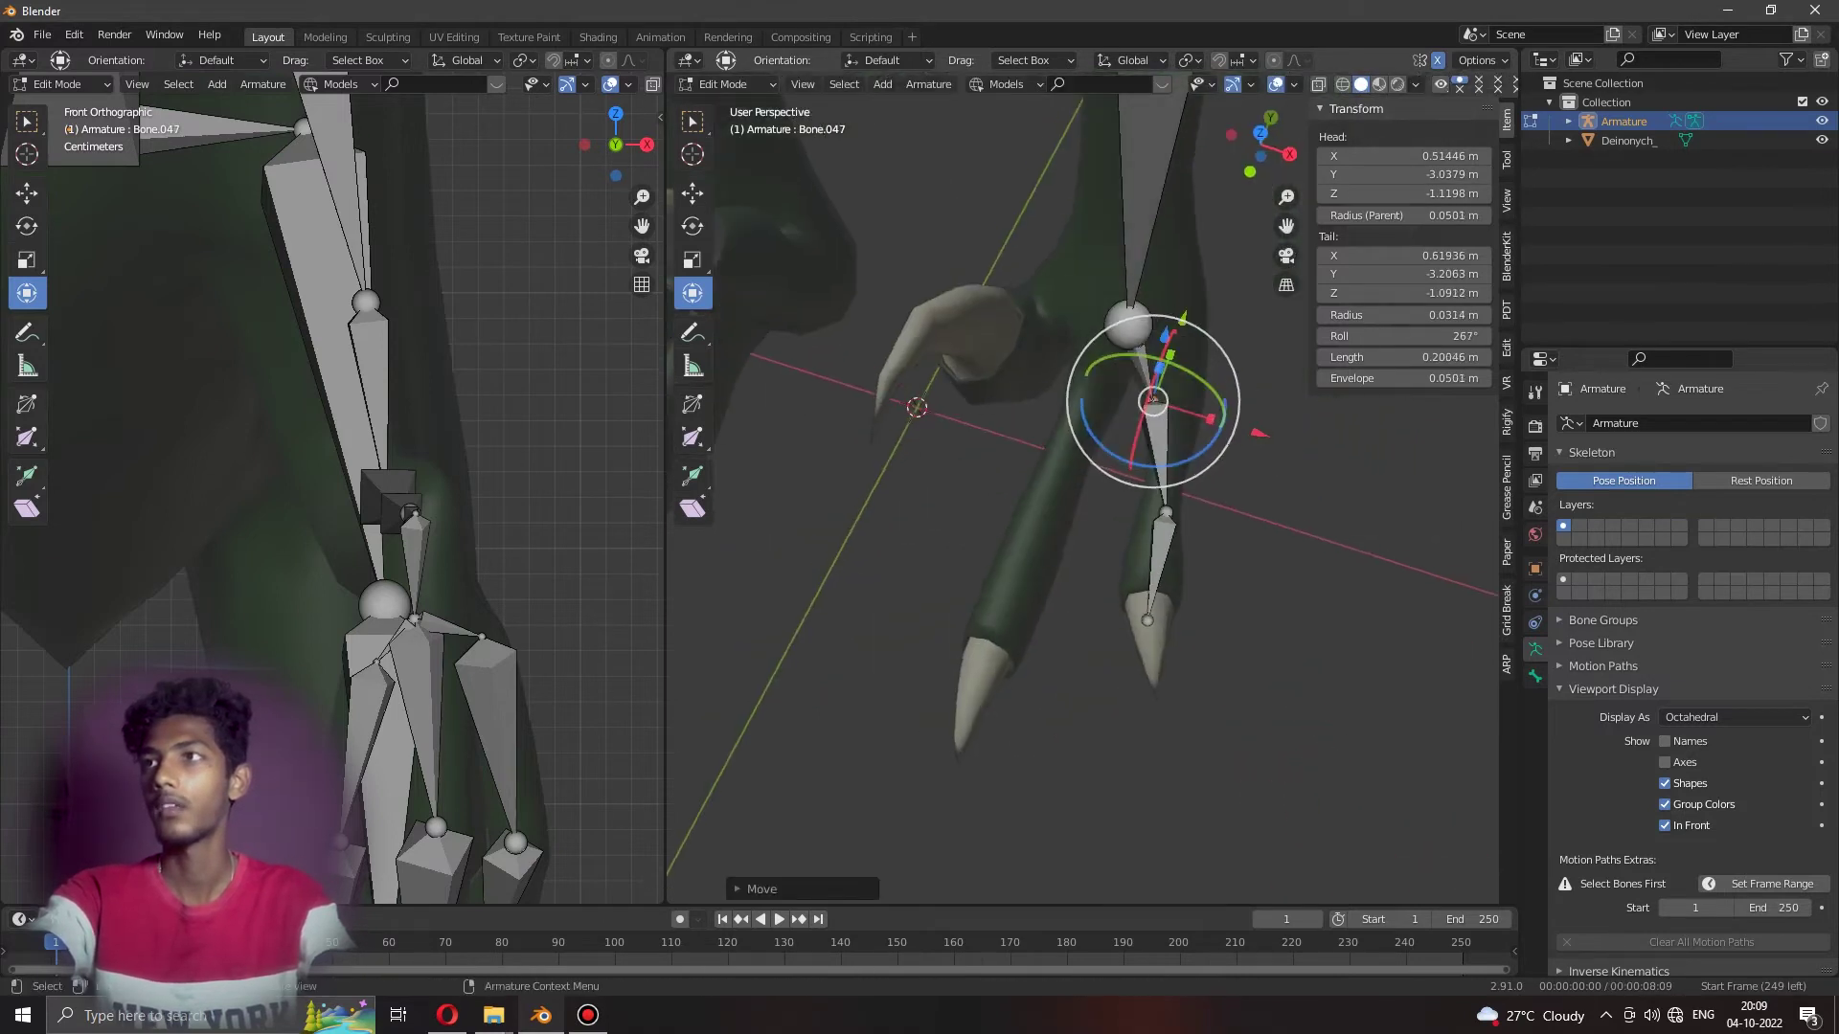
pyautogui.click(1121, 316)
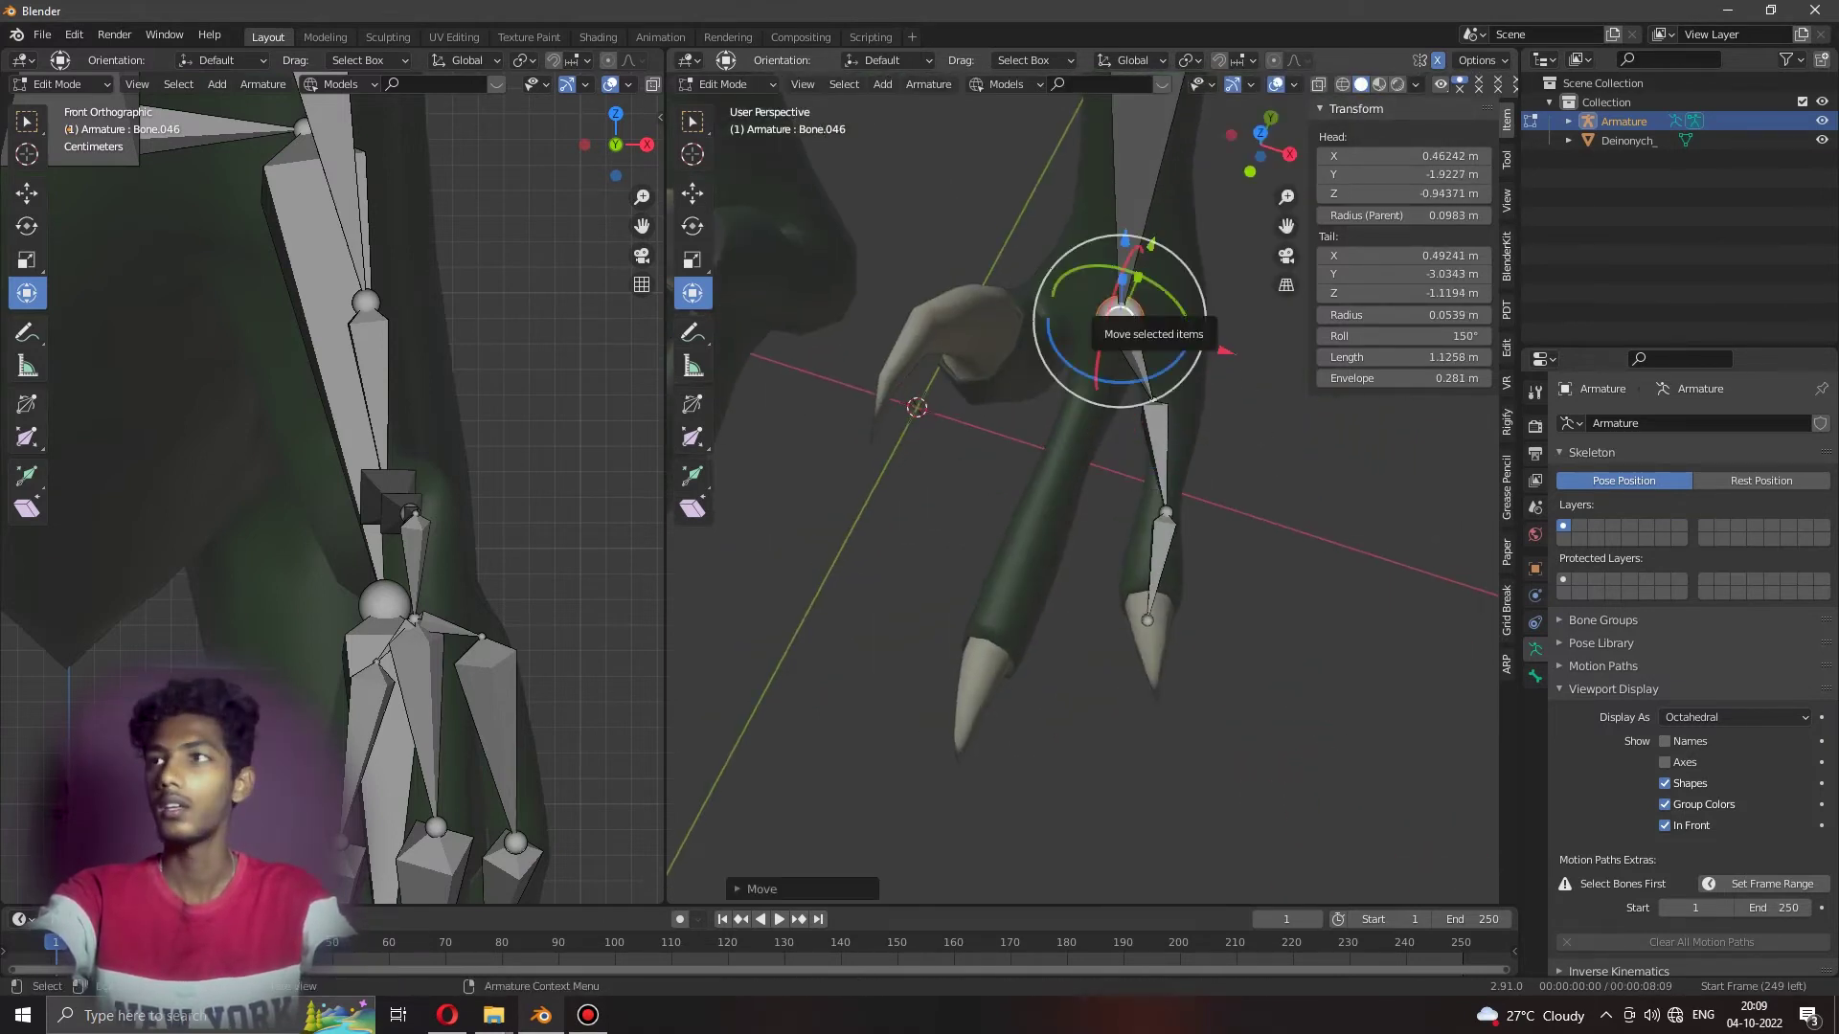
pyautogui.press('Return')
pyautogui.press('e')
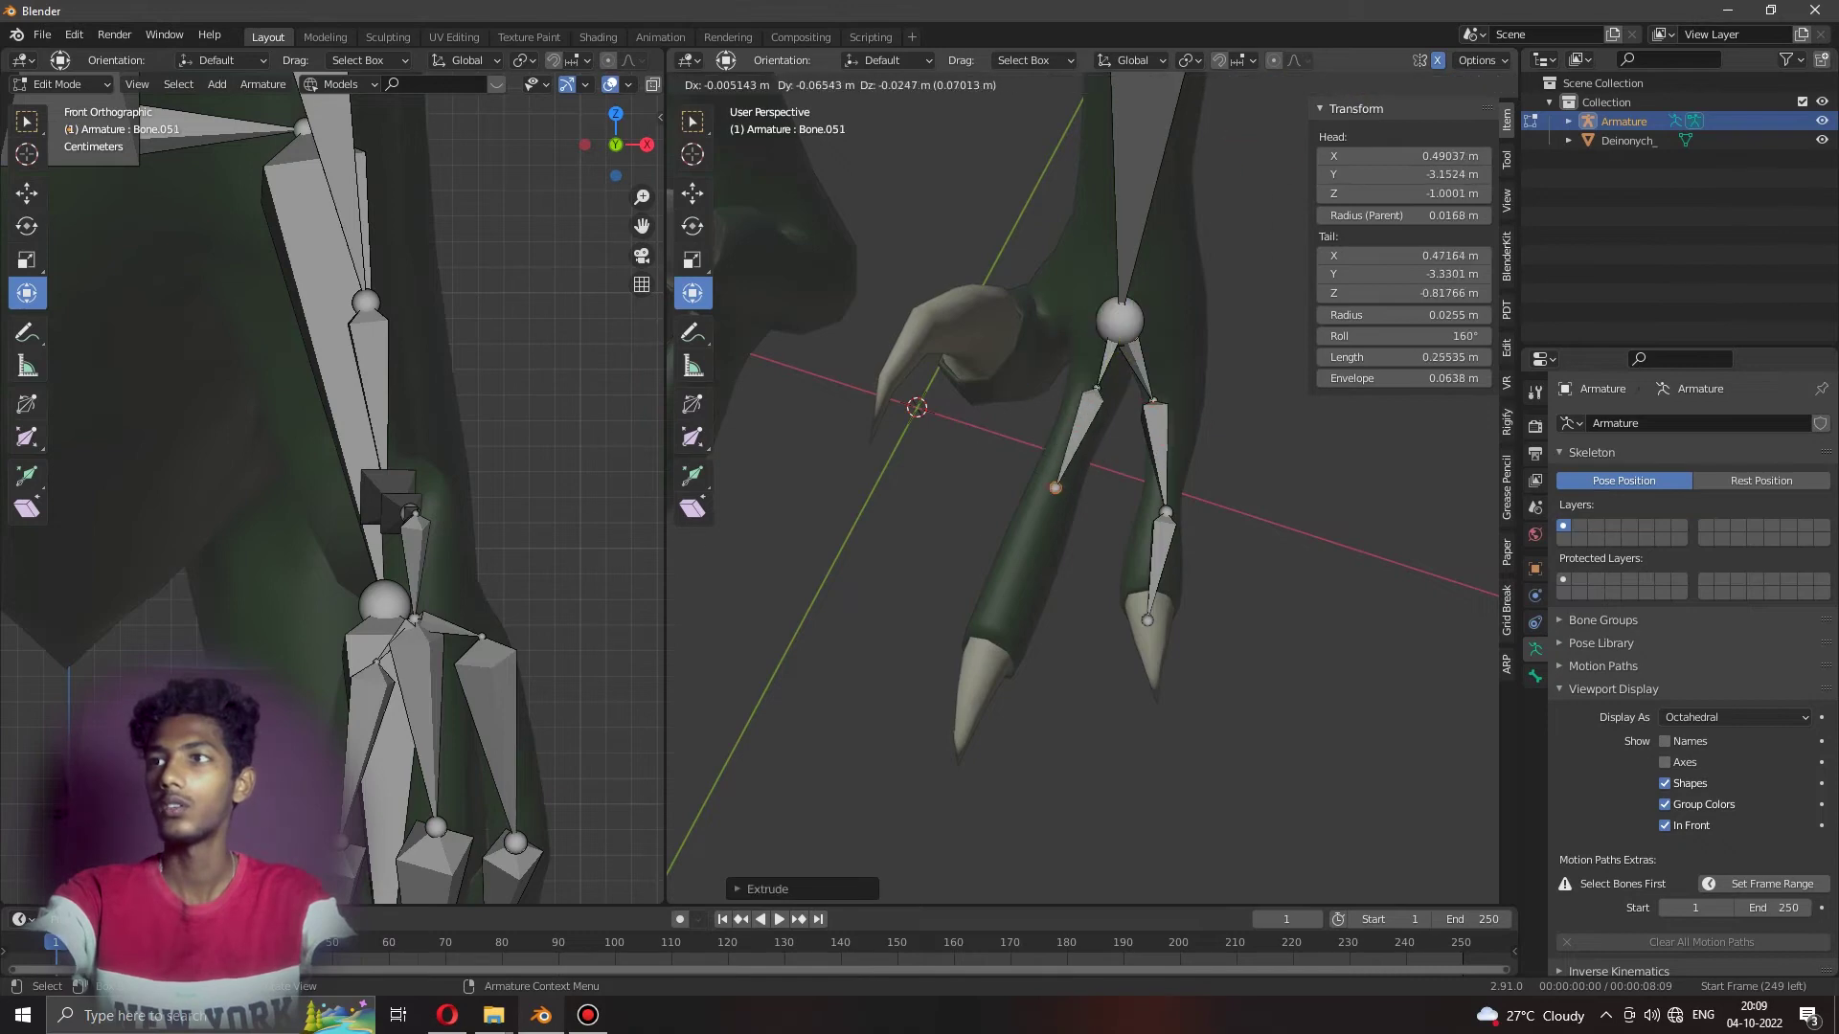
pyautogui.press('Return')
pyautogui.press('e')
pyautogui.press('Return')
# Move Bone.052's tail so it sits inside the toe's claw tip.
pyautogui.moveTo(996, 623)
pyautogui.mouseDown(button='middle')
pyautogui.moveTo(996, 450)
pyautogui.moveTo(996, 623)
pyautogui.mouseUp(button='middle')
pyautogui.press('g')
pyautogui.press('Return')
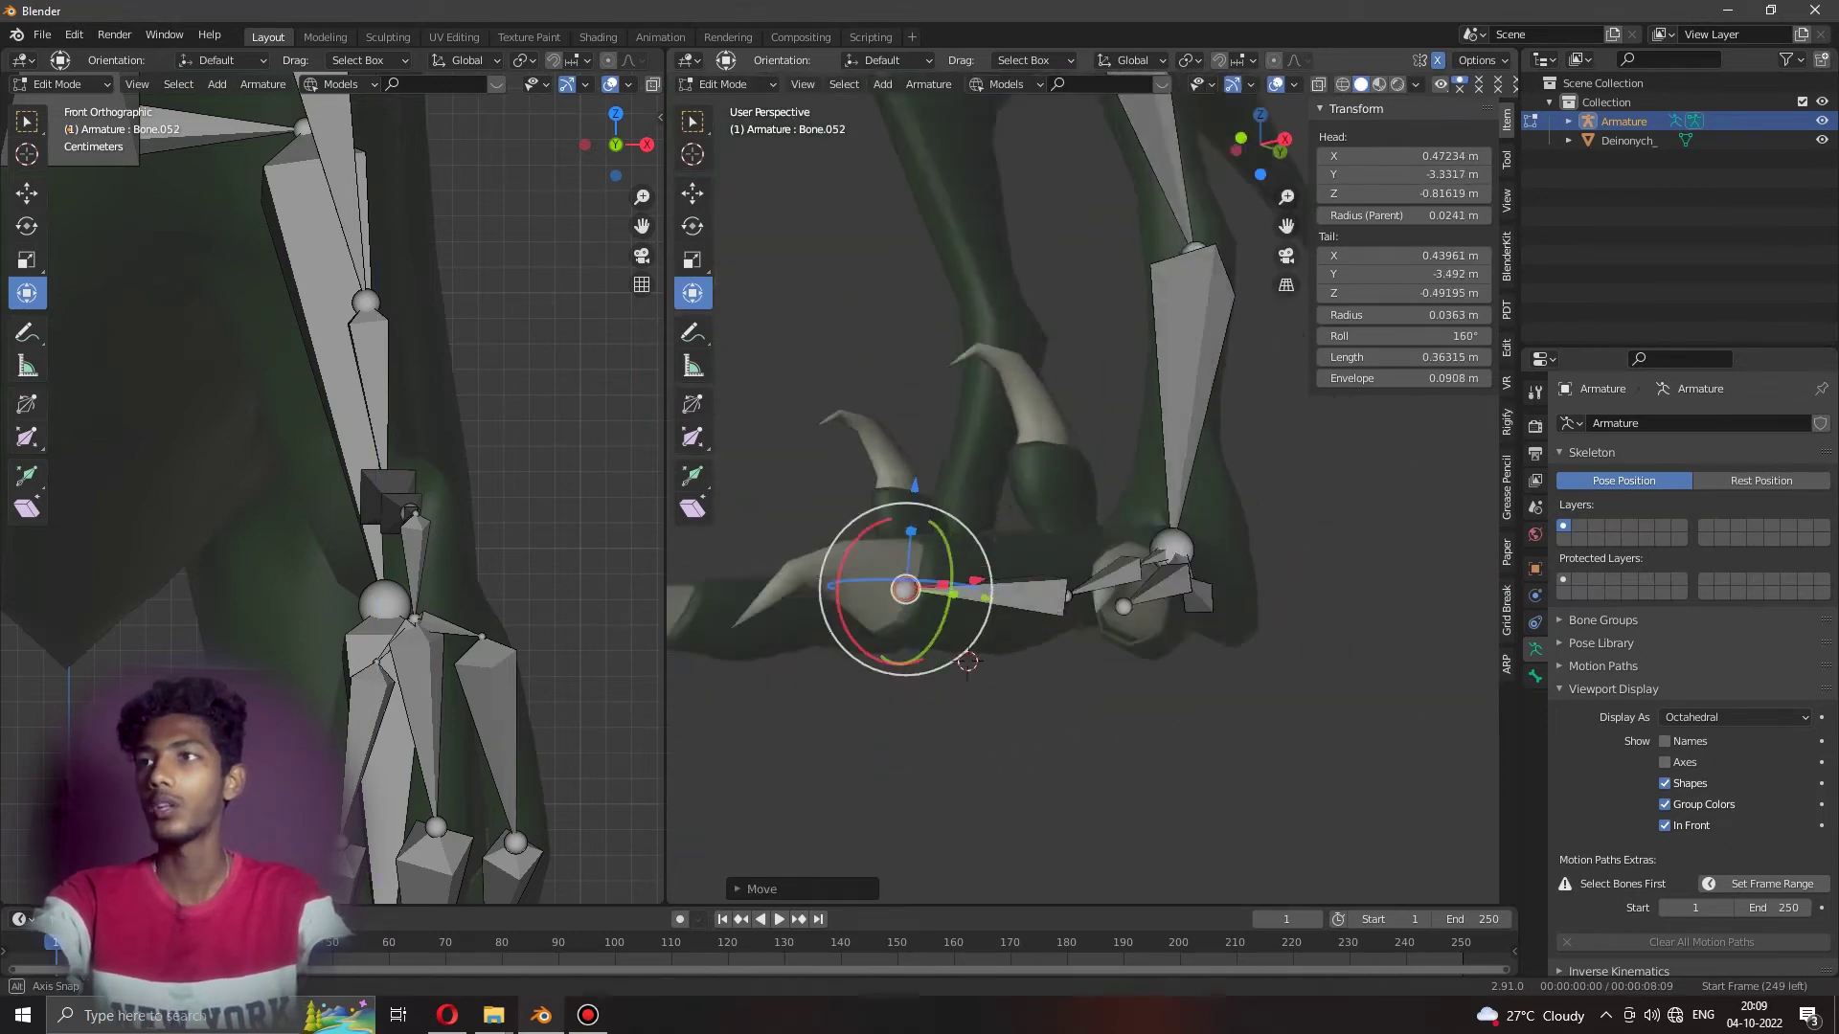
pyautogui.moveTo(1082, 575); pyautogui.dragTo(1130, 460, button='middle')
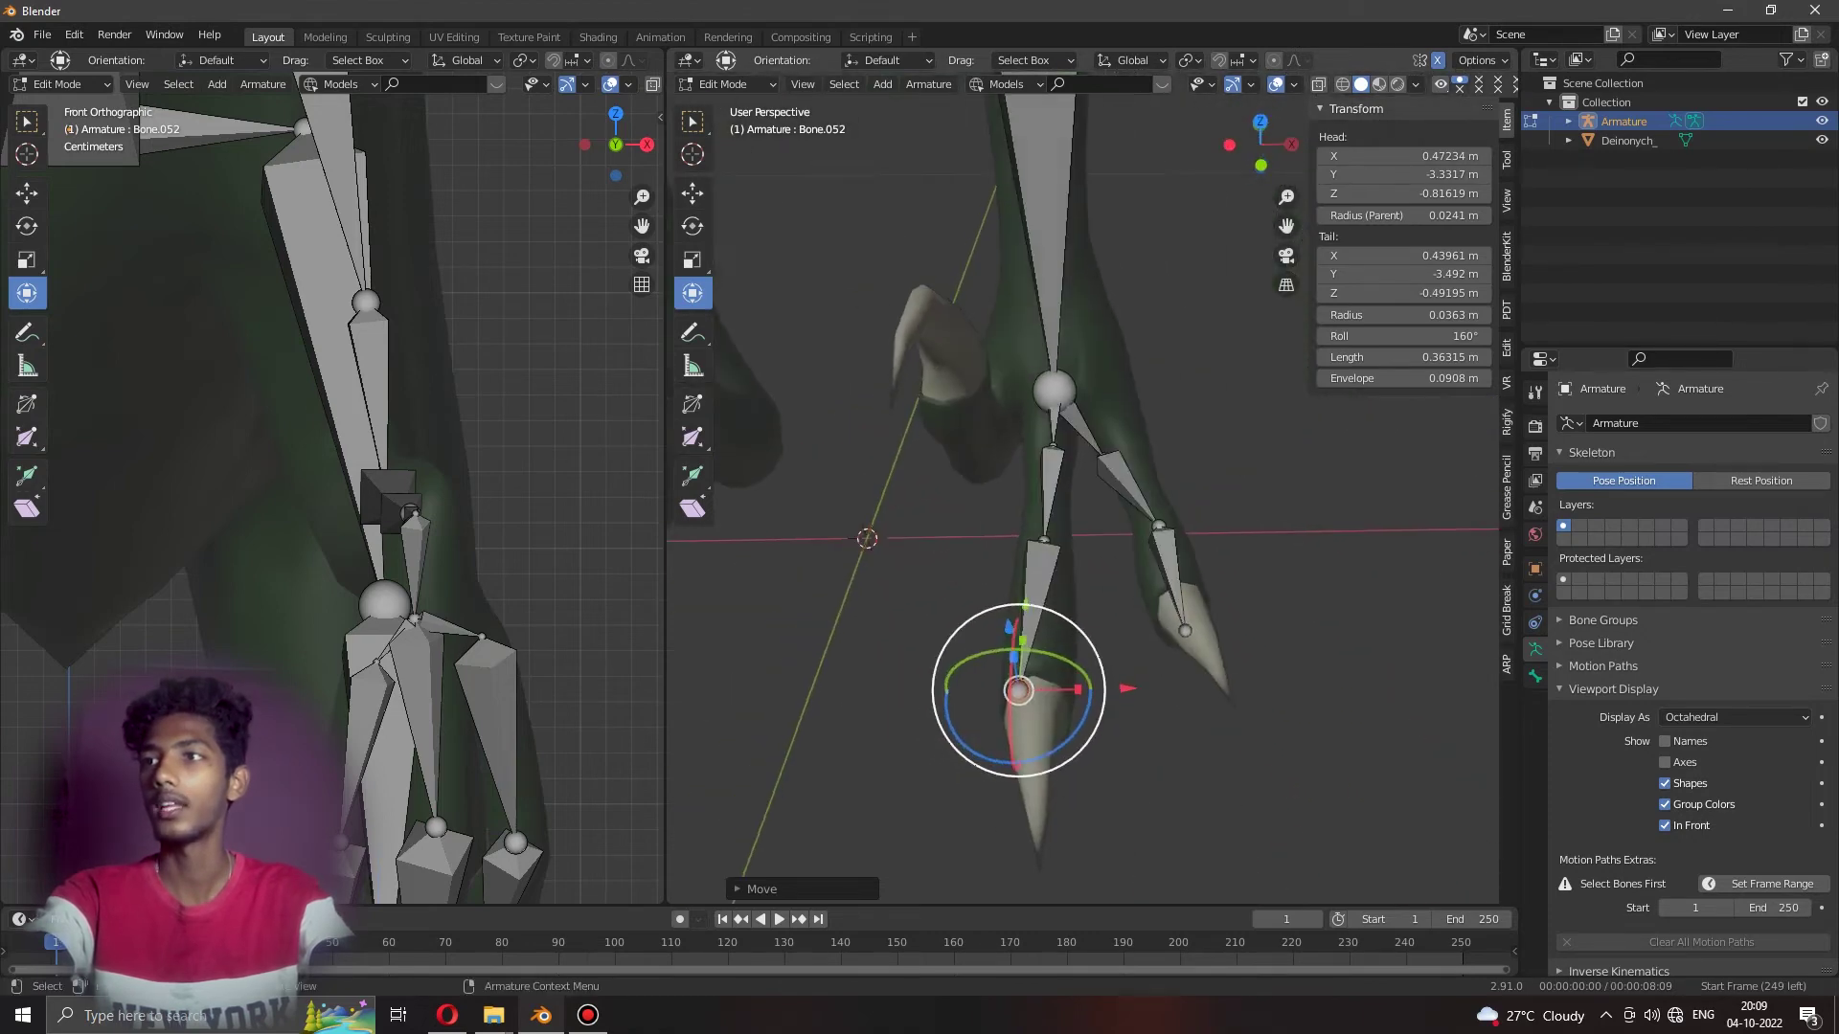
pyautogui.press('Return')
pyautogui.moveTo(1016, 575); pyautogui.dragTo(958, 431, button='middle')
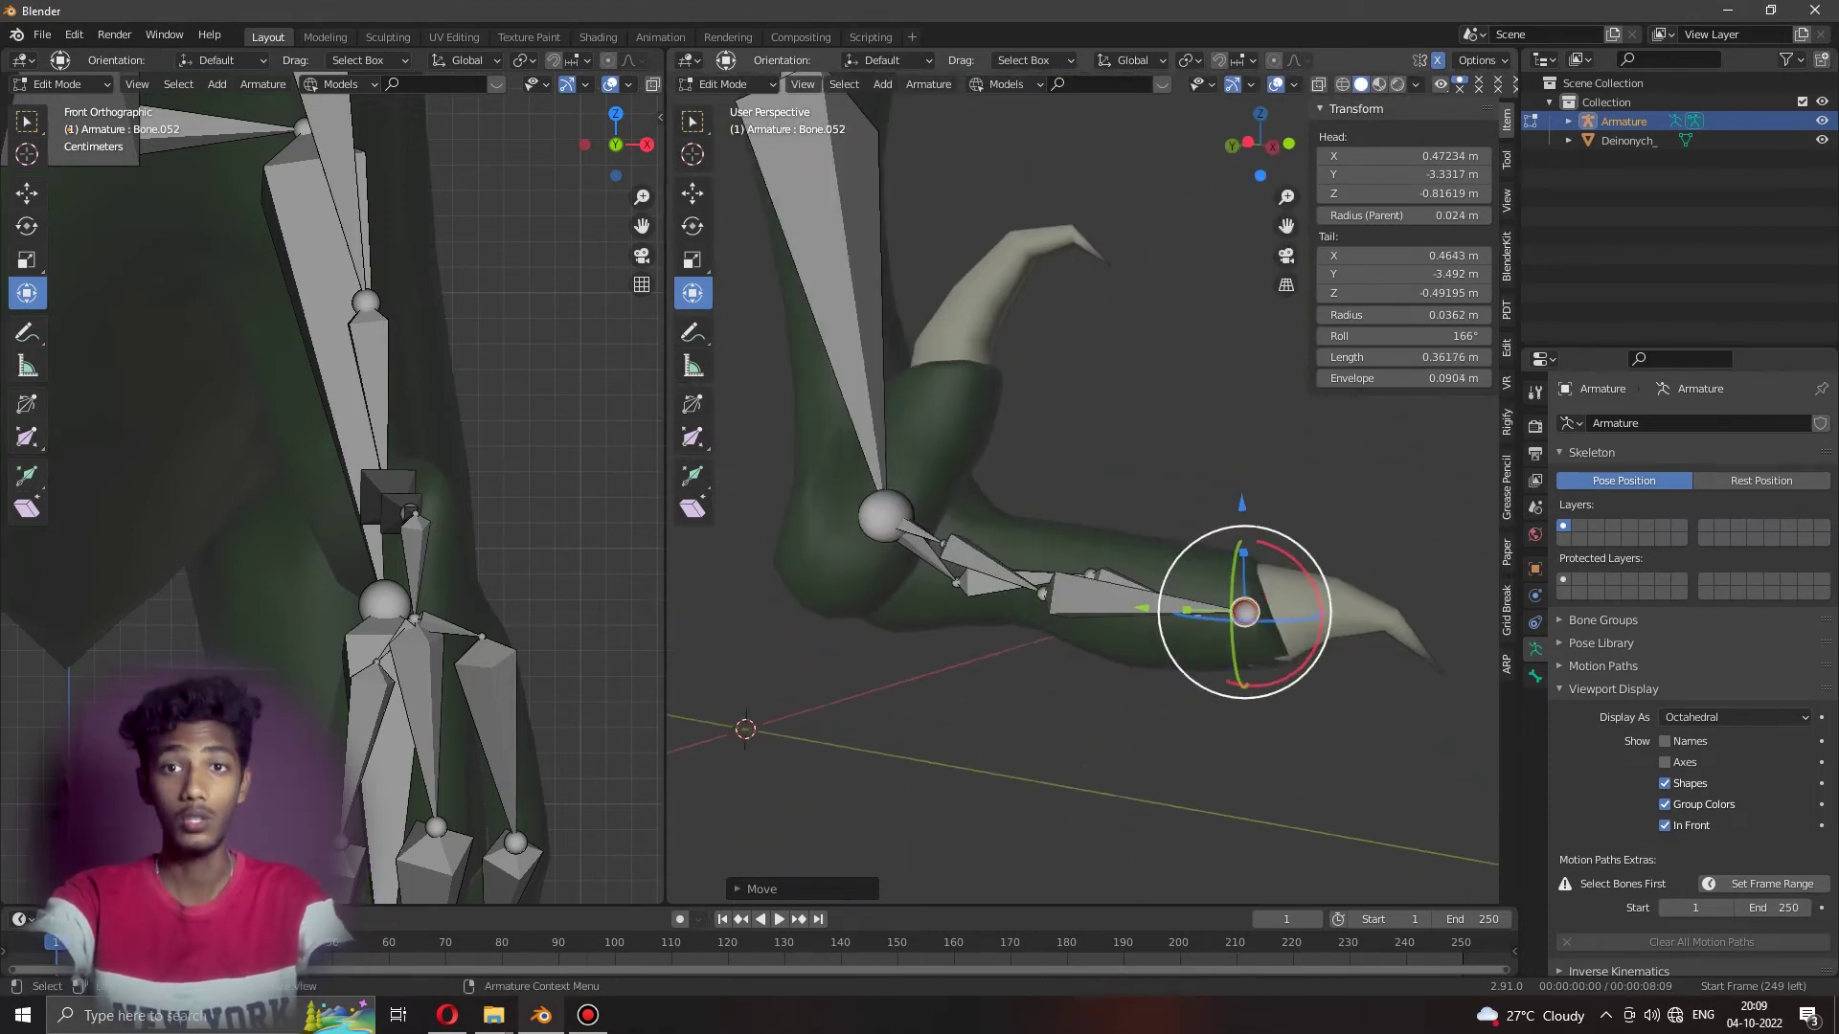
pyautogui.moveTo(1082, 431); pyautogui.dragTo(1083, 364, button='middle')
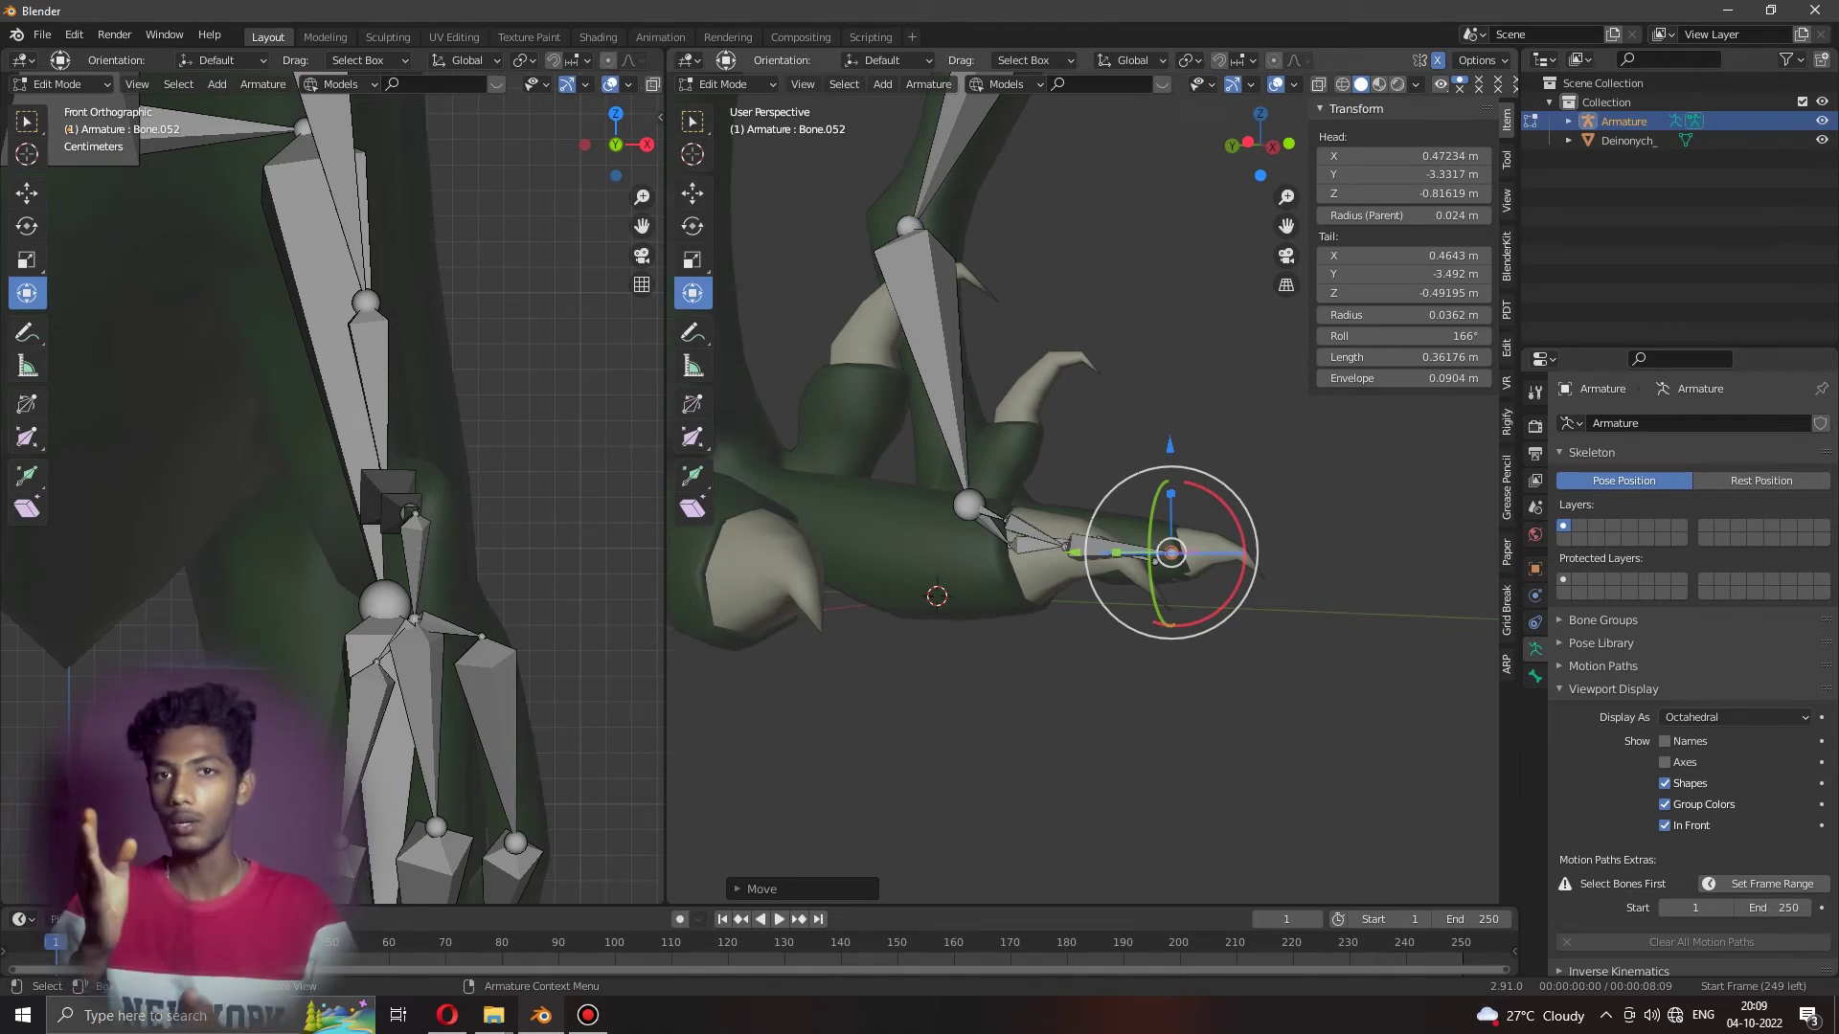
# Extrude a new toe bone from Bone.046's foot joint.
pyautogui.rightClick(738, 485)
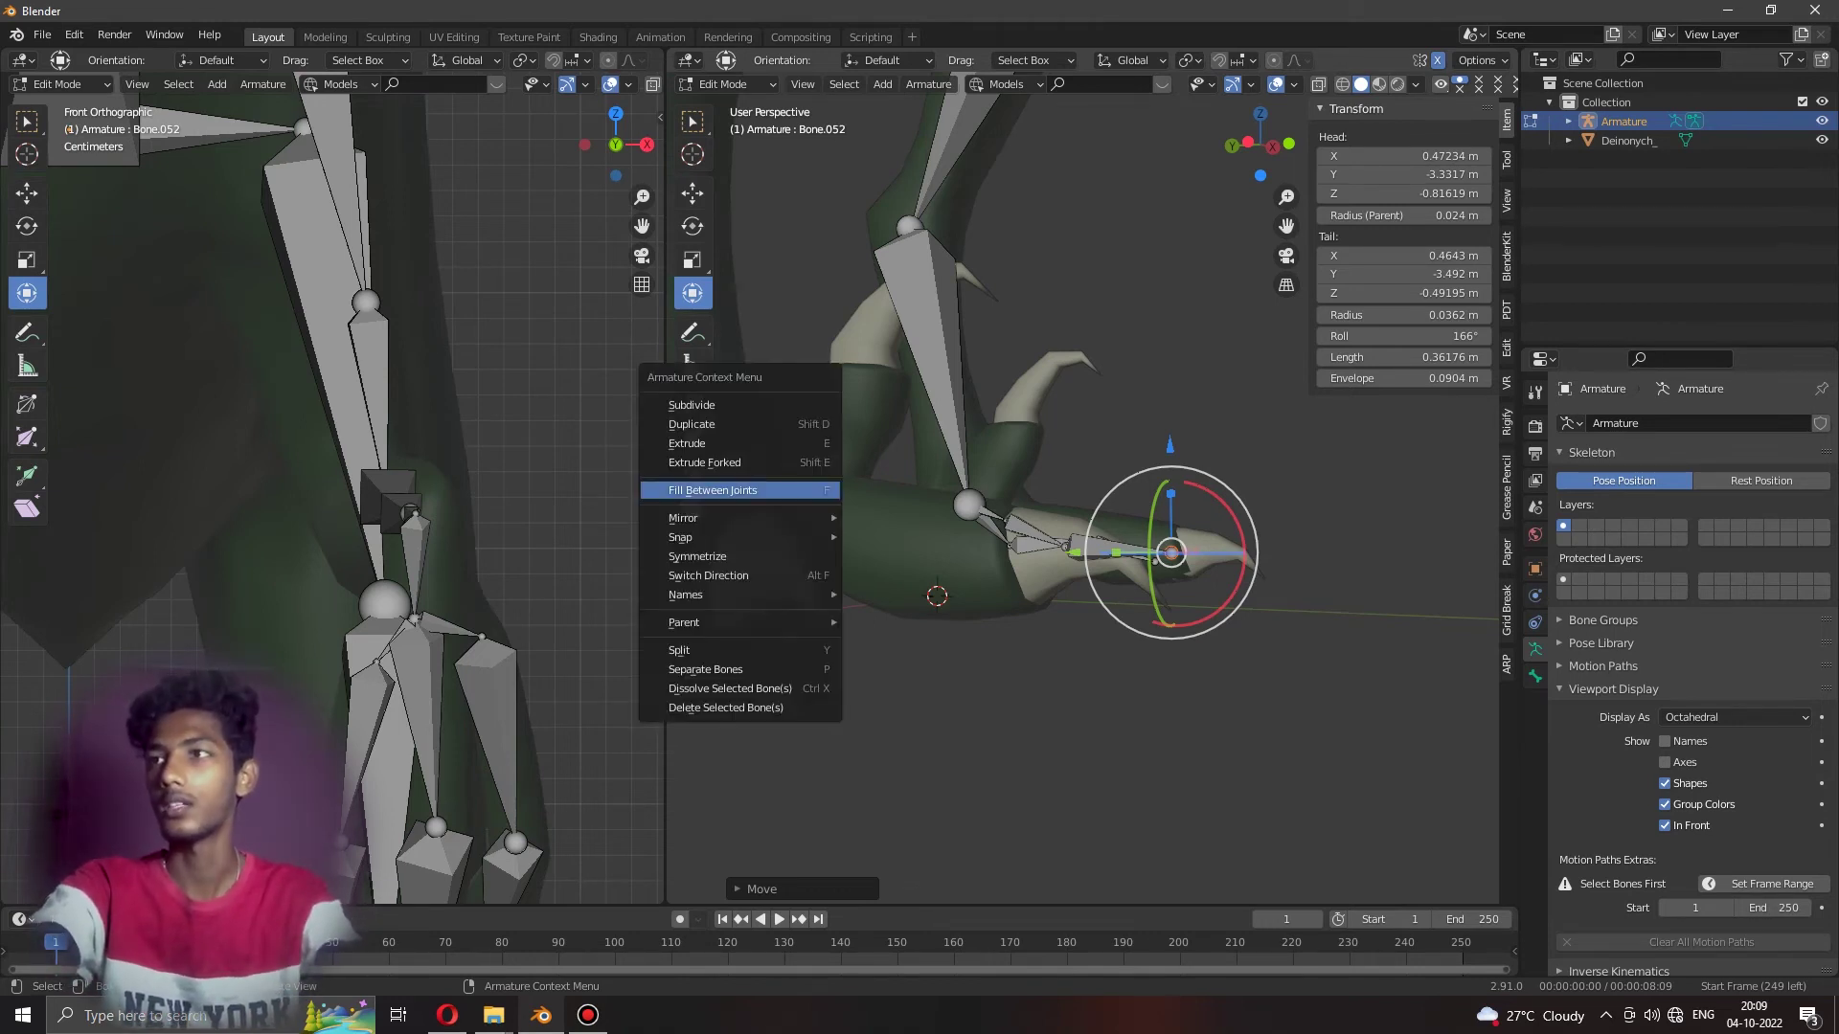
pyautogui.moveTo(737, 486); pyautogui.dragTo(862, 574, button='middle')
pyautogui.scroll(3, 1082, 498)
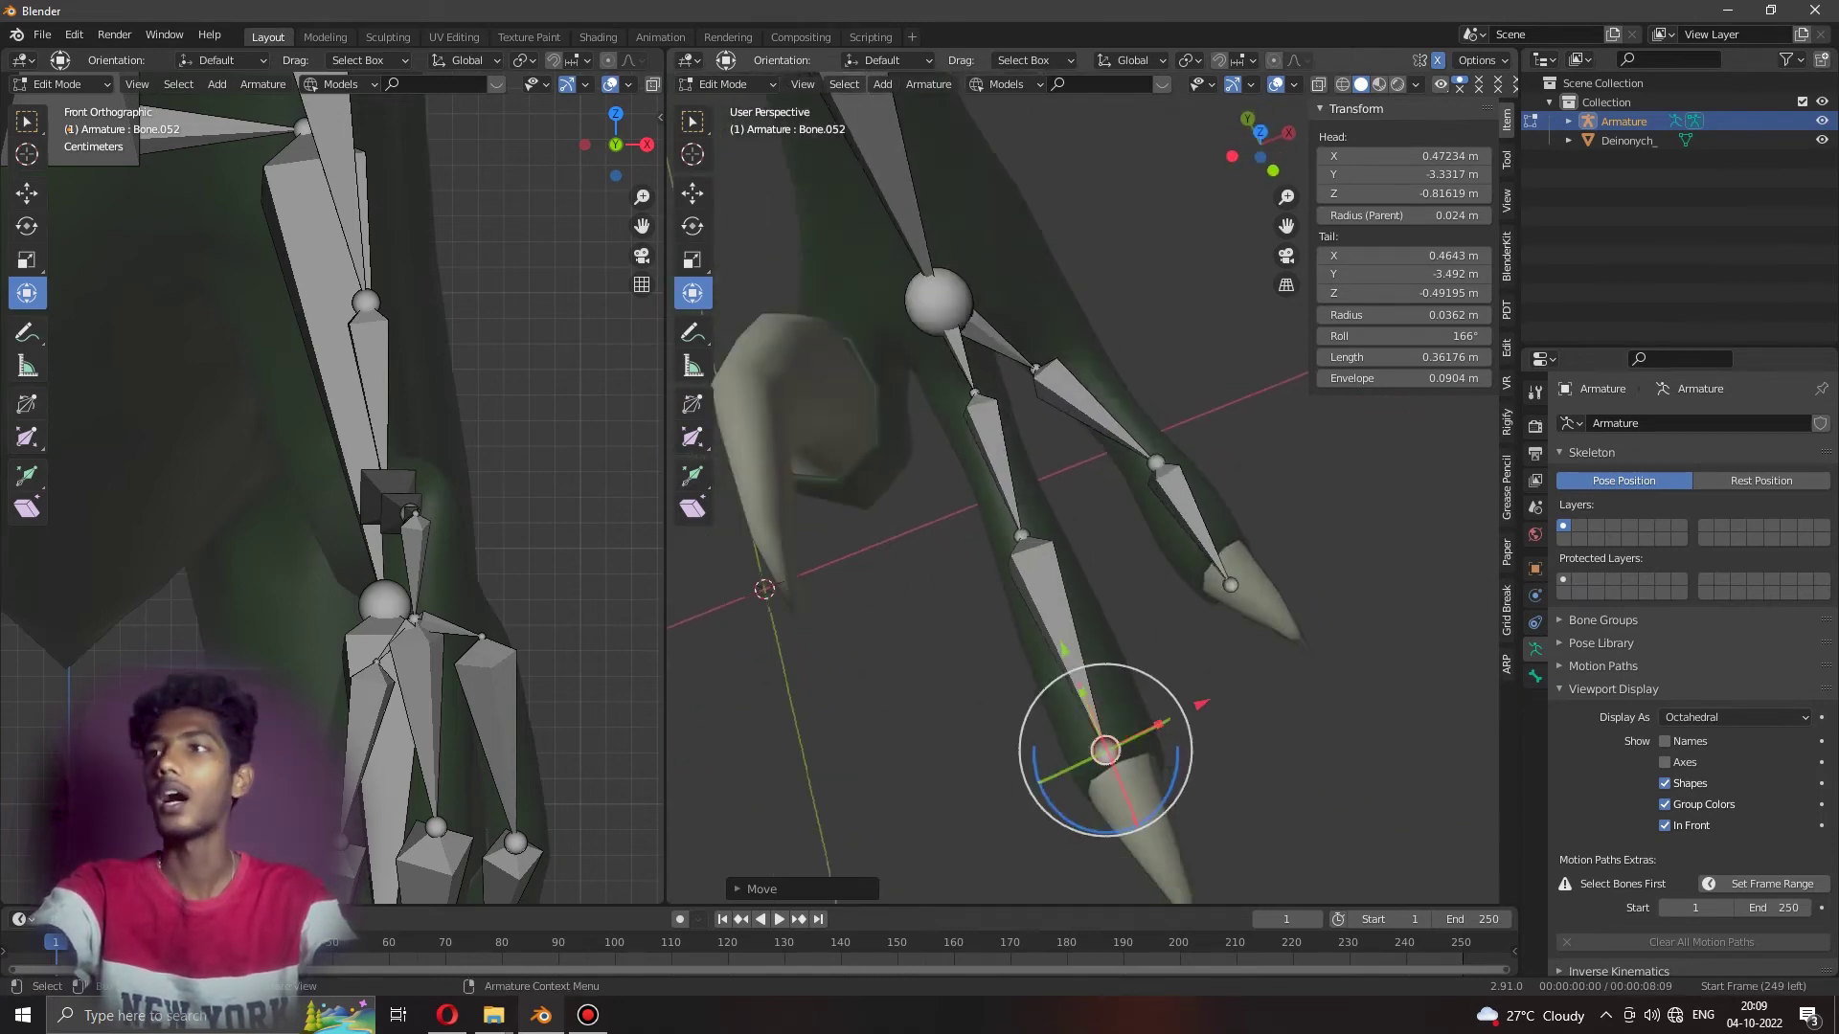
pyautogui.scroll(-1, 1083, 498)
pyautogui.moveTo(1083, 498)
pyautogui.mouseDown(button='middle')
pyautogui.moveTo(958, 374)
pyautogui.moveTo(1035, 460)
pyautogui.moveTo(987, 421)
pyautogui.mouseUp(button='middle')
pyautogui.click(1003, 716)
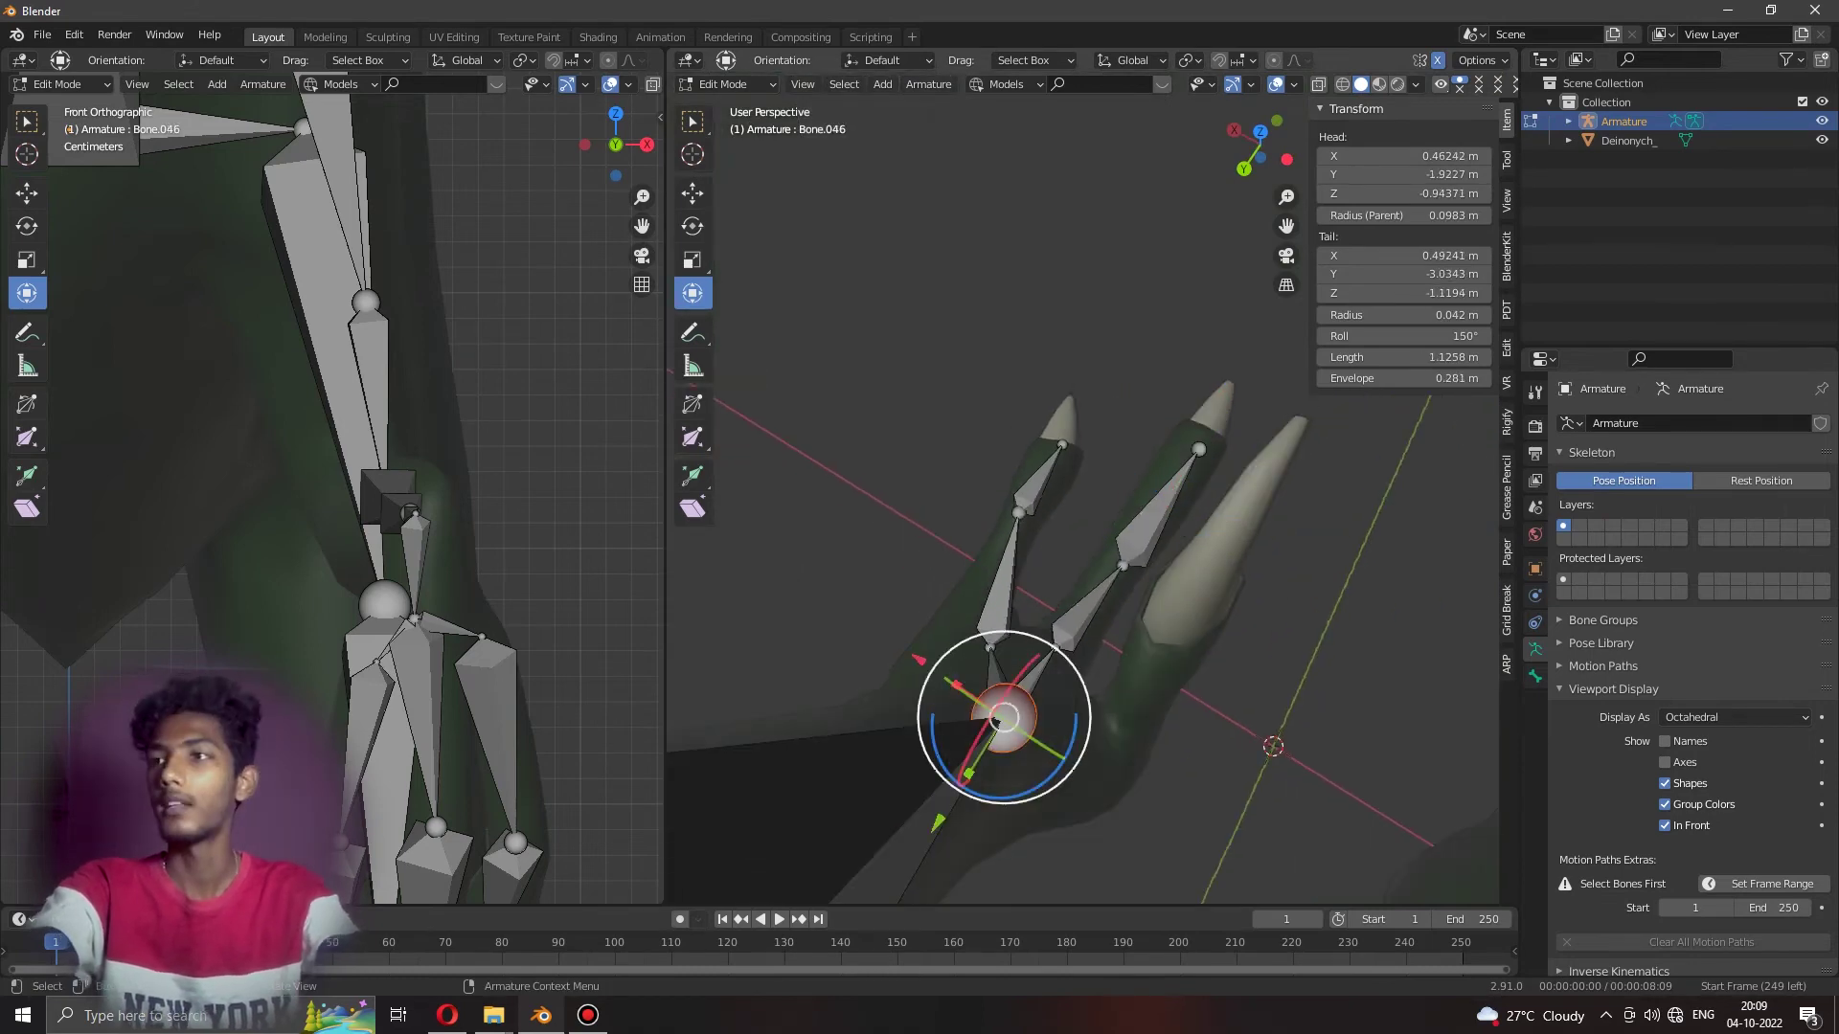
pyautogui.click(1114, 735)
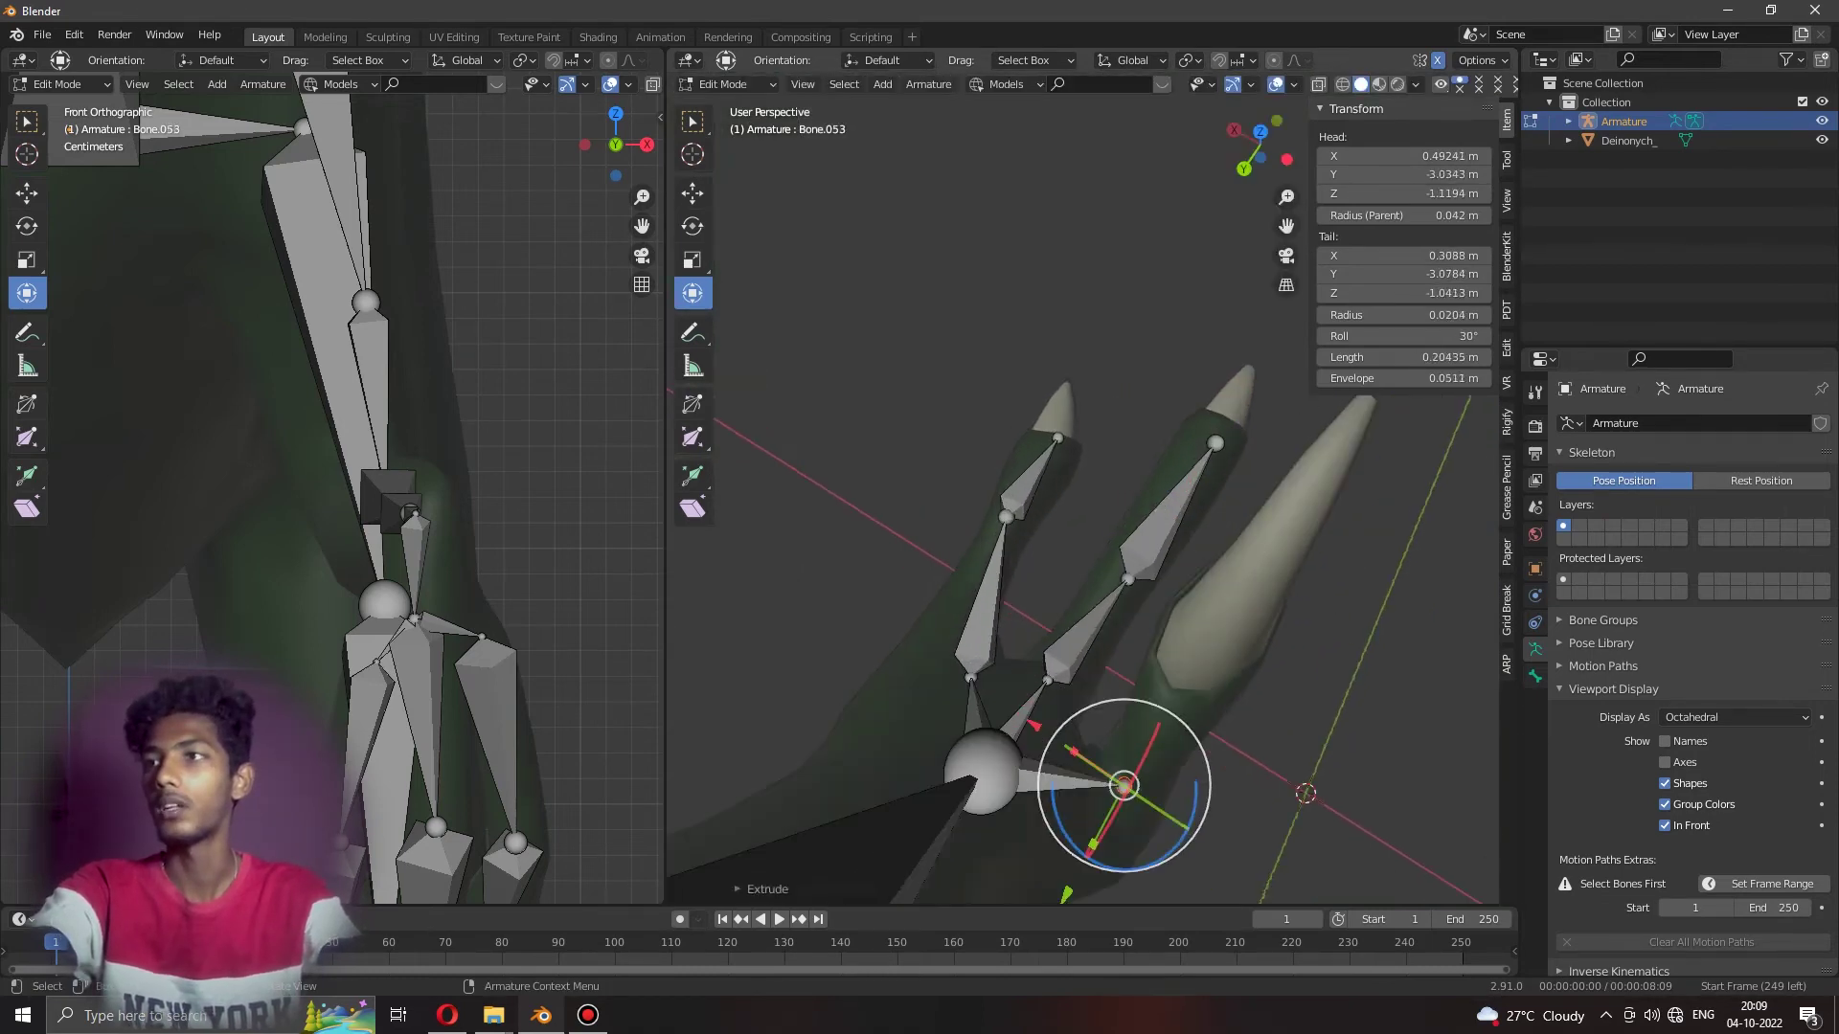
# Raise the new bone's end along Z and extrude two more bones up into the sickle claw.
pyautogui.scroll(5, 1101, 689)
pyautogui.press('g')
pyautogui.press('z')
pyautogui.click(1101, 690)
pyautogui.moveTo(1101, 689); pyautogui.dragTo(977, 670, button='middle')
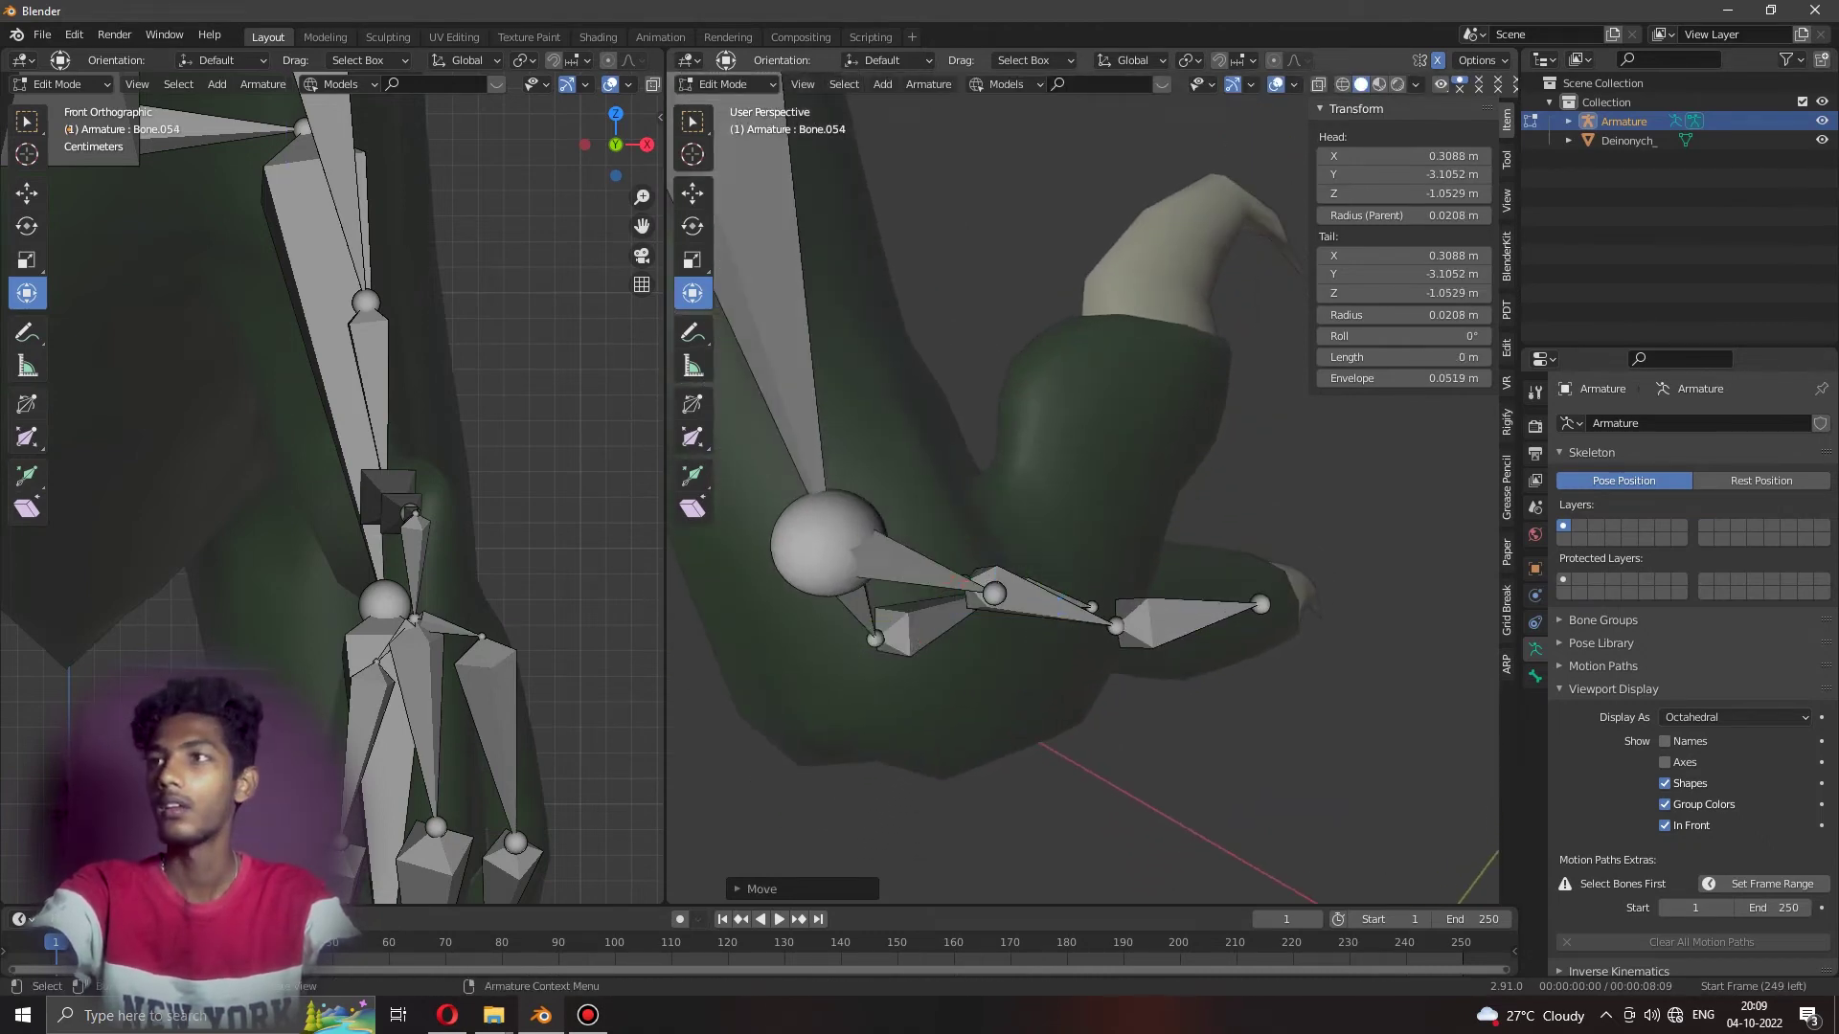
pyautogui.press('e')
pyautogui.click(1067, 490)
pyautogui.press('e')
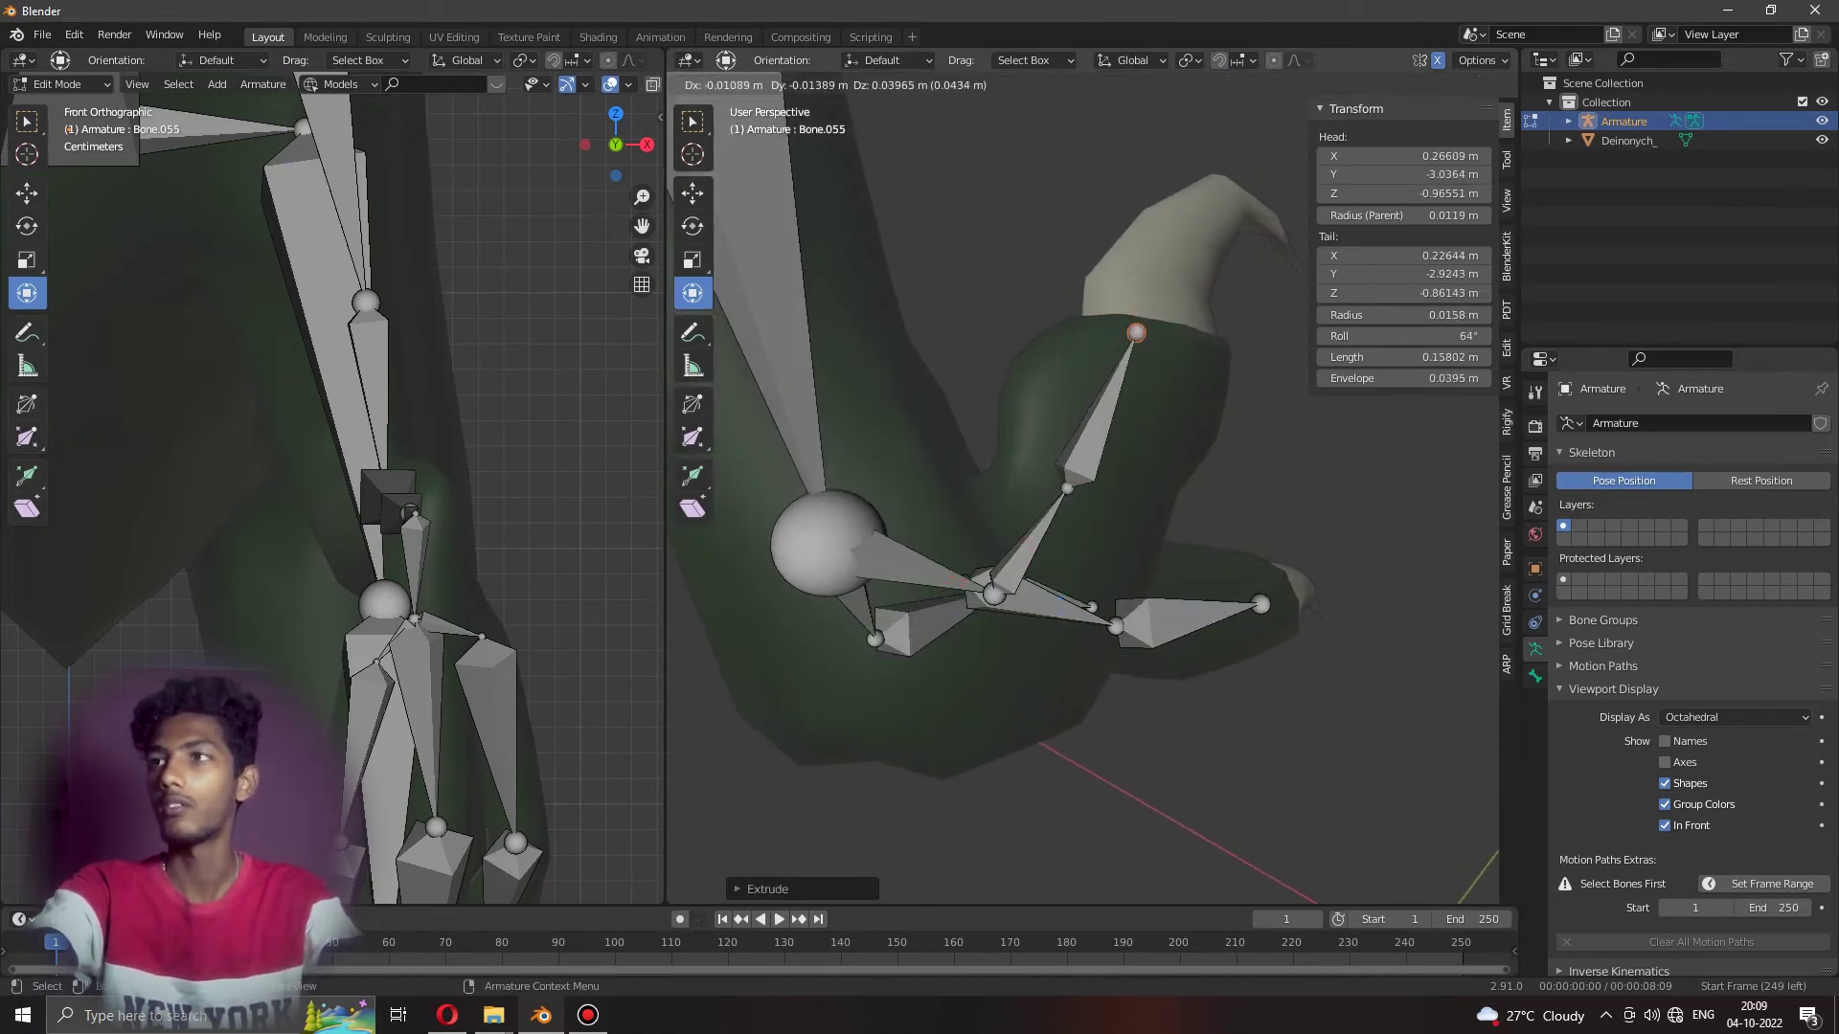
pyautogui.click(1136, 332)
pyautogui.moveTo(1136, 332)
pyautogui.mouseDown(button='middle')
pyautogui.moveTo(958, 431)
pyautogui.moveTo(848, 91)
pyautogui.moveTo(805, 115)
pyautogui.mouseUp(button='middle')
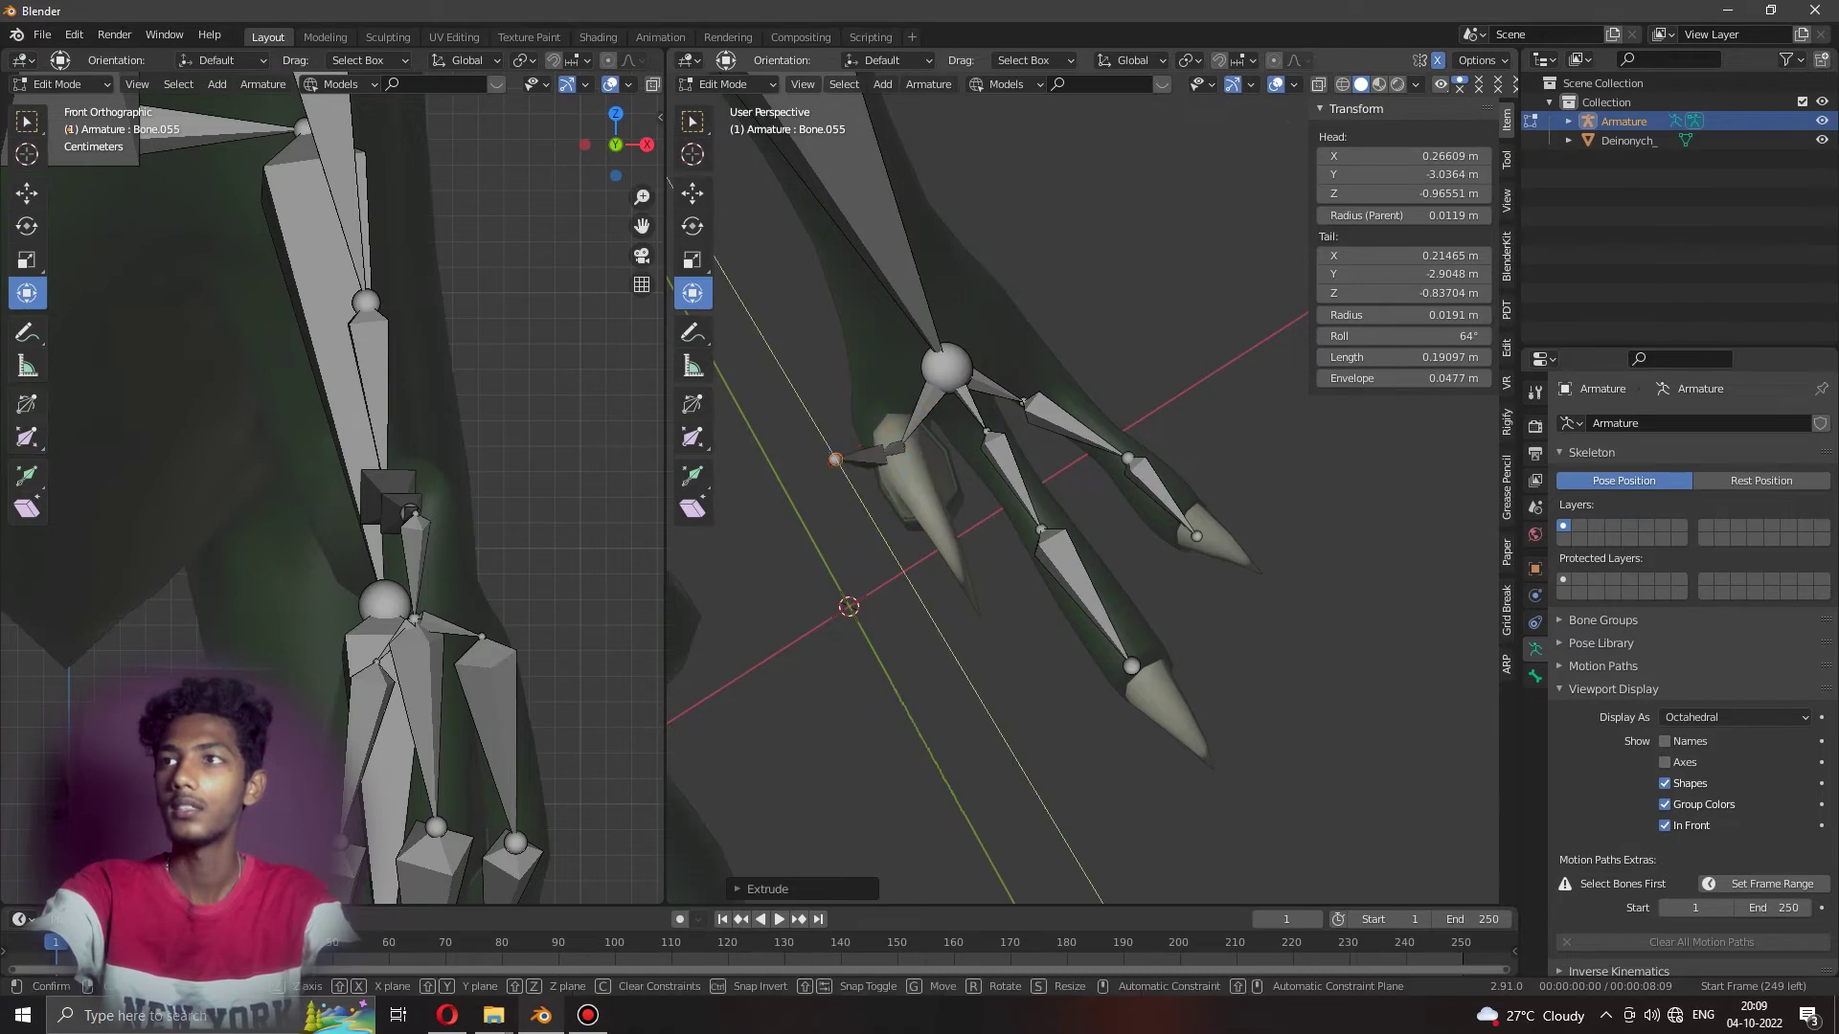
# Fit the claw bone's tip and the toe's middle joint along the sickle claw's curve.
pyautogui.moveTo(835, 459)
pyautogui.mouseDown()
pyautogui.moveTo(896, 560)
pyautogui.moveTo(936, 533)
pyautogui.mouseUp()
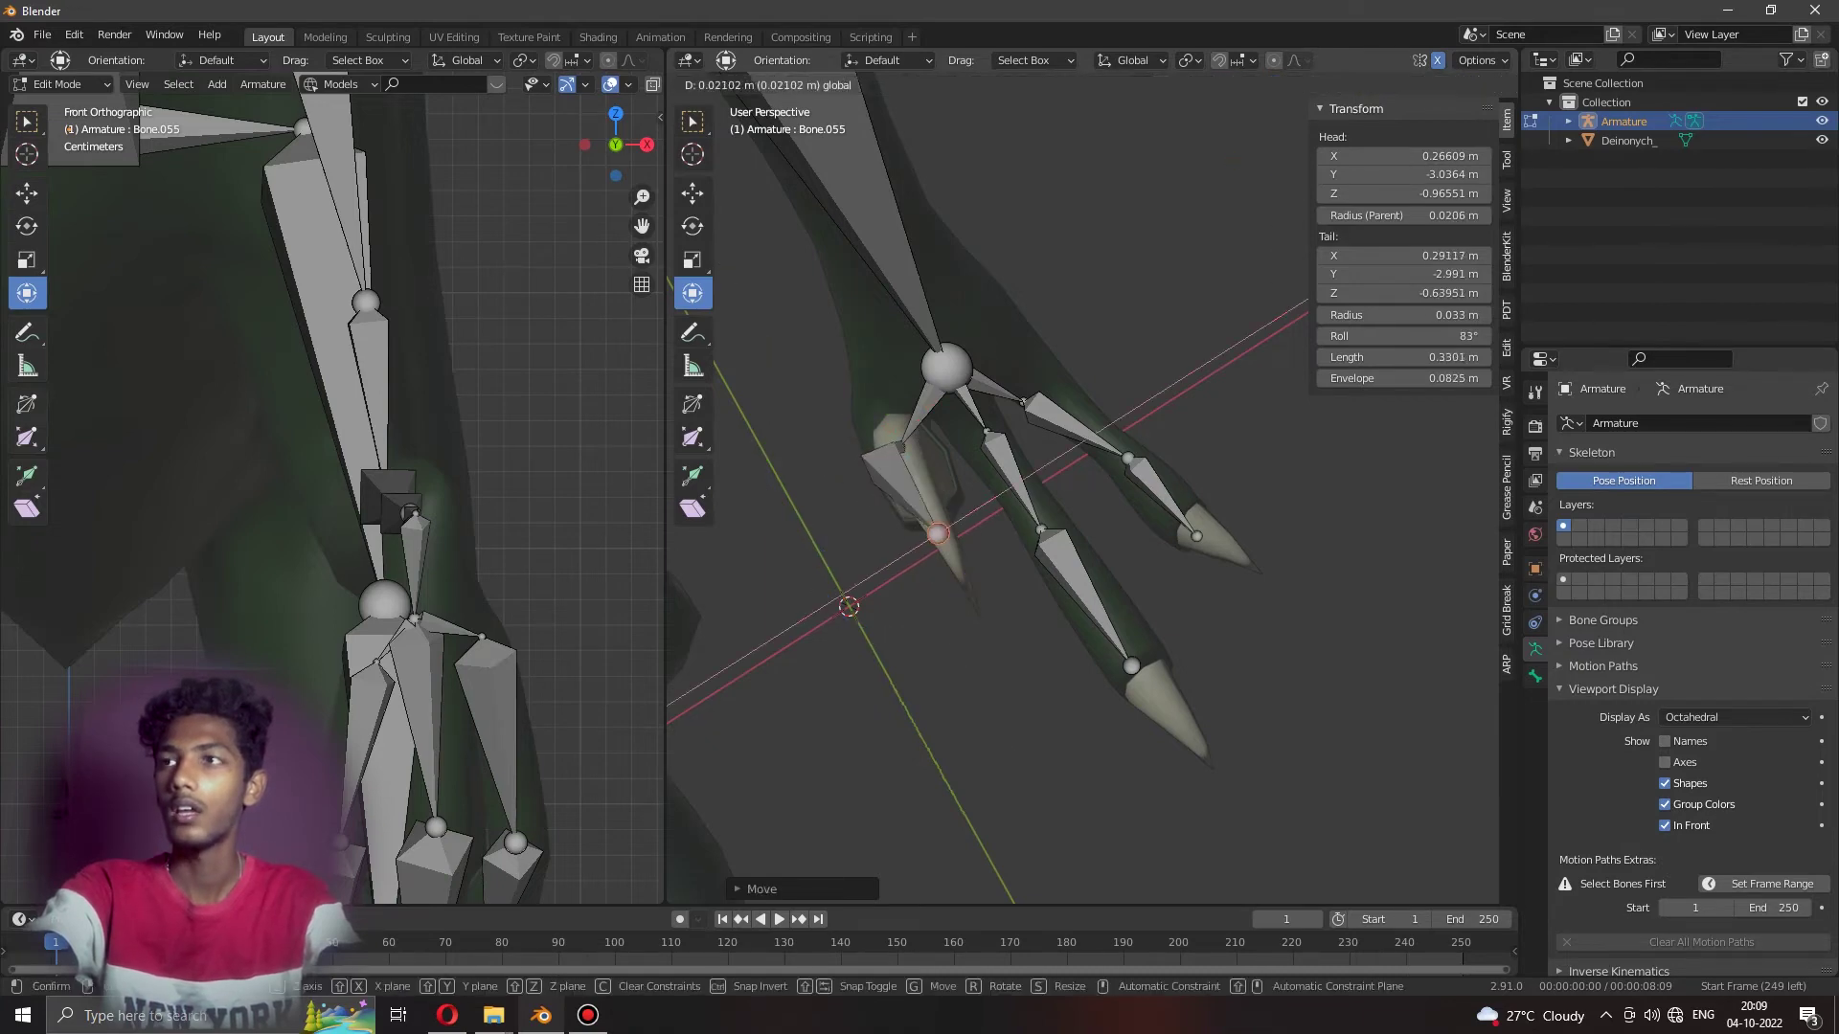
pyautogui.moveTo(936, 534); pyautogui.dragTo(1053, 402, button='middle')
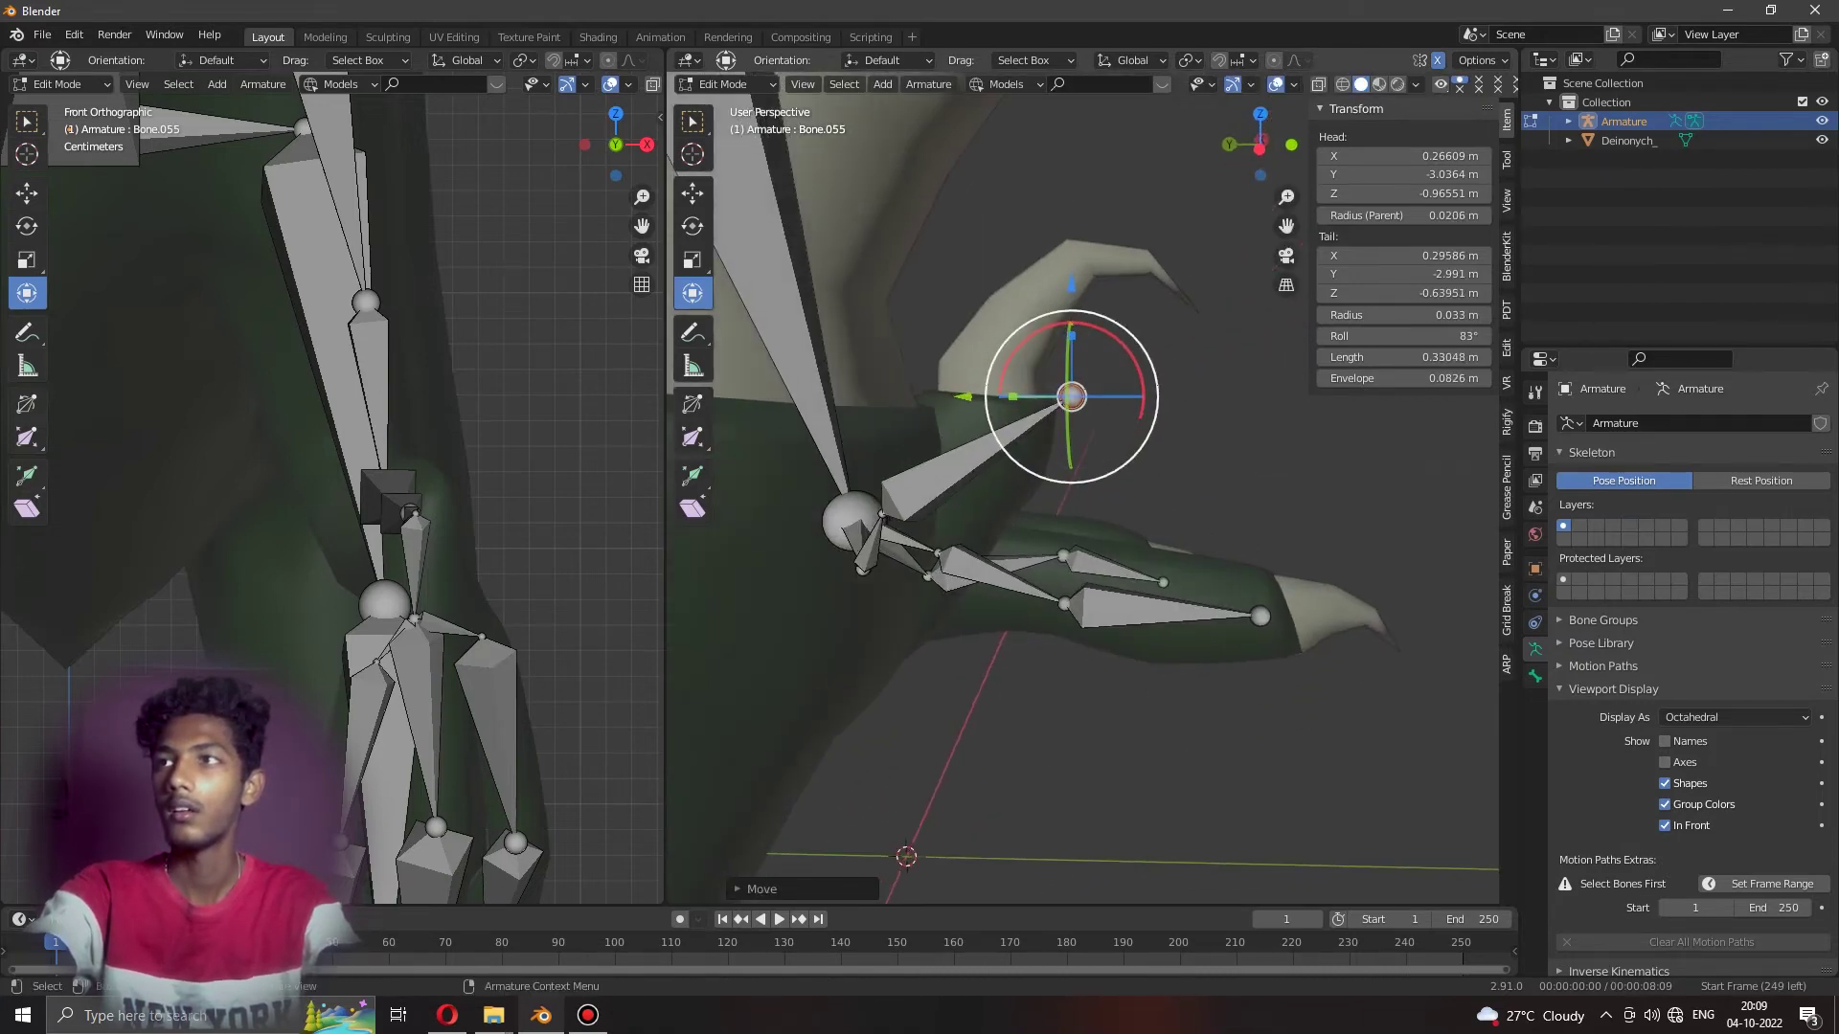
pyautogui.moveTo(1071, 395); pyautogui.dragTo(1025, 397)
pyautogui.moveTo(1025, 398)
pyautogui.mouseDown(button='middle')
pyautogui.moveTo(1053, 697)
pyautogui.moveTo(1149, 526)
pyautogui.mouseUp(button='middle')
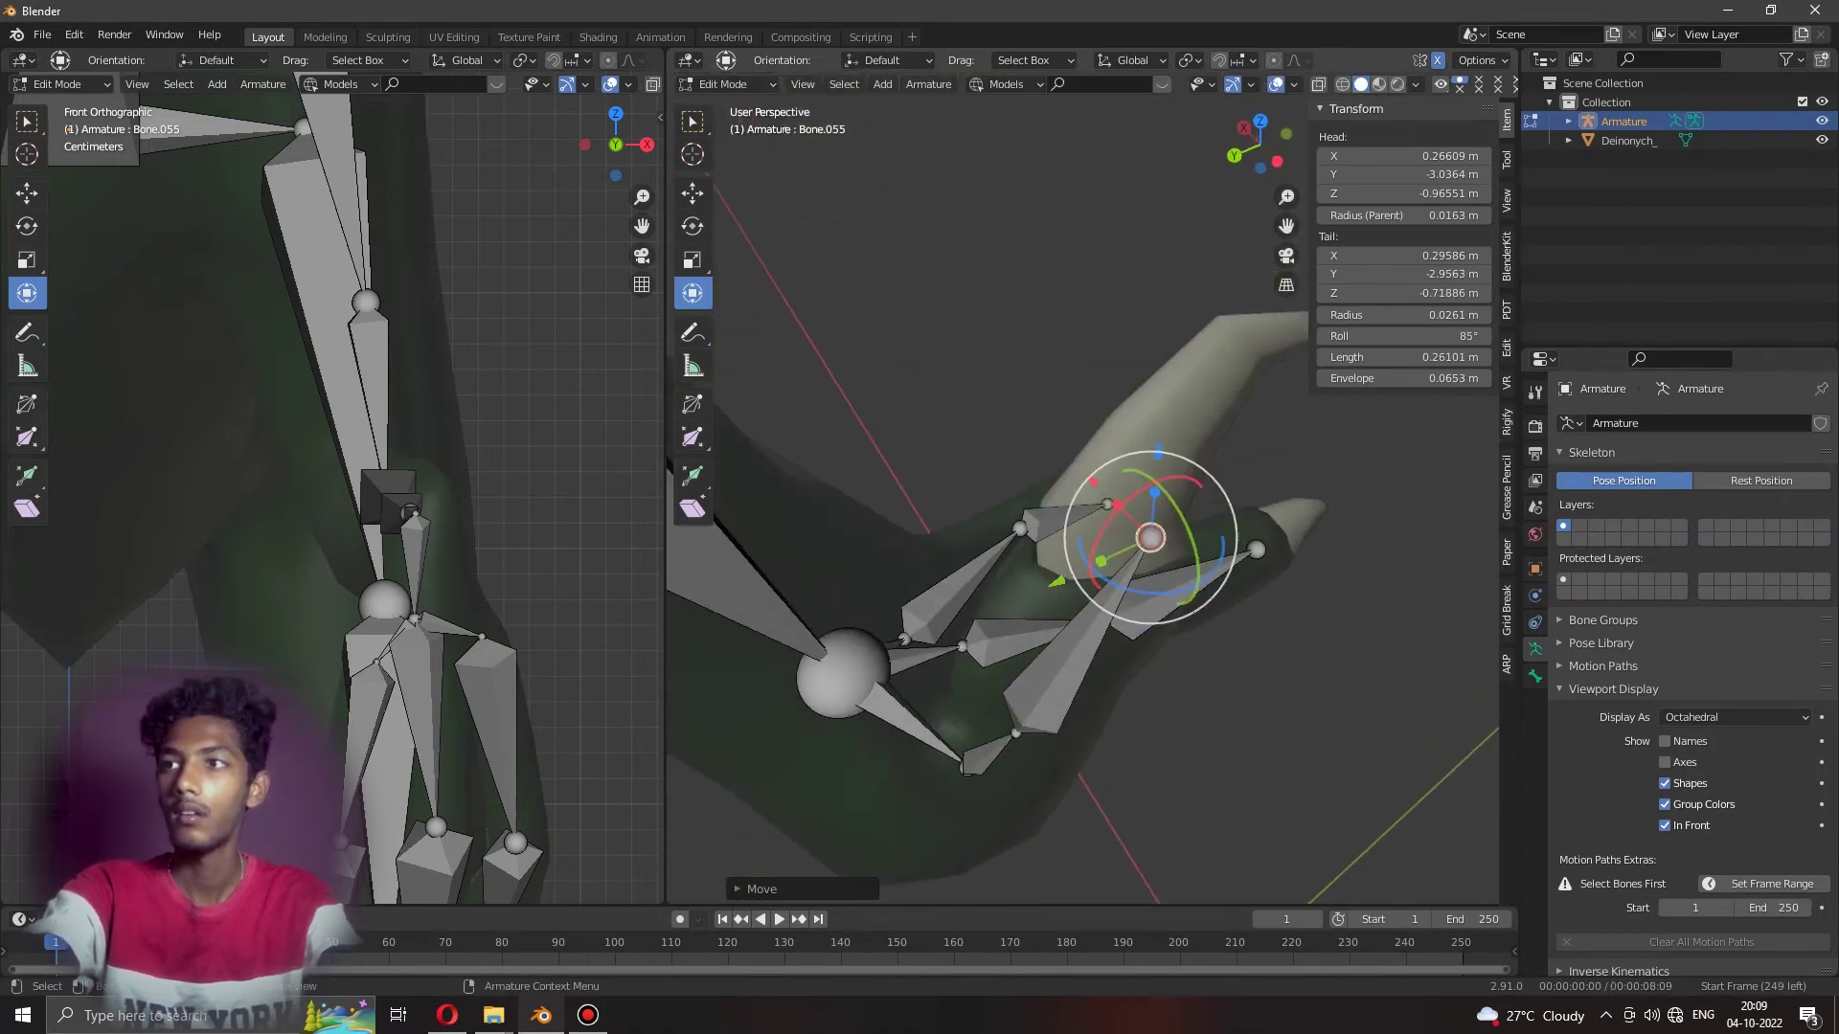
pyautogui.click(996, 746)
pyautogui.moveTo(991, 688); pyautogui.dragTo(967, 670)
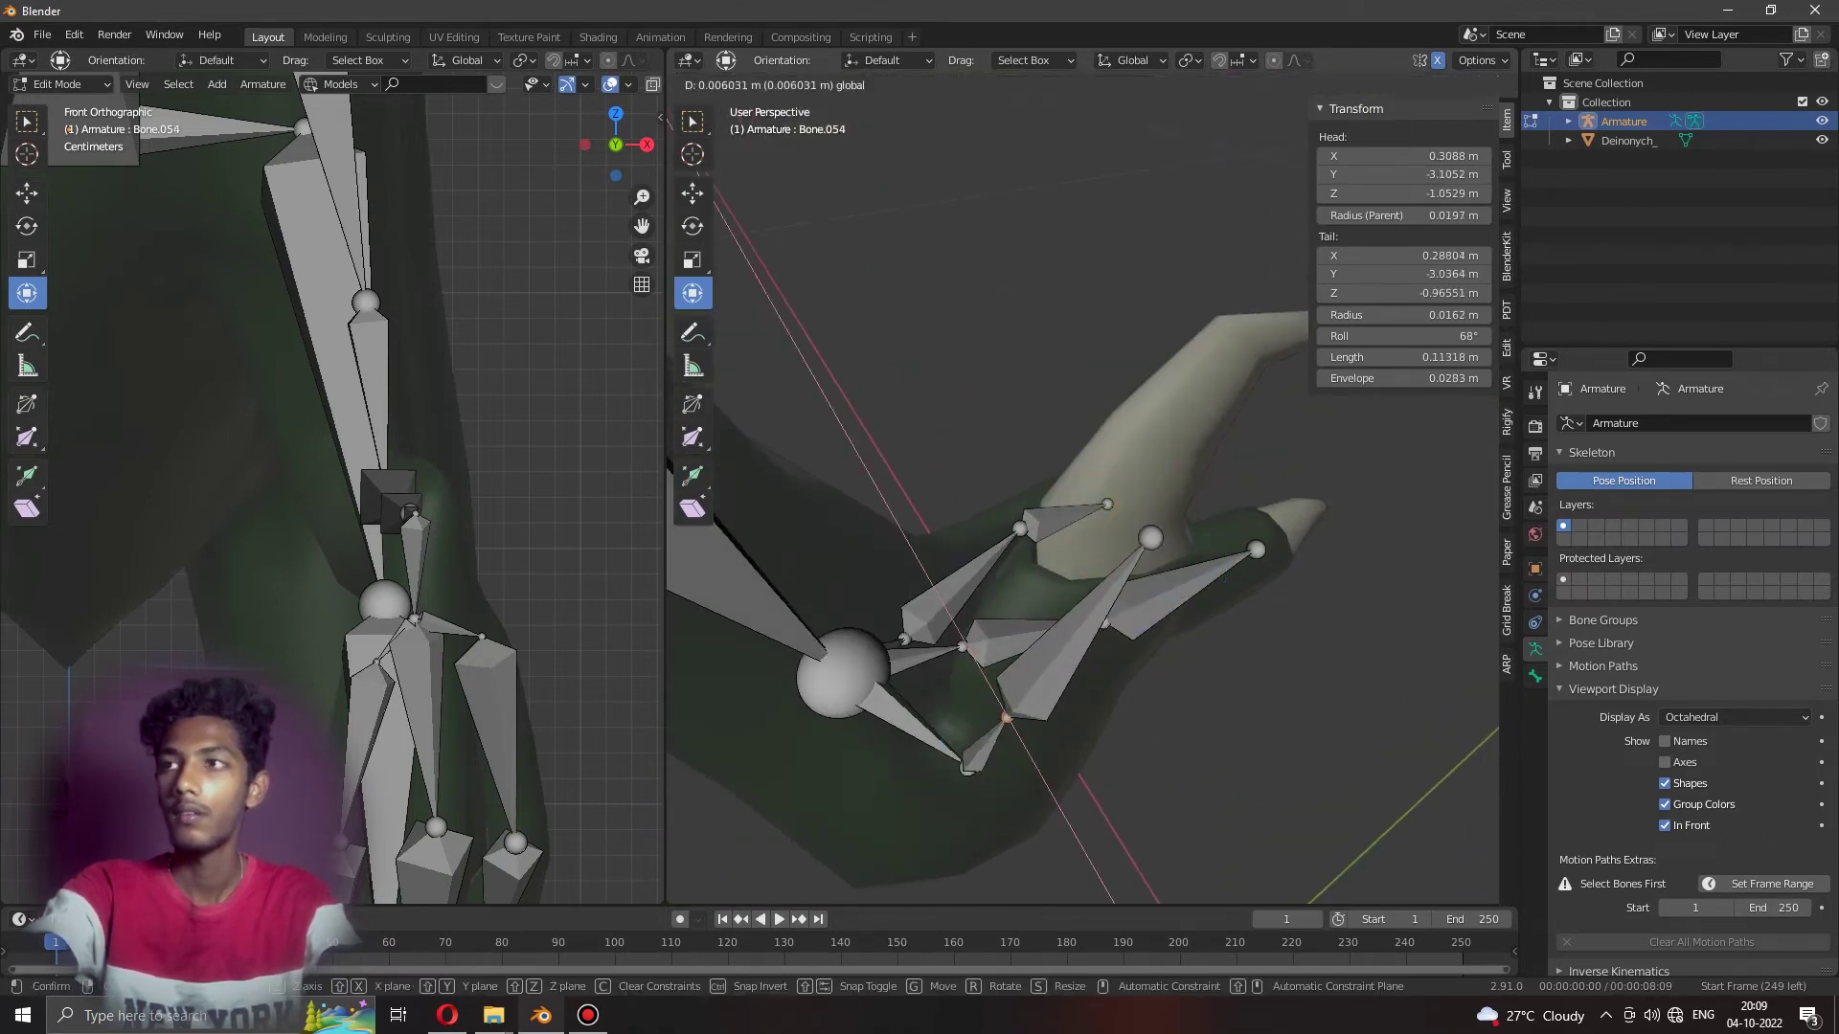
pyautogui.moveTo(968, 670)
pyautogui.mouseDown(button='middle')
pyautogui.moveTo(1058, 491)
pyautogui.moveTo(1095, 498)
pyautogui.mouseUp(button='middle')
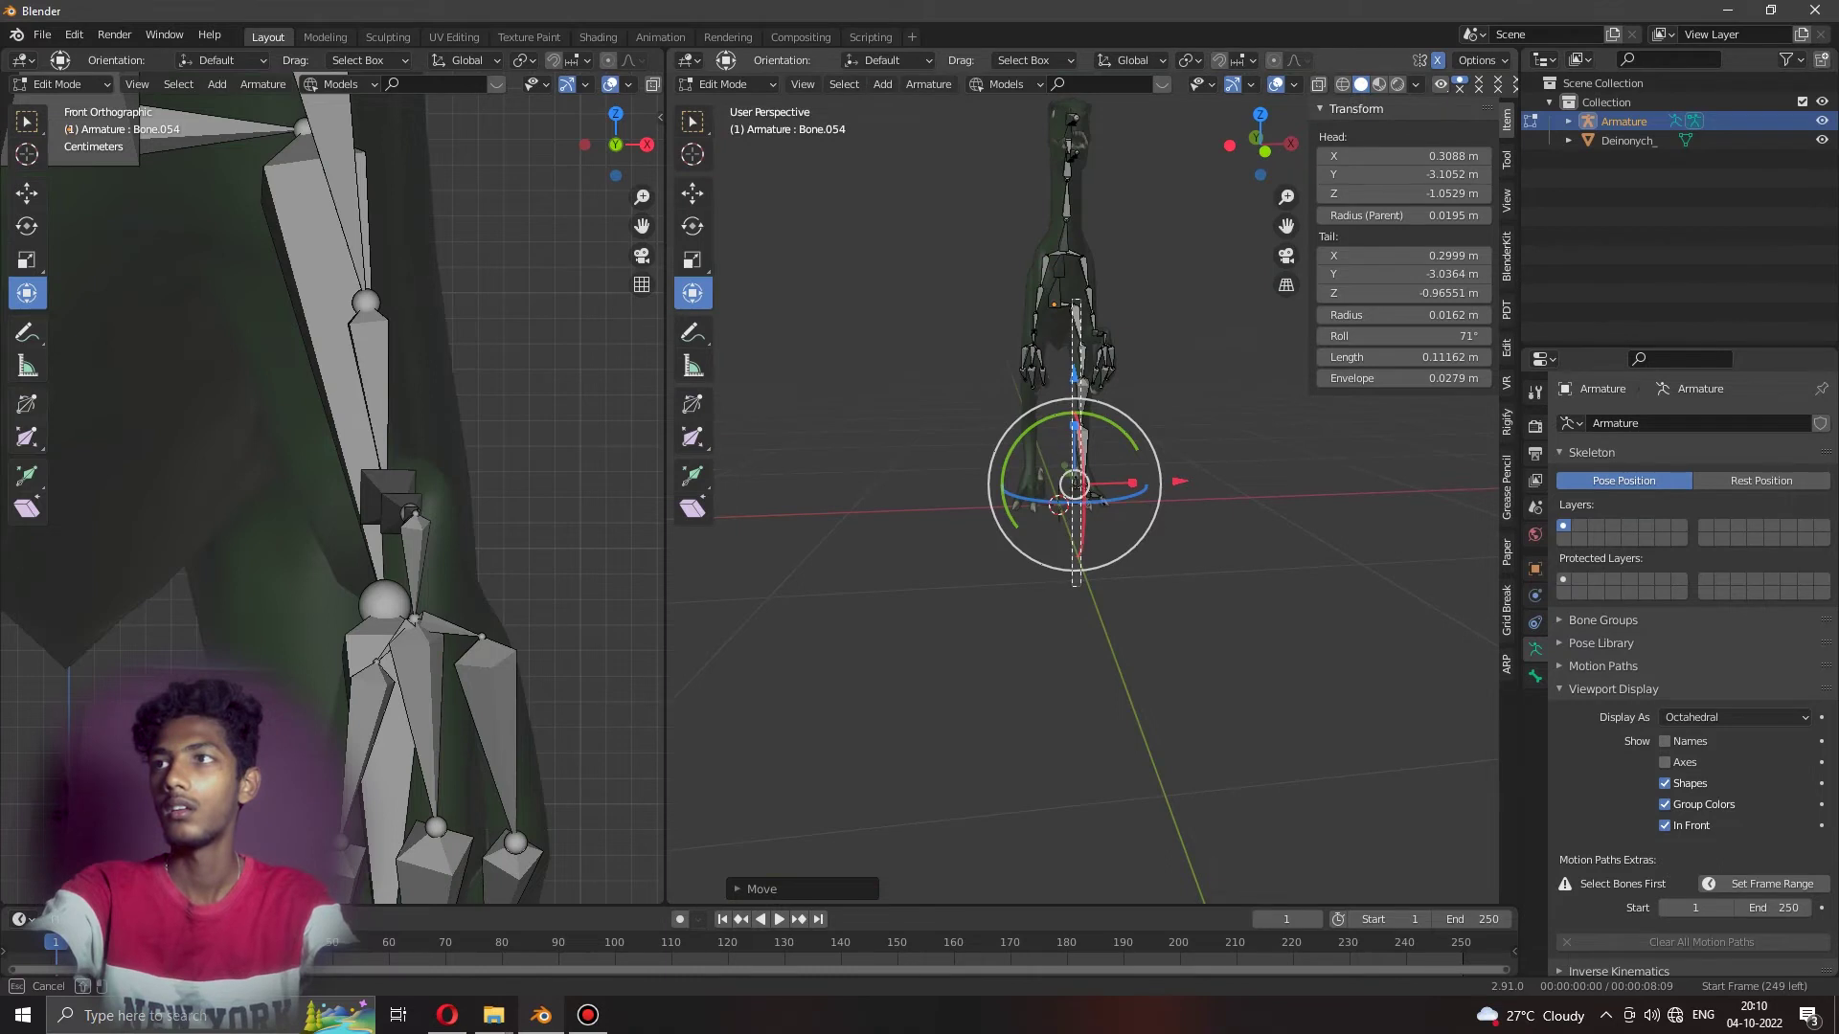
# Select the full leg and foot bone chain, undoing an accidental rotation.
pyautogui.scroll(5, 1099, 499)
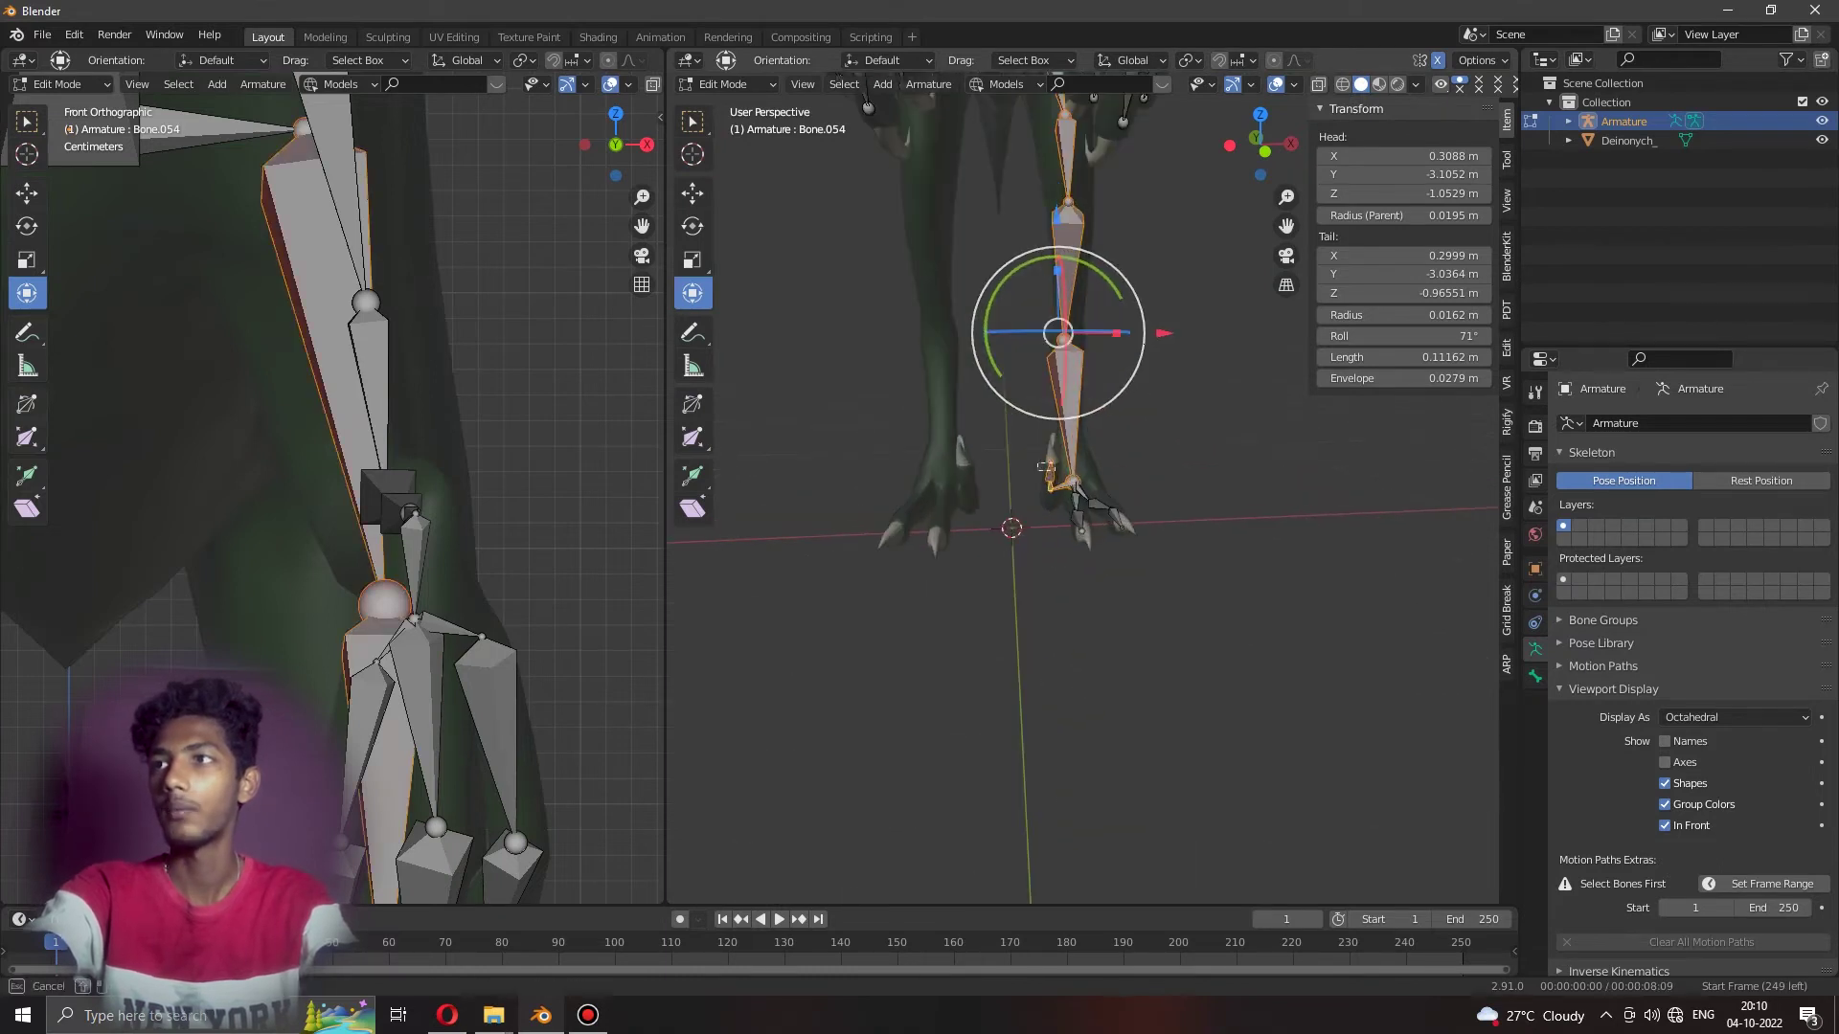
pyautogui.moveTo(1045, 466); pyautogui.dragTo(1073, 486, button='middle')
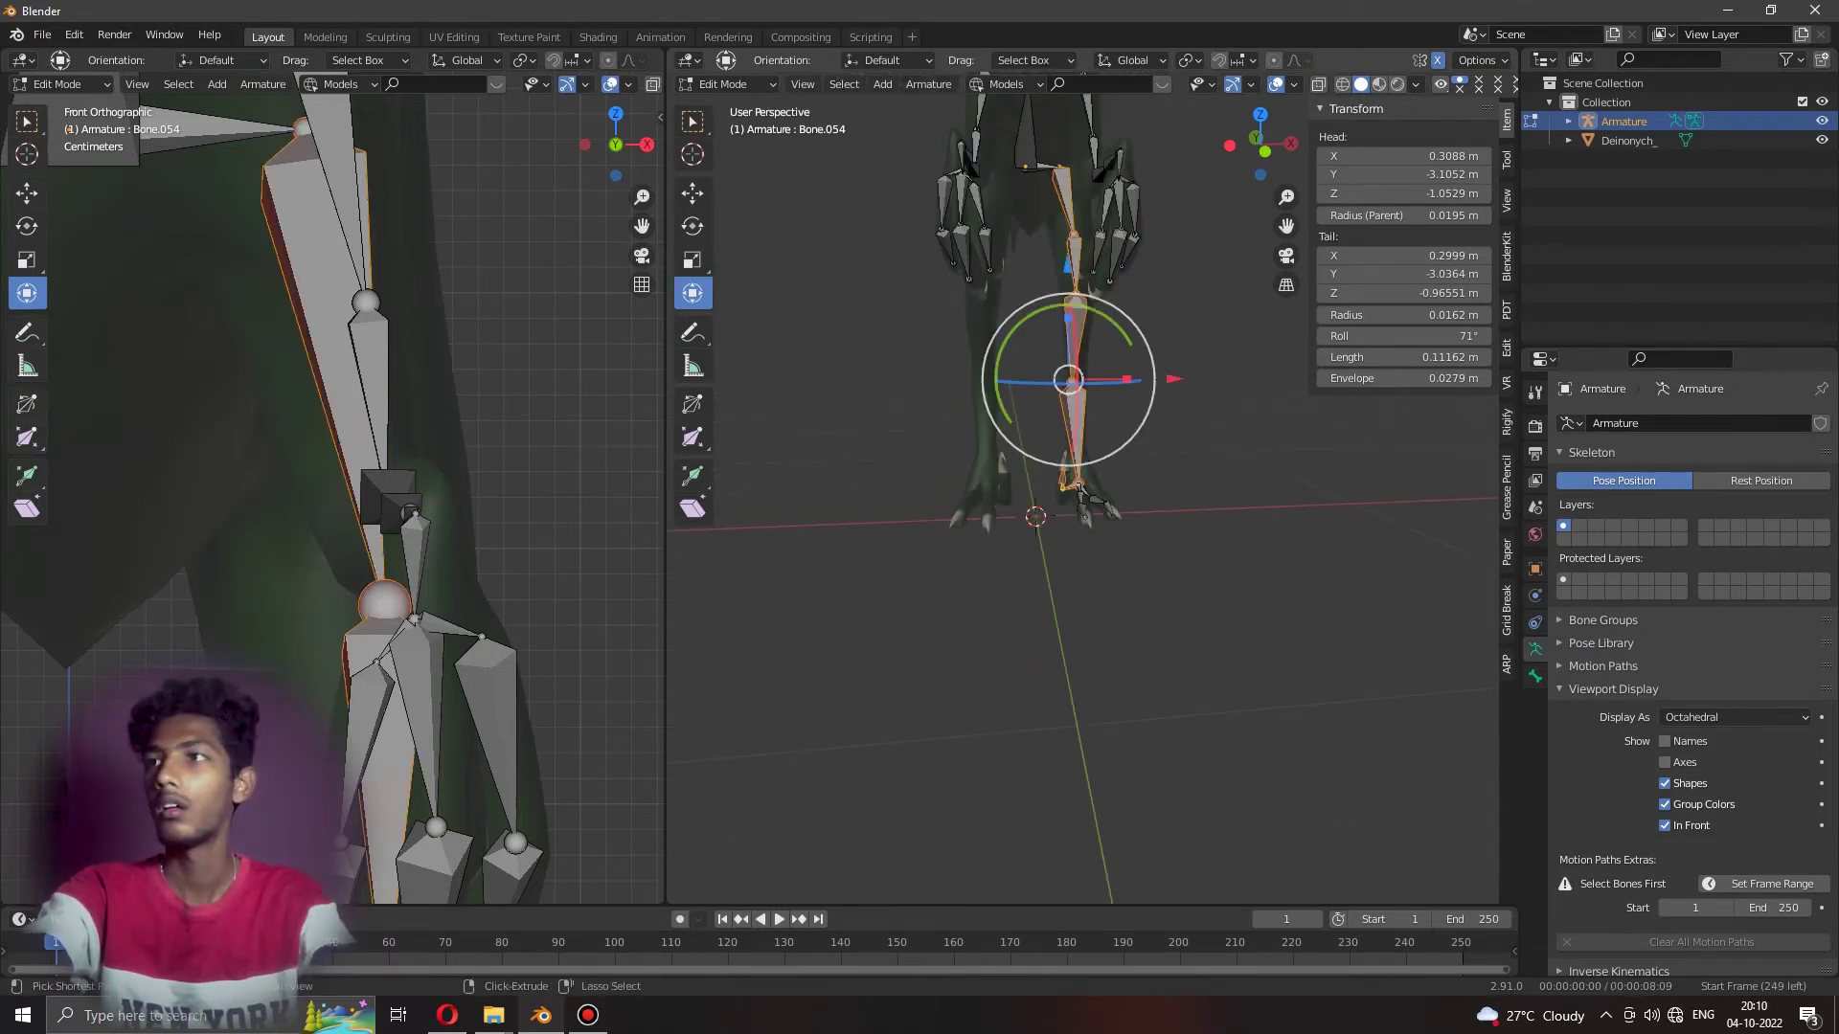
pyautogui.moveTo(1077, 488); pyautogui.dragTo(1082, 490)
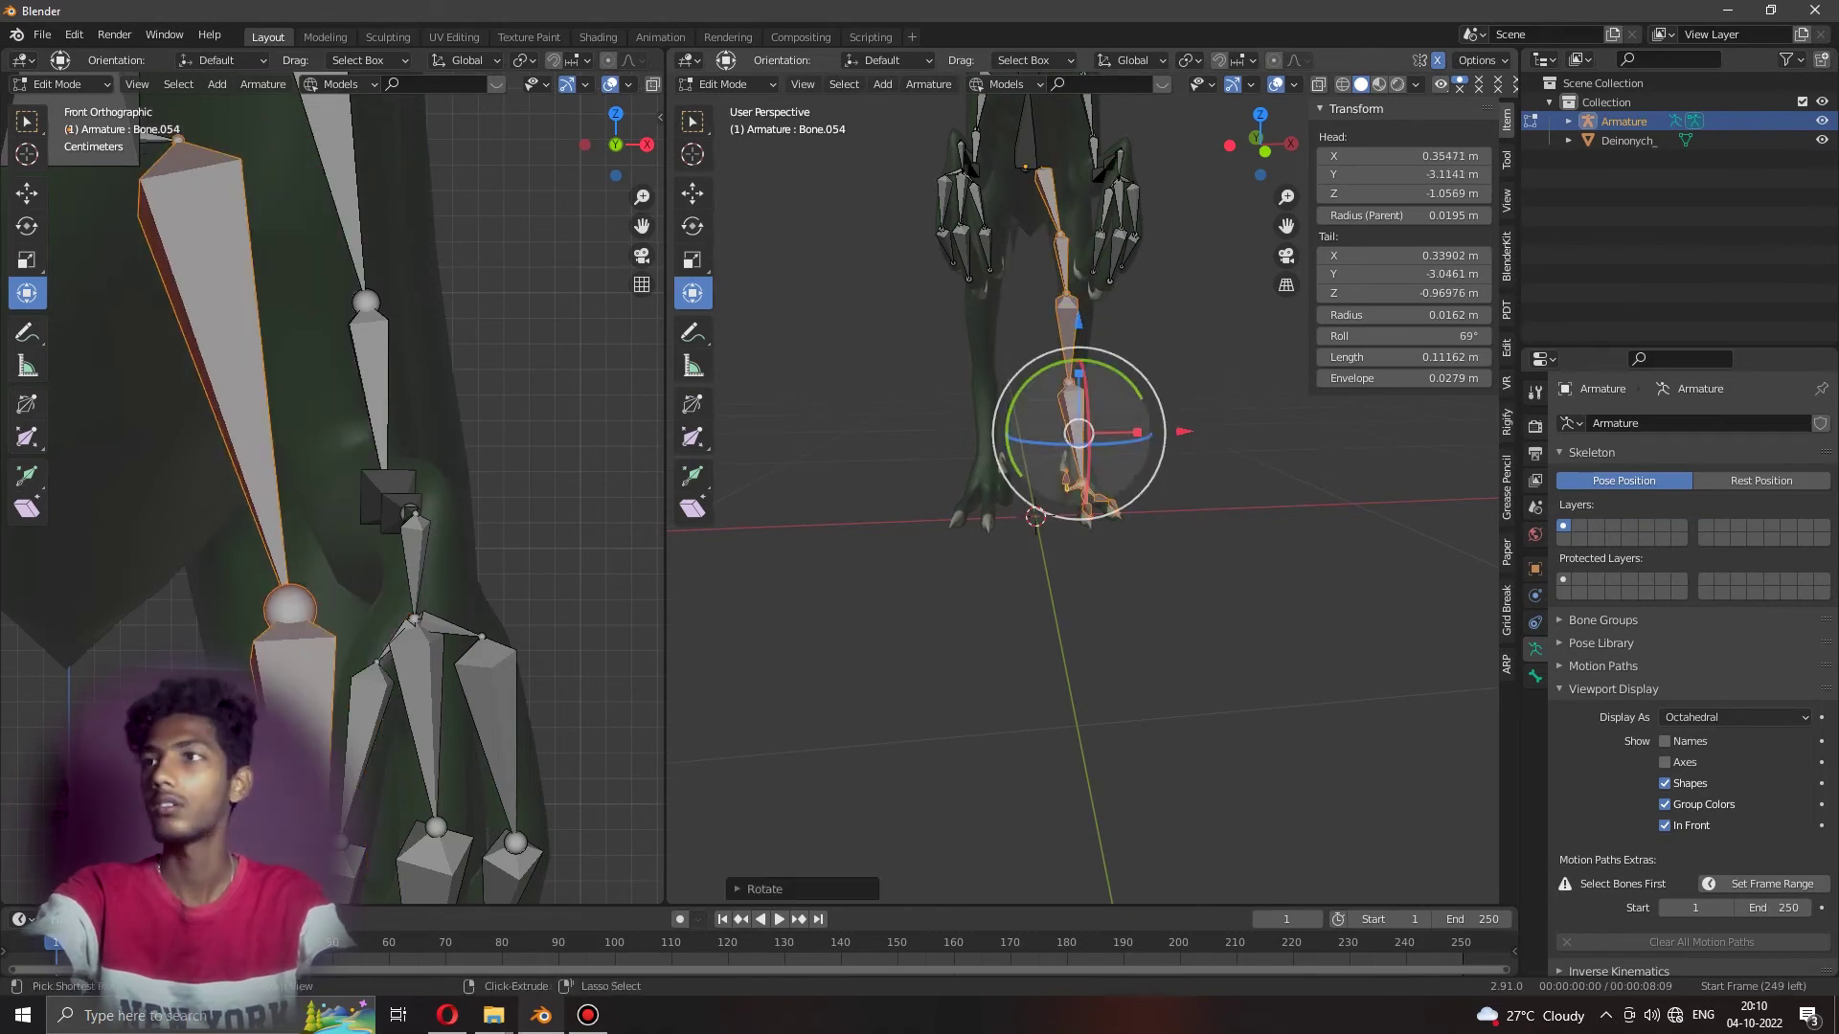
pyautogui.hotkey('ctrl', 'z')
pyautogui.moveTo(1082, 431)
pyautogui.mouseDown(button='middle')
pyautogui.moveTo(1131, 421)
pyautogui.moveTo(1102, 441)
pyautogui.mouseUp(button='middle')
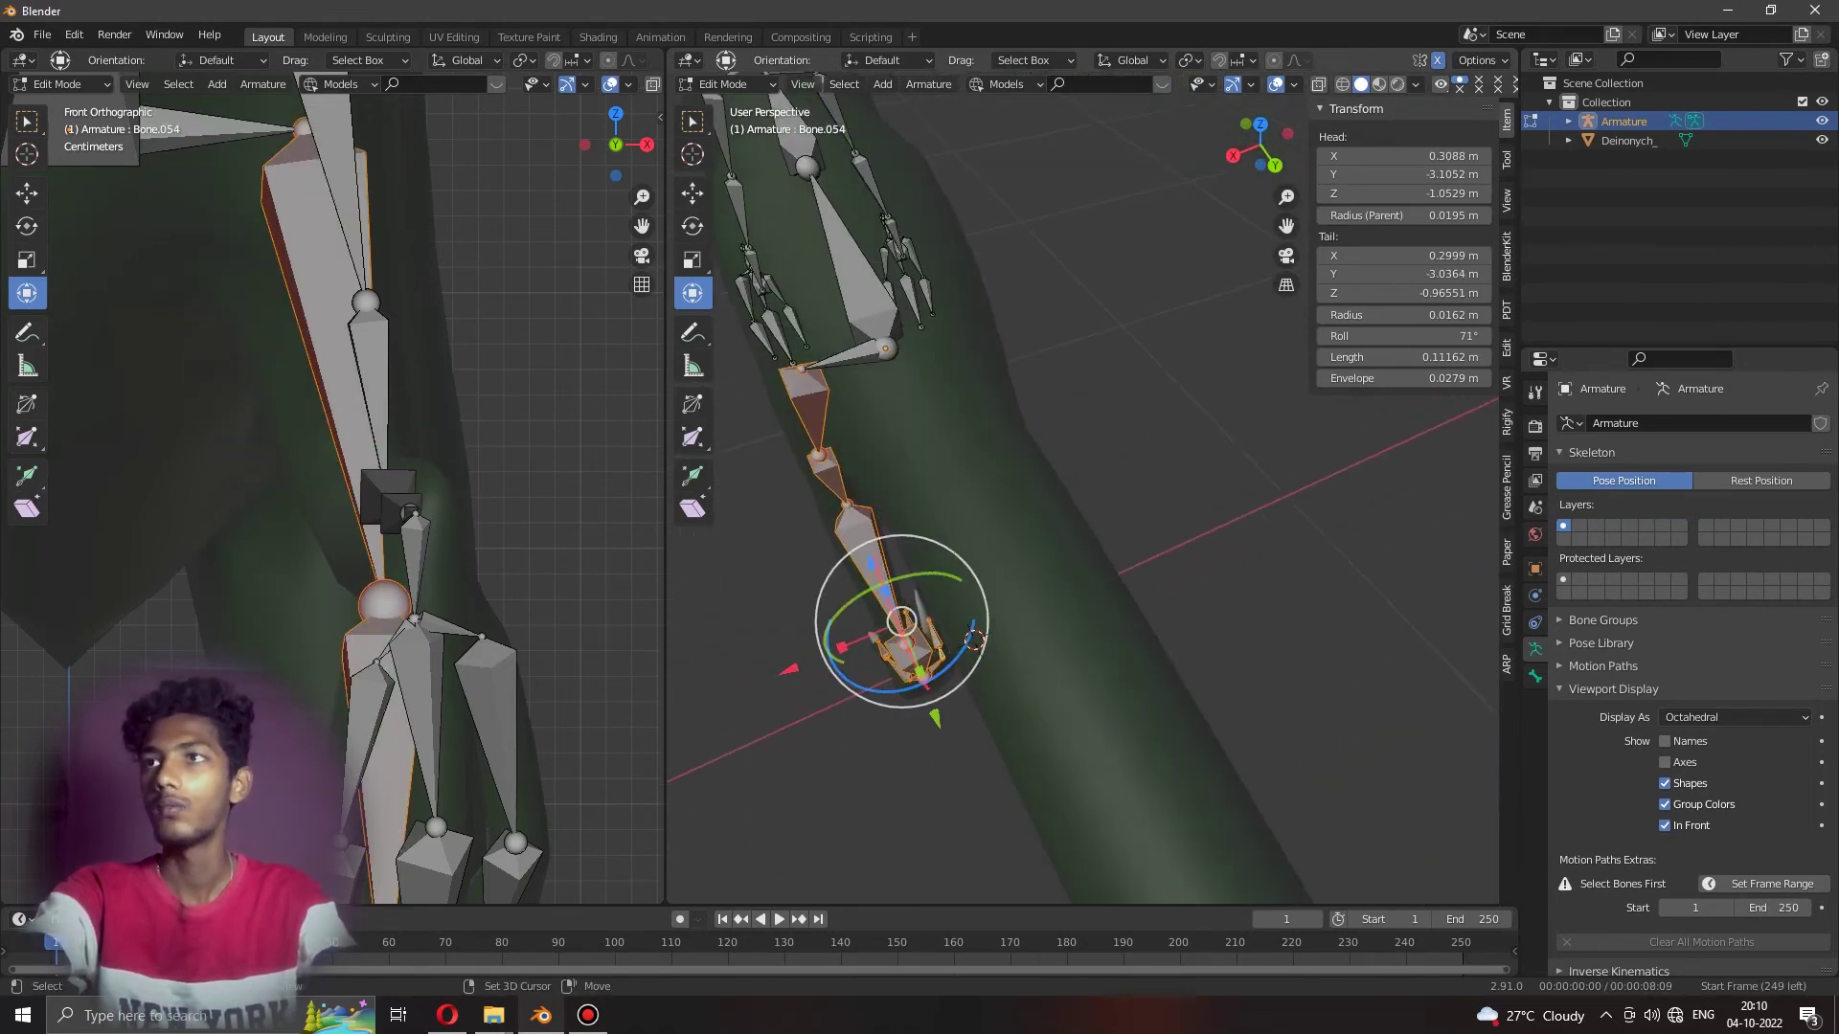
pyautogui.keyDown('shift'); pyautogui.click(843, 357); pyautogui.keyUp('shift')
# Duplicate the leg bones, mirror the copy with scale X -1, and move it toward the other leg.
pyautogui.hotkey('shift', 'd')
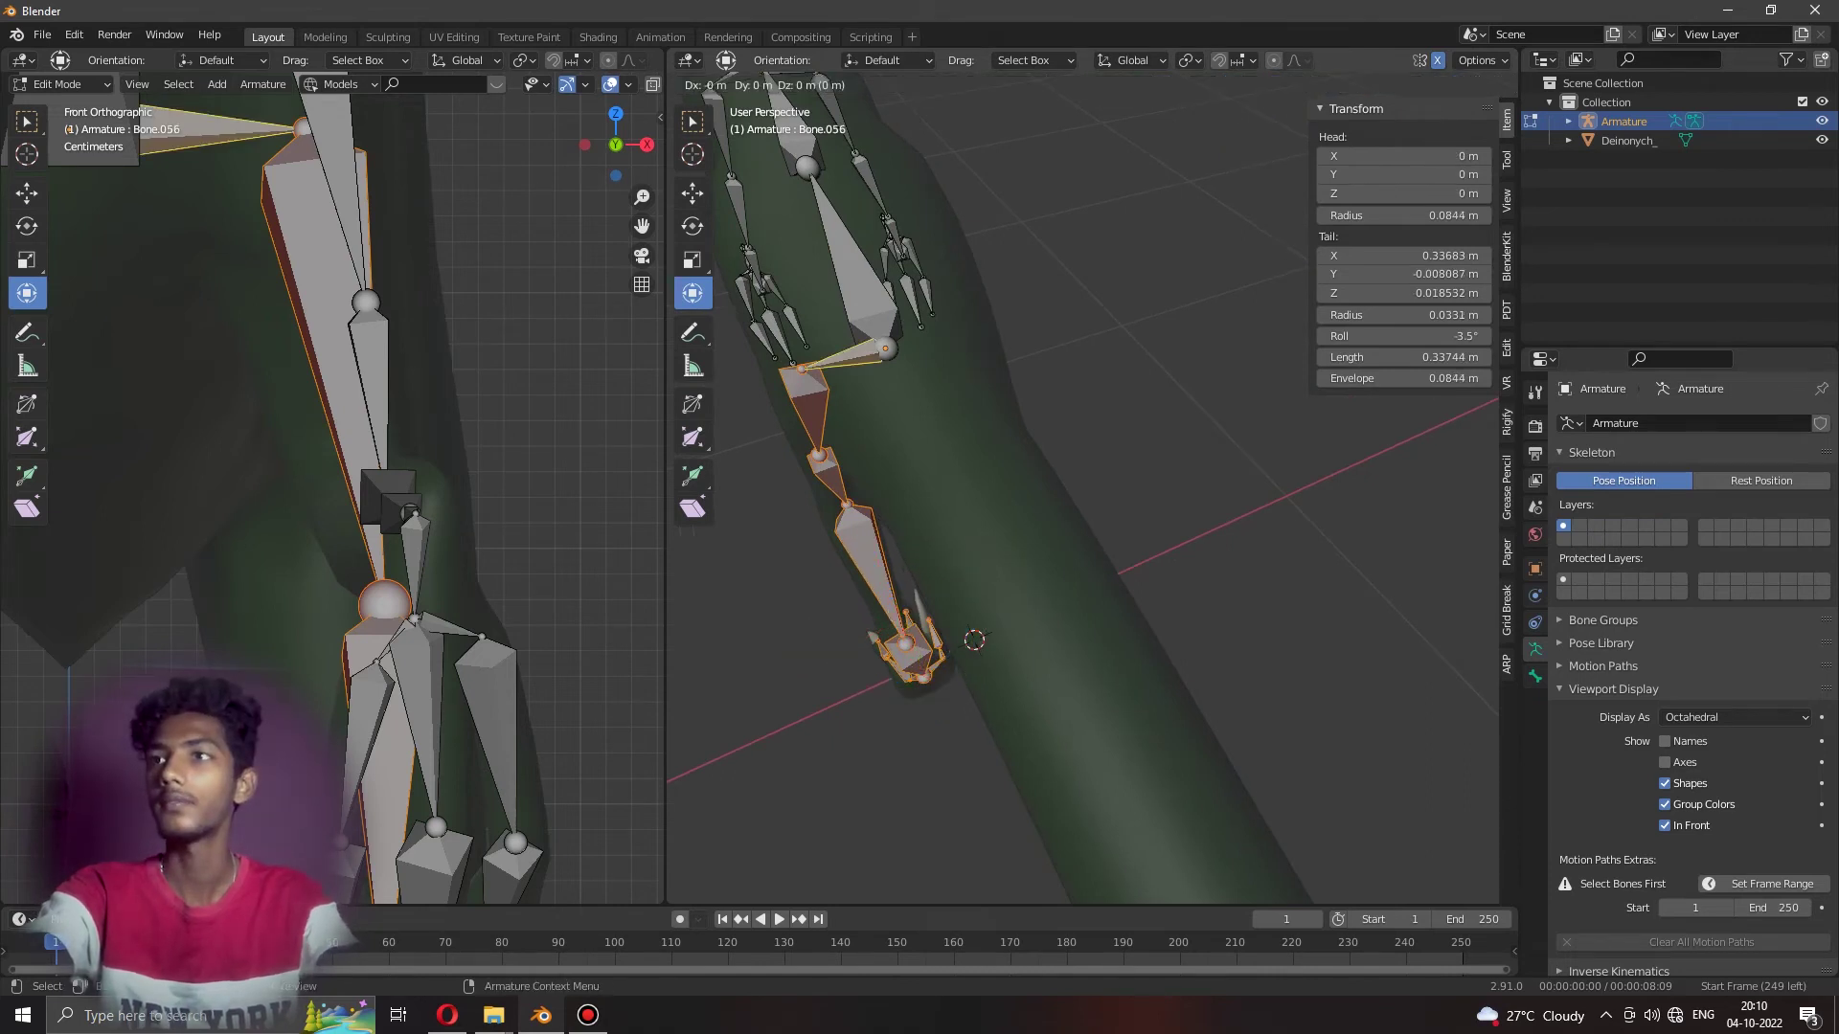
pyautogui.press('Escape')
pyautogui.press('r')
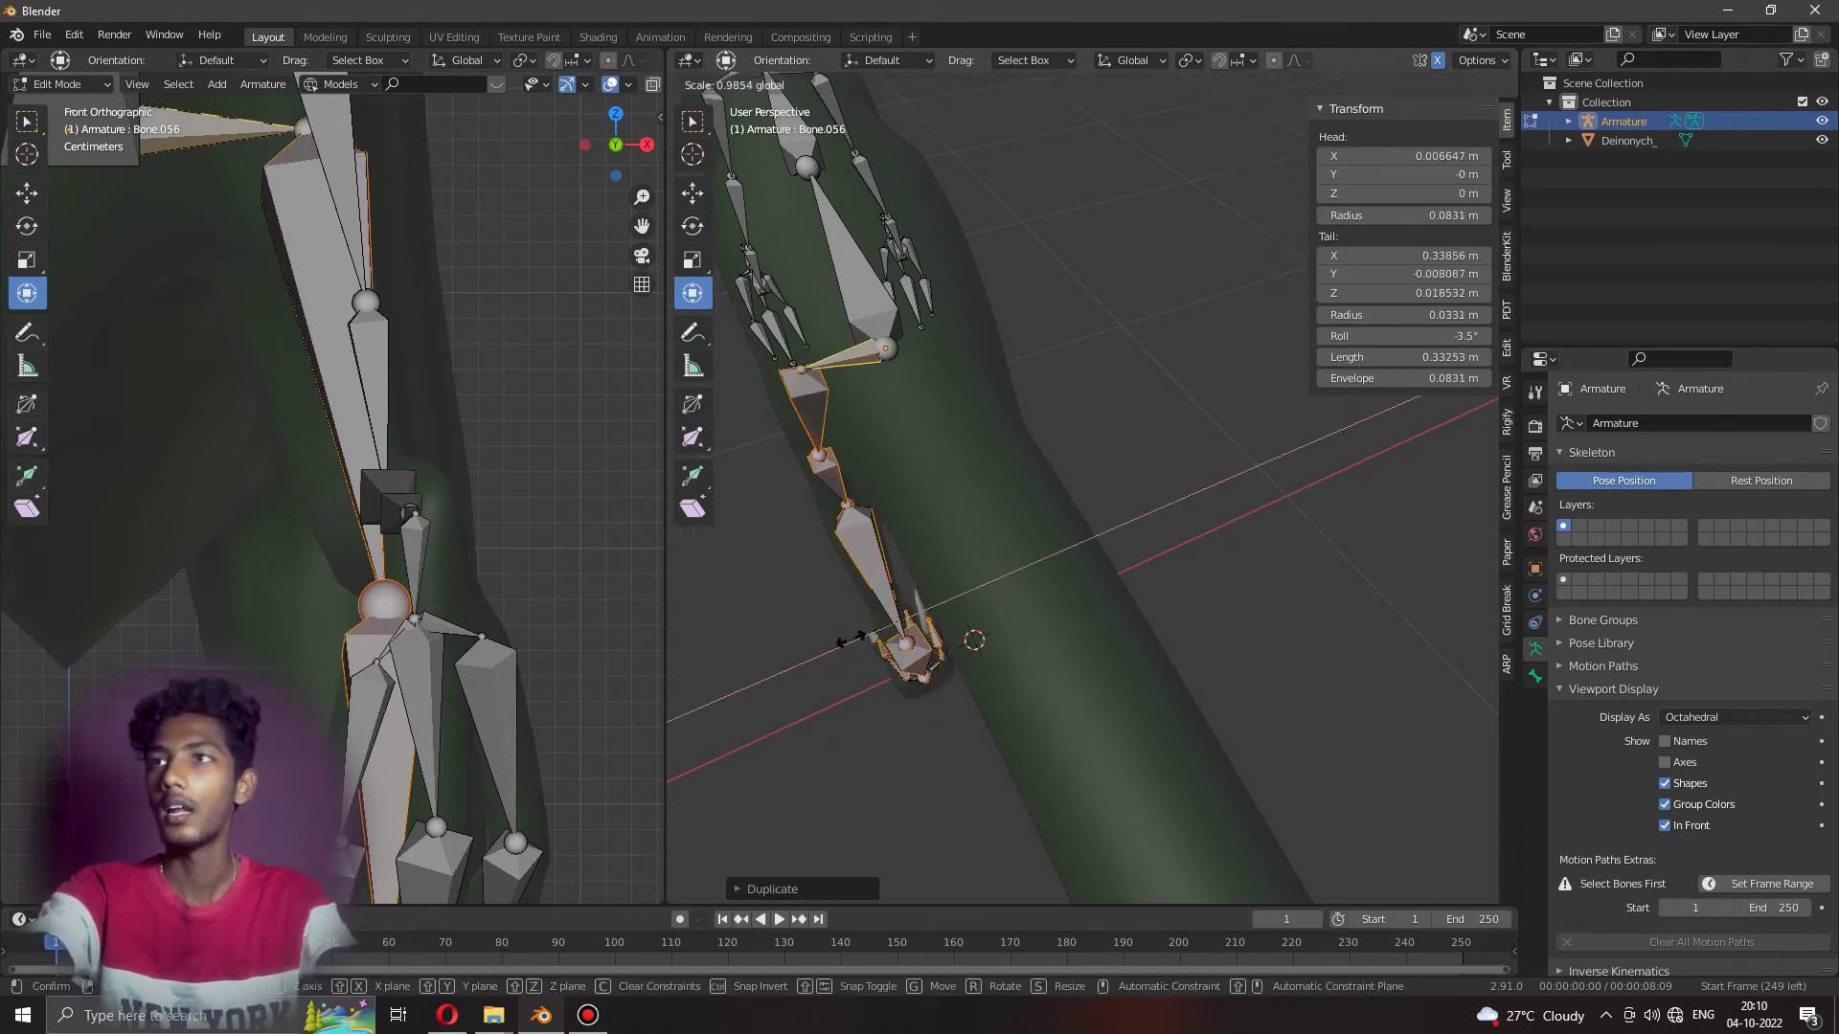
pyautogui.press('s')
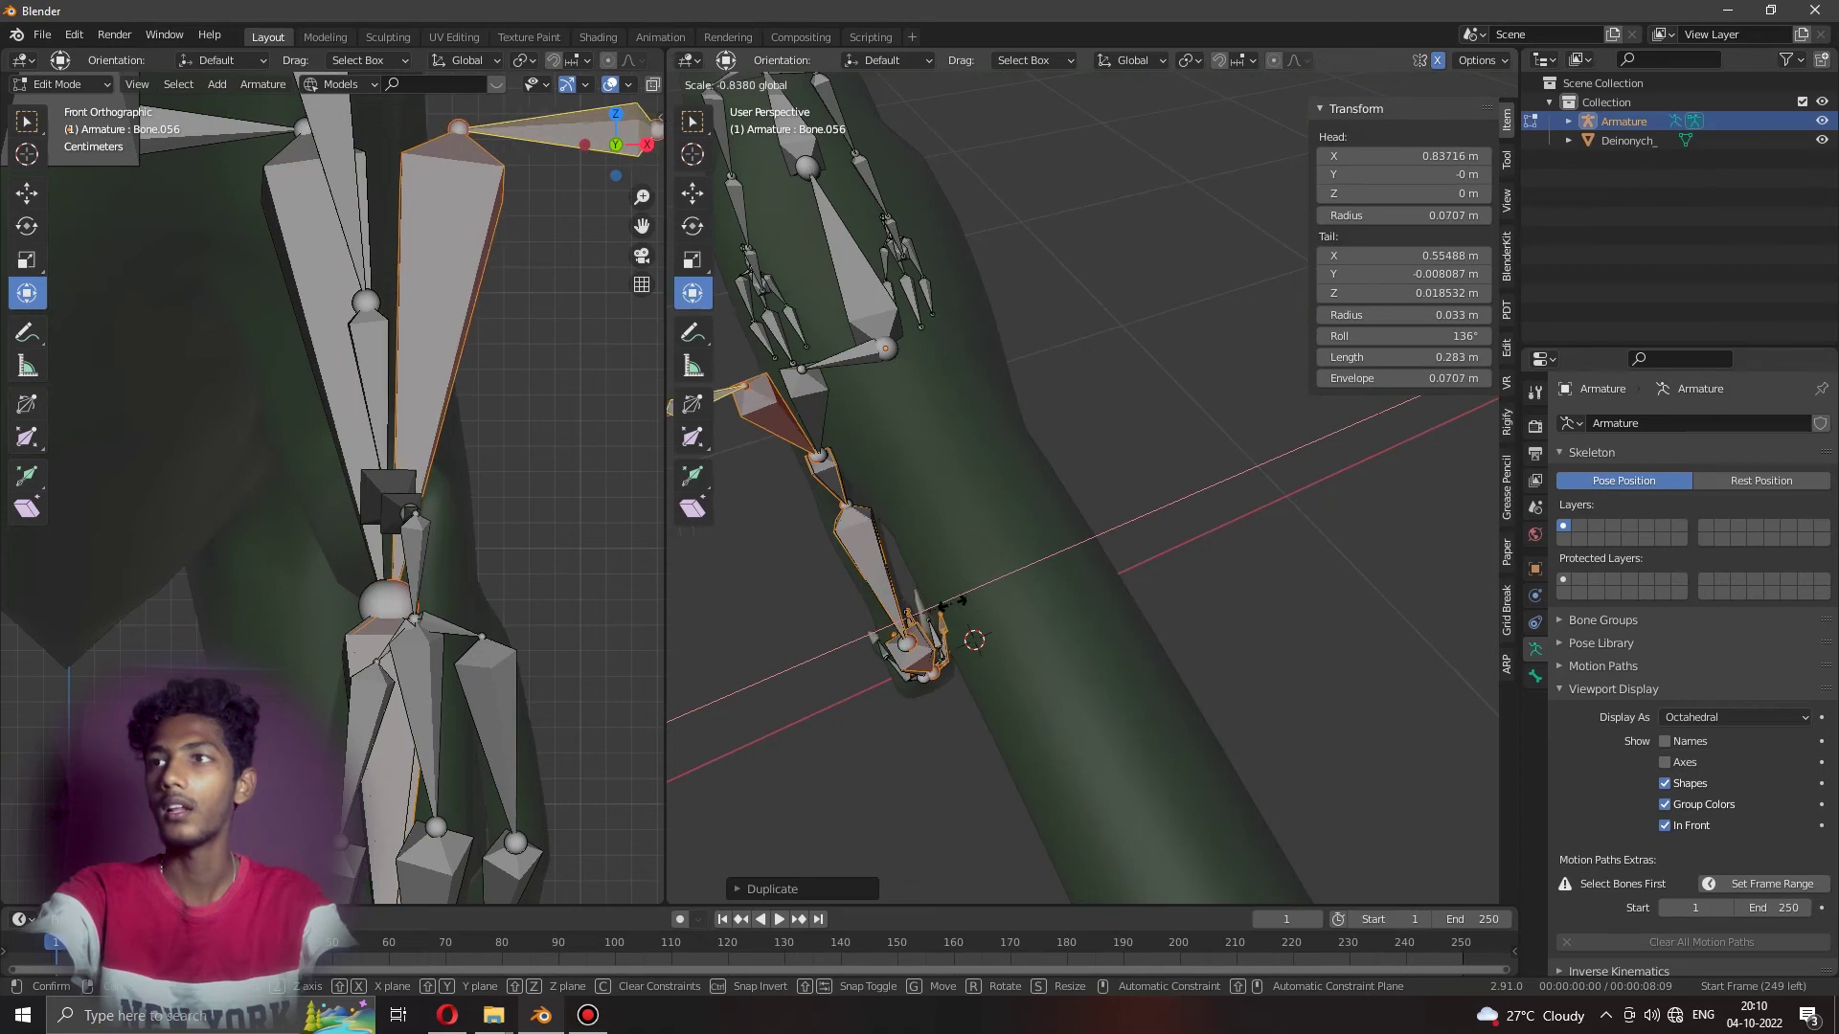
pyautogui.click(953, 602)
pyautogui.press('g')
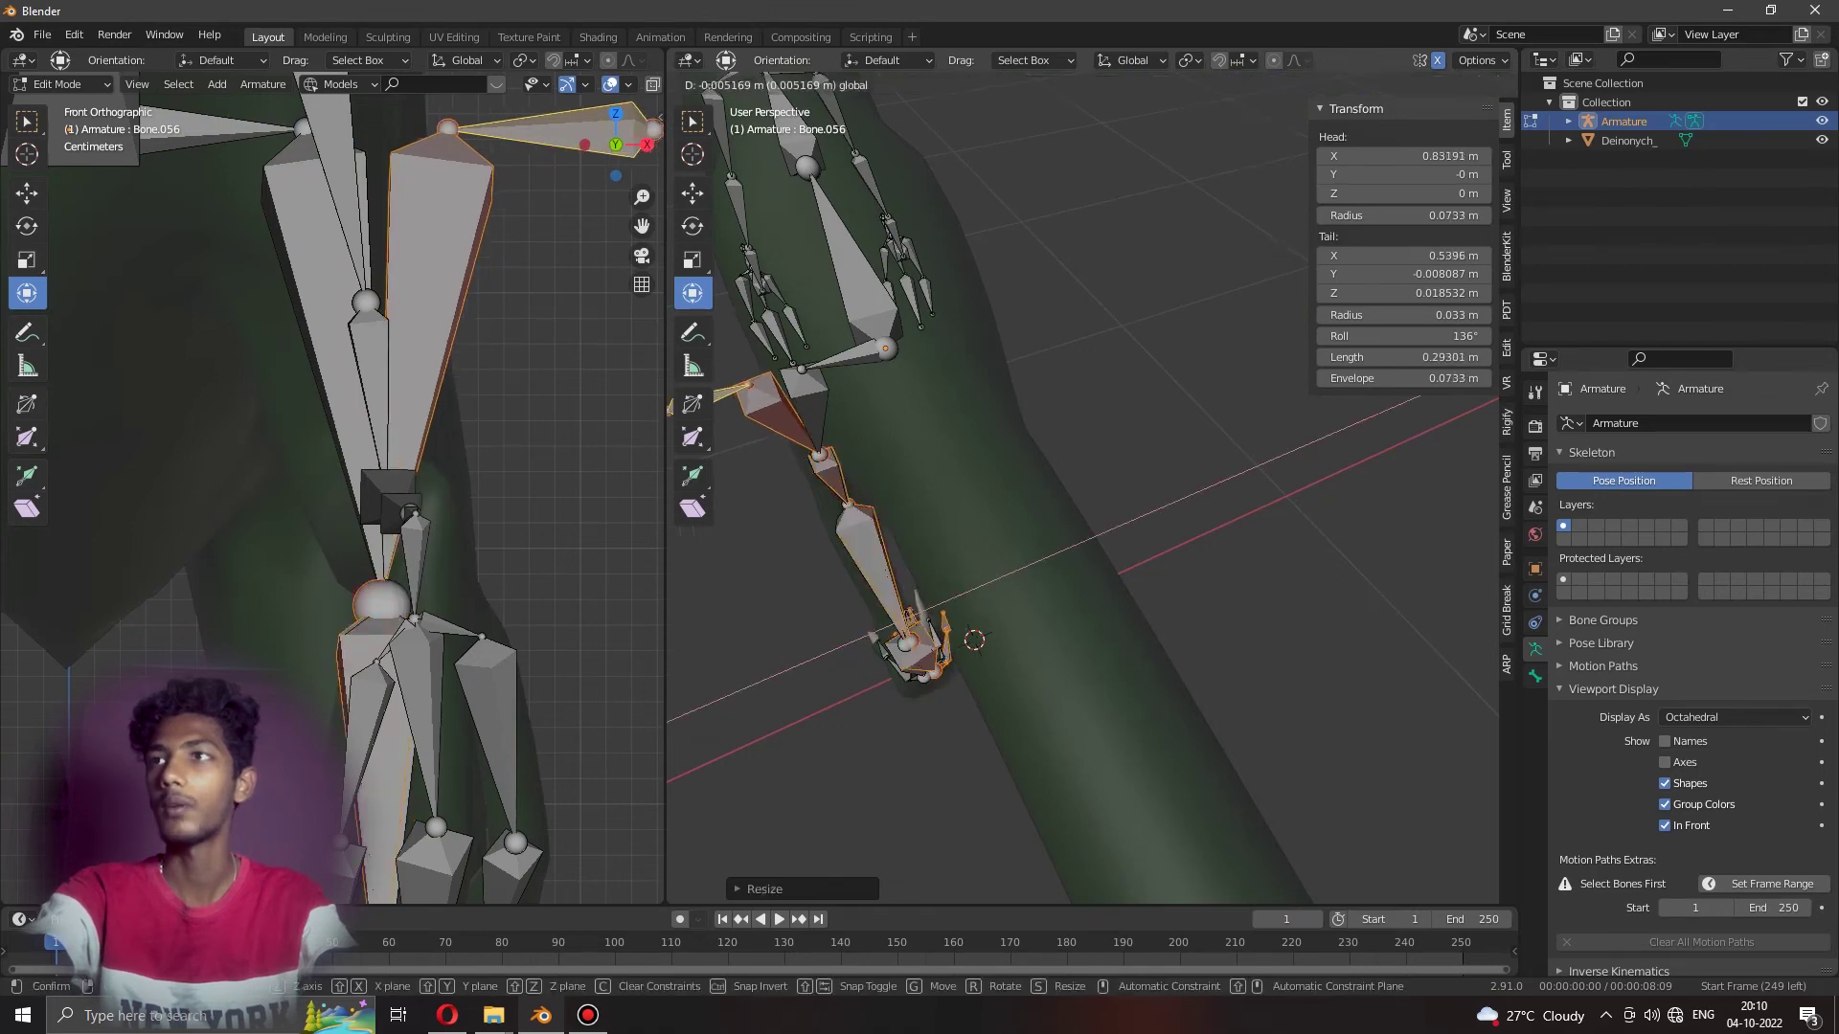
pyautogui.press('Return')
# Resize the mirrored foot bones to fit the other foot.
pyautogui.moveTo(1006, 565); pyautogui.dragTo(1044, 479, button='middle')
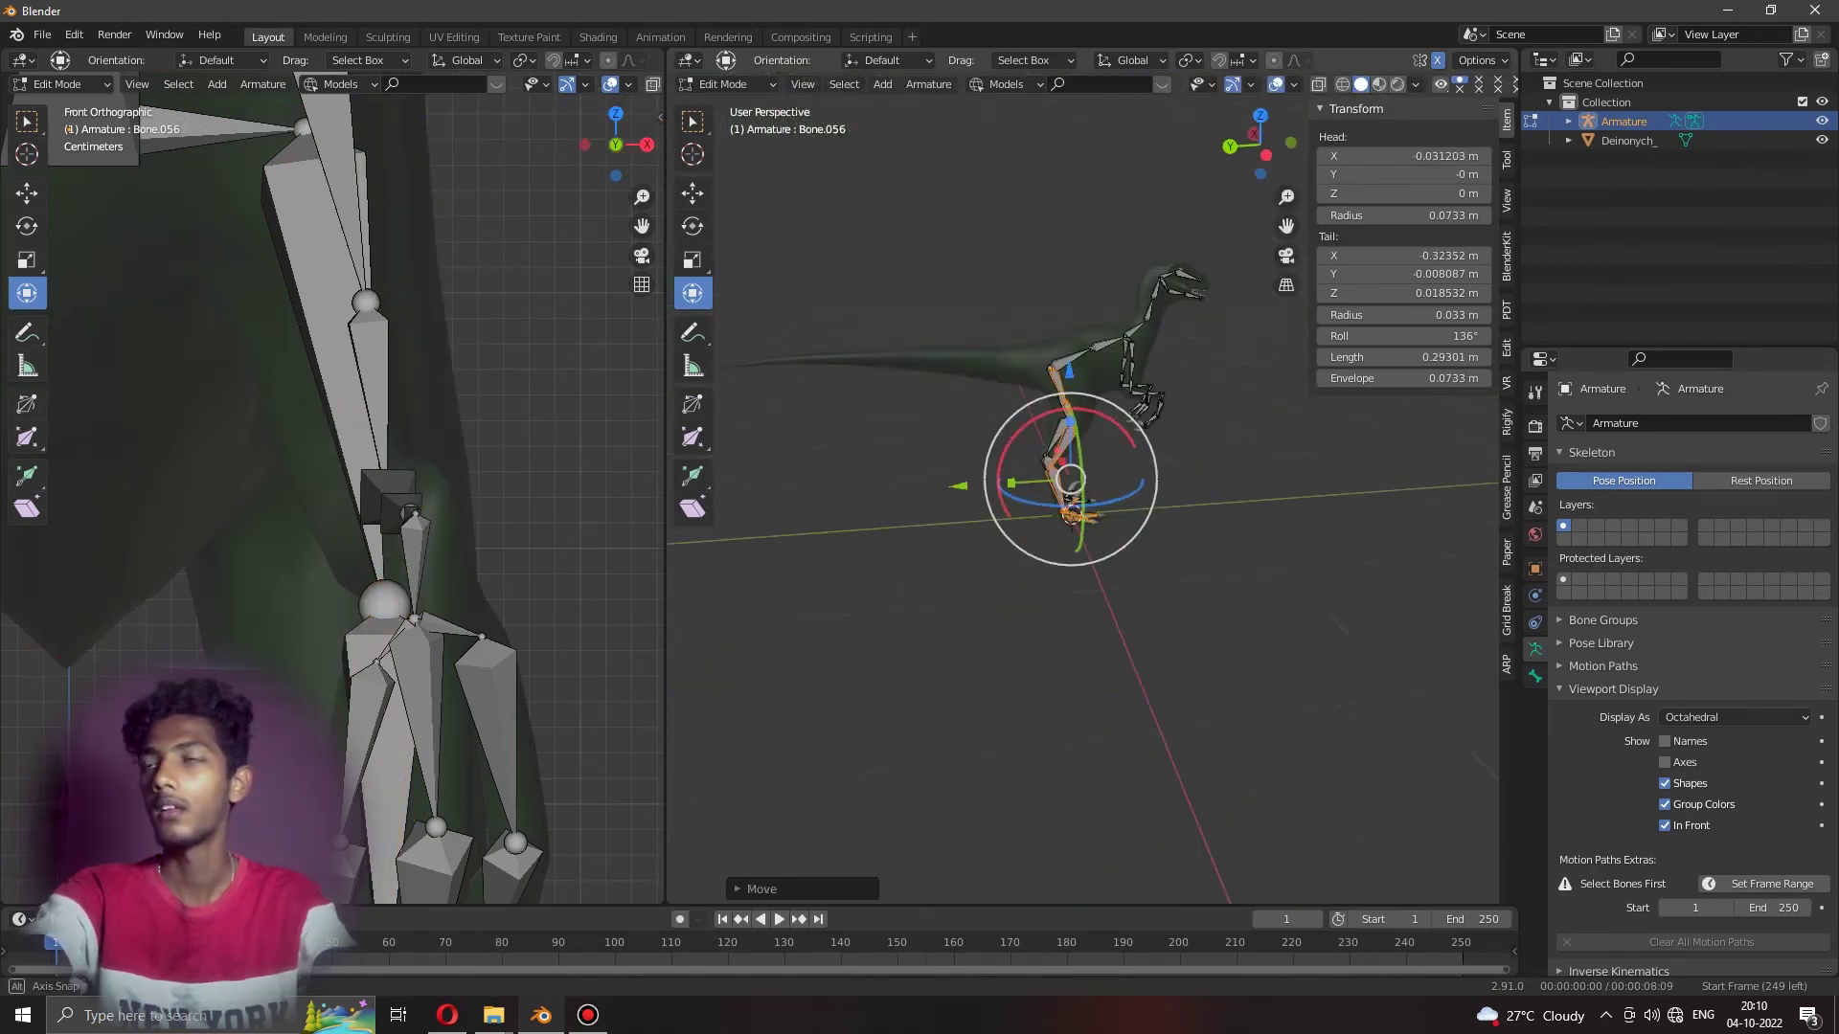
pyautogui.scroll(5, 1030, 459)
pyautogui.scroll(4, 1030, 460)
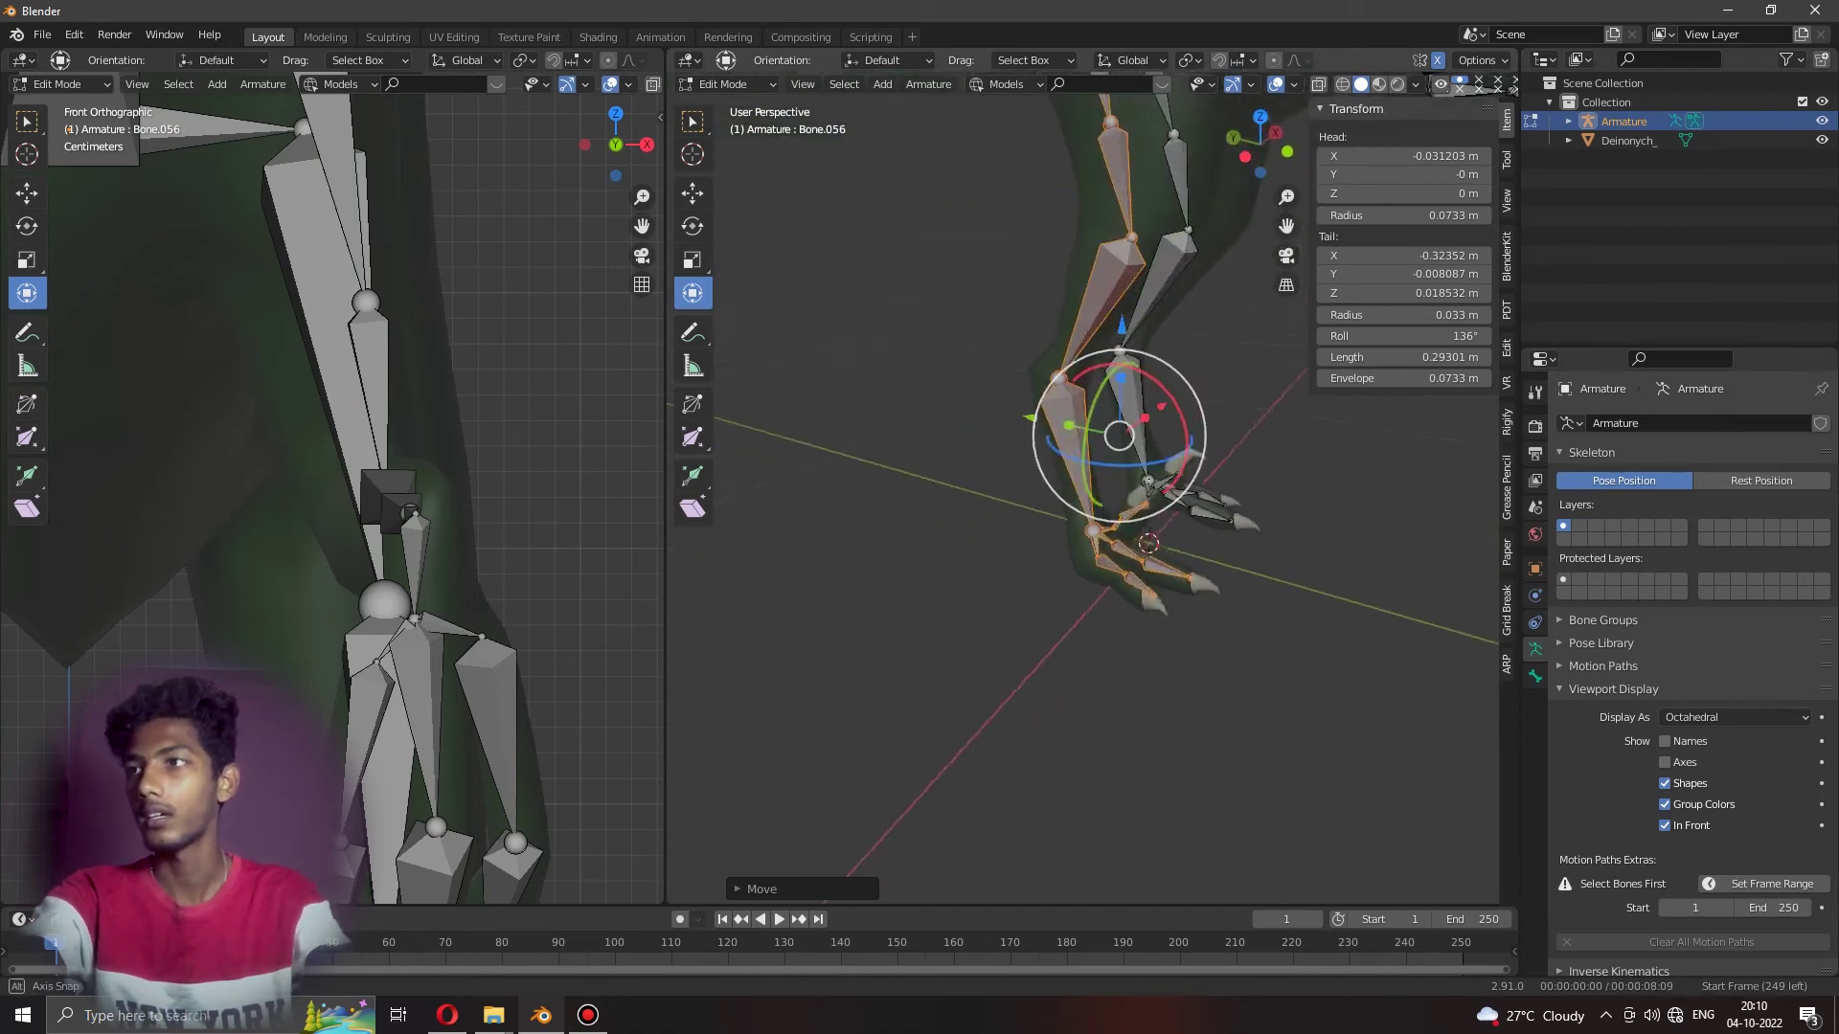
pyautogui.moveTo(1054, 479)
pyautogui.mouseDown(button='middle')
pyautogui.moveTo(1111, 440)
pyautogui.moveTo(1168, 450)
pyautogui.mouseUp(button='middle')
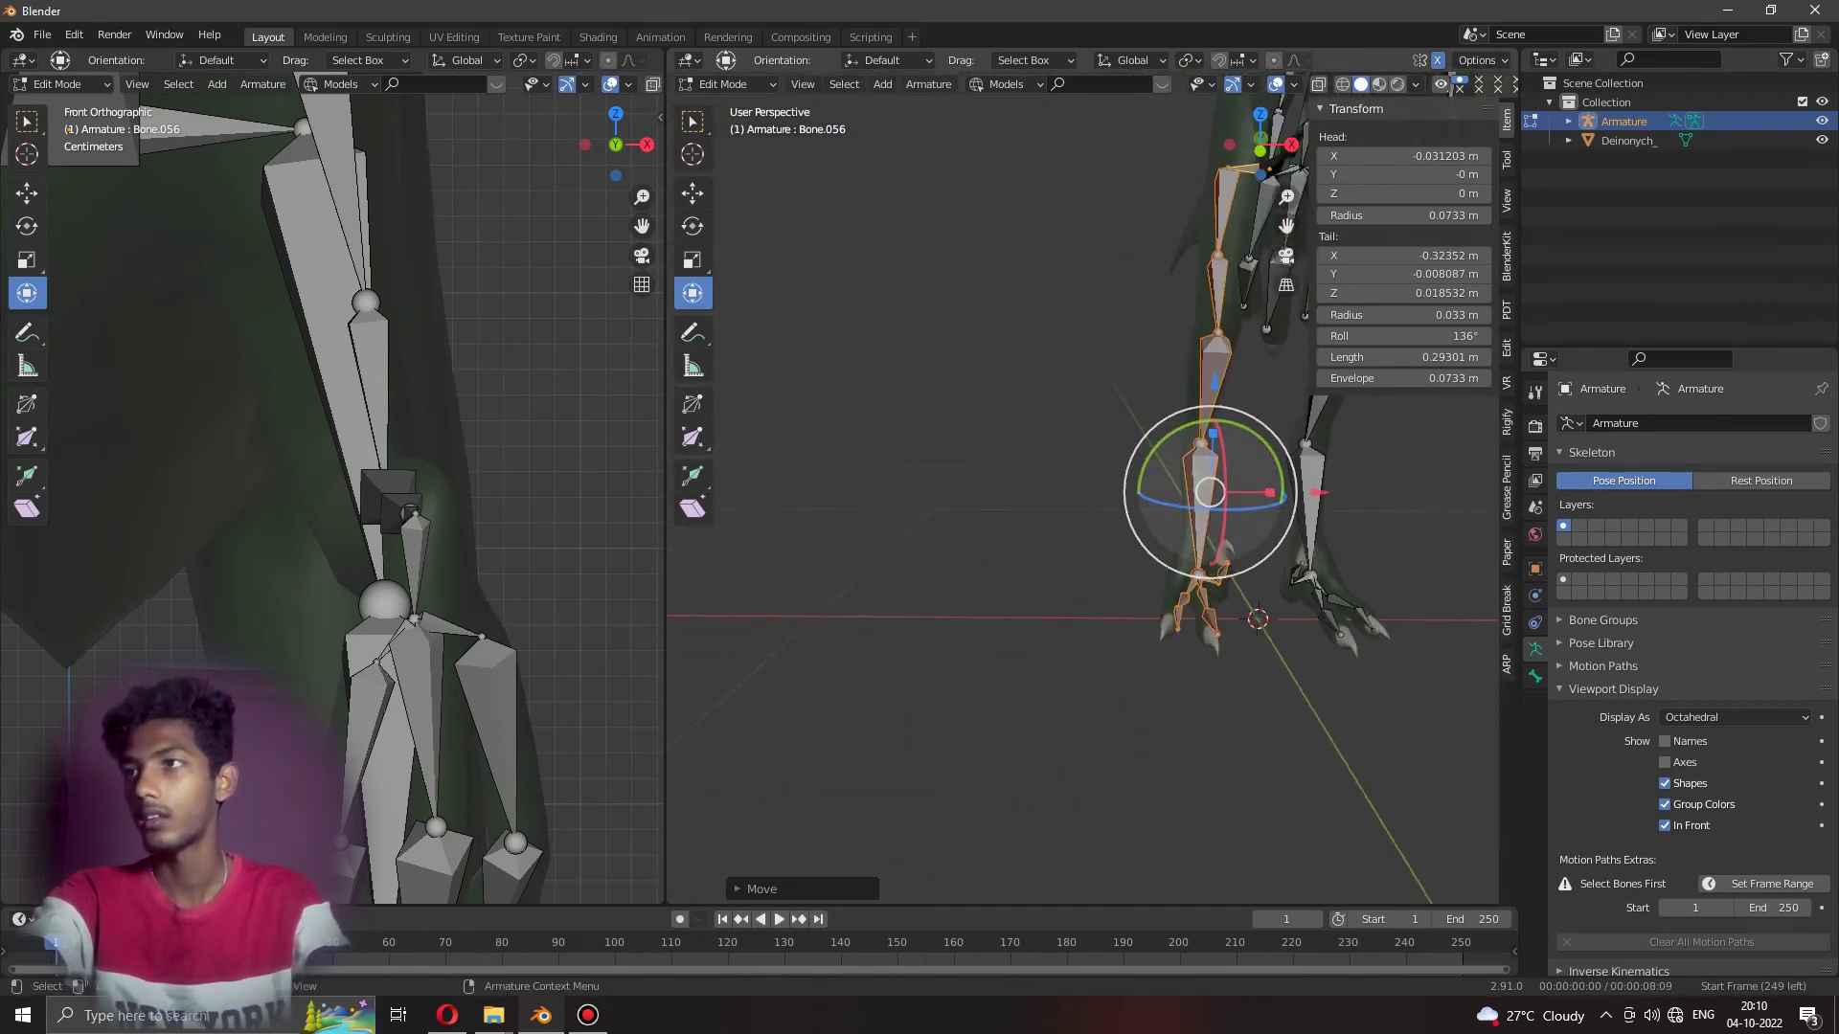
pyautogui.moveTo(1270, 492); pyautogui.dragTo(1271, 498)
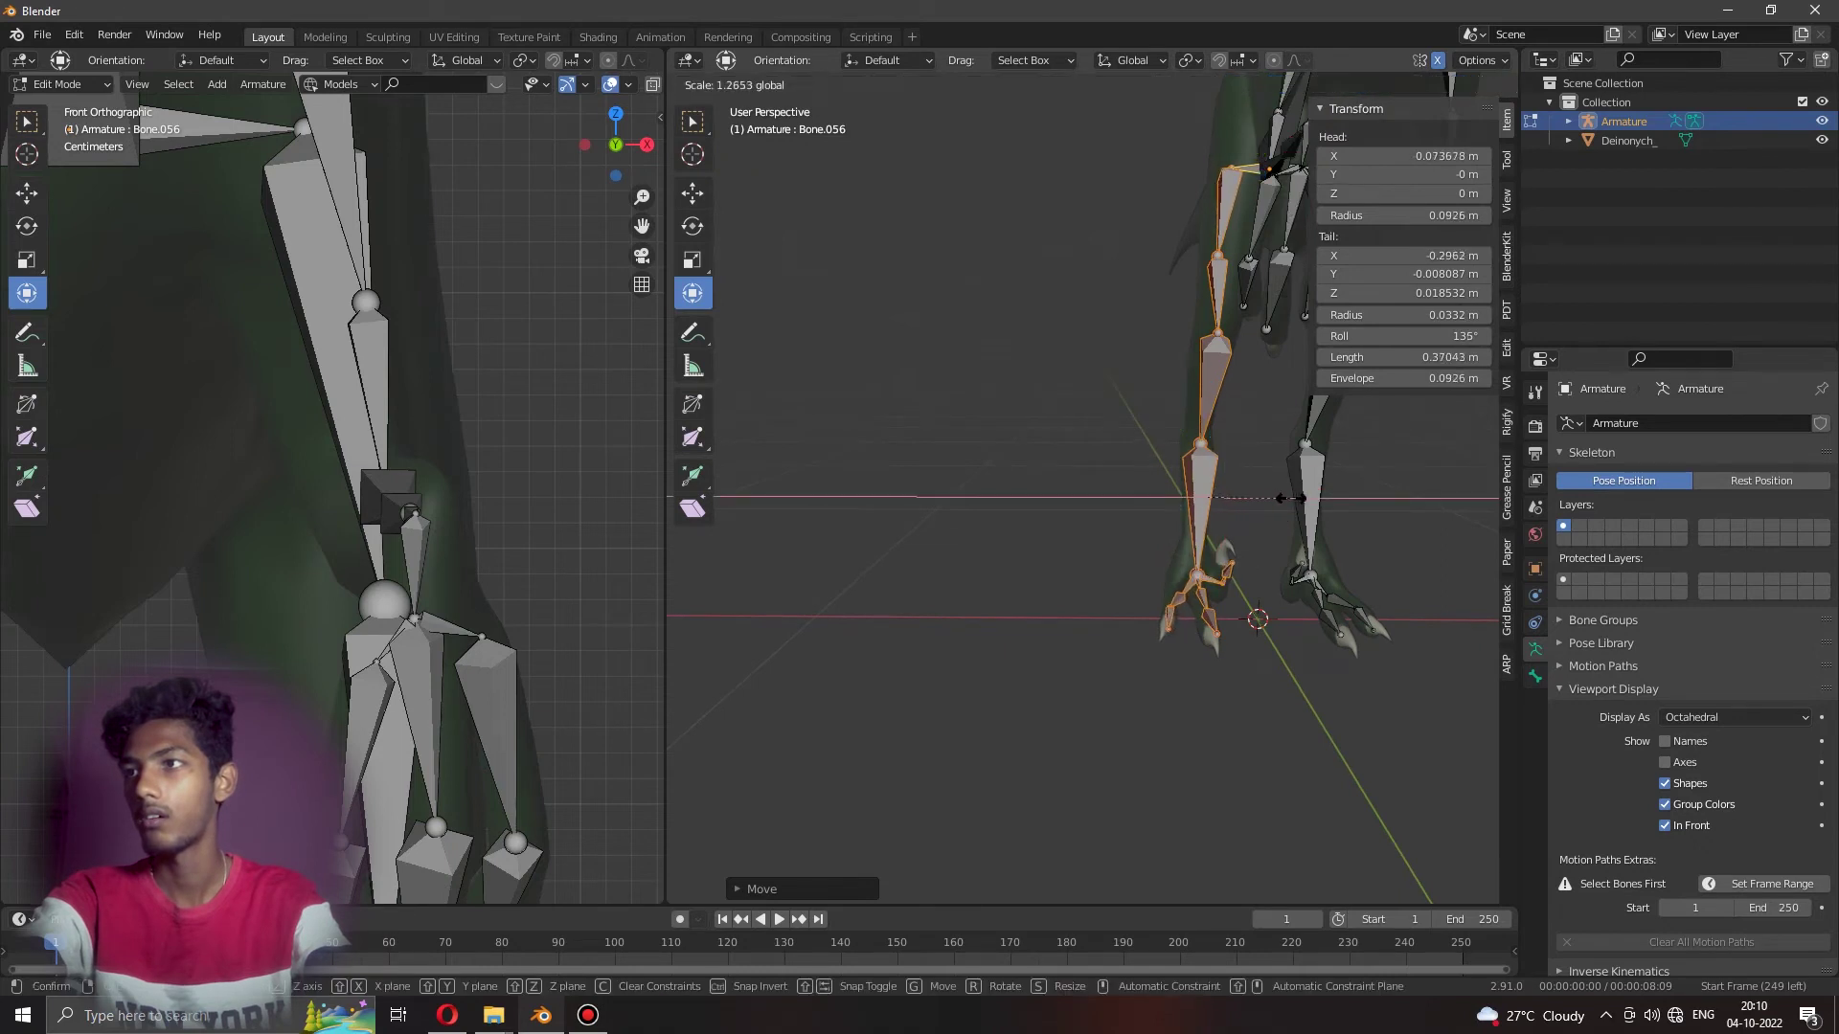
pyautogui.click(1284, 497)
pyautogui.scroll(3, 1245, 479)
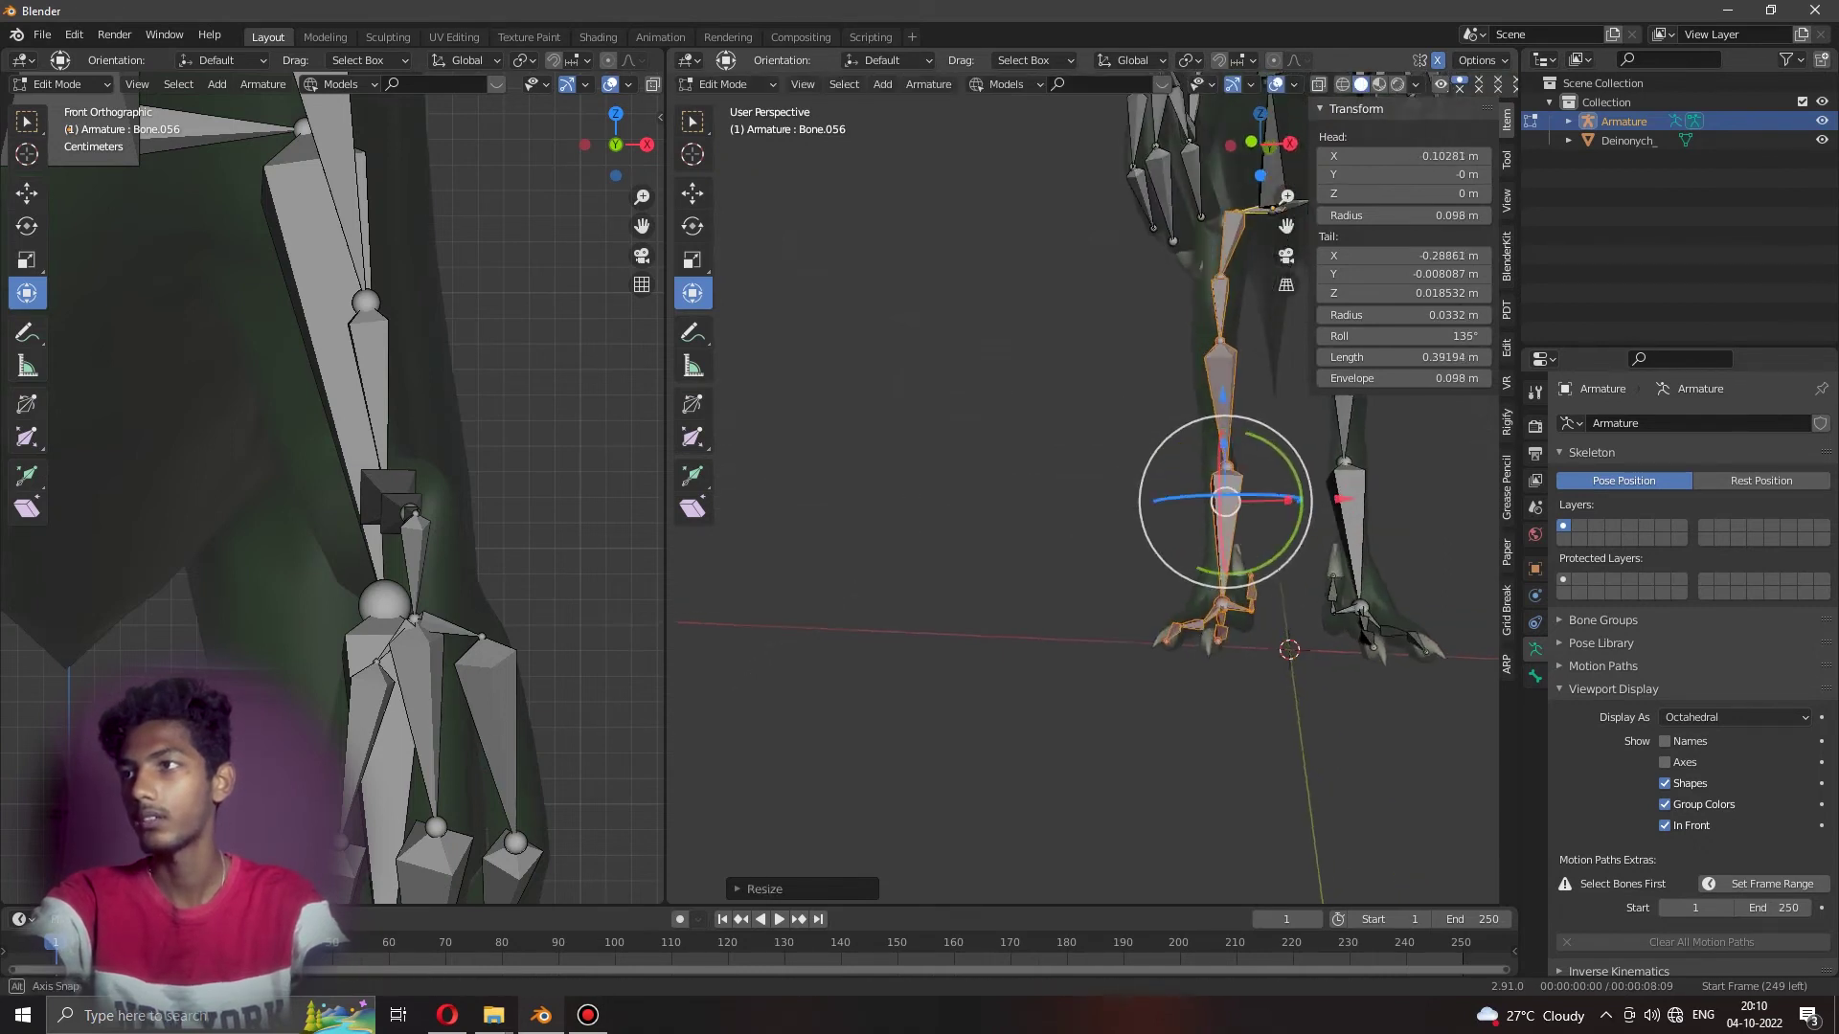
pyautogui.moveTo(1245, 479); pyautogui.dragTo(1304, 465, button='middle')
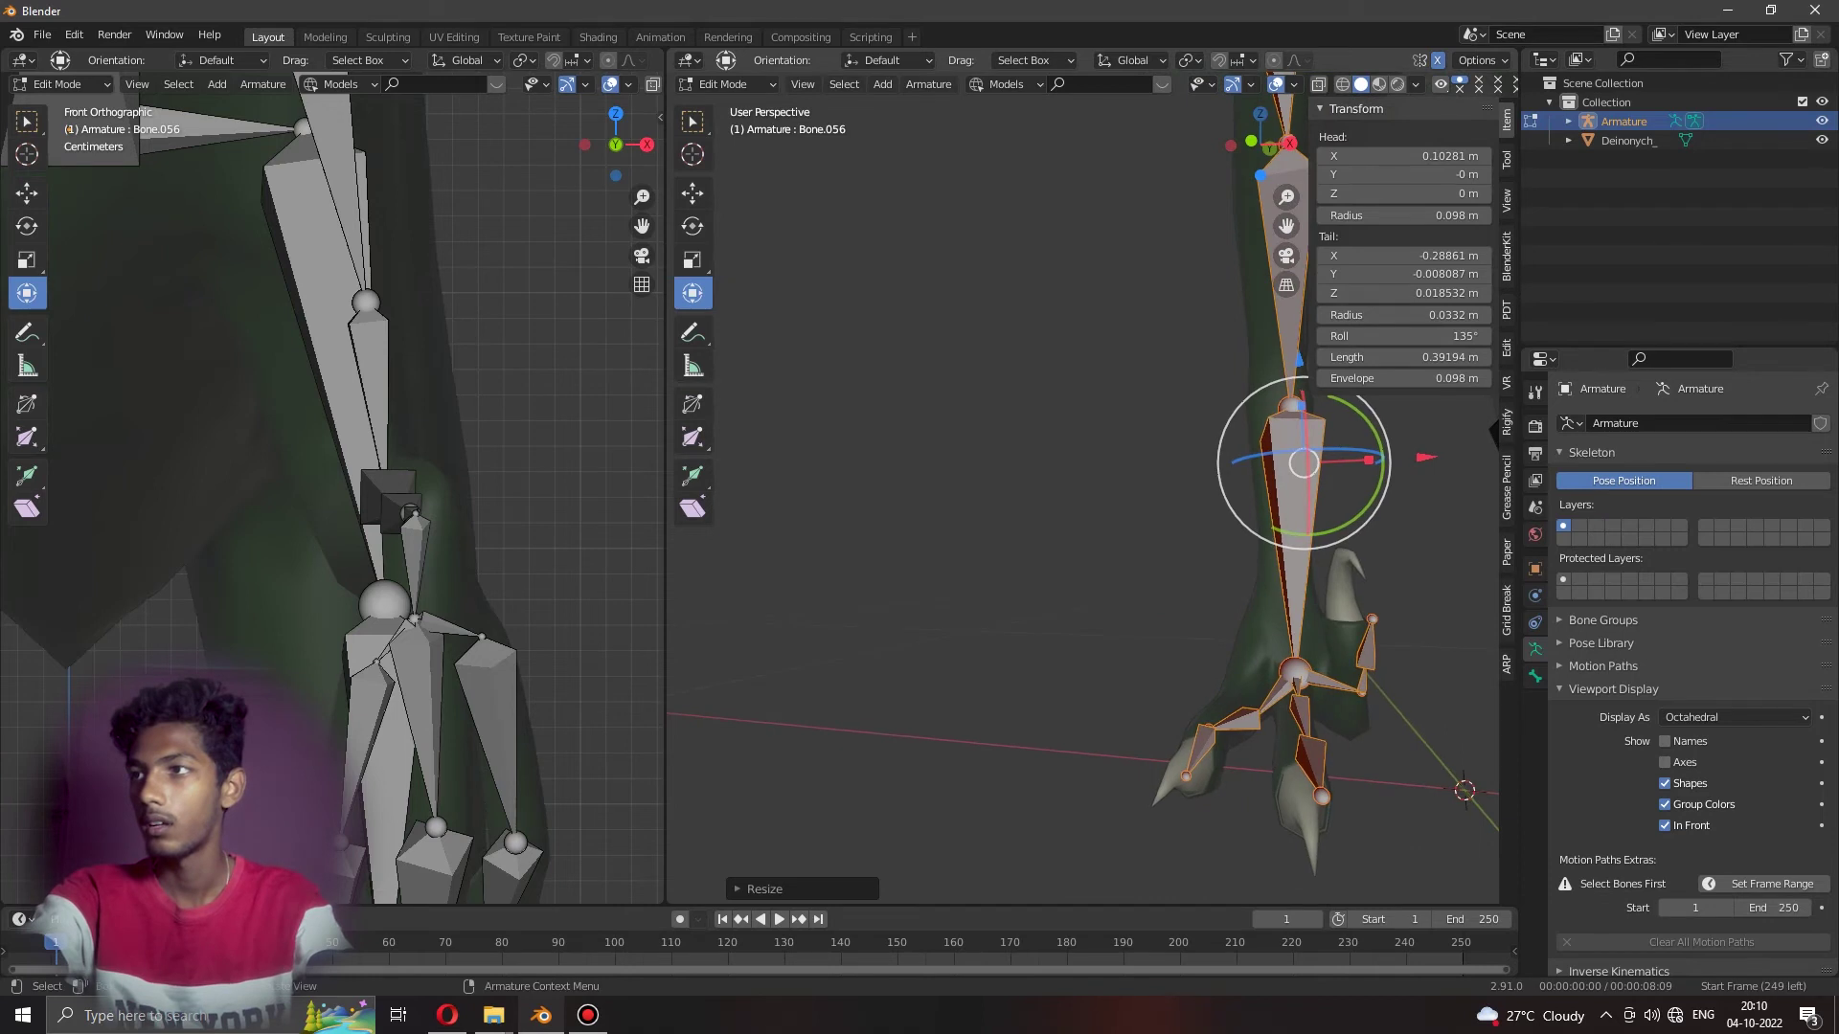
# Move the copied foot's claw bones and toe joint into the claws.
pyautogui.click(1371, 619)
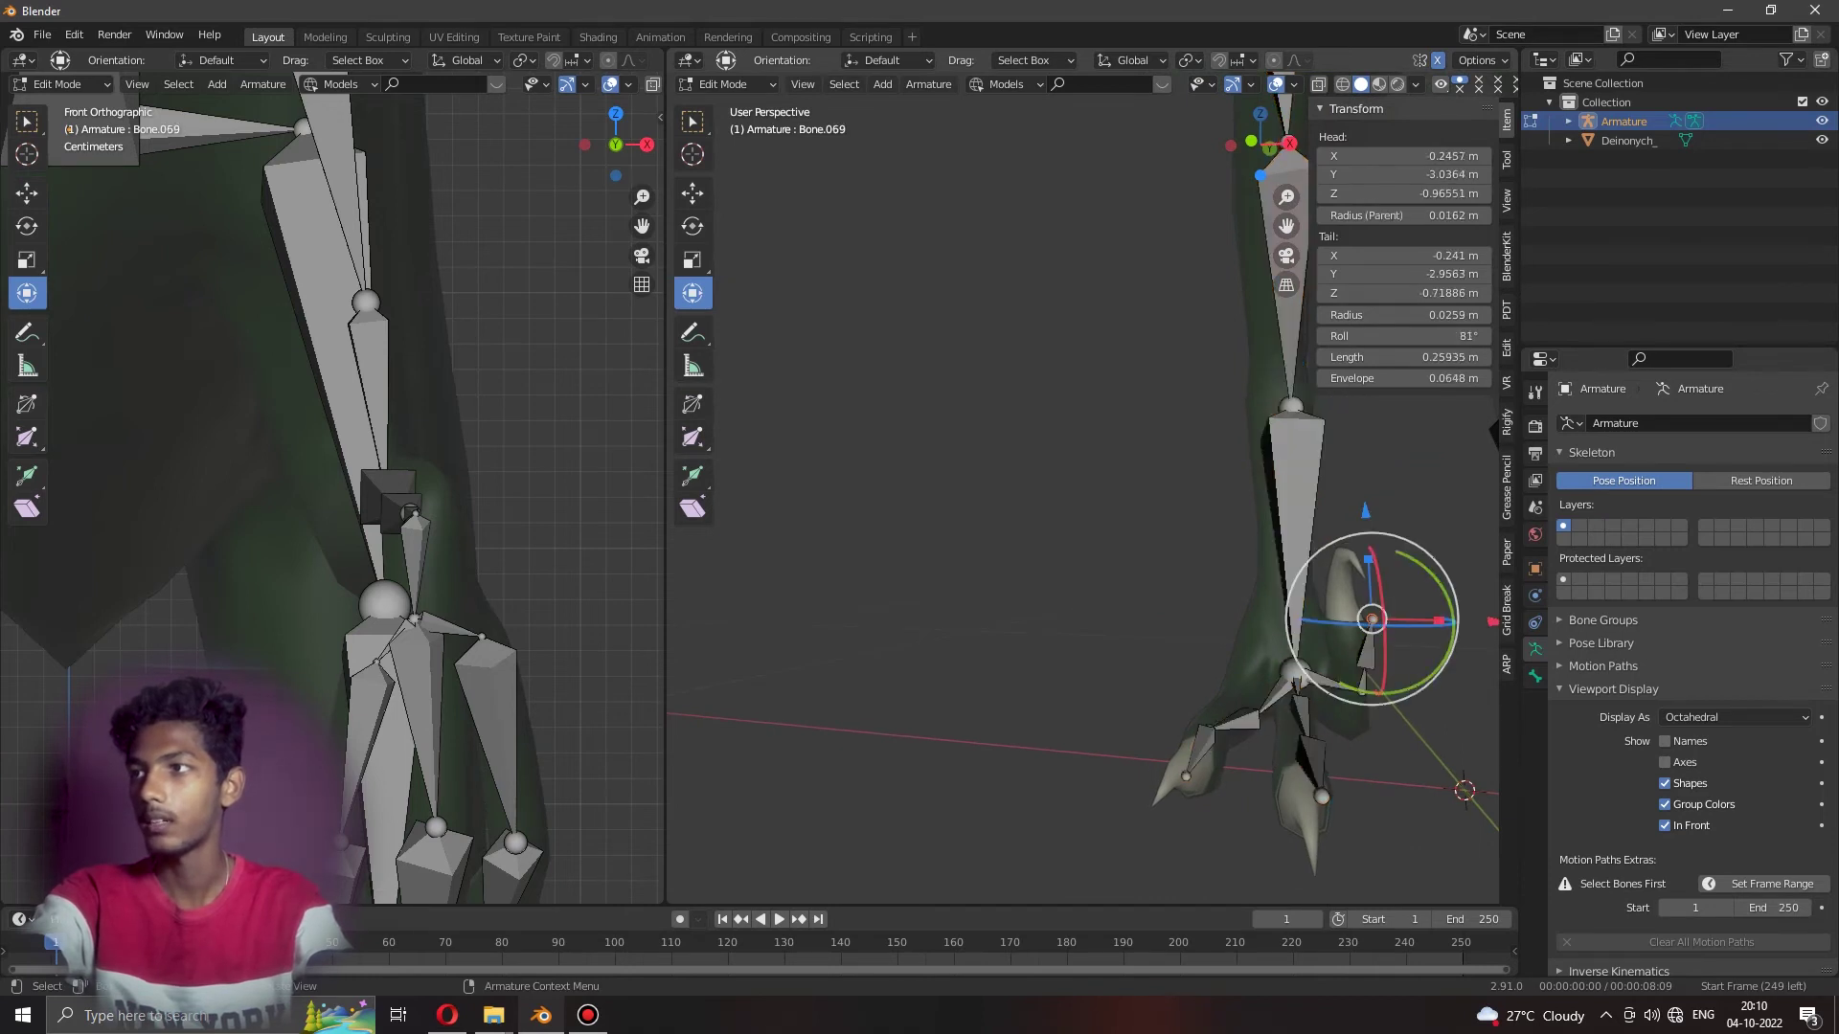
pyautogui.moveTo(1438, 621)
pyautogui.mouseDown()
pyautogui.moveTo(1409, 620)
pyautogui.moveTo(1415, 645)
pyautogui.mouseUp()
pyautogui.moveTo(1416, 645); pyautogui.dragTo(1379, 660, button='middle')
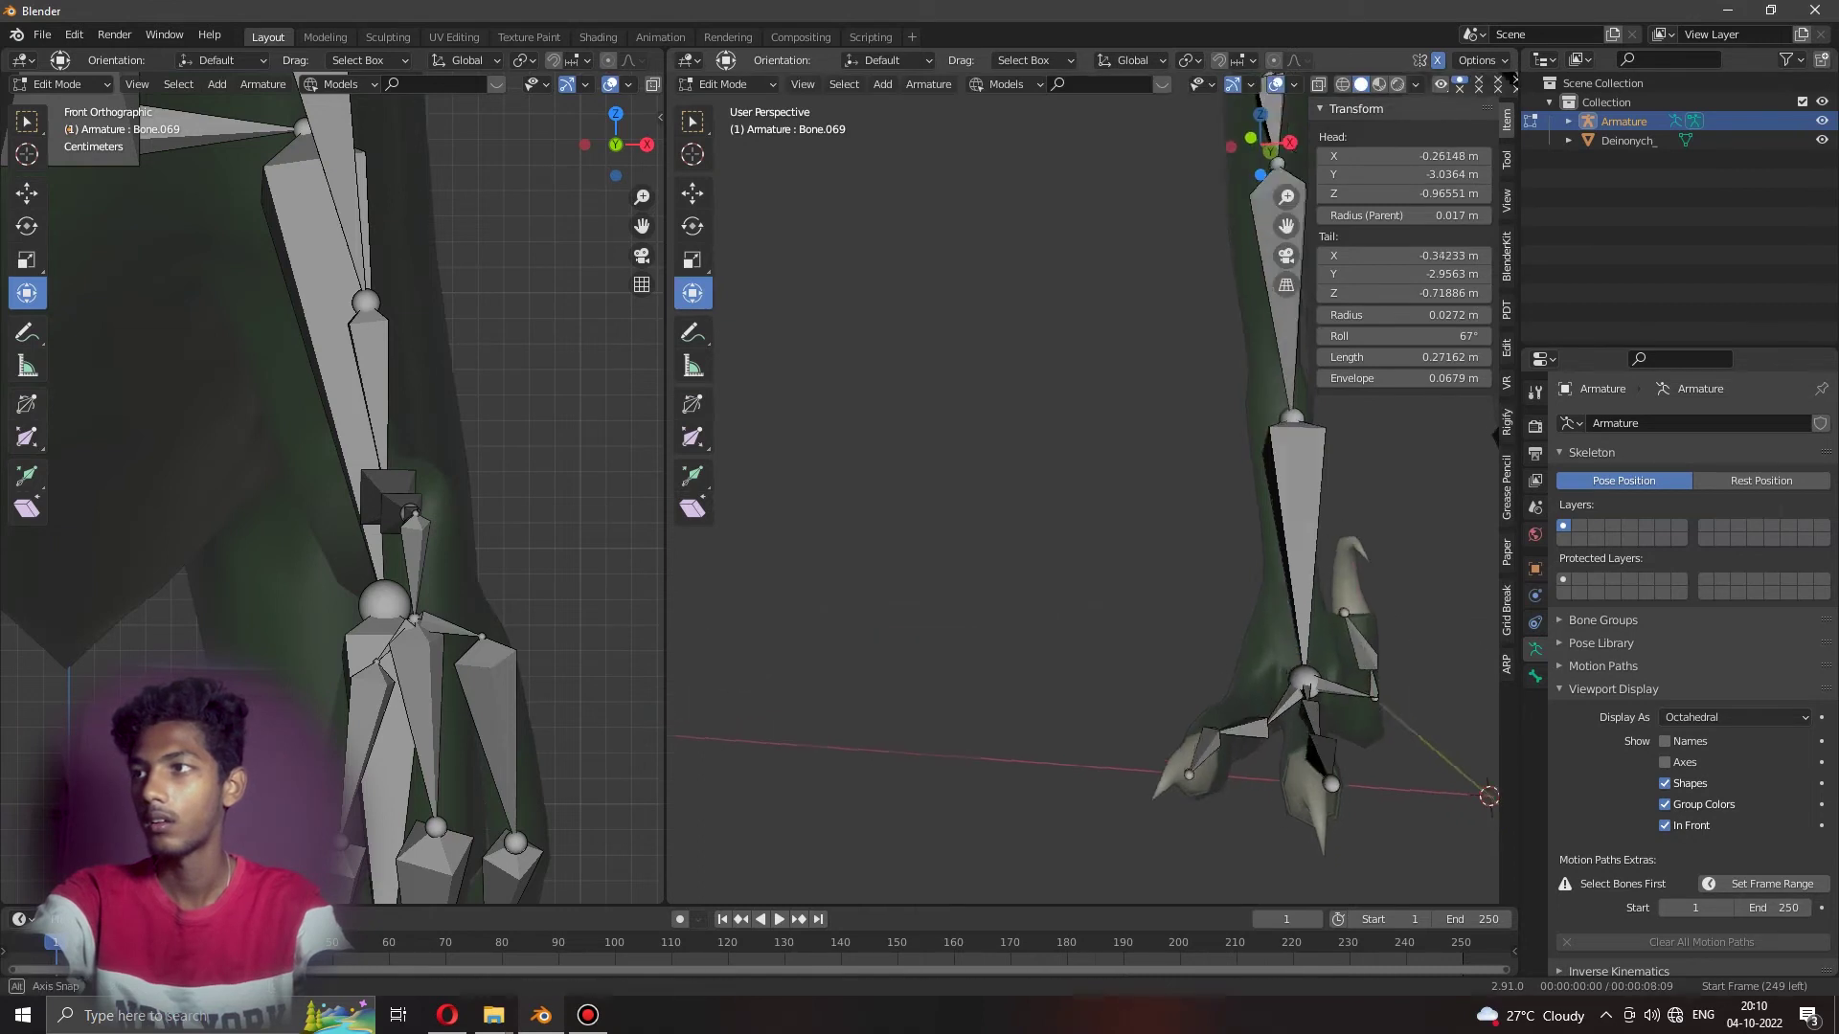
pyautogui.click(1393, 632)
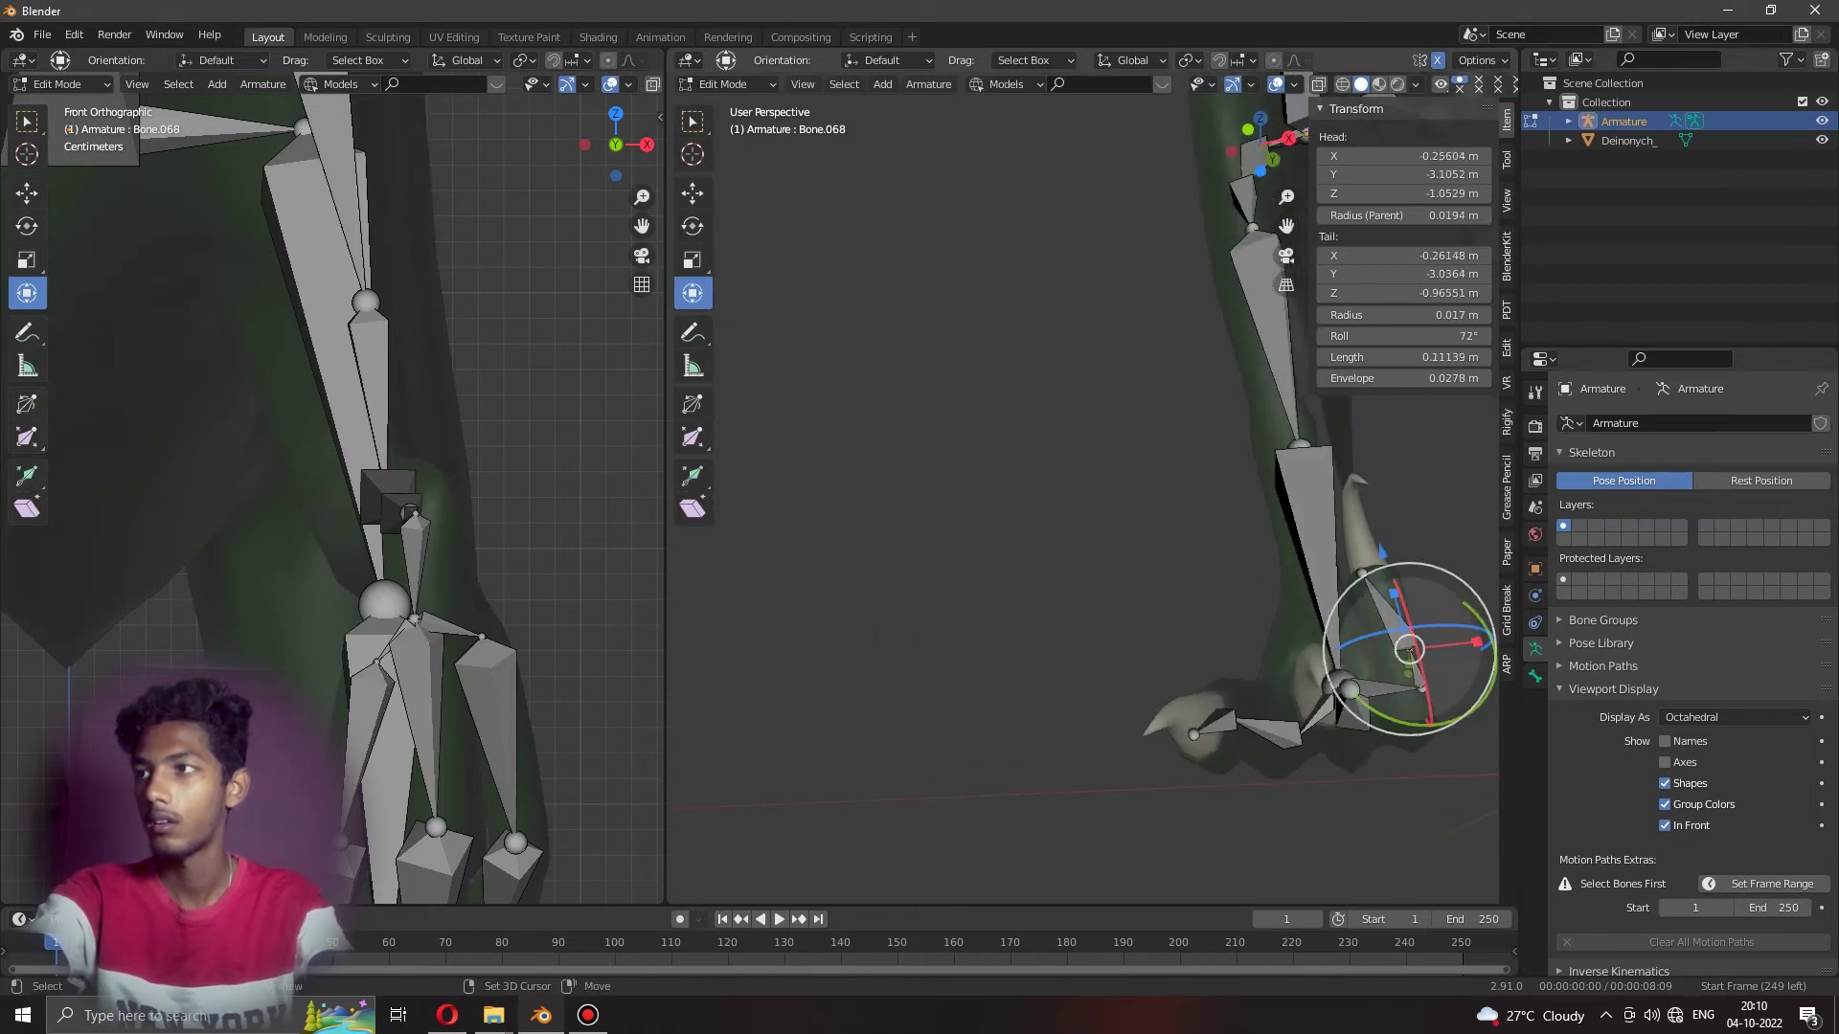
pyautogui.moveTo(1398, 642); pyautogui.dragTo(1353, 682, button='middle')
pyautogui.press('g')
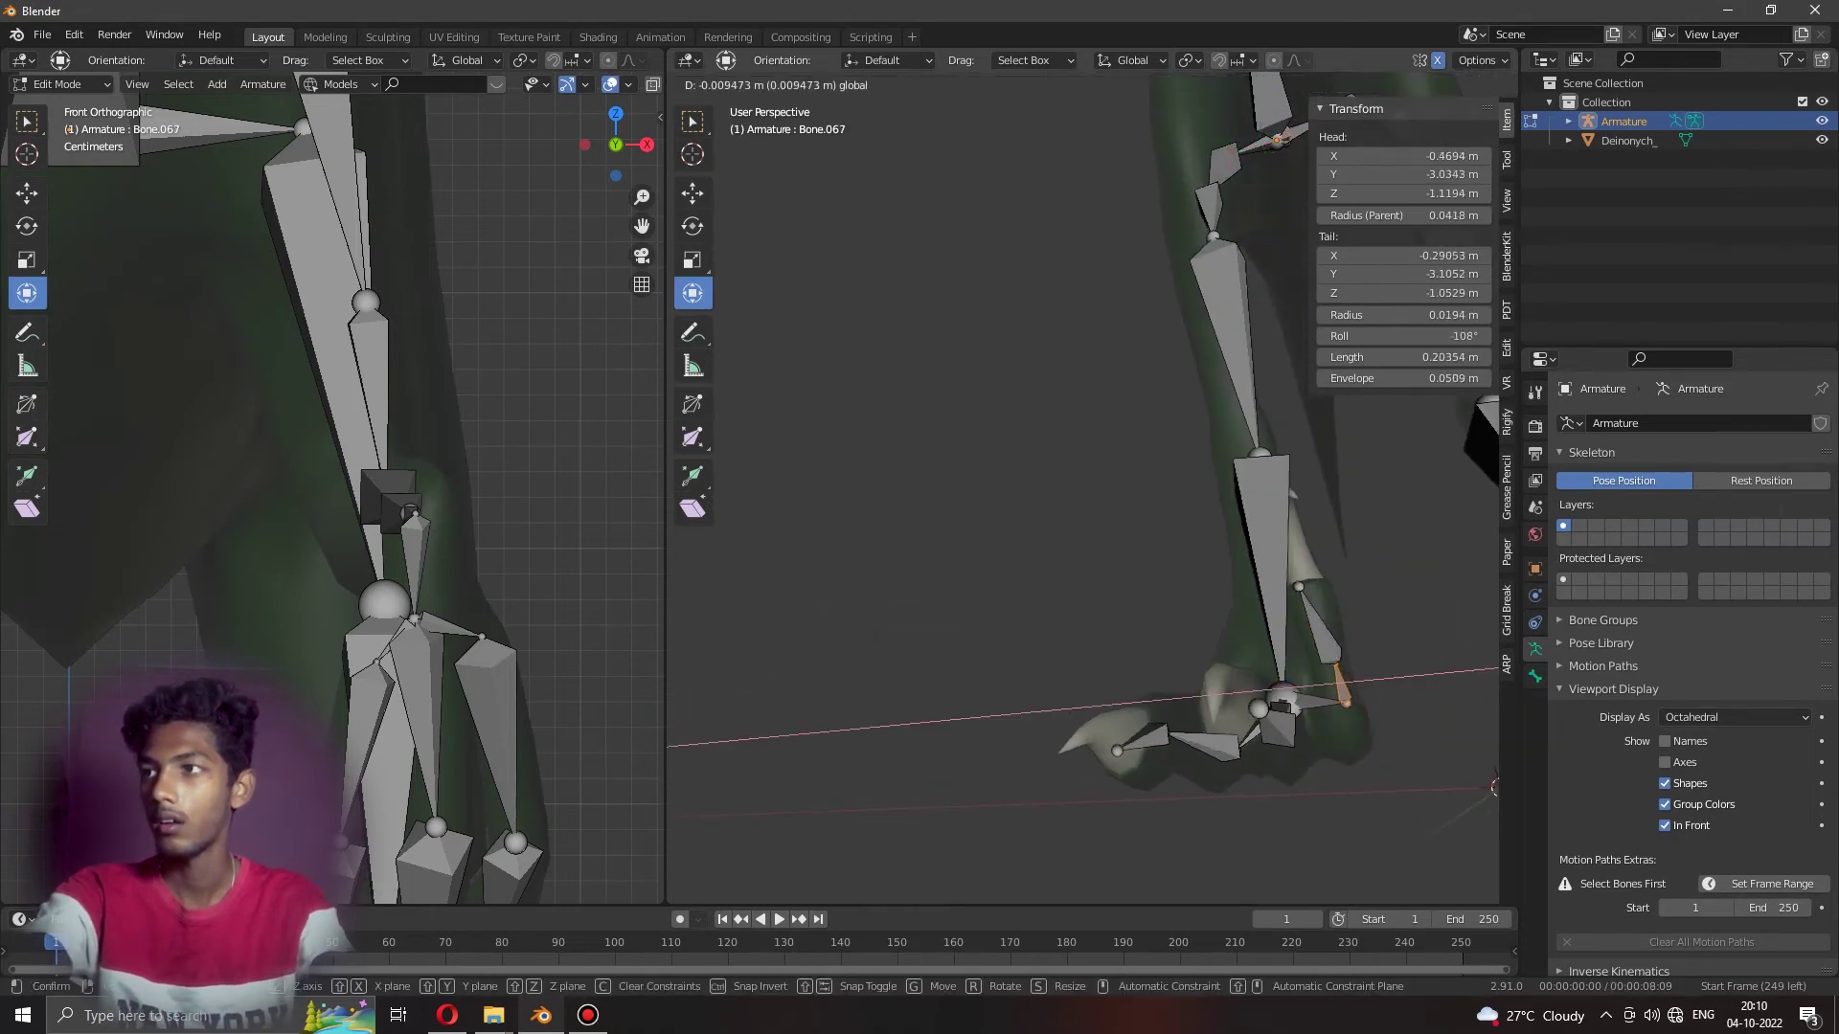
pyautogui.click(1332, 700)
pyautogui.scroll(-3, 1312, 675)
pyautogui.moveTo(1312, 675)
pyautogui.mouseDown(button='middle')
pyautogui.moveTo(1068, 561)
pyautogui.moveTo(863, 536)
pyautogui.mouseUp(button='middle')
pyautogui.scroll(-4, 1068, 561)
# Nudge the copied foot joint and foot bone tip to sit inside the leg.
pyautogui.moveTo(1082, 536); pyautogui.dragTo(1054, 536, button='middle')
pyautogui.scroll(5, 1082, 537)
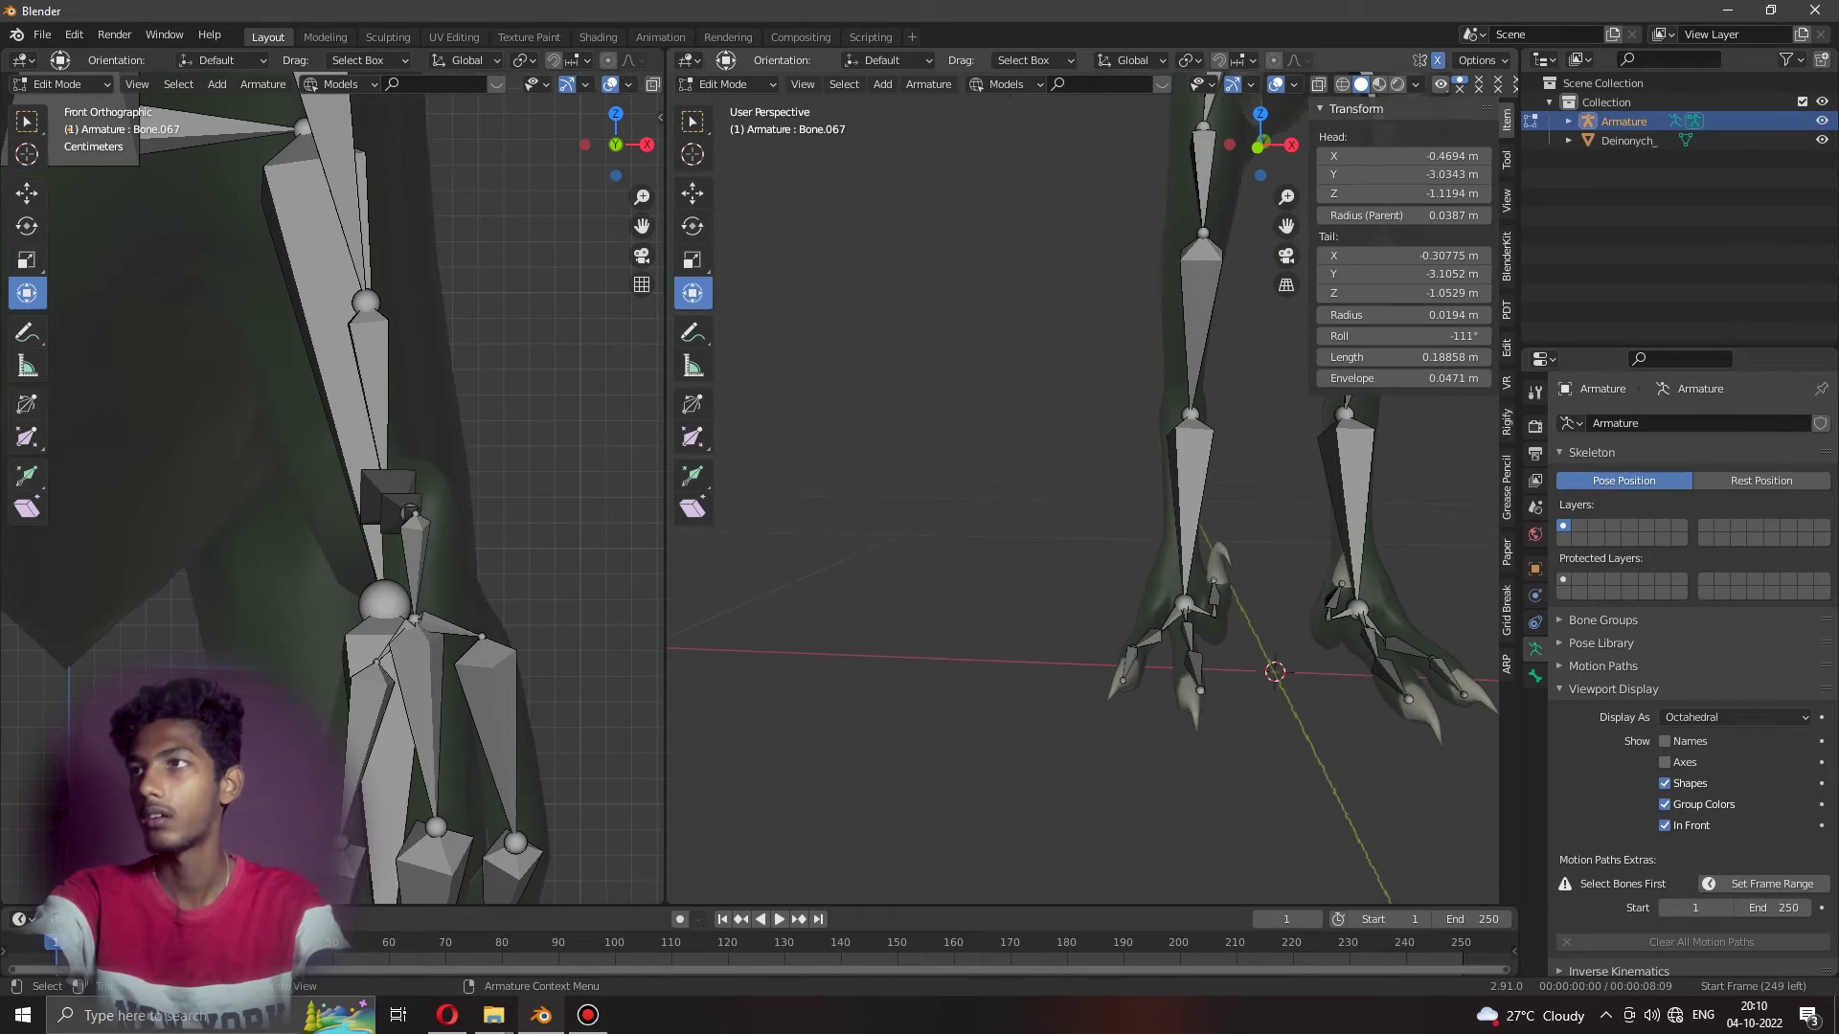
pyautogui.moveTo(1251, 415); pyautogui.dragTo(1245, 415)
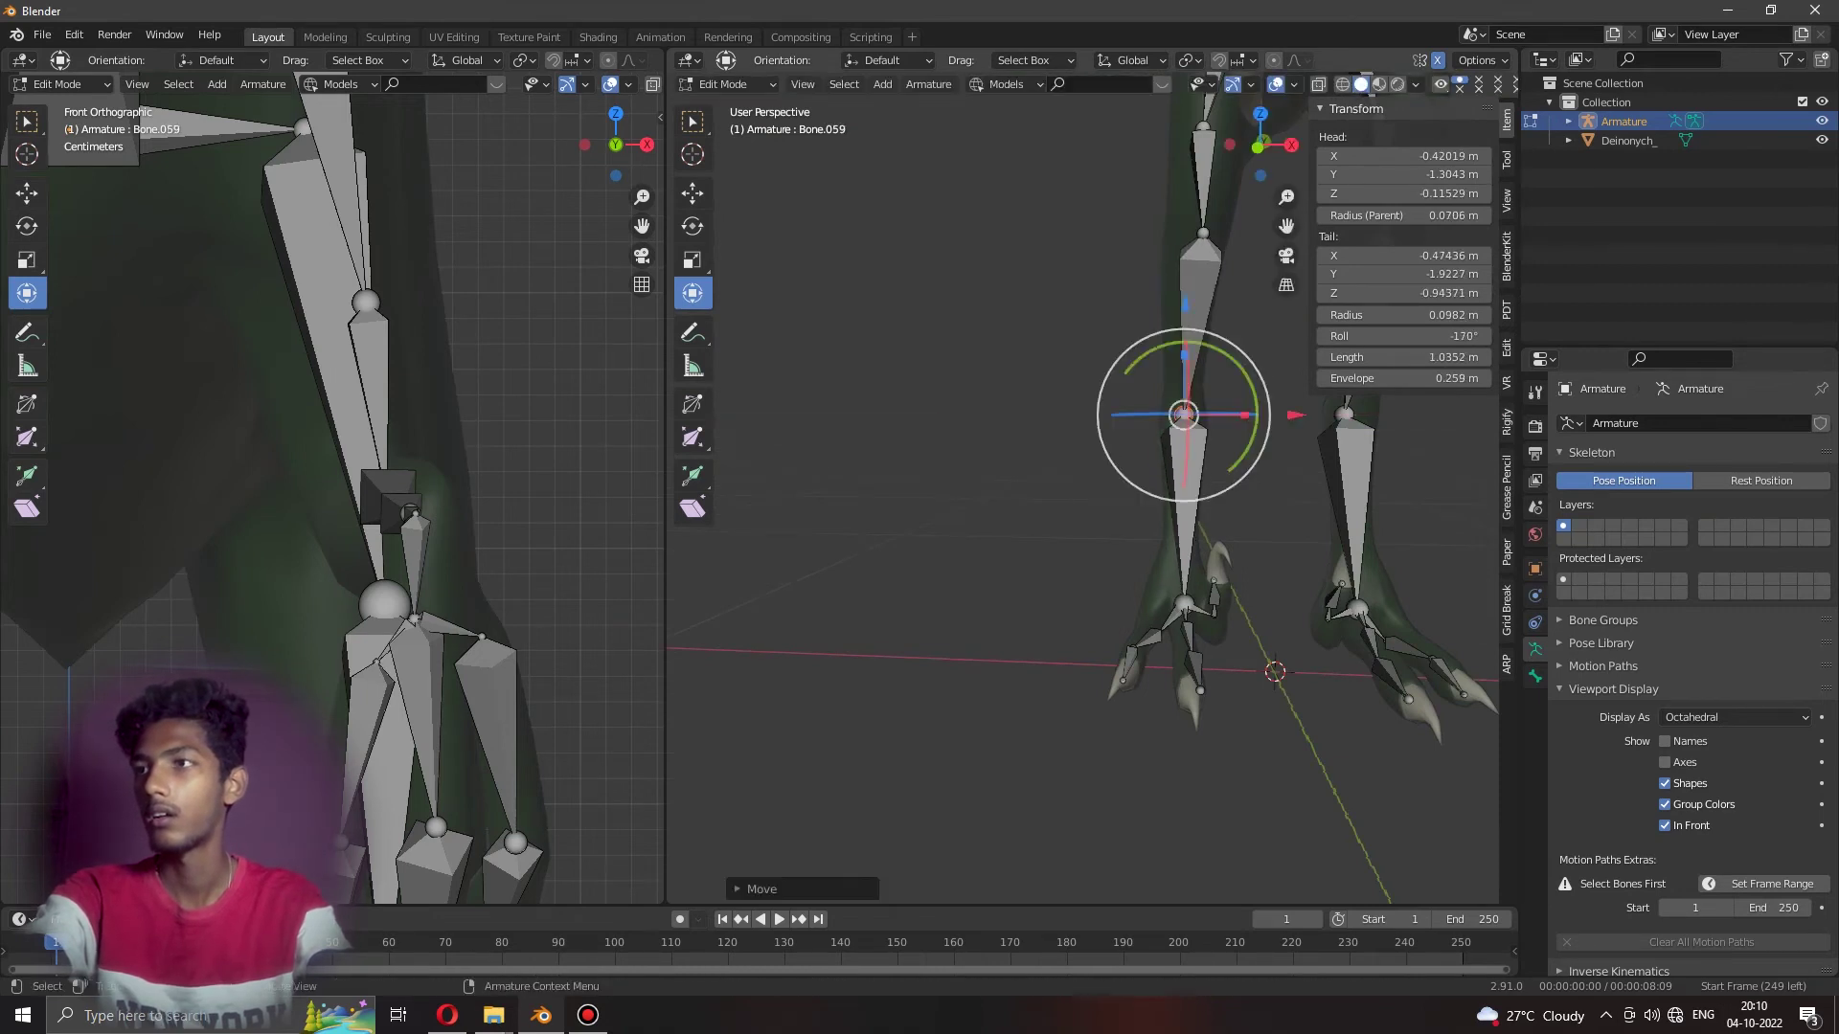
pyautogui.press(']')
pyautogui.moveTo(1185, 604); pyautogui.dragTo(1188, 608)
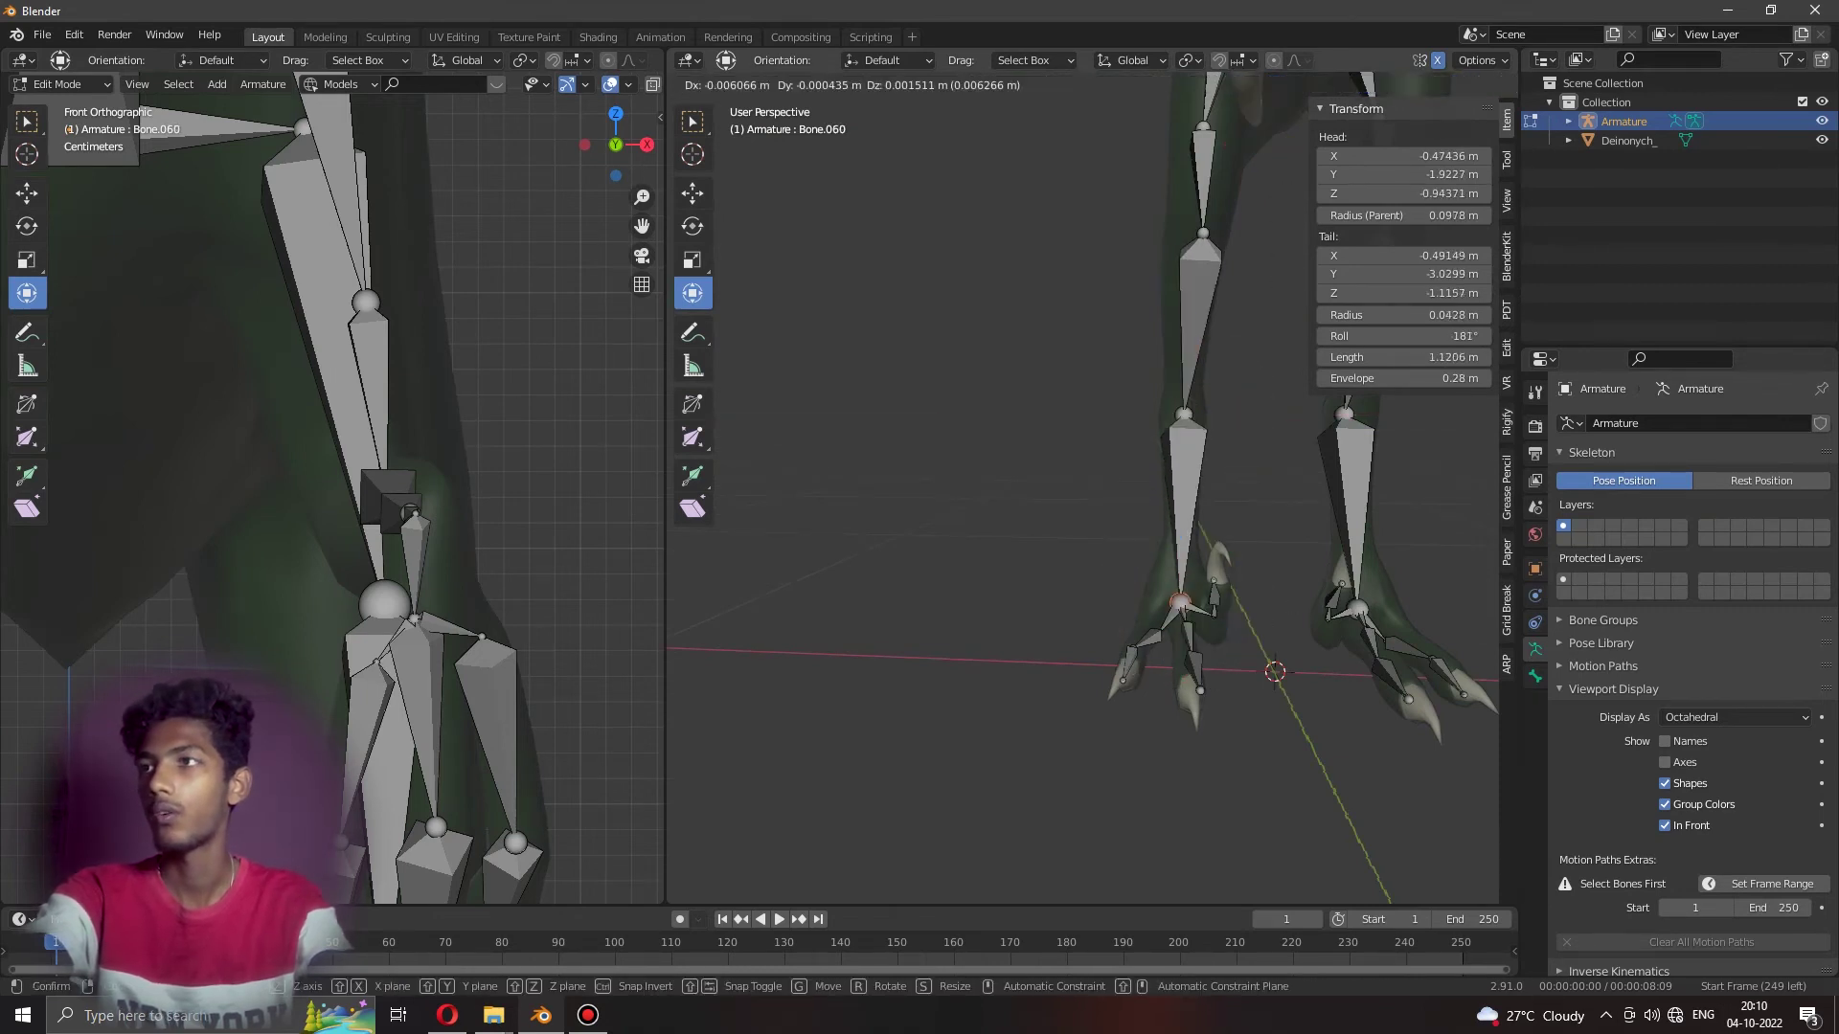
pyautogui.scroll(-5, 1098, 509)
pyautogui.moveTo(1099, 508); pyautogui.dragTo(1053, 508, button='middle')
pyautogui.click(1098, 509)
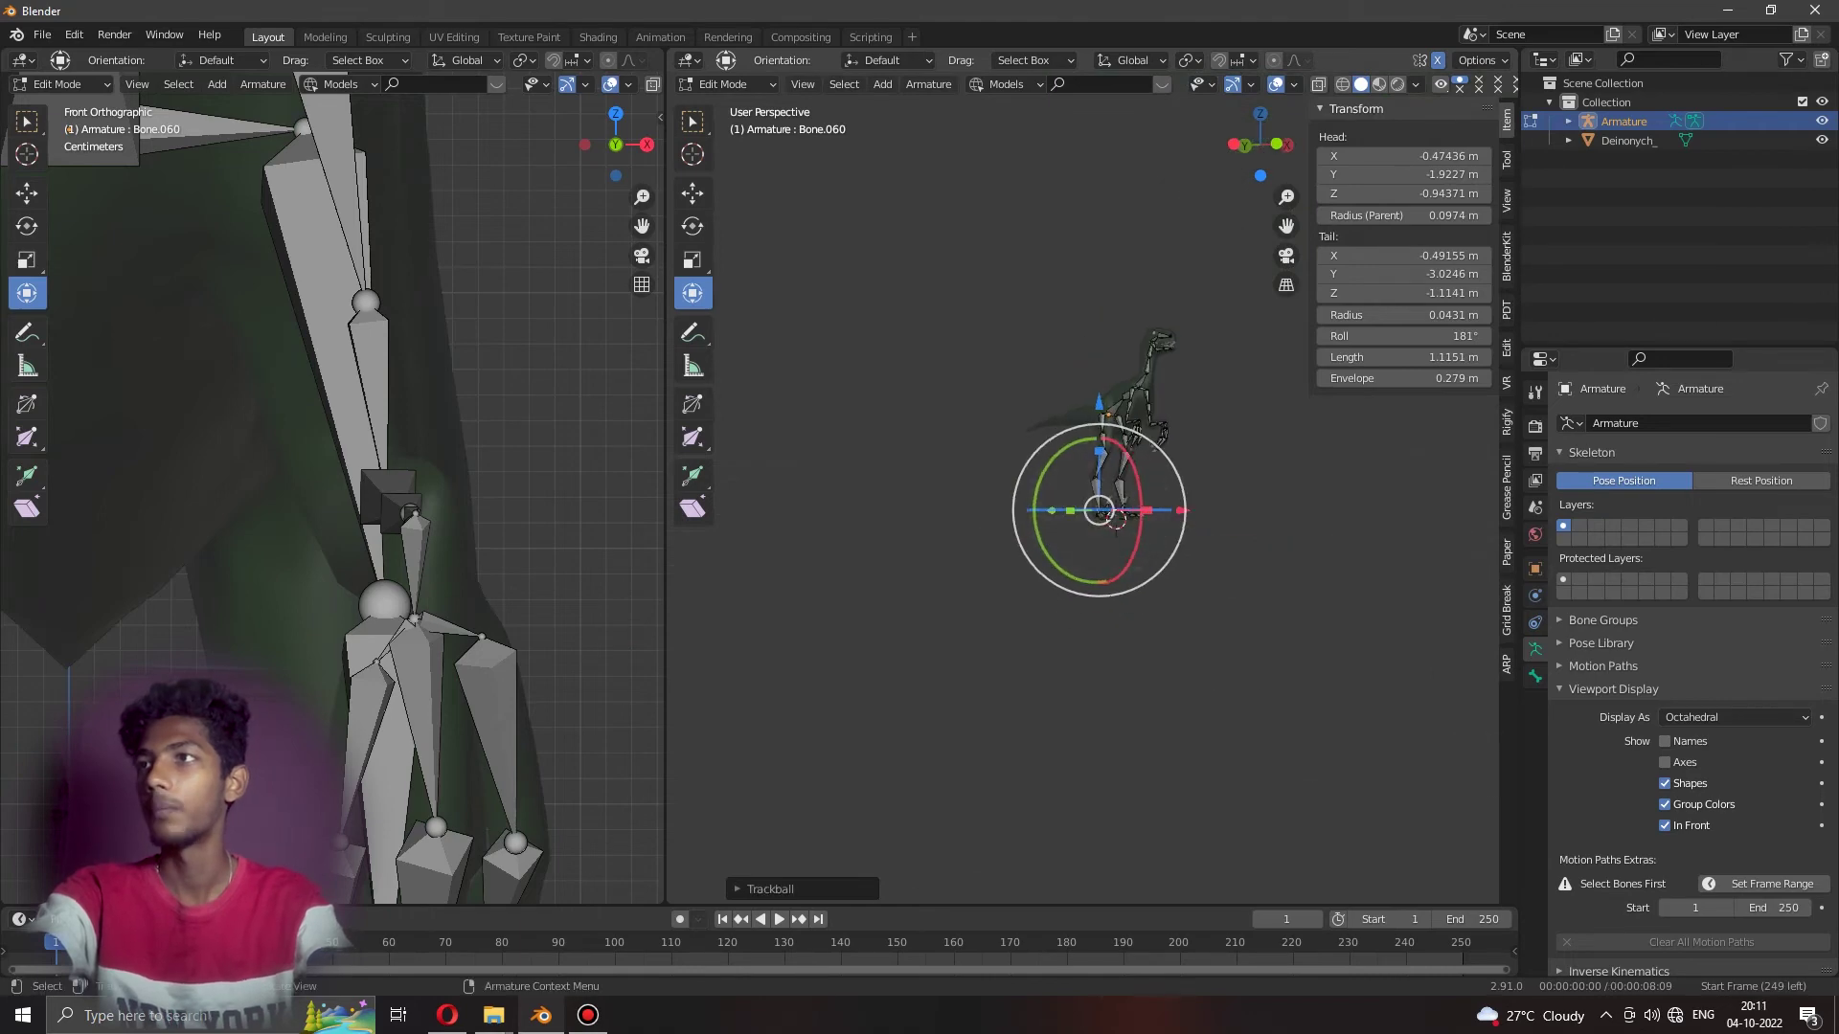
pyautogui.scroll(3, 1120, 517)
pyautogui.scroll(2, 1120, 517)
pyautogui.scroll(2, 1121, 517)
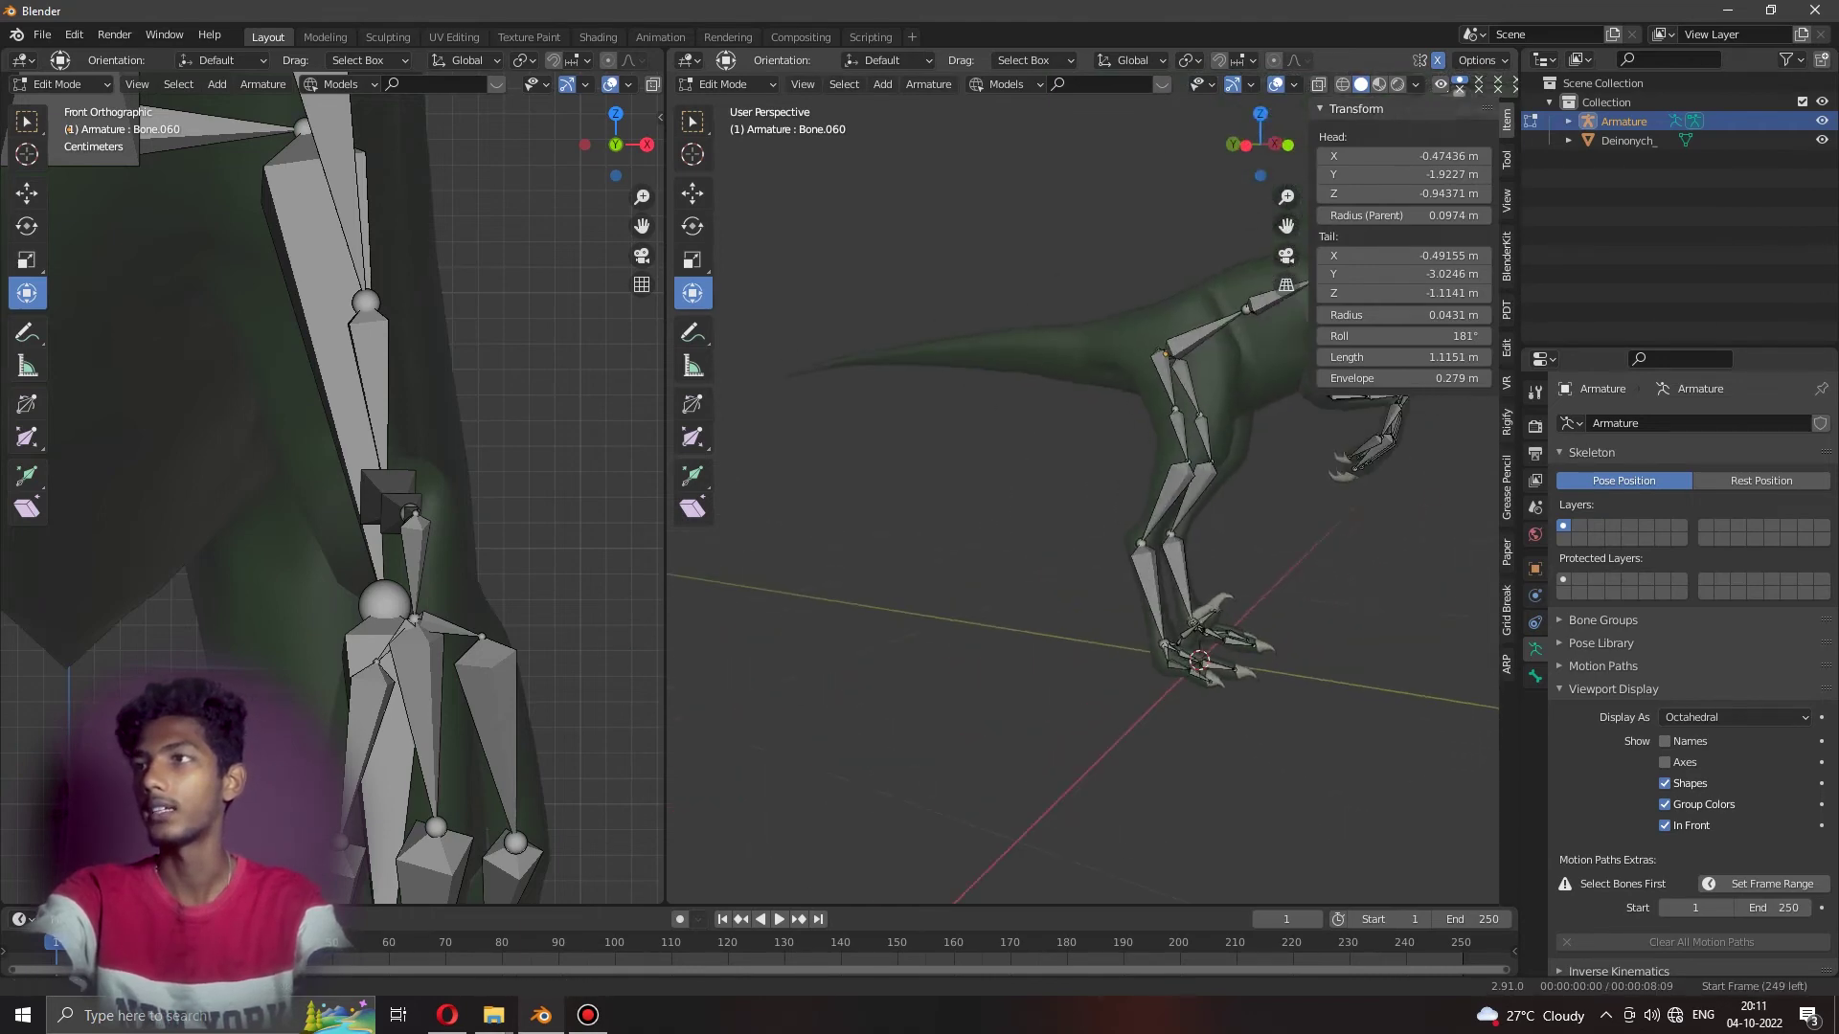
pyautogui.scroll(2, 1121, 517)
pyautogui.moveTo(1082, 517); pyautogui.dragTo(1016, 392, button='middle')
# Add a bone at the origin, extrude it, and align its tip to the tail centreline in Top view.
pyautogui.hotkey('shift', 'a')
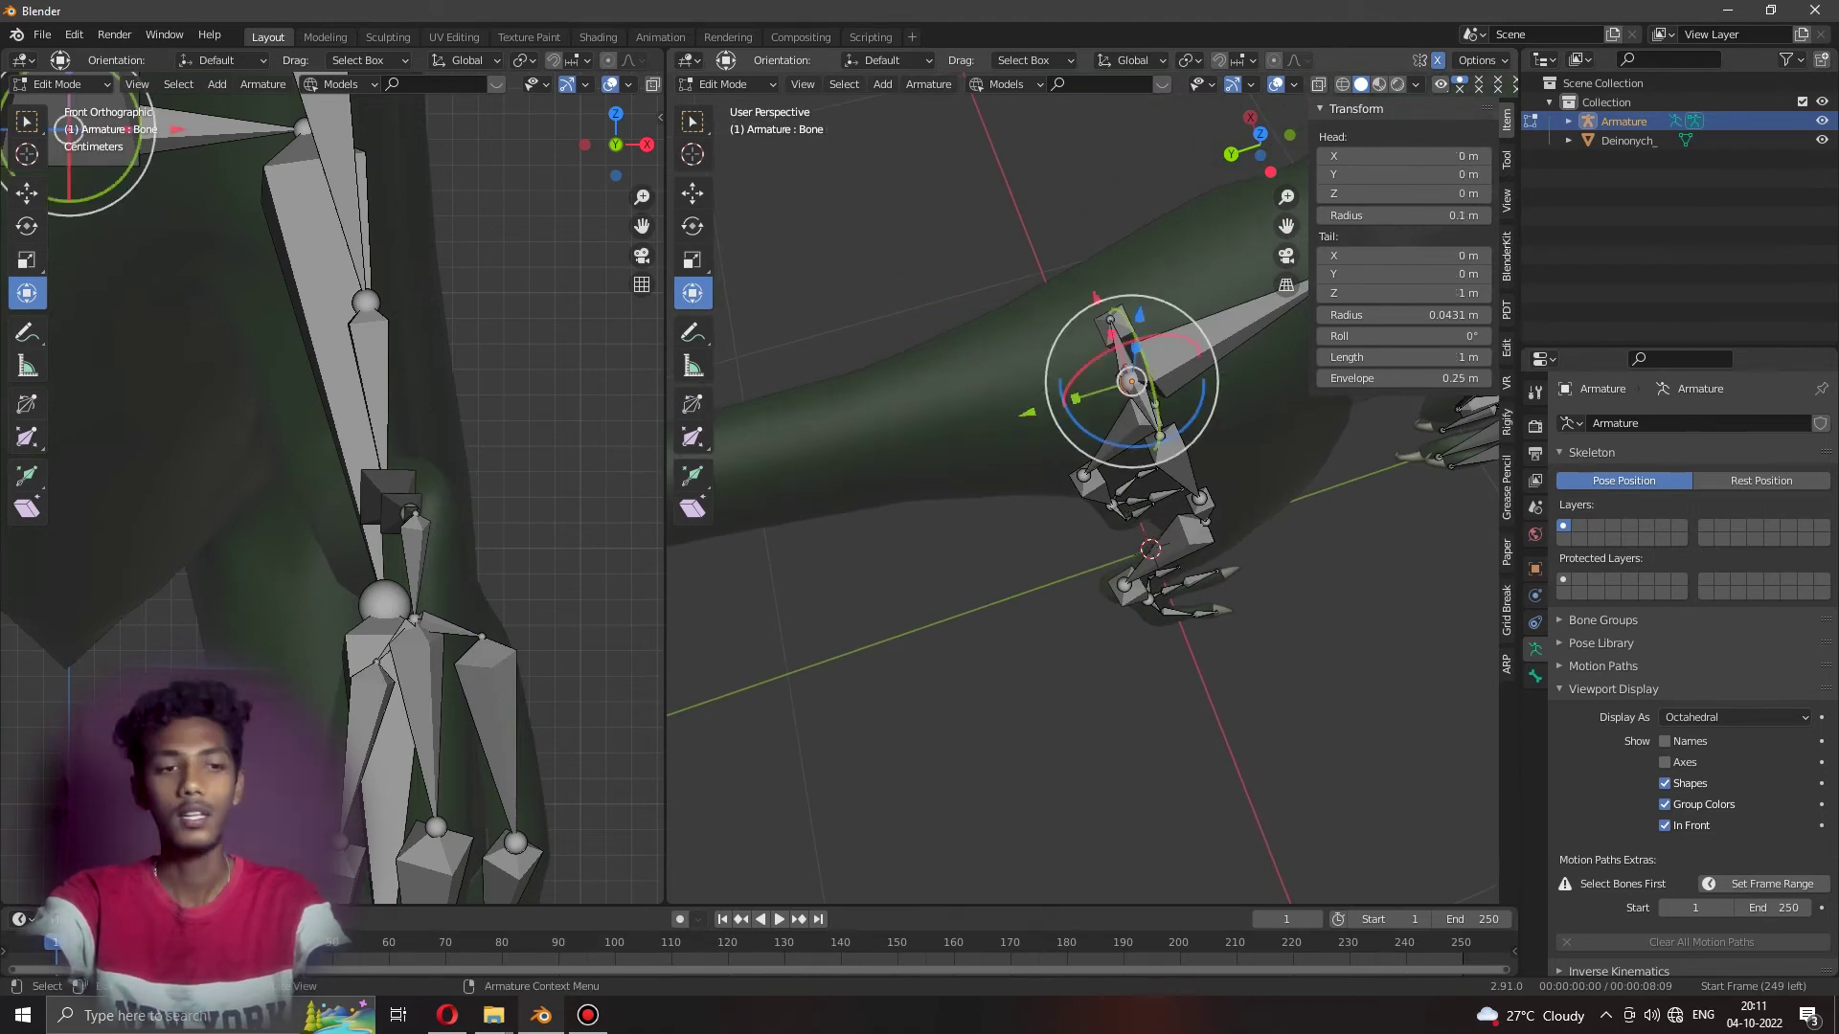
pyautogui.press('e')
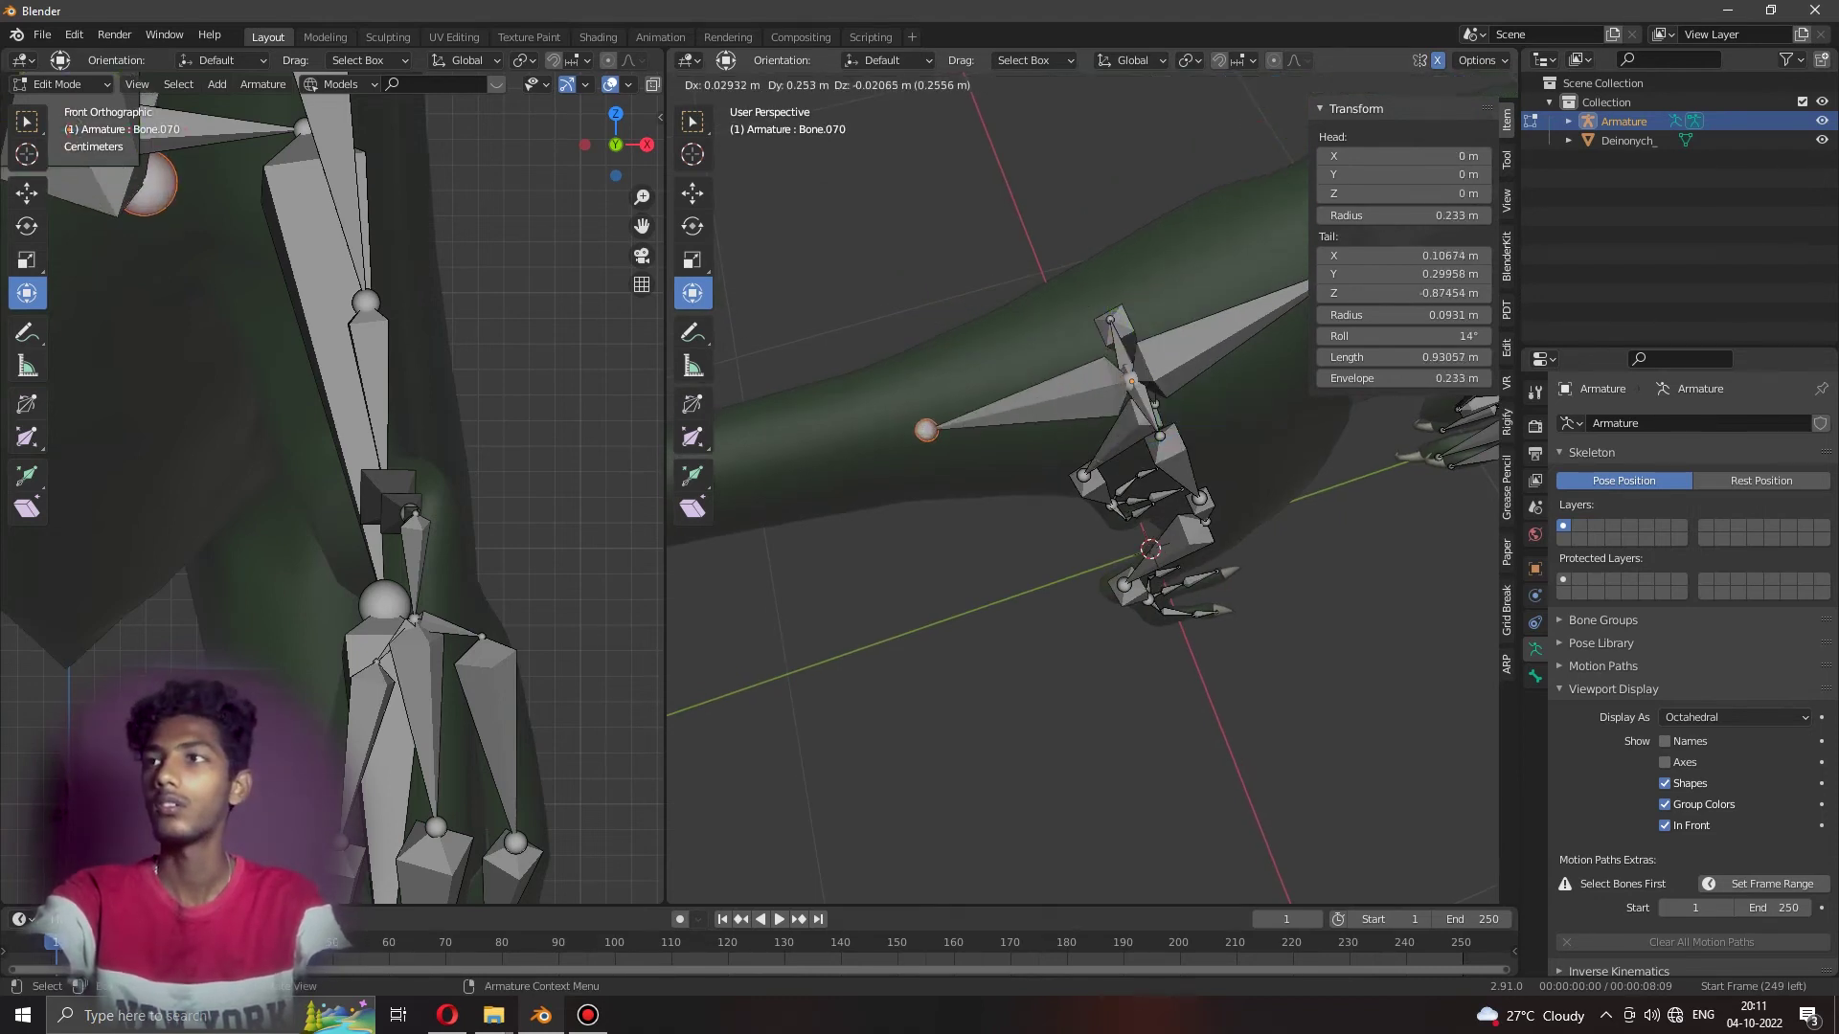
pyautogui.click(925, 422)
pyautogui.moveTo(924, 422)
pyautogui.mouseDown(button='middle')
pyautogui.moveTo(1006, 459)
pyautogui.moveTo(1020, 445)
pyautogui.moveTo(1041, 733)
pyautogui.mouseUp(button='middle')
pyautogui.press('KP_7')
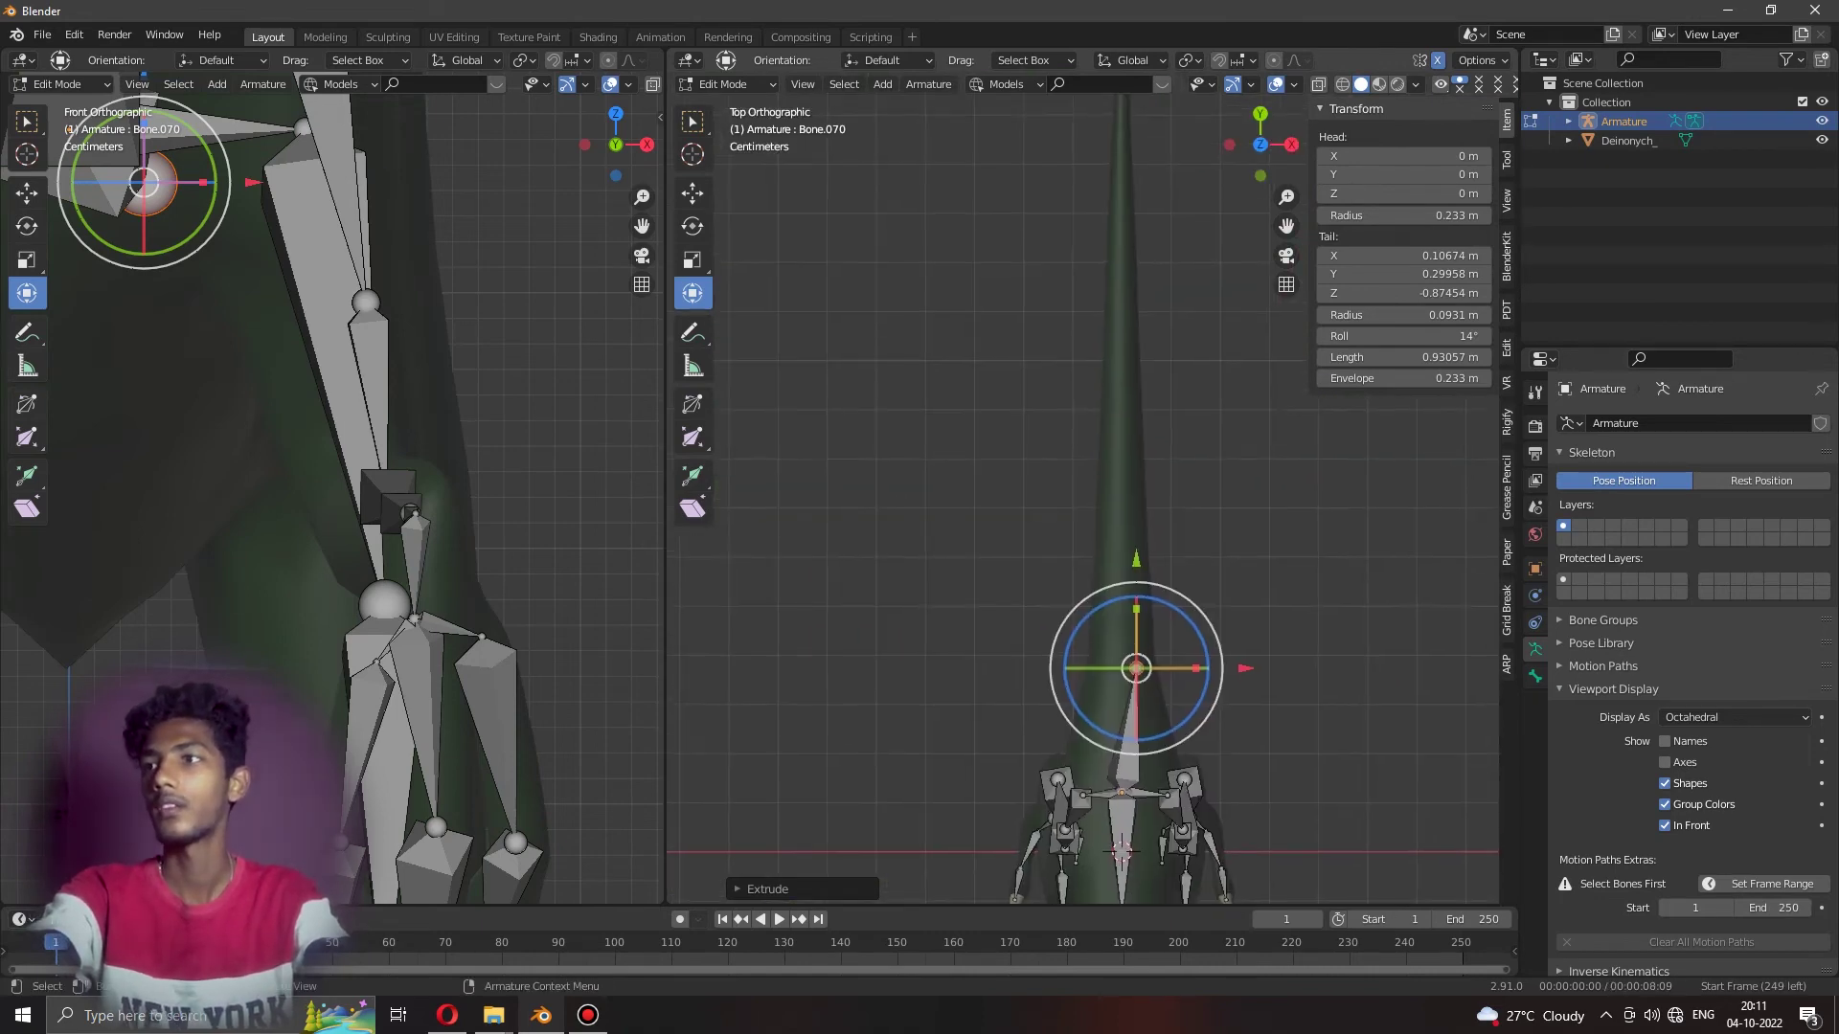
pyautogui.press('g')
pyautogui.press('x')
pyautogui.press('Return')
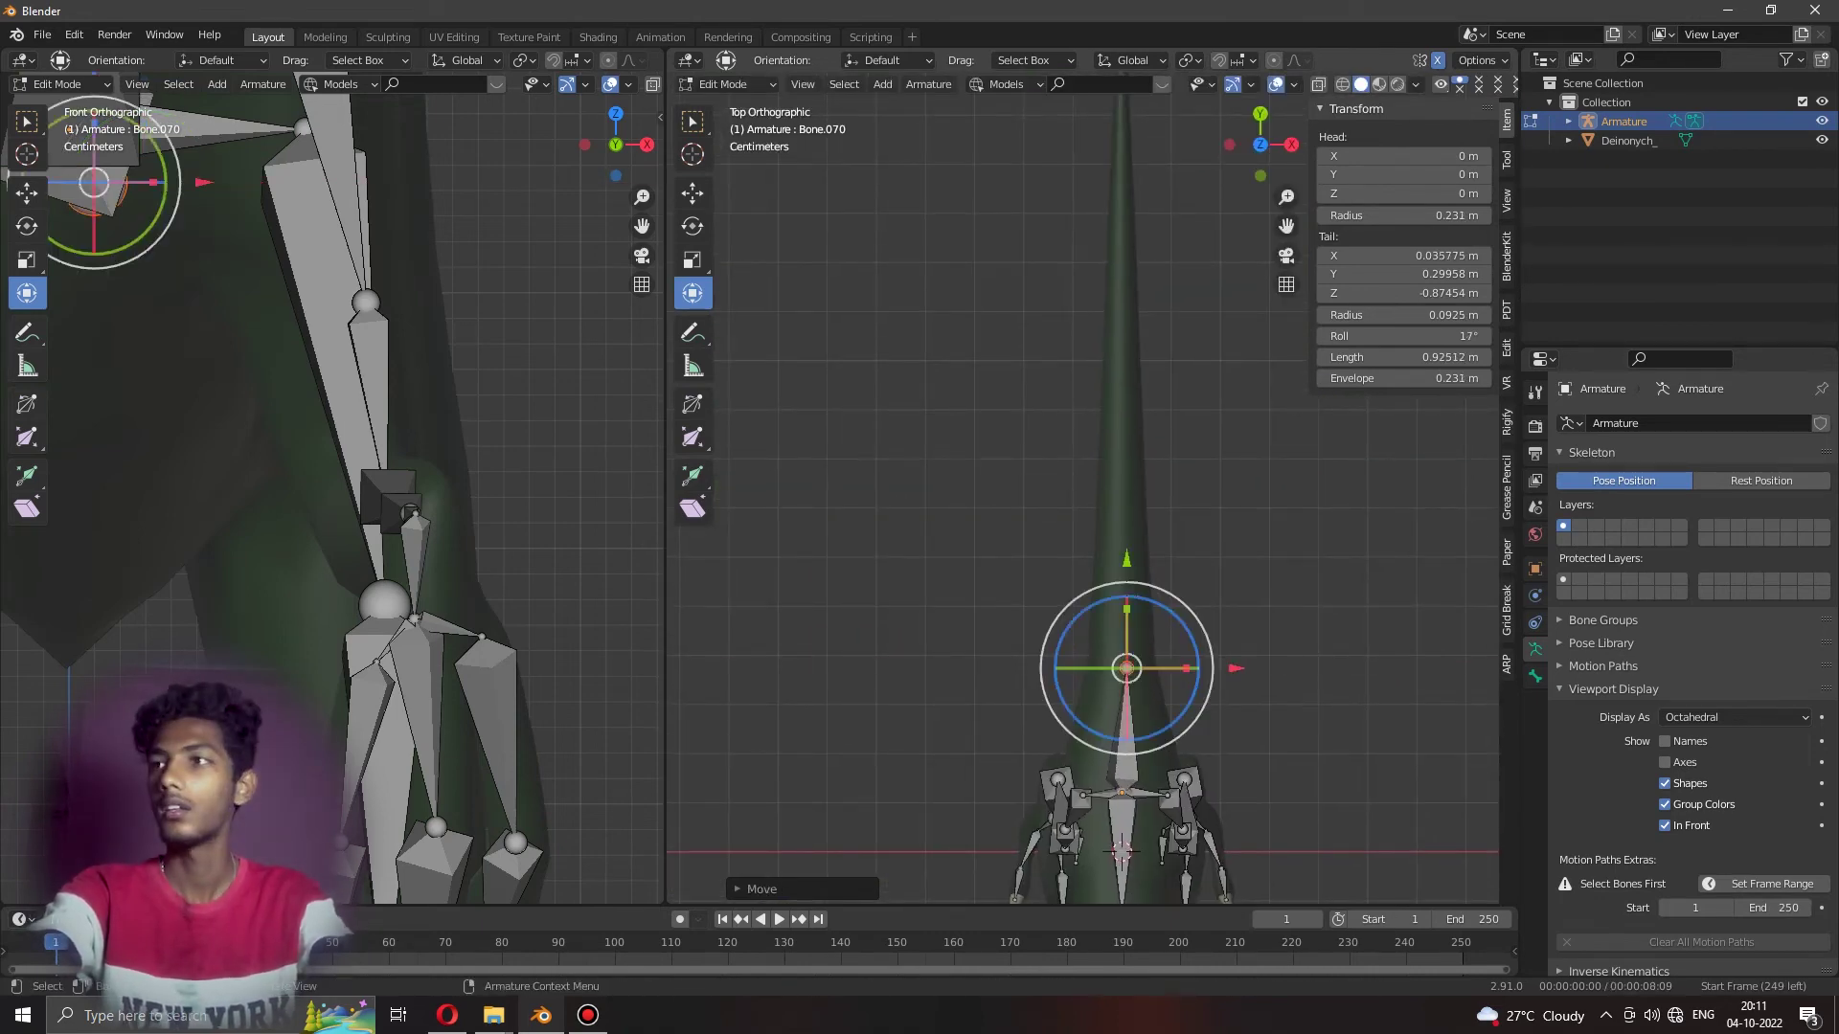
# Extrude and stretch the first tail bones down the tail along Y.
pyautogui.press('e')
pyautogui.press('Return')
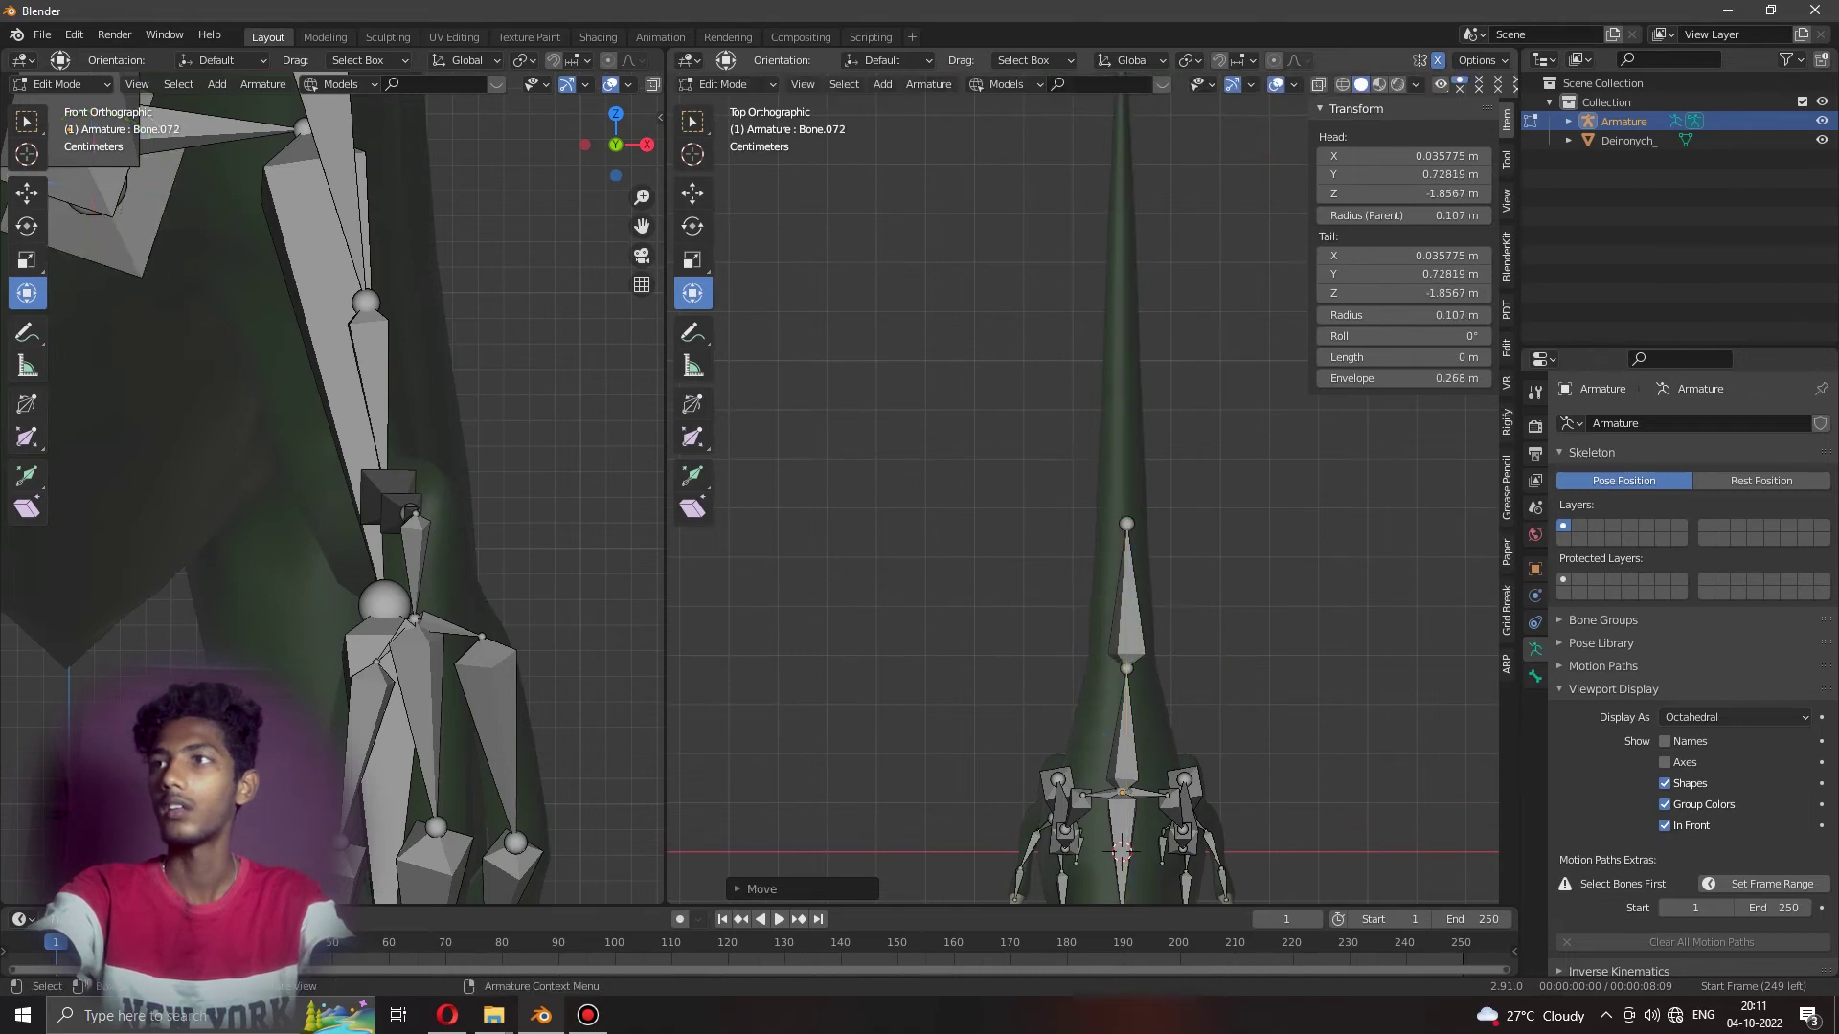
pyautogui.press('e')
pyautogui.press('Escape')
pyautogui.press('g')
pyautogui.press('Return')
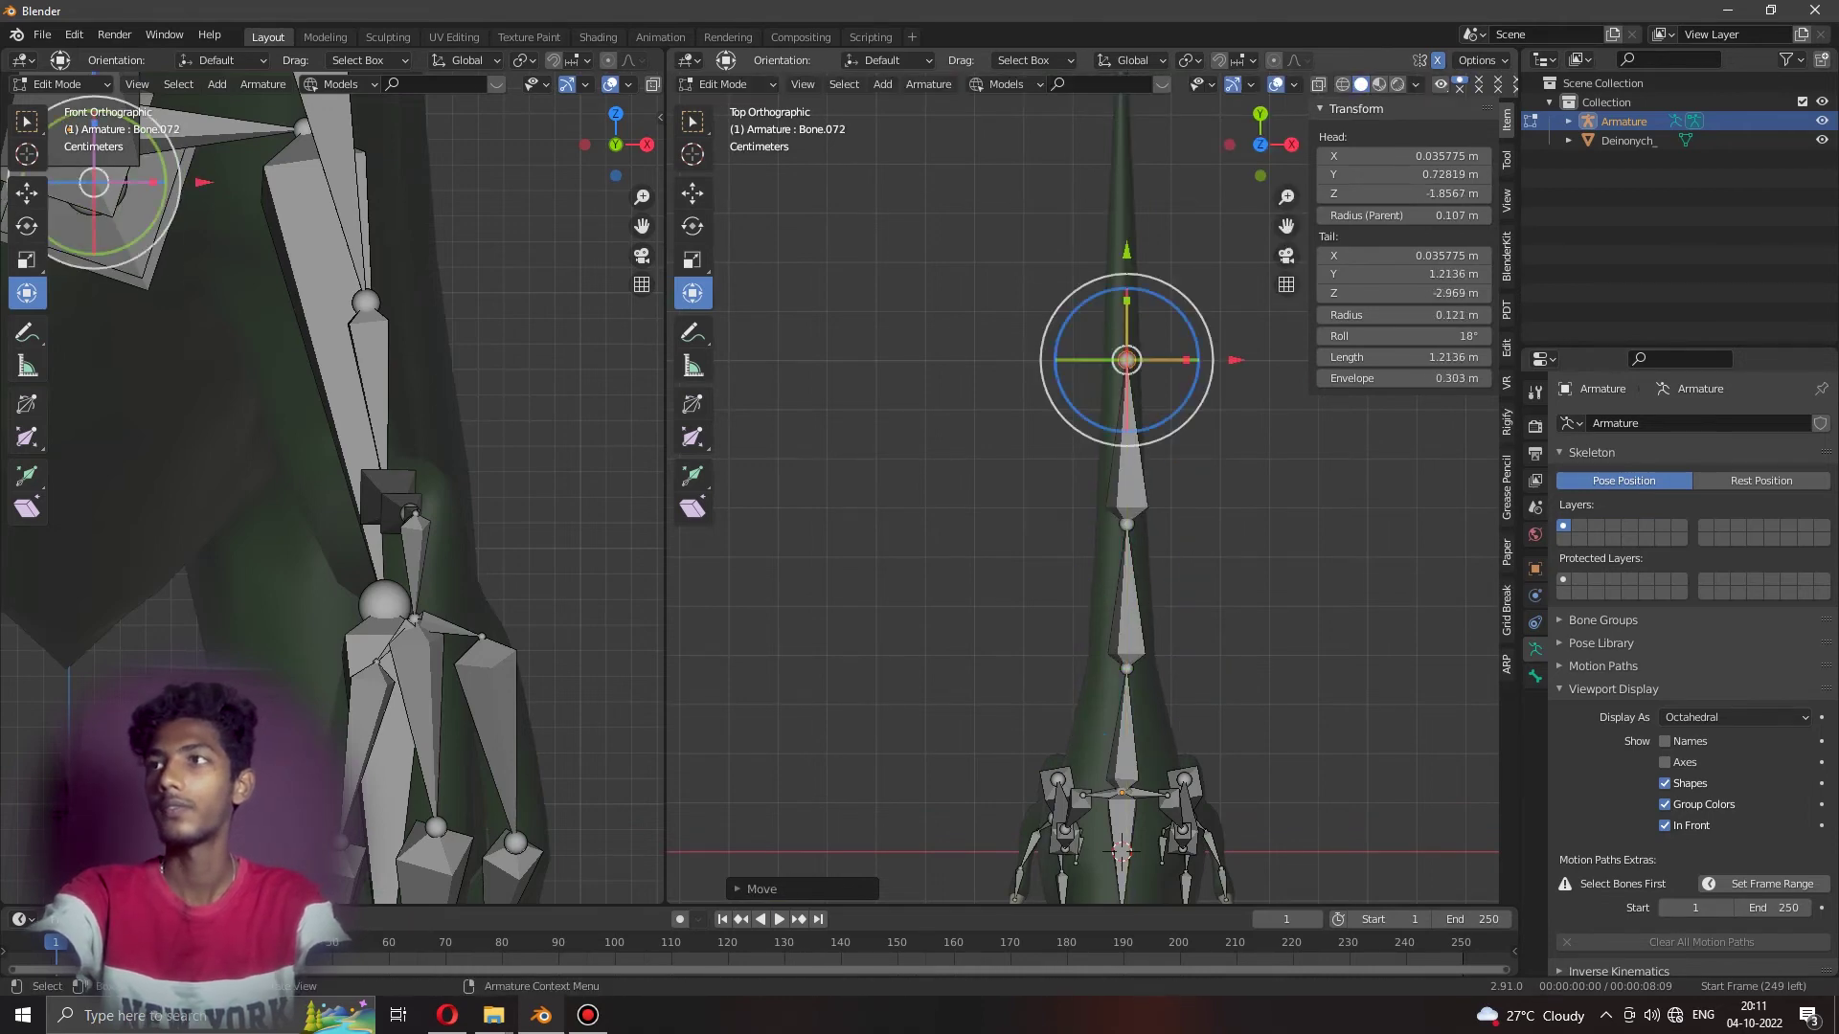
pyautogui.keyDown('shift'); pyautogui.moveTo(1082, 383); pyautogui.dragTo(1086, 560, button='middle'); pyautogui.keyUp('shift')
pyautogui.press('e')
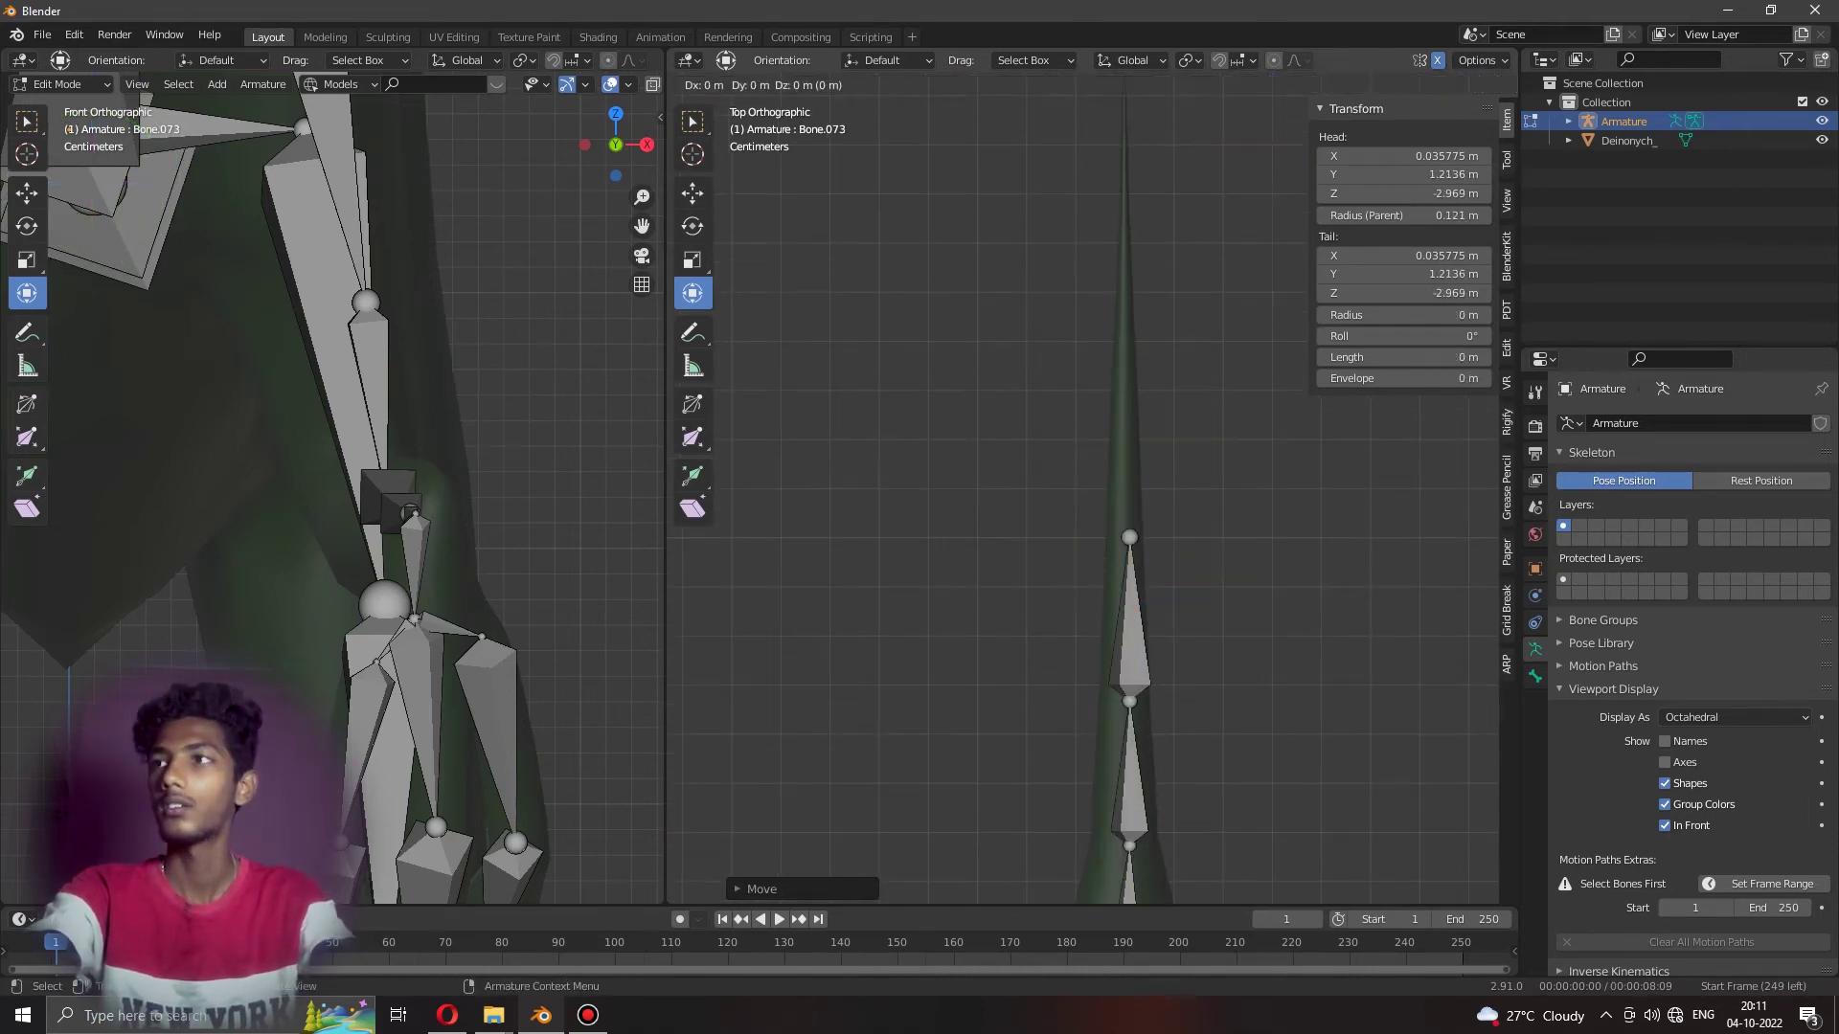
pyautogui.press('Escape')
pyautogui.press('g')
pyautogui.press('y')
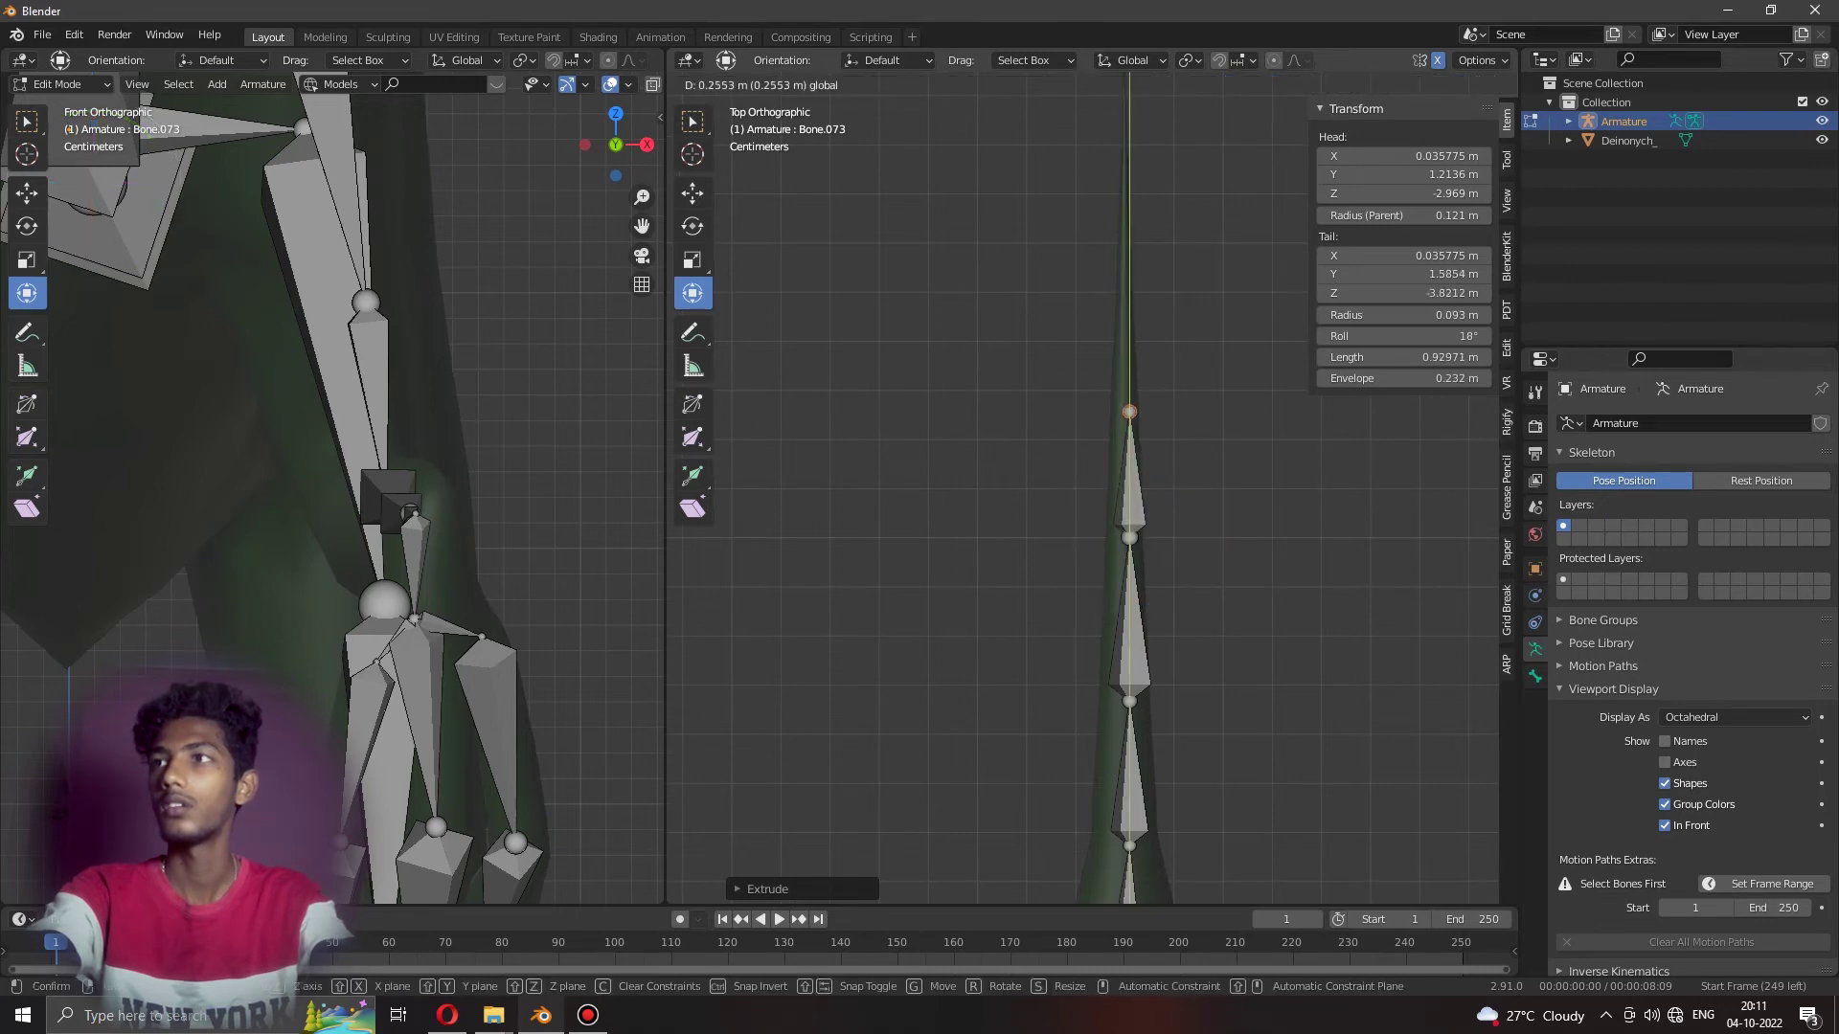
# Extrude the remaining tail bones out to the tail tip, adjusting their lengths.
pyautogui.press('Return')
pyautogui.press('e')
pyautogui.press('Escape')
pyautogui.press('g')
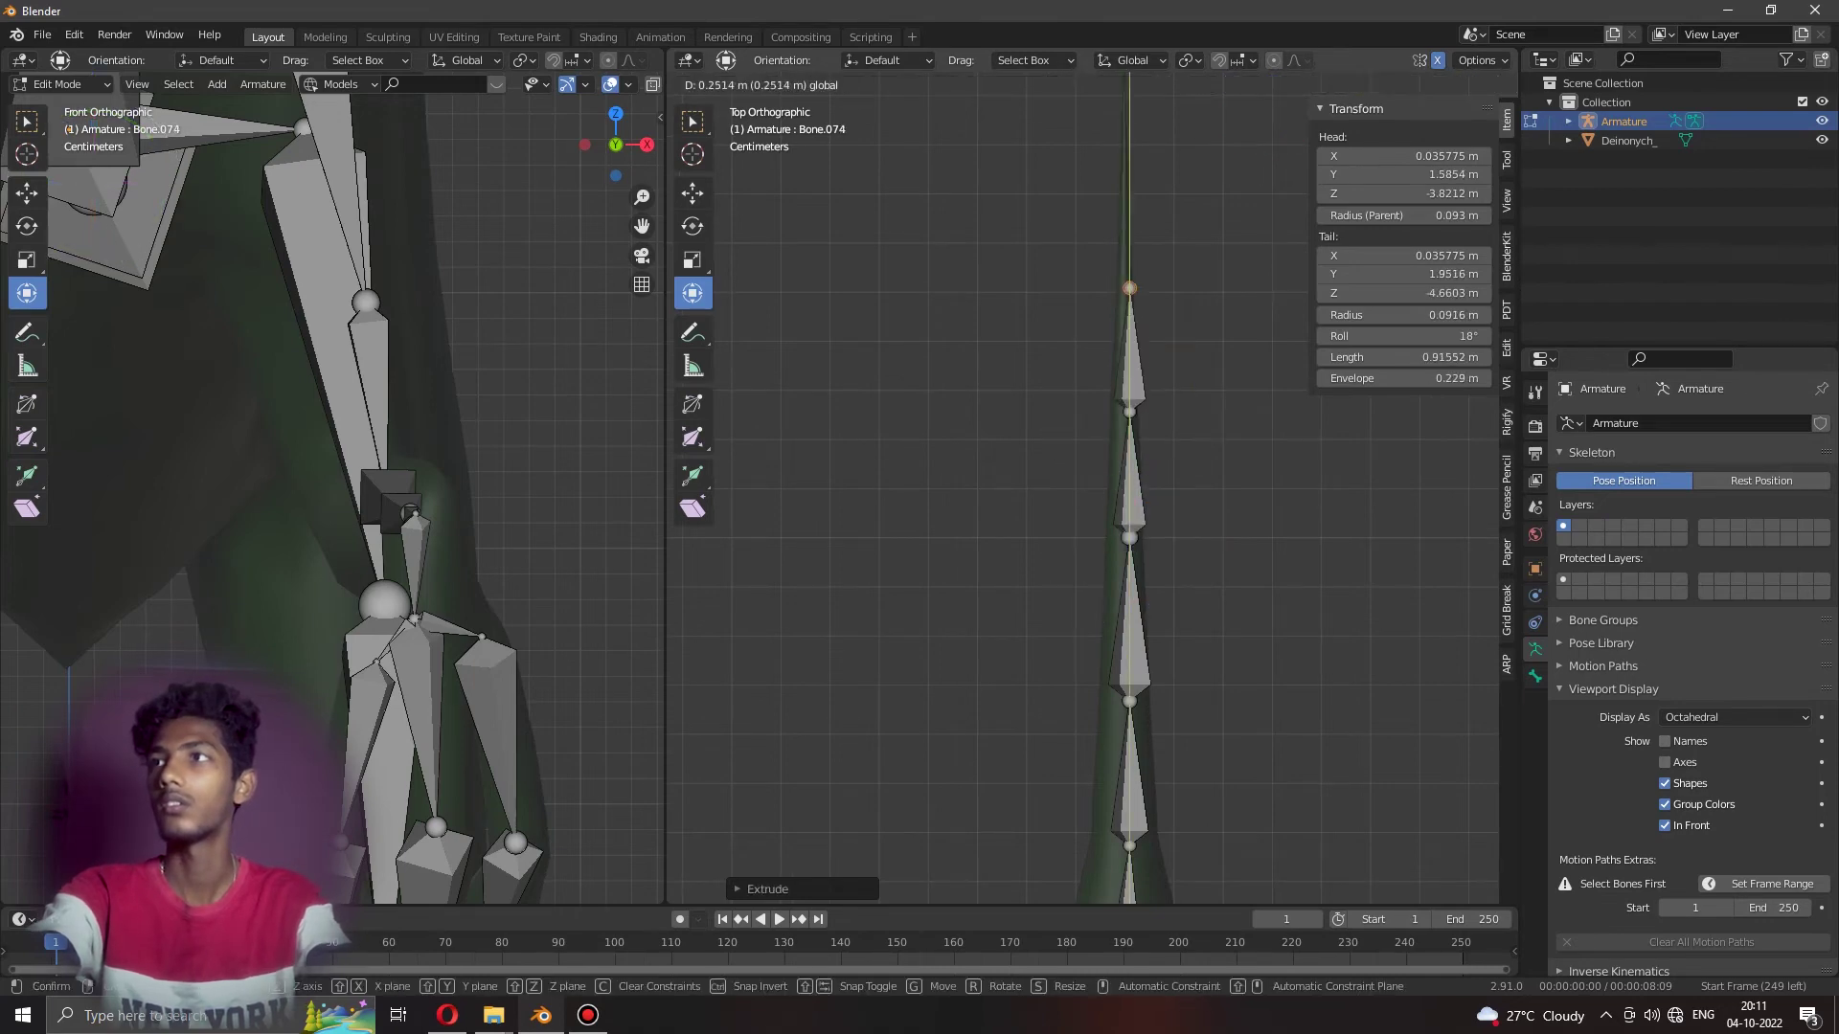
pyautogui.press('Return')
pyautogui.press('g')
pyautogui.press('y')
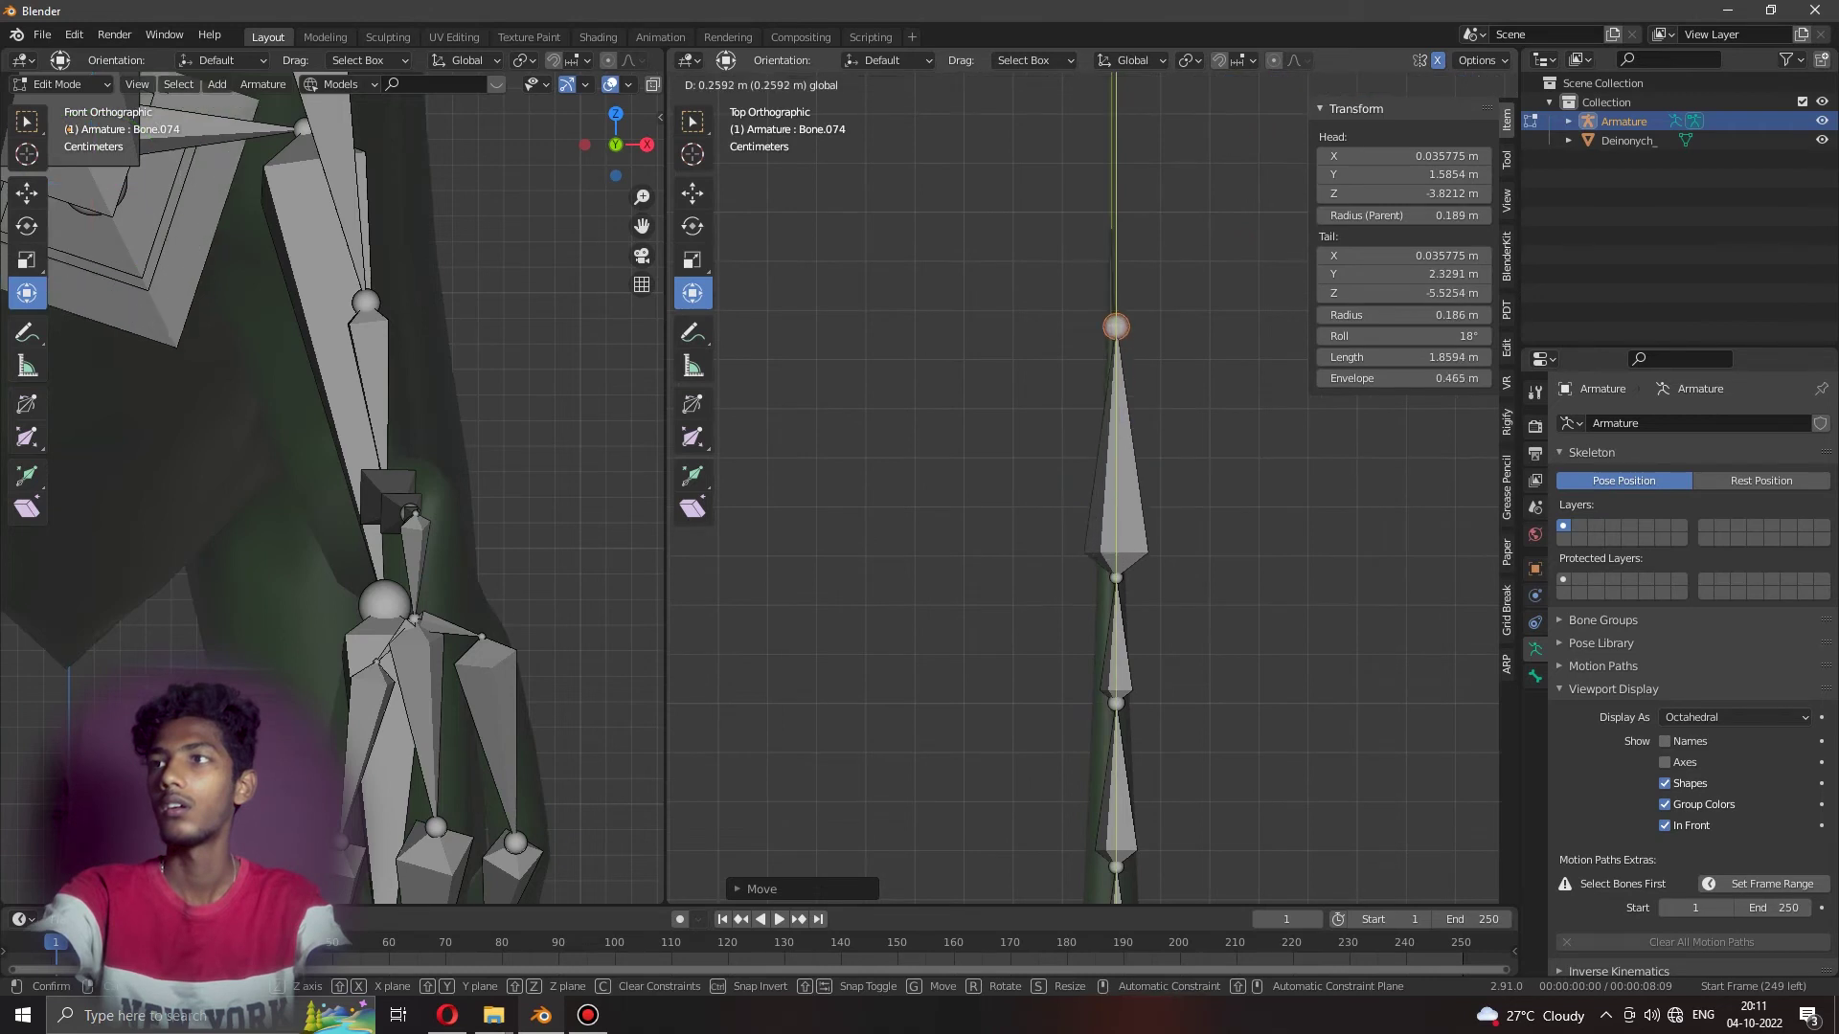
pyautogui.press('Return')
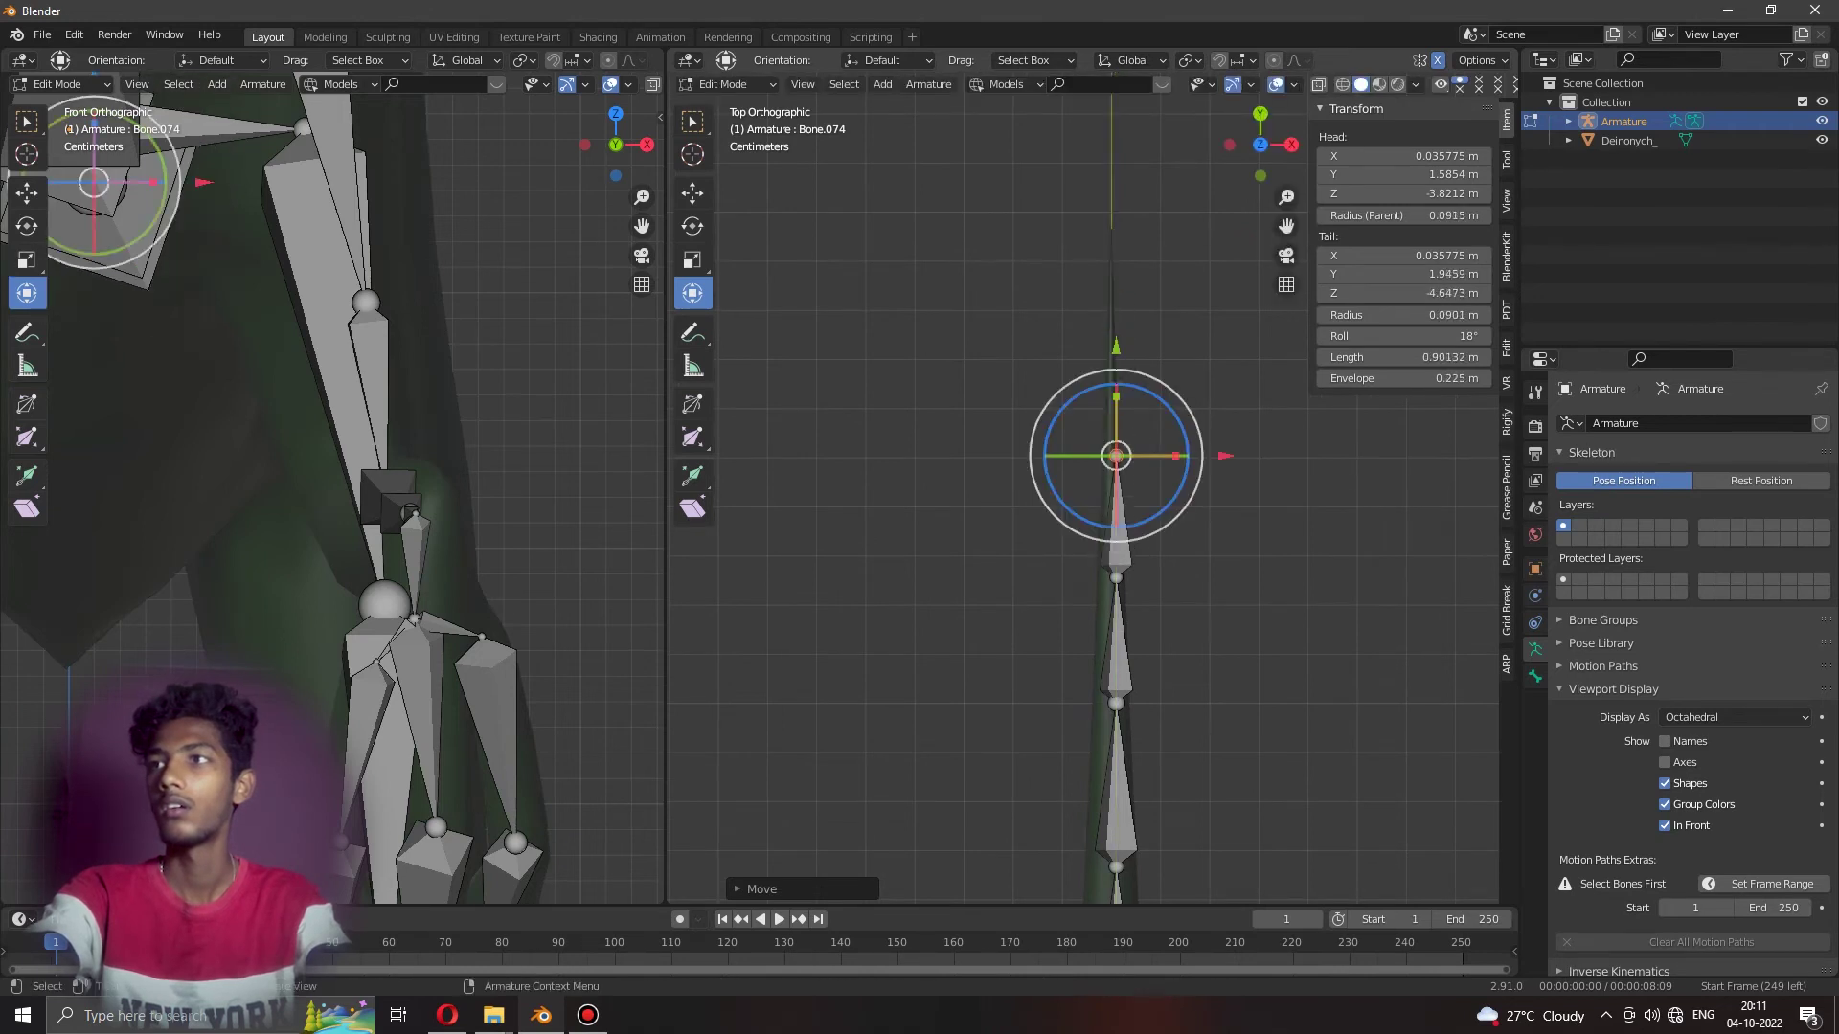
pyautogui.press('Return')
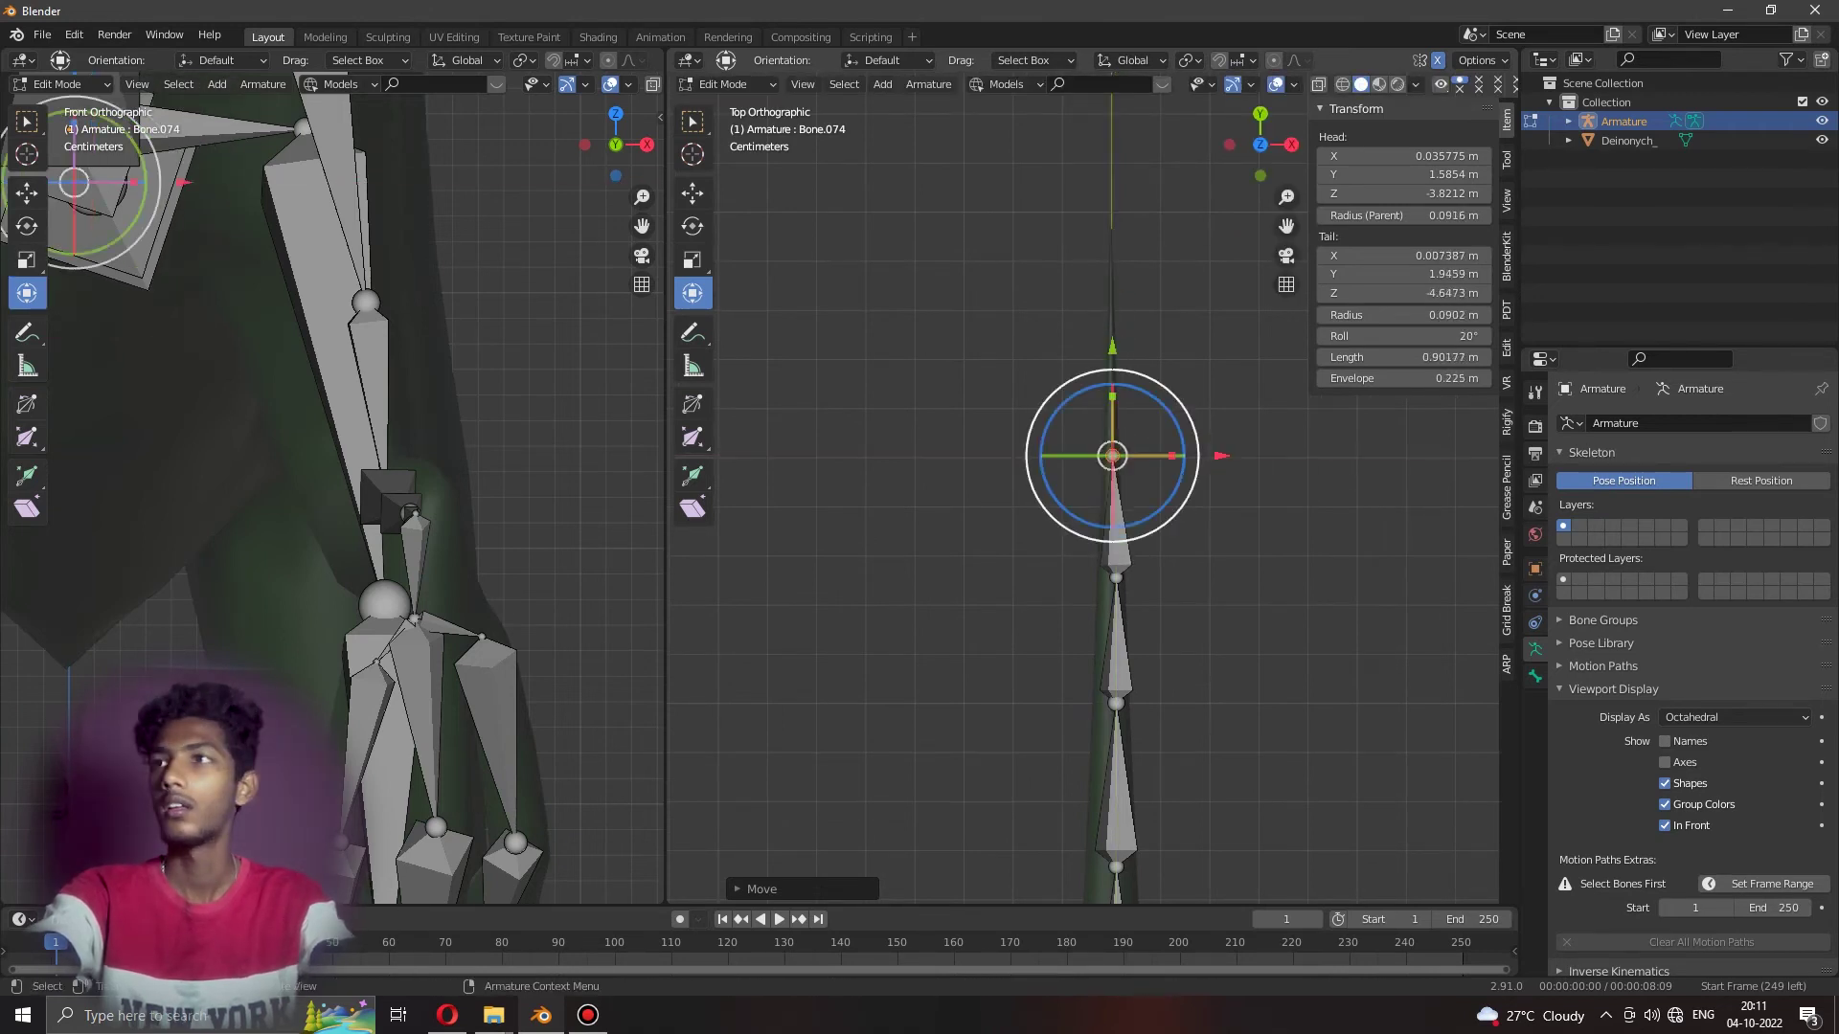
pyautogui.press('e')
pyautogui.press('Return')
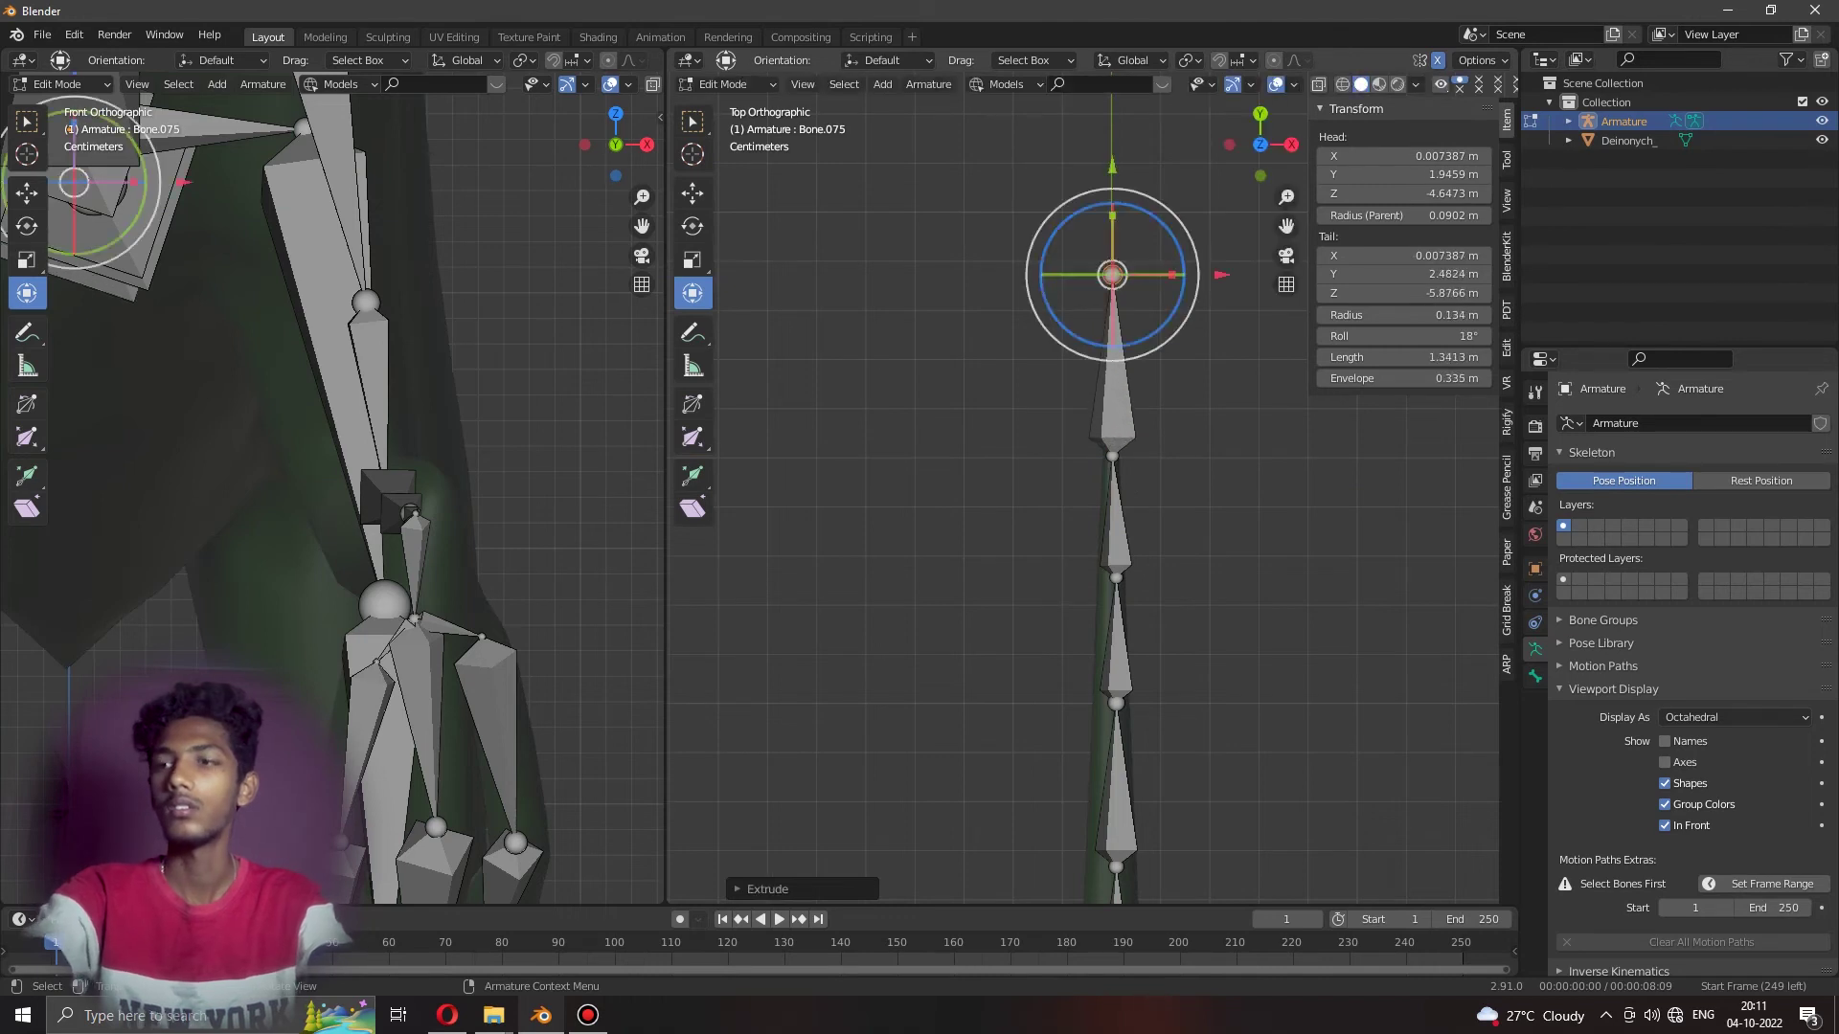
# In Right view, raise the first tail joints along Z to follow the tail's curve.
pyautogui.press('KP_3')
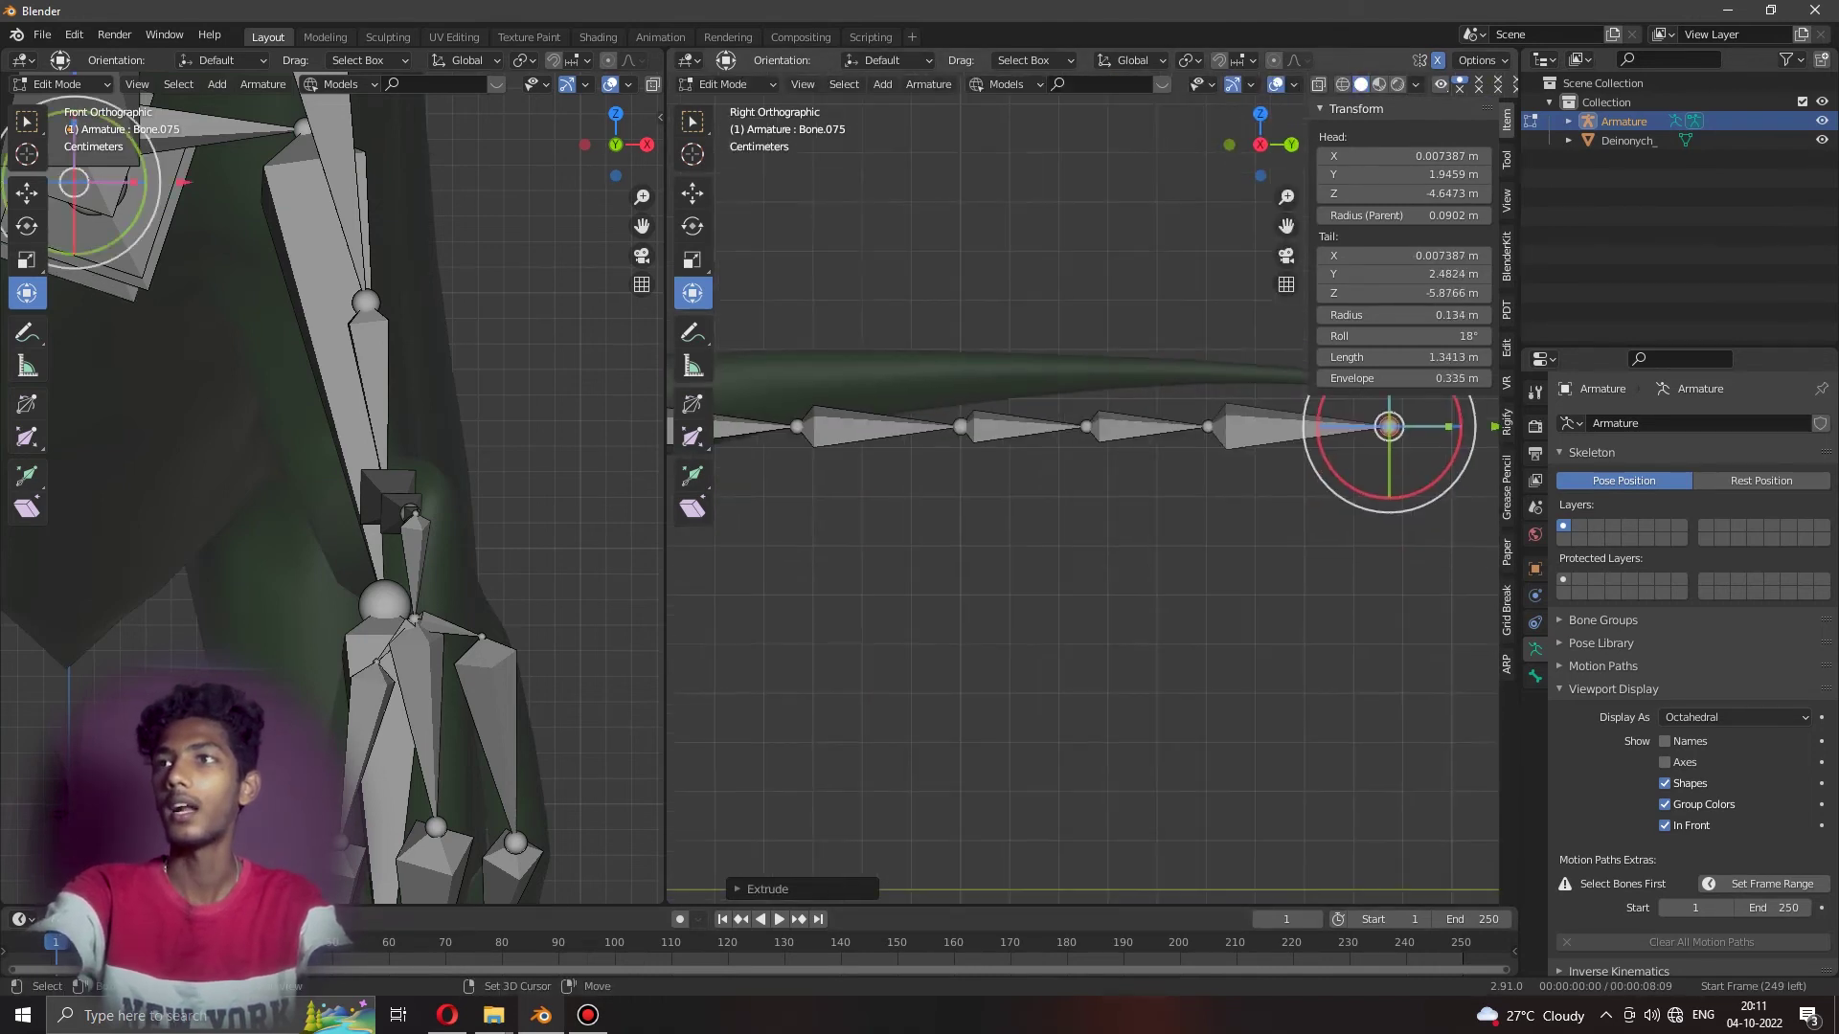
pyautogui.keyDown('shift'); pyautogui.moveTo(1082, 479); pyautogui.dragTo(1101, 554, button='middle'); pyautogui.keyUp('shift')
pyautogui.click(946, 501)
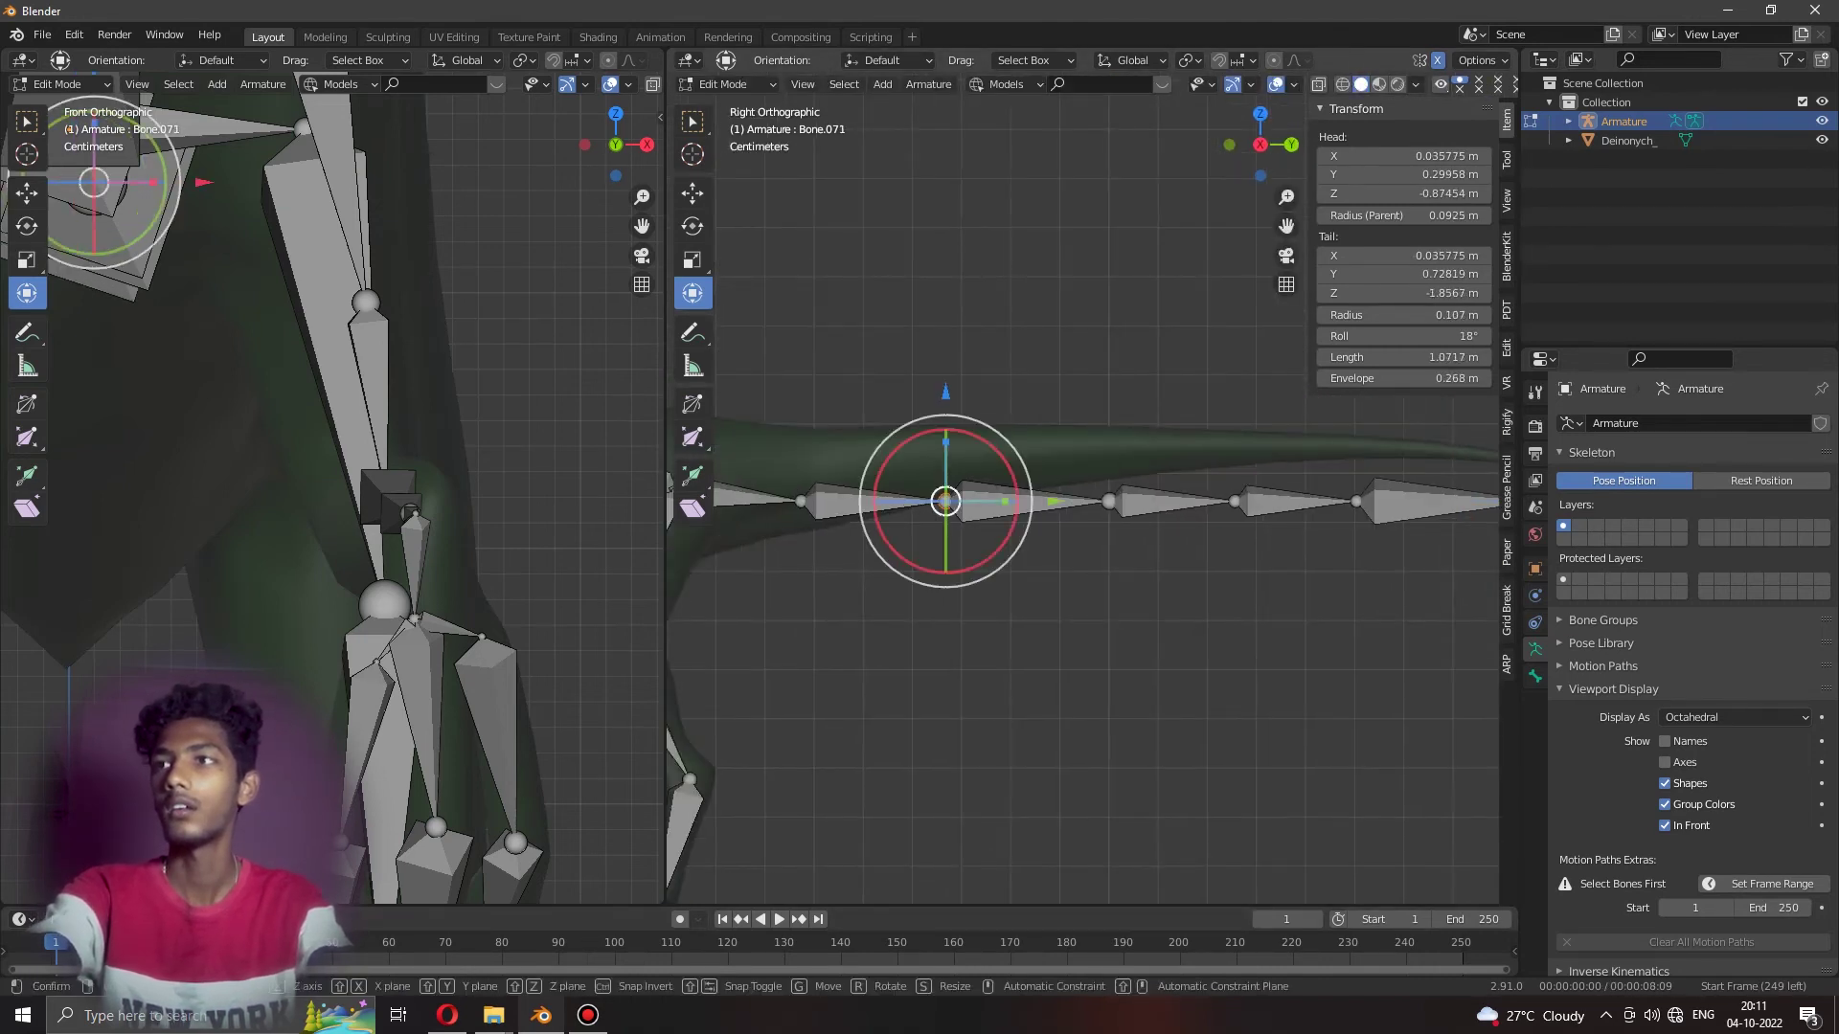
pyautogui.moveTo(946, 501); pyautogui.dragTo(946, 462)
pyautogui.click(1109, 501)
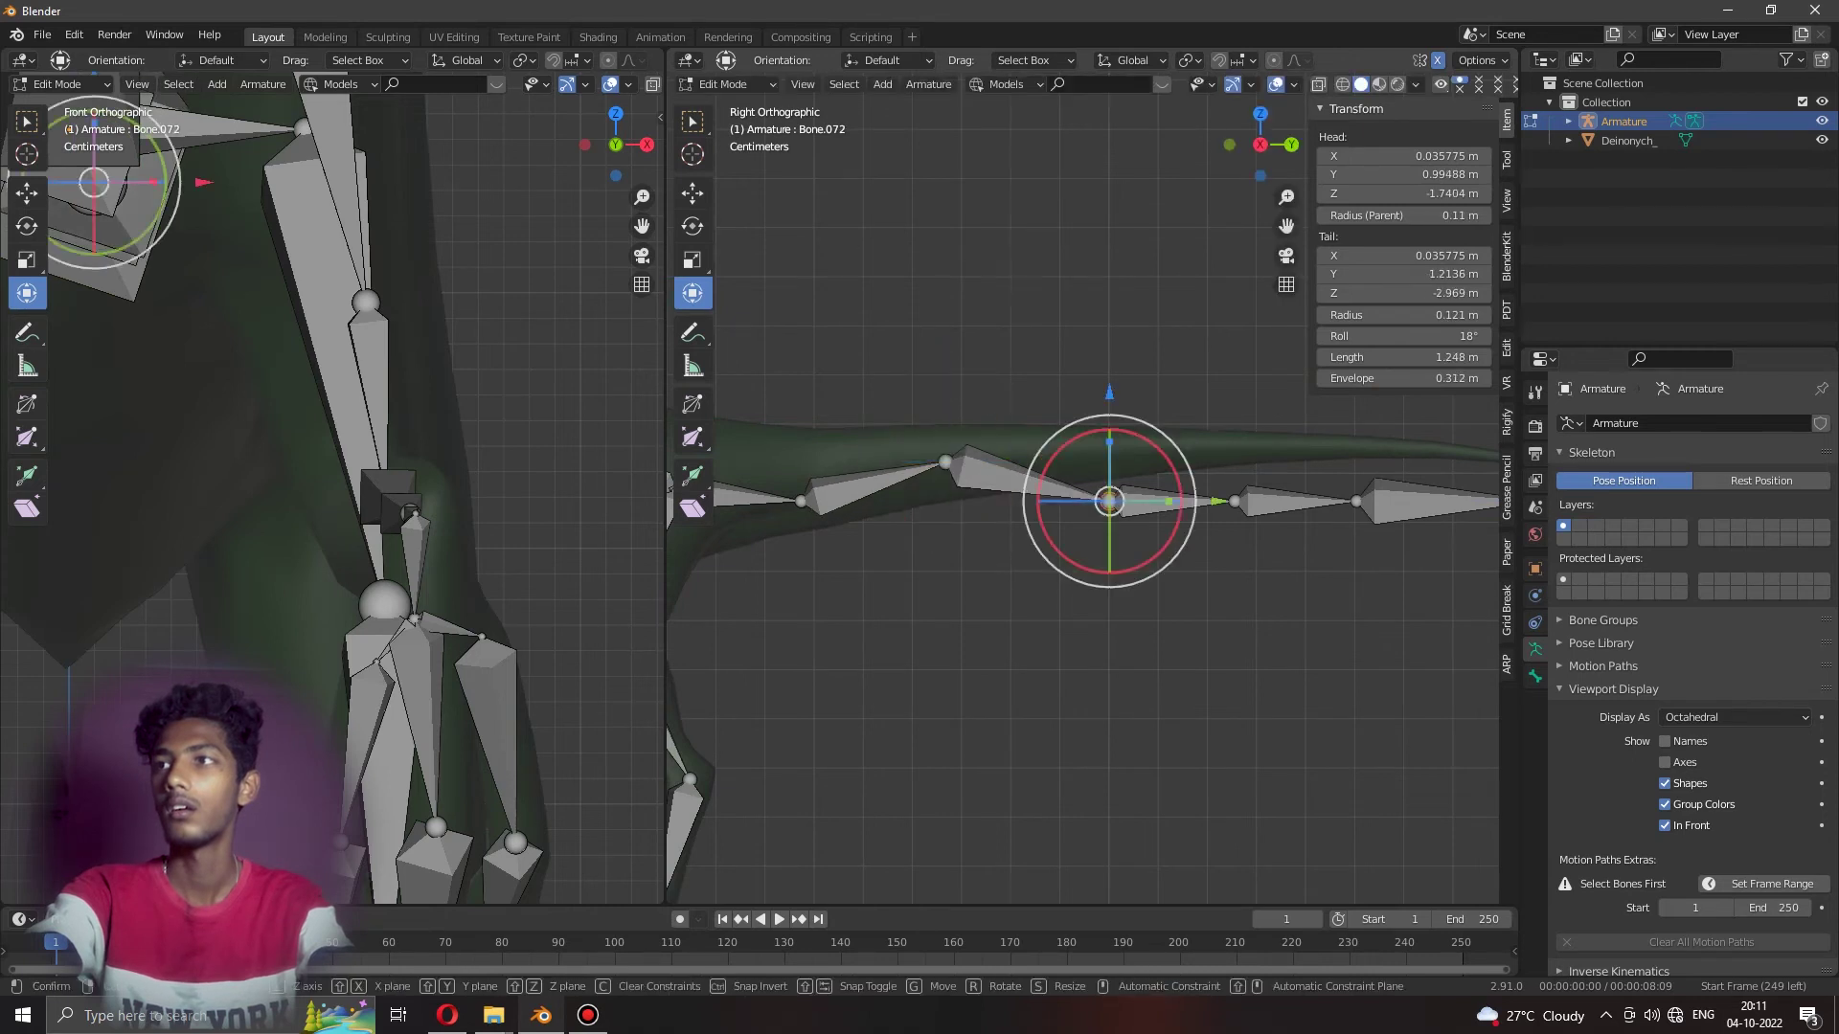
pyautogui.press('g')
pyautogui.press('z')
pyautogui.press('Return')
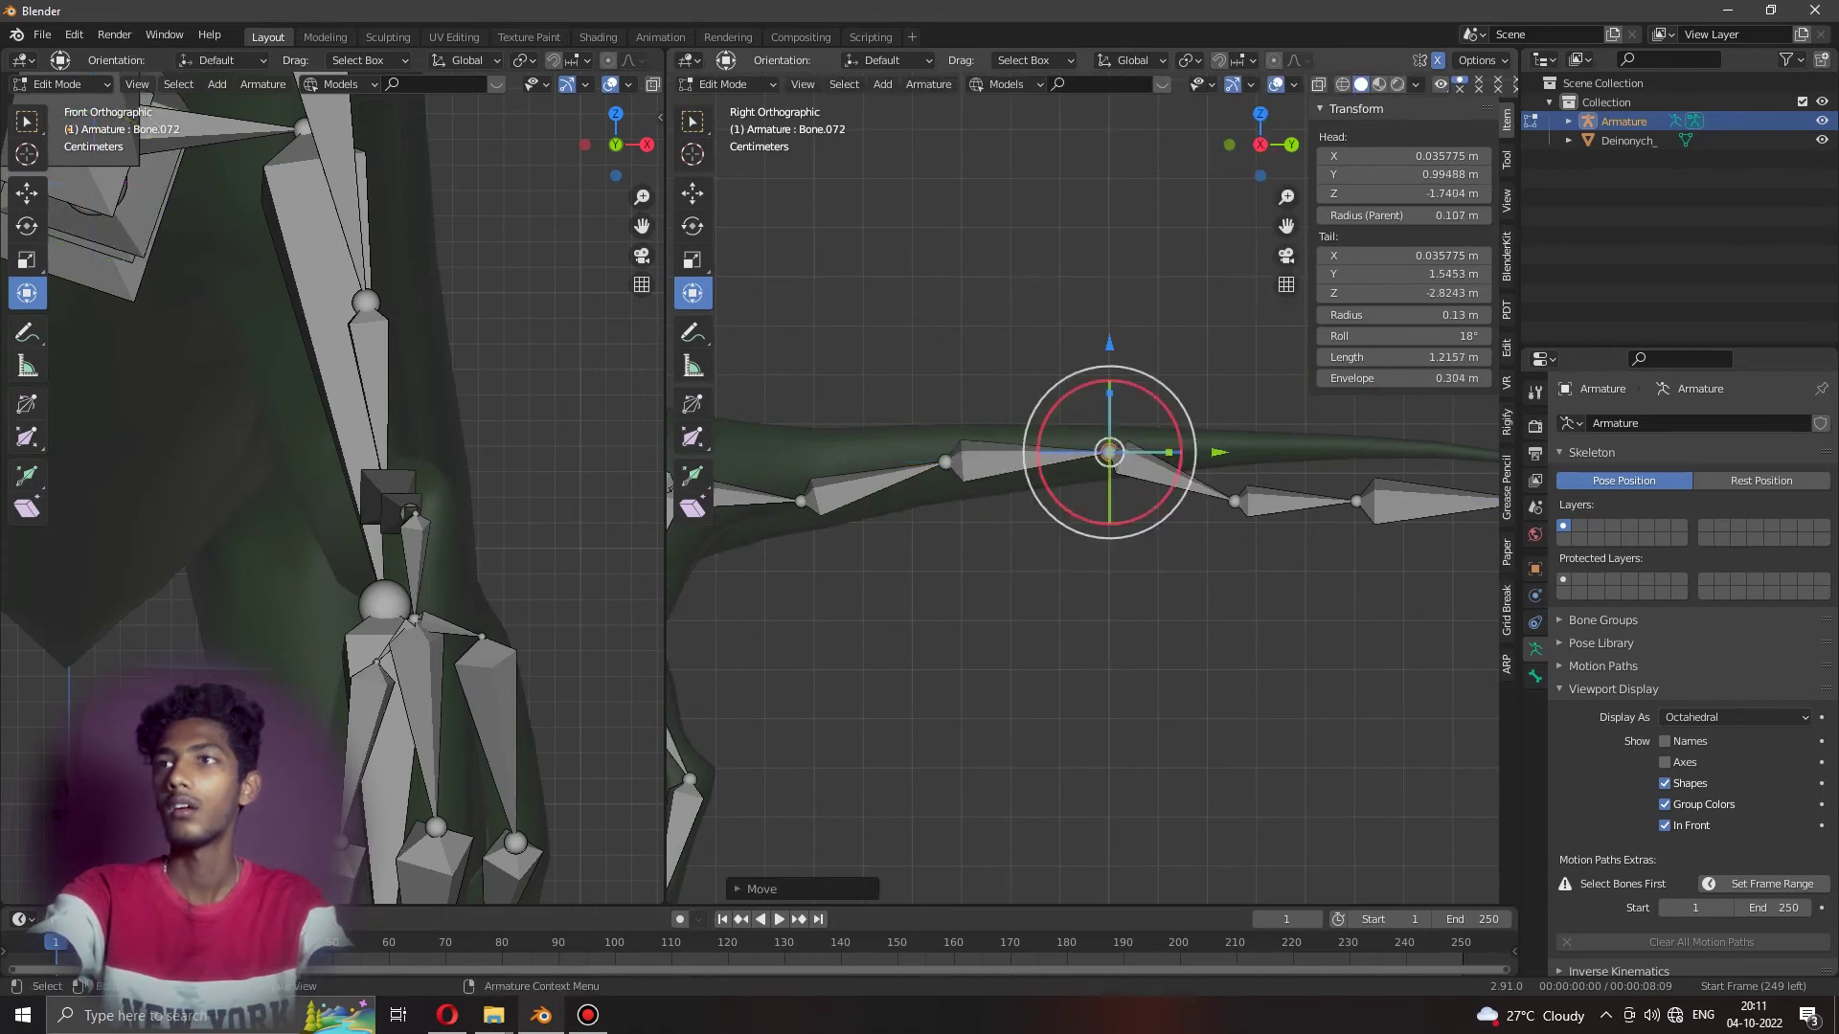
pyautogui.click(872, 482)
pyautogui.click(800, 501)
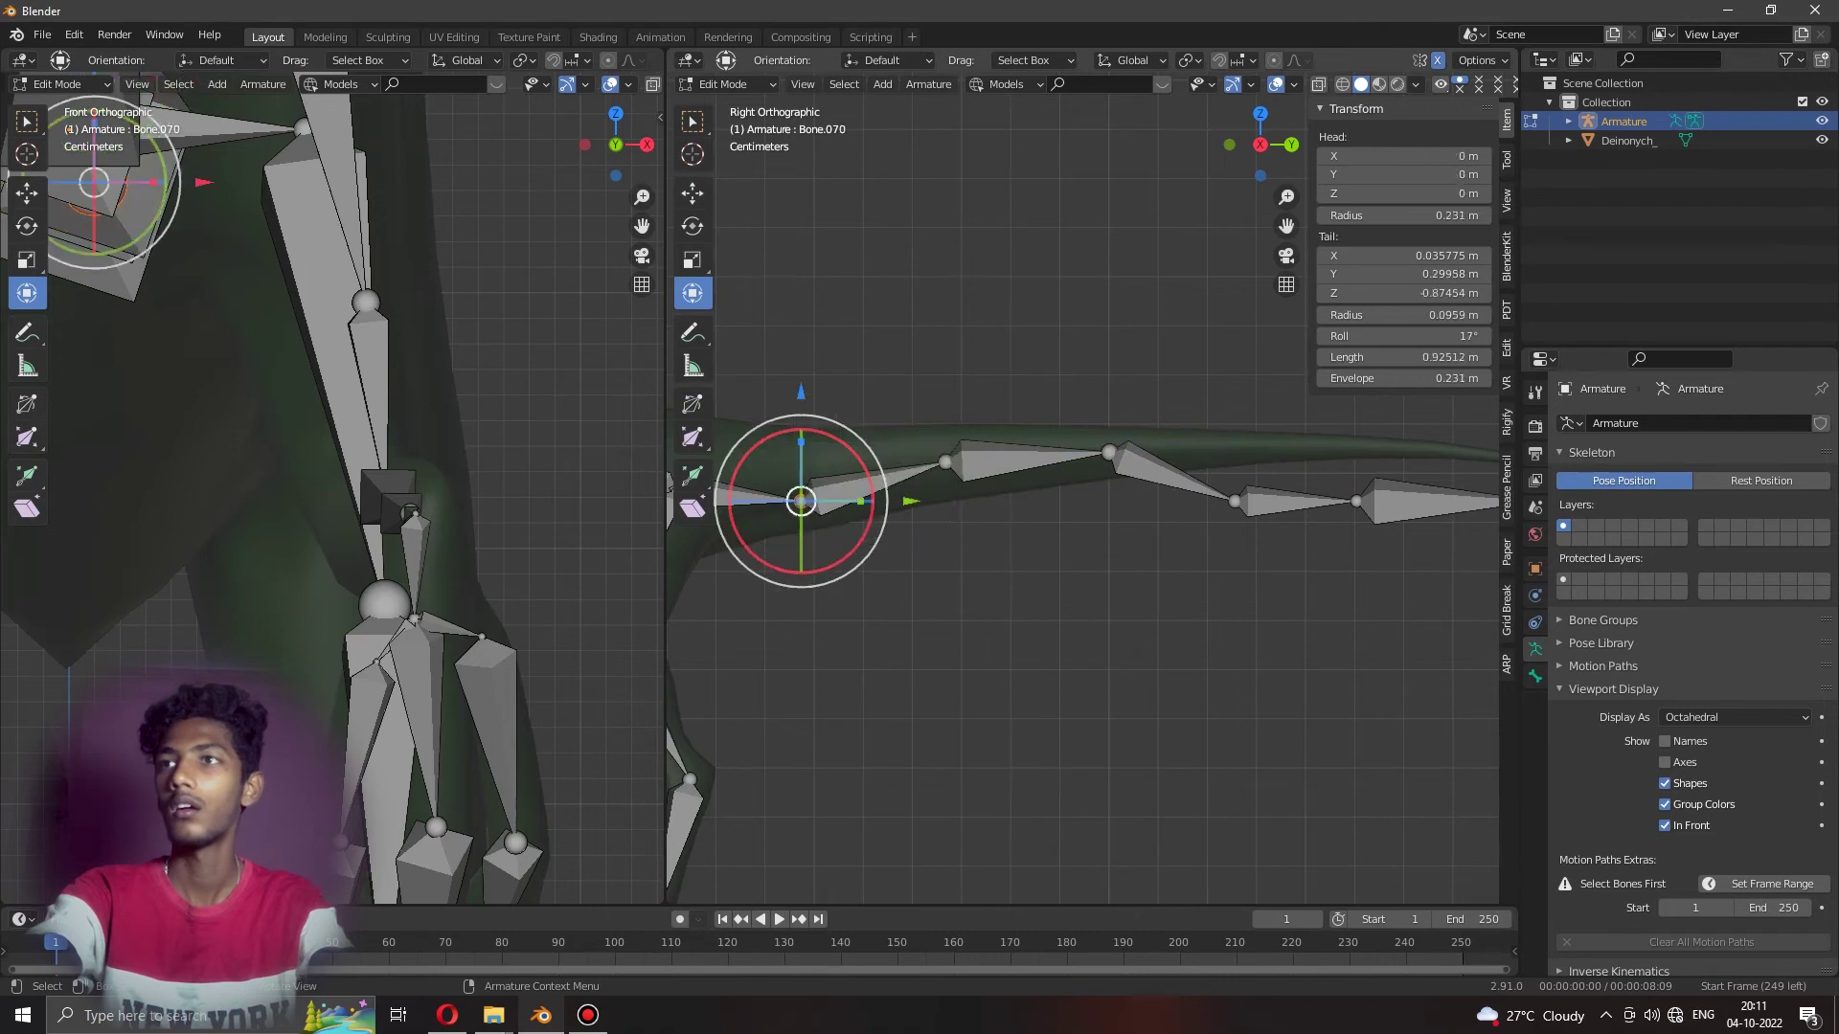
pyautogui.hotkey('ctrl', 'z')
# Lift the middle tail joint, then lower the outer joints and the tail tip to match the droop.
pyautogui.click(1295, 501)
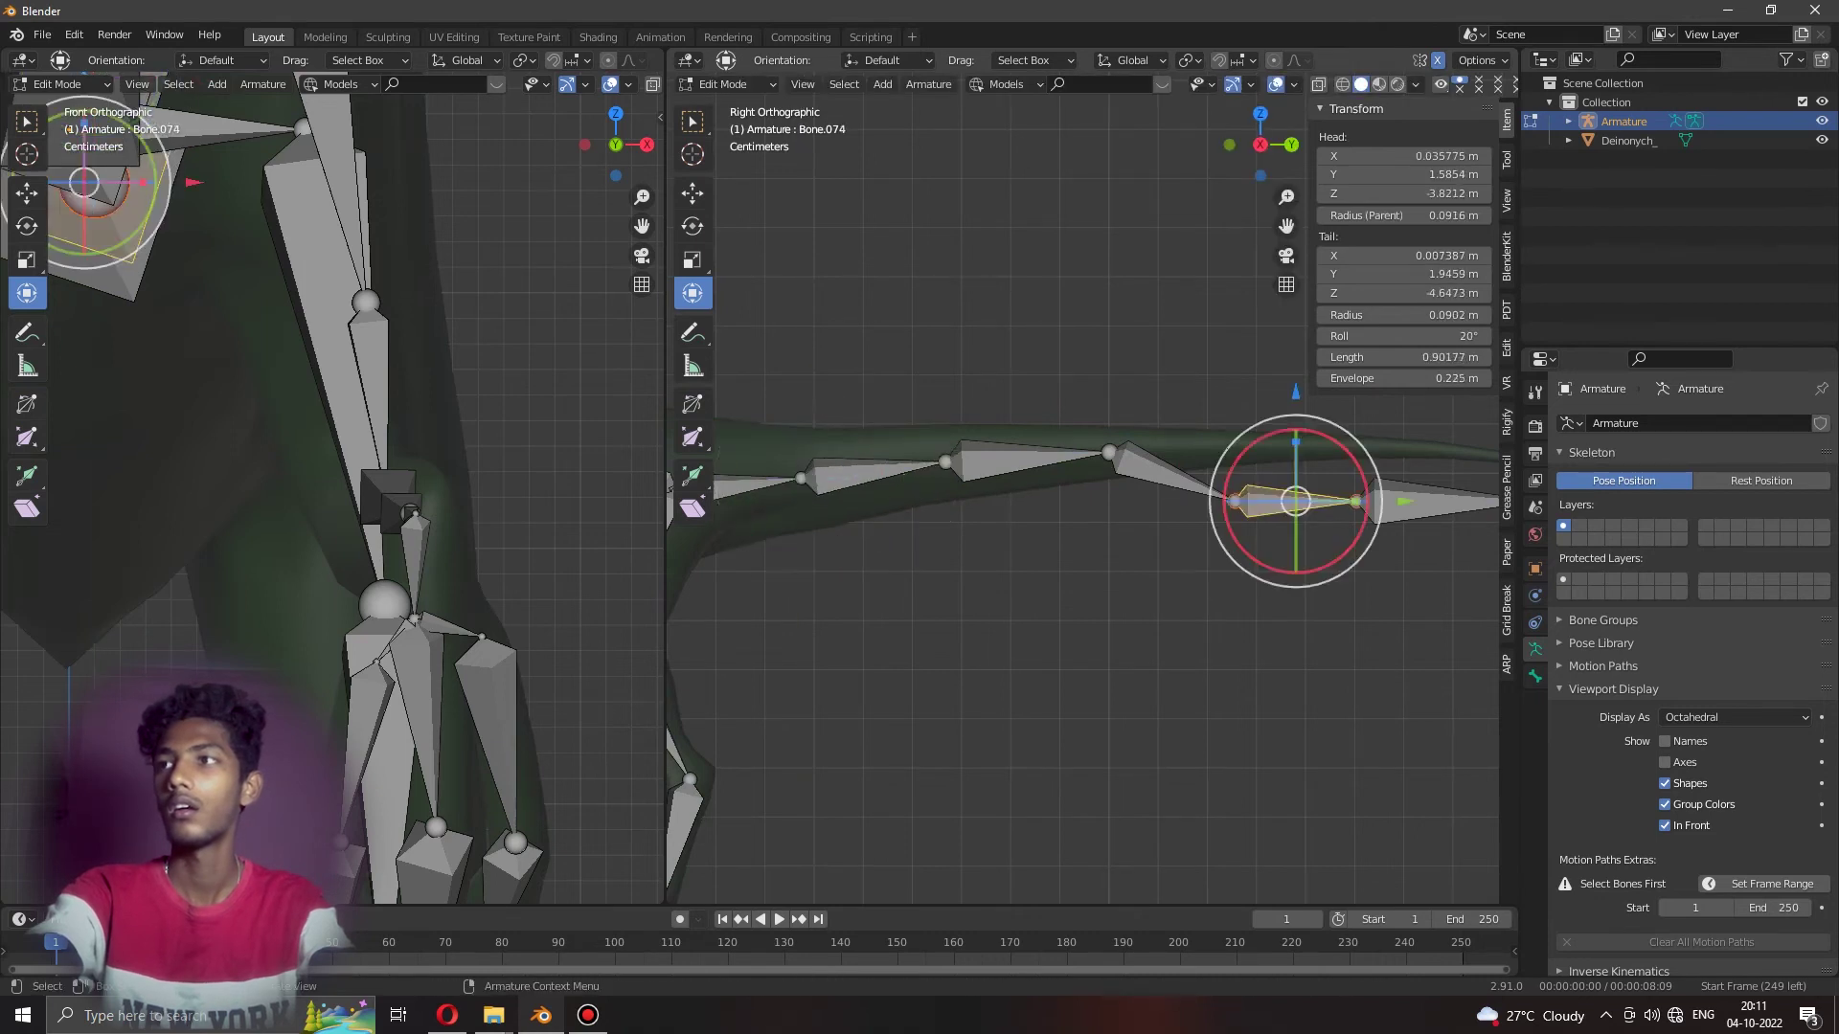
pyautogui.click(1235, 501)
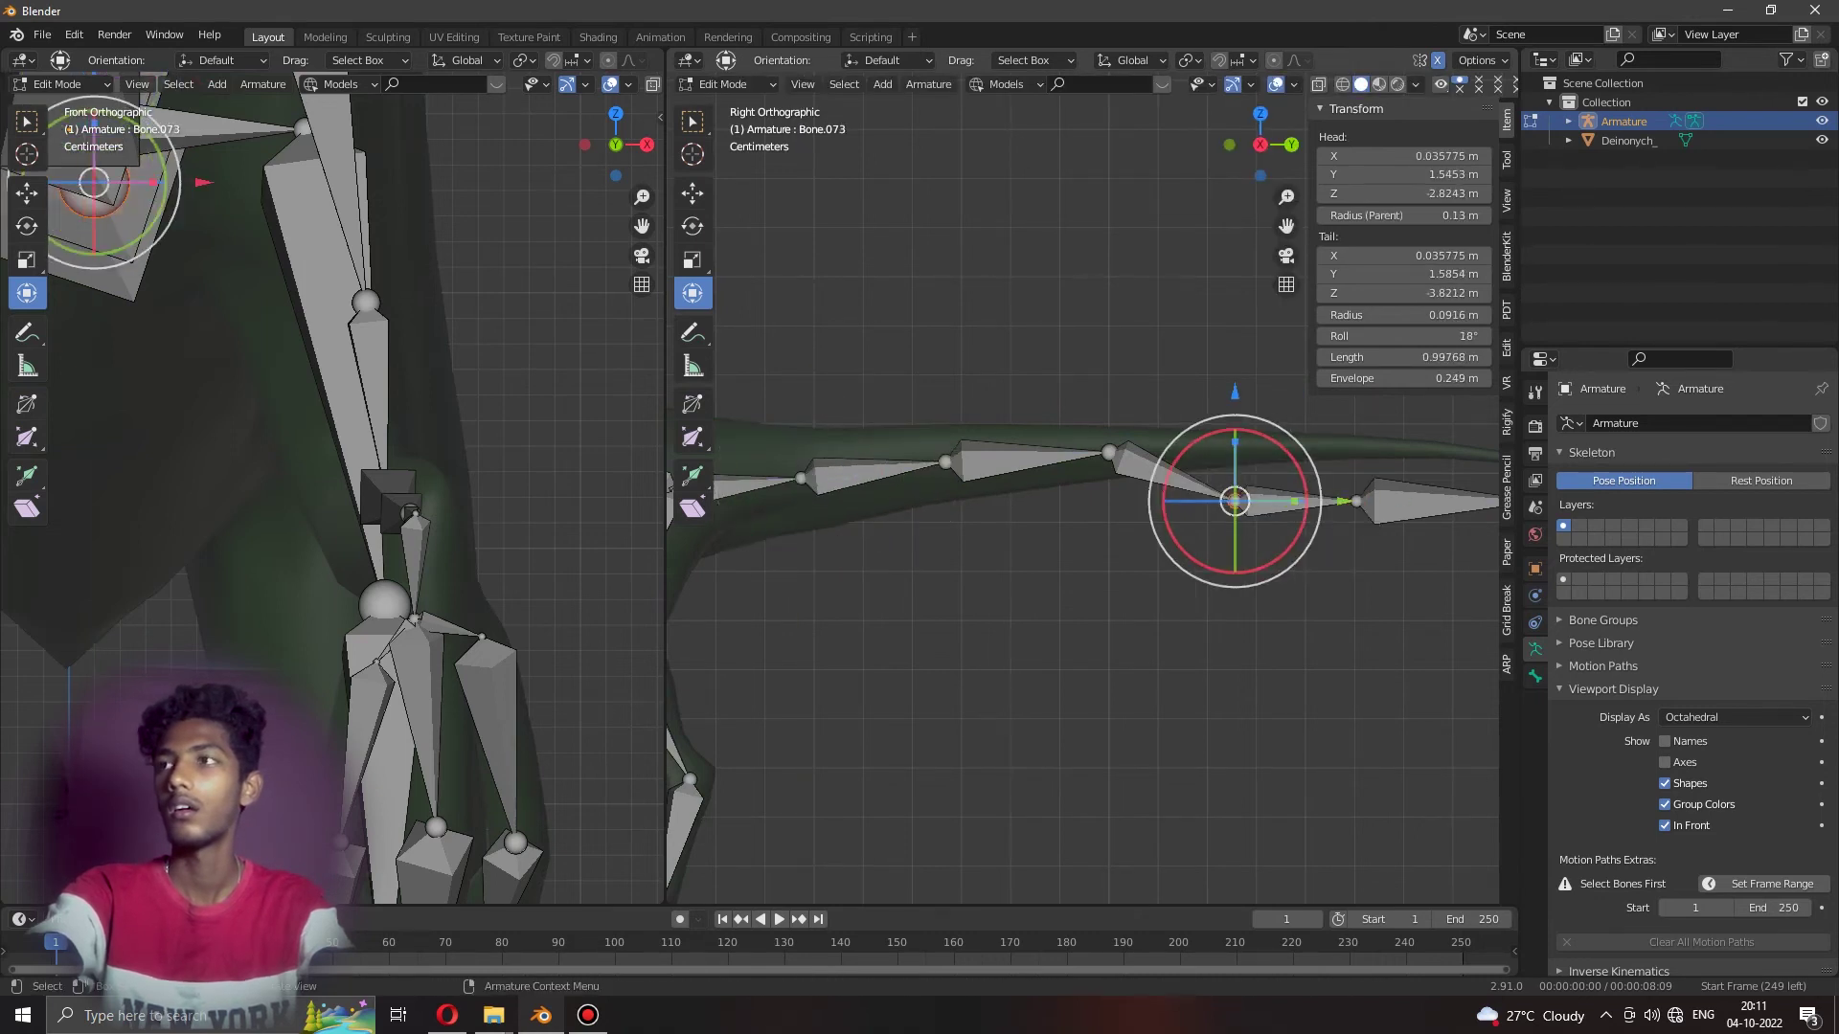
pyautogui.press('g')
pyautogui.press('z')
pyautogui.press('Return')
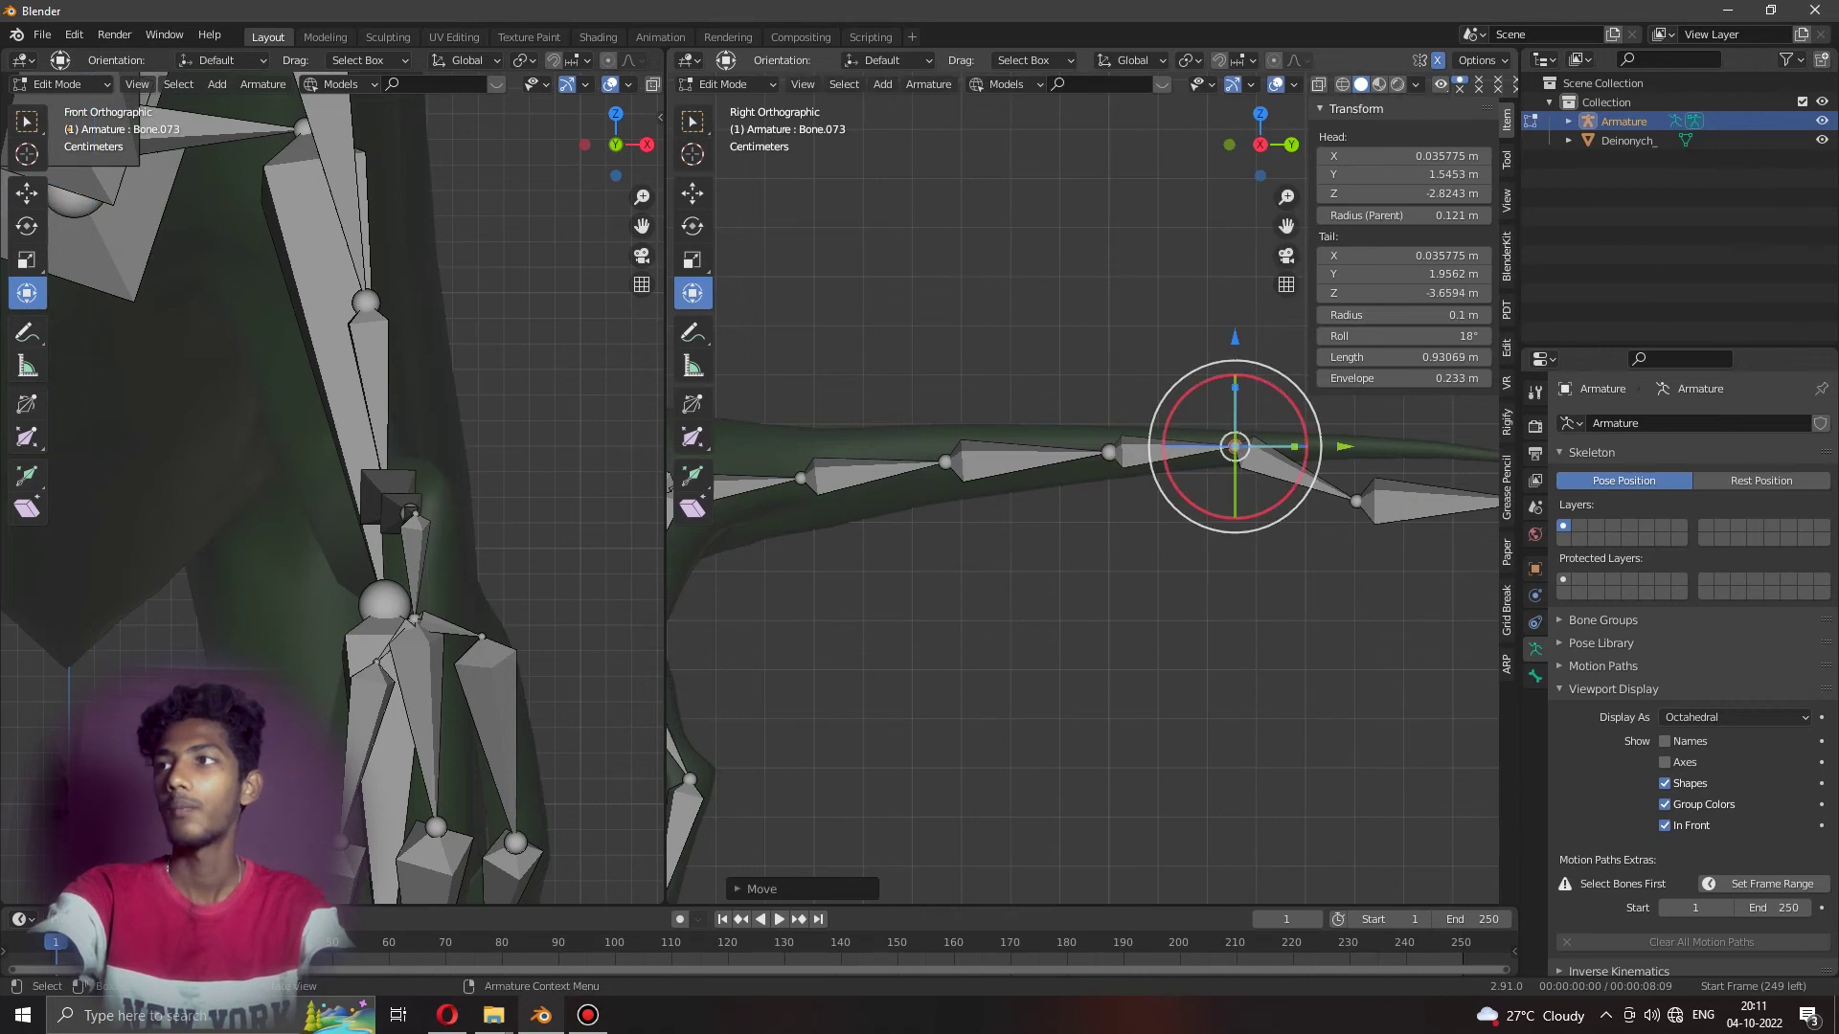
pyautogui.click(1355, 501)
pyautogui.press('g')
pyautogui.press('Return')
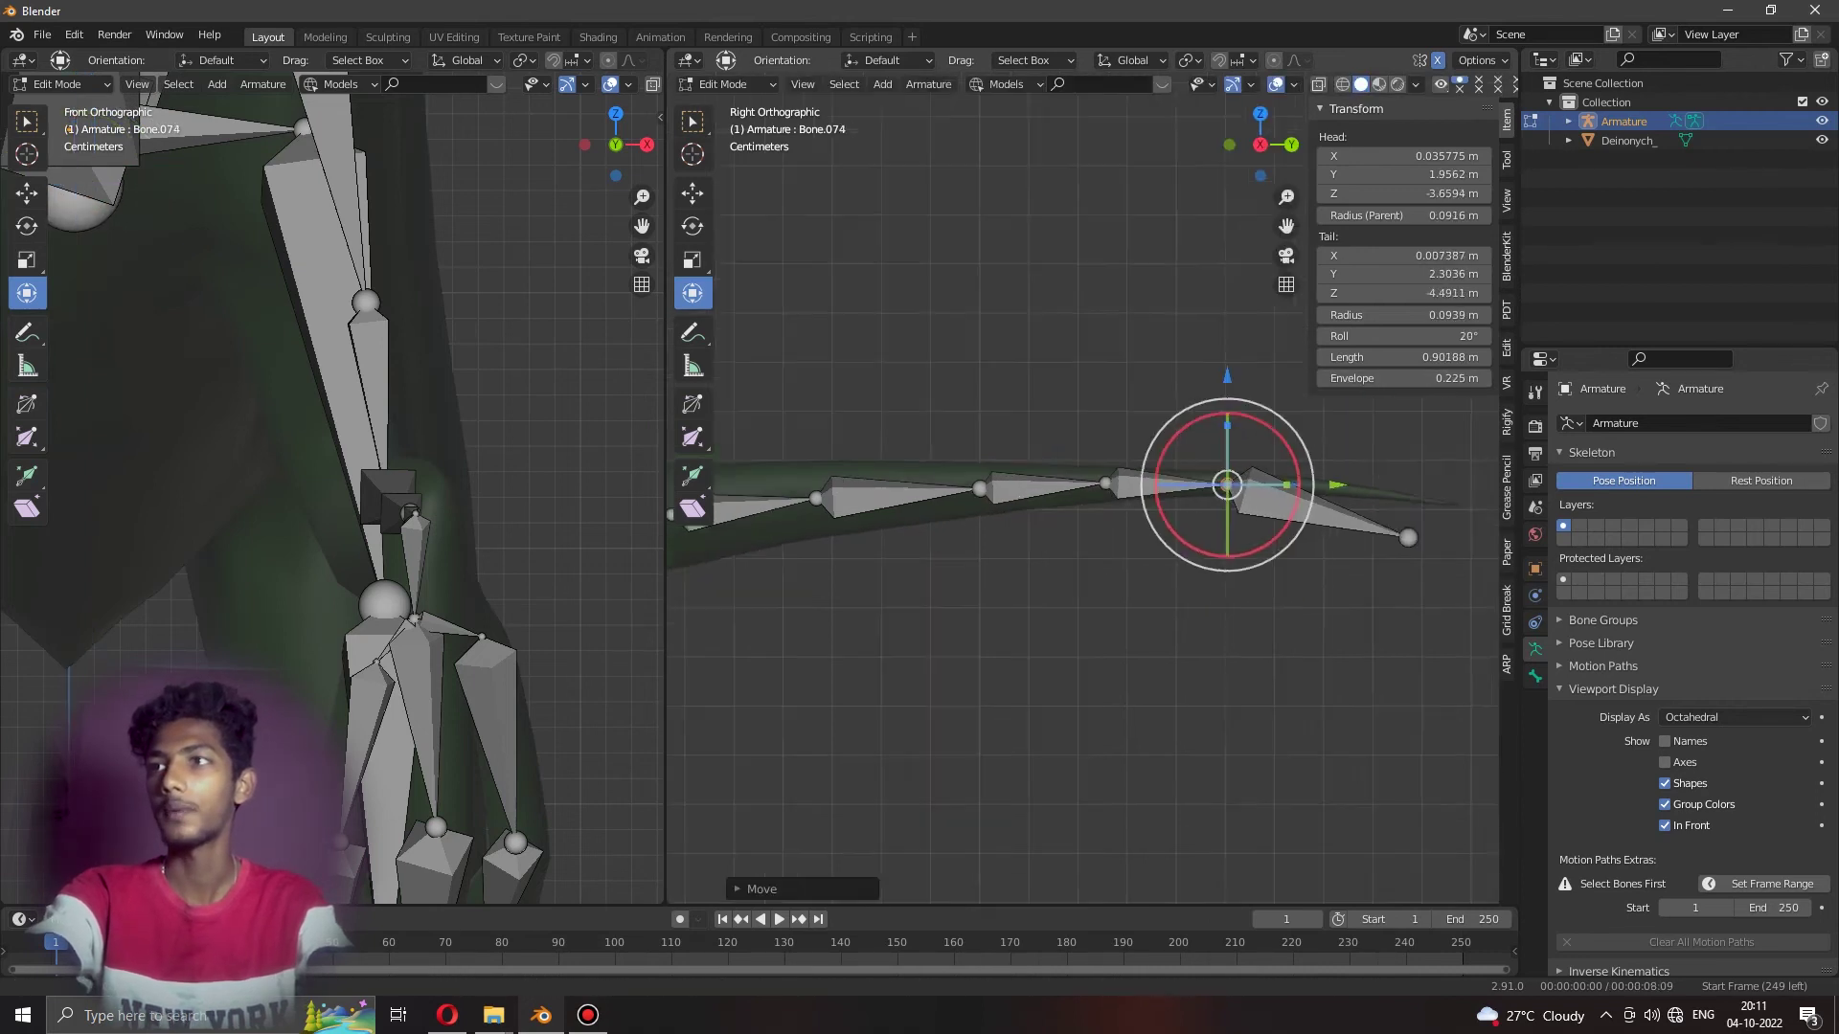
pyautogui.keyDown('shift'); pyautogui.moveTo(1227, 485); pyautogui.dragTo(949, 517, button='middle'); pyautogui.keyUp('shift')
pyautogui.click(1130, 570)
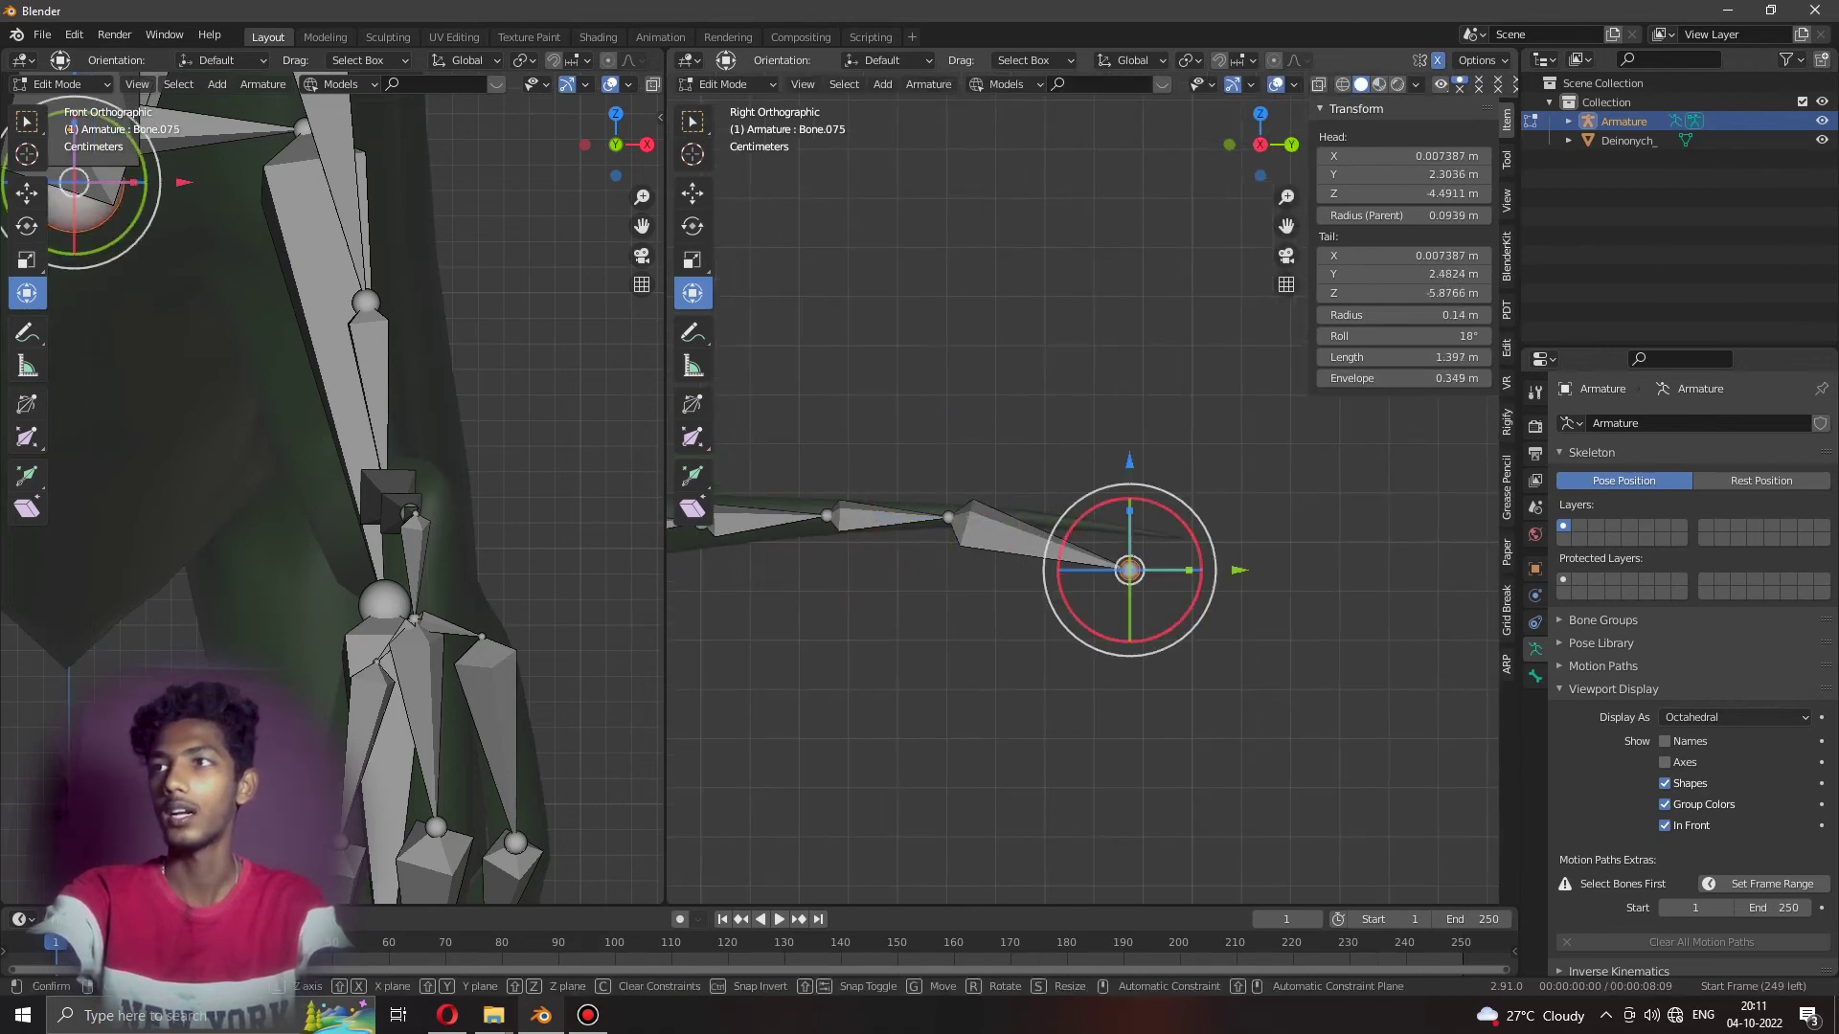
pyautogui.click(1102, 522)
pyautogui.moveTo(1101, 522)
pyautogui.mouseDown(button='middle')
pyautogui.moveTo(1197, 440)
pyautogui.moveTo(977, 469)
pyautogui.mouseUp(button='middle')
# Leave armature Edit Mode, deselect the bones, and frame the whole raptor in the view.
pyautogui.press('Tab')
pyautogui.hotkey('alt', 'a')
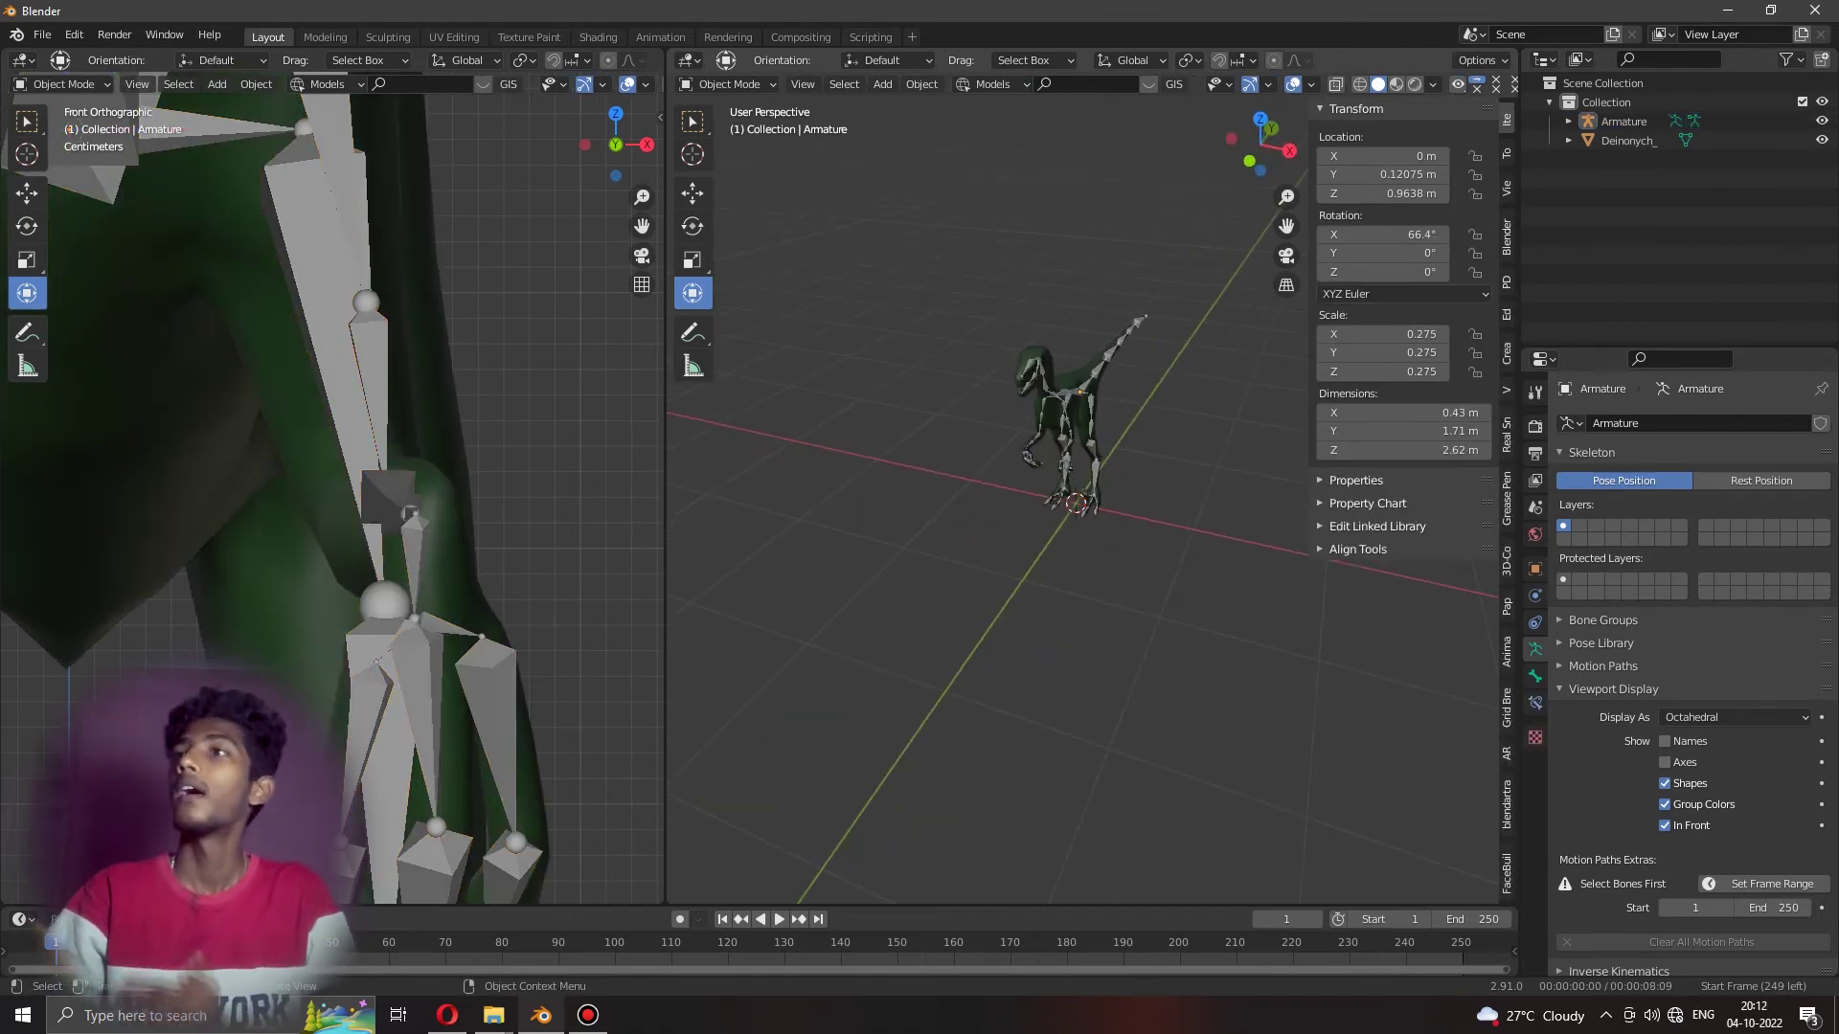
pyautogui.moveTo(1054, 574); pyautogui.dragTo(1197, 575, button='middle')
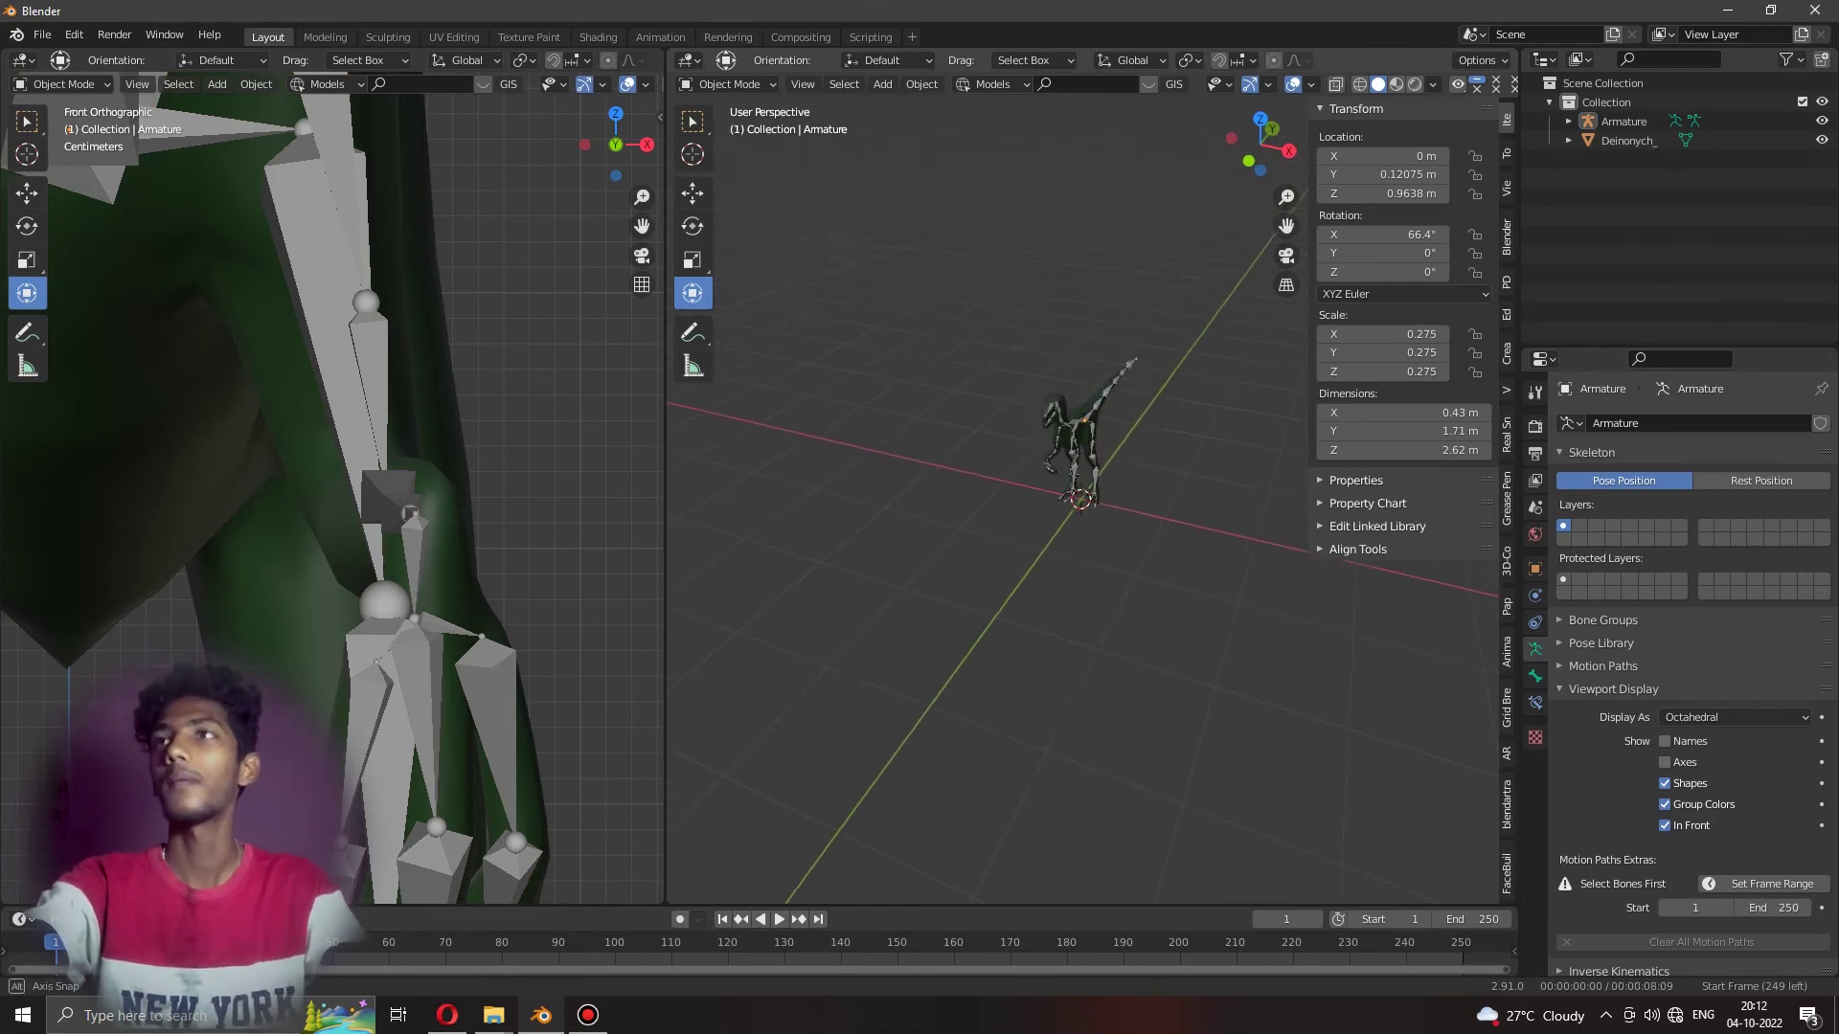
pyautogui.press('KP_Decimal')
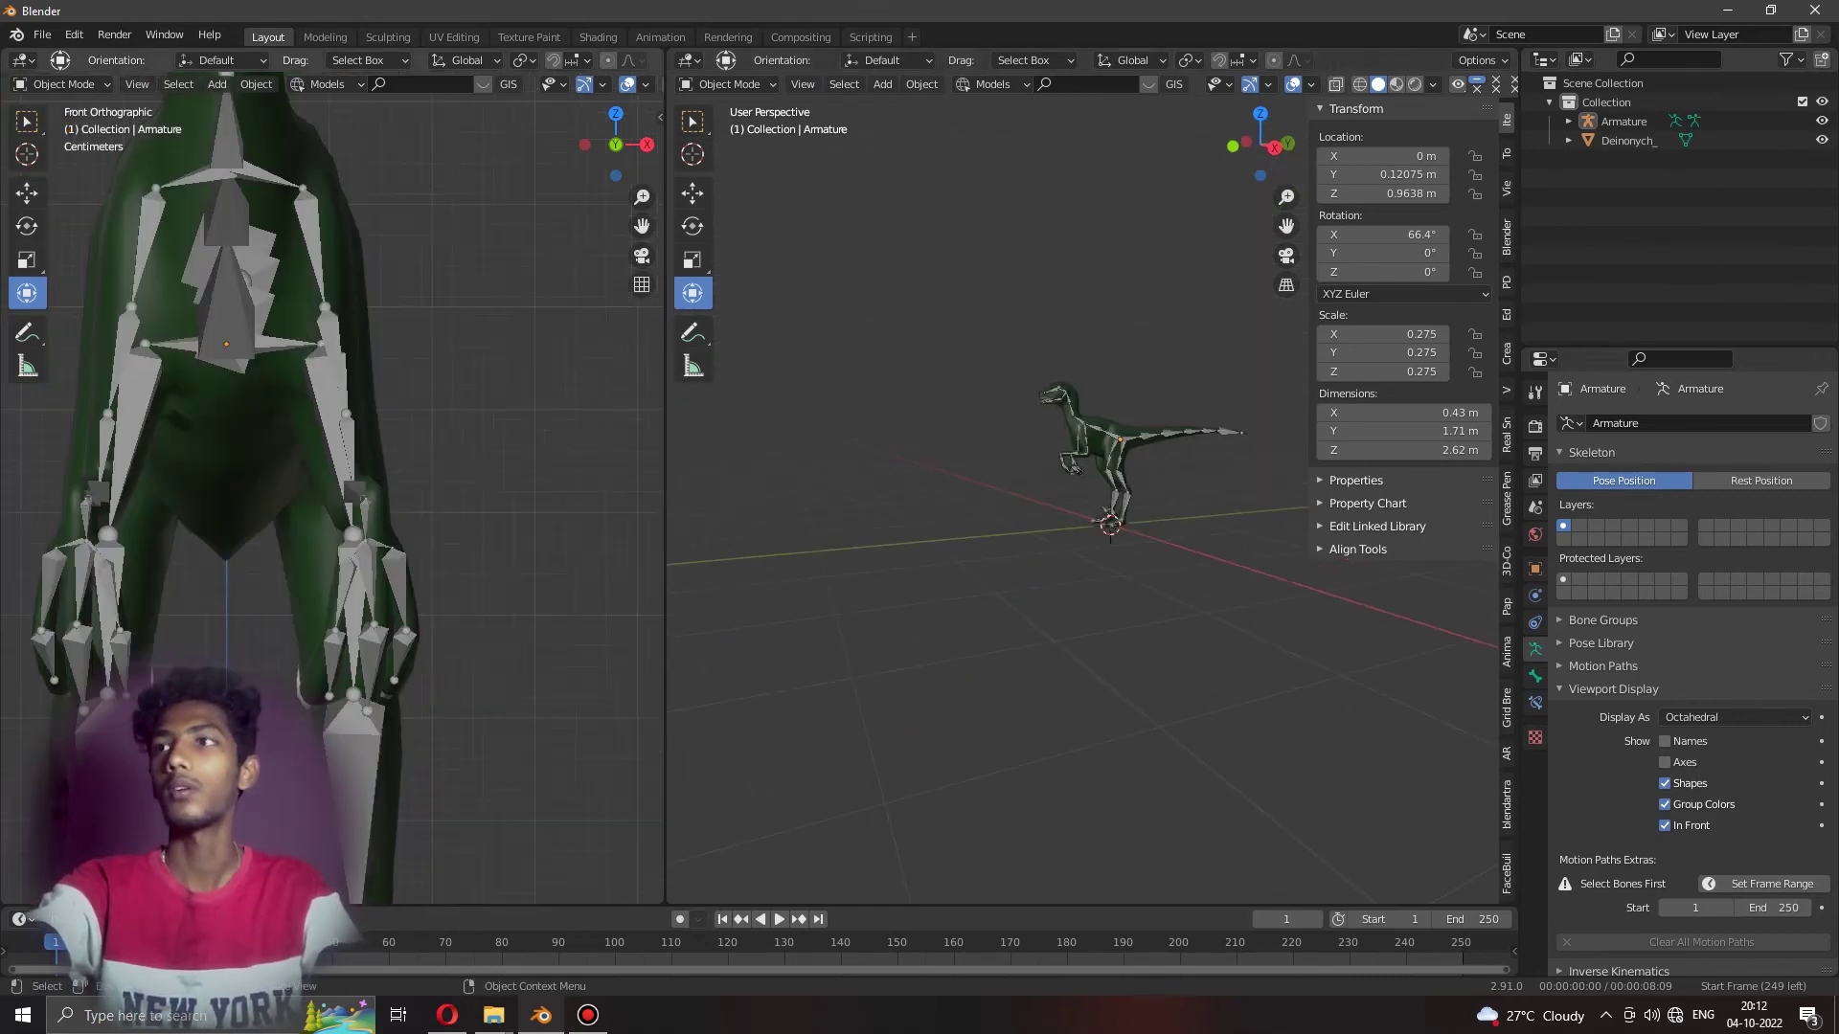
pyautogui.scroll(3, 1083, 498)
pyautogui.keyDown('shift'); pyautogui.moveTo(1140, 412); pyautogui.dragTo(1034, 536, button='middle'); pyautogui.keyUp('shift')
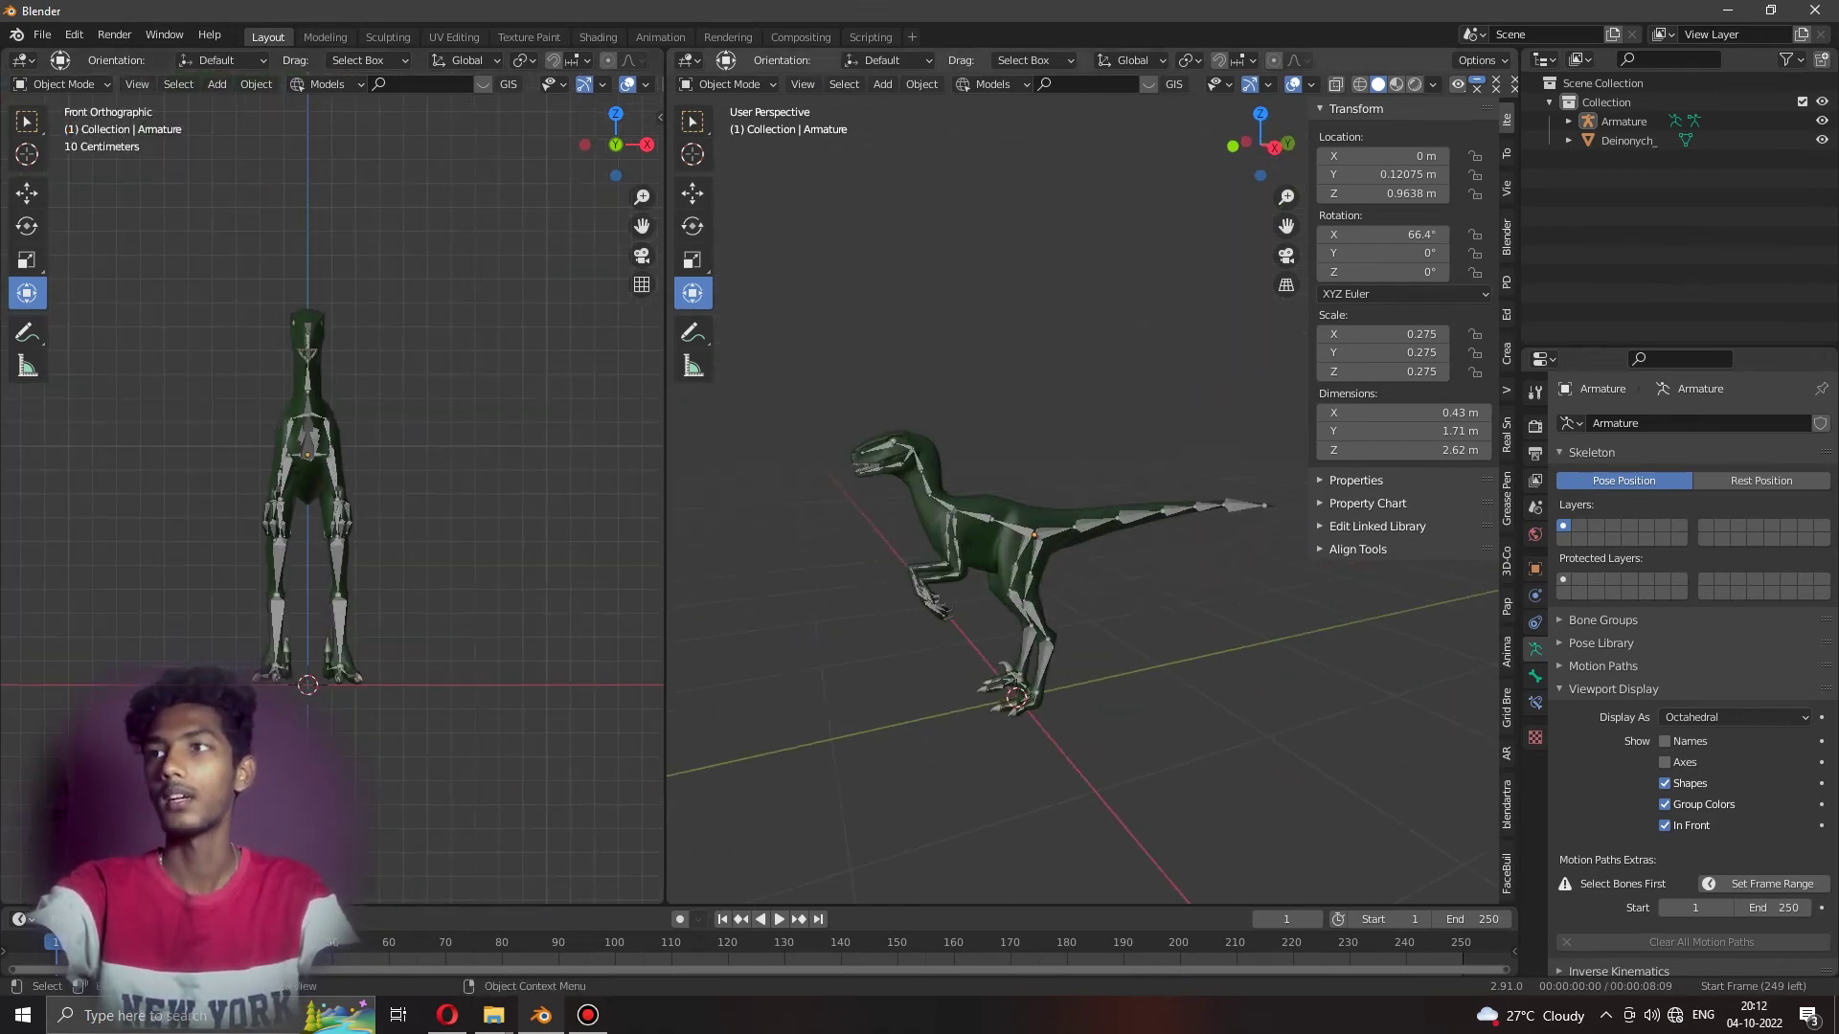
# Parent the dinosaur mesh to the armature with Armature Deform > With Automatic Weights.
pyautogui.click(1035, 534)
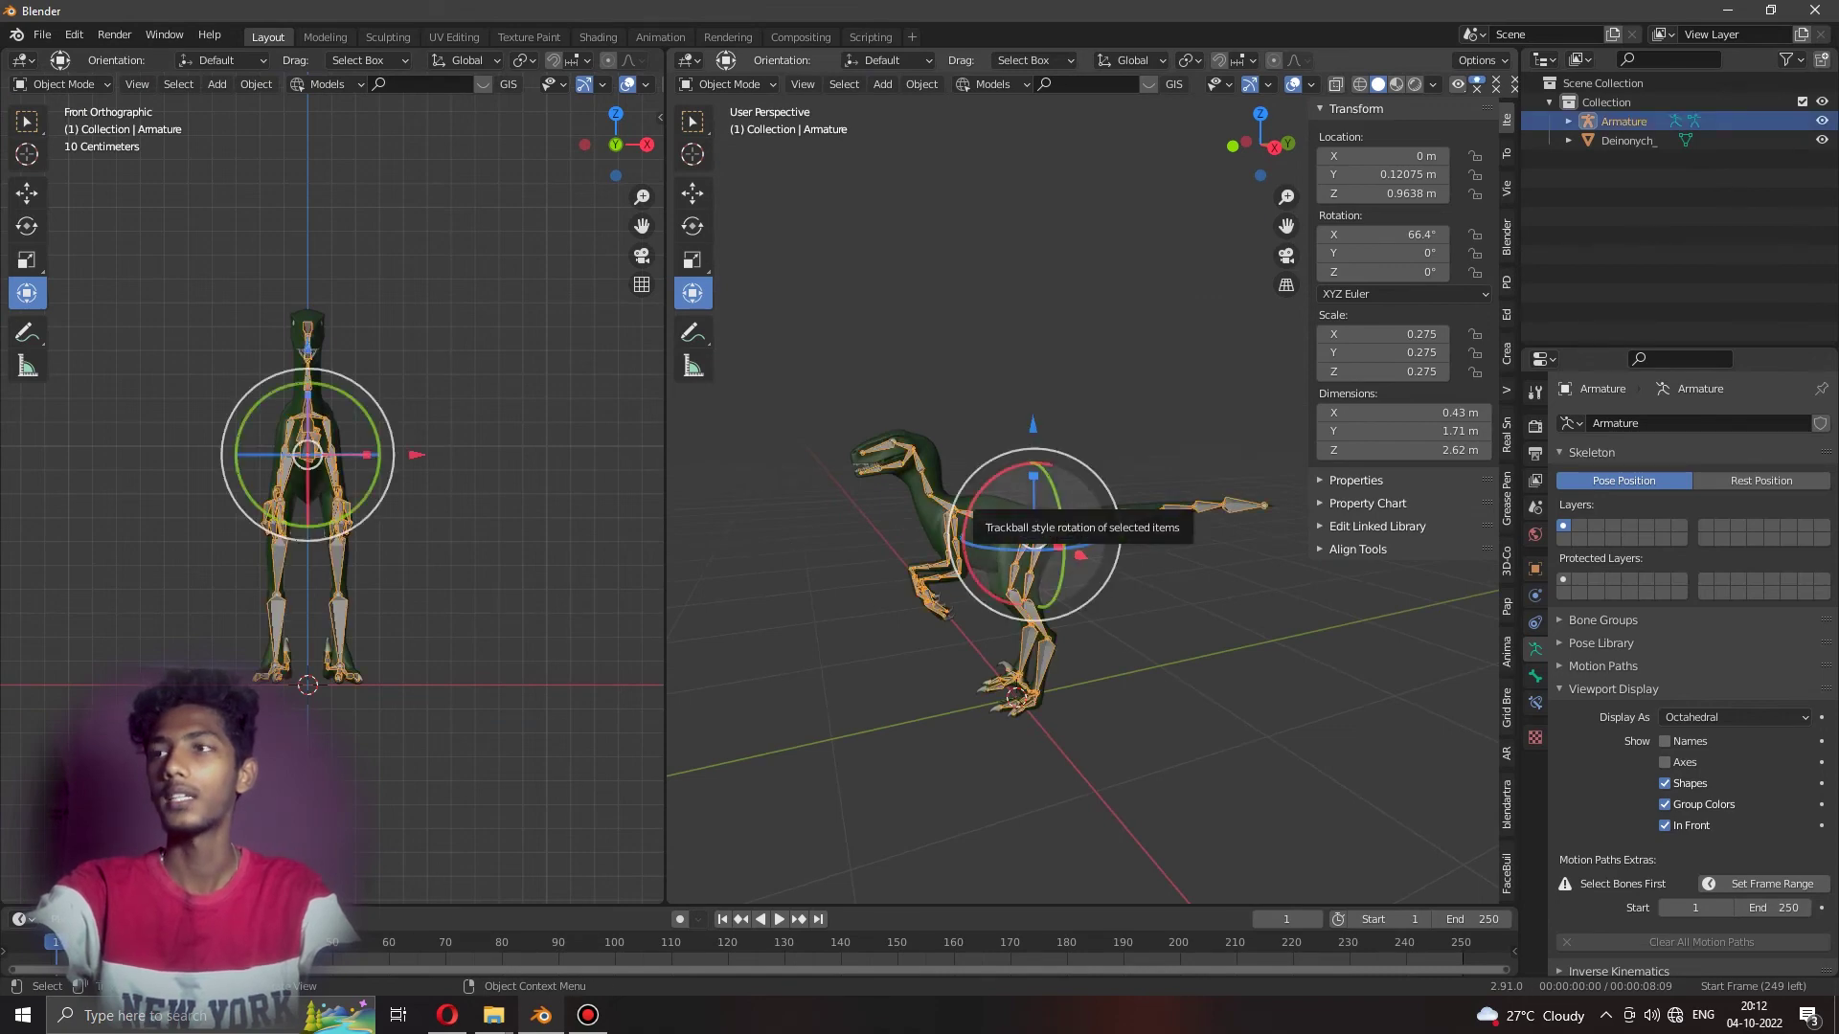
pyautogui.click(1032, 512)
pyautogui.keyDown('shift'); pyautogui.click(1054, 560); pyautogui.keyUp('shift')
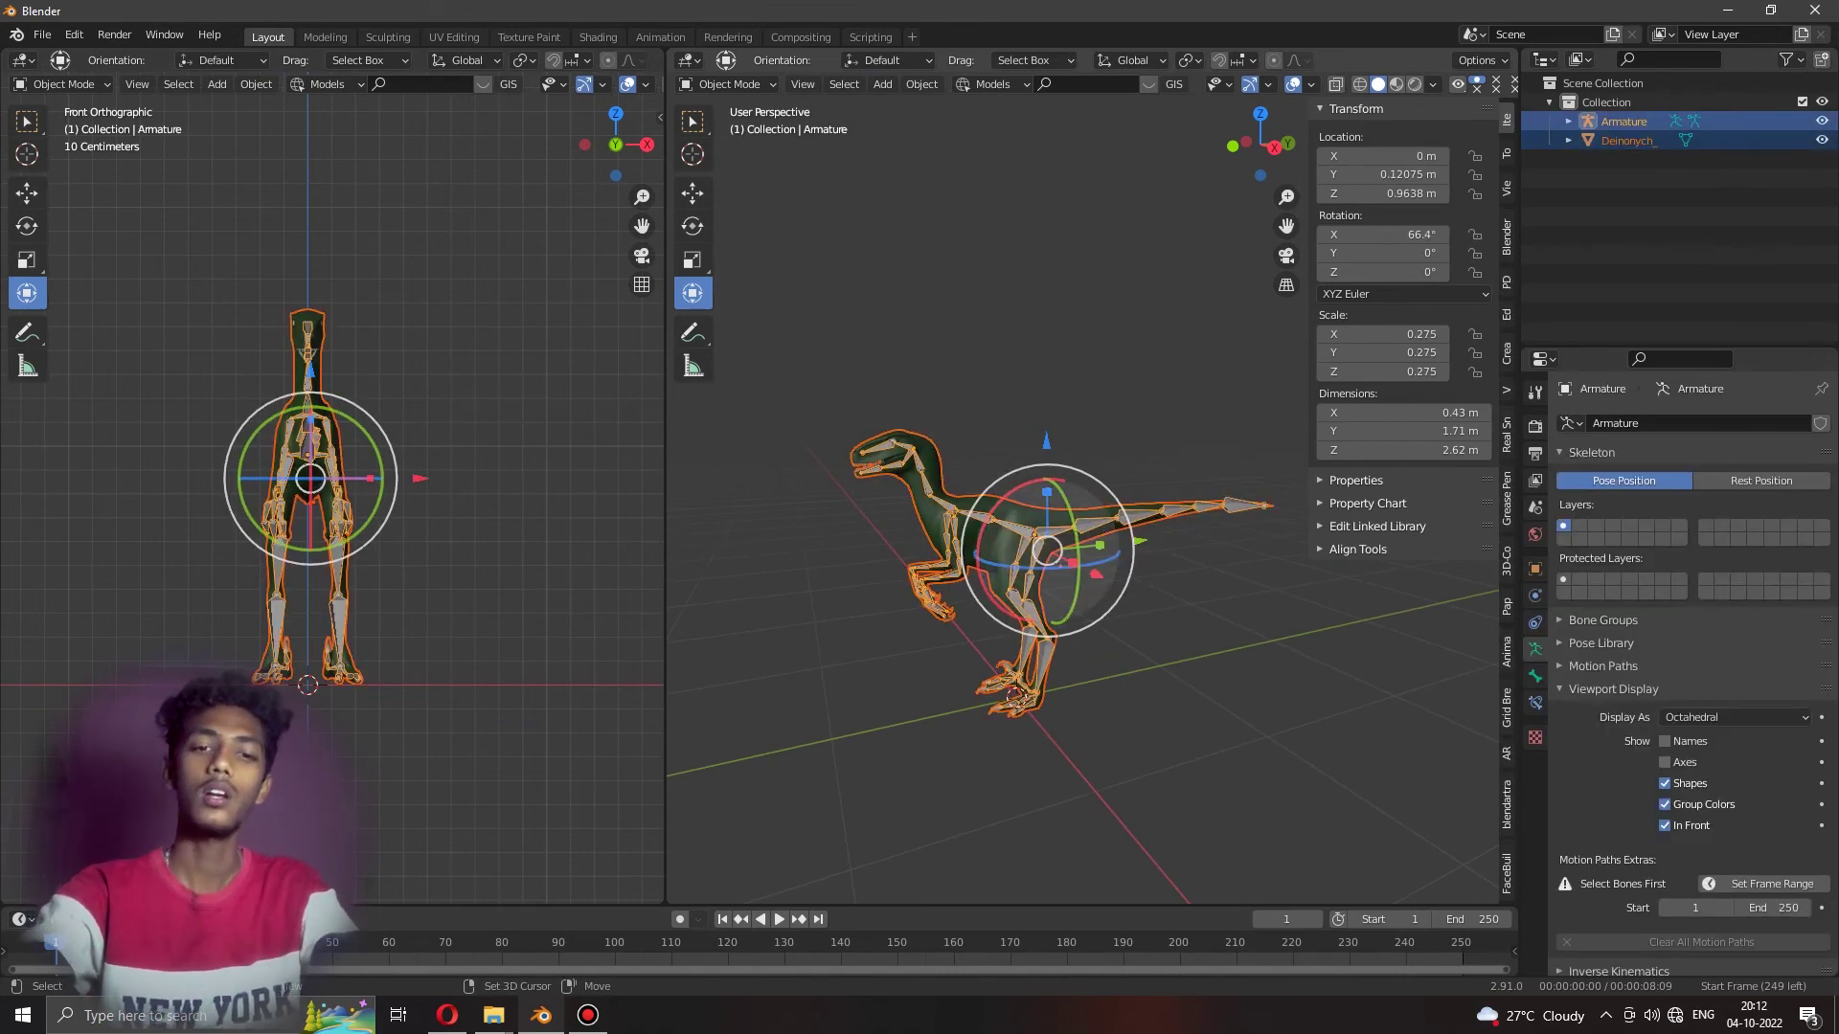
pyautogui.hotkey('ctrl', 'p')
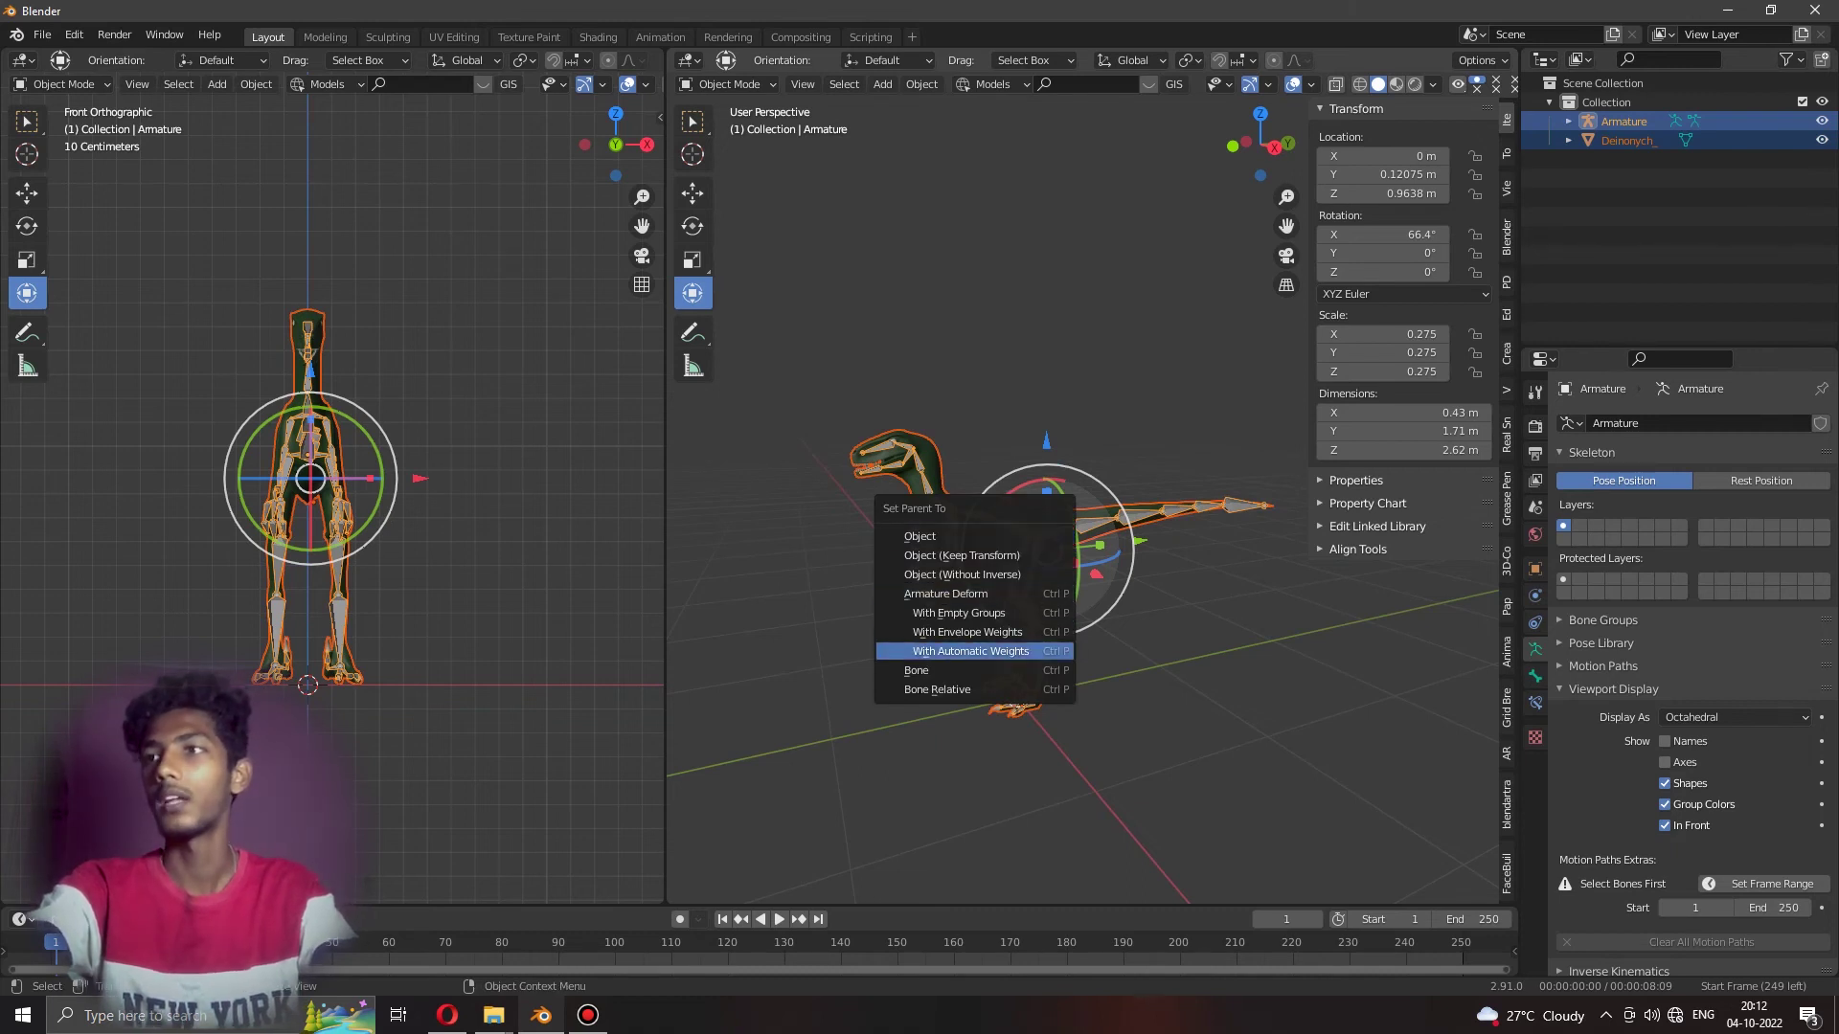
pyautogui.click(970, 652)
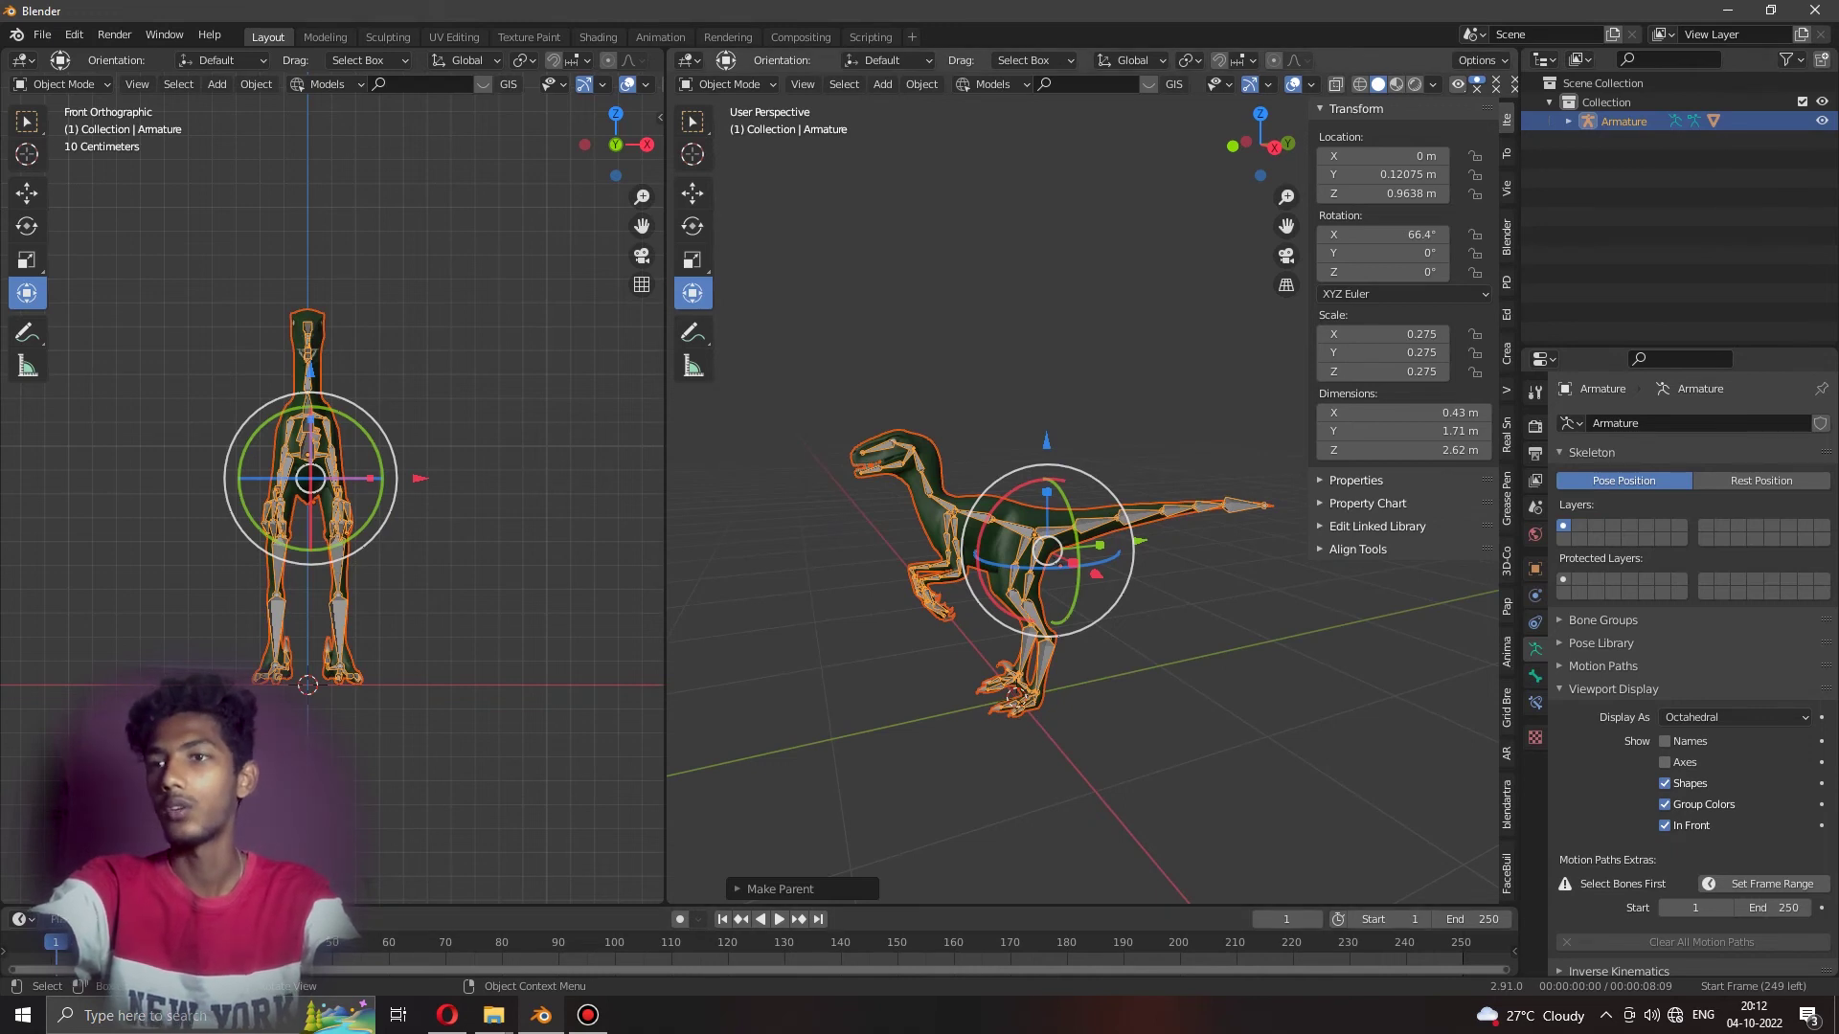
pyautogui.hotkey('alt', 'a')
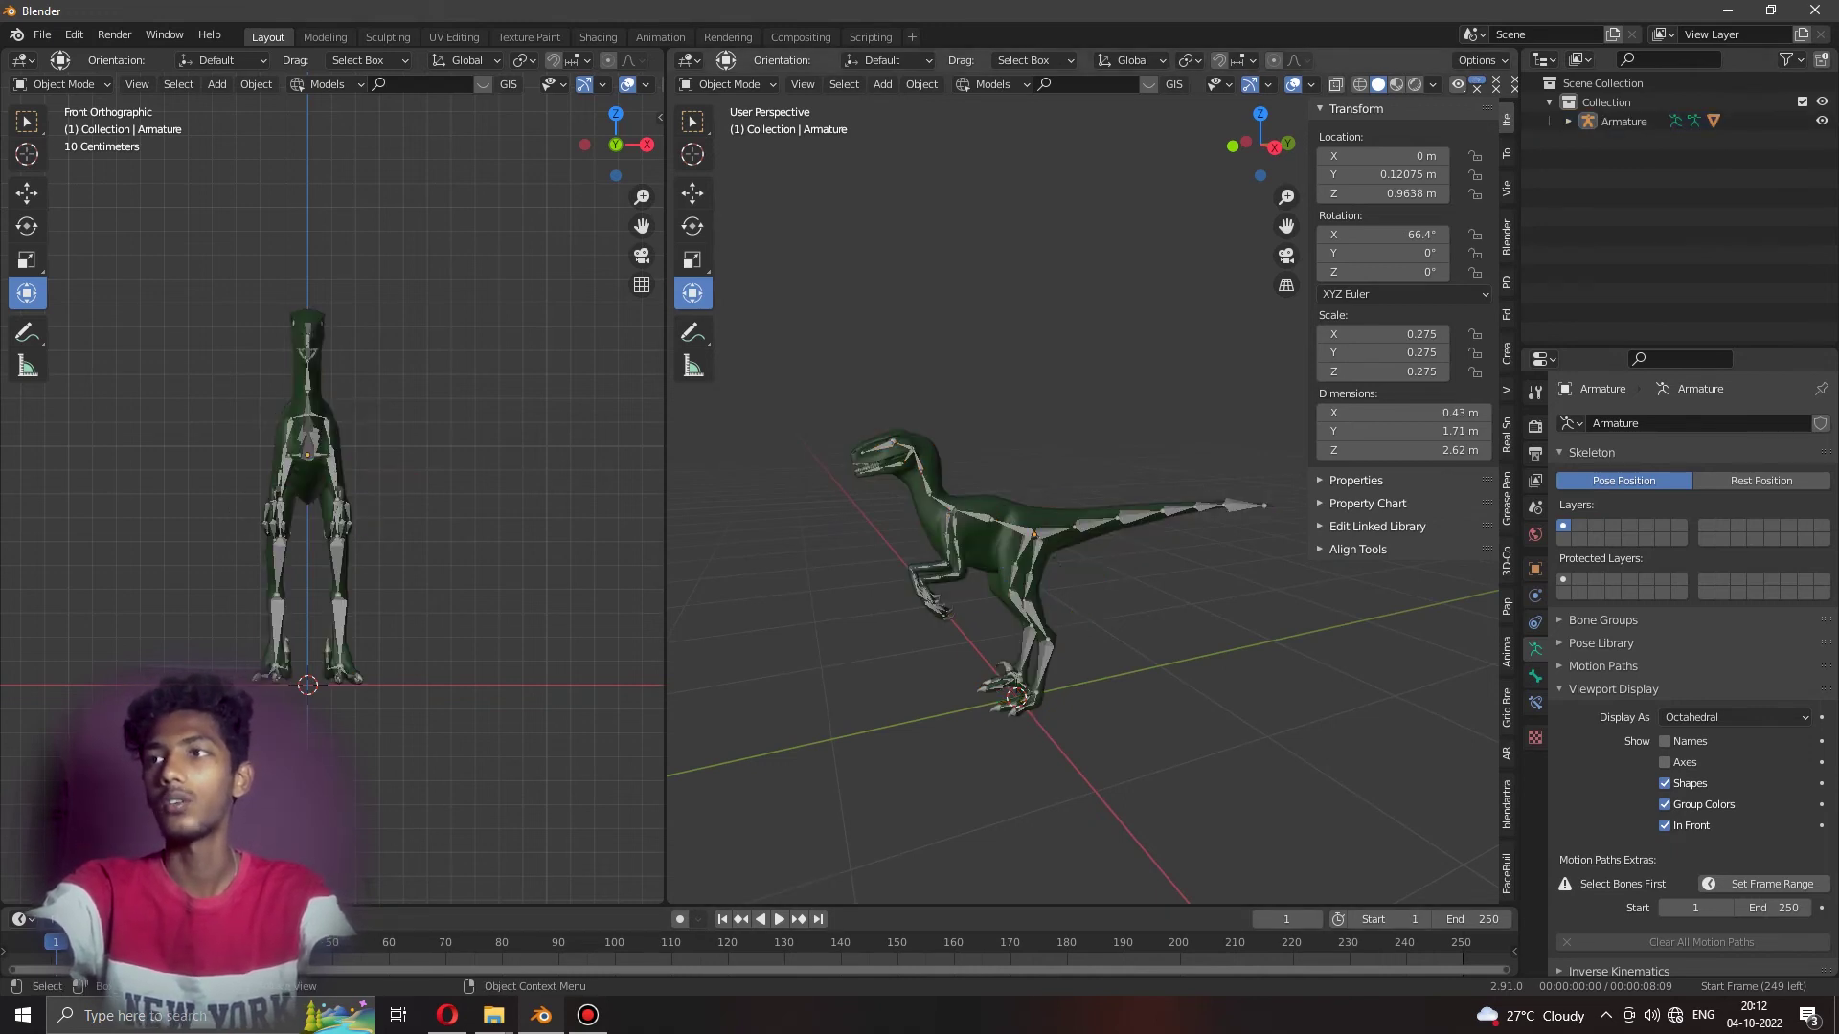
pyautogui.press('a')
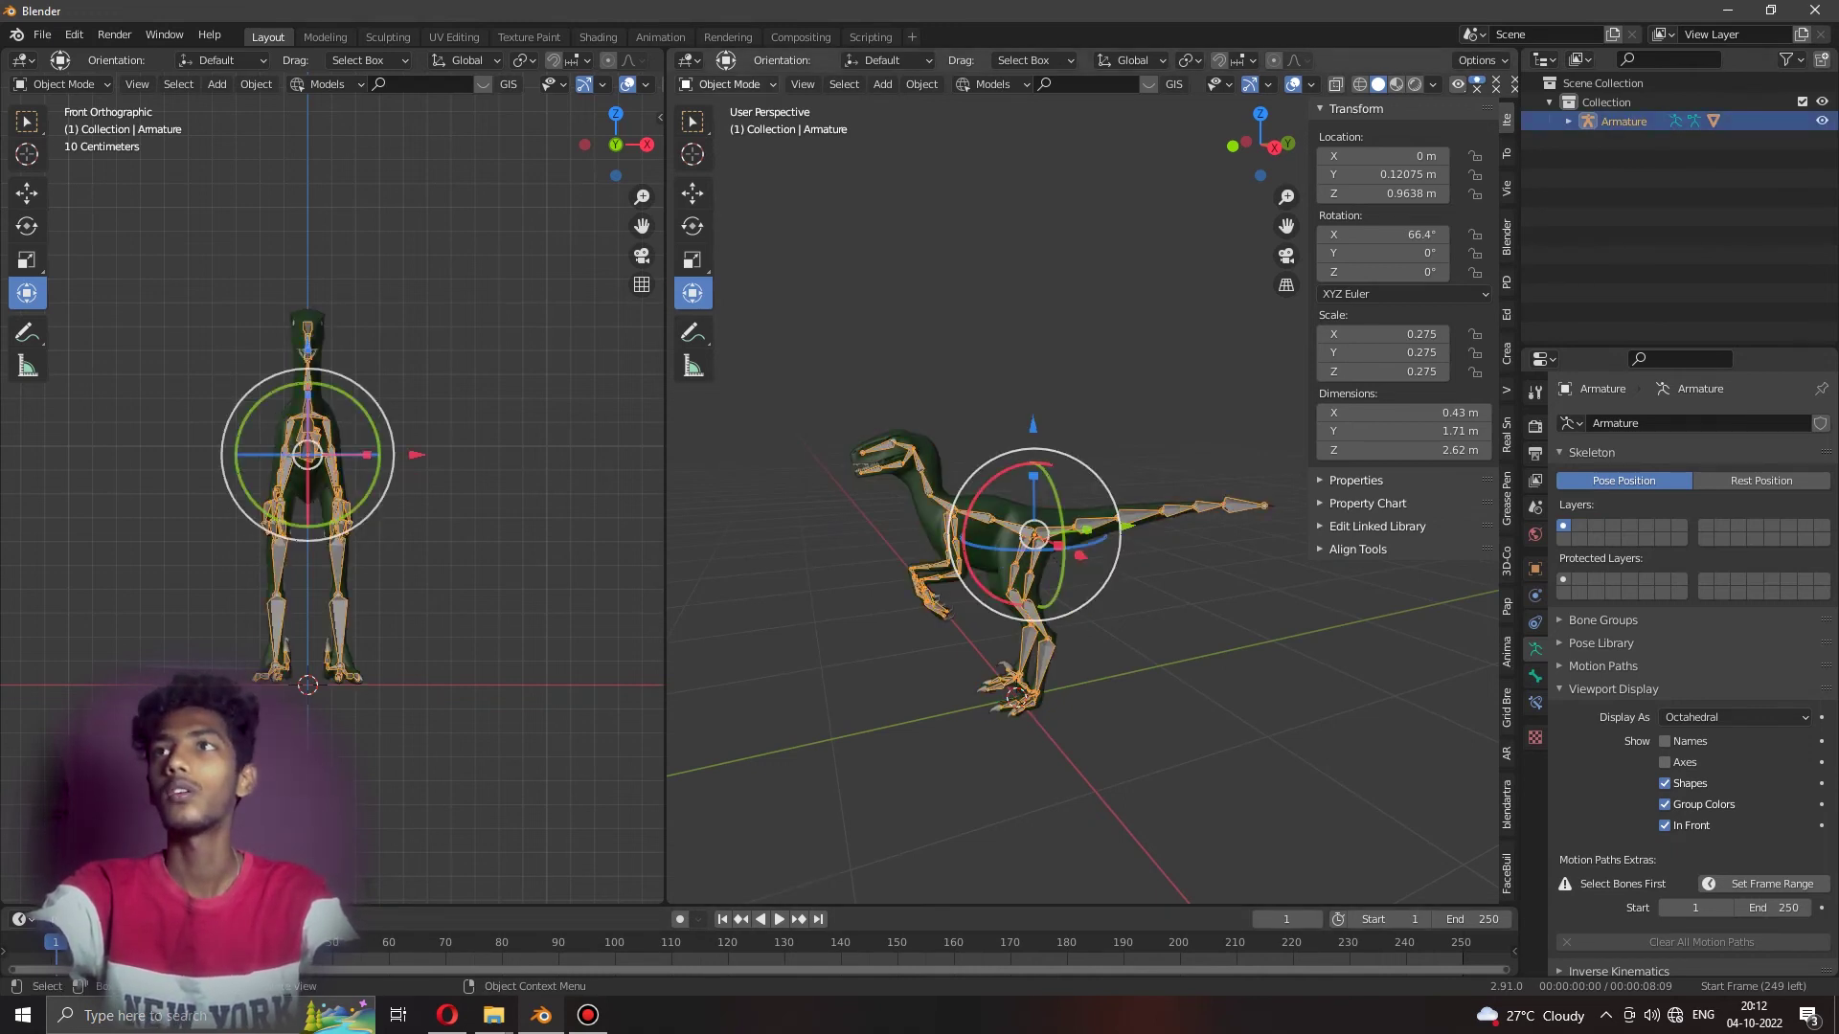
# Switch the armature to Pose Mode and bend the tail bone downward.
pyautogui.click(727, 149)
pyautogui.scroll(5, 1083, 498)
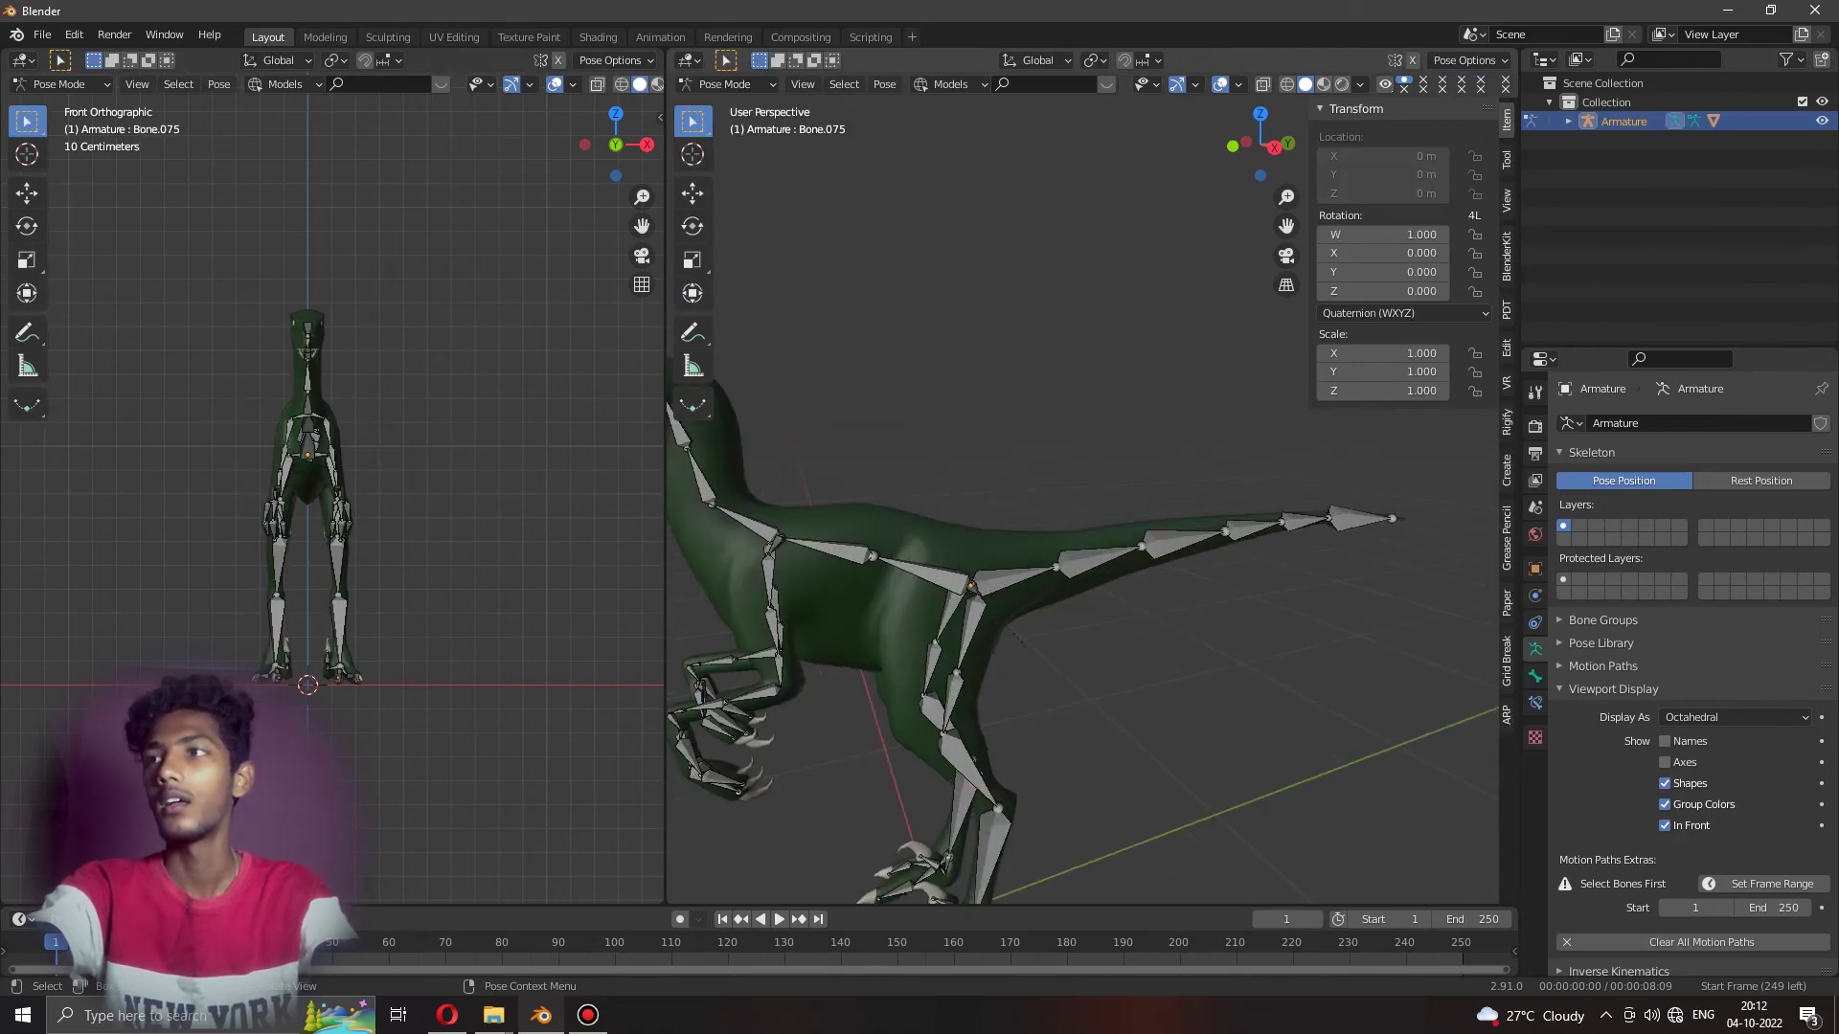
pyautogui.hotkey('shift', 'space')
pyautogui.press('t')
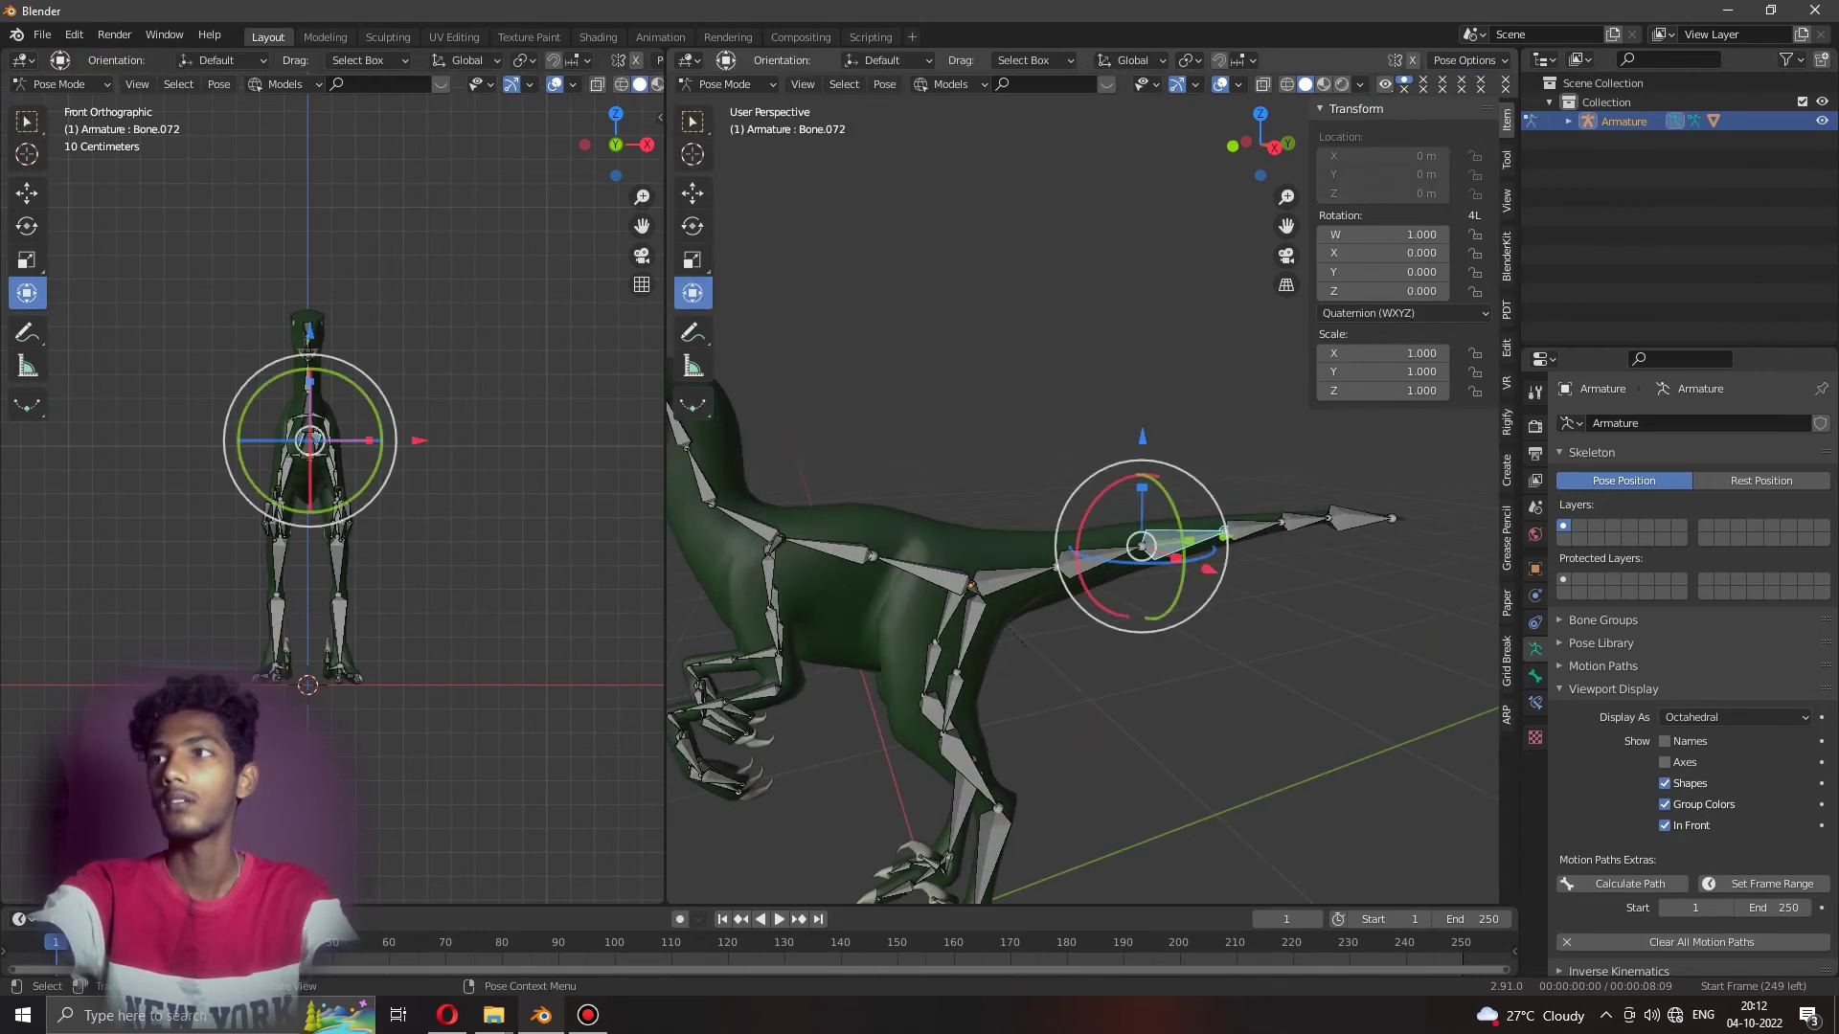
pyautogui.moveTo(1145, 479); pyautogui.dragTo(1140, 481)
pyautogui.scroll(-5, 1082, 575)
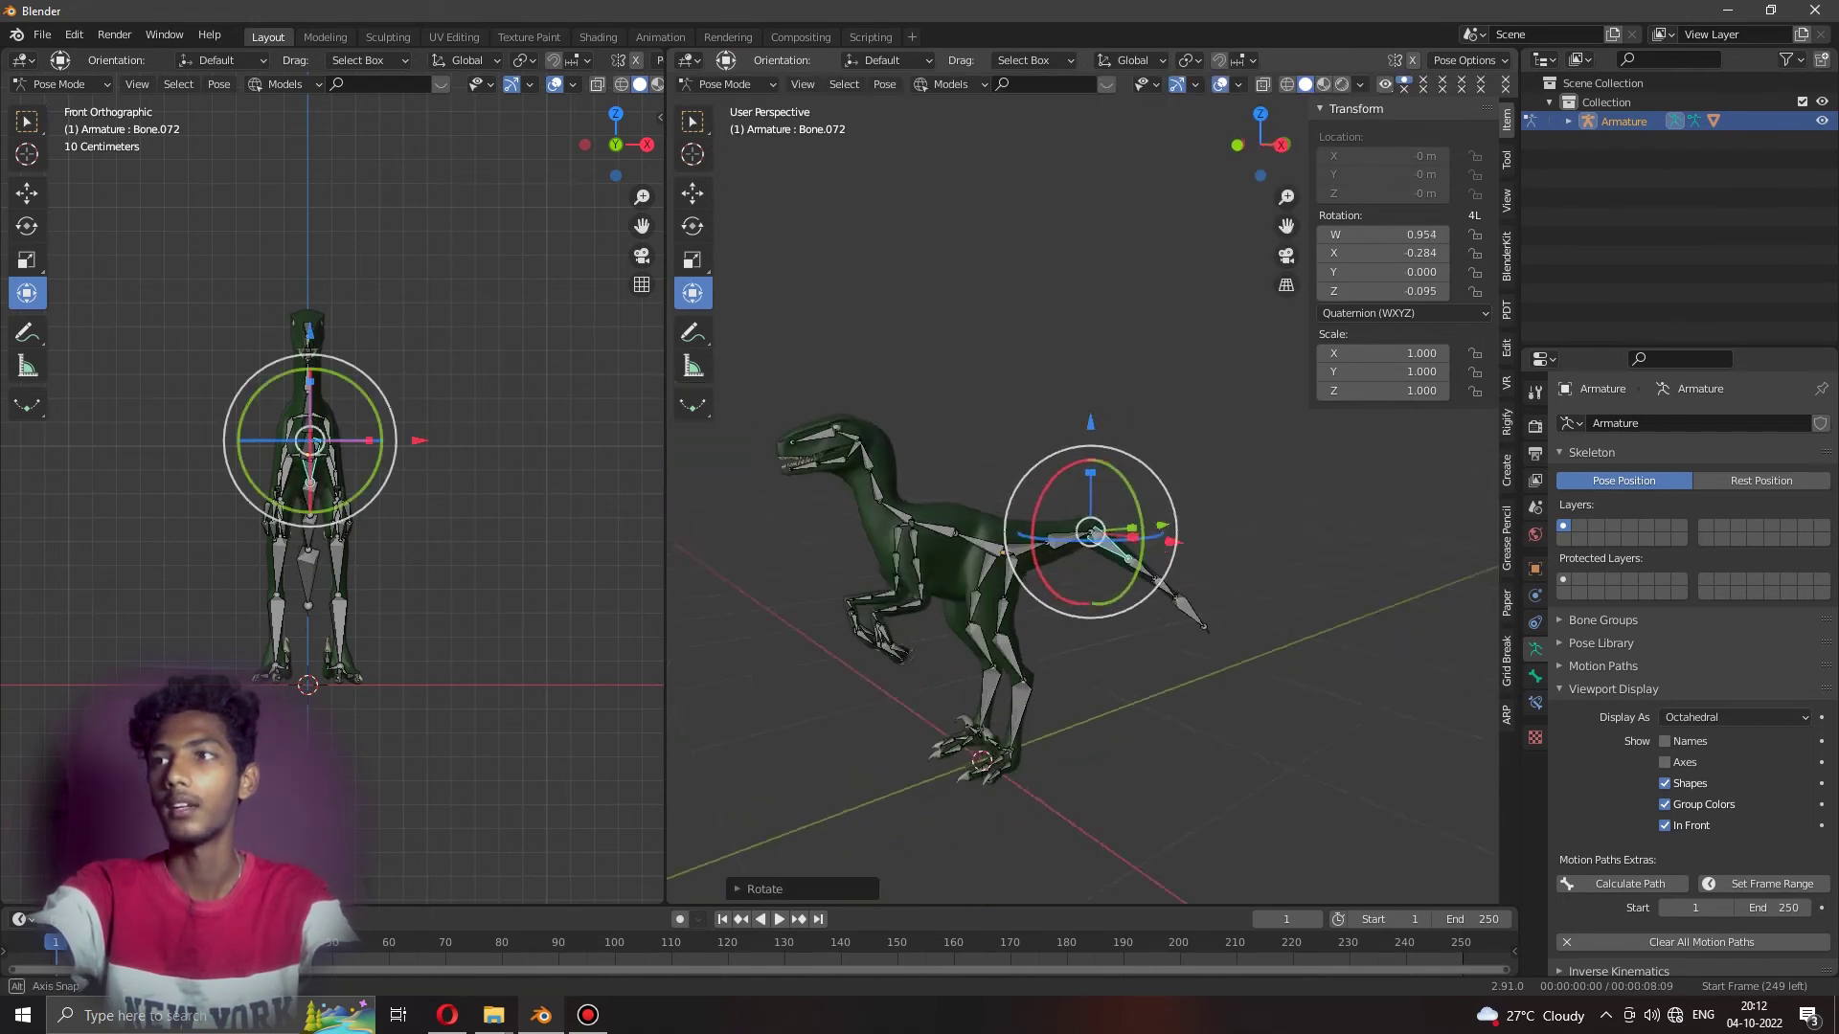
pyautogui.moveTo(1082, 575); pyautogui.dragTo(1034, 575, button='middle')
# Rotate one leg bone slightly and swing the other leg bone backward.
pyautogui.click(996, 709)
pyautogui.moveTo(996, 709); pyautogui.dragTo(977, 699, button='middle')
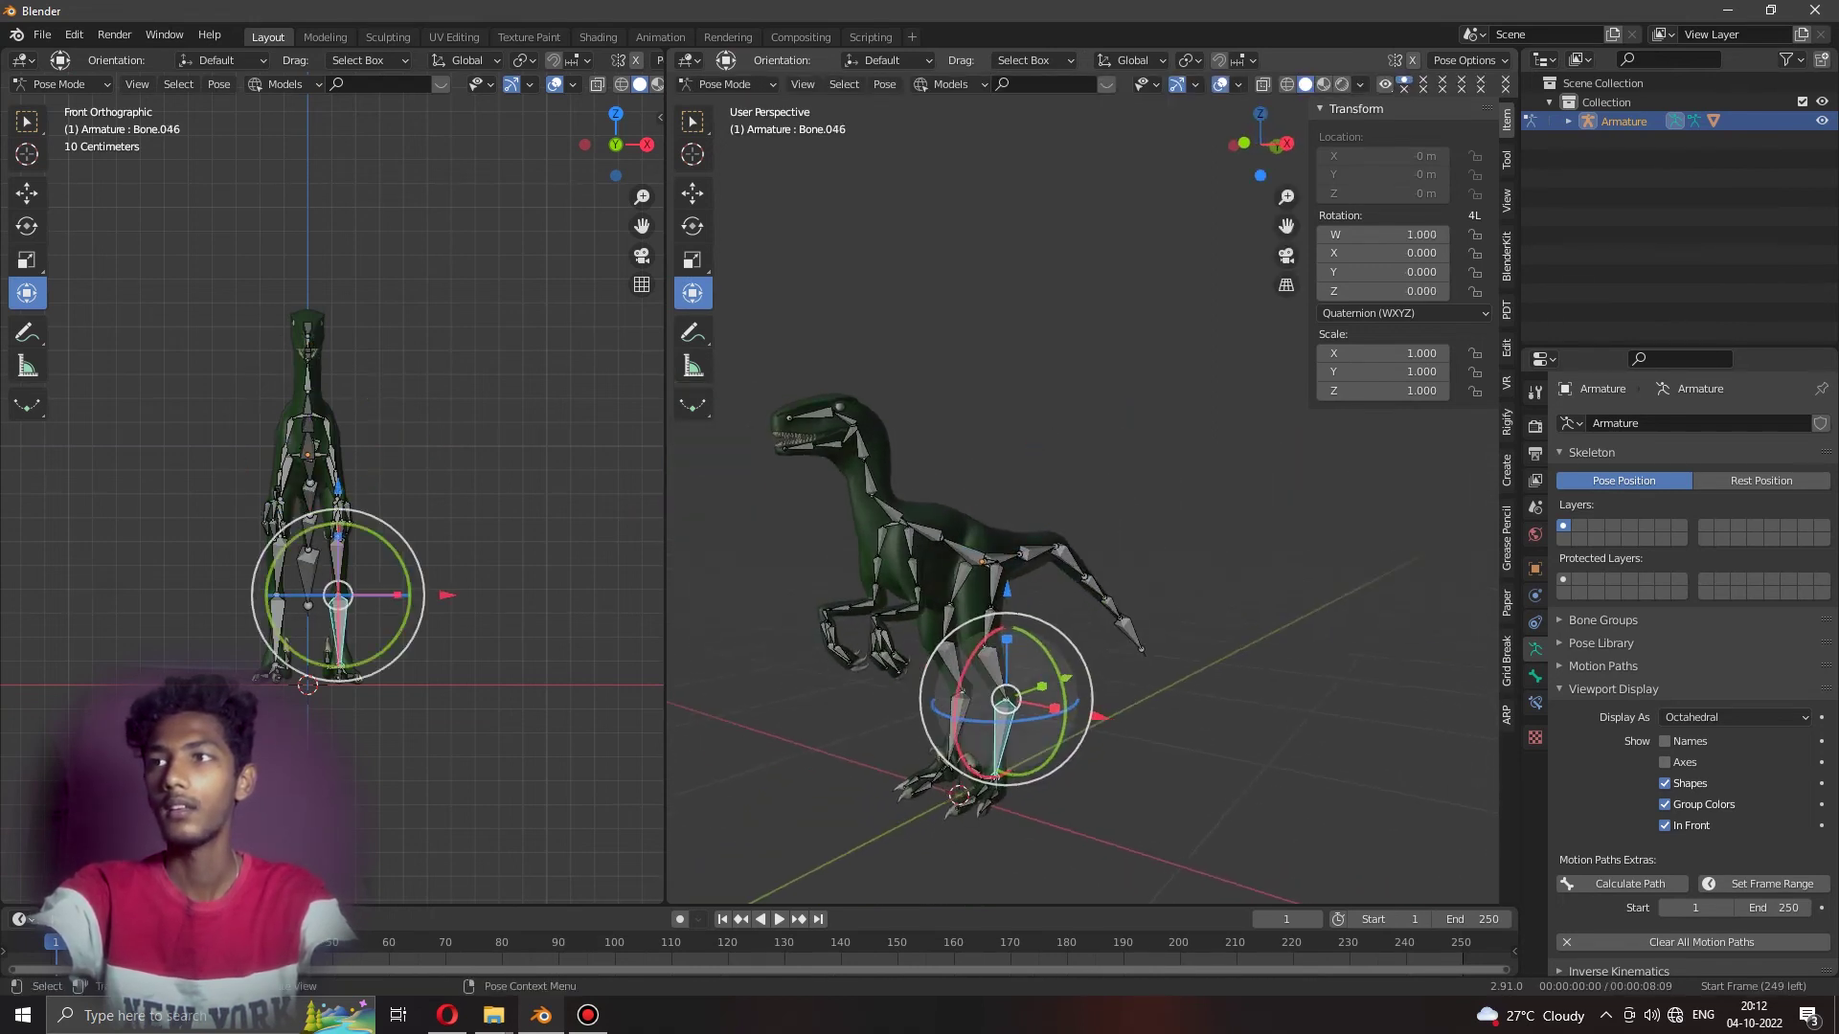
pyautogui.moveTo(1000, 670); pyautogui.dragTo(996, 661)
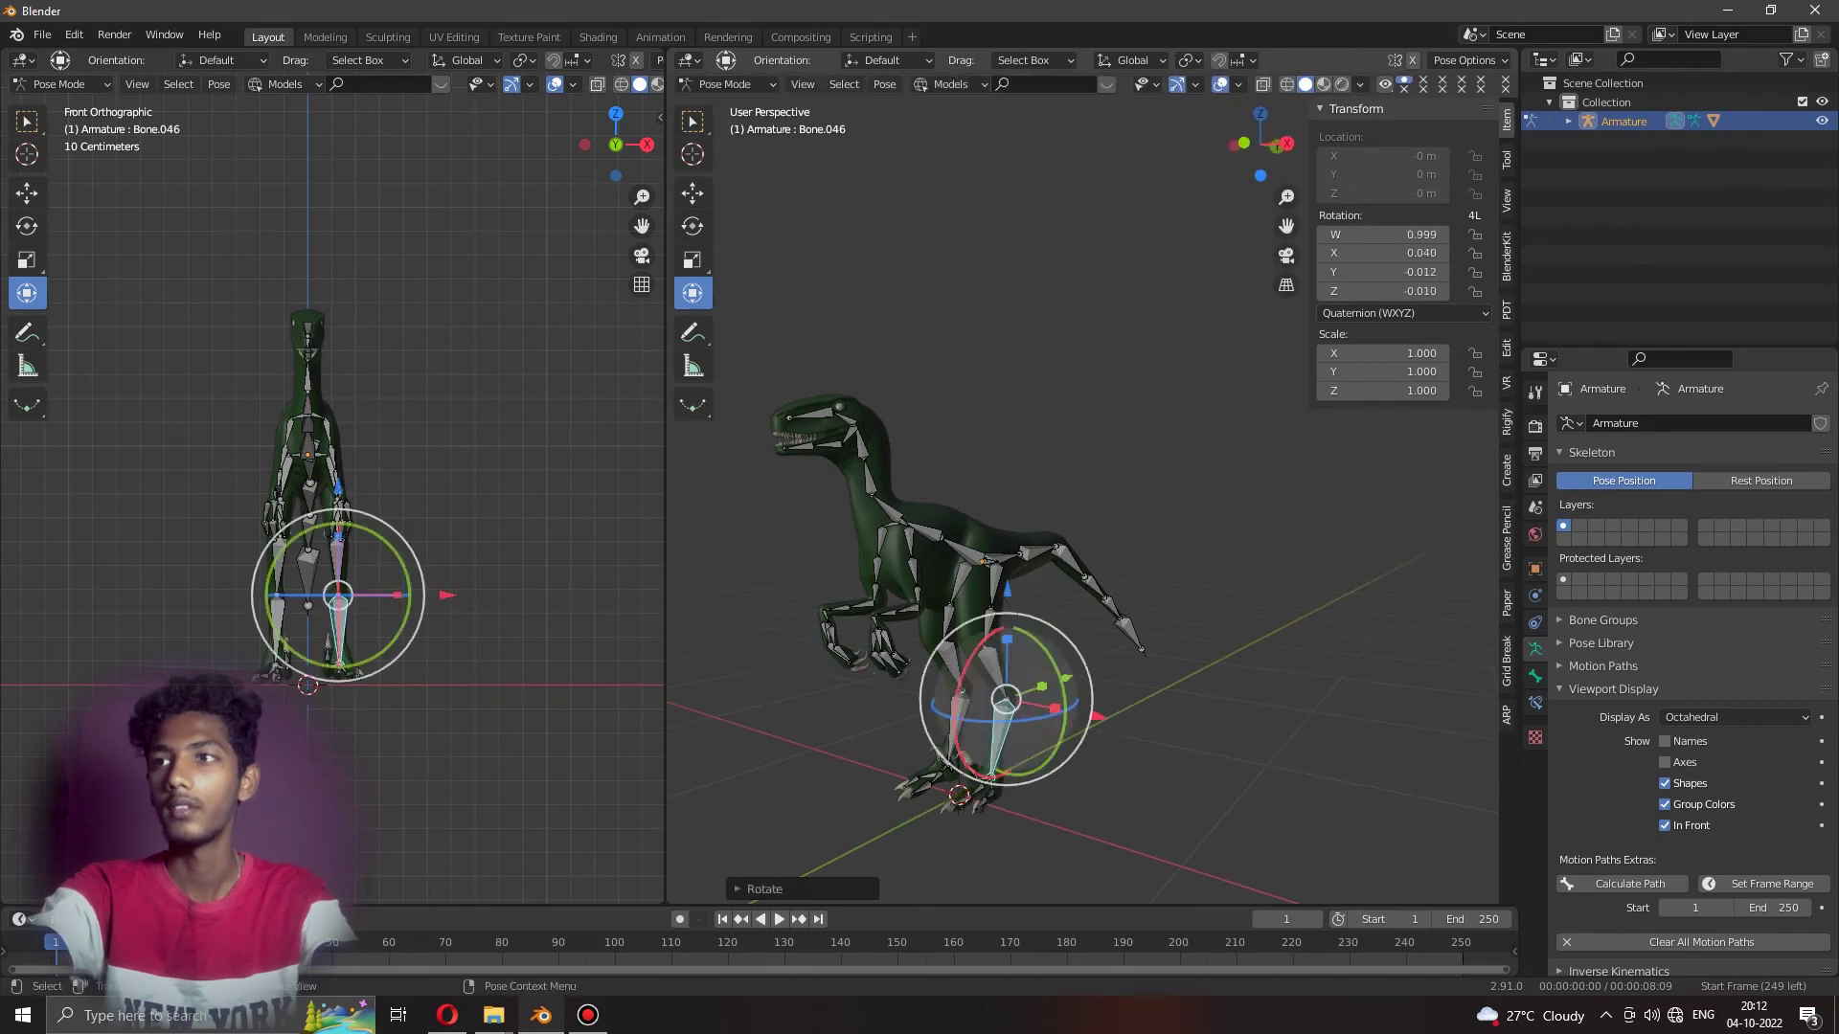
pyautogui.moveTo(996, 661); pyautogui.dragTo(991, 671, button='middle')
pyautogui.click(924, 738)
pyautogui.moveTo(924, 738); pyautogui.dragTo(1044, 766, button='middle')
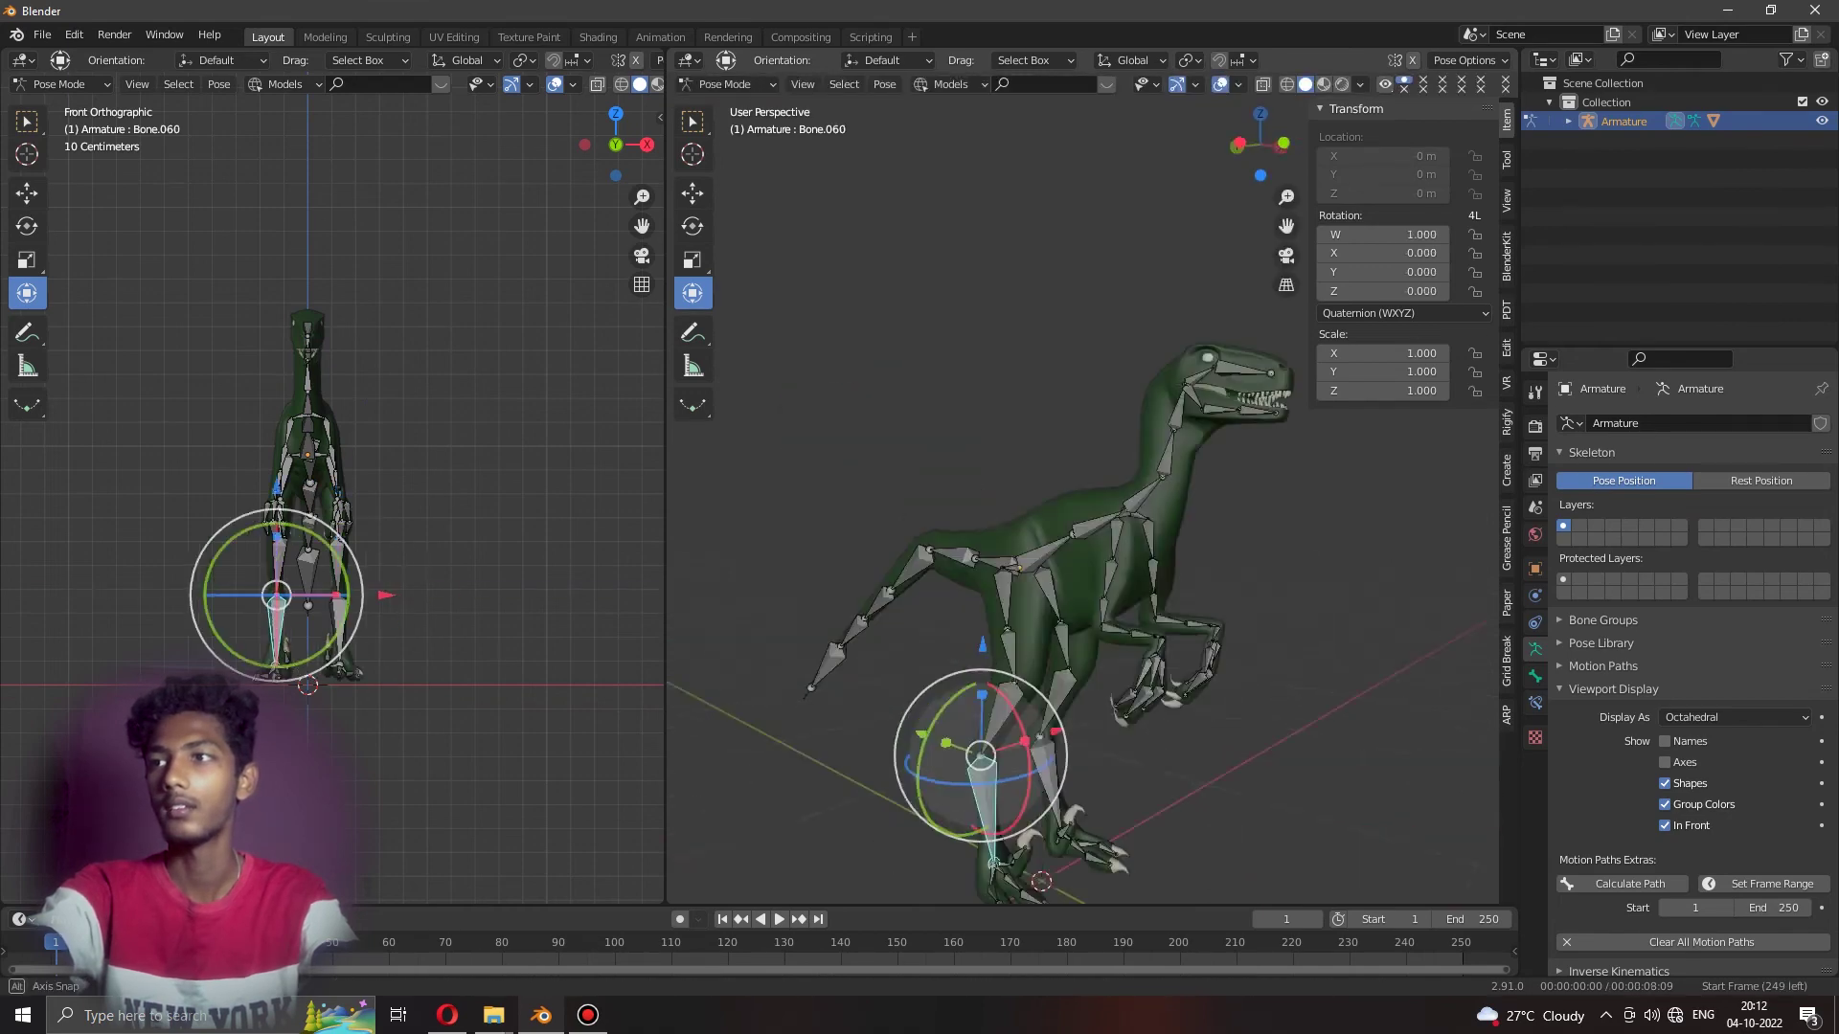
pyautogui.moveTo(1108, 733); pyautogui.dragTo(1092, 757)
pyautogui.scroll(-3, 1044, 766)
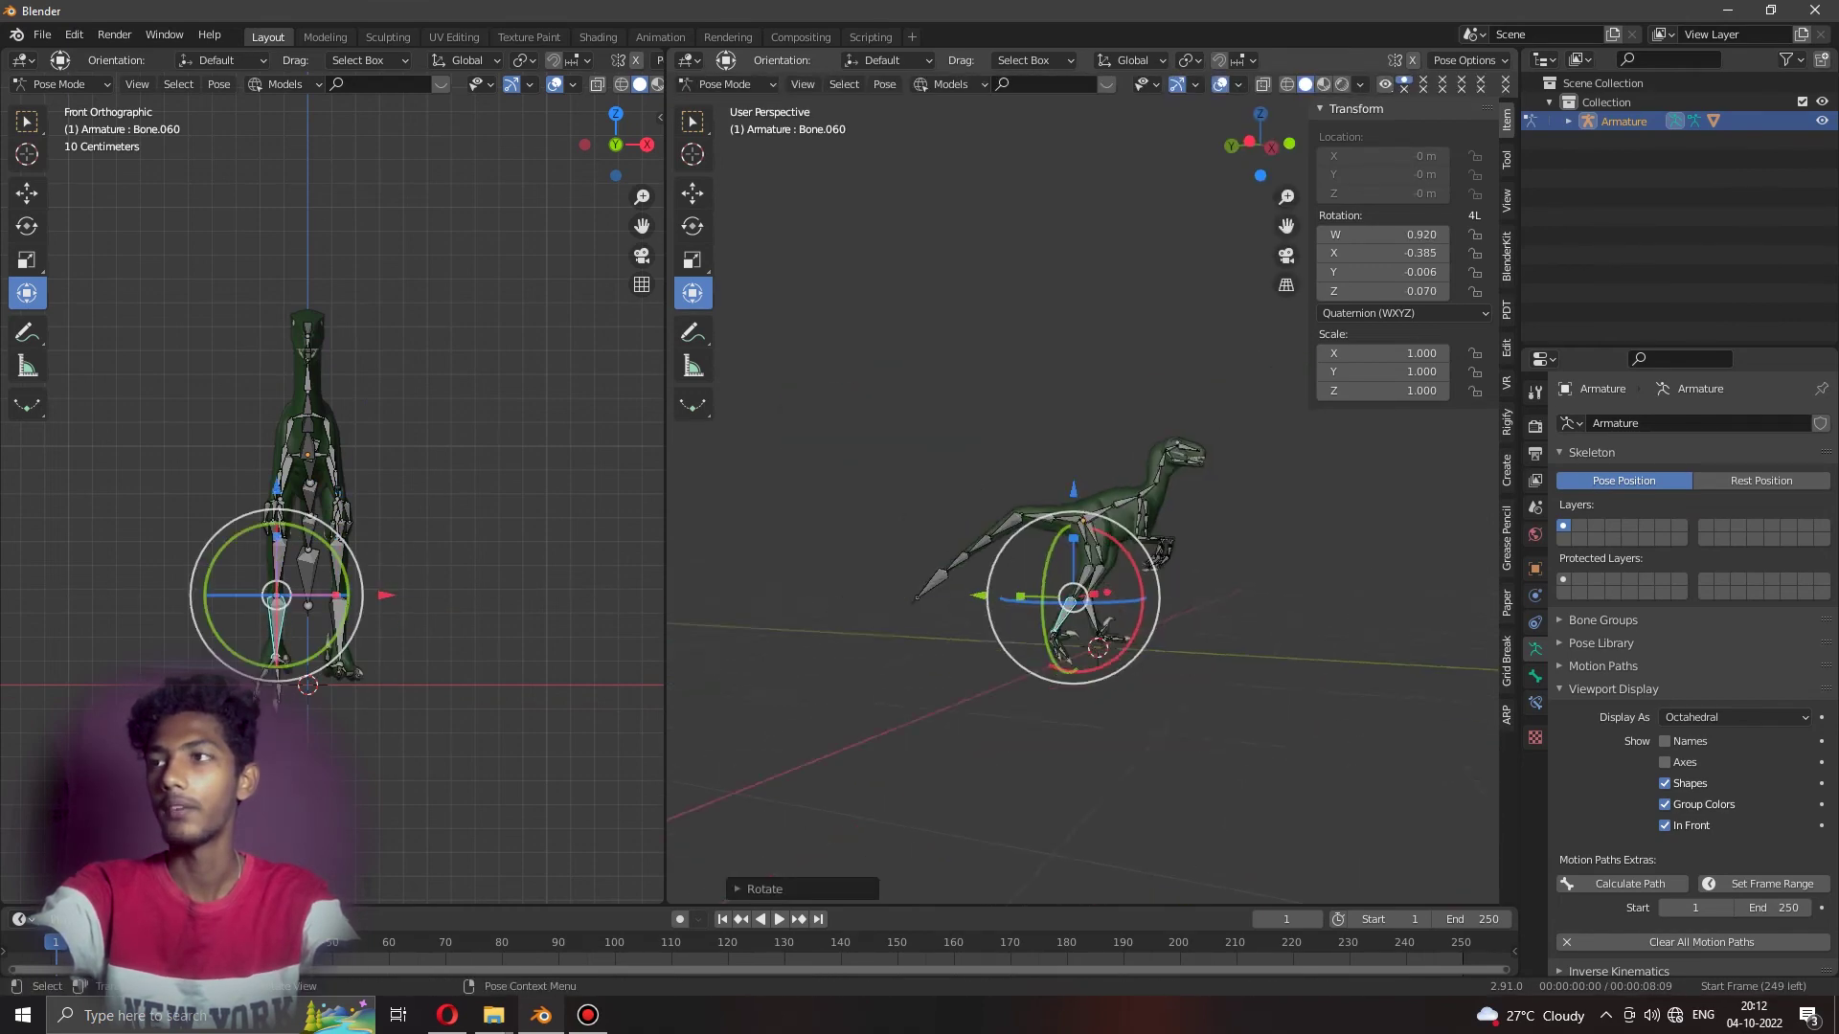
pyautogui.scroll(3, 1044, 766)
pyautogui.moveTo(1044, 766)
pyautogui.mouseDown(button='middle')
pyautogui.moveTo(958, 747)
pyautogui.moveTo(958, 670)
pyautogui.mouseUp(button='middle')
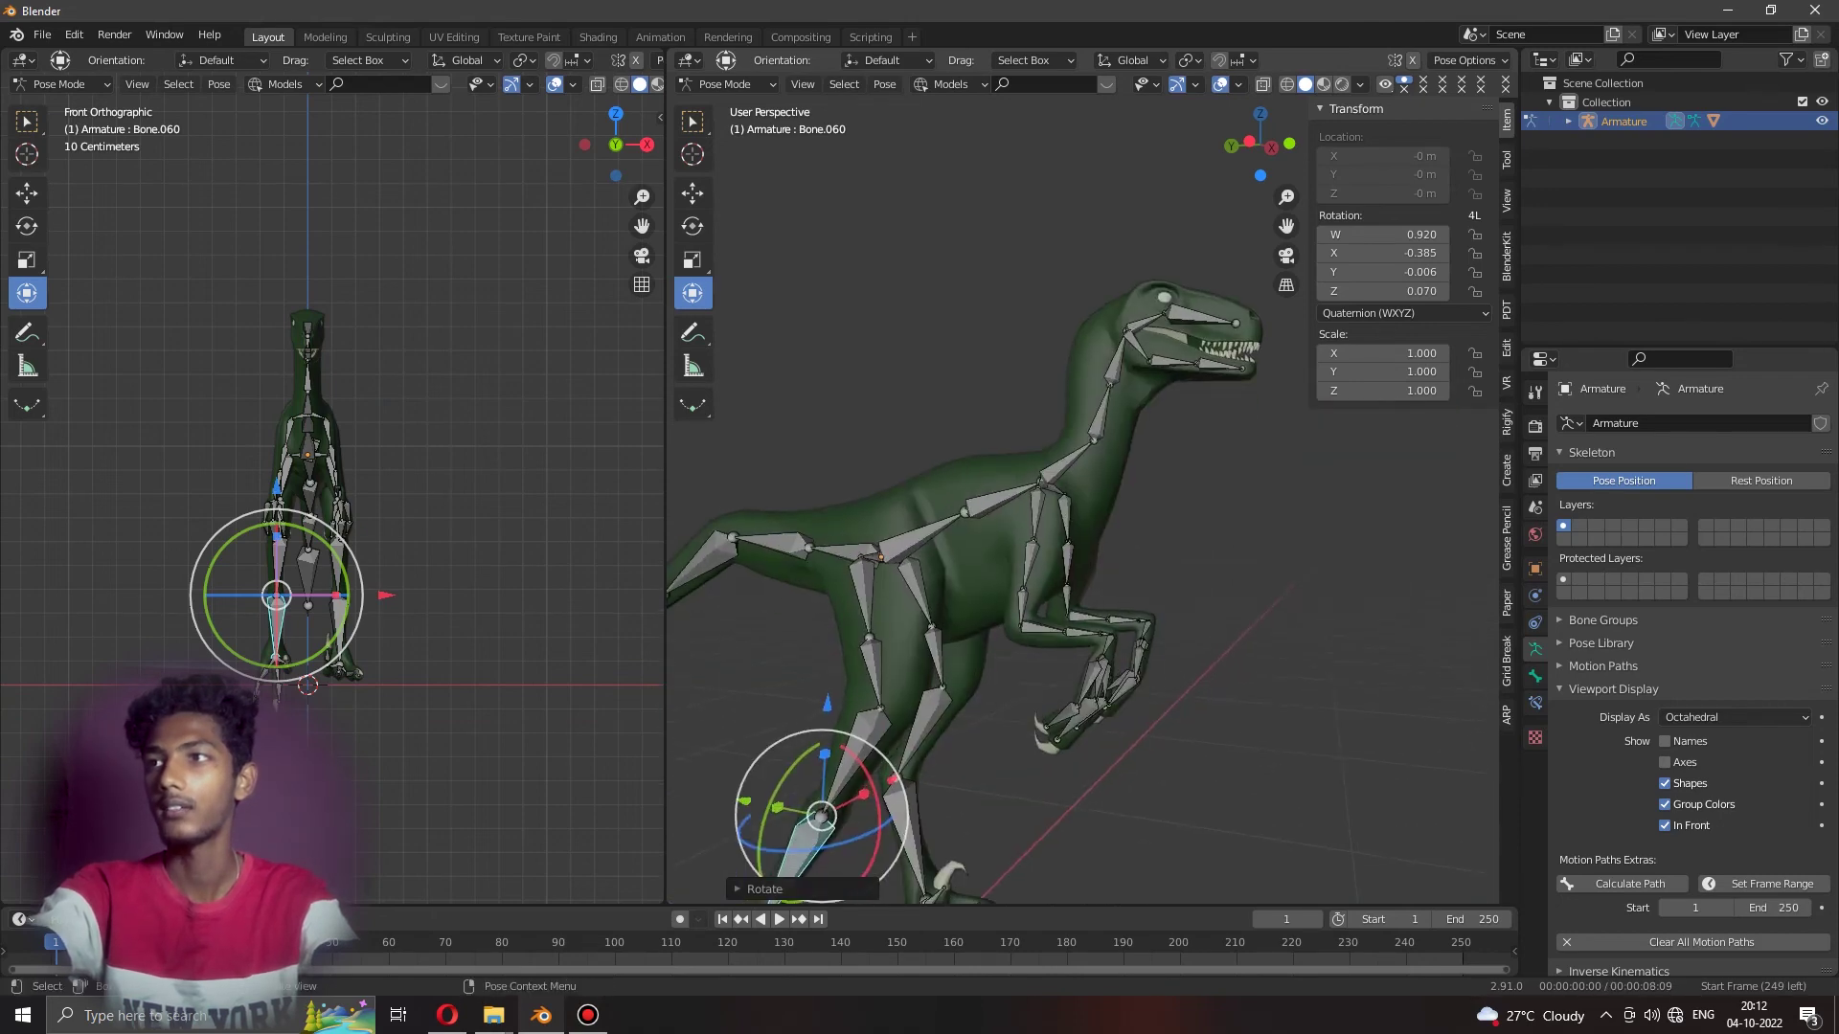
# Rotate another leg bone and the lower leg bone to bend the leg.
pyautogui.click(1015, 670)
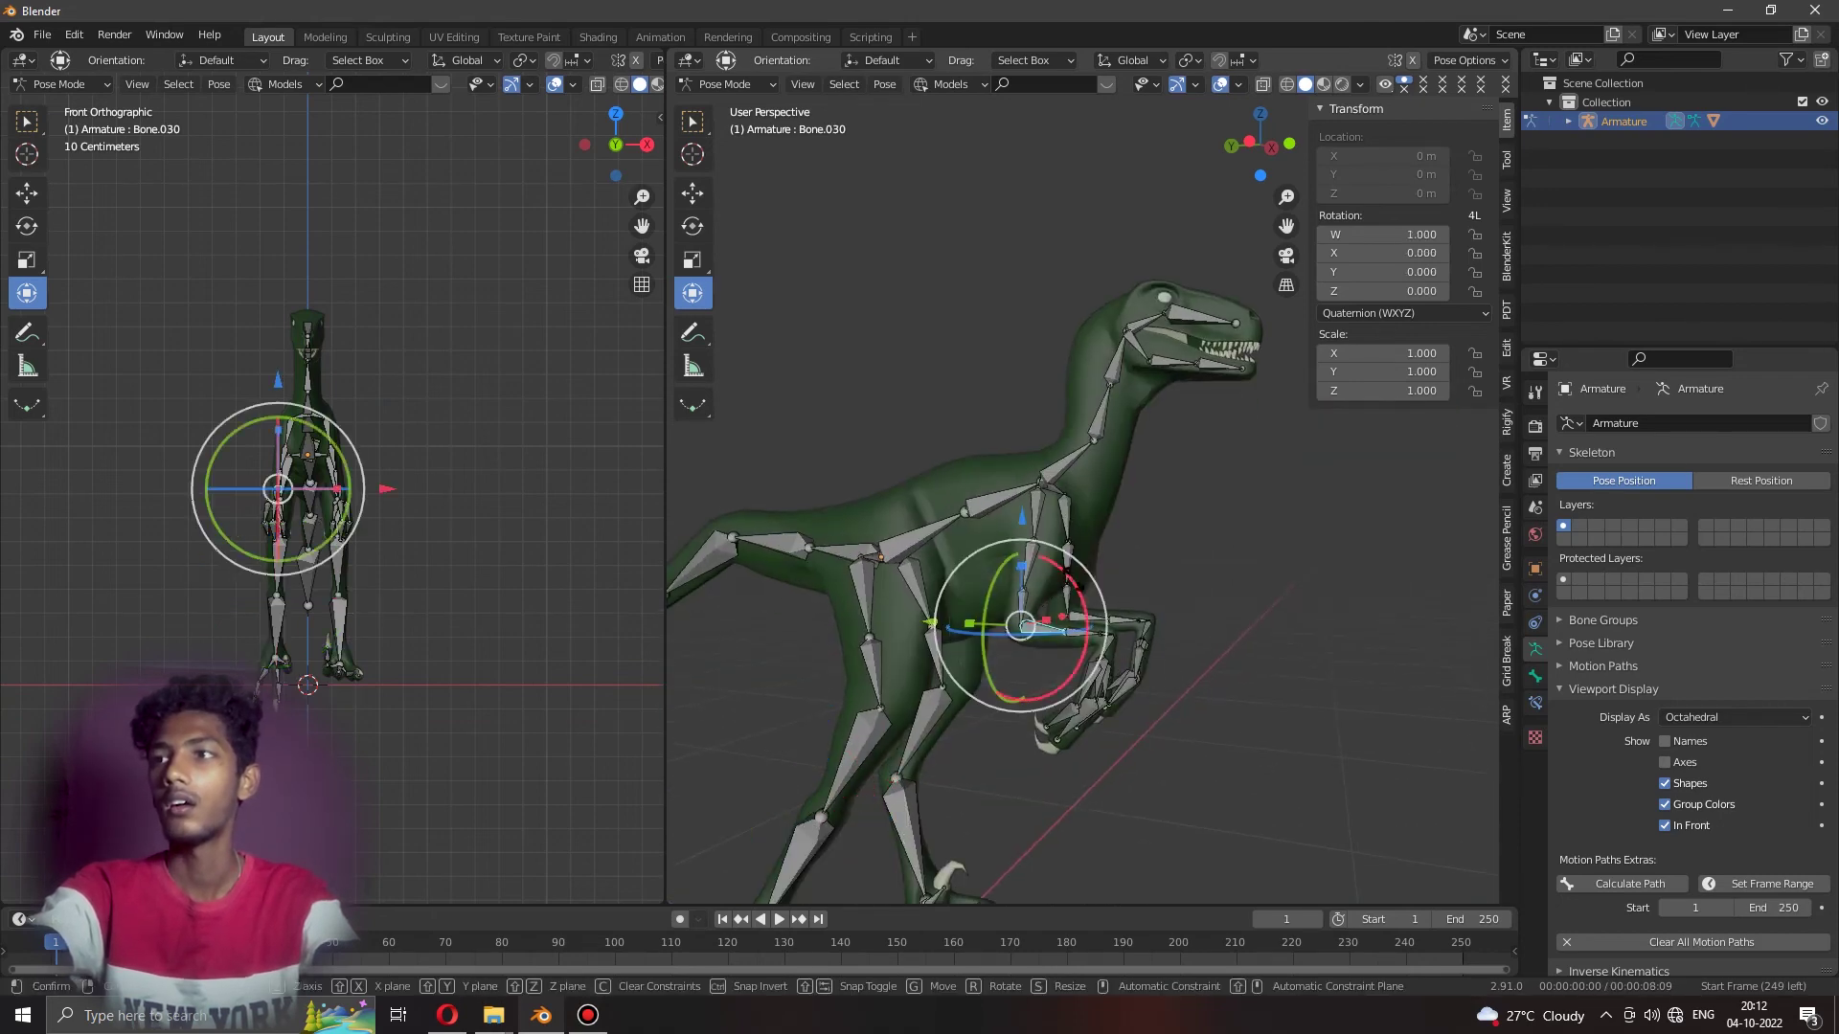
pyautogui.press('r')
pyautogui.click(1100, 661)
pyautogui.click(1054, 724)
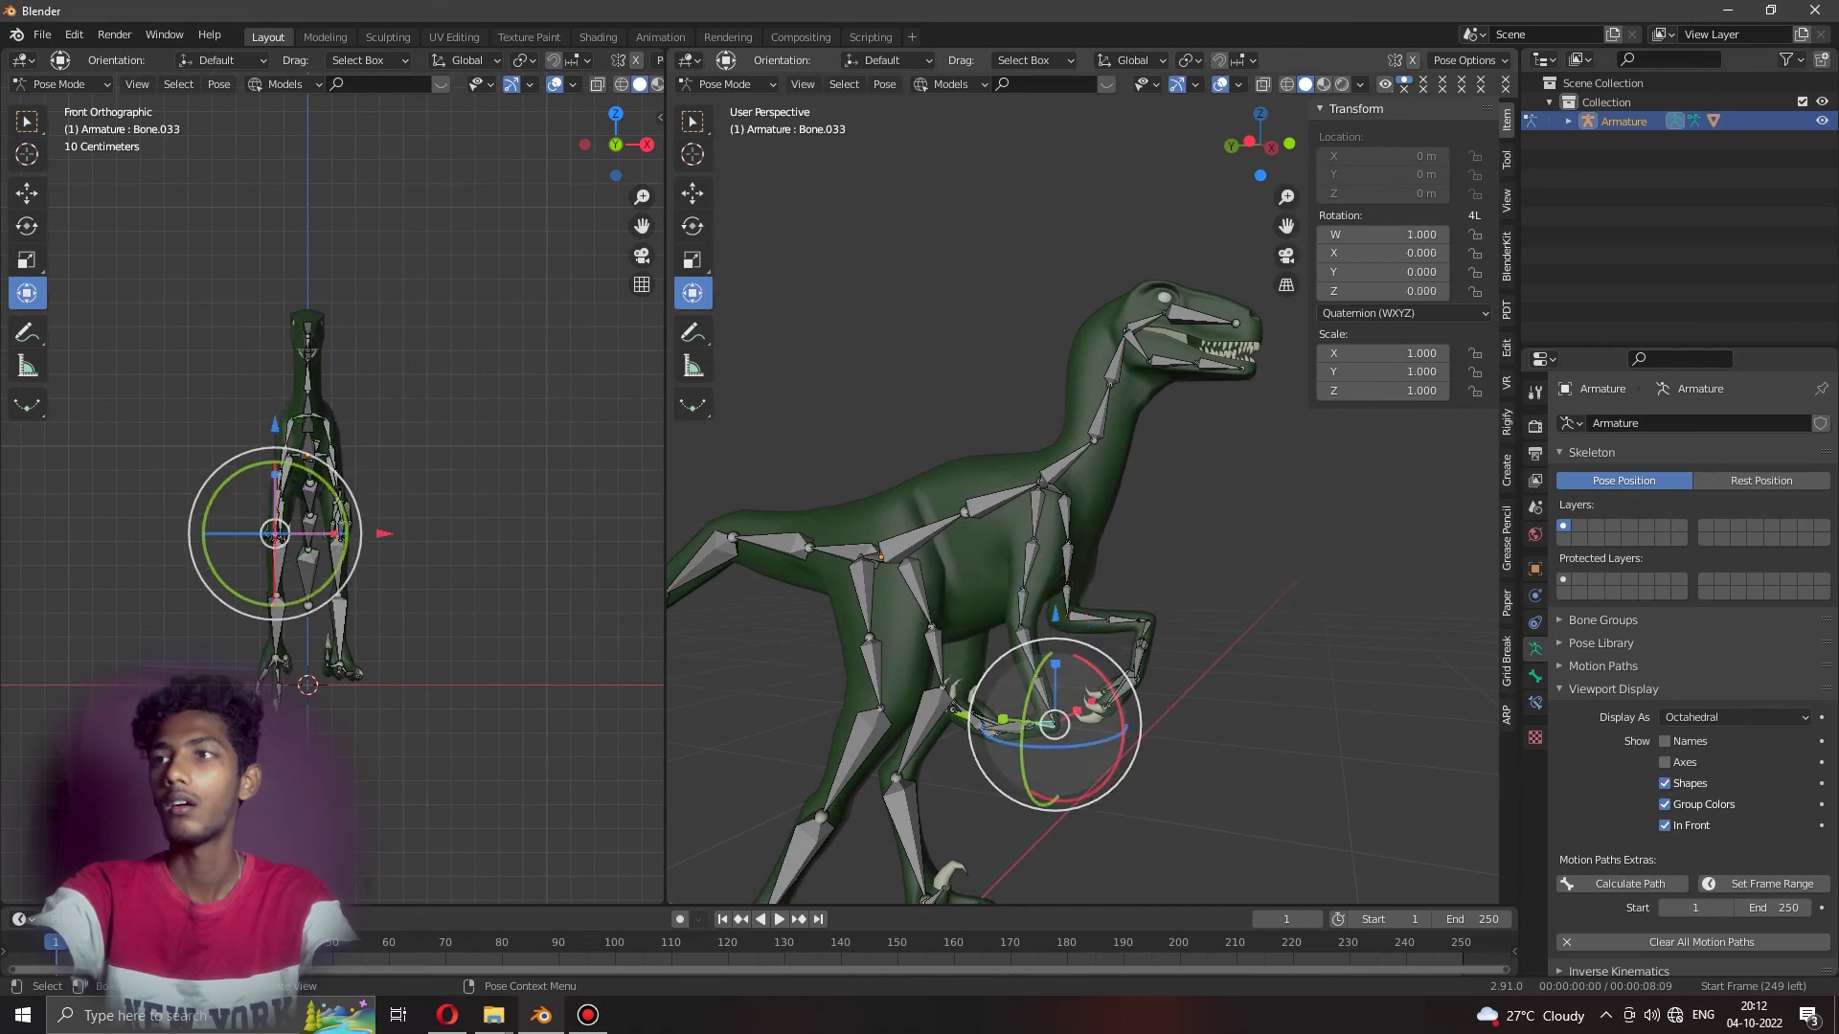
pyautogui.moveTo(1078, 661); pyautogui.dragTo(1080, 649)
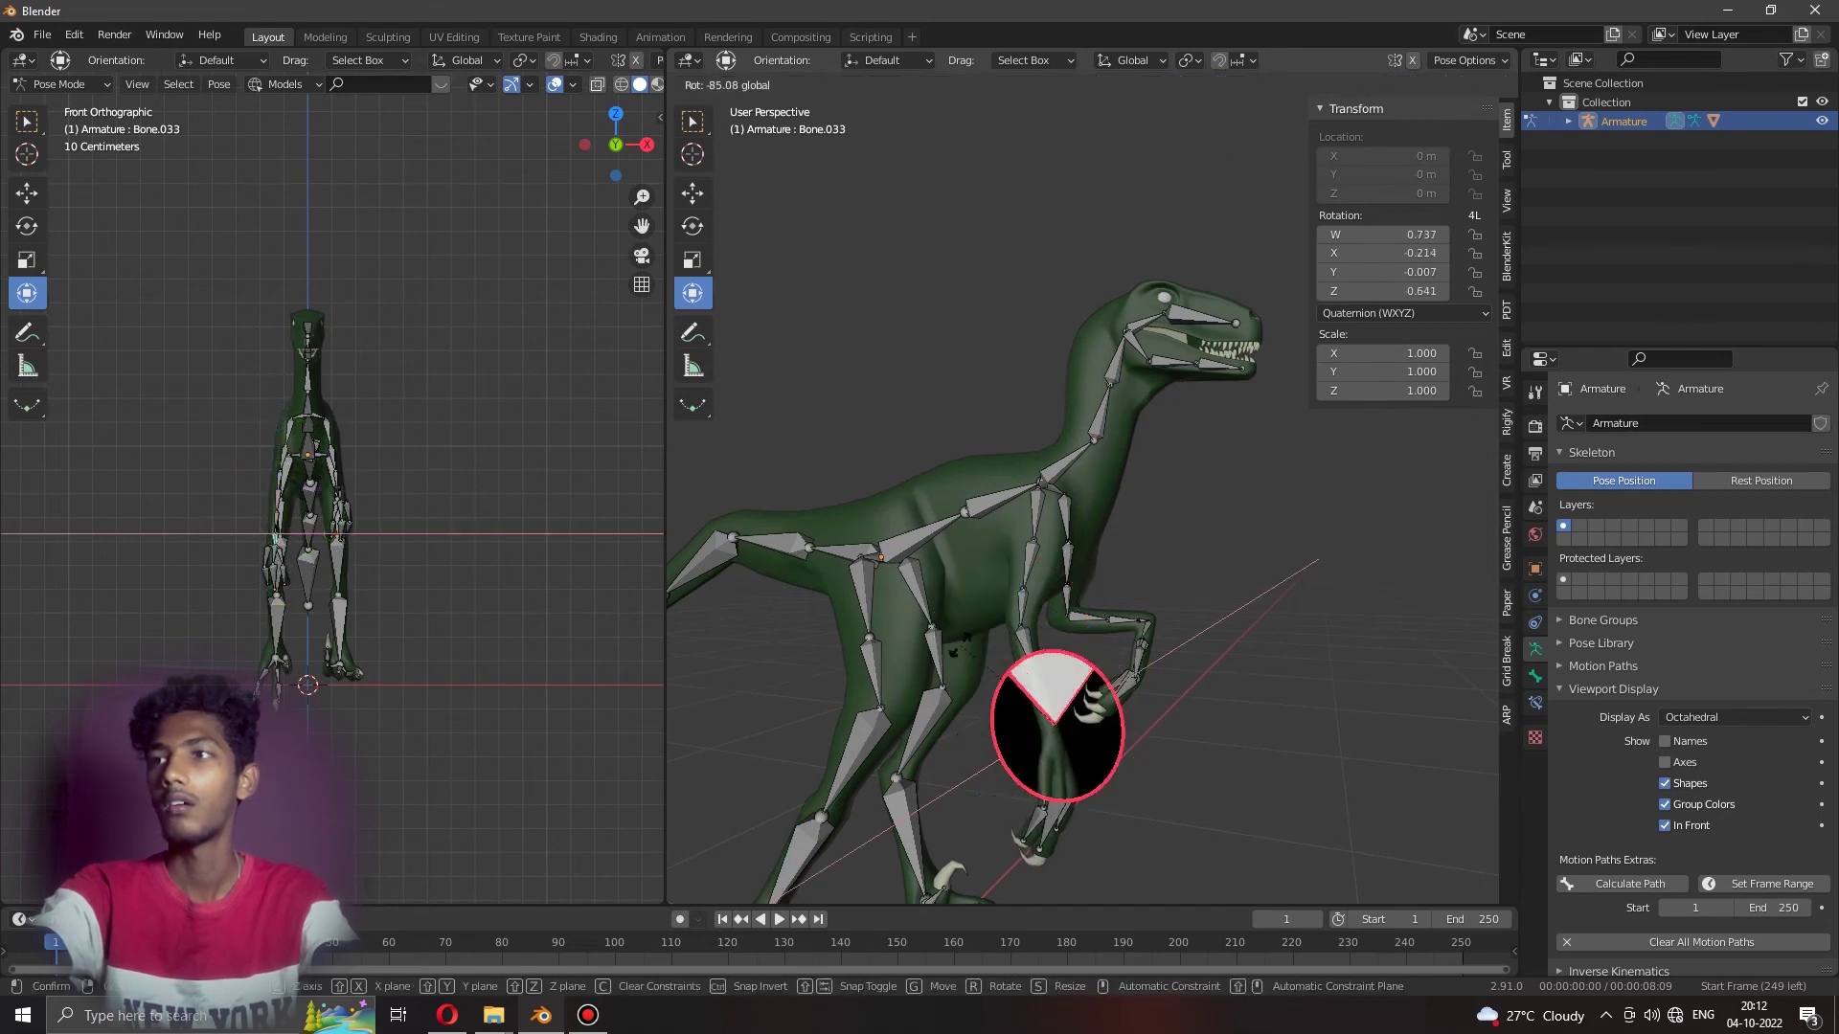
pyautogui.moveTo(1056, 725); pyautogui.dragTo(1054, 730)
pyautogui.moveTo(1053, 729); pyautogui.dragTo(1102, 670, button='middle')
pyautogui.scroll(5, 1102, 575)
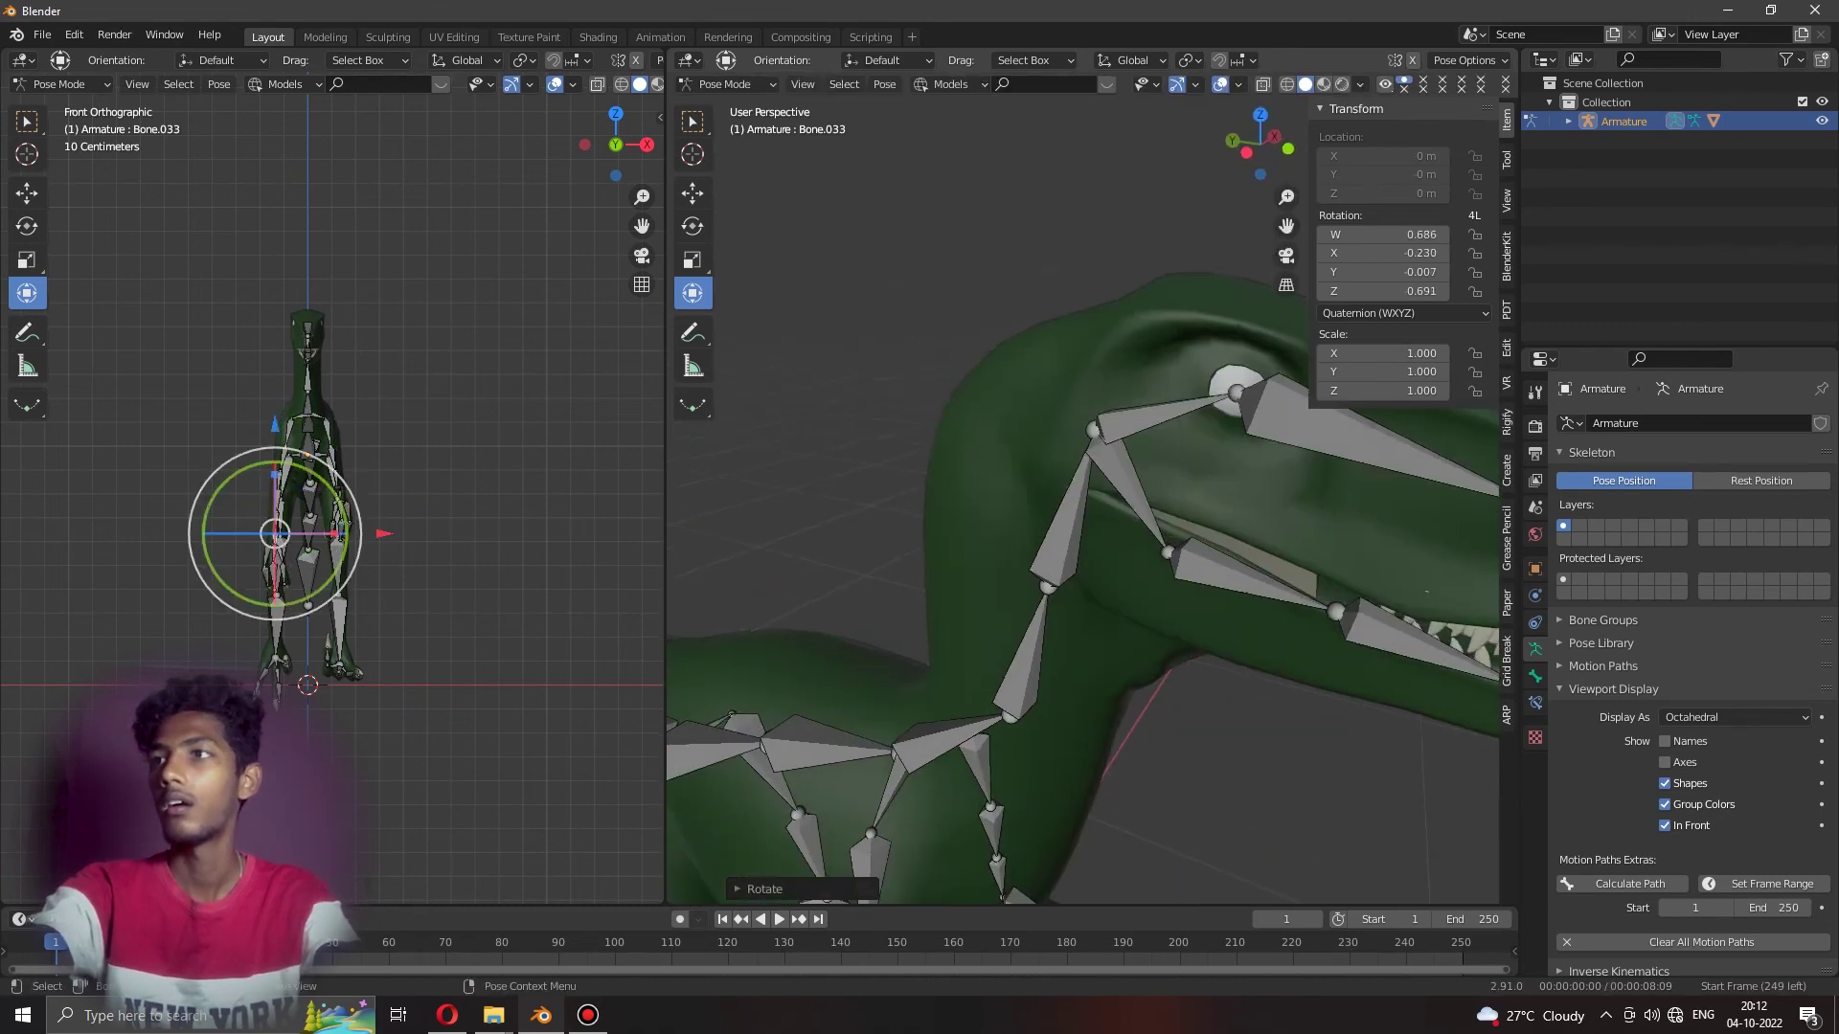
pyautogui.keyDown('shift'); pyautogui.moveTo(1246, 478); pyautogui.dragTo(1143, 585, button='middle'); pyautogui.keyUp('shift')
# Tilt the raptor's skull bone.
pyautogui.click(1274, 566)
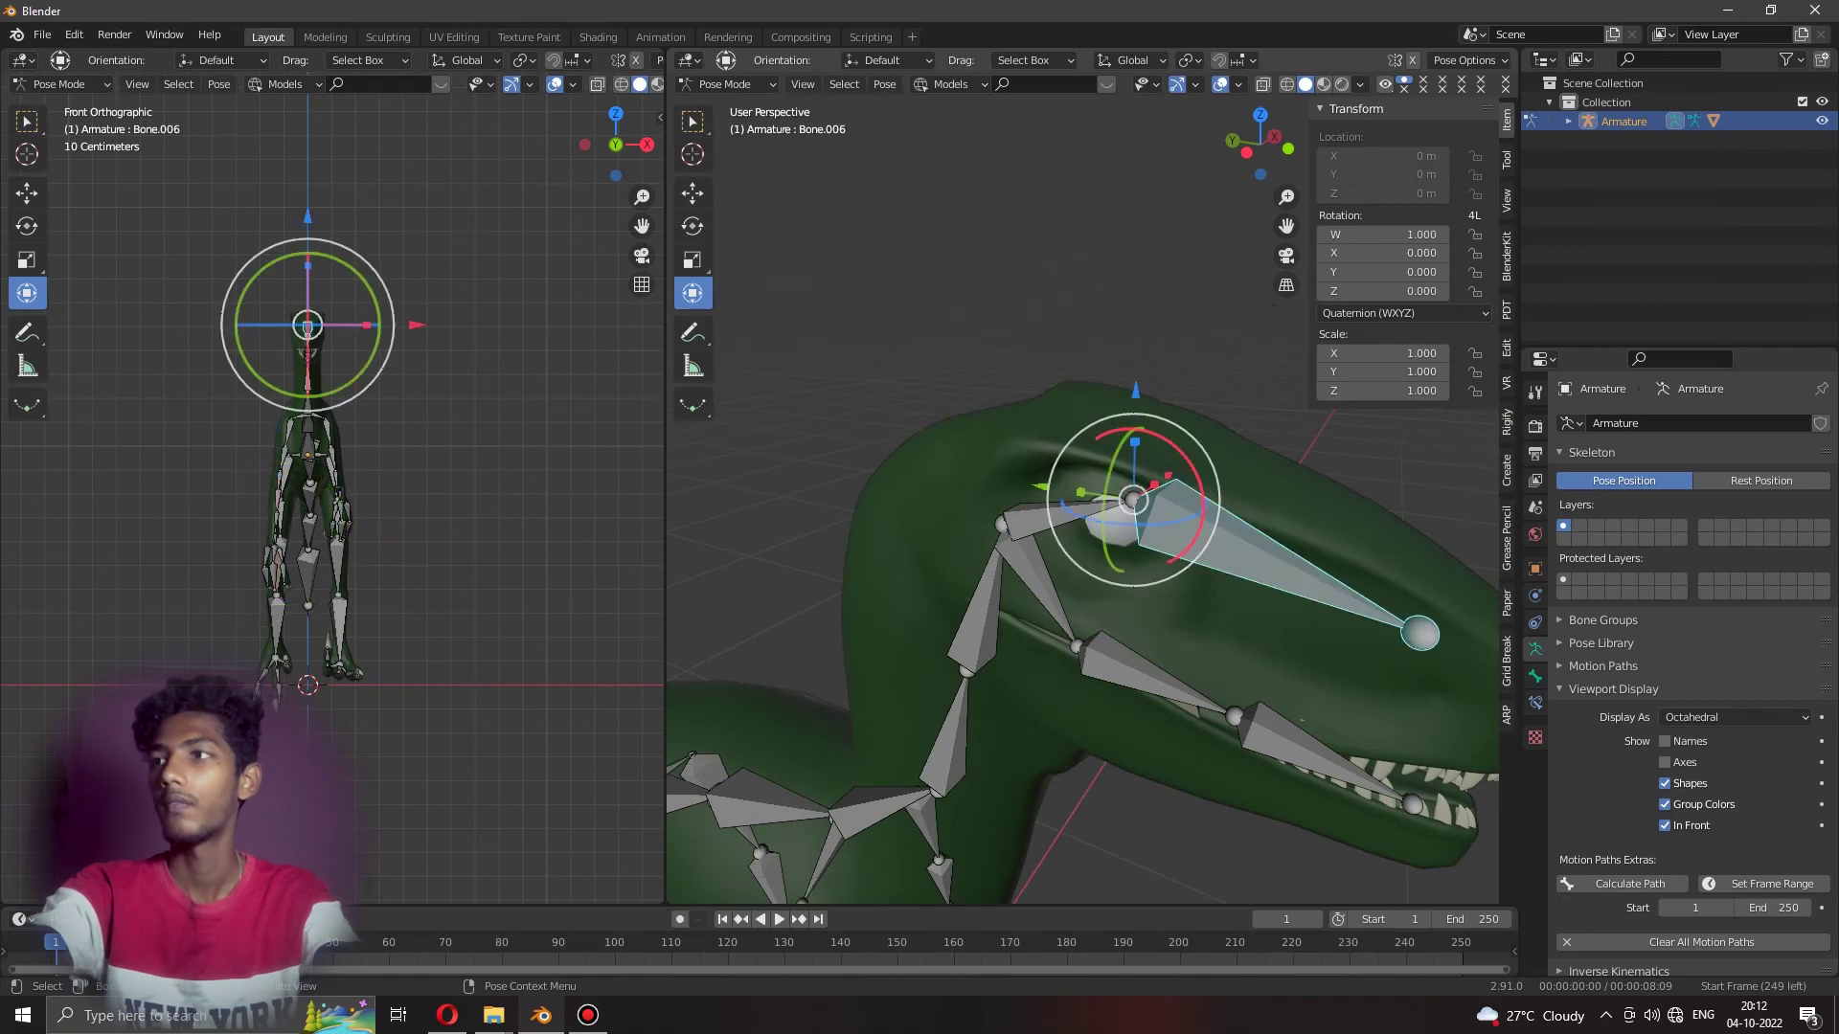
pyautogui.moveTo(1202, 458); pyautogui.dragTo(1188, 517)
pyautogui.scroll(-5, 1101, 527)
pyautogui.scroll(2, 1101, 527)
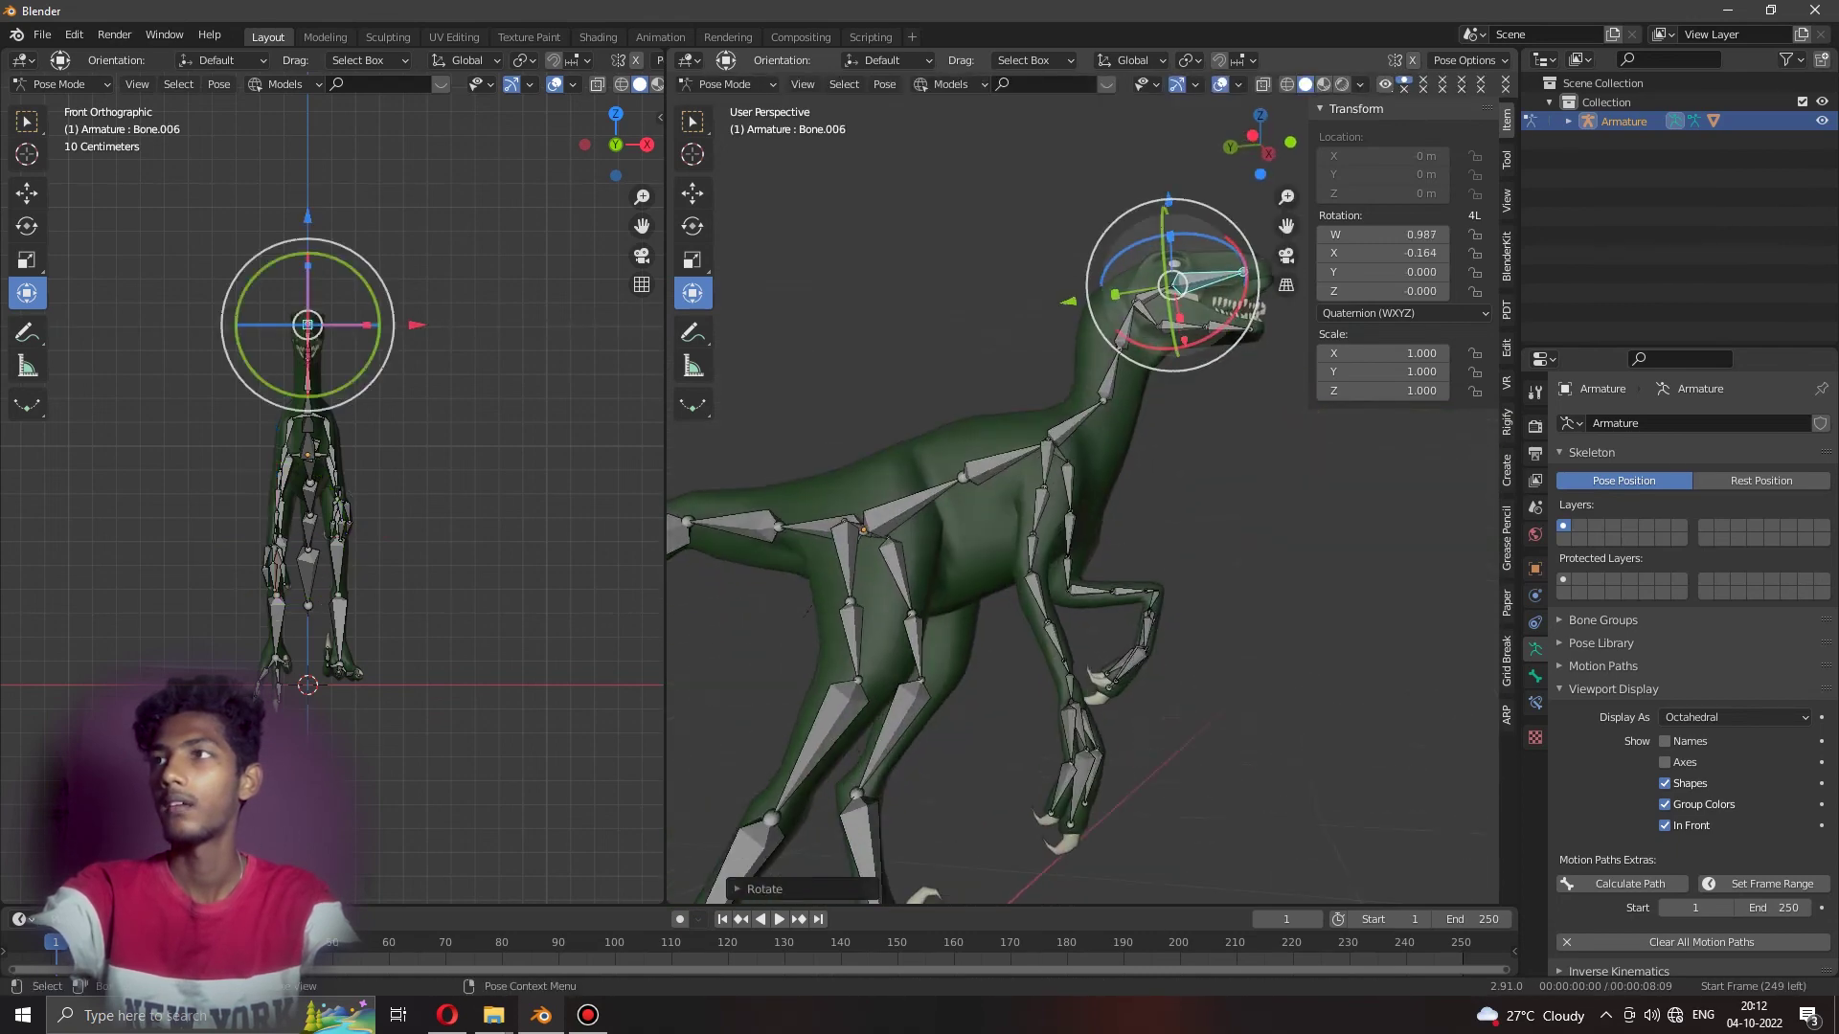
# Rotate the jaw bone to swing the lower jaw open, then deselect all bones.
pyautogui.click(1183, 316)
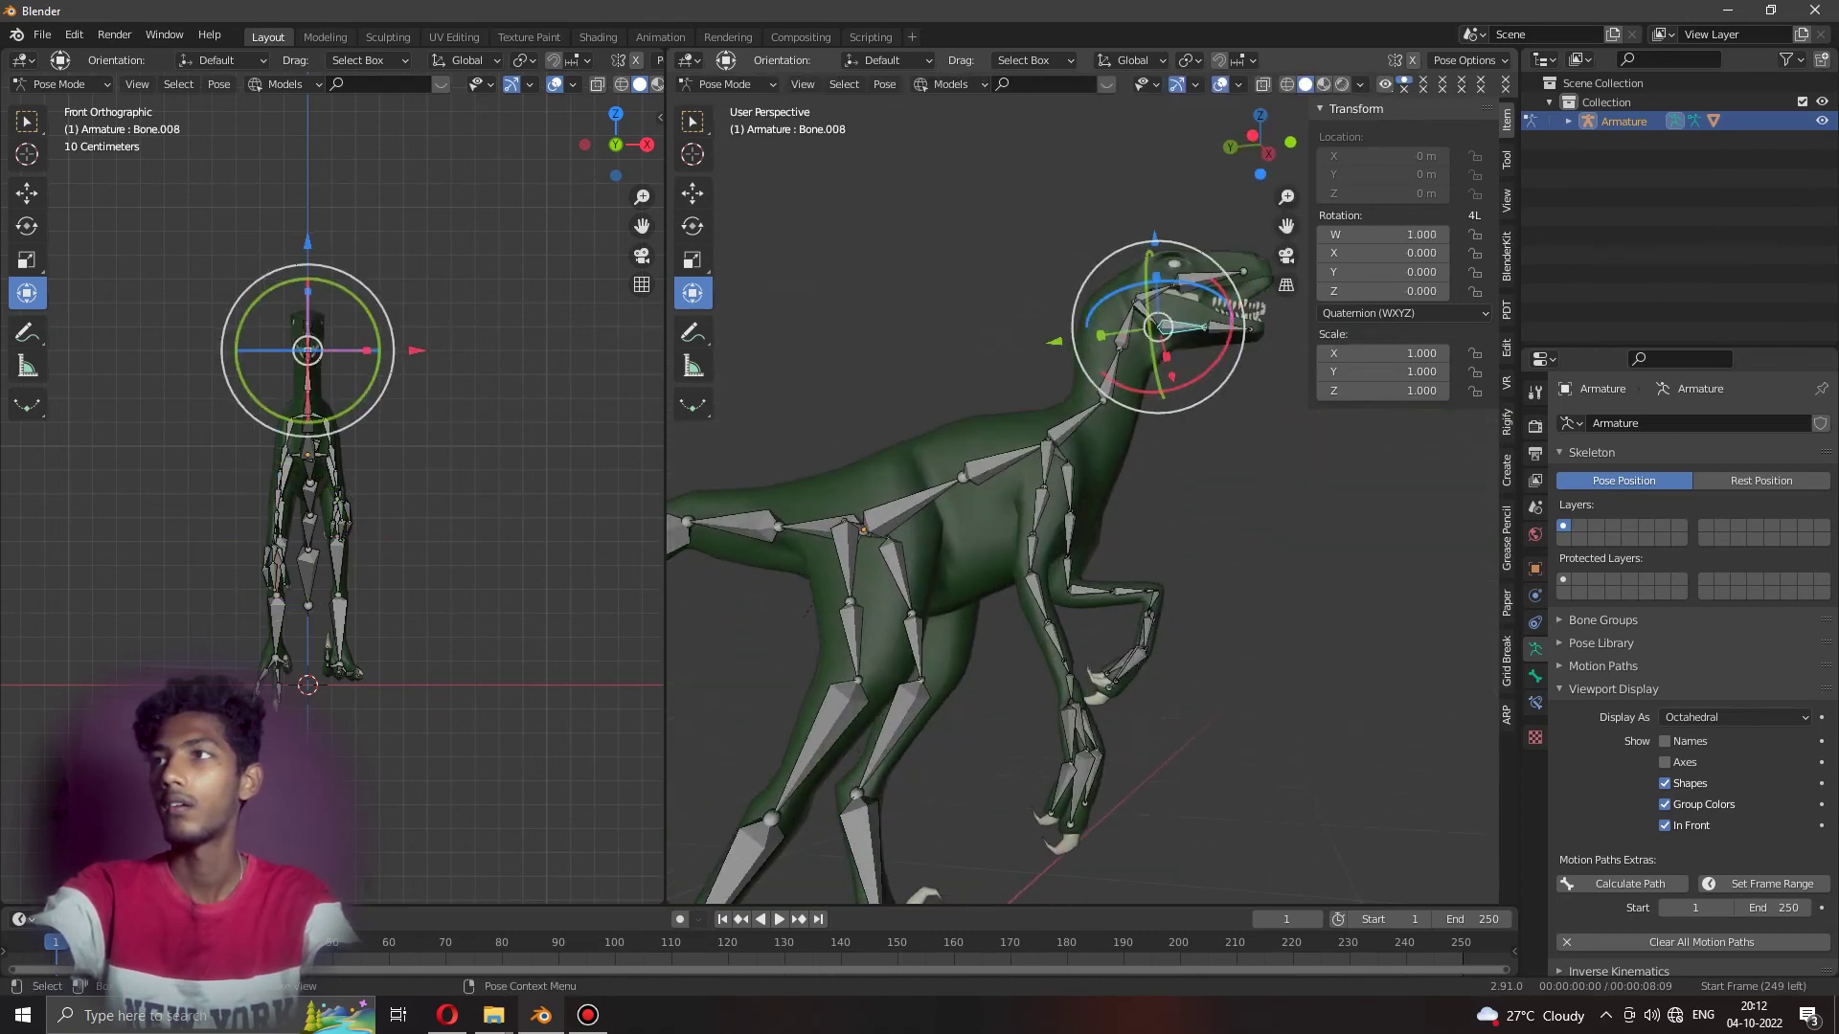
pyautogui.click(1226, 329)
pyautogui.moveTo(1235, 285); pyautogui.dragTo(1245, 326)
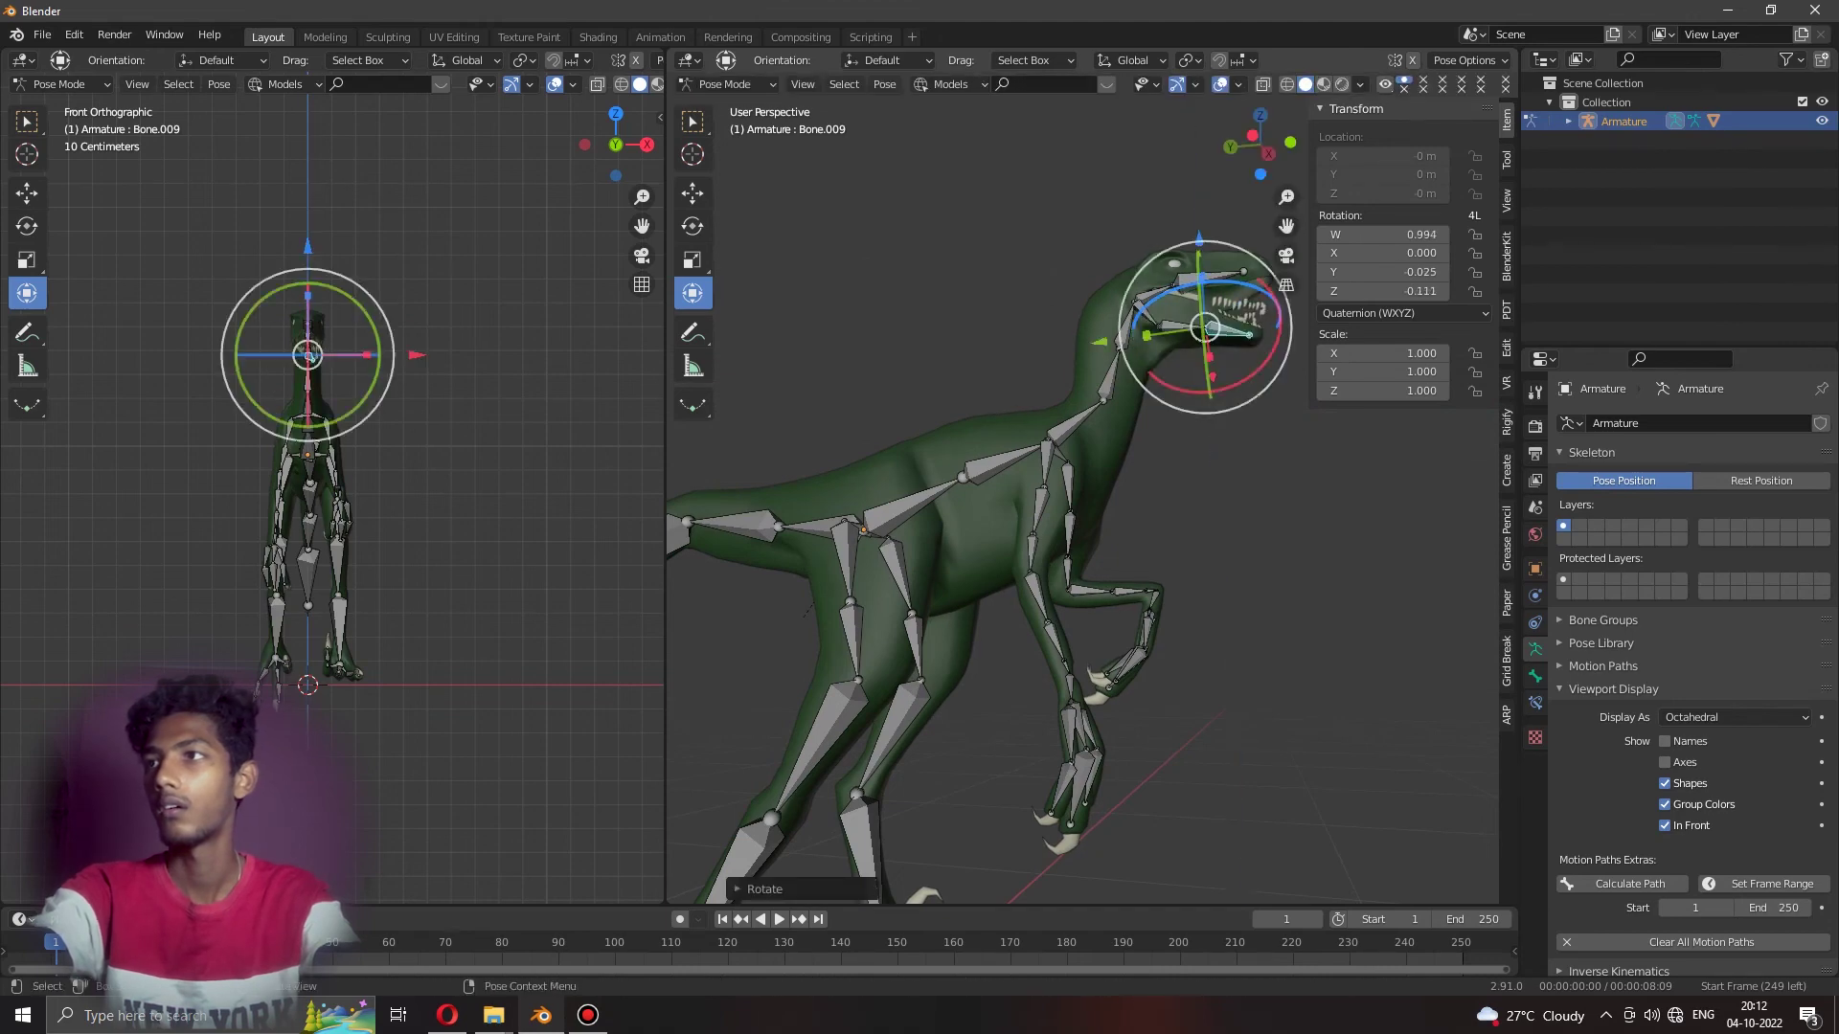
pyautogui.moveTo(1054, 536); pyautogui.dragTo(1054, 574, button='middle')
pyautogui.moveTo(1279, 470); pyautogui.dragTo(1258, 502)
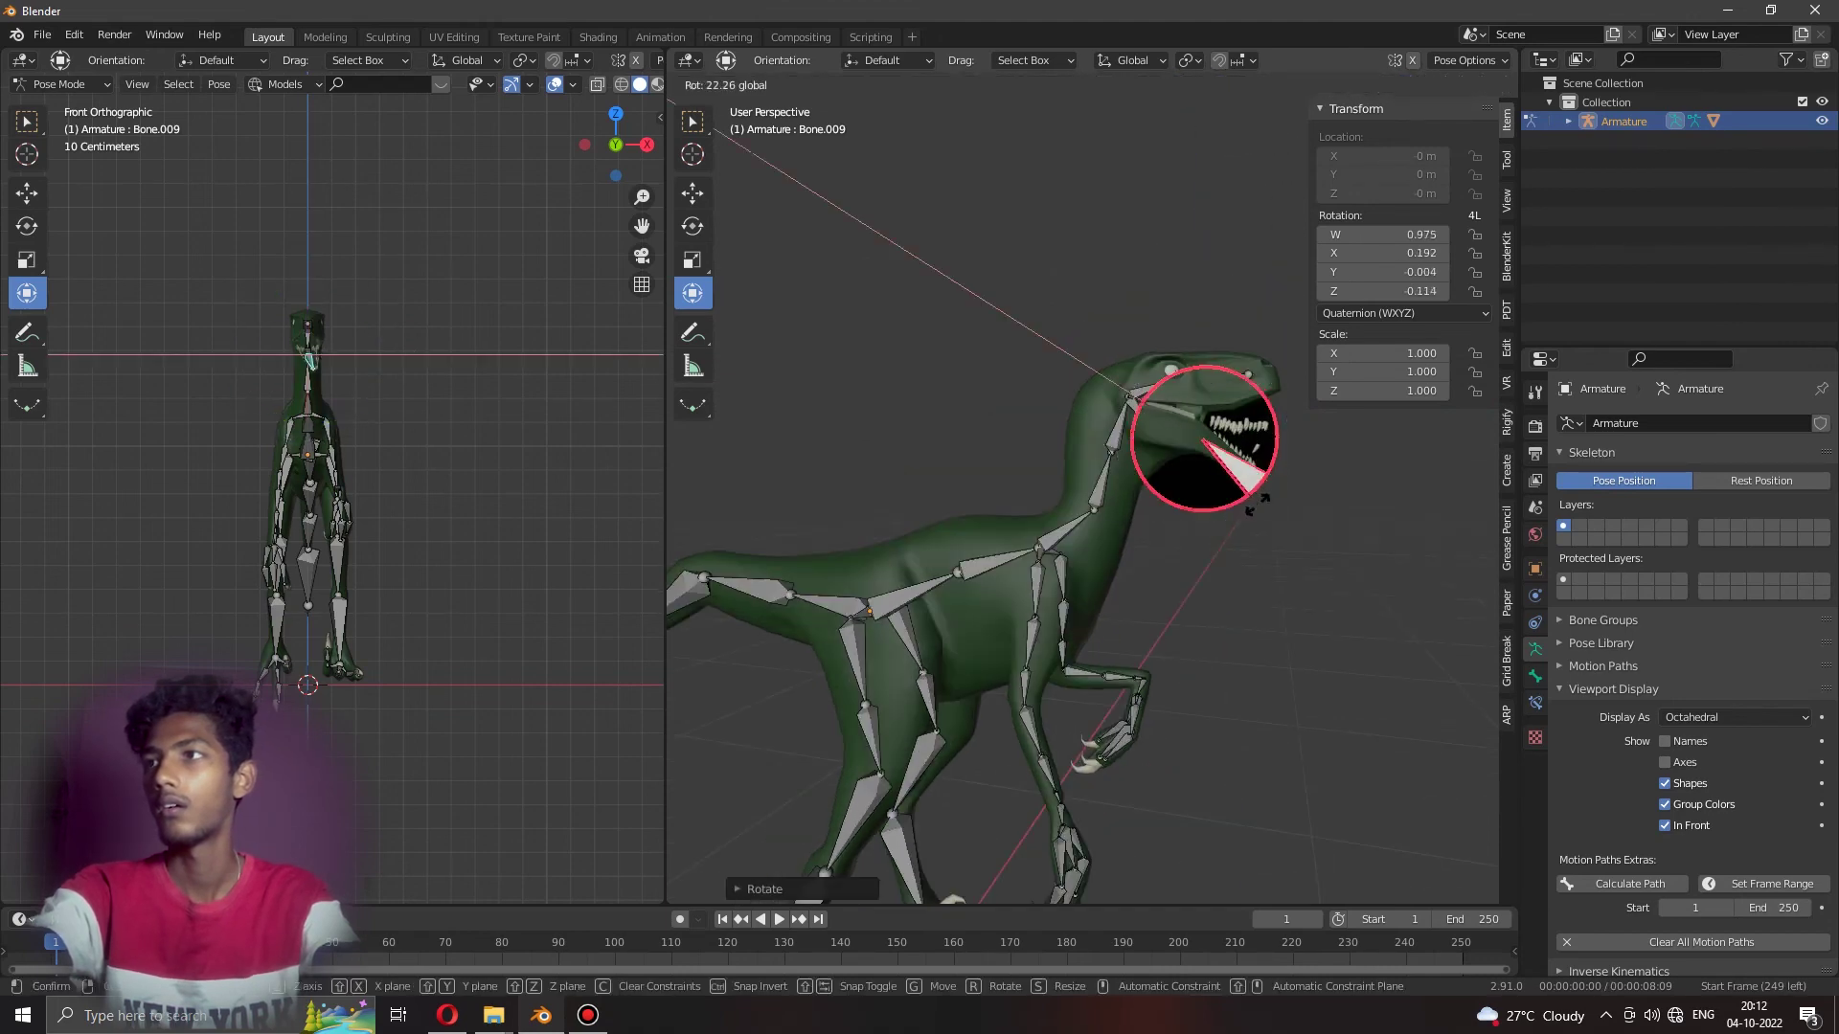
pyautogui.rightClick(1286, 426)
pyautogui.moveTo(1287, 427); pyautogui.dragTo(1245, 422, button='middle')
pyautogui.scroll(-5, 1082, 487)
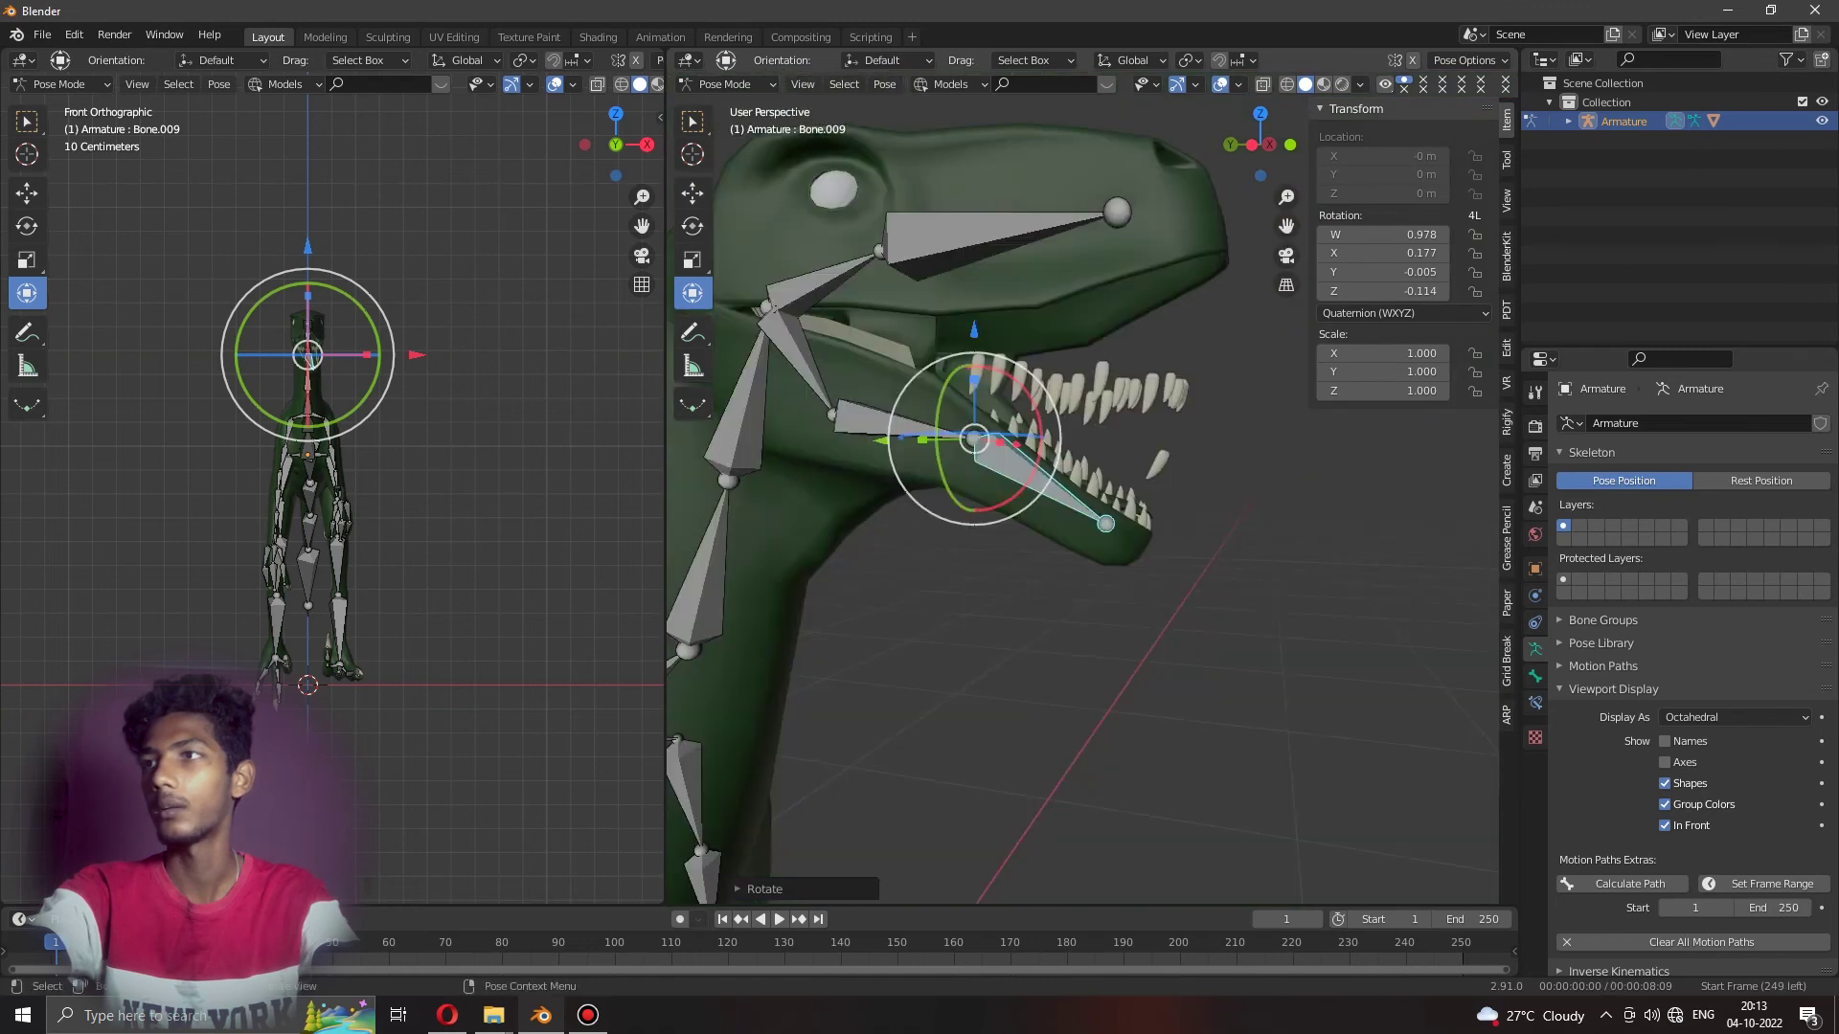
pyautogui.hotkey('alt', 'a')
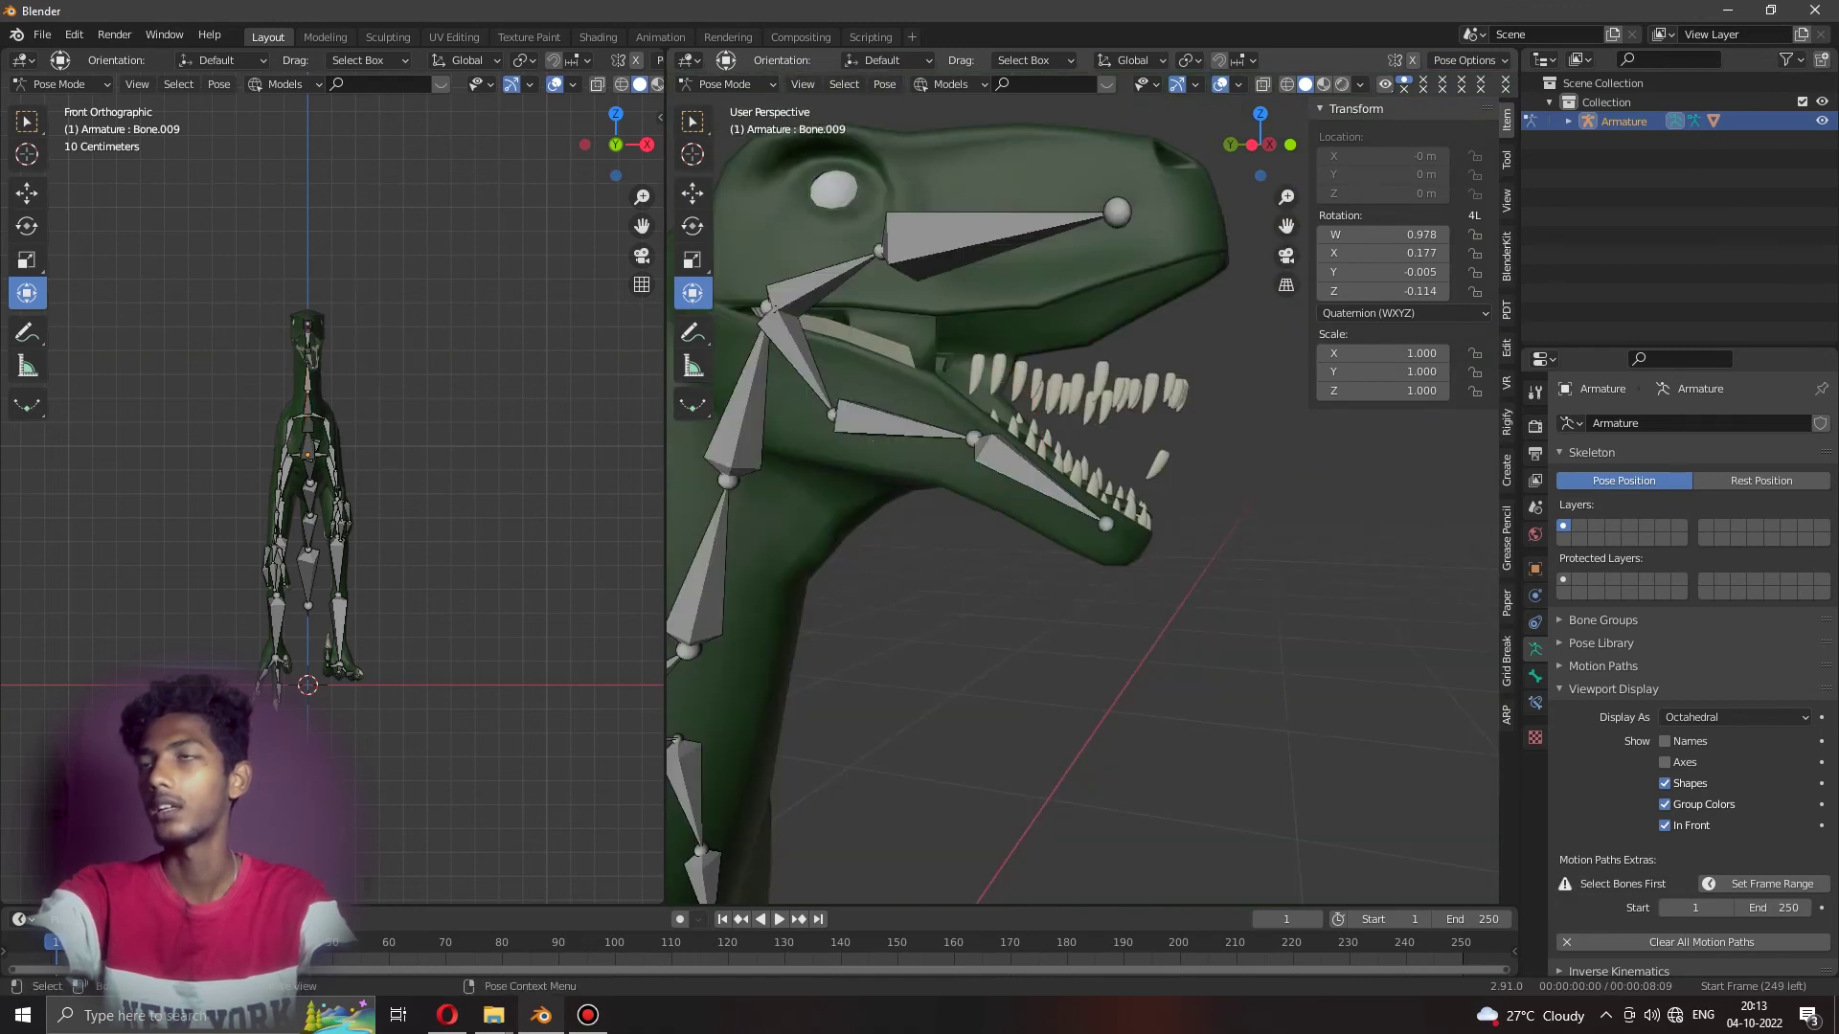
pyautogui.moveTo(1082, 575)
pyautogui.keyDown('shift'); pyautogui.mouseDown(button='middle')
pyautogui.moveTo(904, 416)
pyautogui.moveTo(916, 436)
pyautogui.mouseUp(button='middle'); pyautogui.keyUp('shift')
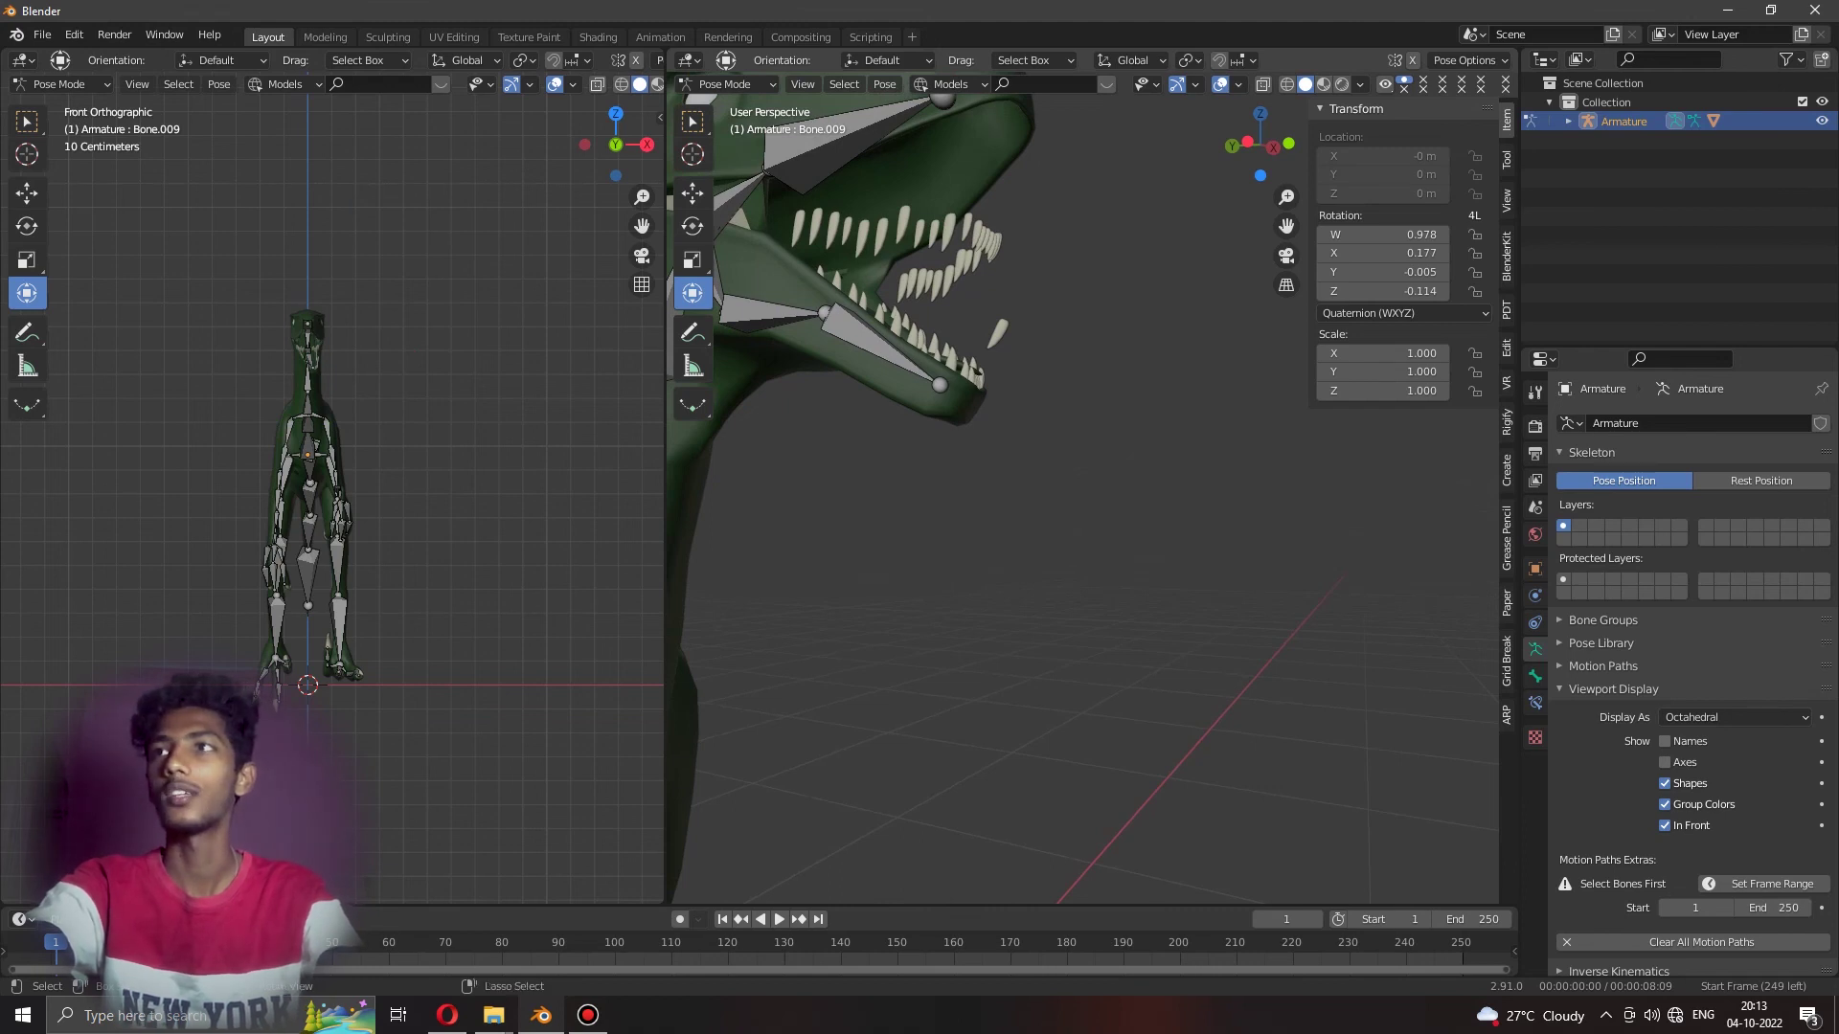
# Clear the jaw bone's rotation with Alt+R, then select the head bone and inspect the posed raptor.
pyautogui.click(766, 314)
pyautogui.hotkey('alt', 'r')
pyautogui.click(862, 143)
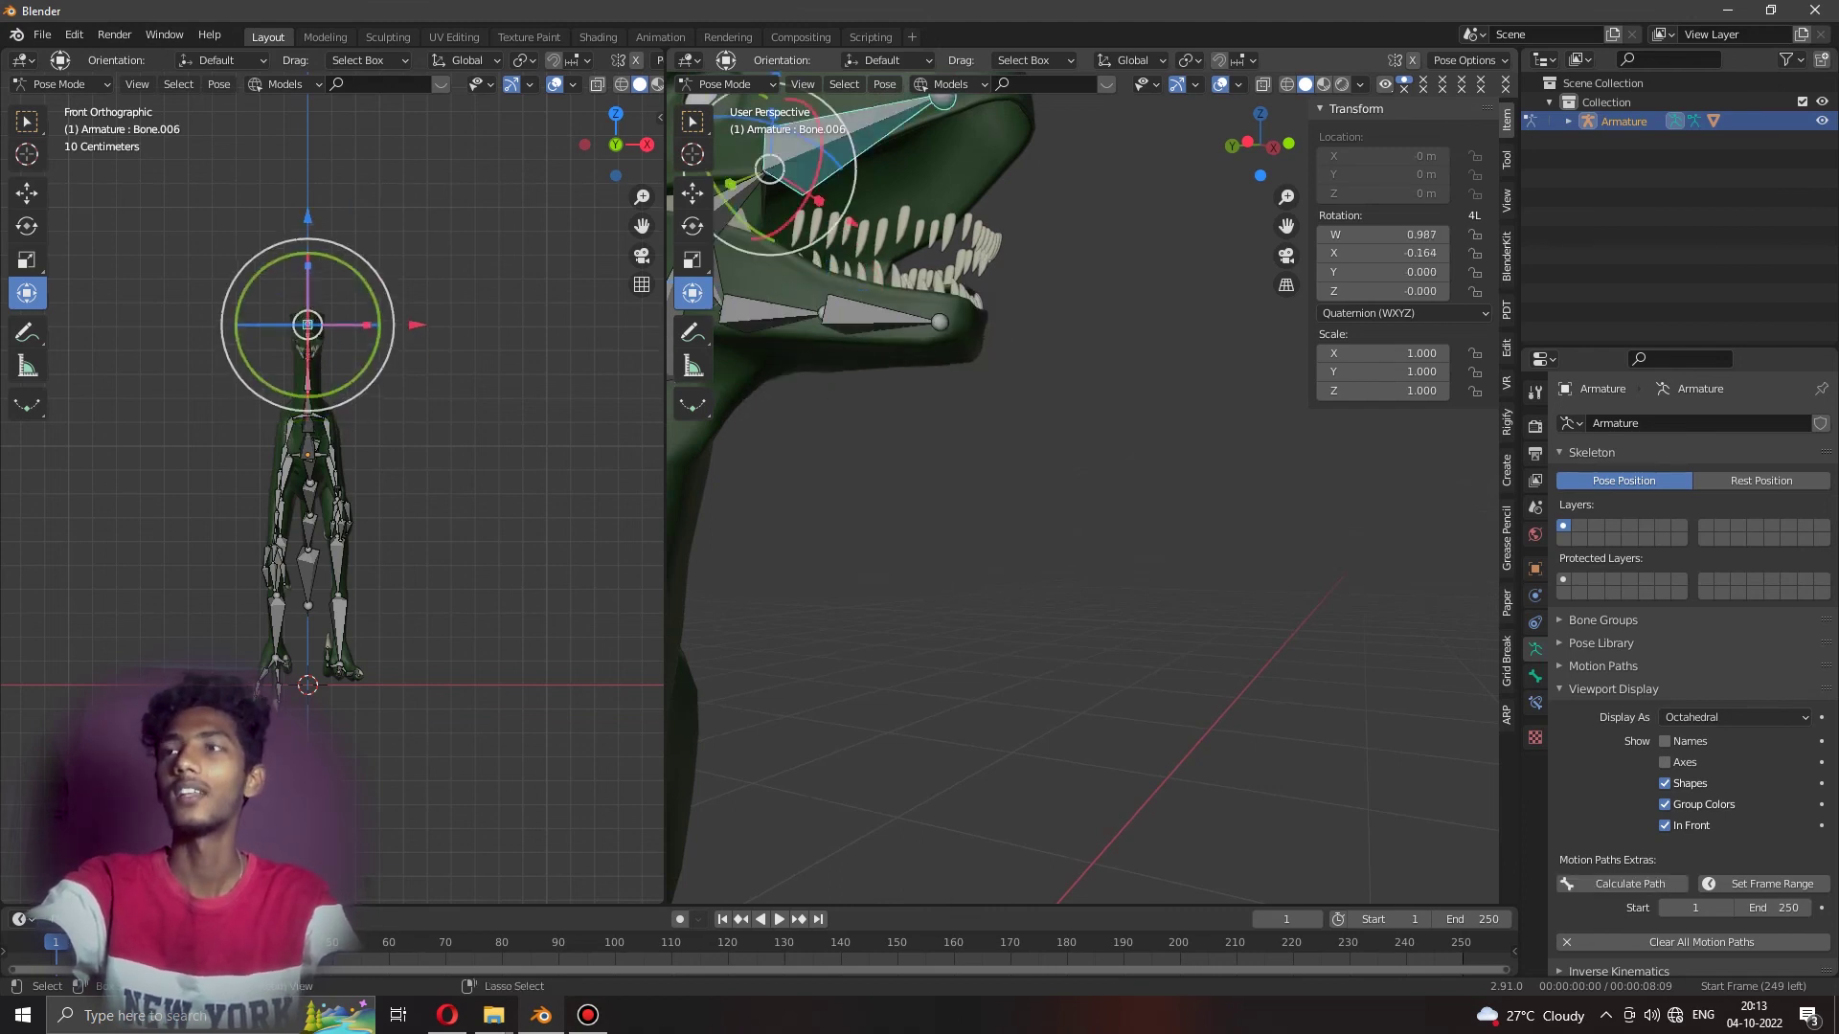
pyautogui.scroll(-4, 1083, 498)
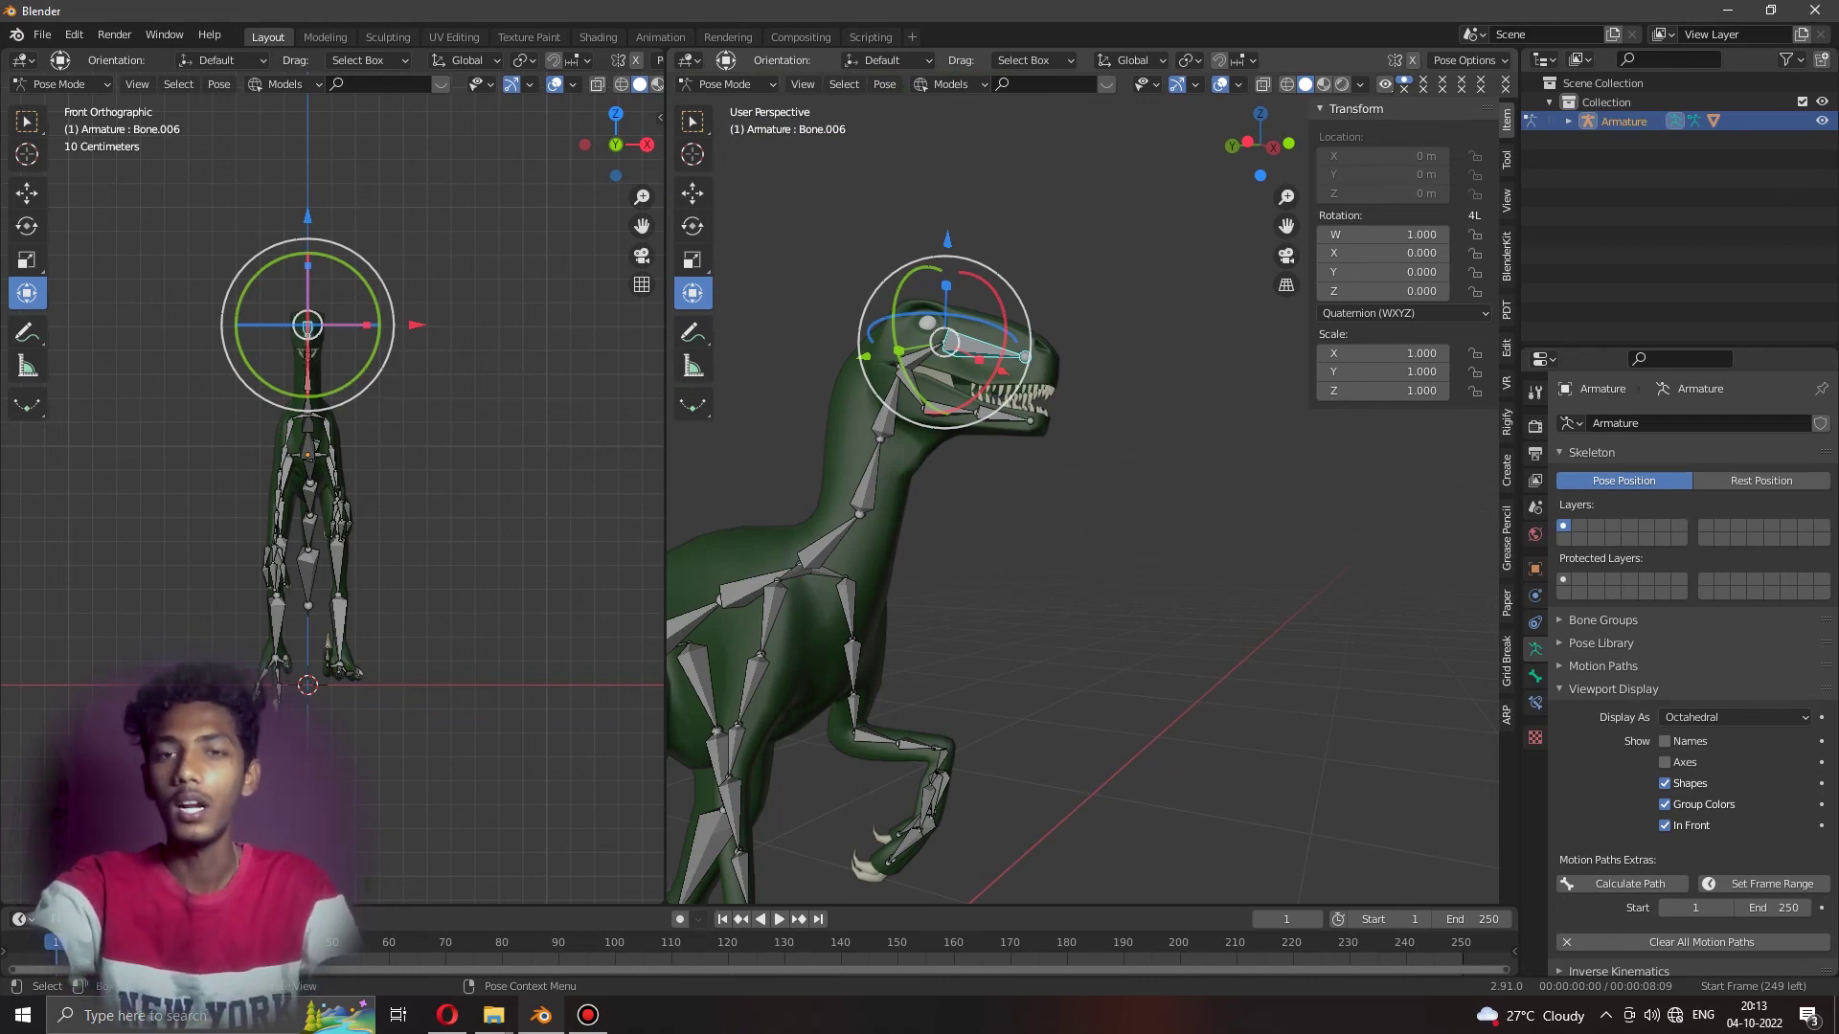
pyautogui.moveTo(1005, 498)
pyautogui.mouseDown(button='middle')
pyautogui.moveTo(1149, 479)
pyautogui.moveTo(1006, 479)
pyautogui.mouseUp(button='middle')
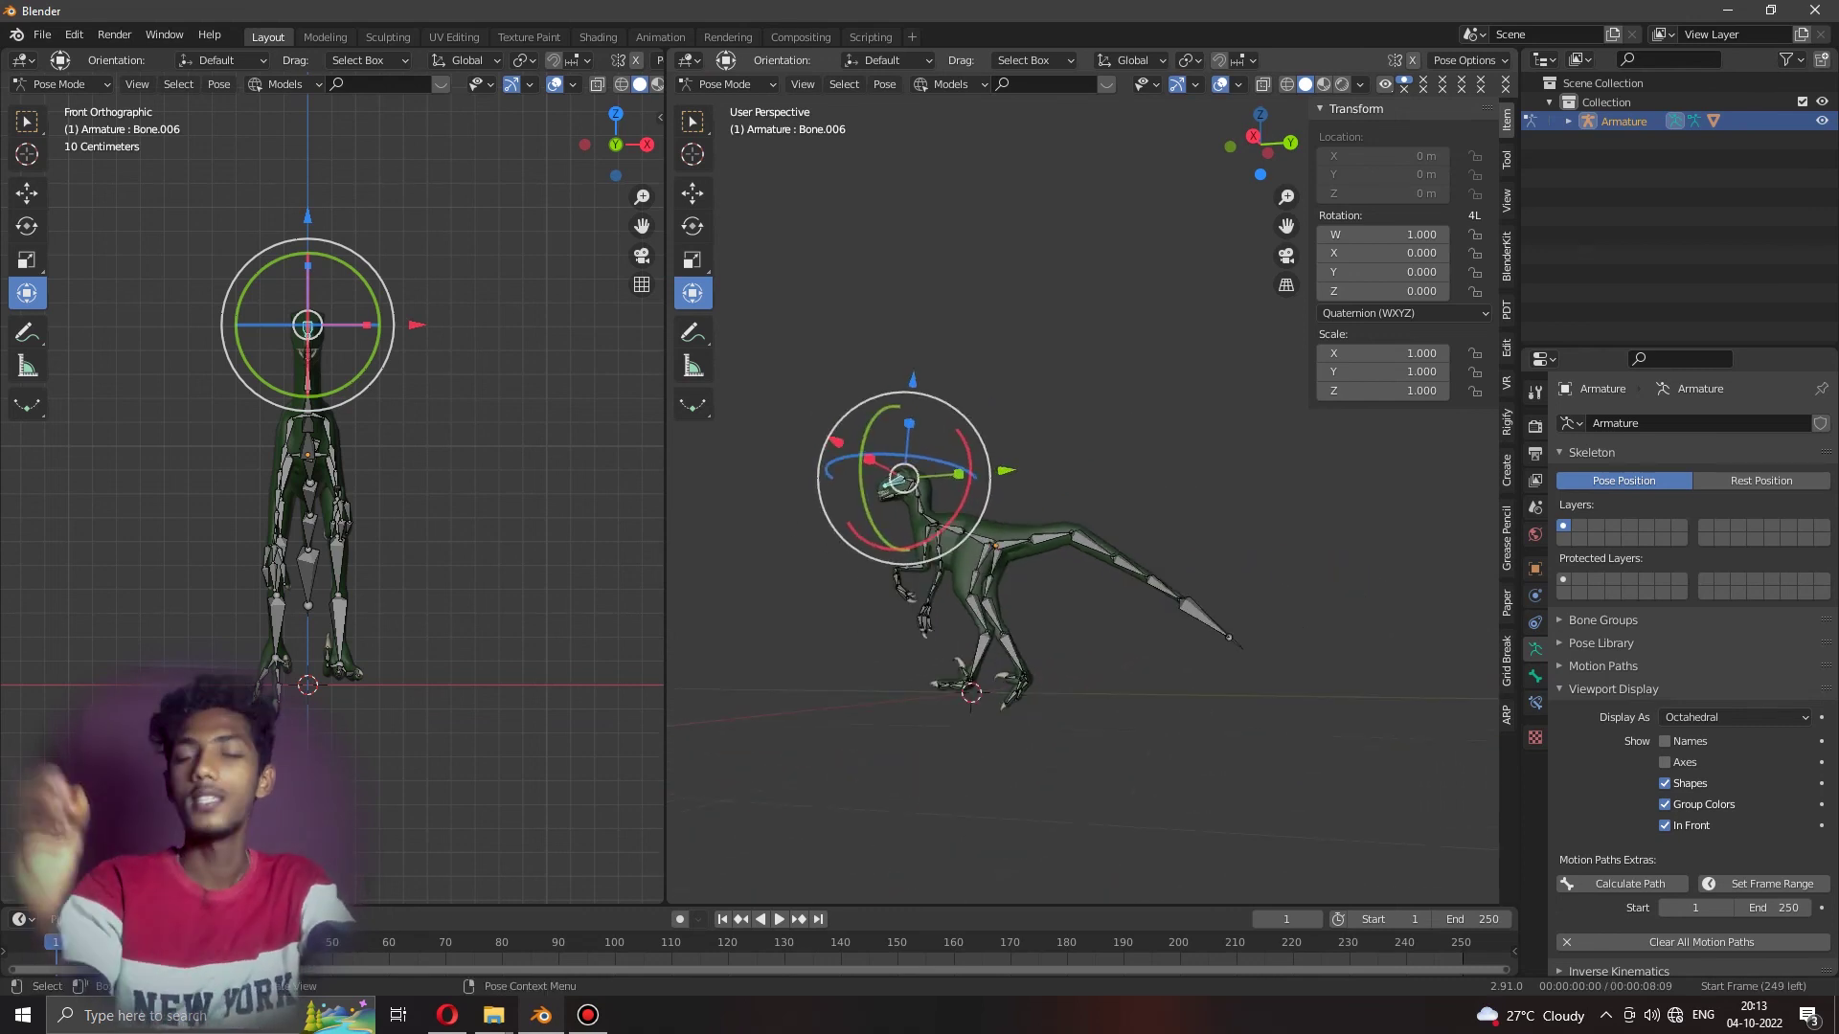